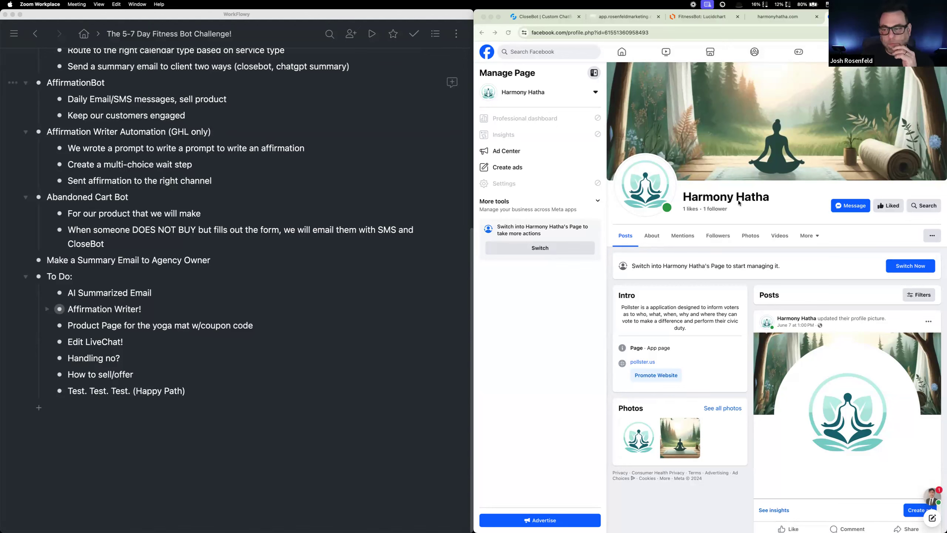
Step: Copy the secret sharing link of the outline "The 5-7 Day Fitness Bot Challenge!"
{"action": "scroll", "coordinate": [244, 153], "scroll_direction": "up", "scroll_amount": 3}
{"action": "scroll", "coordinate": [244, 153], "scroll_direction": "up", "scroll_amount": 5}
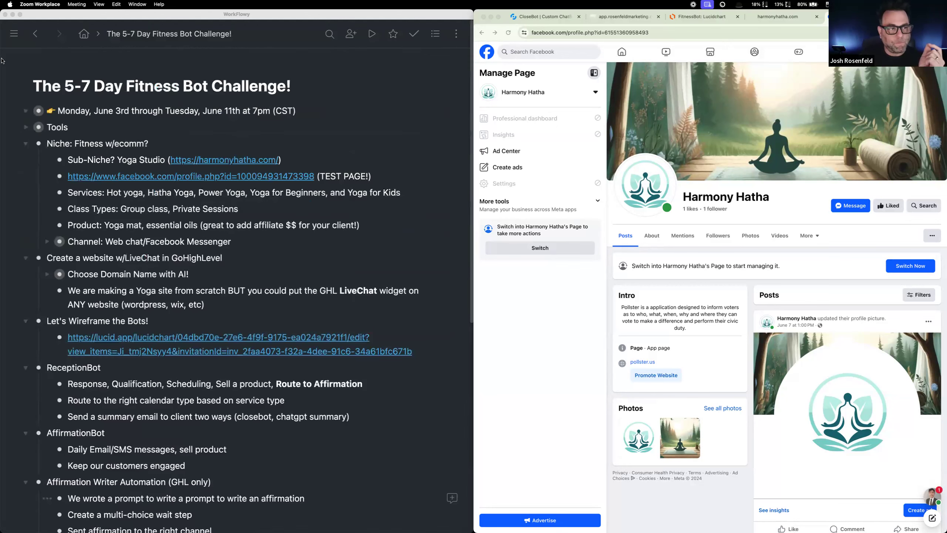
{"action": "left_click", "coordinate": [19, 89]}
{"action": "left_click", "coordinate": [20, 91]}
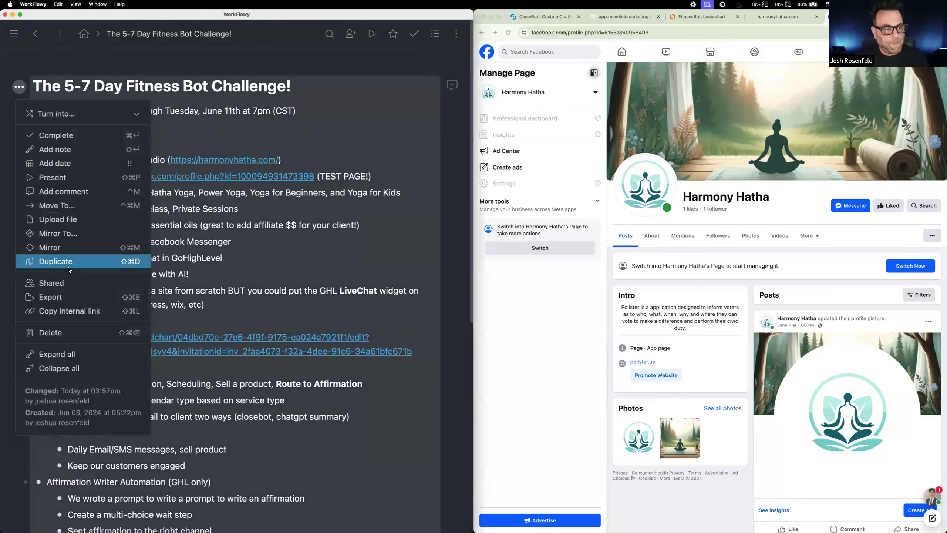
{"action": "left_click", "coordinate": [56, 282]}
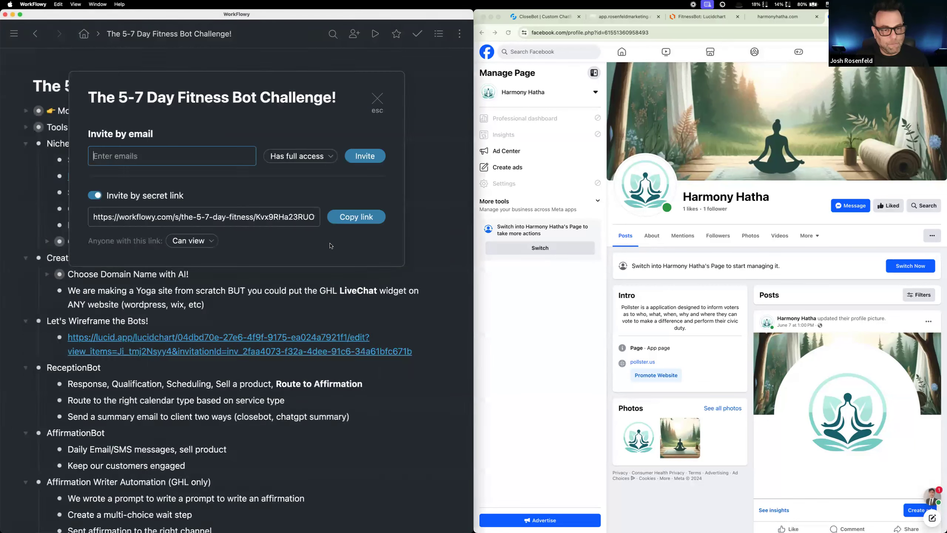
{"action": "left_click", "coordinate": [343, 221]}
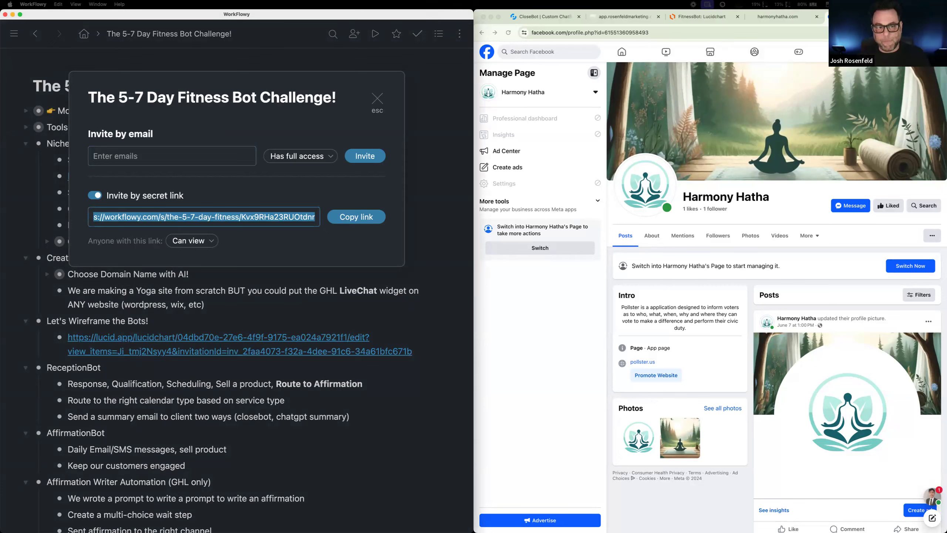
{"action": "left_click", "coordinate": [378, 100]}
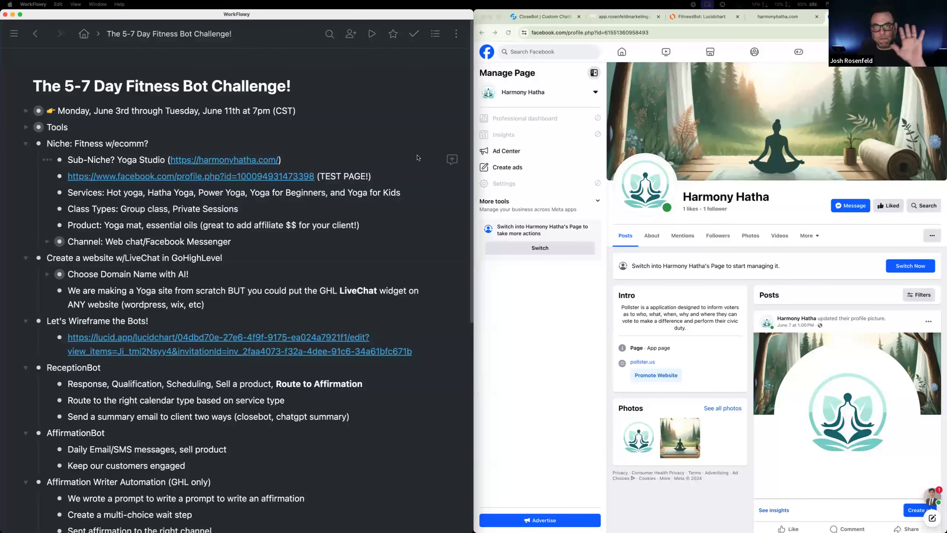
Step: Look over the harmonyhatha.com website and the FitnessBot flowchart in Lucidchart back to its Receptionist Bot start
{"action": "left_click", "coordinate": [778, 16]}
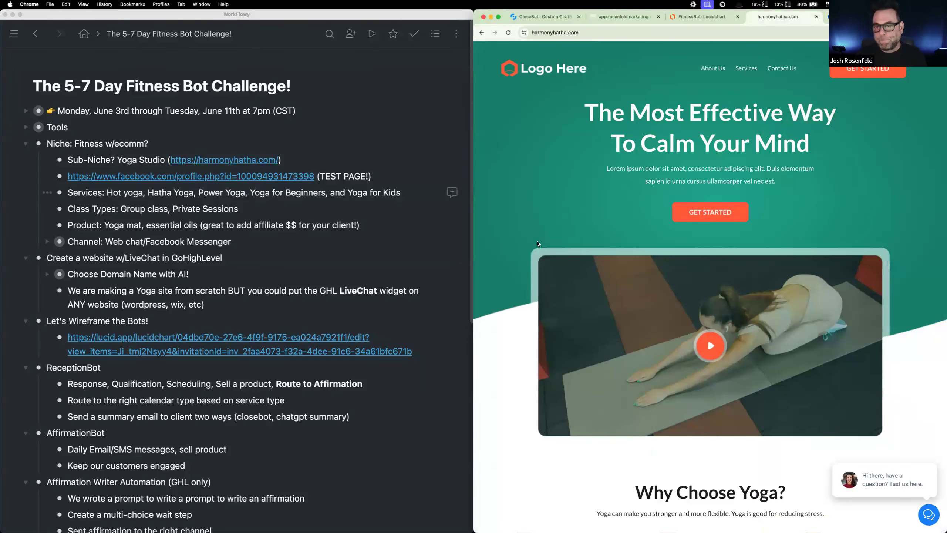
{"action": "left_click", "coordinate": [551, 32]}
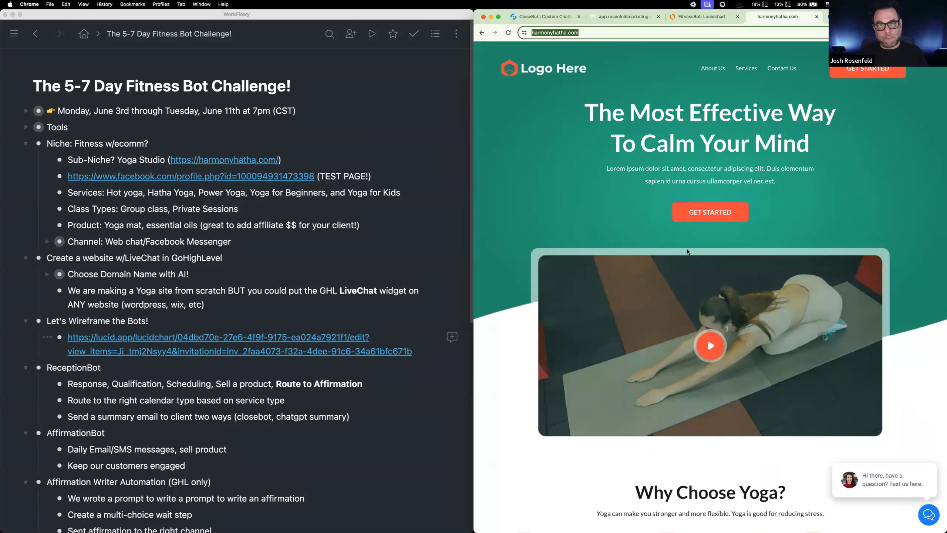
{"action": "left_click", "coordinate": [705, 11]}
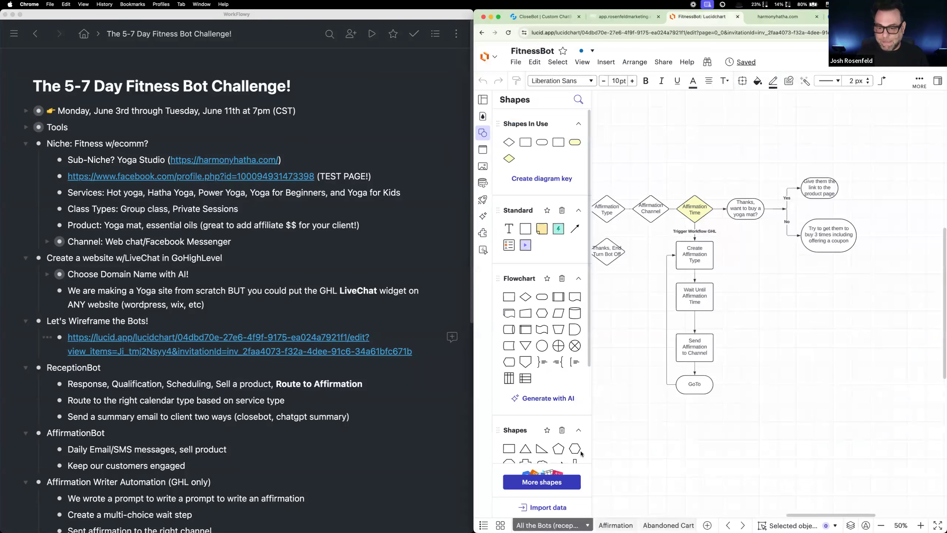
{"action": "left_click_drag", "start_coordinate": [667, 395], "coordinate": [879, 453]}
{"action": "left_click_drag", "start_coordinate": [712, 384], "coordinate": [871, 371]}
{"action": "left_click_drag", "start_coordinate": [806, 365], "coordinate": [680, 357]}
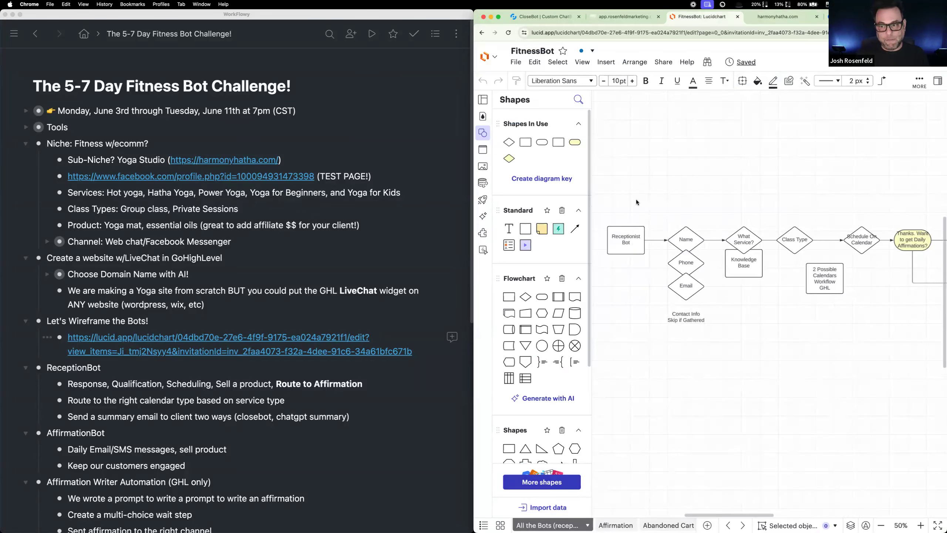
Step: Switch to CloseBot, choose the Harmony Hatha: Reception bot, and move its page into a separate browser window
{"action": "left_click", "coordinate": [554, 19]}
{"action": "left_click", "coordinate": [531, 78]}
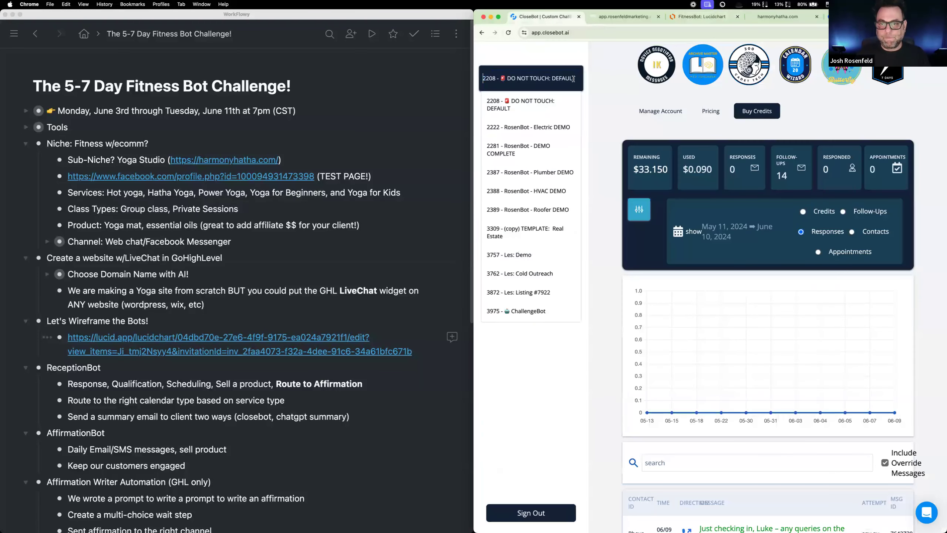
{"action": "scroll", "coordinate": [550, 253], "scroll_direction": "down", "scroll_amount": 10}
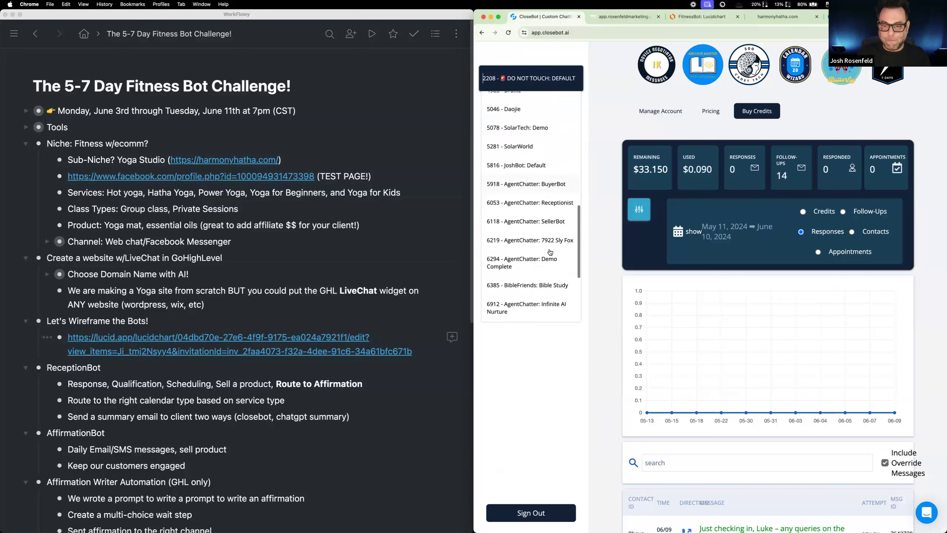
{"action": "scroll", "coordinate": [561, 208], "scroll_direction": "down", "scroll_amount": 5}
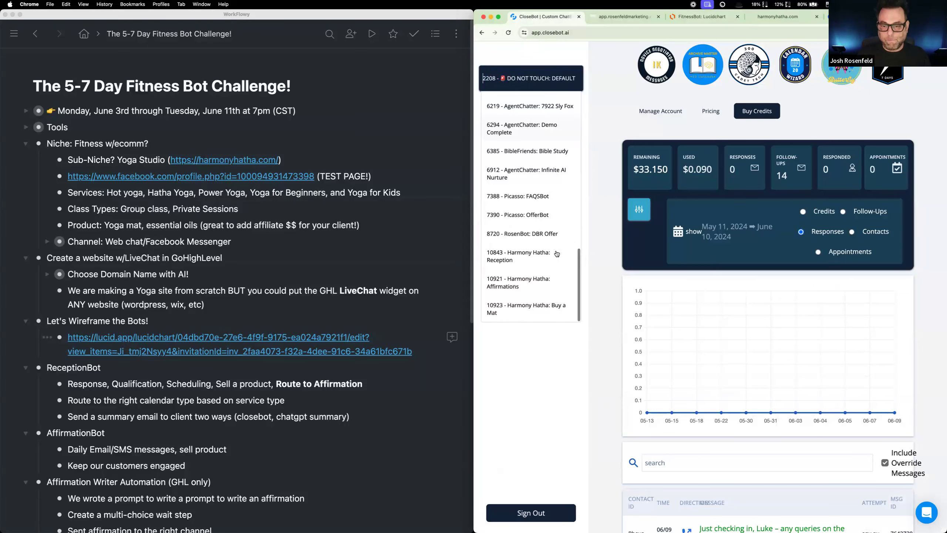
{"action": "left_click", "coordinate": [548, 258]}
{"action": "left_click_drag", "start_coordinate": [562, 16], "coordinate": [127, 31]}
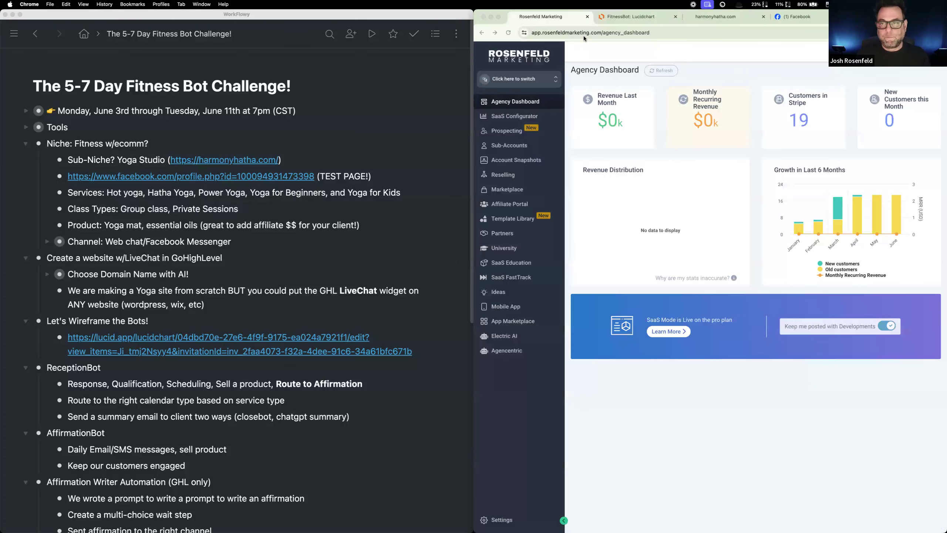
Step: Open the Harmony Hatha: Reception bot's objectives for modification, with the enlarged FitnessBot flowchart alongside
{"action": "left_click", "coordinate": [626, 17]}
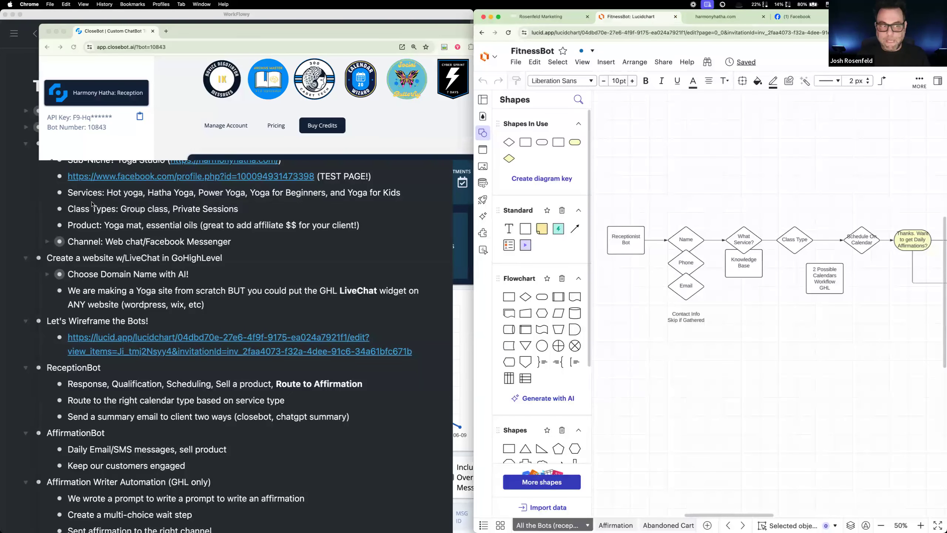
{"action": "left_click", "coordinate": [69, 180]}
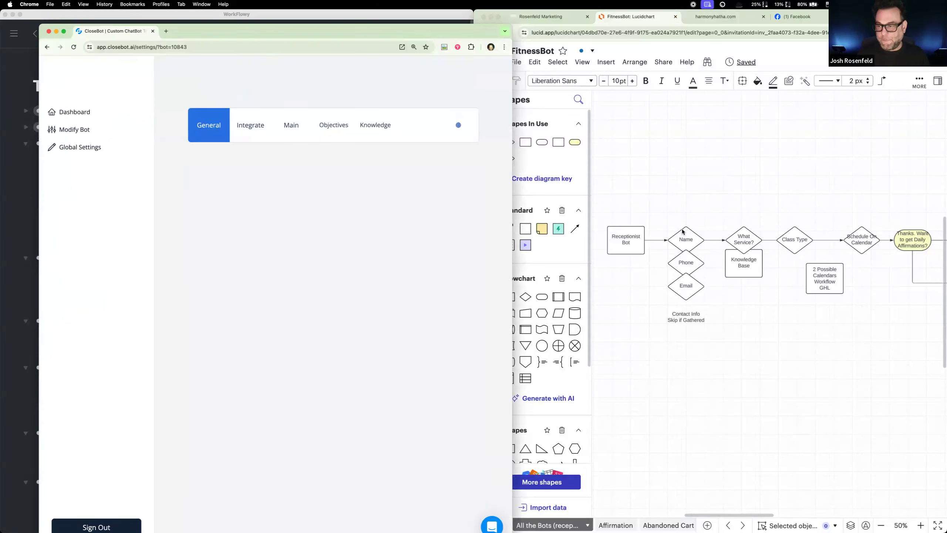
{"action": "left_click", "coordinate": [922, 526]}
{"action": "left_click", "coordinate": [922, 526]}
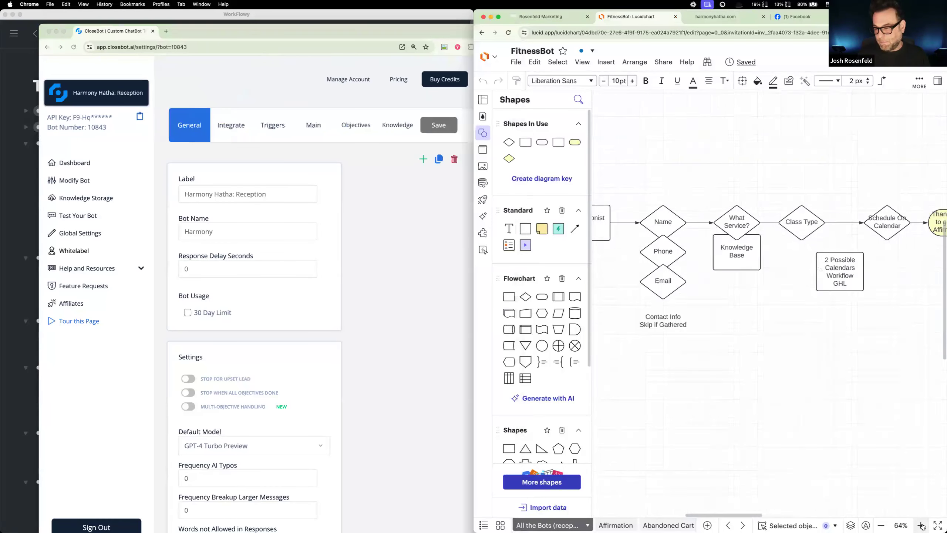
{"action": "left_click_drag", "start_coordinate": [660, 371], "coordinate": [852, 390]}
{"action": "left_click", "coordinate": [357, 129]}
{"action": "left_click", "coordinate": [356, 126]}
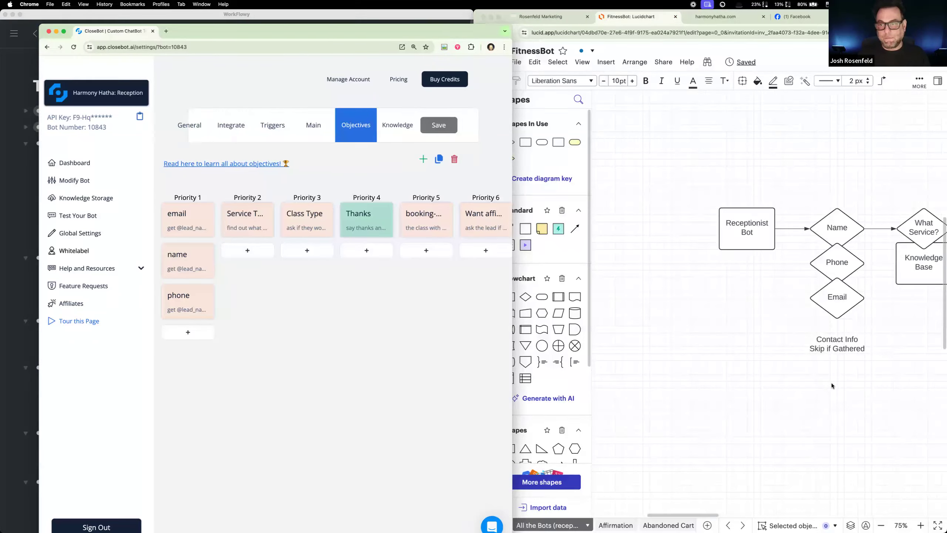
Step: Examine the email objective's settings, comparing them with the Name, Phone and Email shapes in the flowchart
{"action": "left_click", "coordinate": [817, 416]}
{"action": "scroll", "coordinate": [813, 410], "scroll_direction": "right", "scroll_amount": 5}
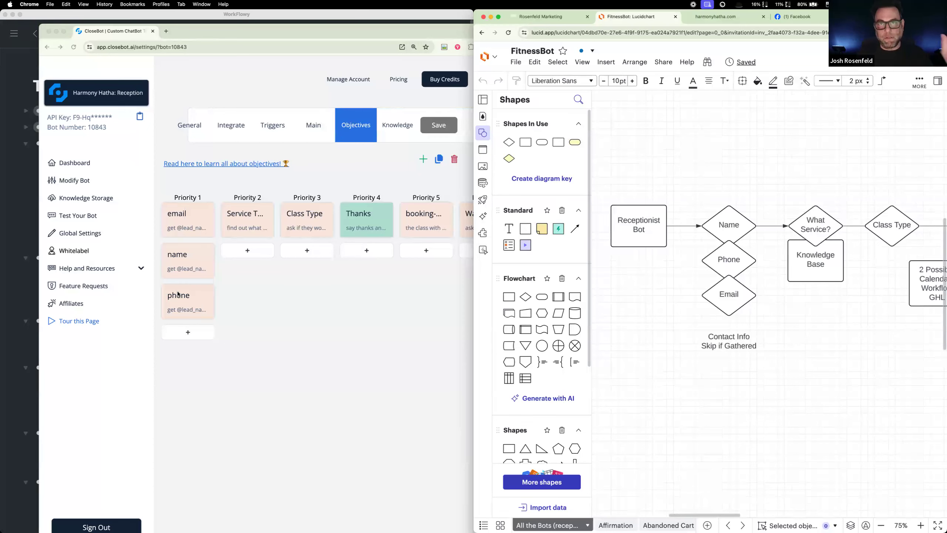
{"action": "left_click", "coordinate": [187, 226]}
{"action": "left_click", "coordinate": [188, 222]}
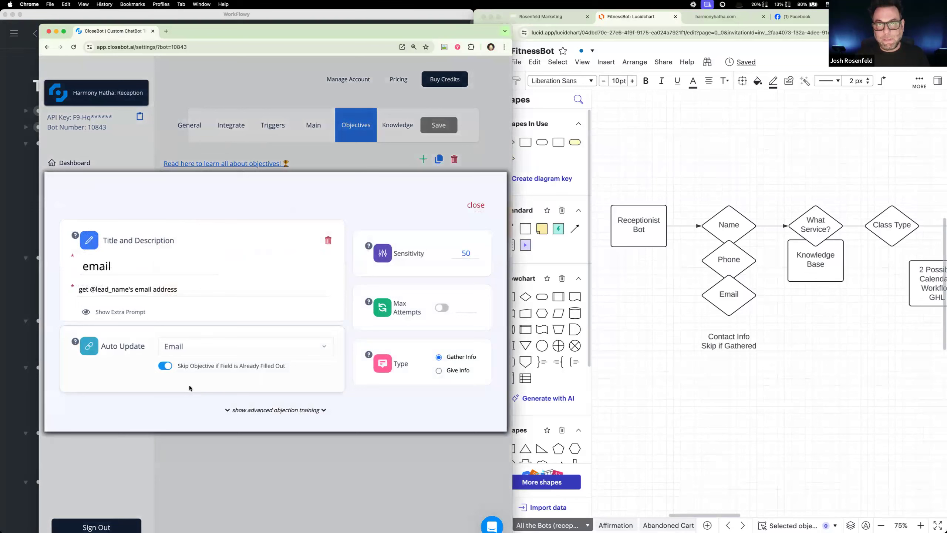
{"action": "left_click", "coordinate": [476, 206]}
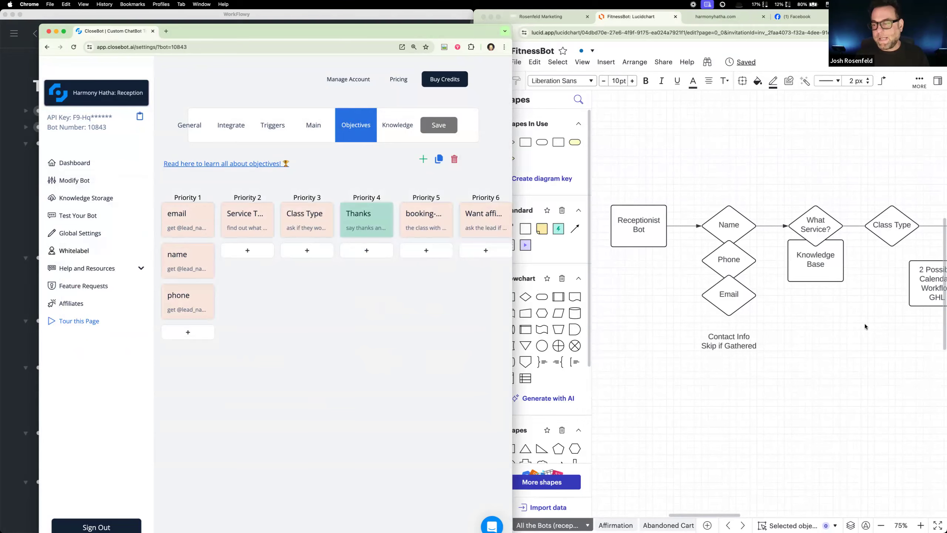
Step: Follow the flowchart through What Service?, Class Type and Schedule On Calendar, and examine the bot's Thanks objective
{"action": "scroll", "coordinate": [864, 323], "scroll_direction": "right", "scroll_amount": 5}
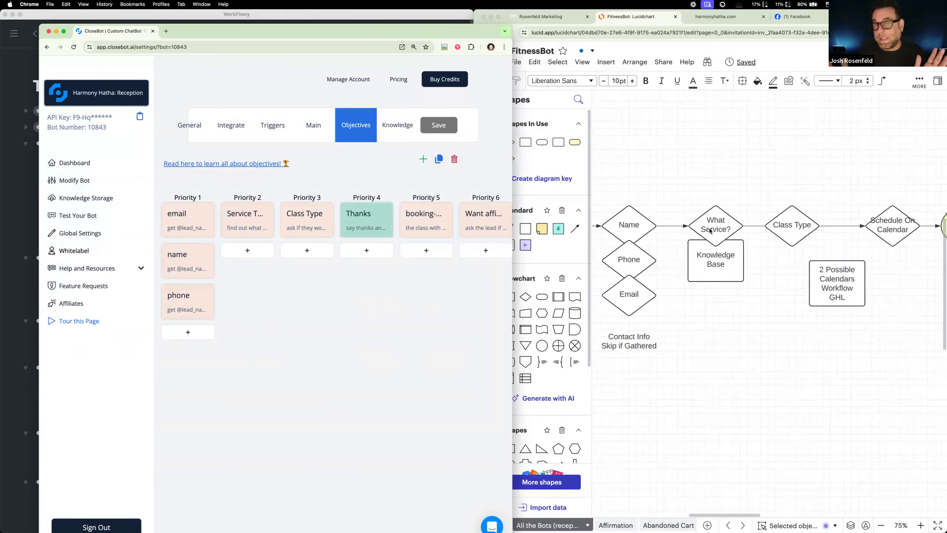
{"action": "scroll", "coordinate": [711, 228], "scroll_direction": "right", "scroll_amount": 1}
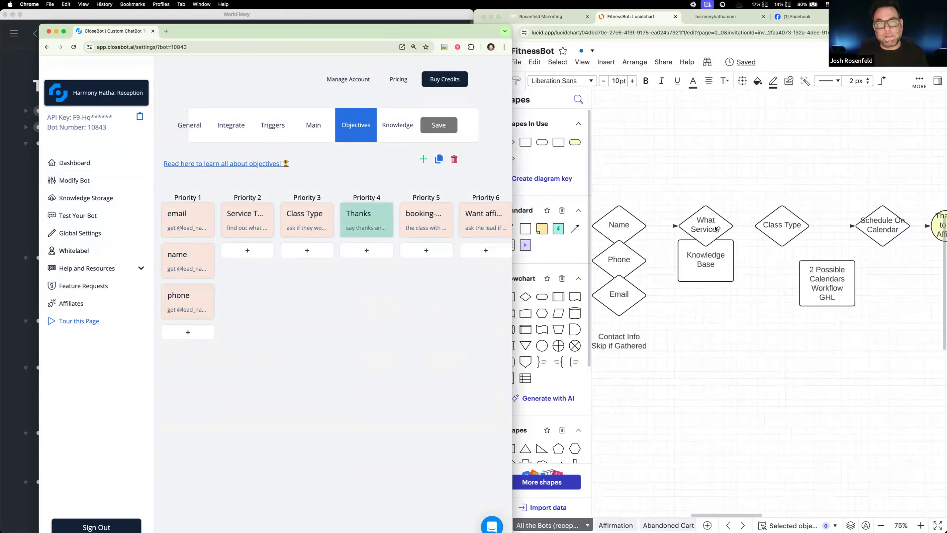
{"action": "scroll", "coordinate": [711, 265], "scroll_direction": "down", "scroll_amount": 1}
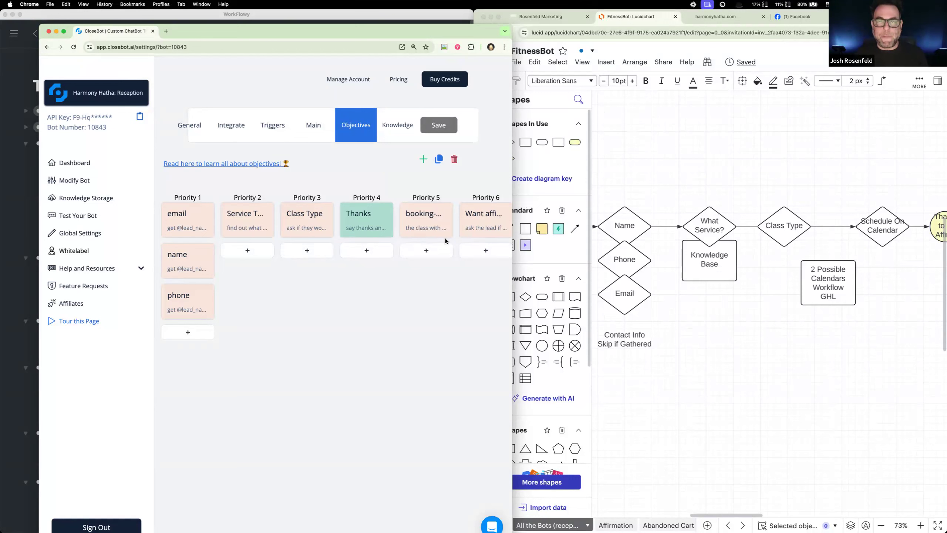
{"action": "left_click", "coordinate": [368, 215]}
{"action": "left_click", "coordinate": [466, 244]}
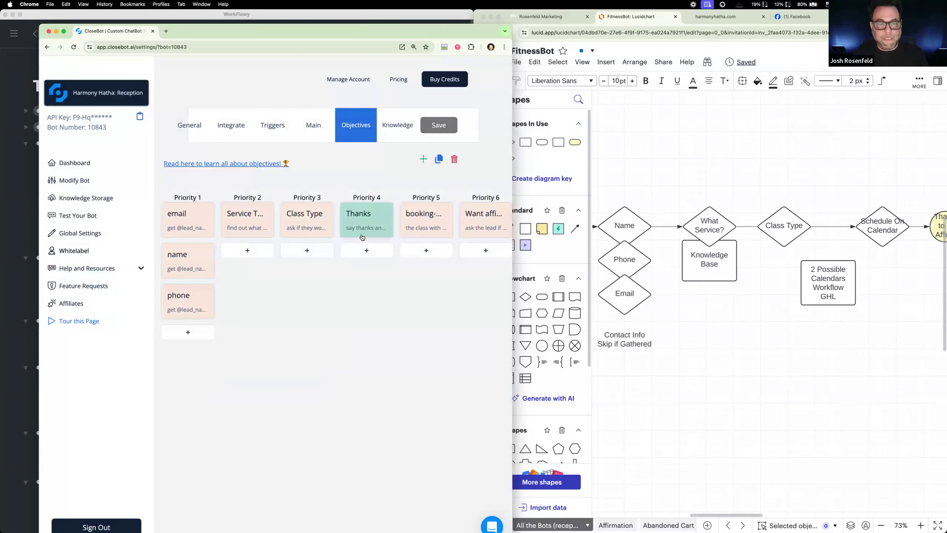
Step: Shift the flowchart shapes from Schedule On Calendar onward to the right, widening the gap after Class Type
{"action": "scroll", "coordinate": [749, 293], "scroll_direction": "right", "scroll_amount": 5}
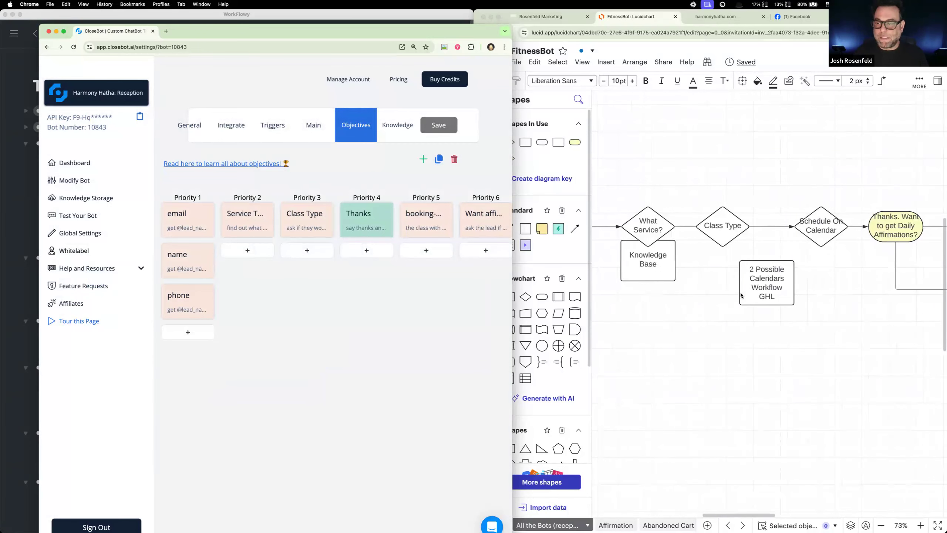
{"action": "left_click", "coordinate": [834, 222]}
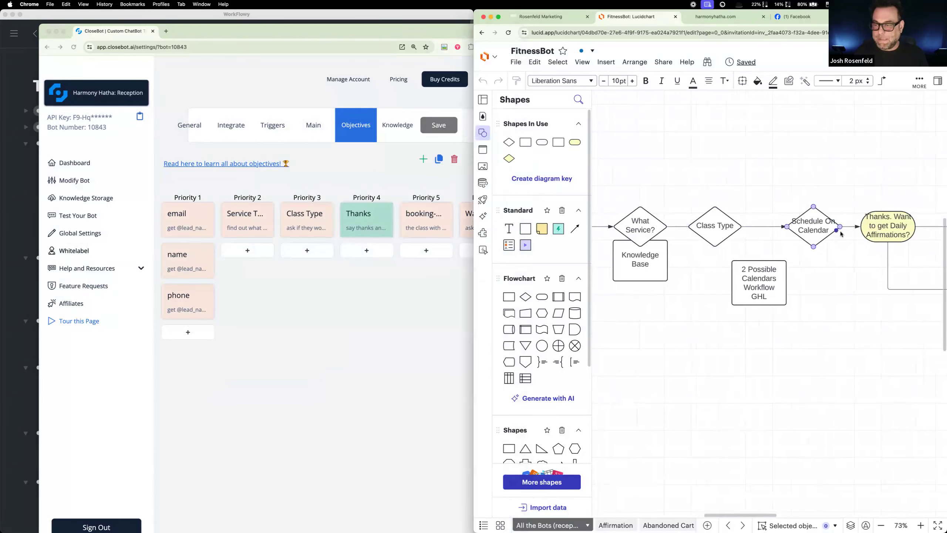
{"action": "left_click_drag", "start_coordinate": [795, 188], "coordinate": [886, 245]}
{"action": "left_click_drag", "start_coordinate": [886, 239], "coordinate": [902, 239]}
Step: Add a diamond labelled "Thanks" between Class Type and Schedule On Calendar in the flowchart
{"action": "left_click_drag", "start_coordinate": [708, 237], "coordinate": [759, 225]}
{"action": "left_click", "coordinate": [697, 258]}
{"action": "double_click", "coordinate": [759, 225]}
{"action": "type", "text": "Thanks"}
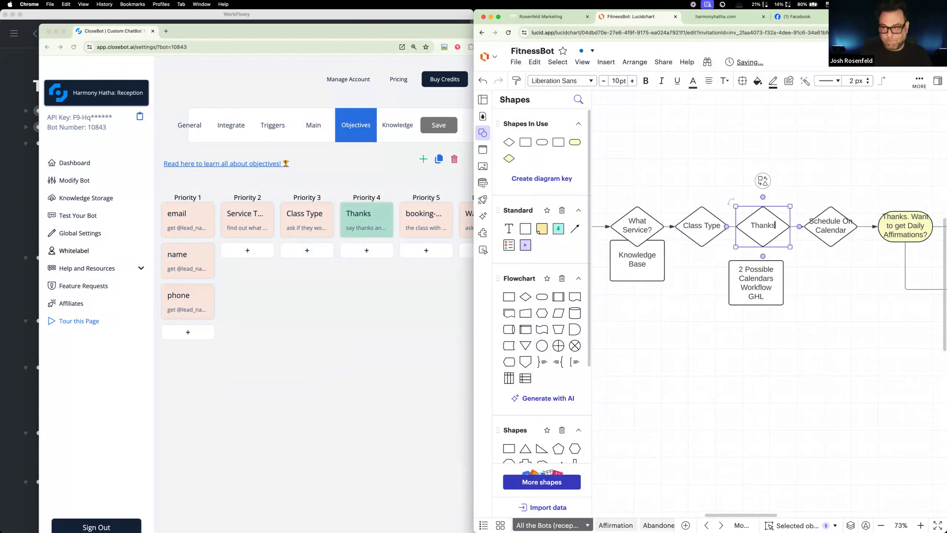
{"action": "left_click", "coordinate": [766, 165]}
{"action": "double_click", "coordinate": [775, 226]}
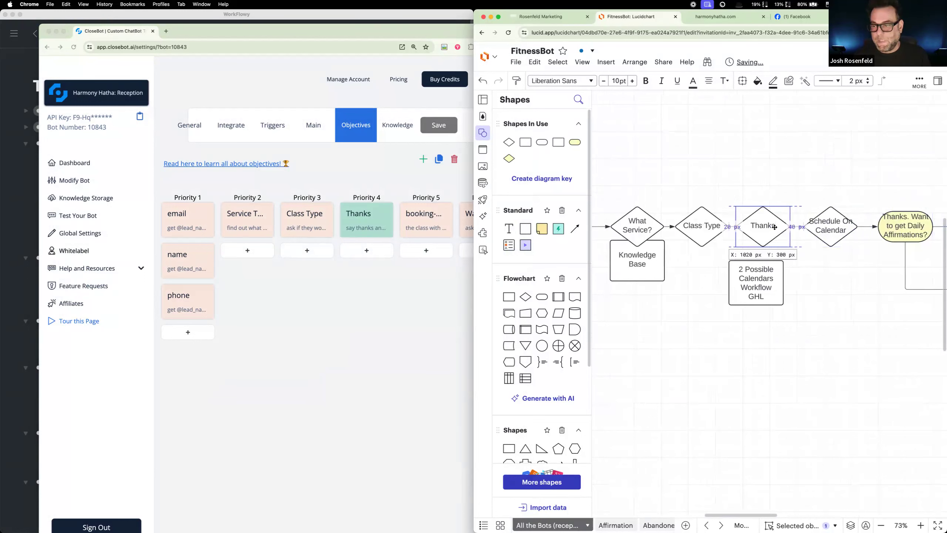
{"action": "key", "text": "Escape"}
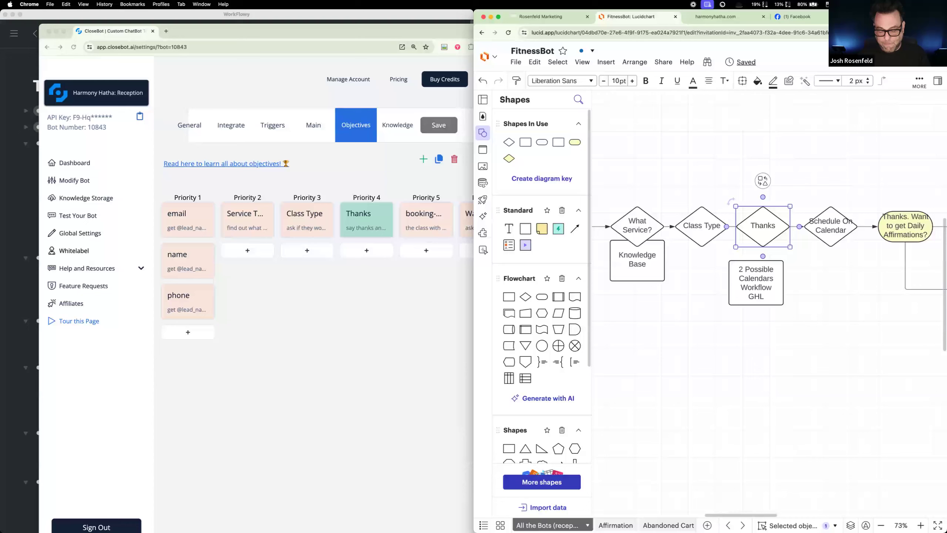
Step: Check the description and type of the Priority 4 Thanks objective in CloseBot
{"action": "left_click", "coordinate": [363, 220]}
{"action": "left_click", "coordinate": [476, 241]}
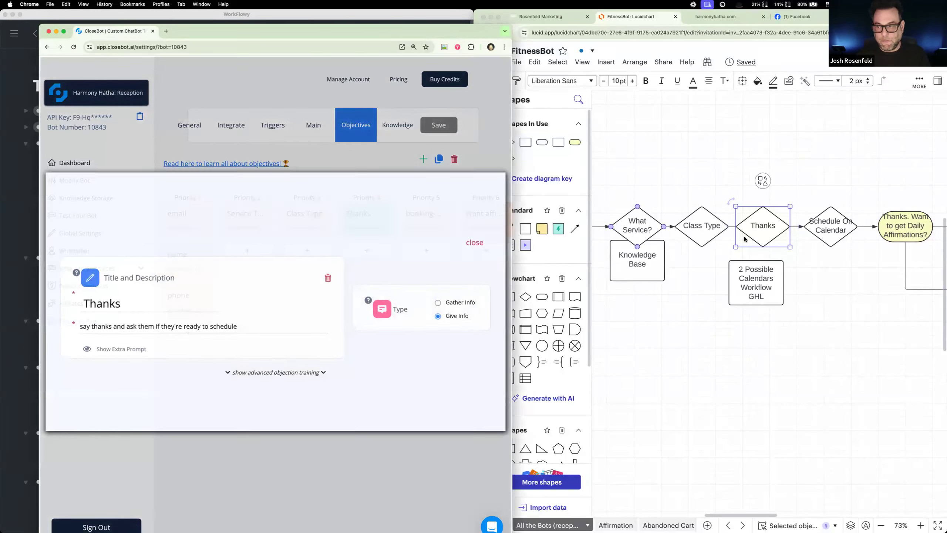
{"action": "double_click", "coordinate": [775, 226]}
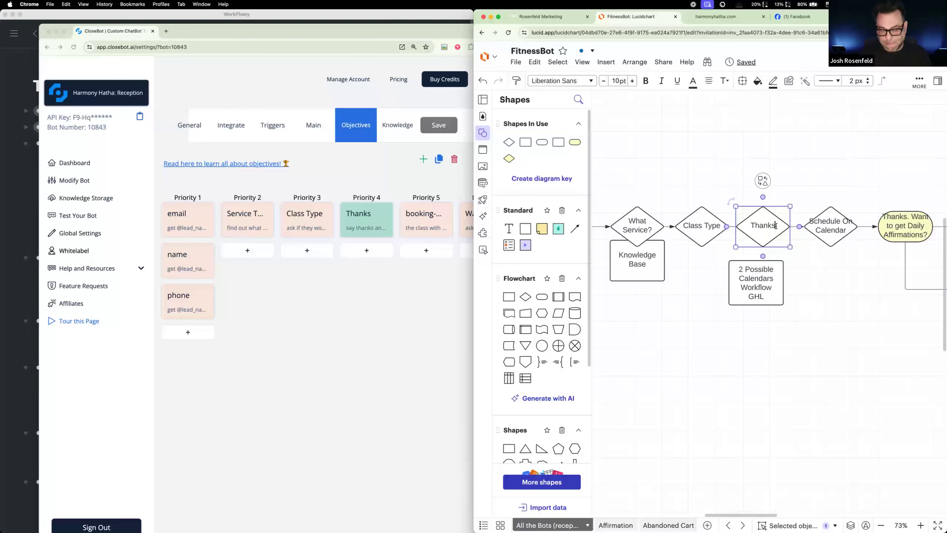
{"action": "left_click", "coordinate": [763, 182]}
{"action": "left_click", "coordinate": [755, 226]}
{"action": "key", "text": "ctrl+z"}
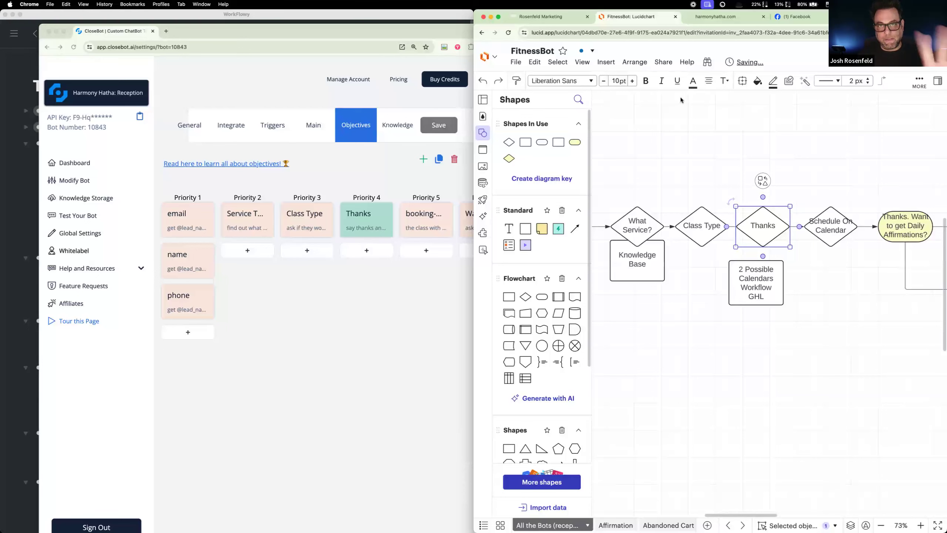
Step: Fill the Thanks diamond in the flowchart with light green
{"action": "scroll", "coordinate": [676, 95], "scroll_direction": "down", "scroll_amount": 3}
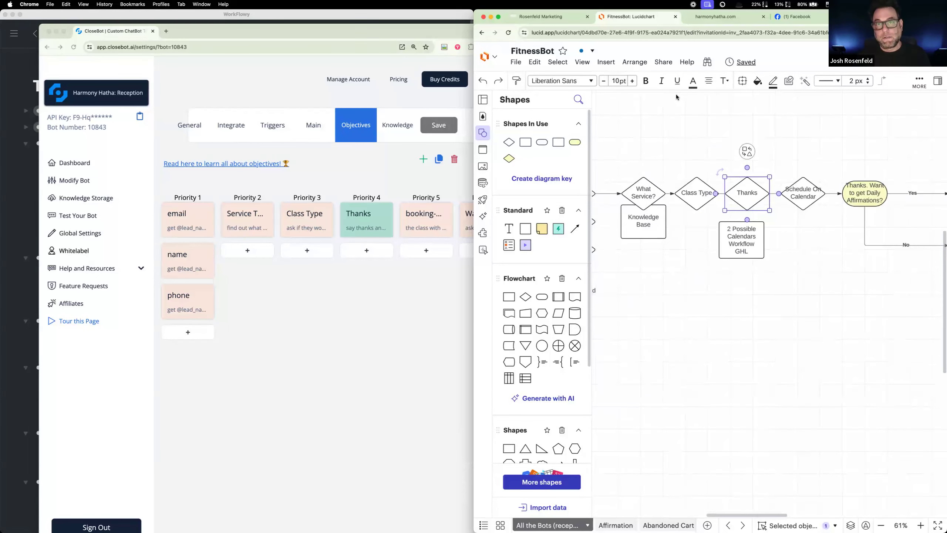
{"action": "left_click", "coordinate": [757, 82]}
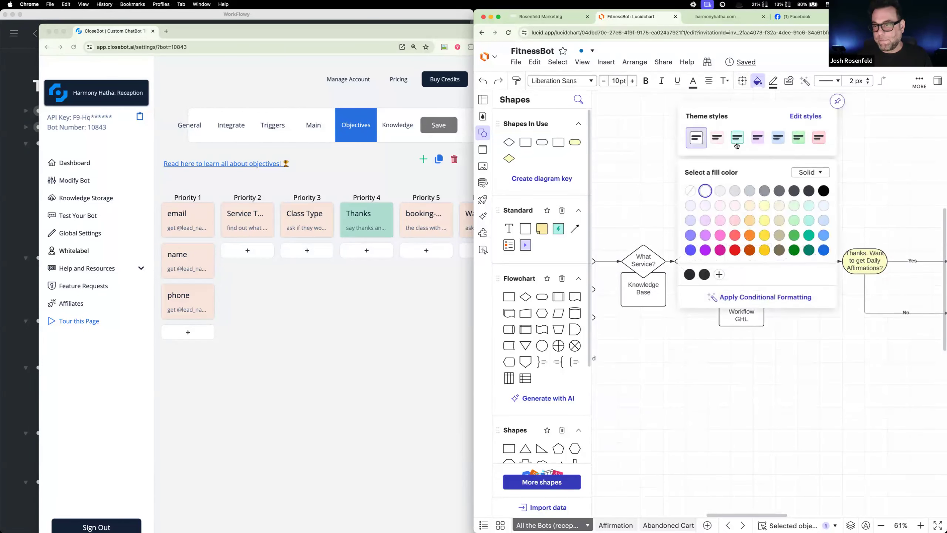
{"action": "left_click", "coordinate": [795, 210]}
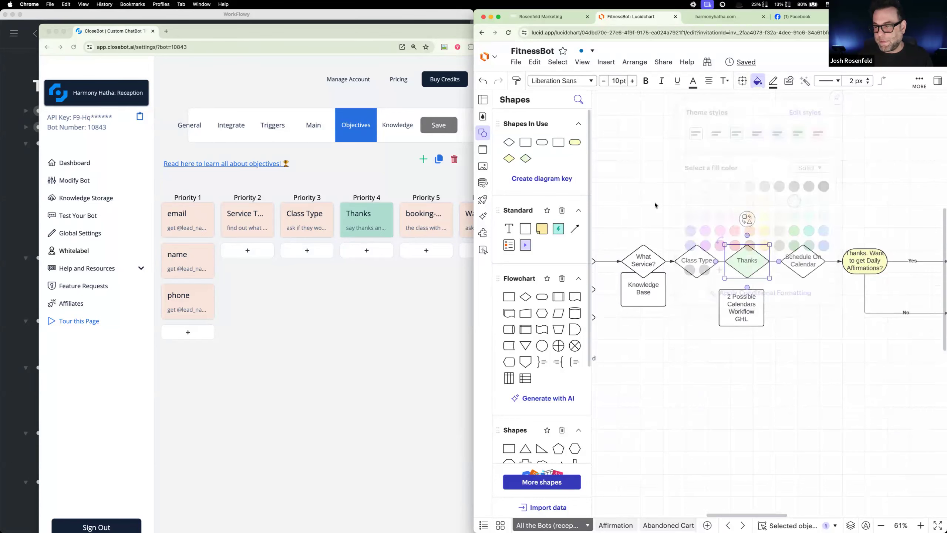
Step: Deselect the Thanks diamond and recheck the Priority 4 Thanks objective in CloseBot
{"action": "left_click", "coordinate": [614, 203]}
{"action": "left_click", "coordinate": [384, 217]}
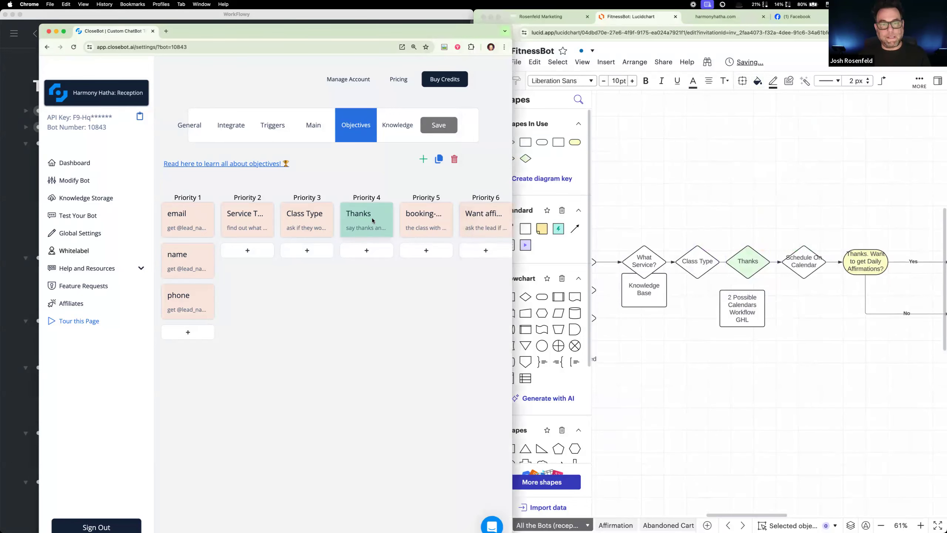
{"action": "left_click", "coordinate": [373, 220]}
{"action": "left_click", "coordinate": [481, 244]}
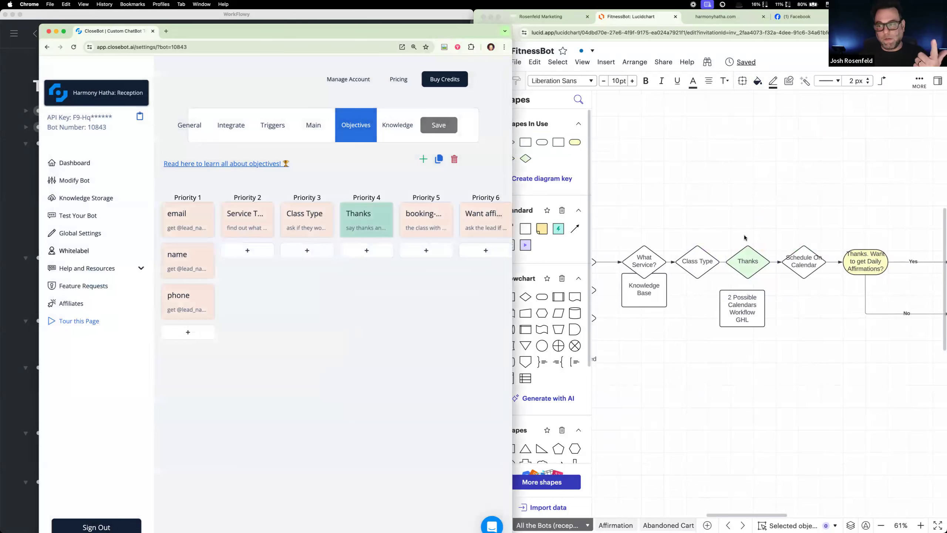
Step: Move the "2 Possible Calendars Workflow GHL" box in the Lucidchart flowchart so it is centred beneath the Thanks diamond
{"action": "scroll", "coordinate": [700, 321], "scroll_direction": "right", "scroll_amount": 3}
{"action": "scroll", "coordinate": [700, 321], "scroll_direction": "left", "scroll_amount": 1}
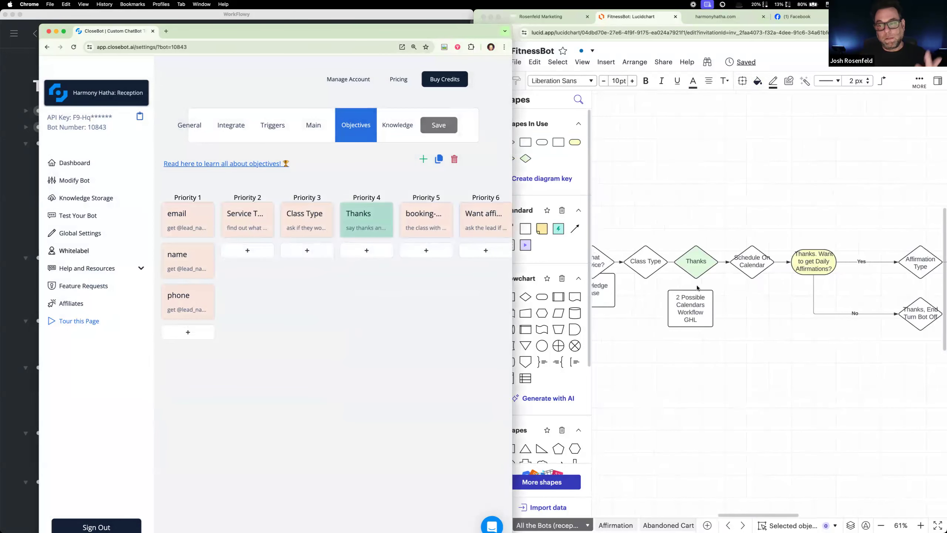
{"action": "left_click", "coordinate": [698, 320]}
{"action": "left_click_drag", "start_coordinate": [698, 315], "coordinate": [698, 313]}
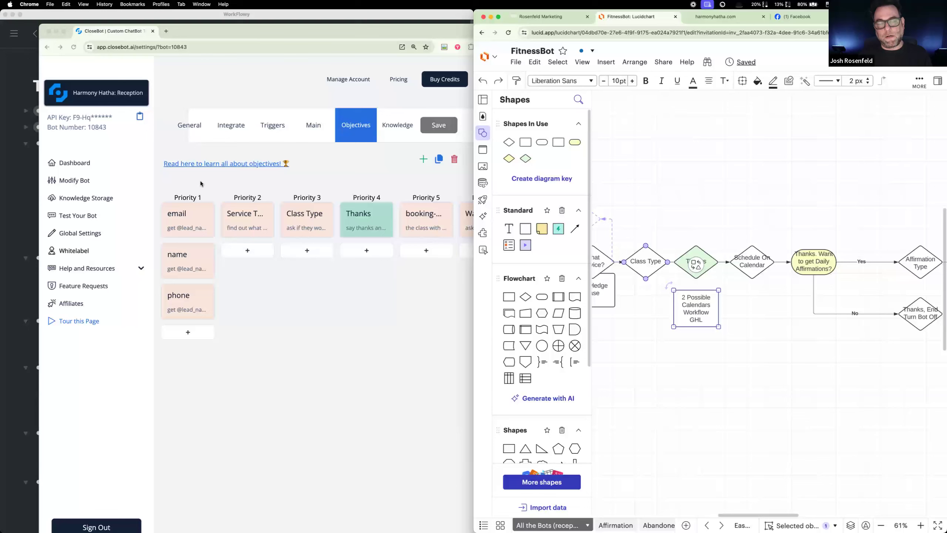
Step: Go to the Rosenfeld Marketing agency app and switch to the Harmony Hatha sub-account
{"action": "left_click", "coordinate": [545, 19]}
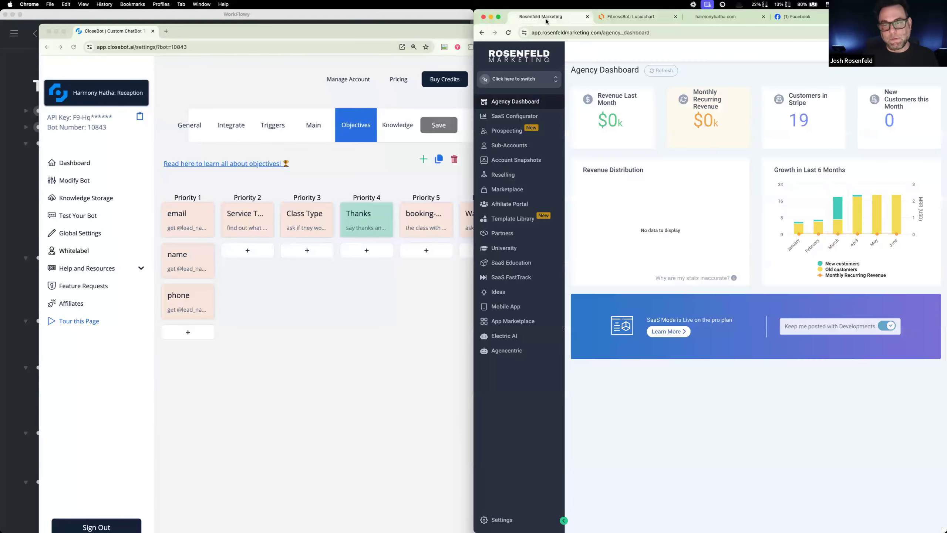
{"action": "left_click", "coordinate": [524, 82]}
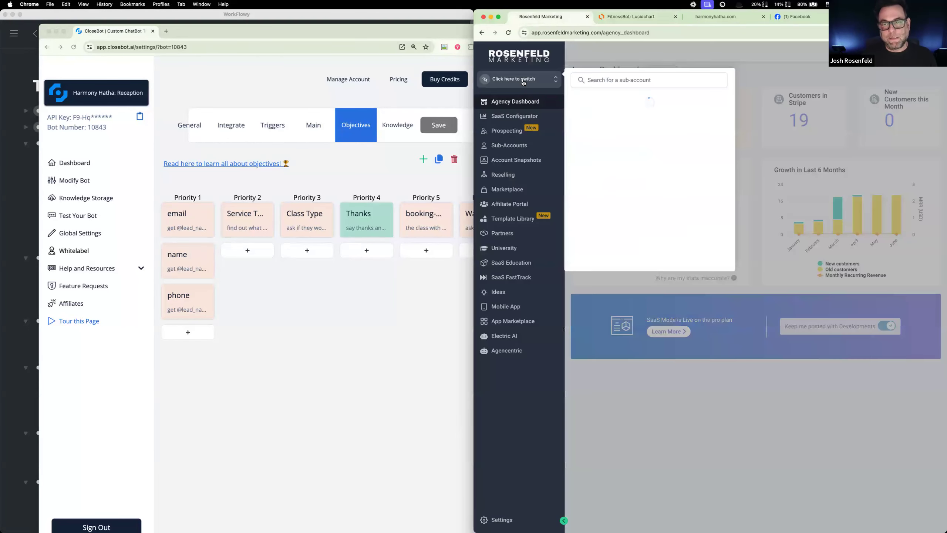
{"action": "scroll", "coordinate": [626, 147], "scroll_direction": "down", "scroll_amount": 10}
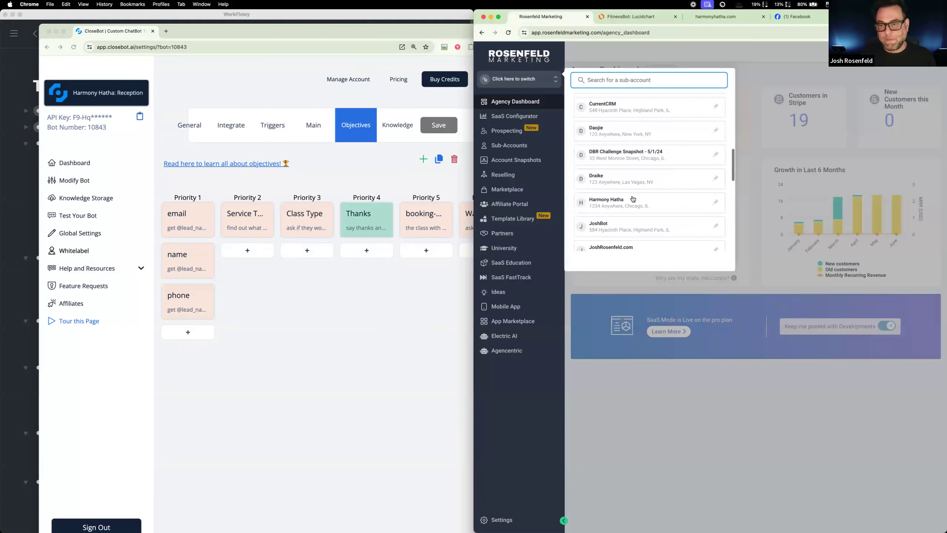
{"action": "left_click", "coordinate": [620, 152]}
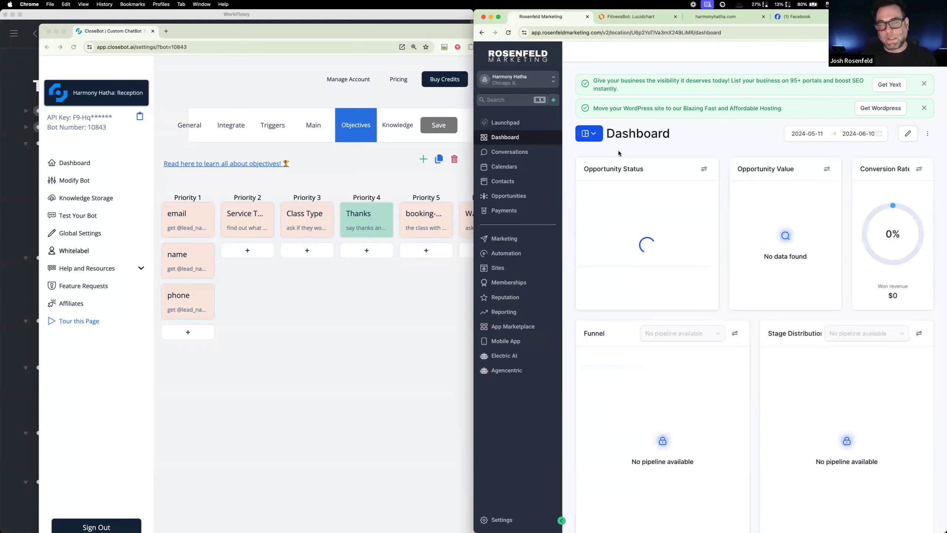
Step: Open the Priority 5 booking-reception objective in CloseBot and compare its calendar booking-link field with the calendar part of the flowchart
{"action": "left_click", "coordinate": [617, 19]}
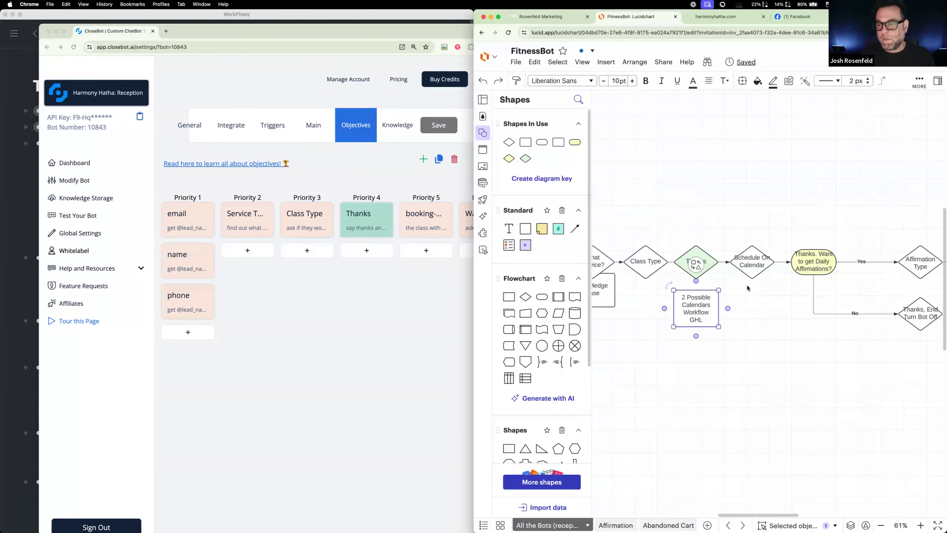
{"action": "left_click", "coordinate": [421, 231]}
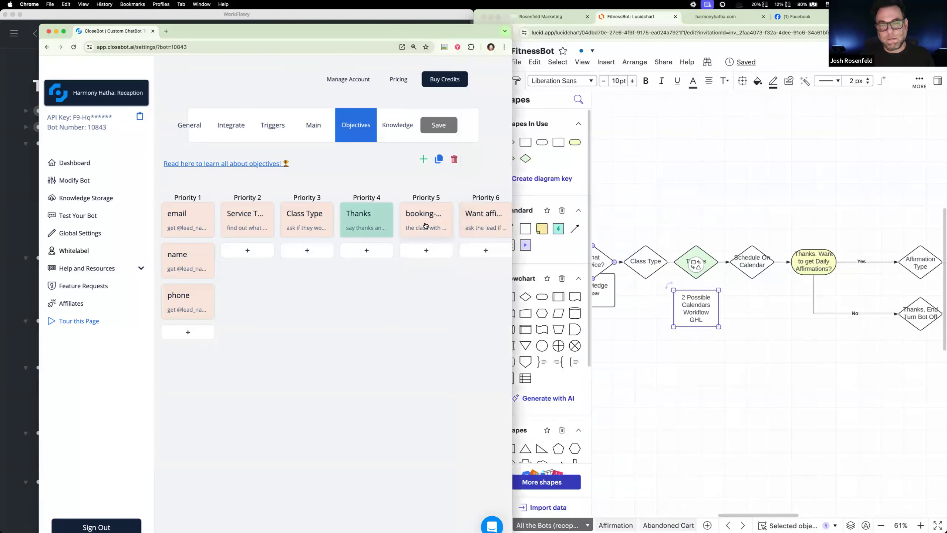
{"action": "left_click", "coordinate": [424, 222]}
{"action": "left_click_drag", "start_coordinate": [249, 378], "coordinate": [119, 372]}
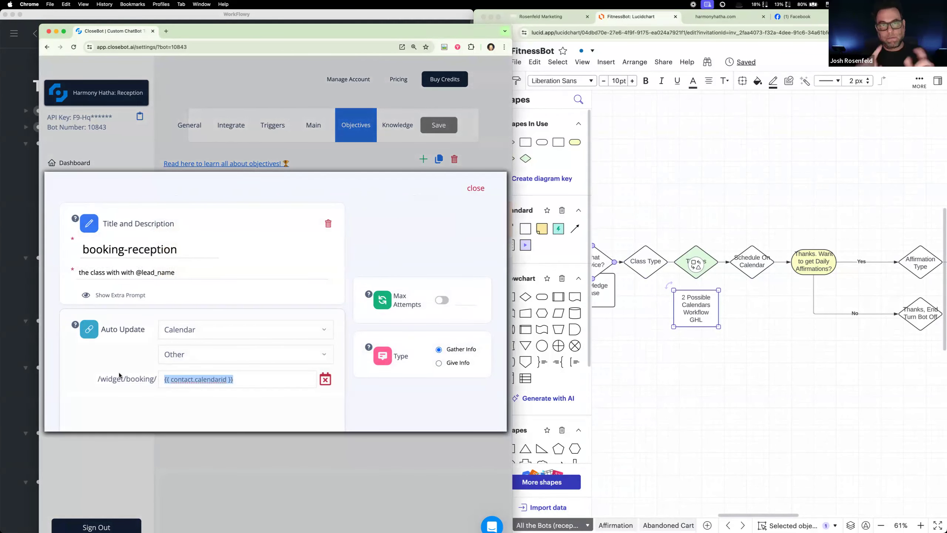
{"action": "left_click_drag", "start_coordinate": [235, 379], "coordinate": [145, 378]}
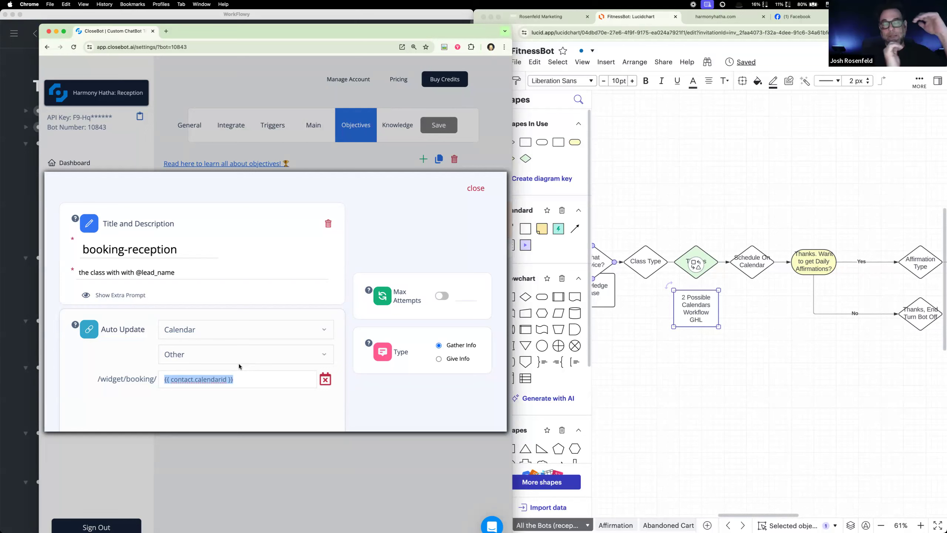
{"action": "scroll", "coordinate": [664, 266], "scroll_direction": "left", "scroll_amount": 4}
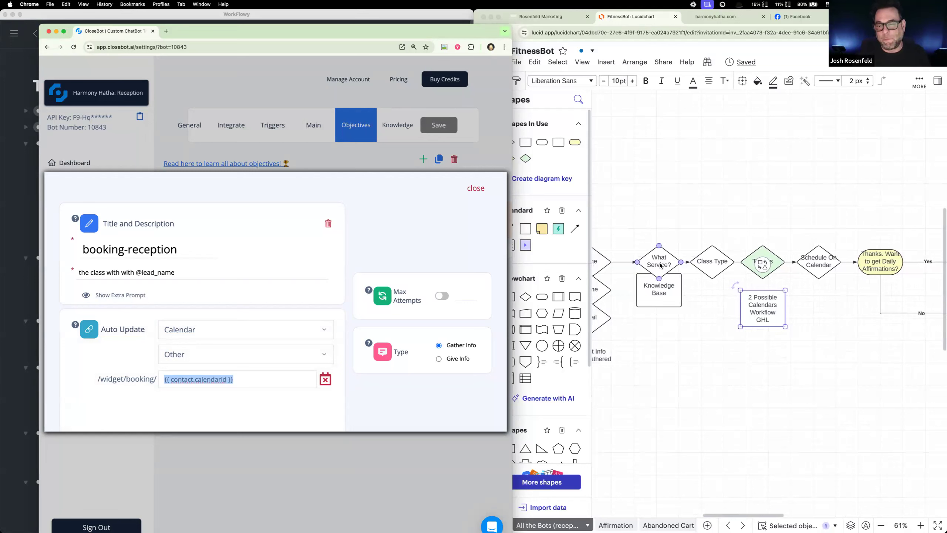
{"action": "left_click", "coordinate": [693, 225]}
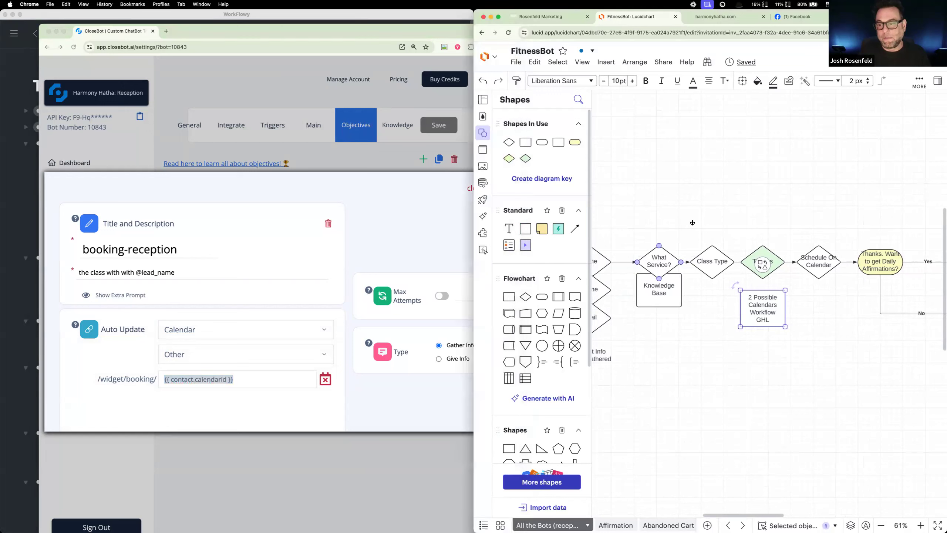
{"action": "left_click", "coordinate": [751, 231]}
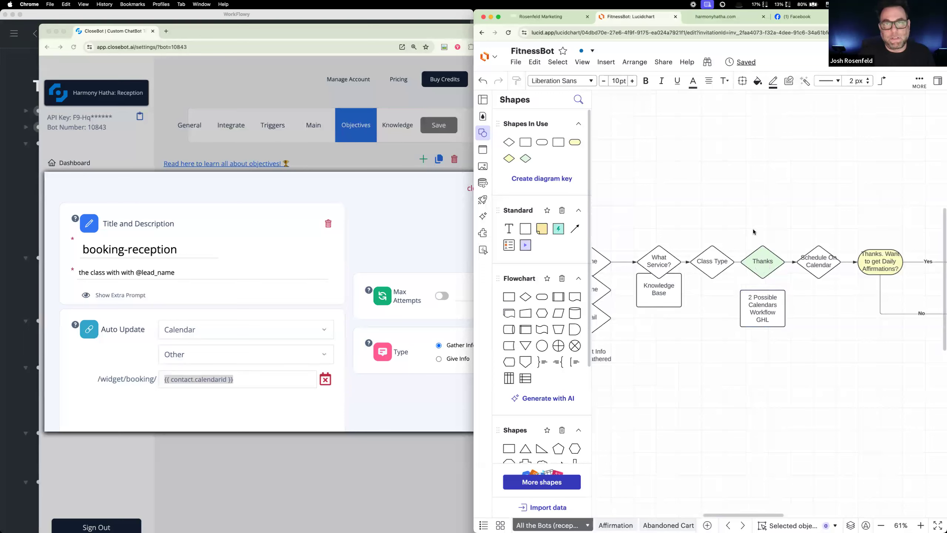
{"action": "left_click", "coordinate": [419, 239]}
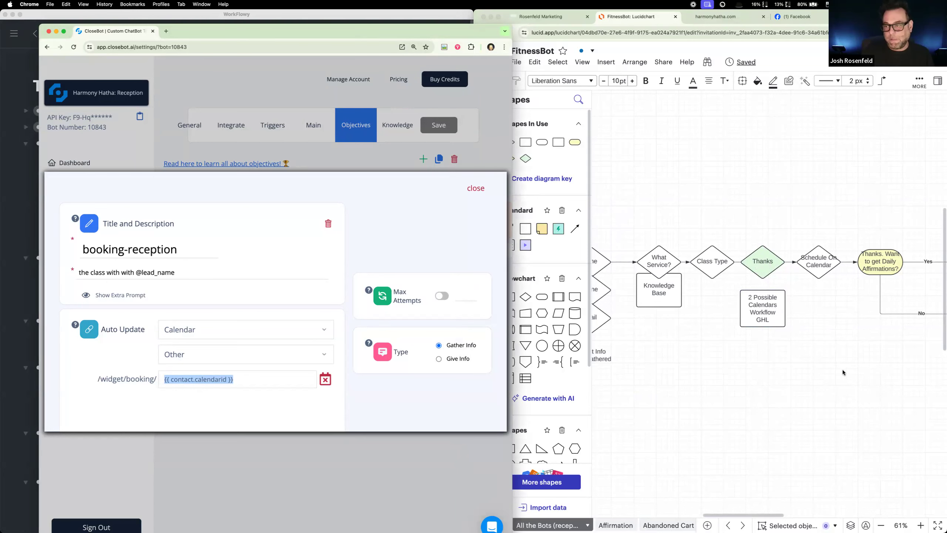
{"action": "scroll", "coordinate": [843, 372], "scroll_direction": "left", "scroll_amount": 1}
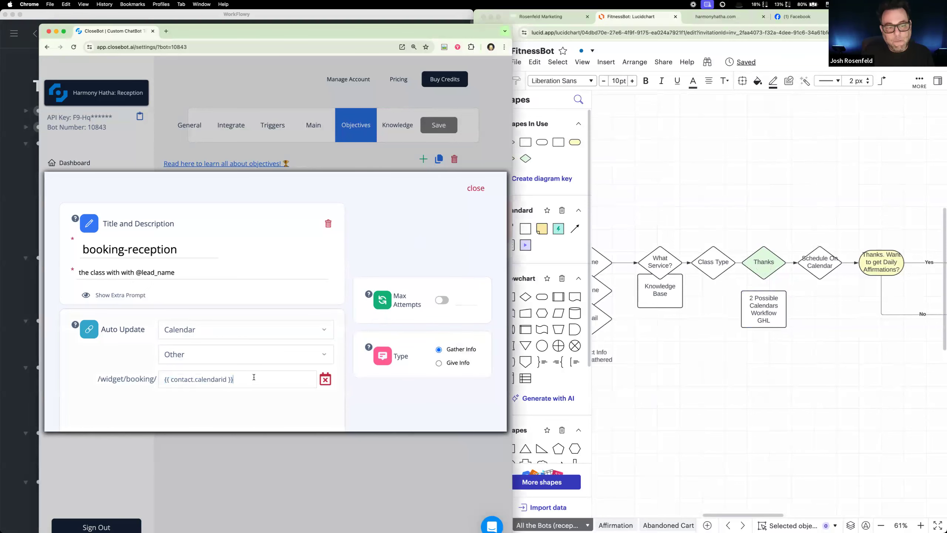
Step: Open the "Tool: Calendar Switcher" workflow from Harmony Hatha's automations in Rosenfeld Marketing
{"action": "left_click", "coordinate": [536, 15]}
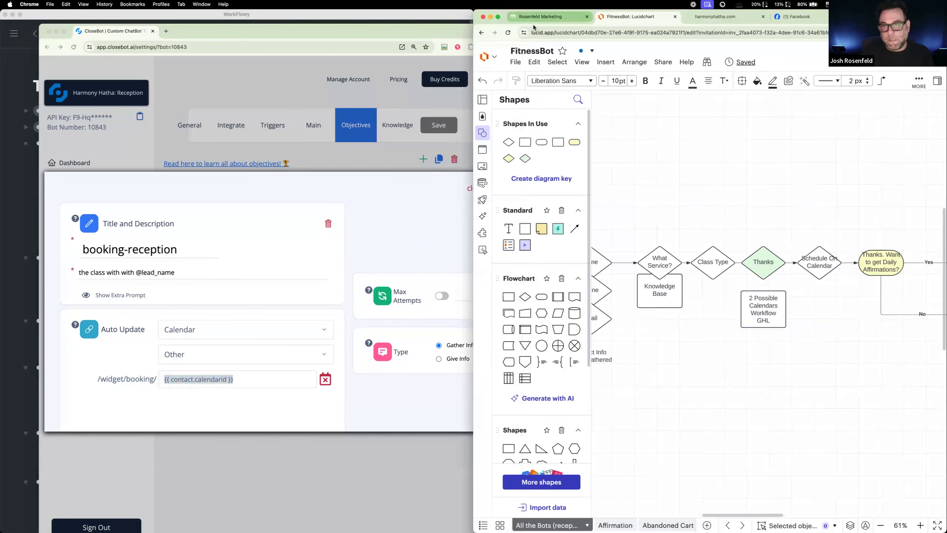
{"action": "left_click", "coordinate": [516, 253]}
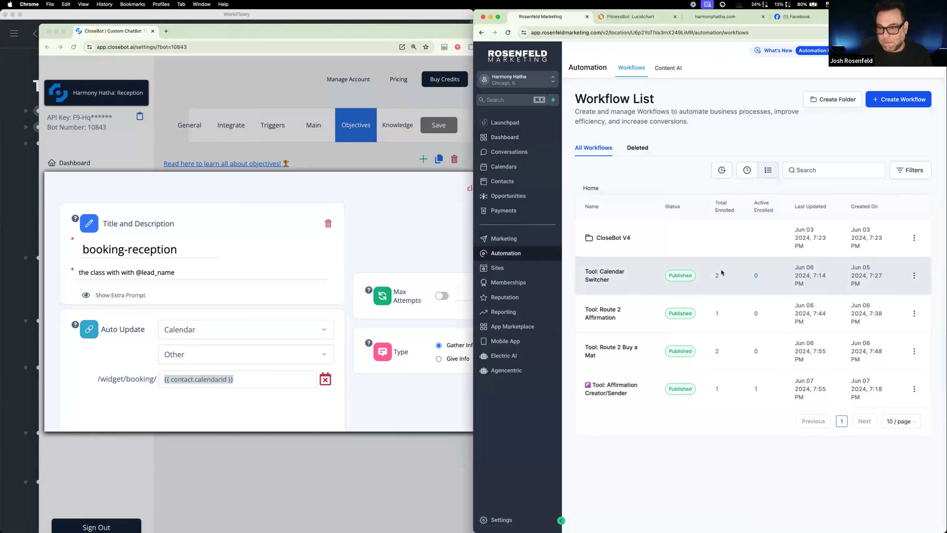
{"action": "left_click", "coordinate": [603, 275]}
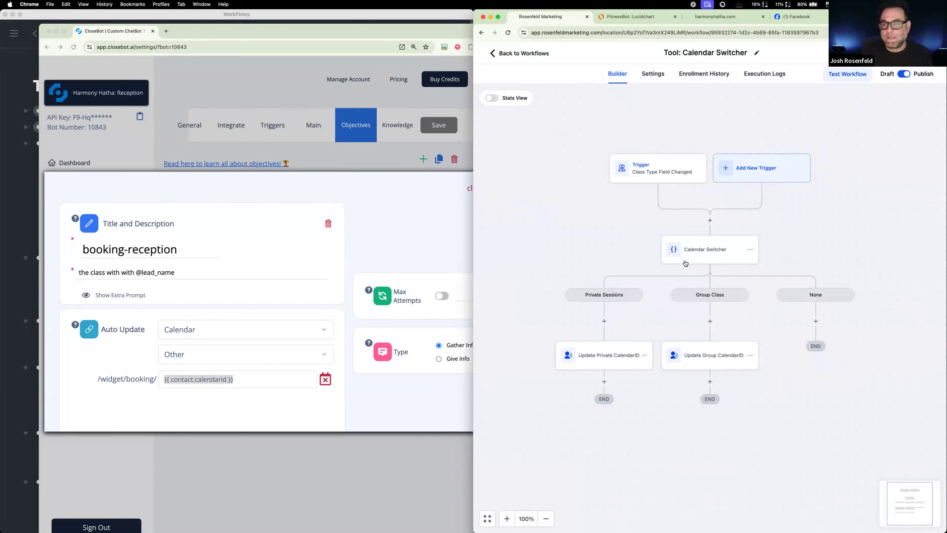
Step: Close the booking-reception objective, then widen and reposition the CloseBot window so the Priority 1 to 6 columns fit
{"action": "left_click", "coordinate": [244, 381]}
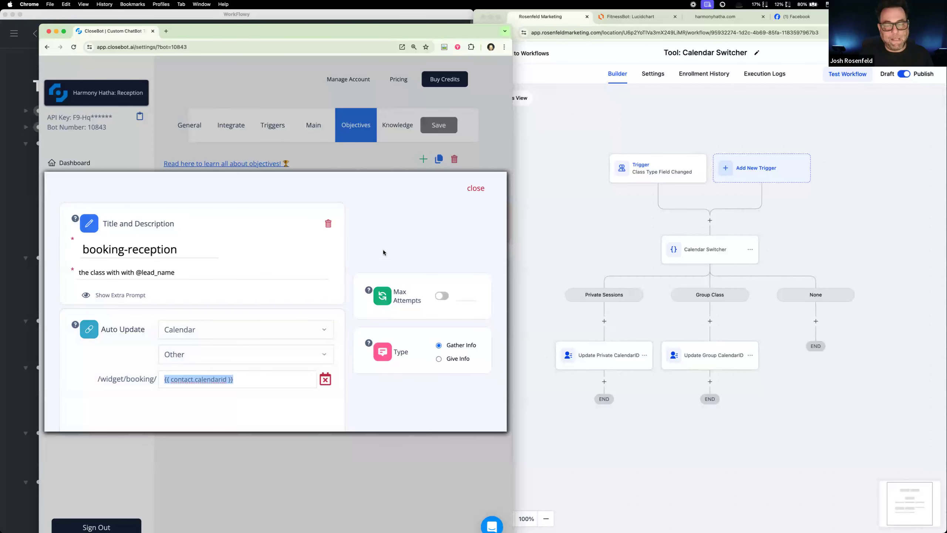
{"action": "left_click", "coordinate": [476, 188]}
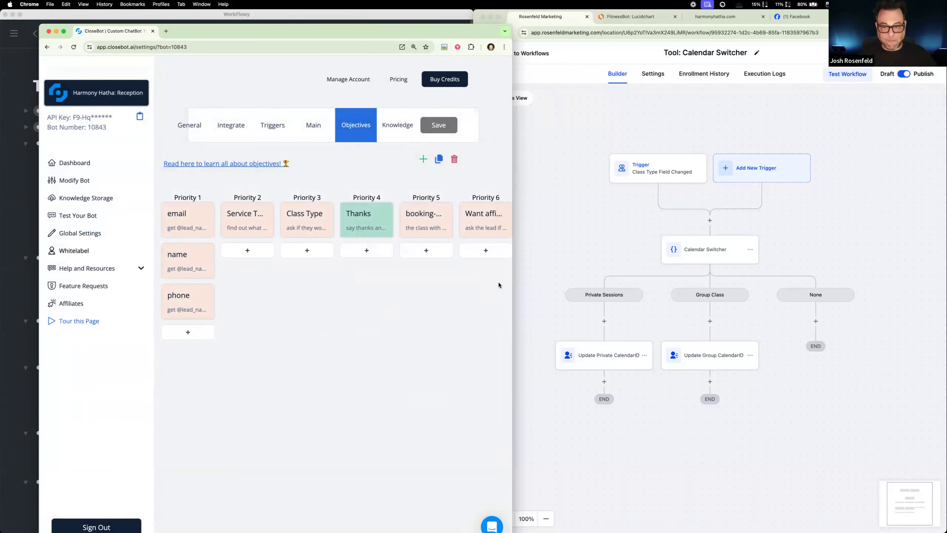
{"action": "mouse_move", "coordinate": [511, 277]}
{"action": "left_mouse_down"}
{"action": "mouse_move", "coordinate": [535, 278]}
{"action": "mouse_move", "coordinate": [509, 278]}
{"action": "left_mouse_up"}
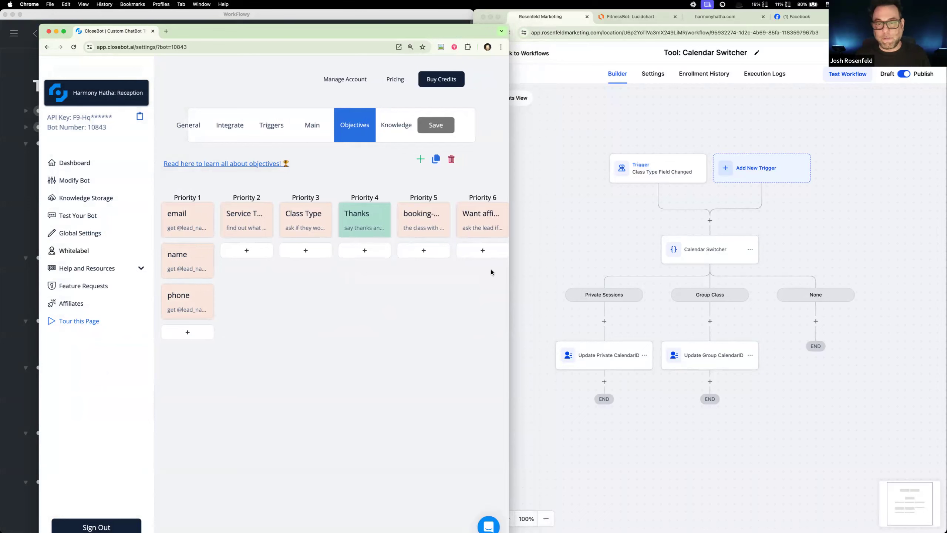
{"action": "left_click", "coordinate": [481, 223]}
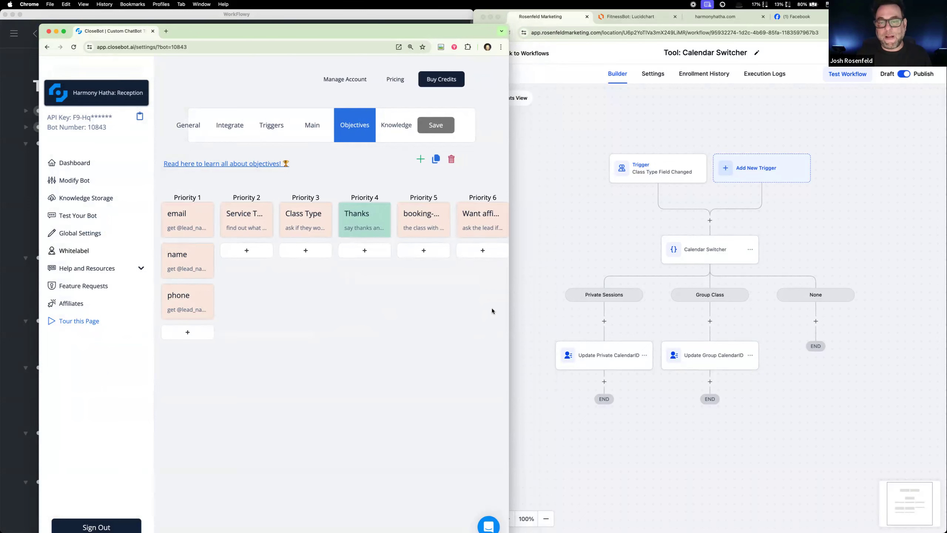
{"action": "left_click", "coordinate": [489, 153]}
{"action": "left_click_drag", "start_coordinate": [507, 192], "coordinate": [762, 196]}
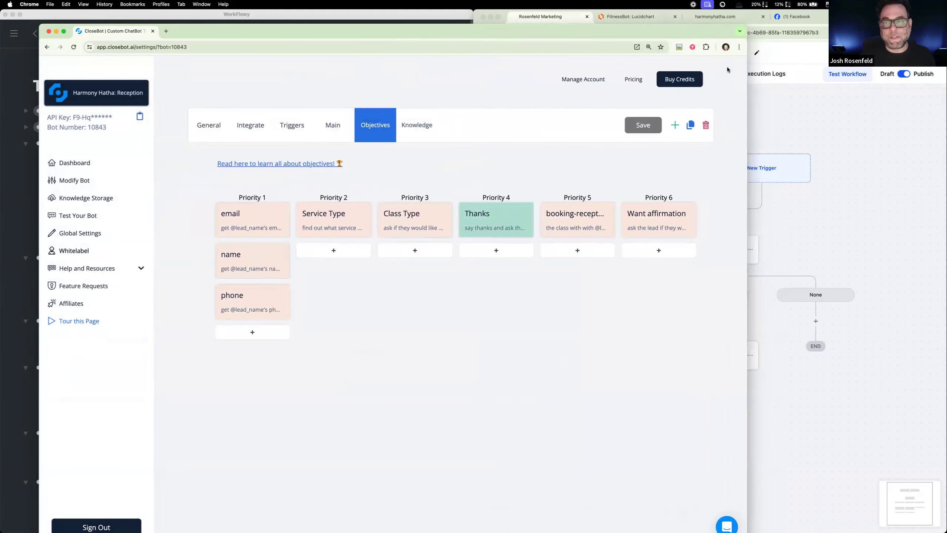
{"action": "left_click_drag", "start_coordinate": [714, 37], "coordinate": [642, 53]}
Step: Examine the Lucidchart flowchart from What Service? through the Daily Affirmations question and its Yes and No branches
{"action": "left_click", "coordinate": [635, 17]}
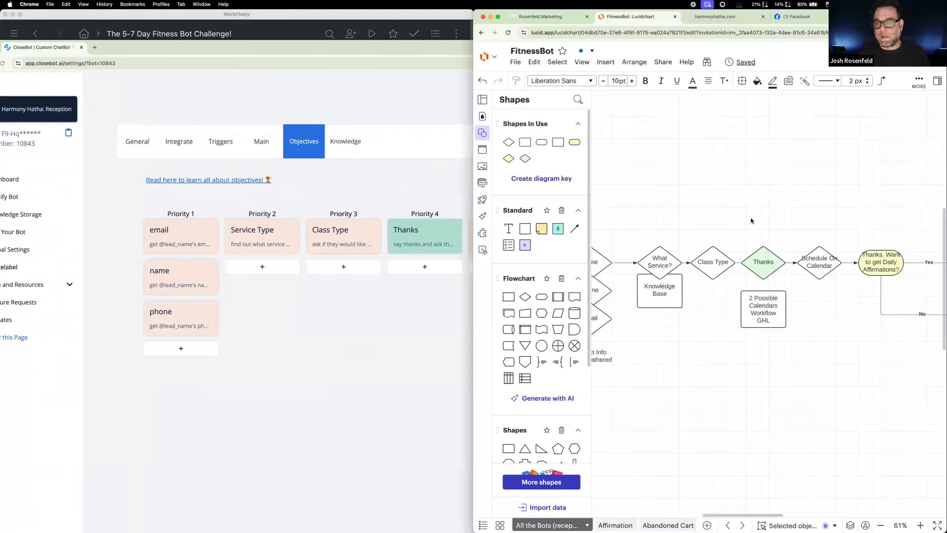
{"action": "scroll", "coordinate": [795, 223], "scroll_direction": "right", "scroll_amount": 5}
{"action": "left_click", "coordinate": [656, 298]}
{"action": "scroll", "coordinate": [673, 233], "scroll_direction": "left", "scroll_amount": 5}
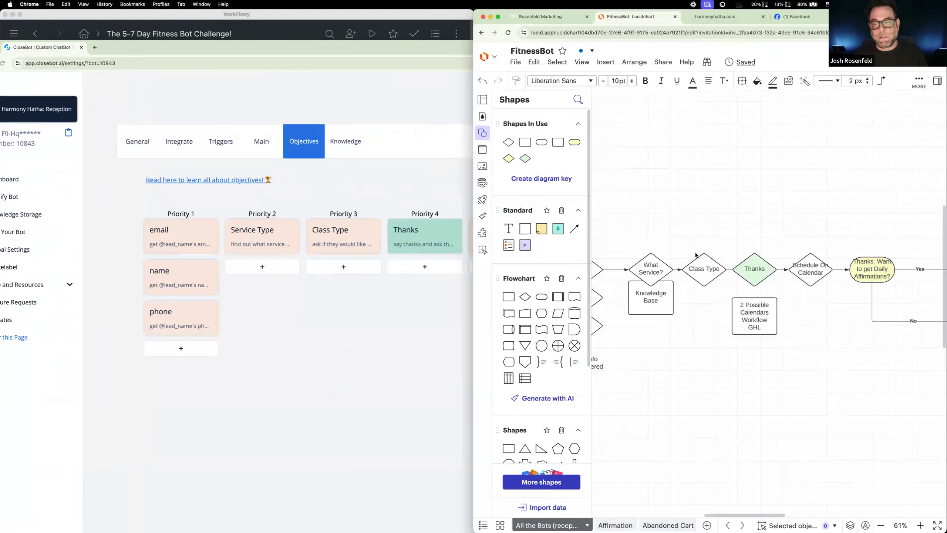
{"action": "scroll", "coordinate": [797, 212], "scroll_direction": "right", "scroll_amount": 2}
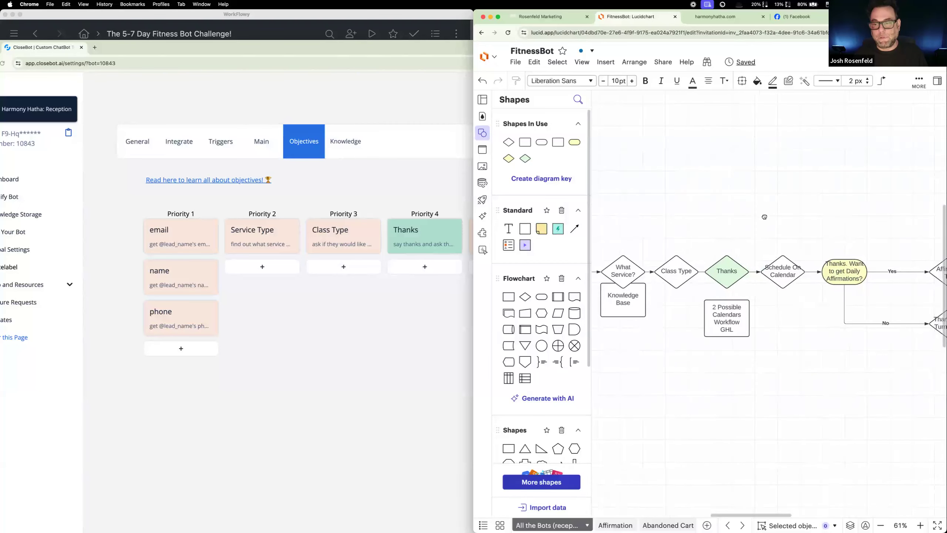
{"action": "left_click_drag", "start_coordinate": [830, 238], "coordinate": [701, 243]}
{"action": "scroll", "coordinate": [655, 242], "scroll_direction": "left", "scroll_amount": 2}
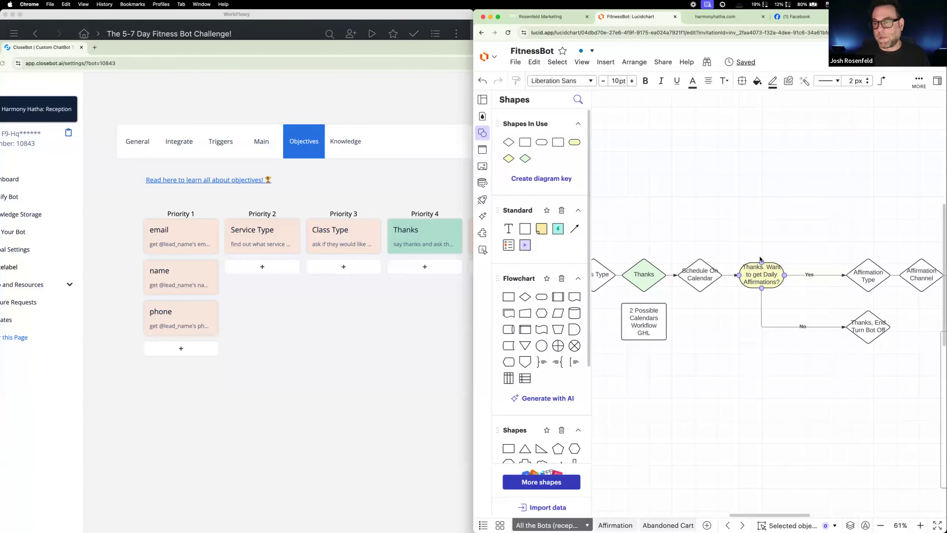
{"action": "scroll", "coordinate": [805, 237], "scroll_direction": "right", "scroll_amount": 3}
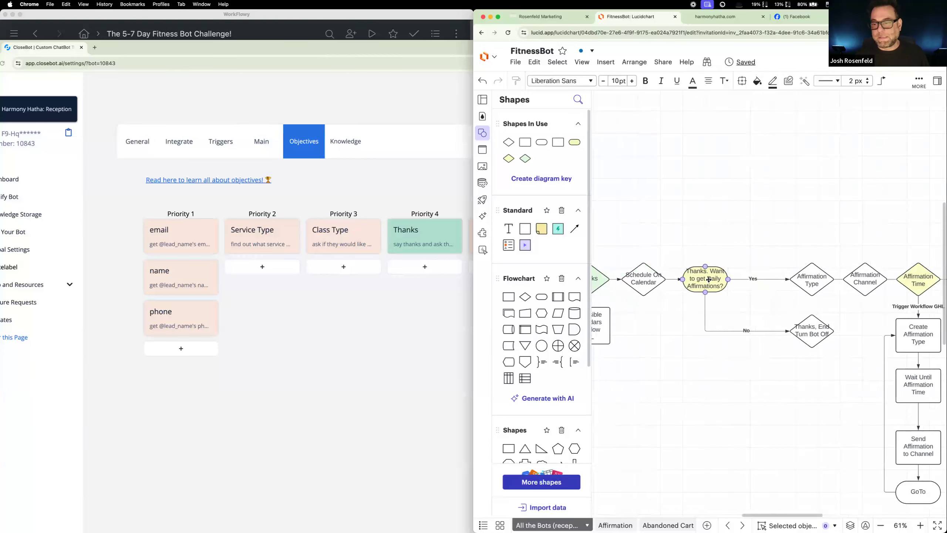
Step: Check the description, auto update and type of the Priority 6 Want affirmation objective in CloseBot
{"action": "left_click", "coordinate": [440, 191]}
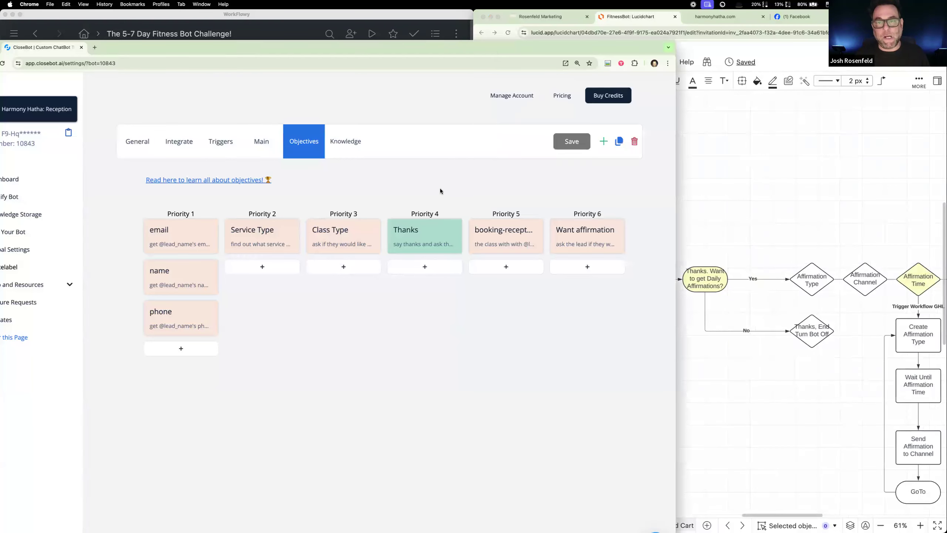
{"action": "left_click", "coordinate": [605, 236]}
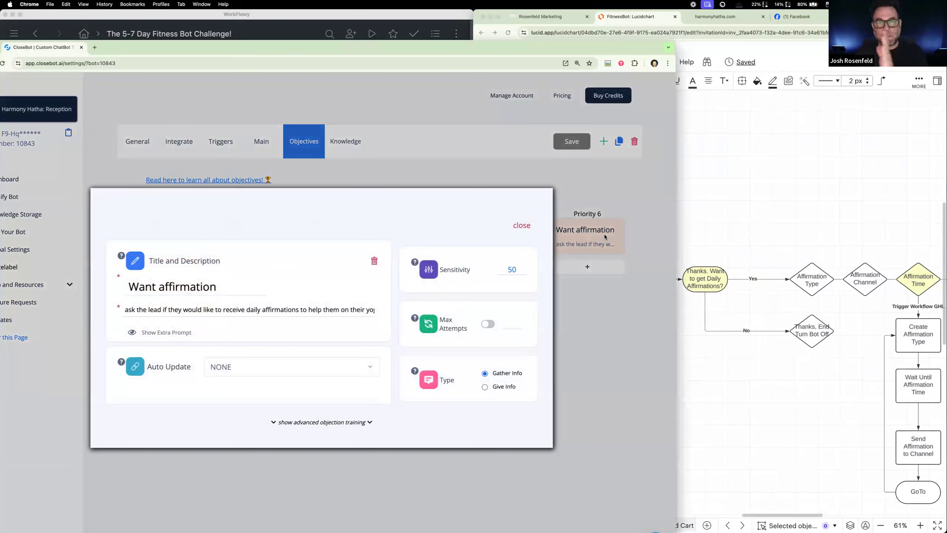
{"action": "left_click", "coordinate": [516, 227]}
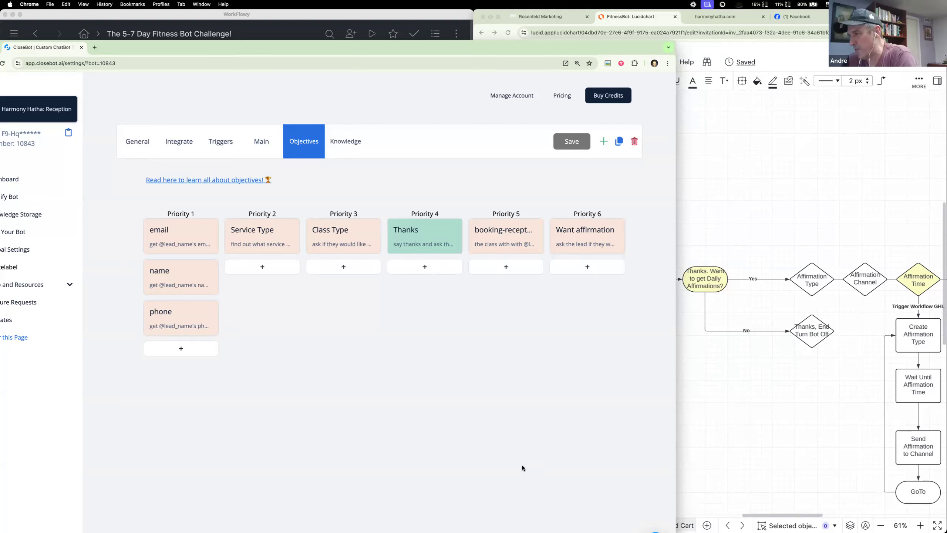
Step: Review the Priority 4 Thanks objective's description and Give Info type again, closing it when done
{"action": "left_click", "coordinate": [444, 226]}
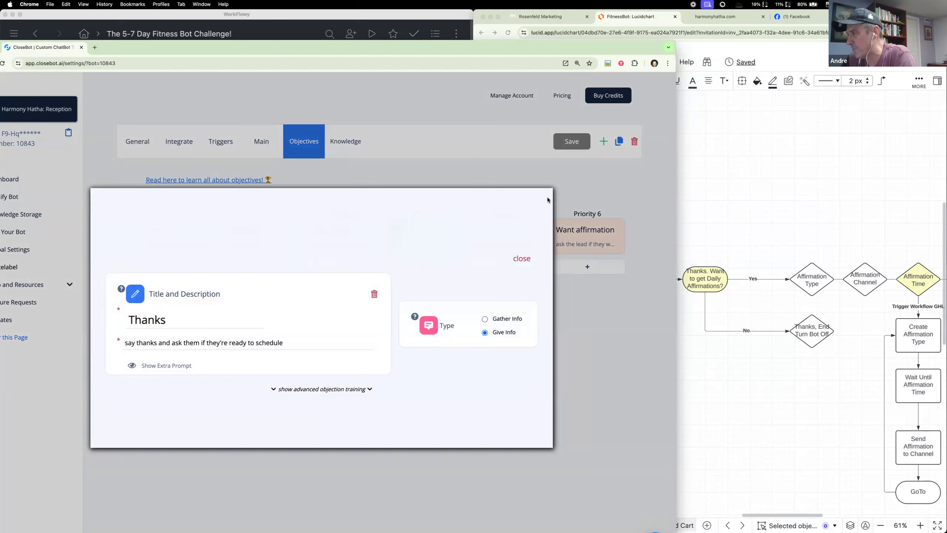
{"action": "left_click", "coordinate": [528, 262]}
{"action": "left_click", "coordinate": [429, 238]}
{"action": "left_click", "coordinate": [522, 257]}
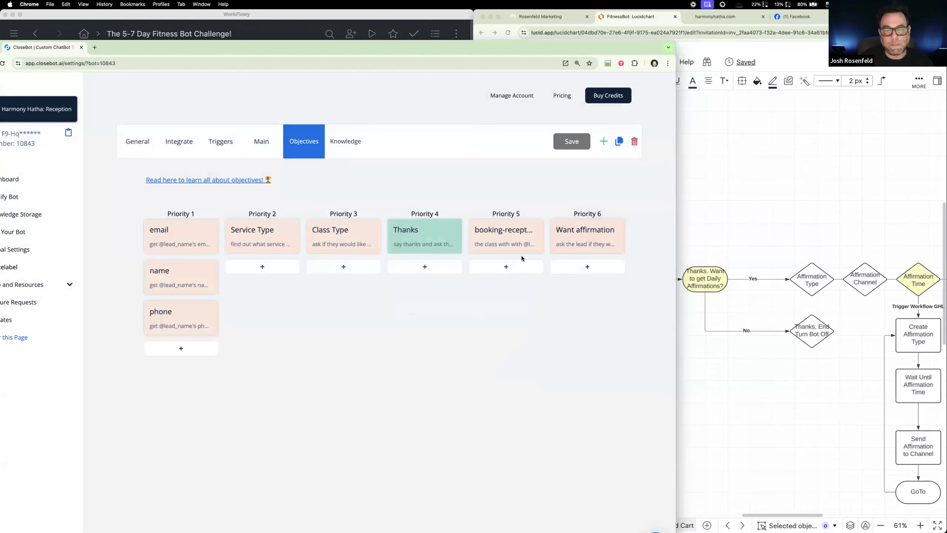
Step: Check the Priority 3 Class Type objective's description and Class Types auto update, close it, and compare it with the Calendar Switcher workflow
{"action": "left_click", "coordinate": [339, 236]}
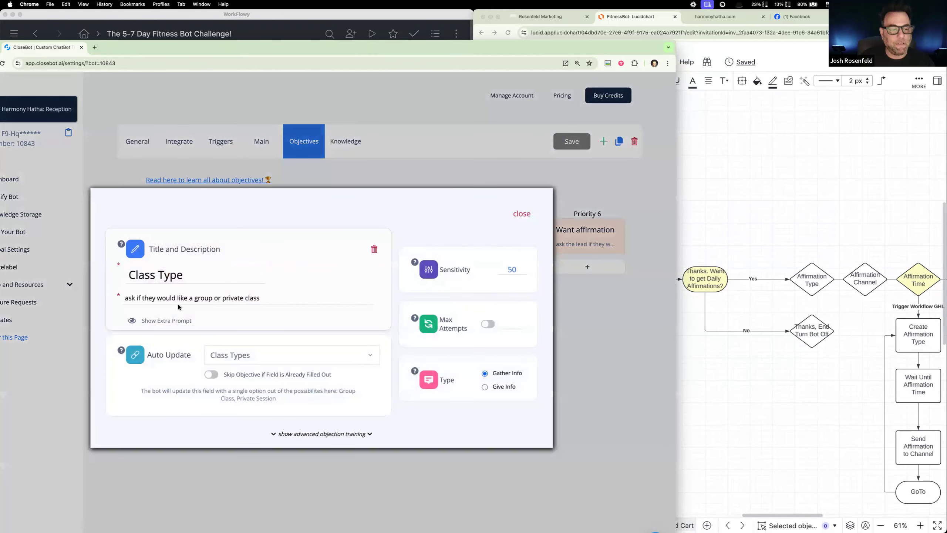
{"action": "left_click", "coordinate": [523, 215]}
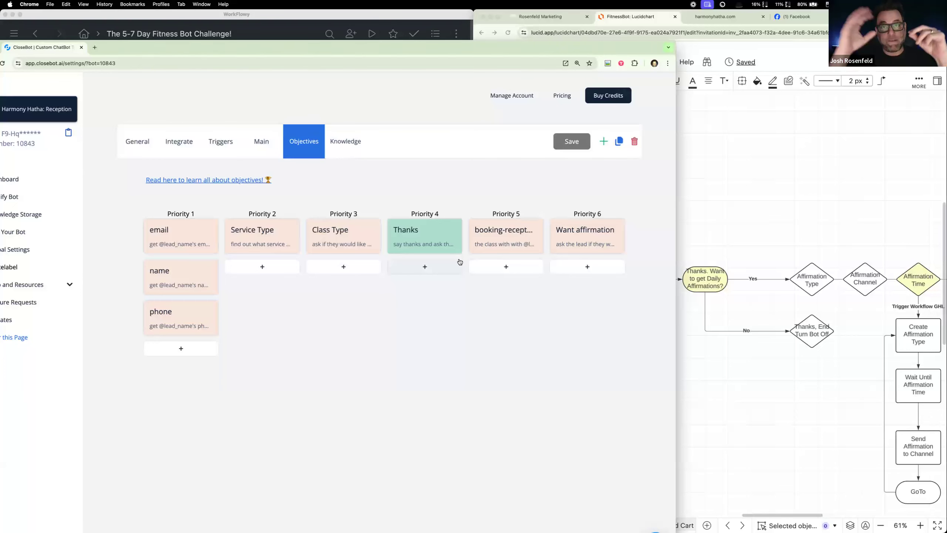
{"action": "left_click", "coordinate": [540, 16]}
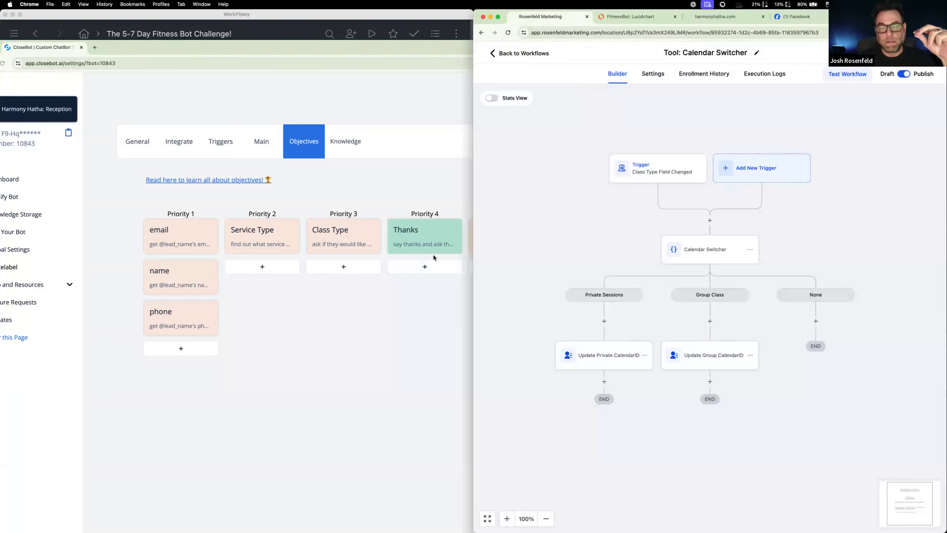
{"action": "left_click", "coordinate": [423, 183]}
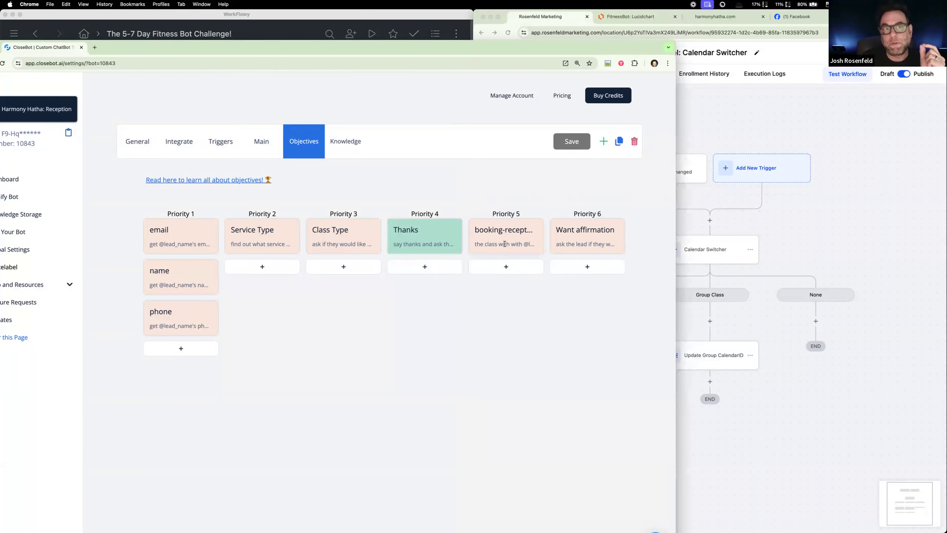
Step: Open the 2: Process Message workflow from the CloseBot V4 folder and examine its Bot On/Off and Bot Router branches
{"action": "left_click", "coordinate": [734, 105]}
{"action": "left_click", "coordinate": [508, 51]}
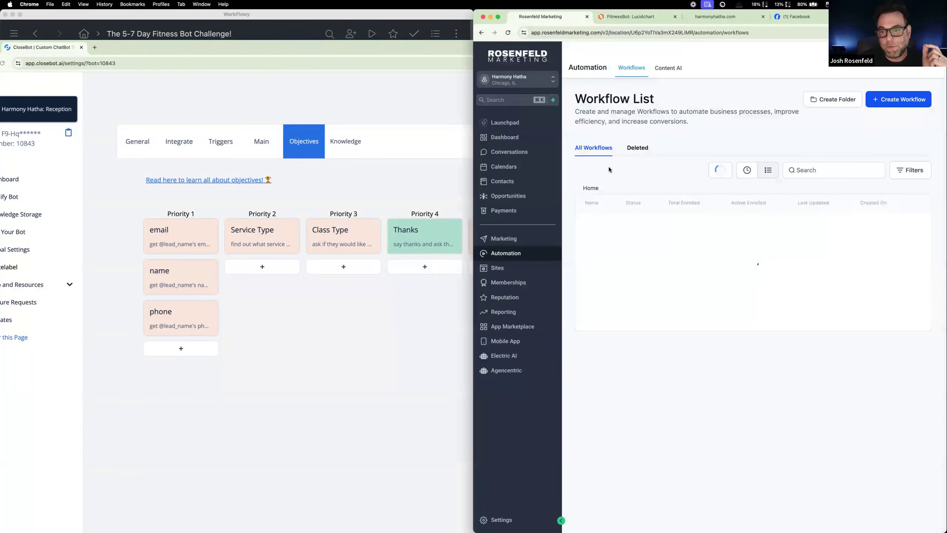
{"action": "left_click", "coordinate": [613, 237]}
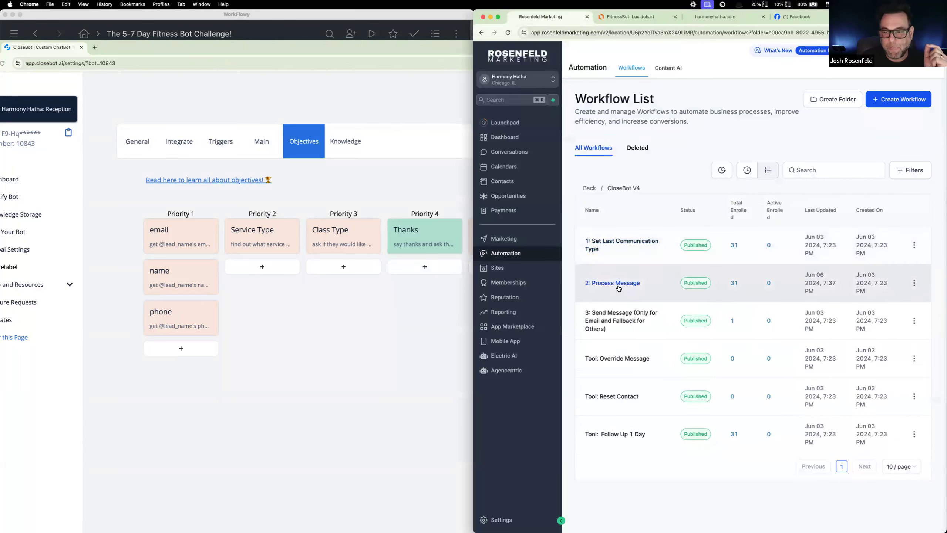
{"action": "left_click", "coordinate": [618, 285]}
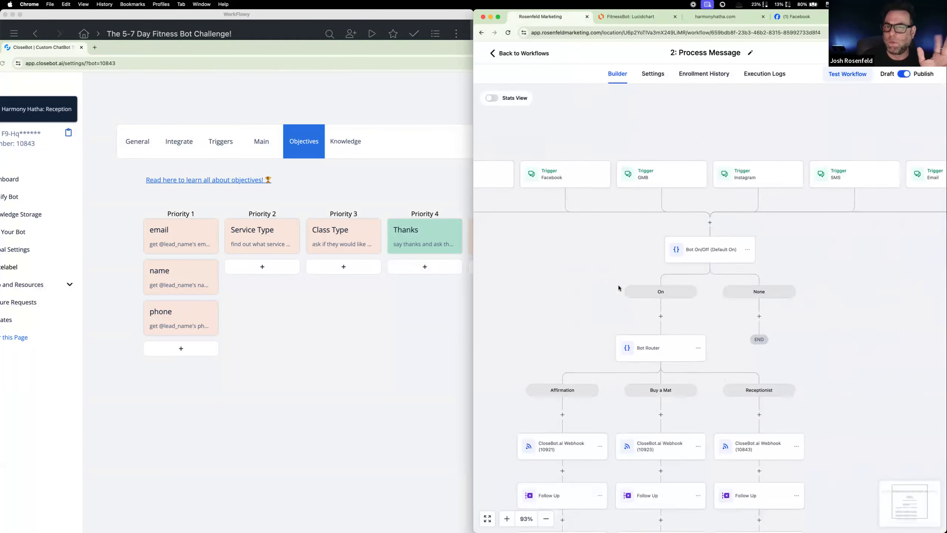
{"action": "scroll", "coordinate": [607, 299], "scroll_direction": "down", "scroll_amount": 3}
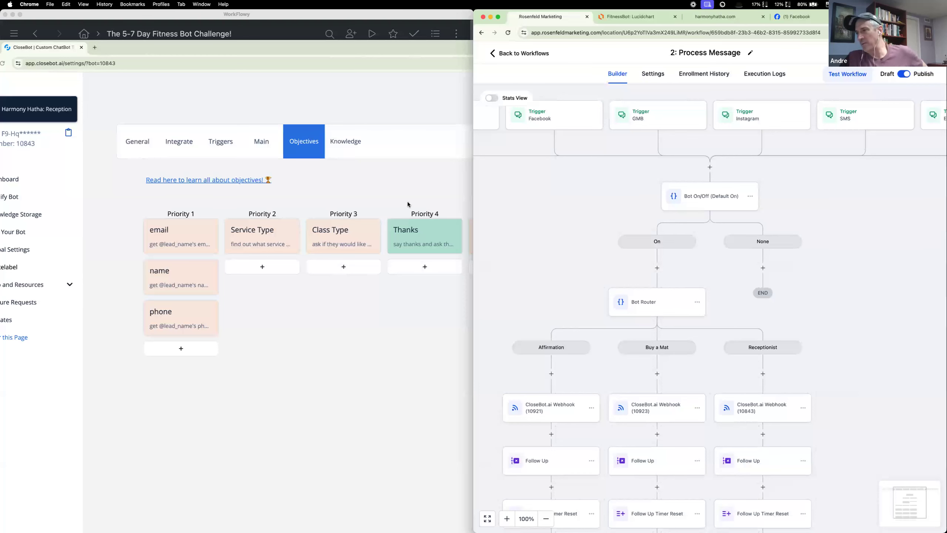
Step: Compare the reception bot's Priority 1 to 6 objectives with the Bot Router's Affirmation, Buy a Mat and Receptionist branches
{"action": "left_click", "coordinate": [413, 182]}
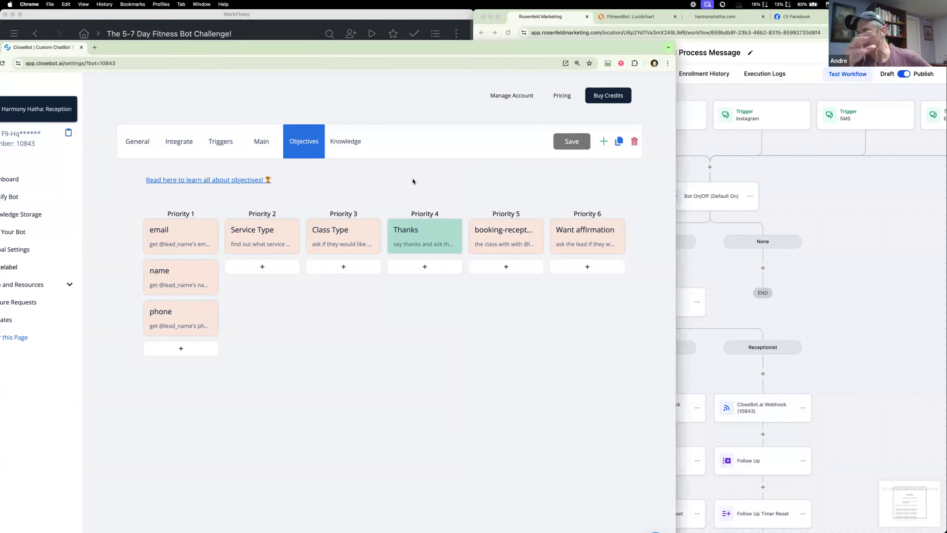
{"action": "left_click", "coordinate": [701, 268]}
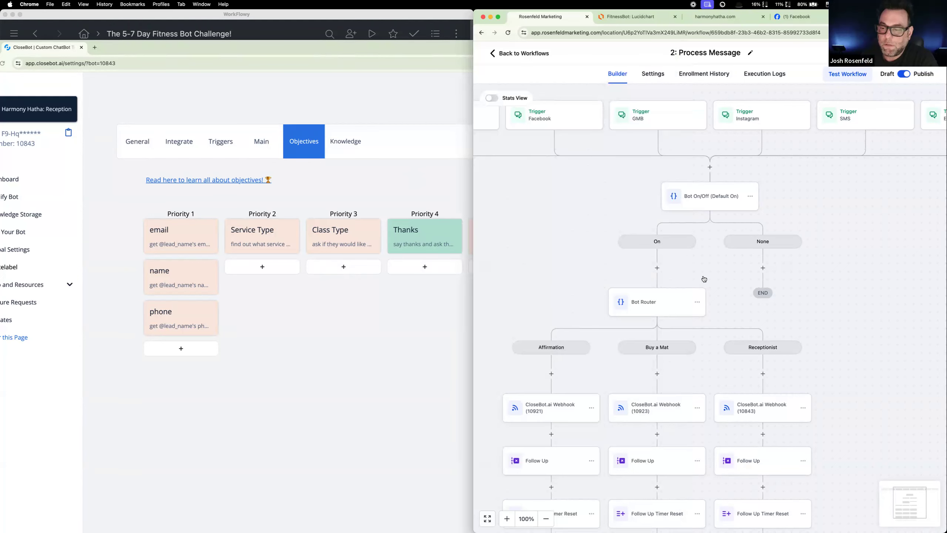
{"action": "left_click", "coordinate": [658, 374]}
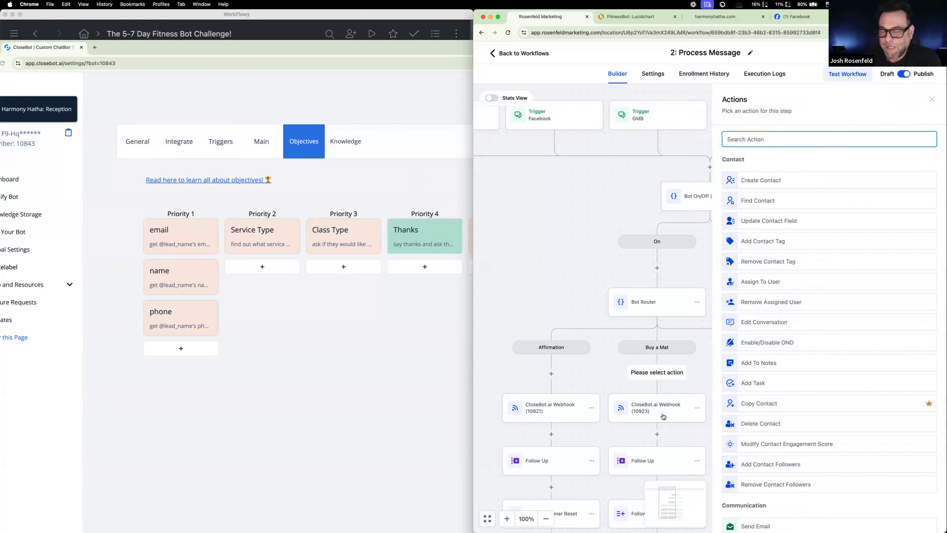
{"action": "left_click", "coordinate": [697, 375]}
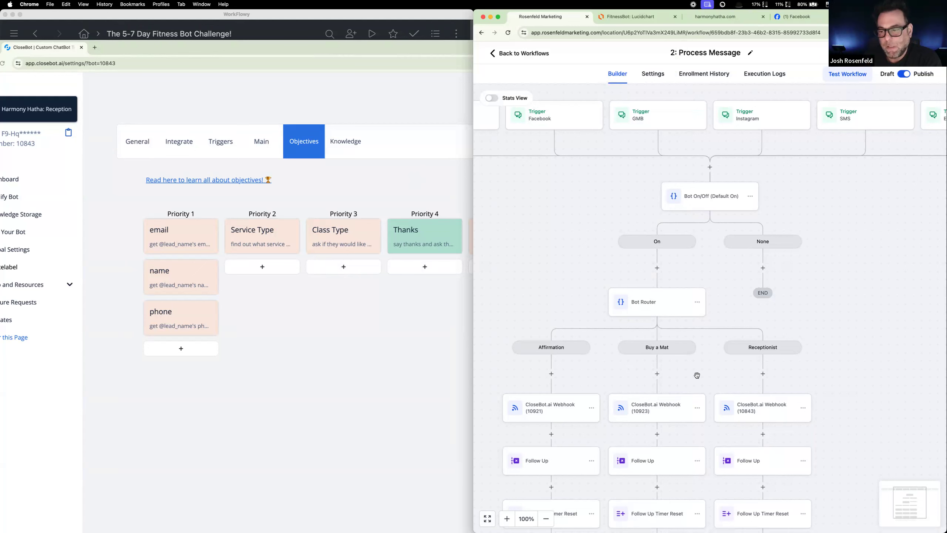
{"action": "left_click", "coordinate": [346, 319]}
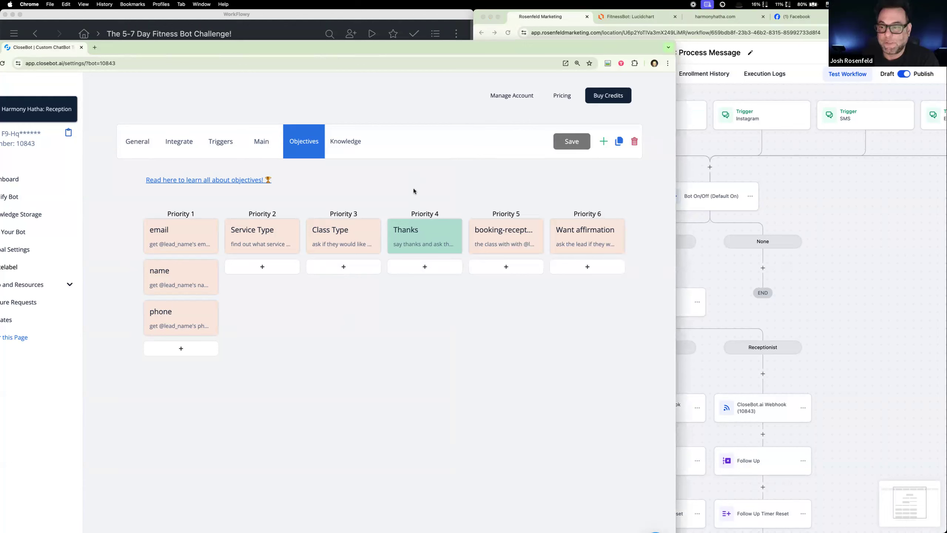
{"action": "left_click", "coordinate": [719, 269]}
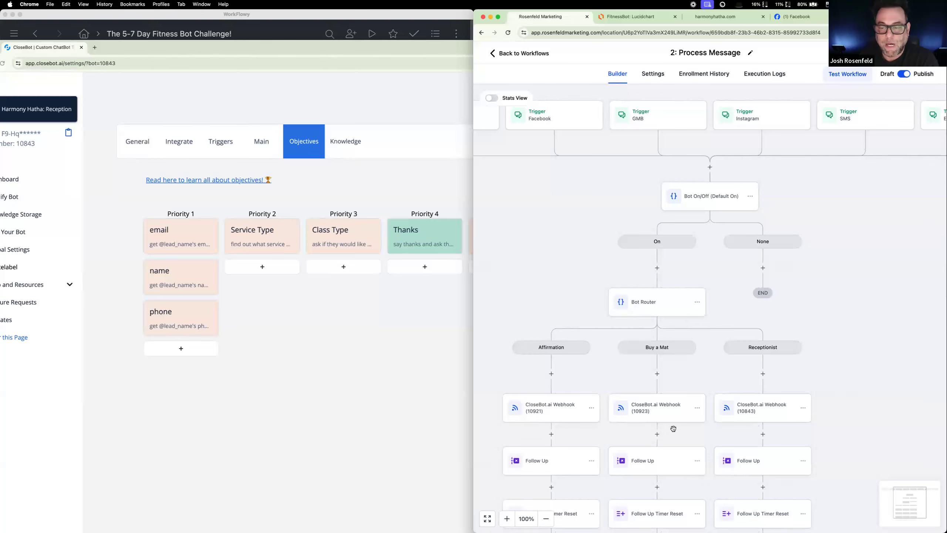
Step: Go over the Class Type and Thanks objectives alongside the Process Message workflow's CloseBot webhook and follow-up actions
{"action": "left_click", "coordinate": [382, 251]}
{"action": "left_click_drag", "start_coordinate": [381, 251], "coordinate": [432, 297]}
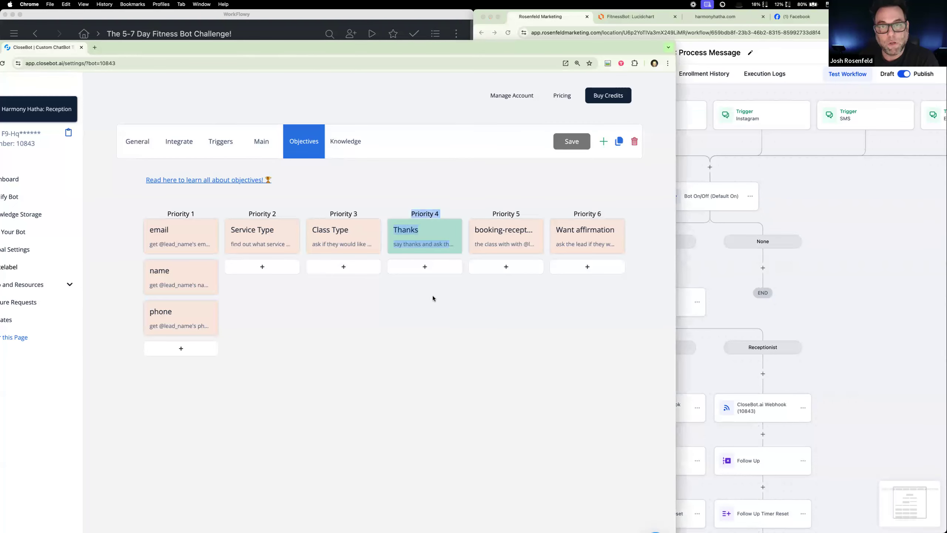
{"action": "left_click", "coordinate": [428, 179]}
{"action": "left_click_drag", "start_coordinate": [428, 180], "coordinate": [270, 200]}
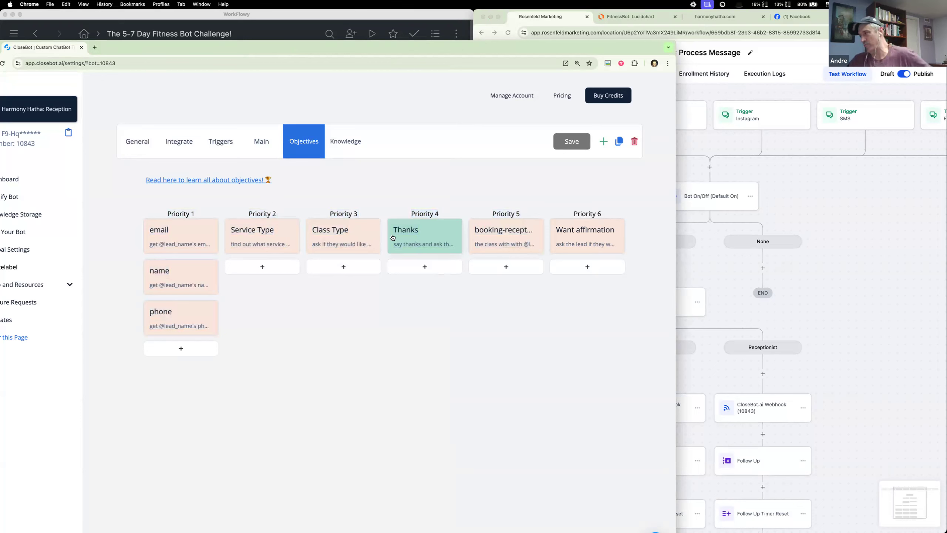
{"action": "left_click", "coordinate": [747, 309]}
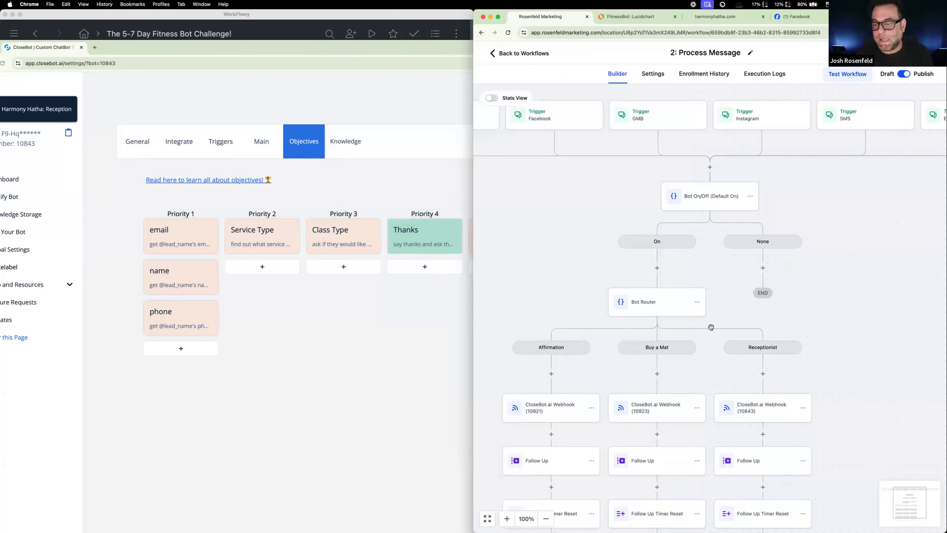
{"action": "scroll", "coordinate": [642, 410], "scroll_direction": "down", "scroll_amount": 1}
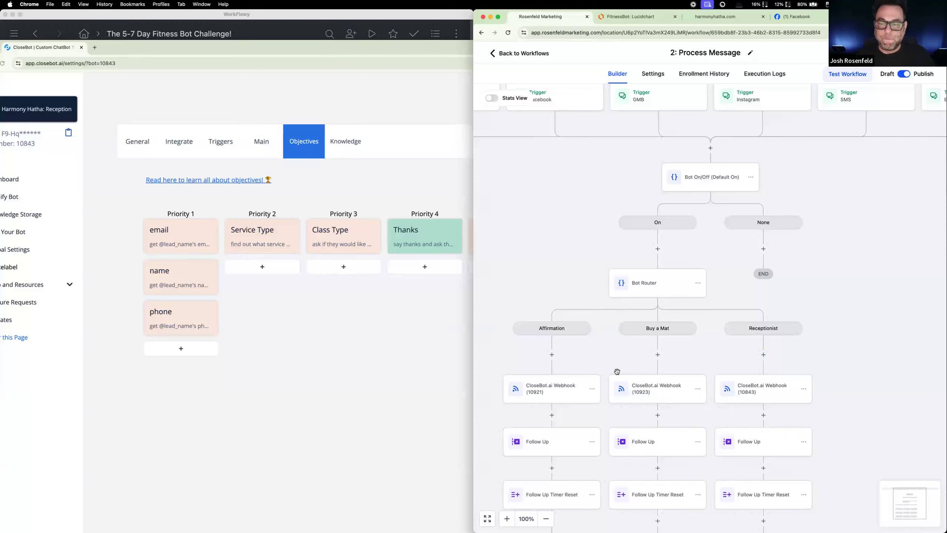
{"action": "left_click", "coordinate": [380, 287]}
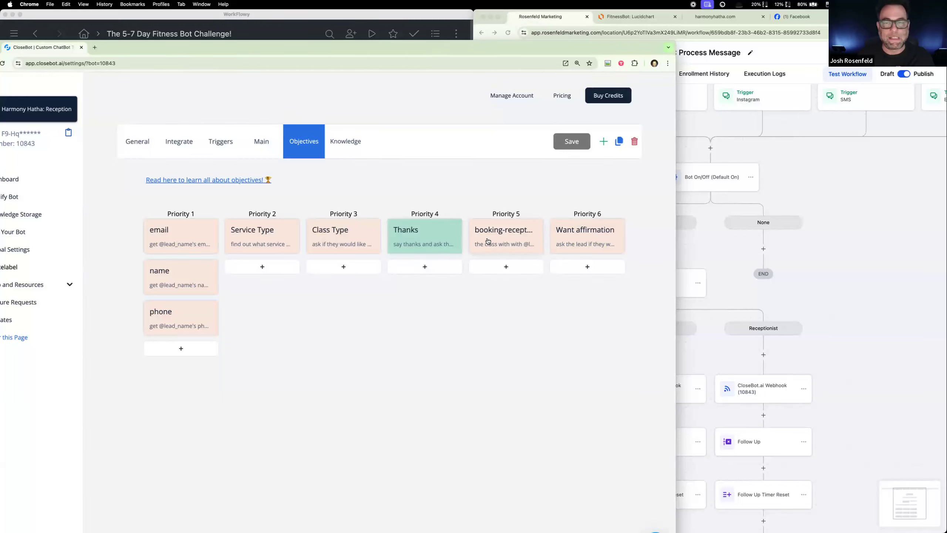
{"action": "left_click_drag", "start_coordinate": [346, 192], "coordinate": [450, 184]}
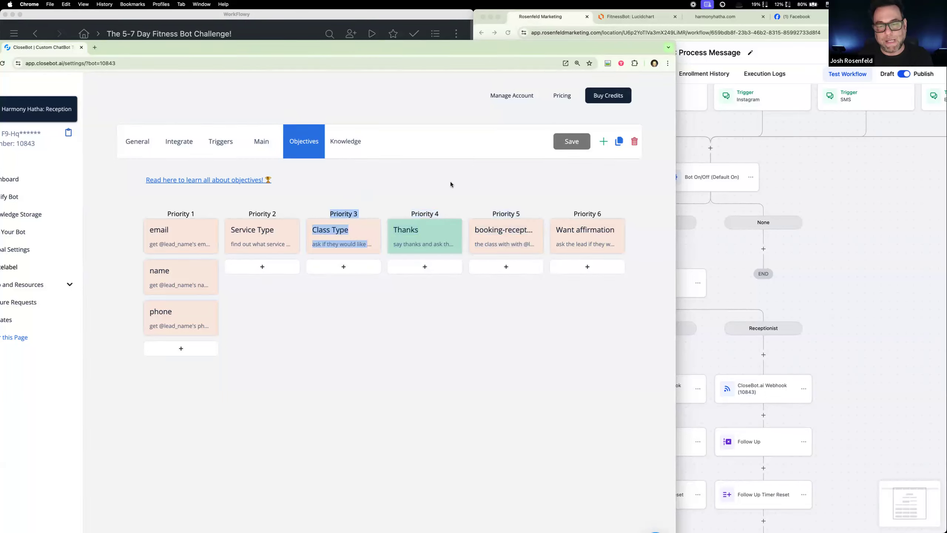
{"action": "left_click", "coordinate": [405, 194]}
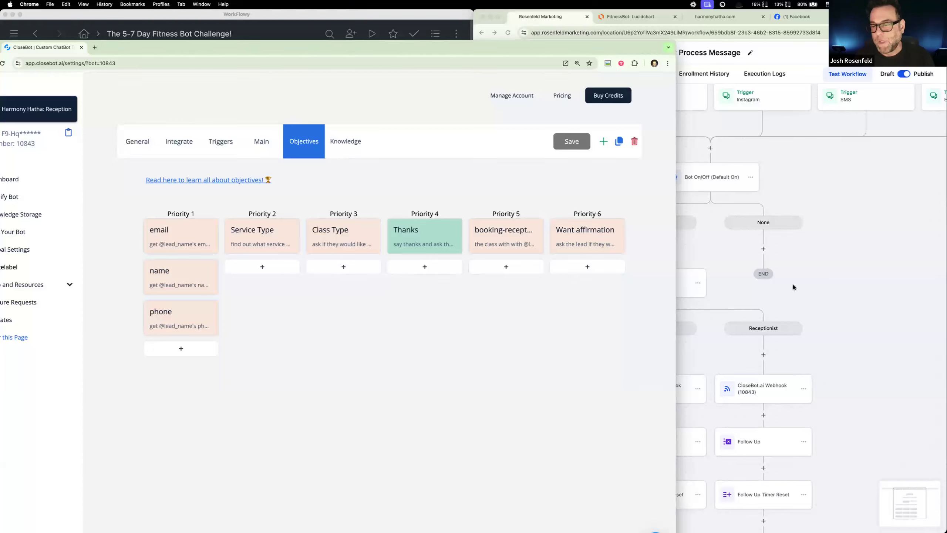
Step: Compare the Lucidchart flowchart's Schedule On Calendar and Daily Affirmations shapes with the reception bot's objectives in CloseBot
{"action": "left_click", "coordinate": [630, 17]}
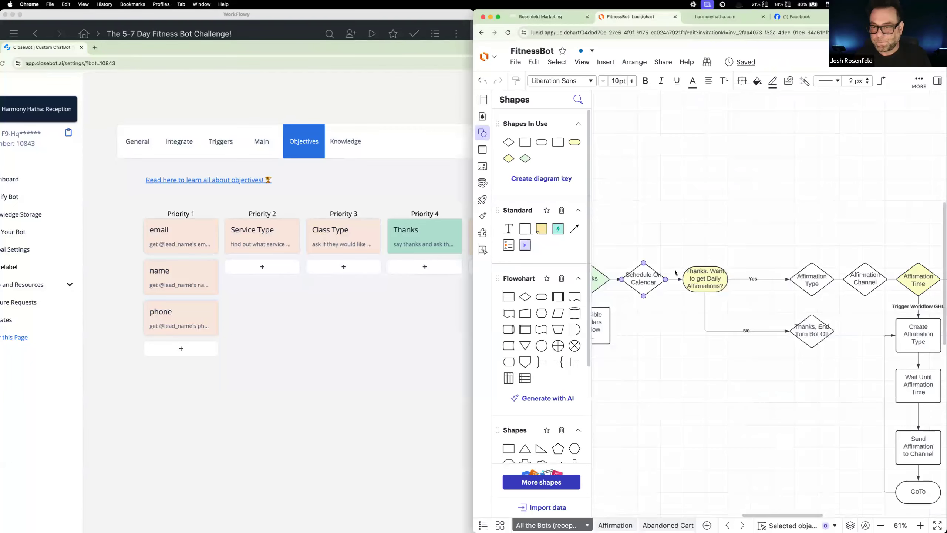
{"action": "left_click", "coordinate": [425, 190]}
{"action": "scroll", "coordinate": [797, 227], "scroll_direction": "down", "scroll_amount": 1}
{"action": "left_click", "coordinate": [796, 227]}
{"action": "scroll", "coordinate": [797, 228], "scroll_direction": "up", "scroll_amount": 1}
{"action": "left_click", "coordinate": [459, 186]}
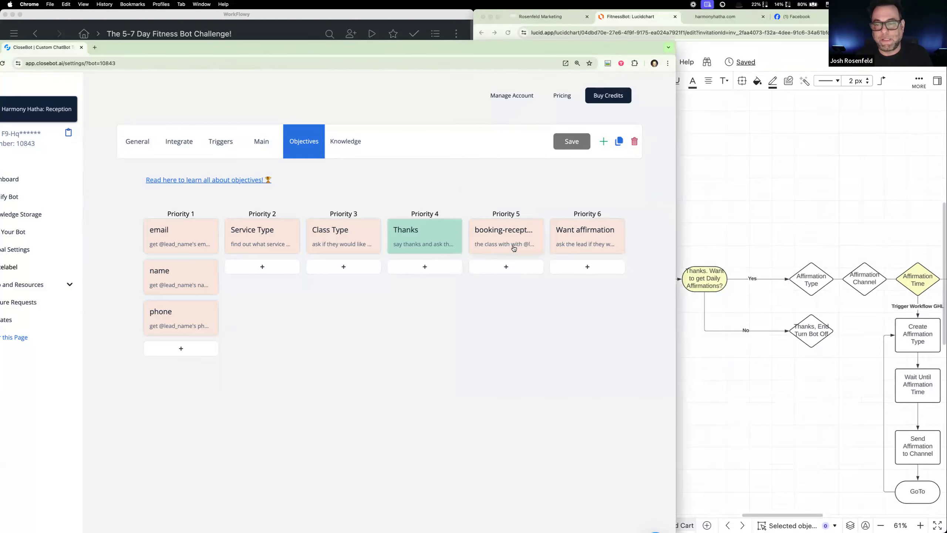
{"action": "left_click", "coordinate": [720, 219]}
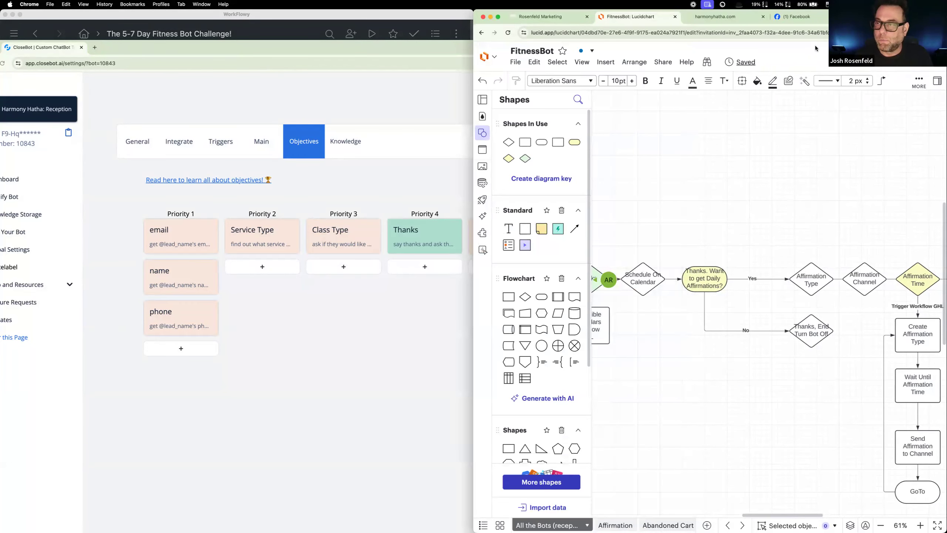
Step: Bring the 5-7 Day Fitness Bot Challenge outline forward in WorkFlowy, reposition its window, and return to the CloseBot objectives
{"action": "left_click_drag", "start_coordinate": [166, 19], "coordinate": [170, 18]}
{"action": "left_click_drag", "start_coordinate": [474, 44], "coordinate": [140, 30]}
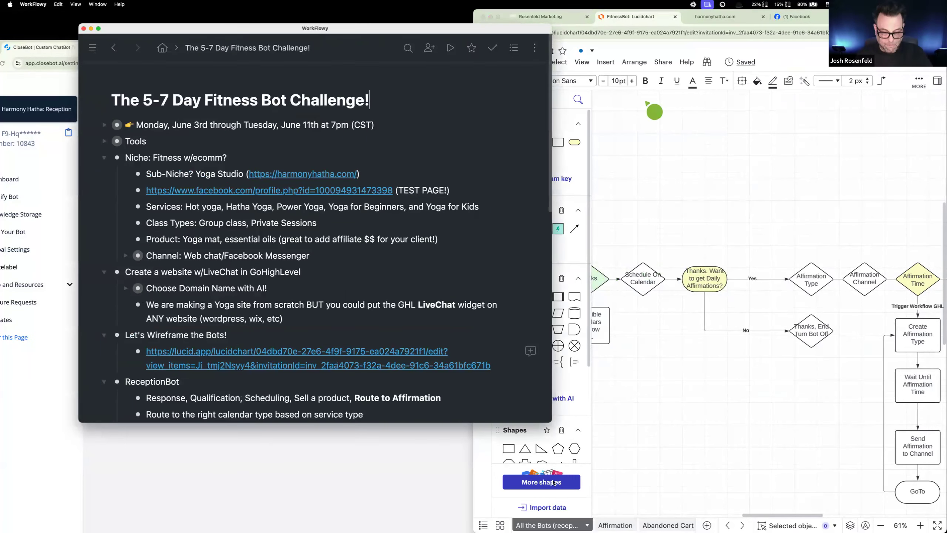
{"action": "left_click", "coordinate": [59, 376]}
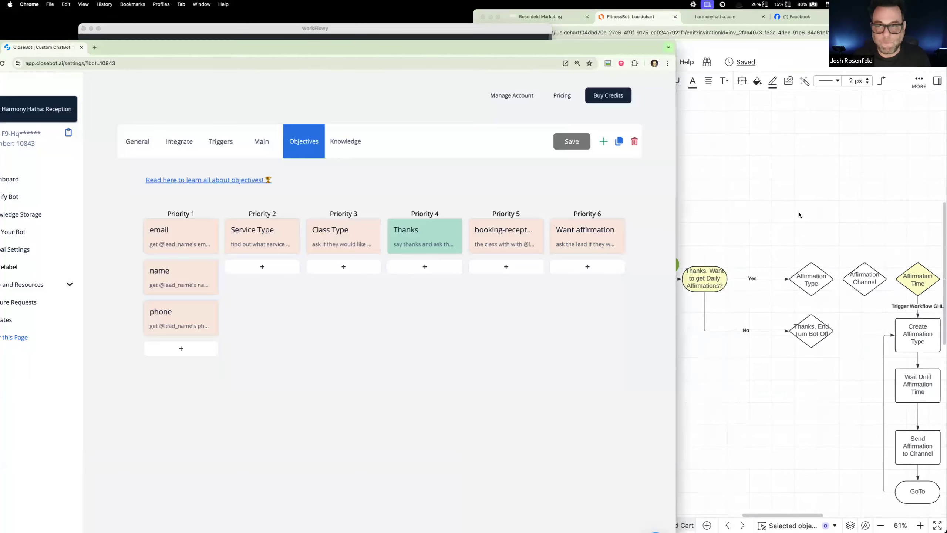
Step: Look at the flowchart's affirmation branches, then check the Want affirmation objective's description, auto update and type again and close it
{"action": "left_click", "coordinate": [799, 213]}
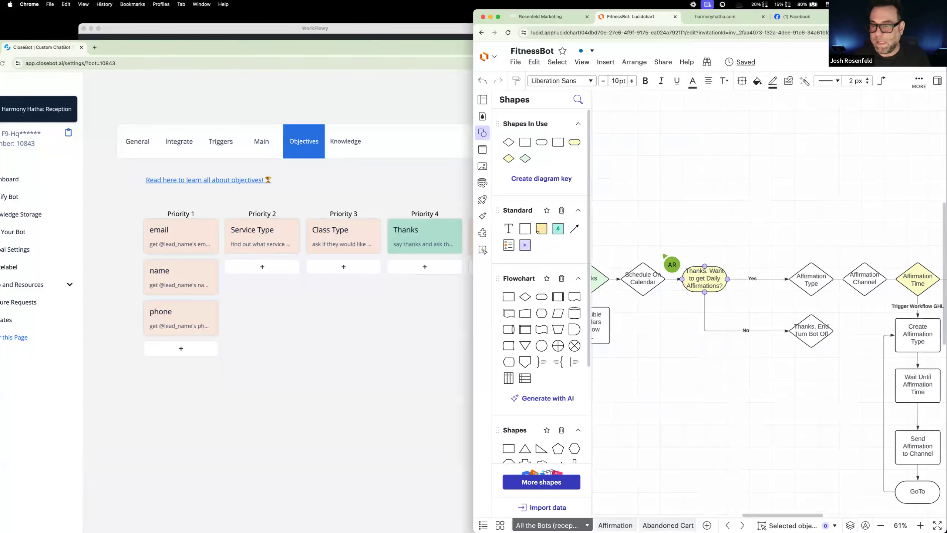
{"action": "left_click", "coordinate": [397, 174]}
{"action": "left_click", "coordinate": [611, 248]}
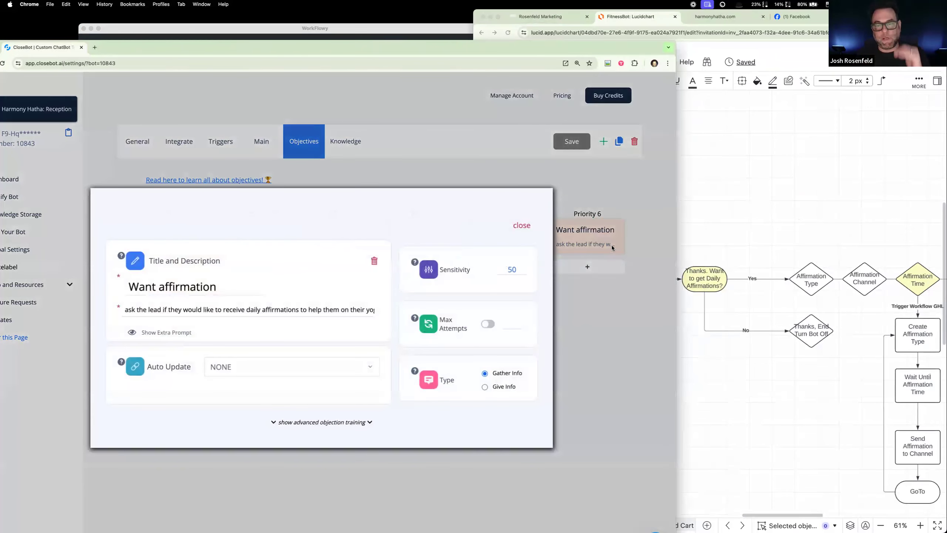
{"action": "left_click", "coordinate": [522, 226]}
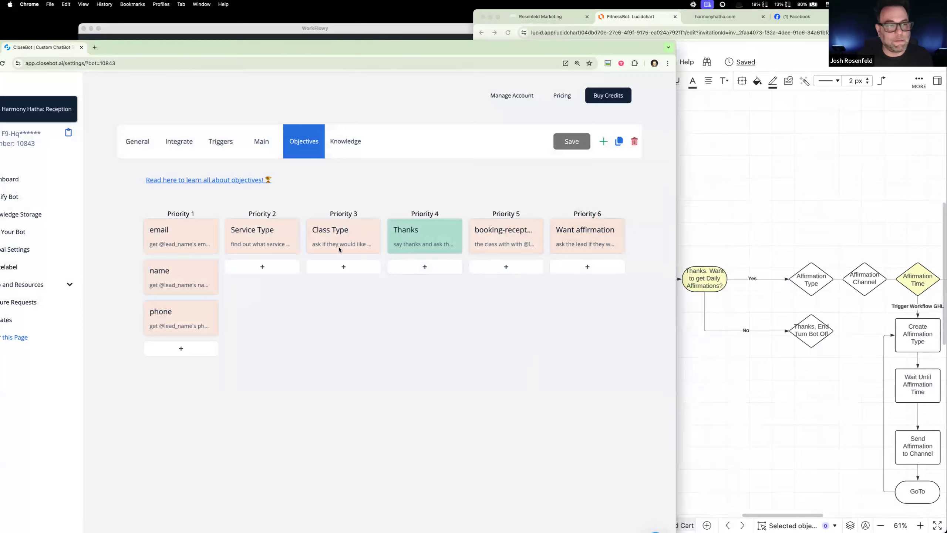
Step: Reposition the CloseBot window to show its full sidebar and switch to the Harmony Hatha: Affirmations bot
{"action": "left_click_drag", "start_coordinate": [154, 48], "coordinate": [194, 38]}
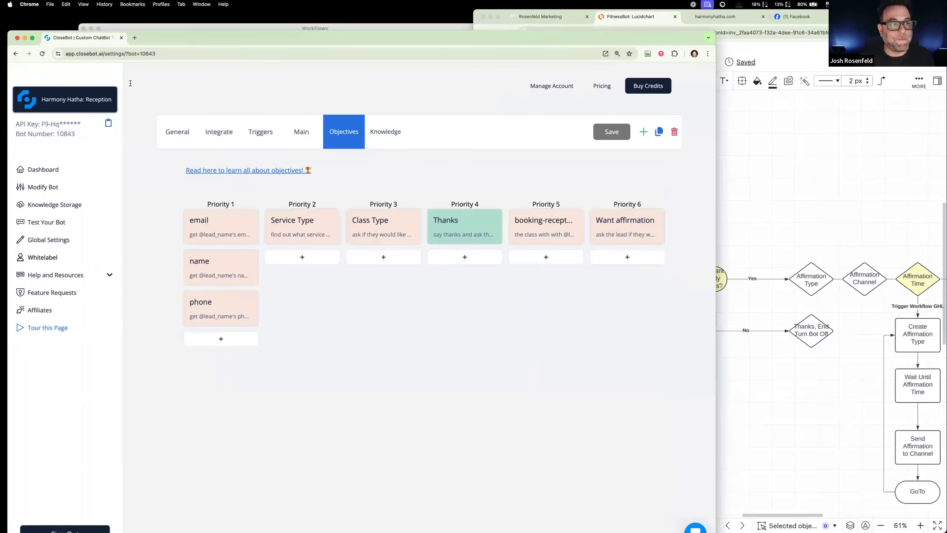
{"action": "left_click", "coordinate": [108, 99]}
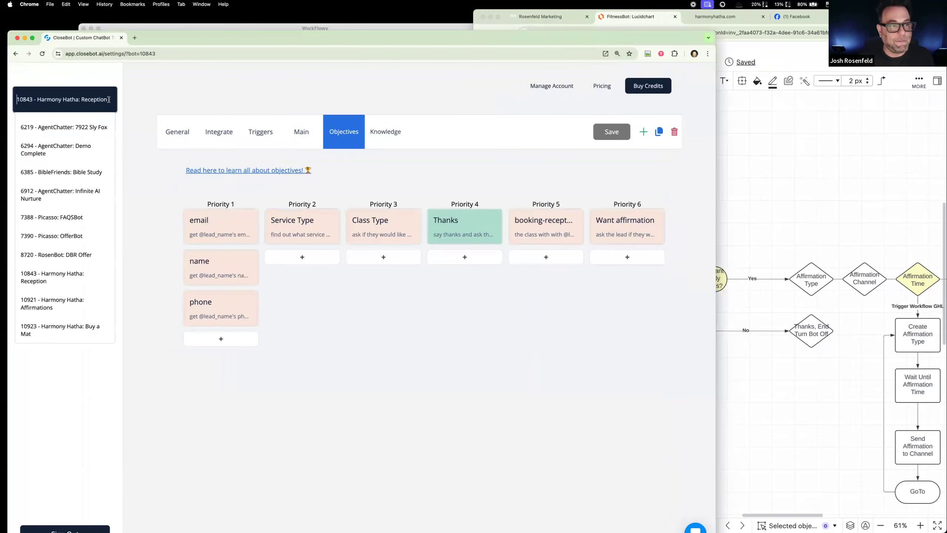
{"action": "left_click", "coordinate": [83, 302]}
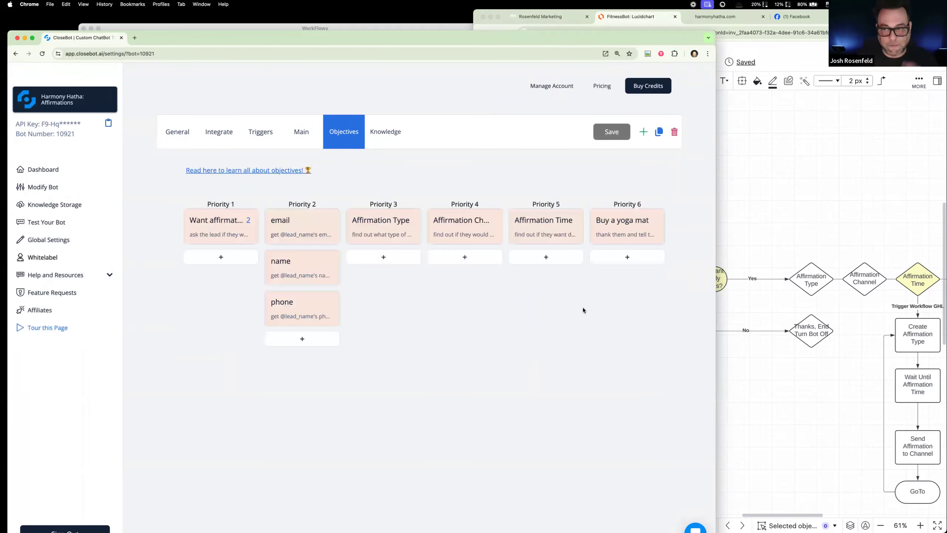
Step: Compare the flowchart's sequence from Daily Affirmations to the yoga mat question with the Affirmations bot's Priority 1 to 6 objectives
{"action": "left_click", "coordinate": [860, 211]}
{"action": "scroll", "coordinate": [859, 212], "scroll_direction": "right", "scroll_amount": 5}
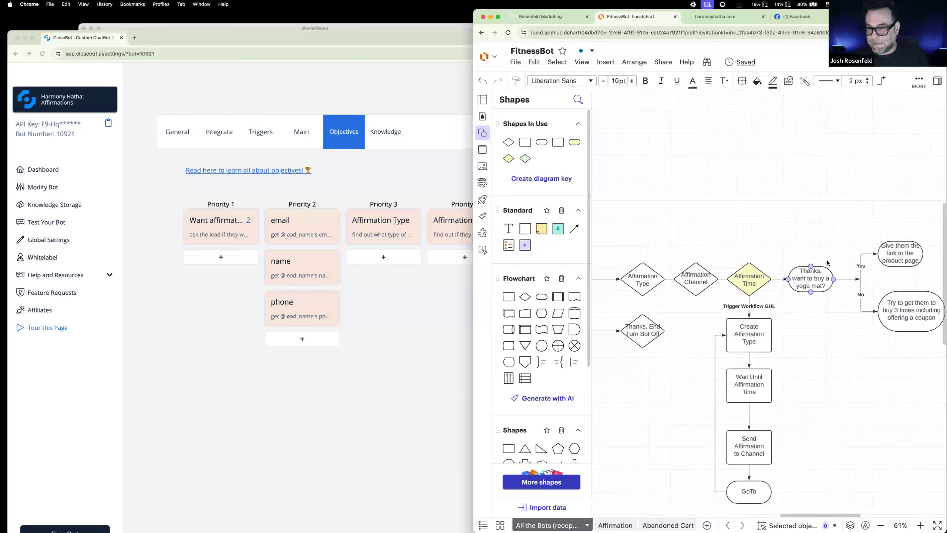
{"action": "scroll", "coordinate": [827, 264], "scroll_direction": "left", "scroll_amount": 5}
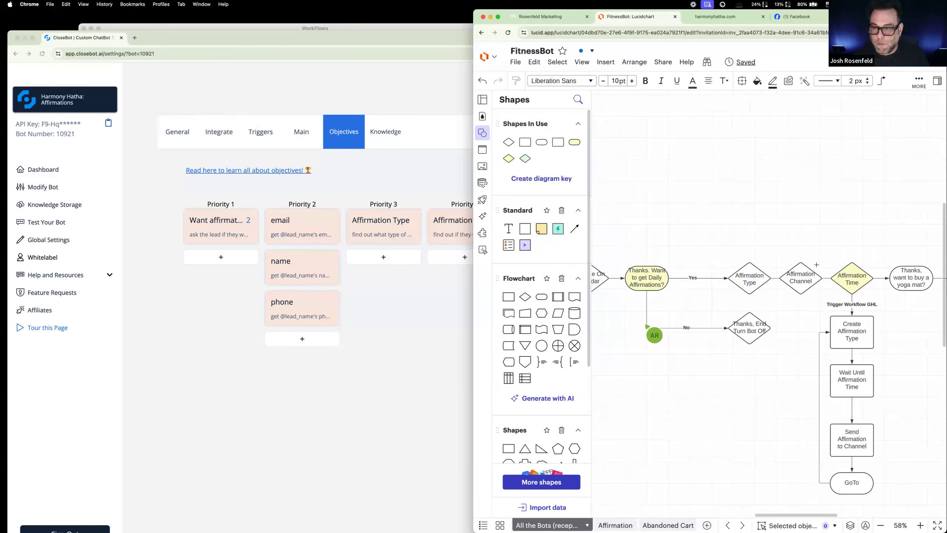
{"action": "left_click", "coordinate": [352, 200]}
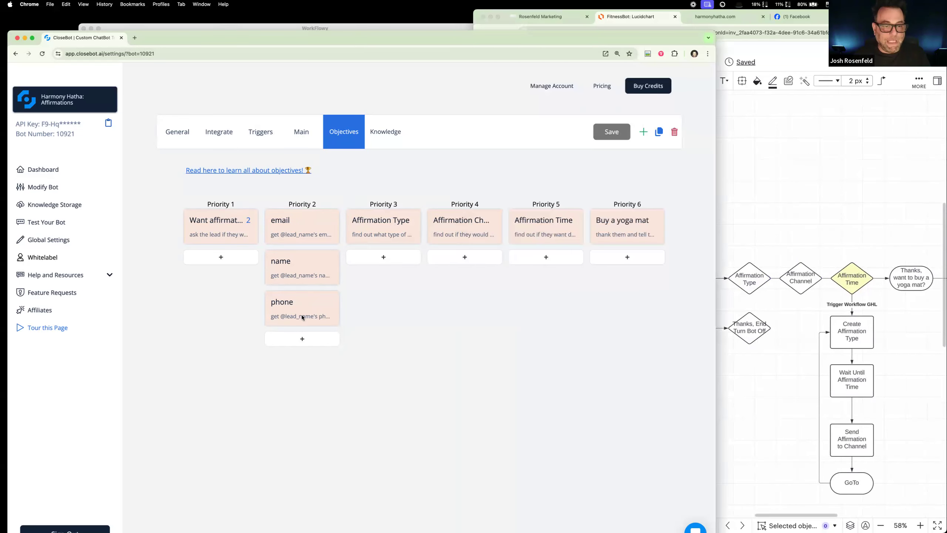
Step: Check the Want affirmation objective's settings and close them
{"action": "left_click", "coordinate": [323, 247]}
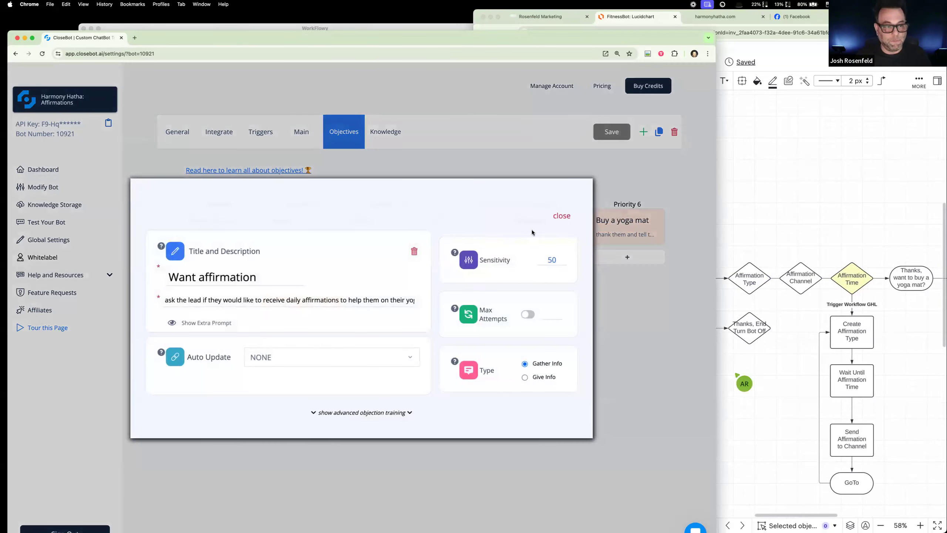
{"action": "left_click", "coordinate": [556, 217]}
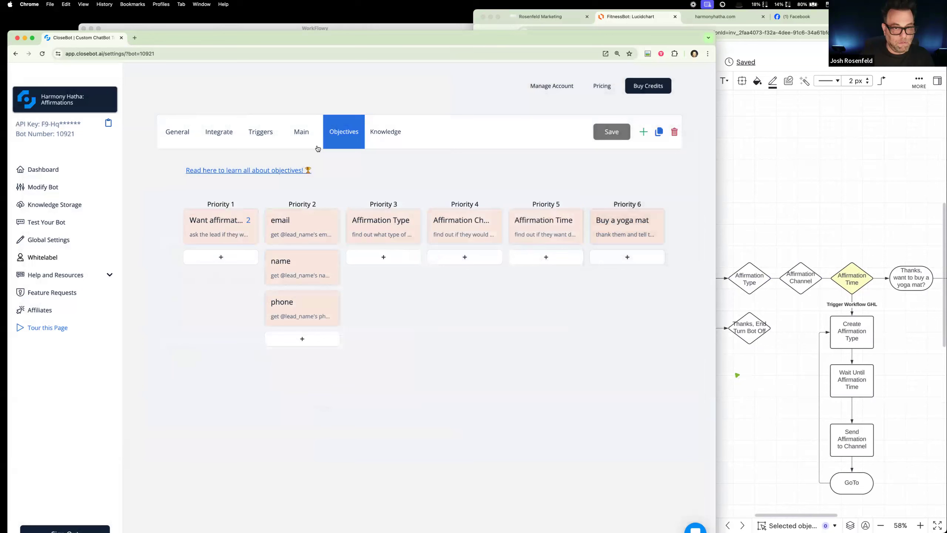
Step: Connect the Harmony Hatha: Affirmations bot to GoHighLevel, choosing the sub-account to continue with
{"action": "left_click", "coordinate": [294, 133]}
{"action": "left_click", "coordinate": [230, 132]}
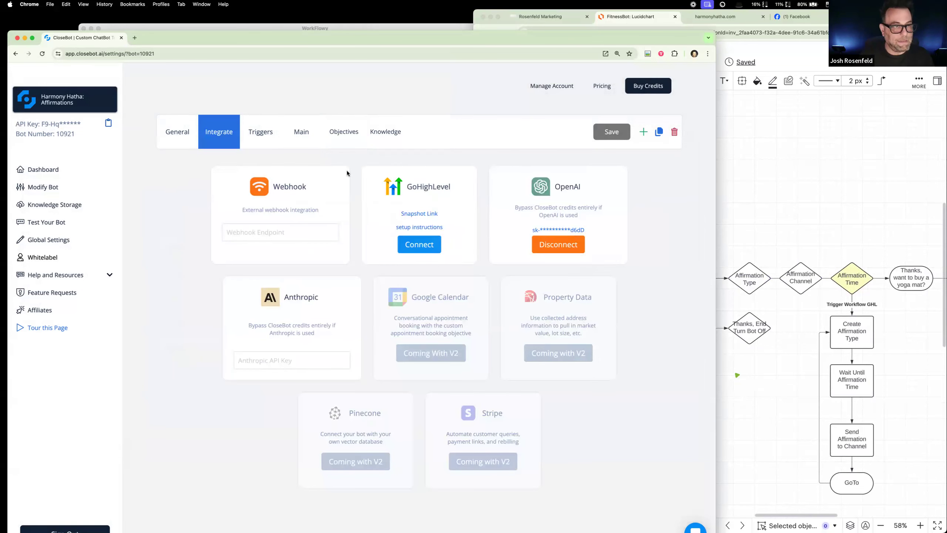
{"action": "left_click", "coordinate": [419, 245]}
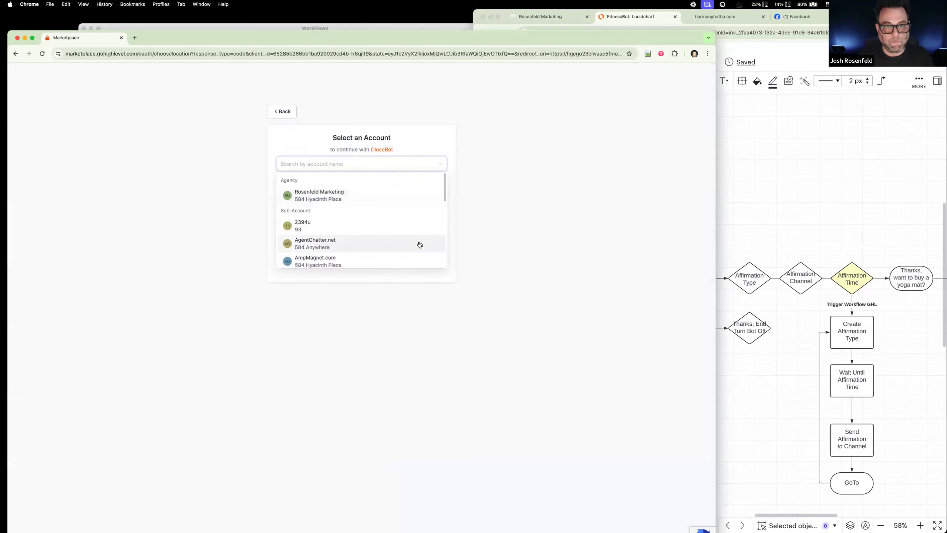
{"action": "scroll", "coordinate": [386, 252], "scroll_direction": "down", "scroll_amount": 10}
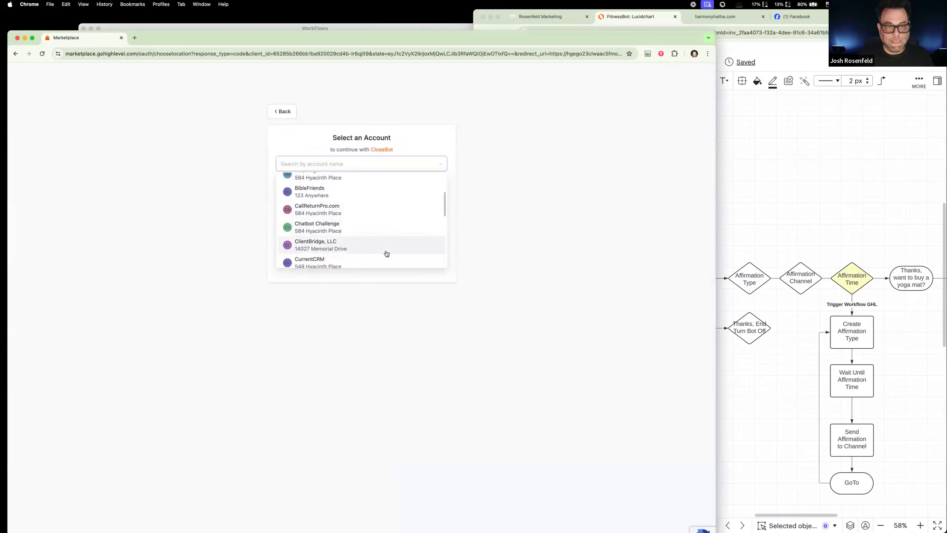
{"action": "scroll", "coordinate": [385, 252], "scroll_direction": "down", "scroll_amount": 1}
{"action": "left_click", "coordinate": [370, 213]}
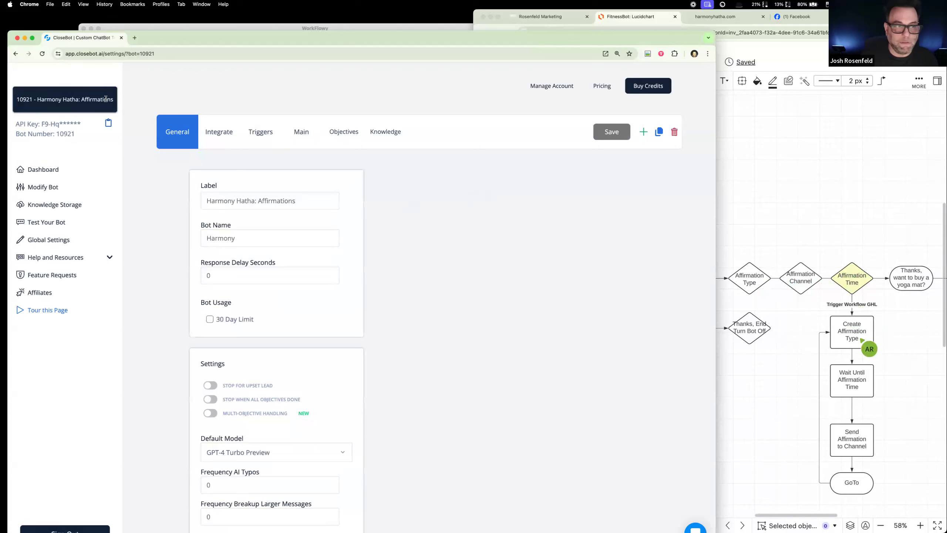
Step: Switch to the Harmony Hatha: Reception bot and check its GoHighLevel integration
{"action": "left_click", "coordinate": [105, 100]}
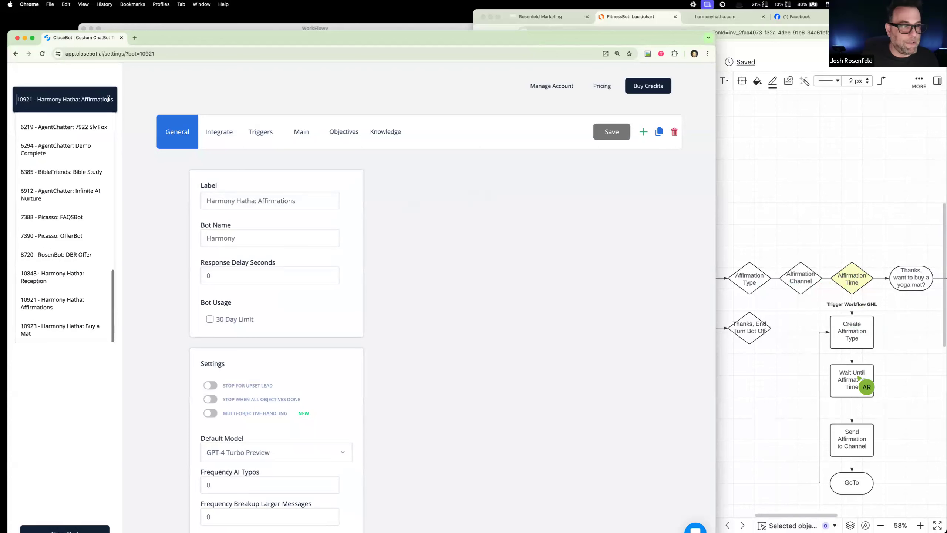
{"action": "left_click", "coordinate": [89, 279]}
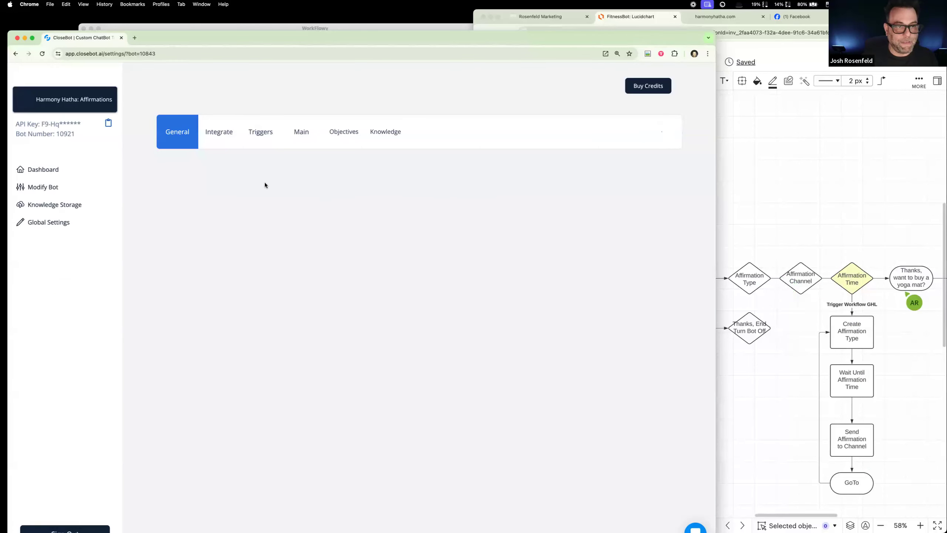
{"action": "left_click", "coordinate": [220, 135]}
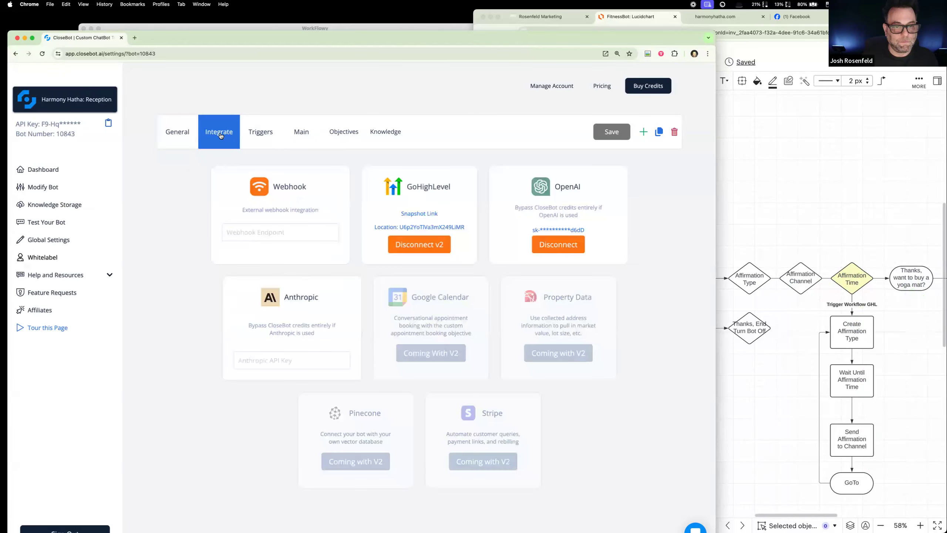
Step: Return to the Affirmations bot's objectives and examine the email objective's description, auto update and skip setting
{"action": "left_click", "coordinate": [65, 100]}
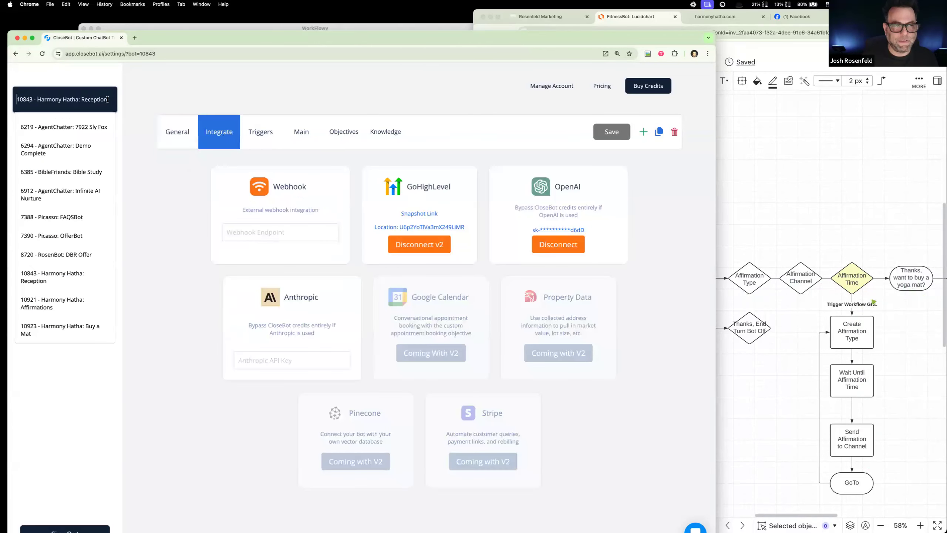
{"action": "left_click", "coordinate": [93, 304]}
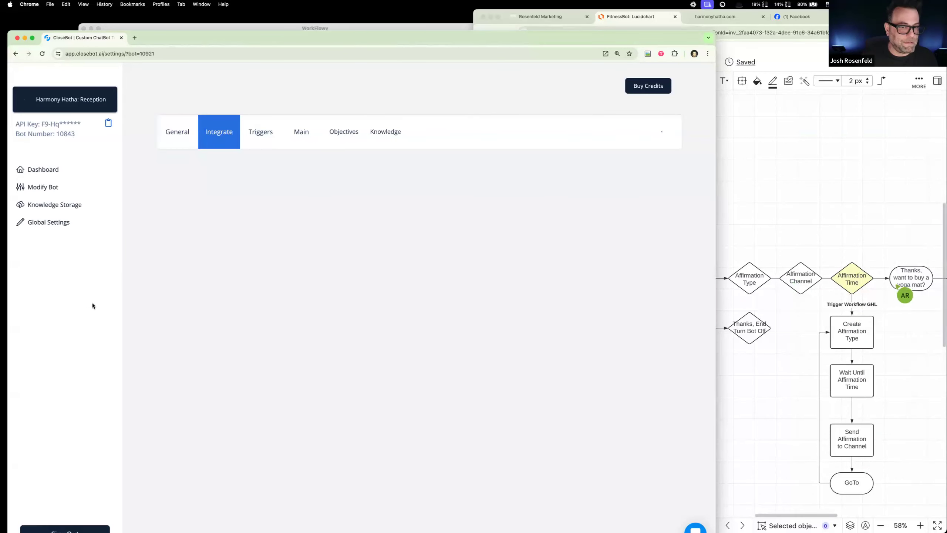
{"action": "left_click", "coordinate": [346, 135]}
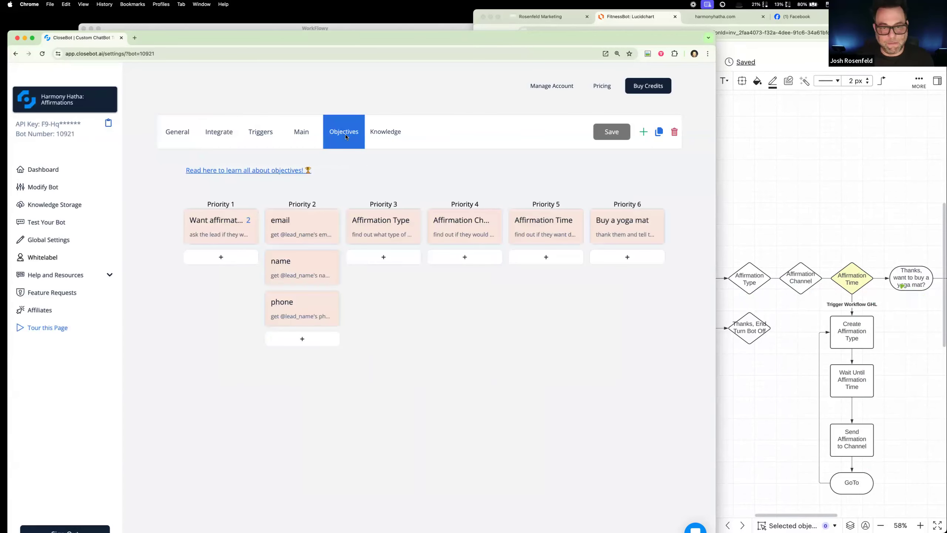
{"action": "left_click", "coordinate": [311, 235]}
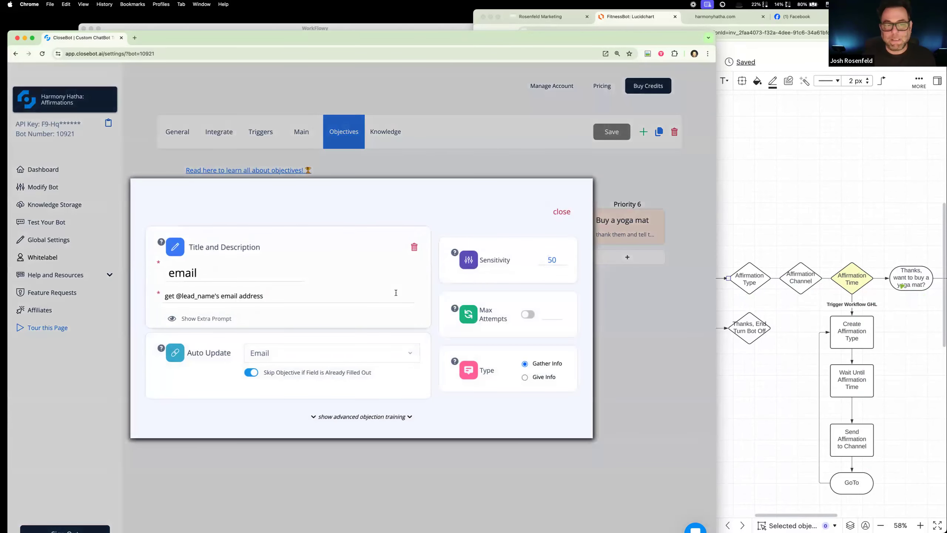
{"action": "left_click", "coordinate": [423, 158]}
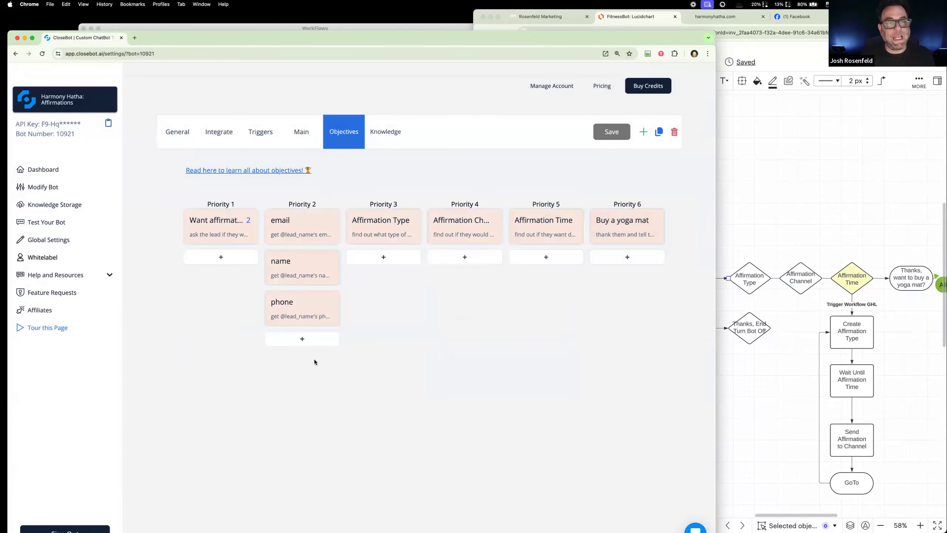
{"action": "left_click", "coordinate": [308, 223]}
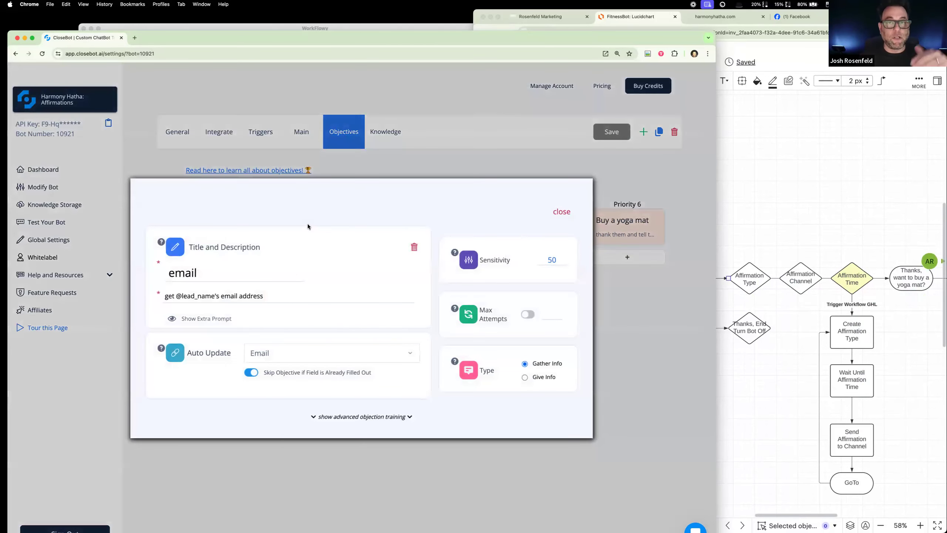
{"action": "left_click", "coordinate": [564, 212]}
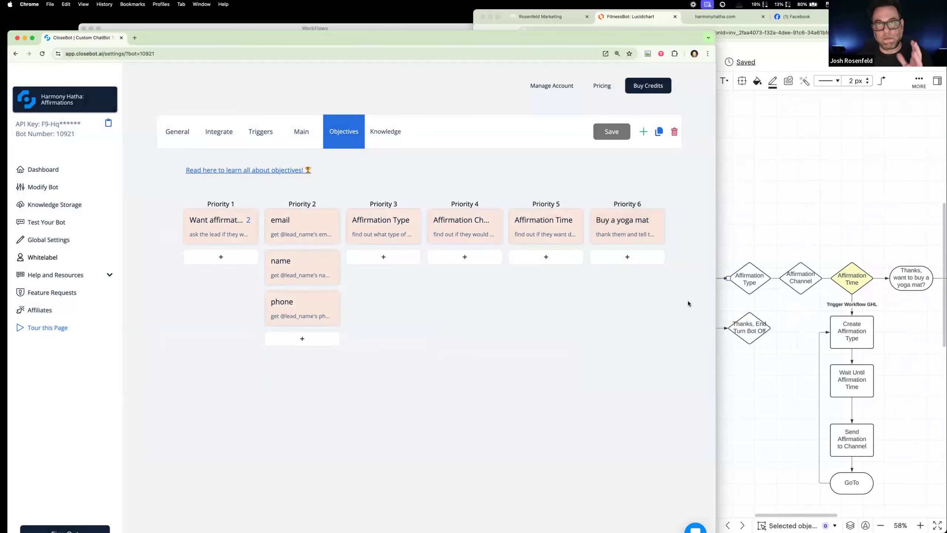
Step: Review the description and auto update options of the Affirmation Type, Affirmation Channel and Affirmation Time objectives
{"action": "left_click", "coordinate": [821, 219]}
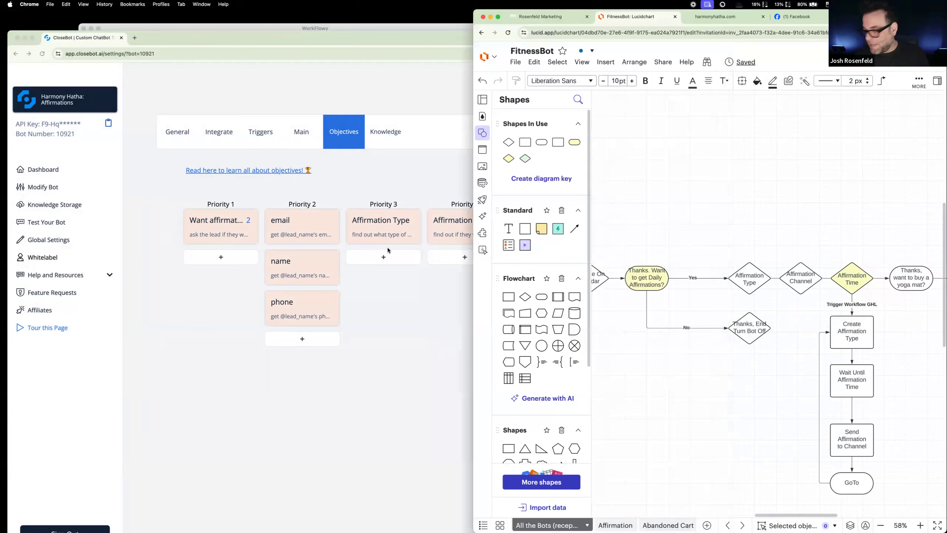
{"action": "left_click", "coordinate": [385, 230]}
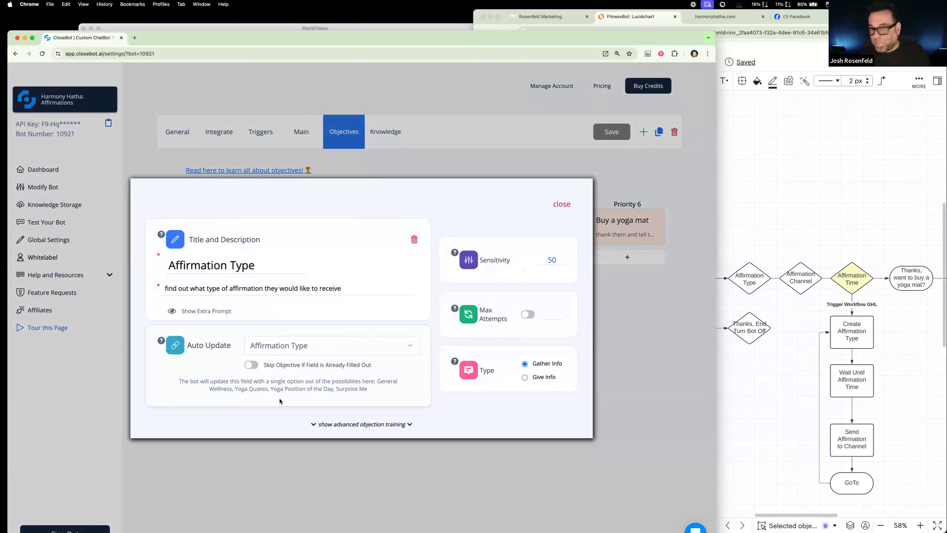
{"action": "left_click", "coordinate": [564, 203]}
{"action": "left_click", "coordinate": [467, 232]}
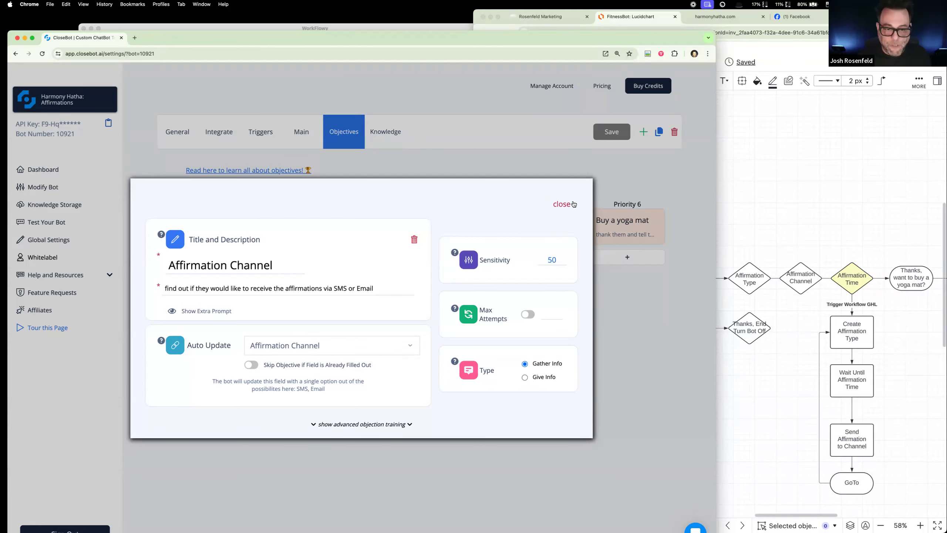
{"action": "left_click", "coordinate": [566, 205]}
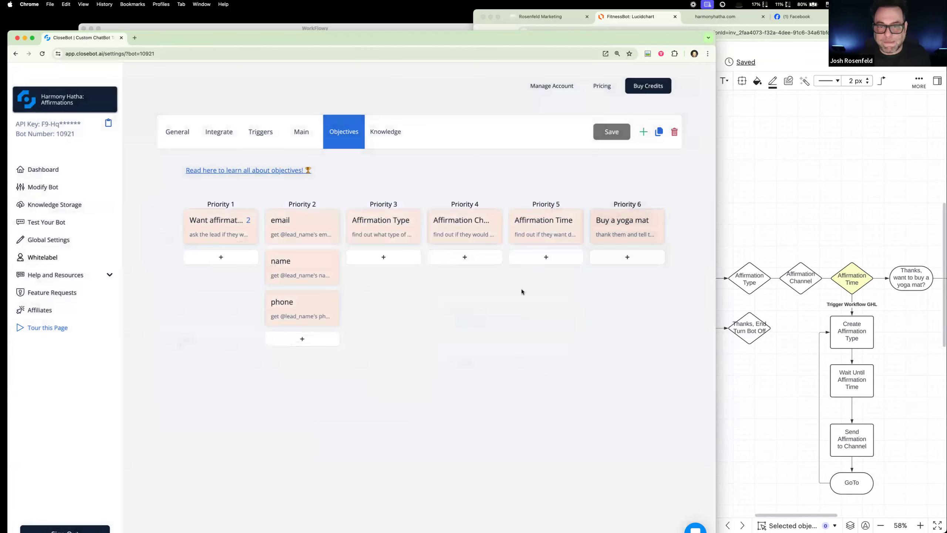
{"action": "left_click", "coordinate": [541, 226]}
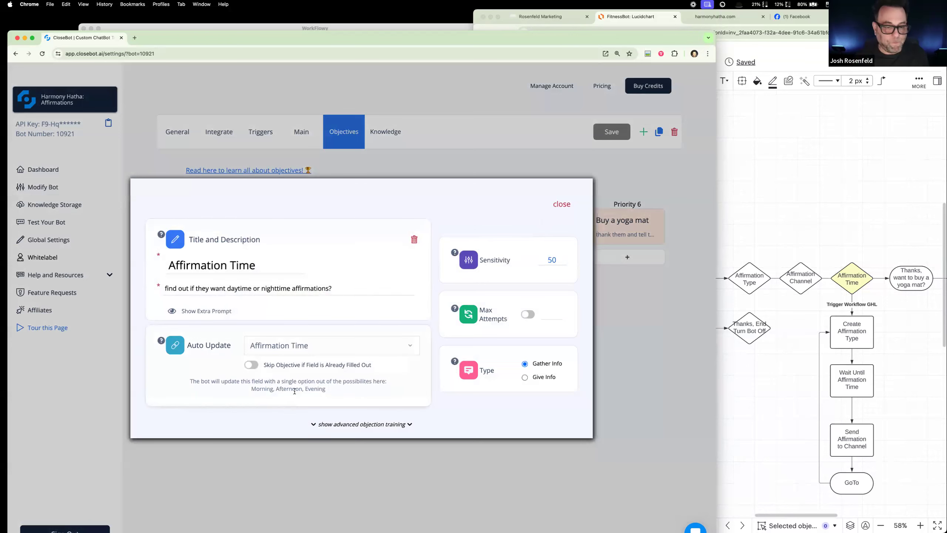
{"action": "left_click", "coordinate": [562, 205]}
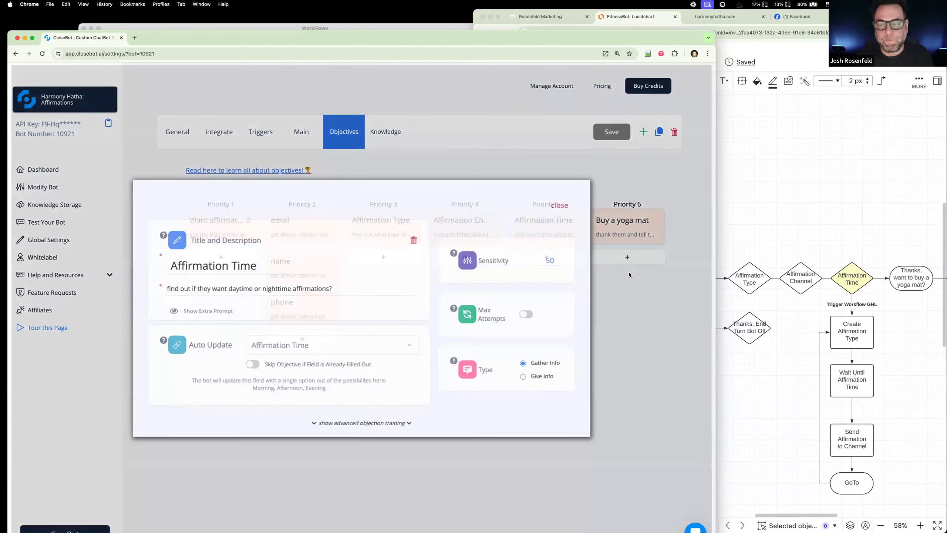
Step: In the Lucidchart flowchart, enlarge the view to 75% and select the Trigger Workflow GHL branch from Create Affirmation Type to GoTo
{"action": "left_click", "coordinate": [783, 349]}
{"action": "scroll", "coordinate": [786, 364], "scroll_direction": "right", "scroll_amount": 10}
{"action": "scroll", "coordinate": [760, 357], "scroll_direction": "down", "scroll_amount": 10}
{"action": "scroll", "coordinate": [768, 337], "scroll_direction": "up", "scroll_amount": 5}
{"action": "scroll", "coordinate": [774, 324], "scroll_direction": "down", "scroll_amount": 5}
{"action": "scroll", "coordinate": [776, 323], "scroll_direction": "left", "scroll_amount": 10}
{"action": "scroll", "coordinate": [767, 321], "scroll_direction": "down", "scroll_amount": 2}
{"action": "scroll", "coordinate": [761, 317], "scroll_direction": "right", "scroll_amount": 5}
{"action": "left_click", "coordinate": [920, 525]}
{"action": "scroll", "coordinate": [767, 304], "scroll_direction": "up", "scroll_amount": 5}
{"action": "scroll", "coordinate": [809, 376], "scroll_direction": "right", "scroll_amount": 10}
{"action": "scroll", "coordinate": [807, 375], "scroll_direction": "right", "scroll_amount": 5}
{"action": "left_click_drag", "start_coordinate": [771, 212], "coordinate": [668, 473]}
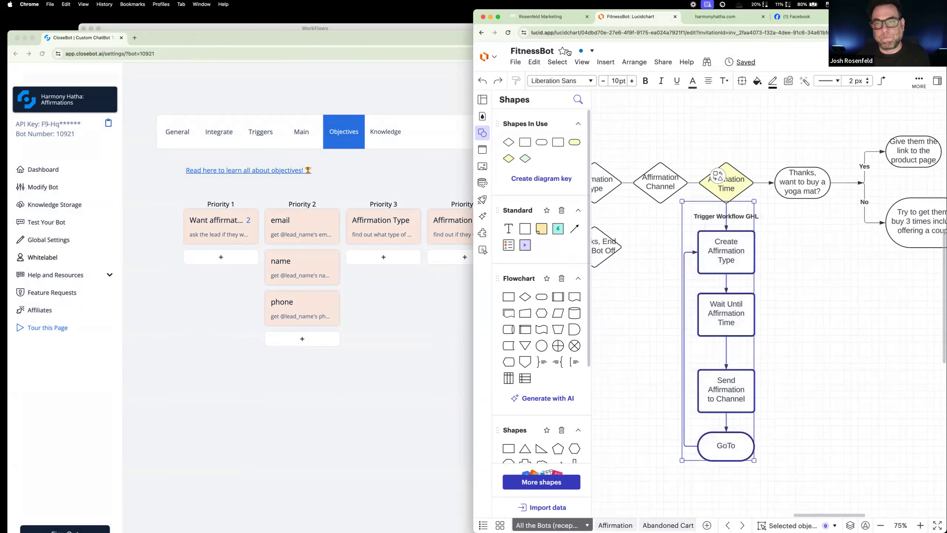
Step: Switch to Rosenfeld Marketing, leave the Process Message workflow and compare the top-level workflow list with the flowchart
{"action": "left_click", "coordinate": [544, 21]}
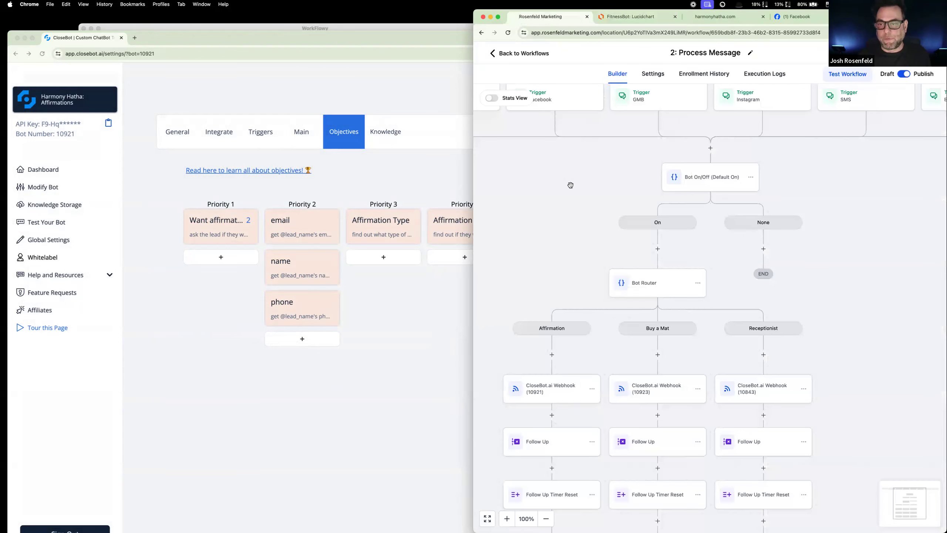
{"action": "left_click", "coordinate": [536, 54]}
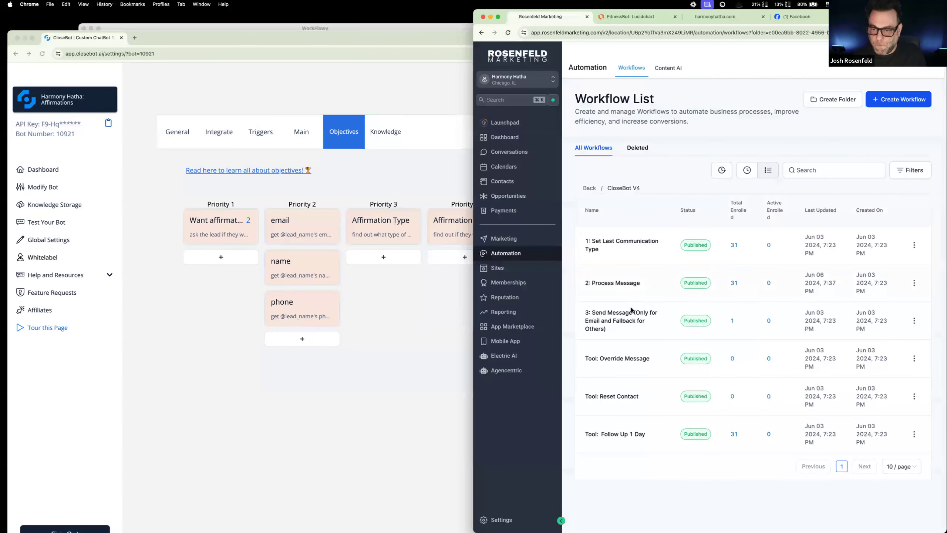
{"action": "left_click", "coordinate": [588, 188]}
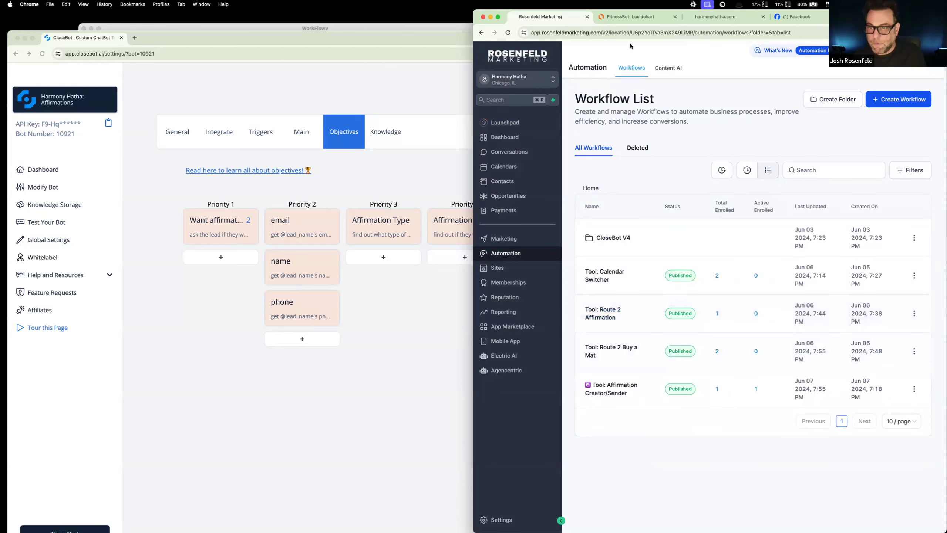
{"action": "left_click", "coordinate": [635, 22]}
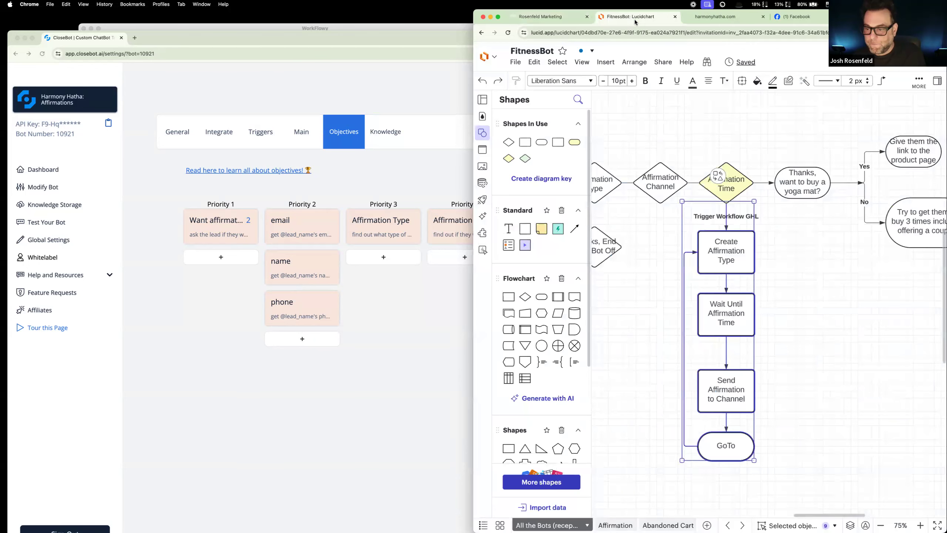
{"action": "left_click", "coordinate": [544, 17]}
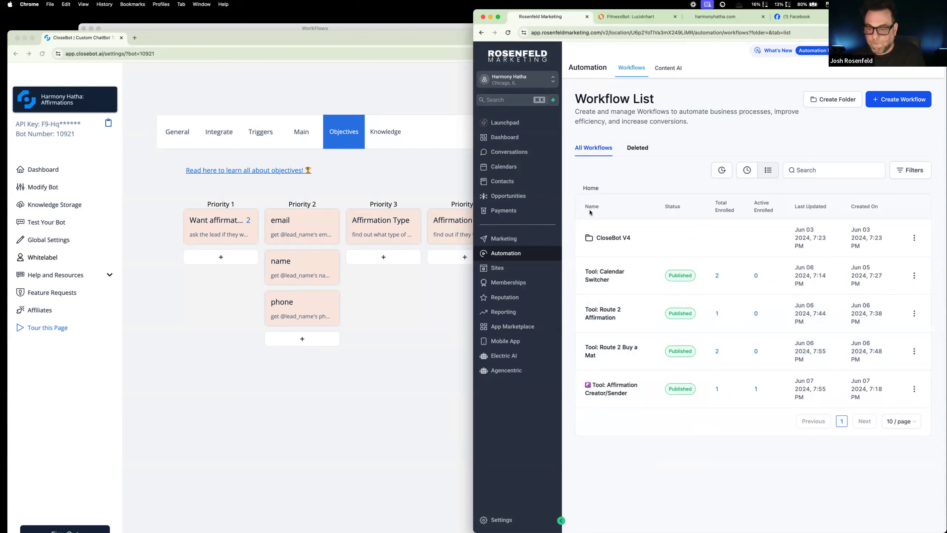
Step: Return to the flowchart, select only the Create Affirmation Type box and look at the Affirmation Type question leading to it
{"action": "left_click", "coordinate": [633, 16]}
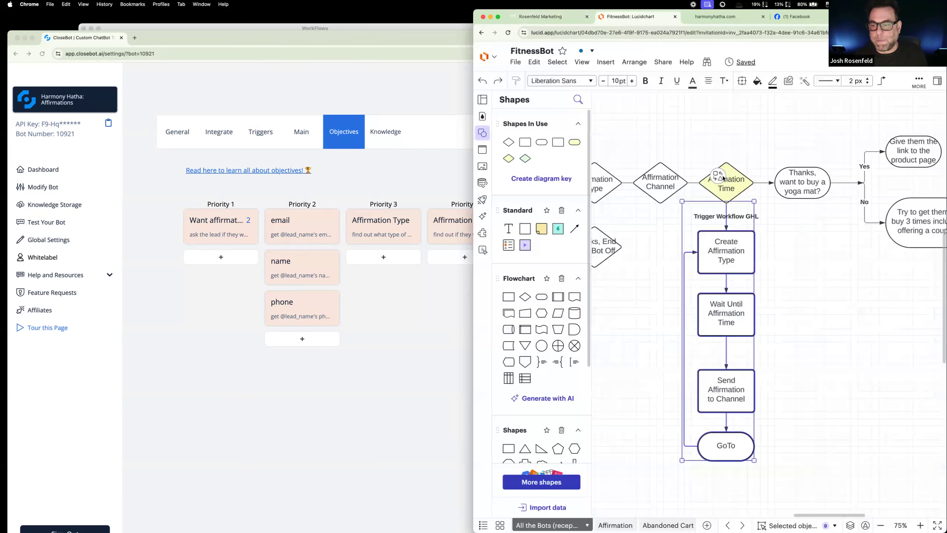
{"action": "left_click", "coordinate": [775, 267]}
{"action": "left_click_drag", "start_coordinate": [759, 248], "coordinate": [696, 275]}
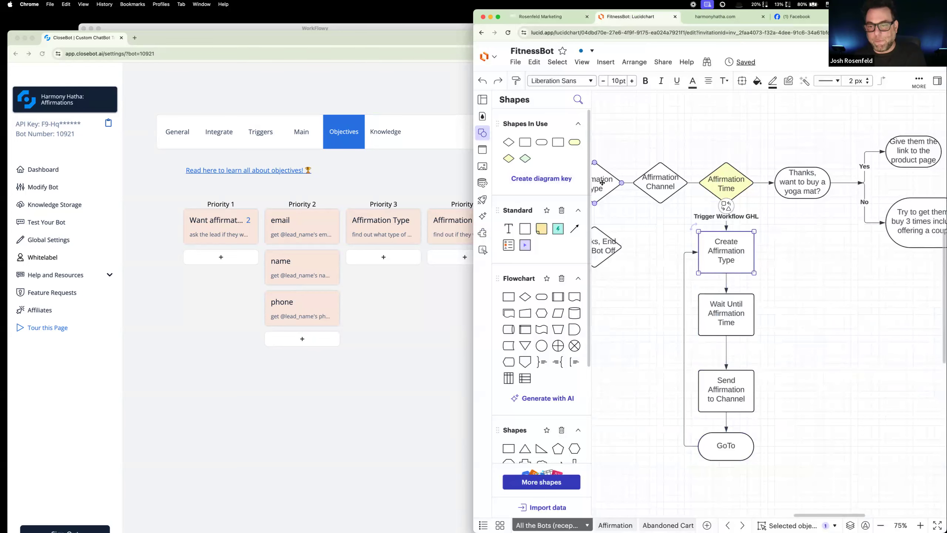
{"action": "scroll", "coordinate": [617, 189], "scroll_direction": "left", "scroll_amount": 3}
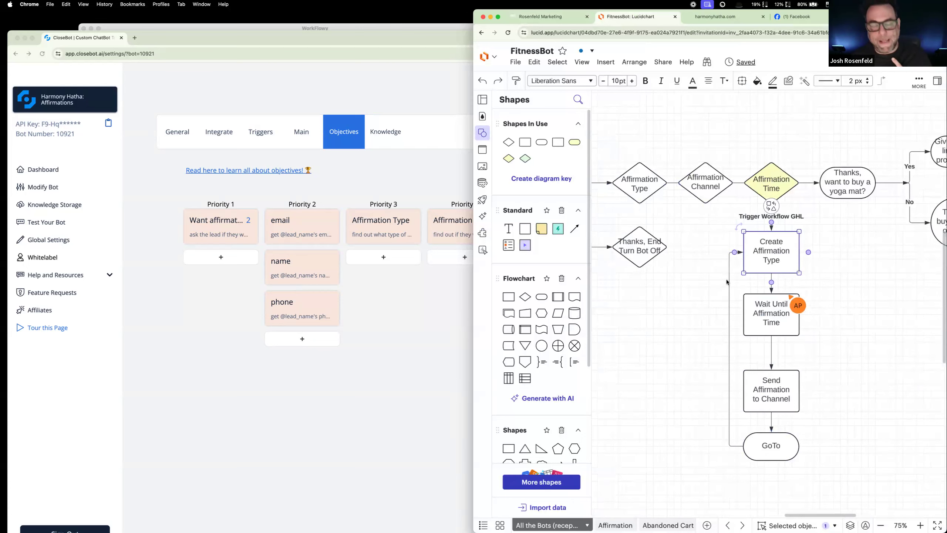
Step: Open the Tool: Affirmation Creator/Sender workflow in Rosenfeld Marketing, widen its window and examine the affirmation time and channel branches
{"action": "left_click", "coordinate": [560, 20]}
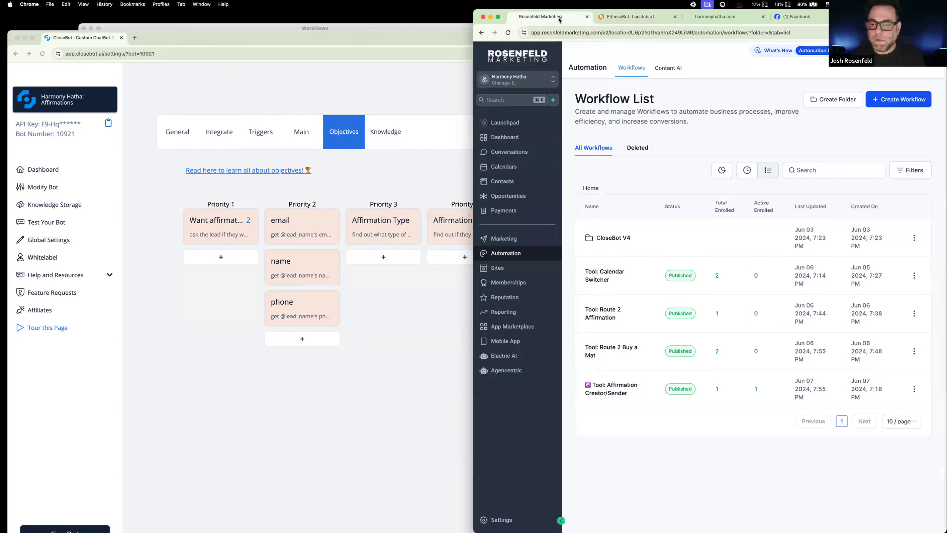
{"action": "left_click", "coordinate": [612, 394]}
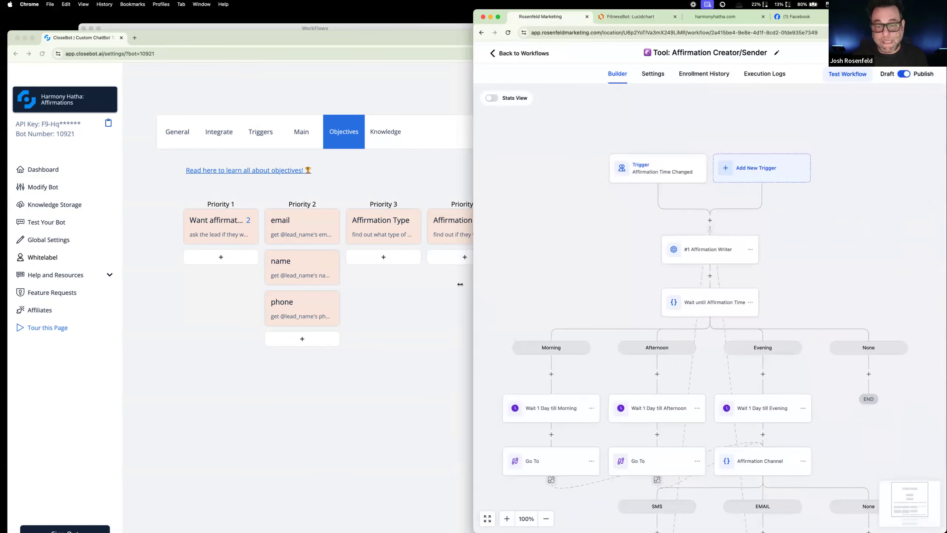
{"action": "left_click_drag", "start_coordinate": [460, 284], "coordinate": [261, 285]}
{"action": "scroll", "coordinate": [622, 298], "scroll_direction": "down", "scroll_amount": 3}
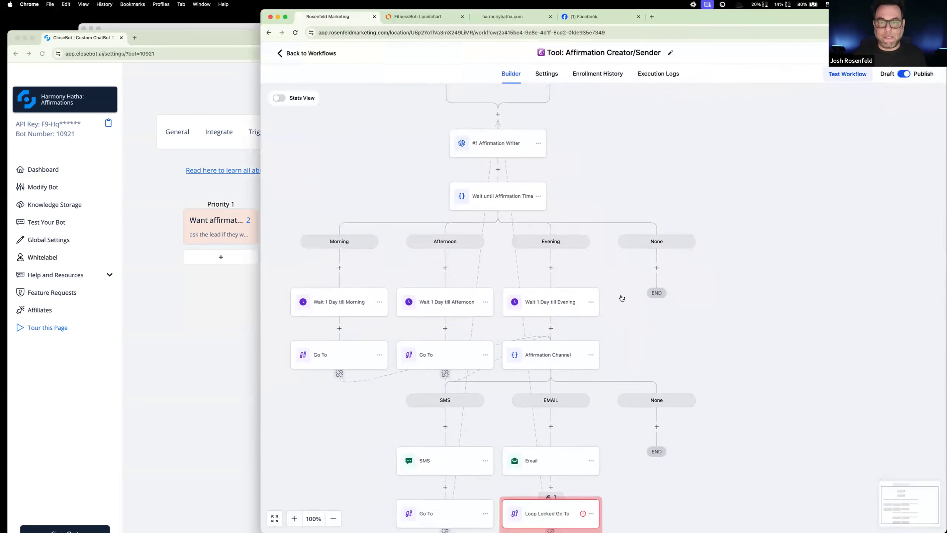
{"action": "scroll", "coordinate": [621, 298], "scroll_direction": "up", "scroll_amount": 1}
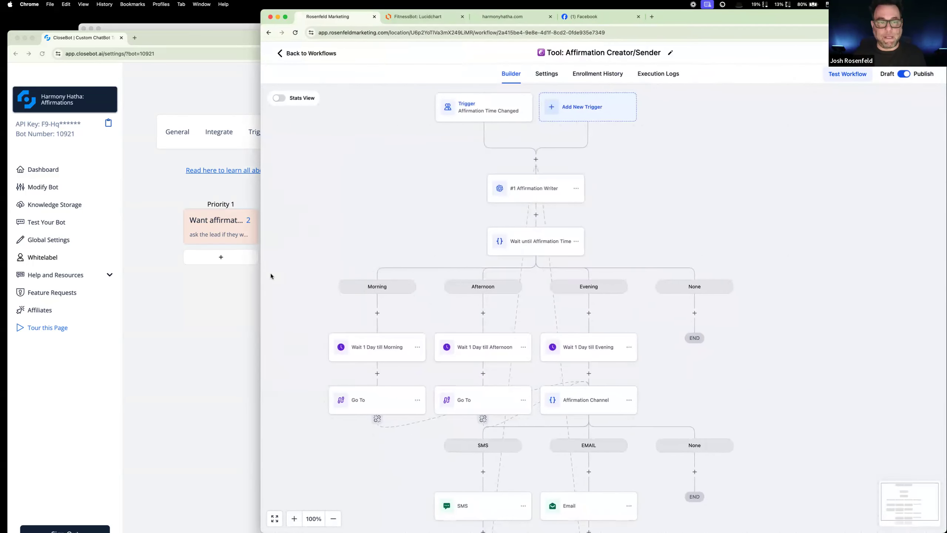
Step: Switch to CloseBot and check the Affirmation Time objective's question and auto-update field, then close it
{"action": "left_click", "coordinate": [246, 292]}
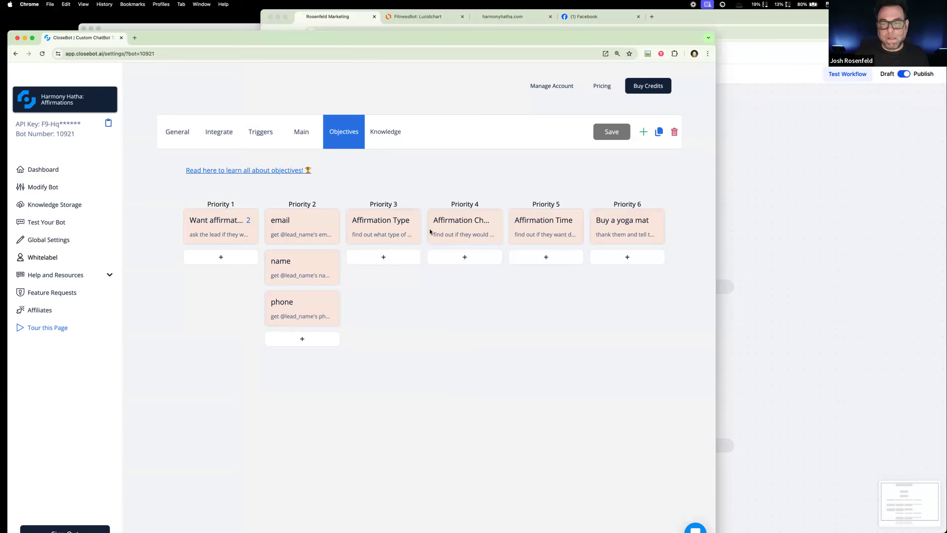
{"action": "left_click", "coordinate": [528, 228]}
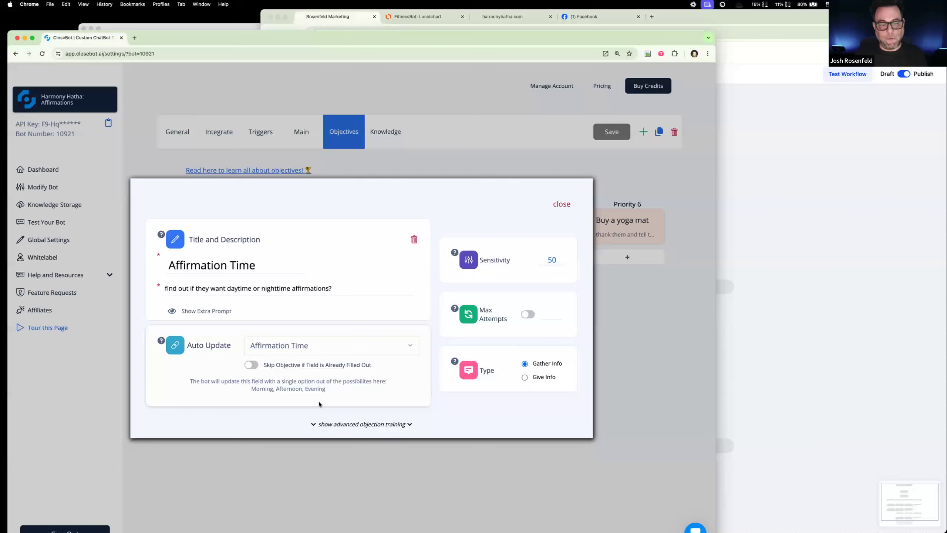
{"action": "left_click", "coordinate": [561, 205]}
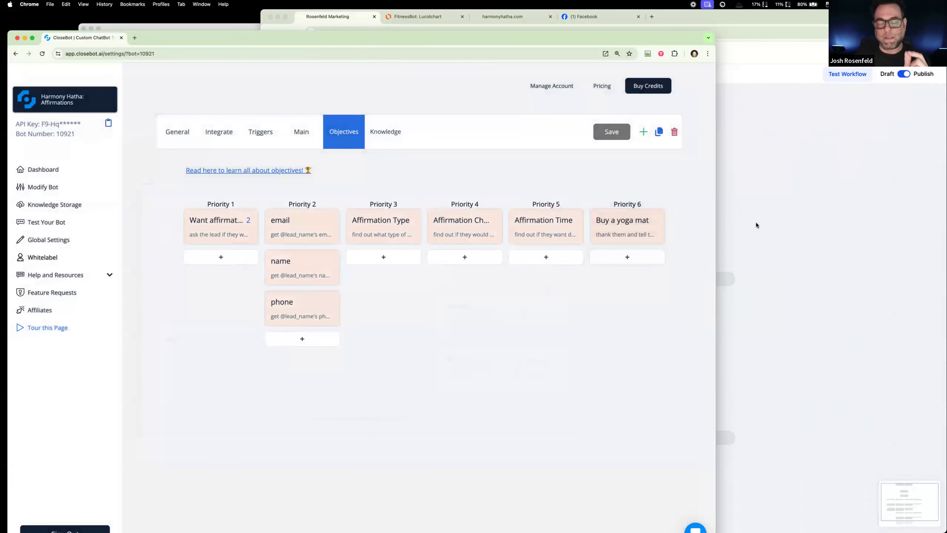
Step: Return to the Affirmation Creator/Sender workflow and inspect the Affirmation Time Changed trigger's filters without saving
{"action": "left_click", "coordinate": [756, 222]}
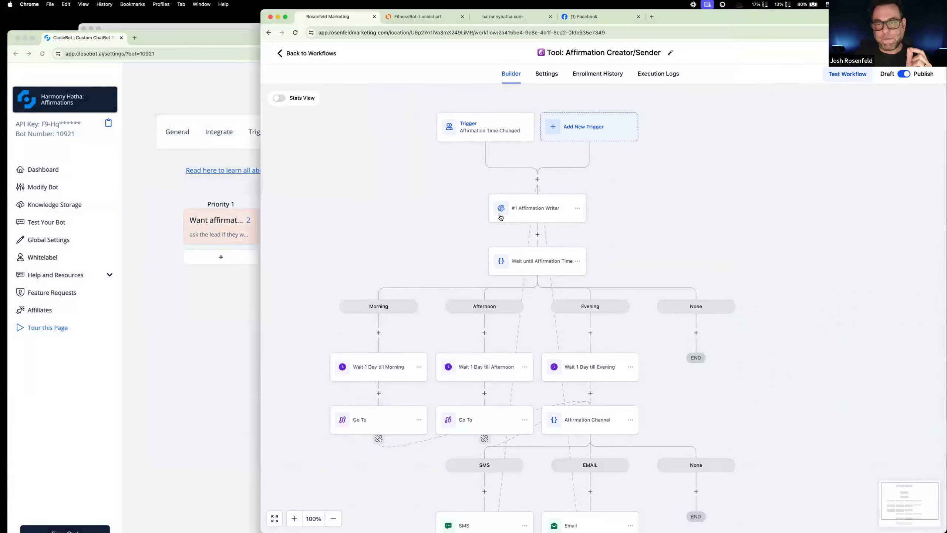
{"action": "left_click", "coordinate": [495, 146]}
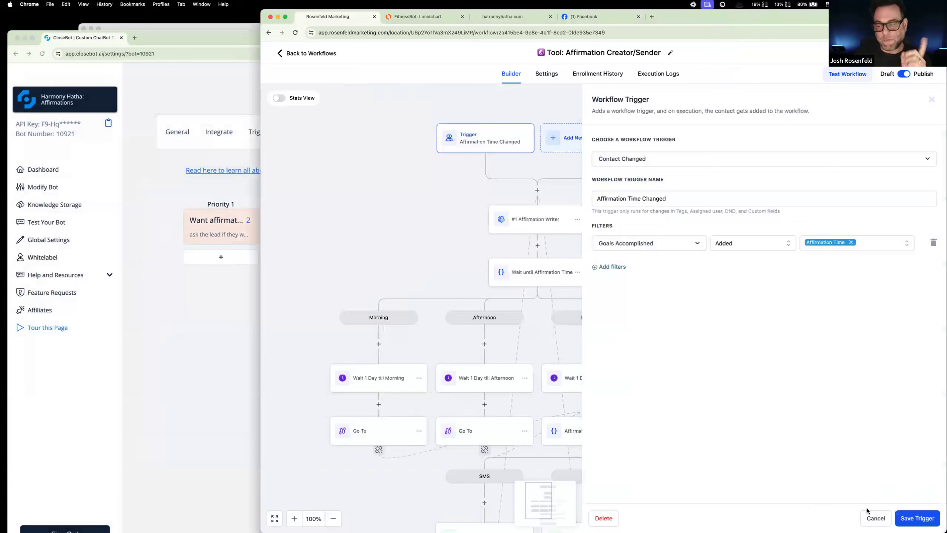
{"action": "left_click", "coordinate": [875, 518]}
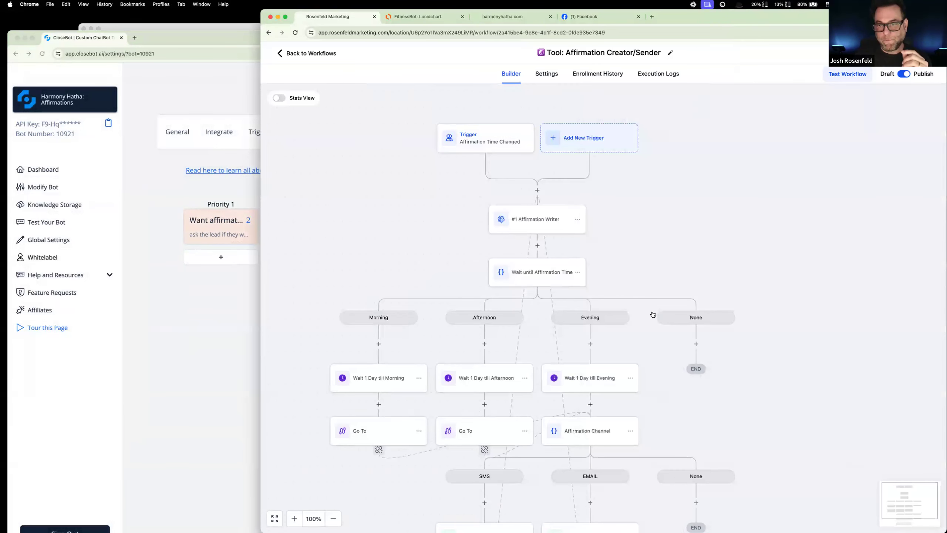
Step: Open the Affirmation Writer action, enlarge its prompt field, read the instructions and examples, and save the action
{"action": "left_click", "coordinate": [540, 220]}
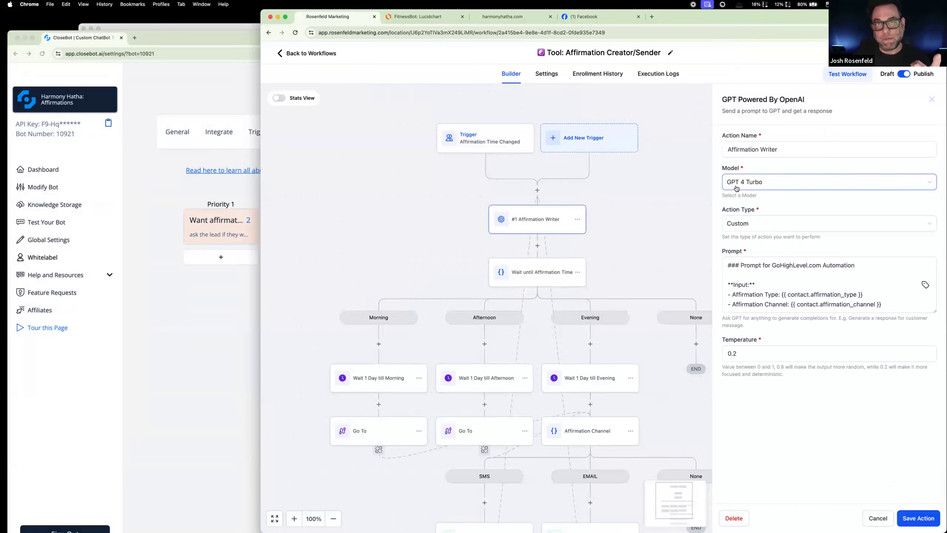
{"action": "left_click_drag", "start_coordinate": [936, 310], "coordinate": [928, 445]}
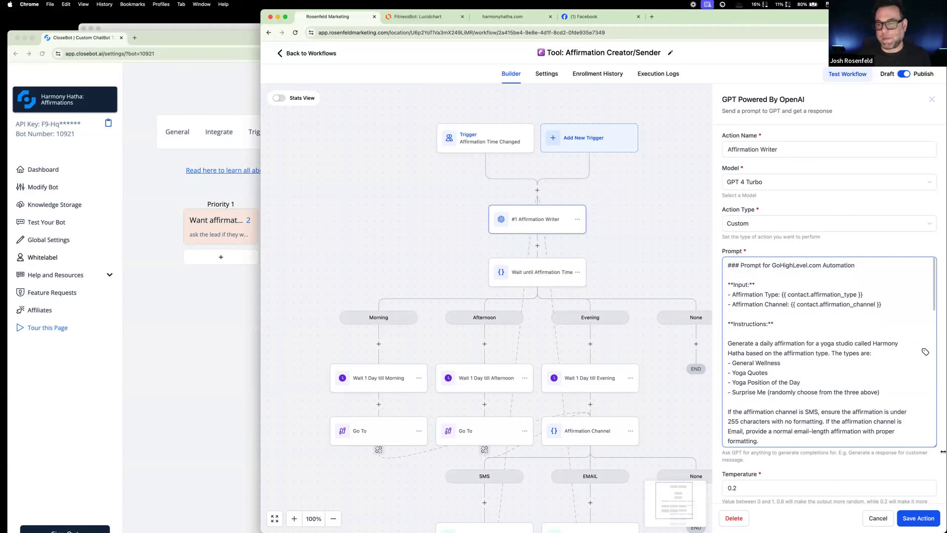
{"action": "scroll", "coordinate": [790, 364], "scroll_direction": "down", "scroll_amount": 10}
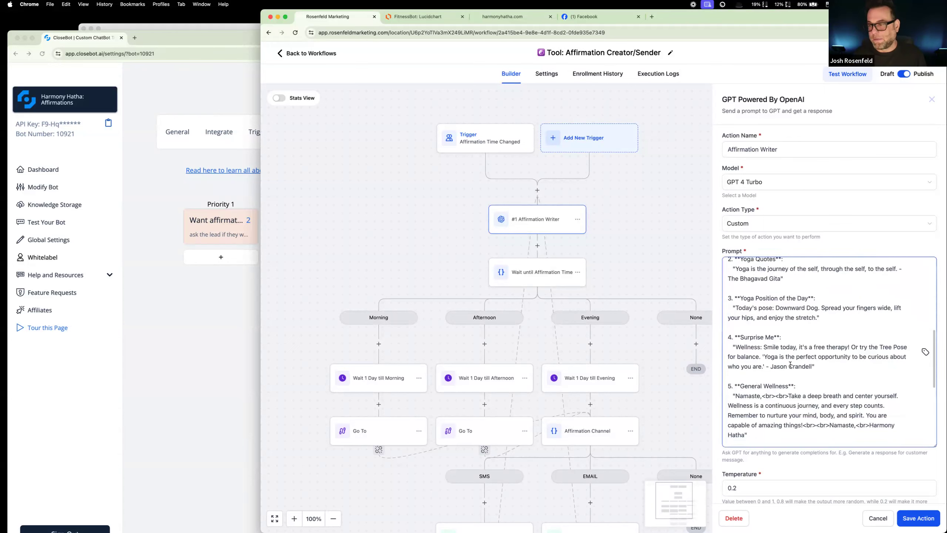
{"action": "scroll", "coordinate": [790, 364], "scroll_direction": "down", "scroll_amount": 5}
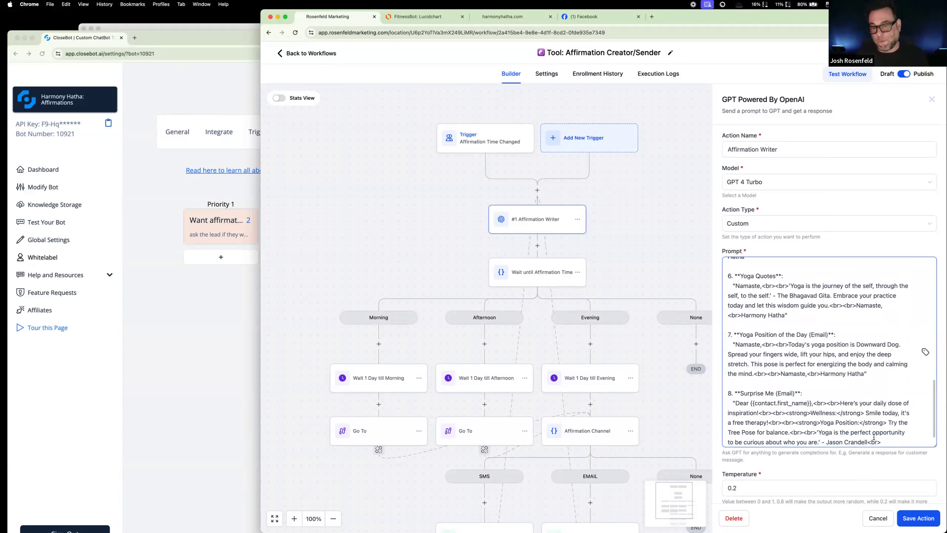
{"action": "left_click", "coordinate": [918, 517]}
Step: Reopen the Affirmation Writer action and review the prompt's example affirmations and contact input fields, then leave it
{"action": "scroll", "coordinate": [597, 242], "scroll_direction": "down", "scroll_amount": 3}
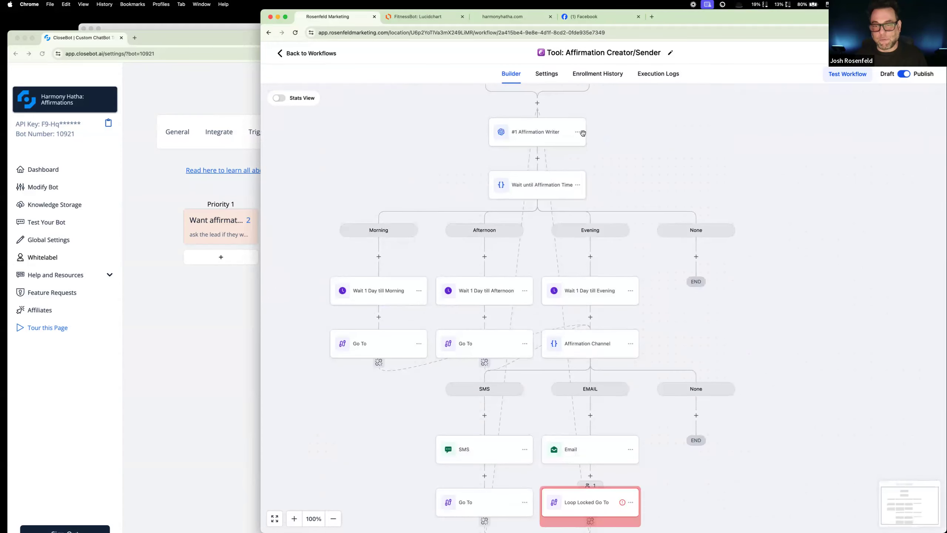
{"action": "left_click", "coordinate": [543, 137]}
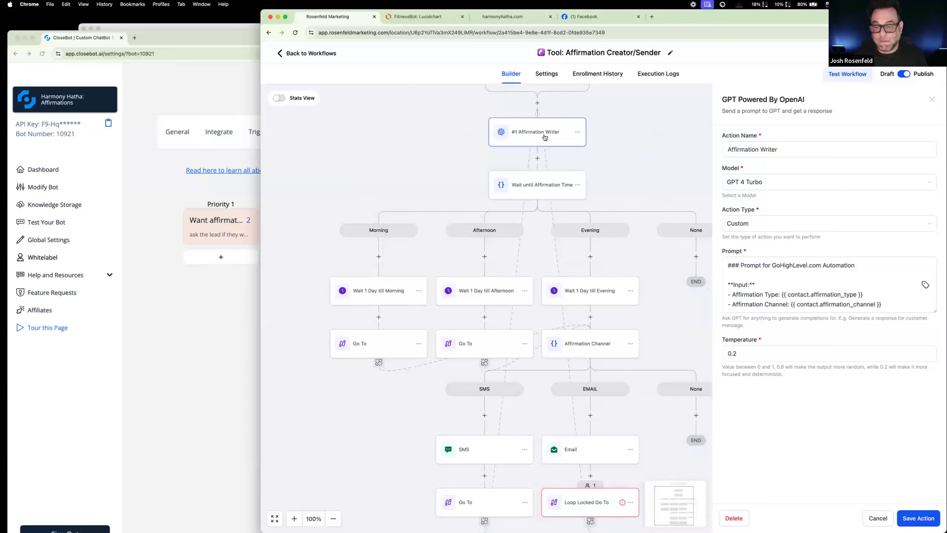
{"action": "left_click", "coordinate": [793, 290]}
{"action": "scroll", "coordinate": [793, 289], "scroll_direction": "down", "scroll_amount": 5}
{"action": "scroll", "coordinate": [793, 289], "scroll_direction": "down", "scroll_amount": 3}
{"action": "scroll", "coordinate": [792, 290], "scroll_direction": "down", "scroll_amount": 10}
{"action": "scroll", "coordinate": [792, 290], "scroll_direction": "up", "scroll_amount": 3}
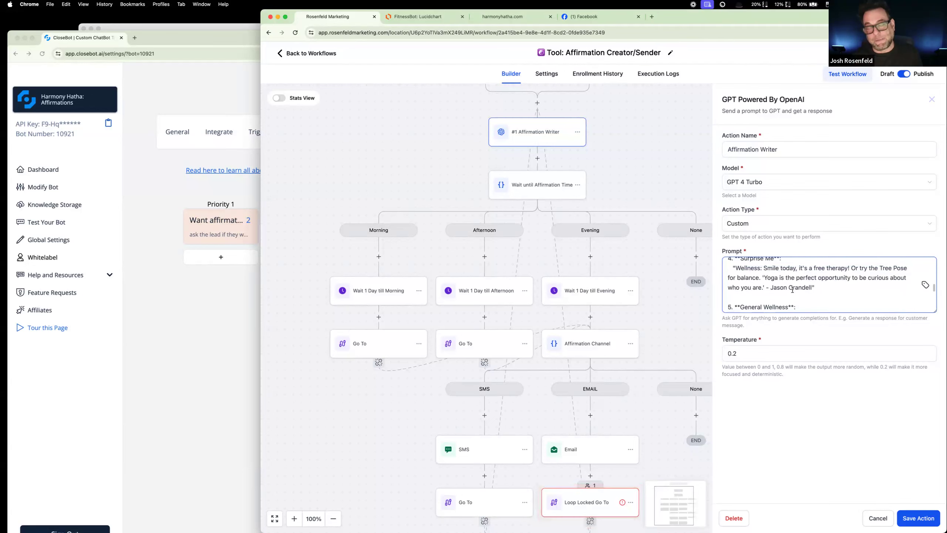
{"action": "scroll", "coordinate": [792, 290], "scroll_direction": "down", "scroll_amount": 2}
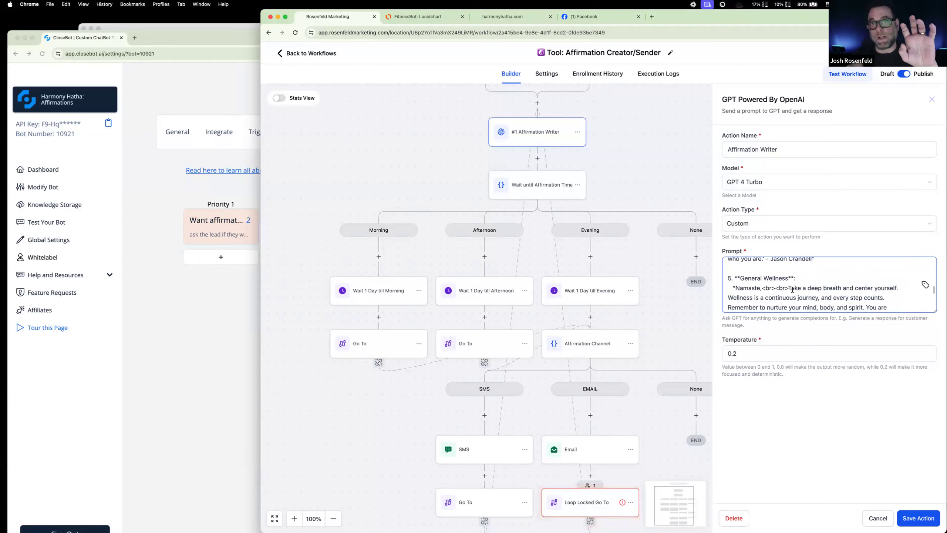
{"action": "scroll", "coordinate": [815, 276], "scroll_direction": "up", "scroll_amount": 20}
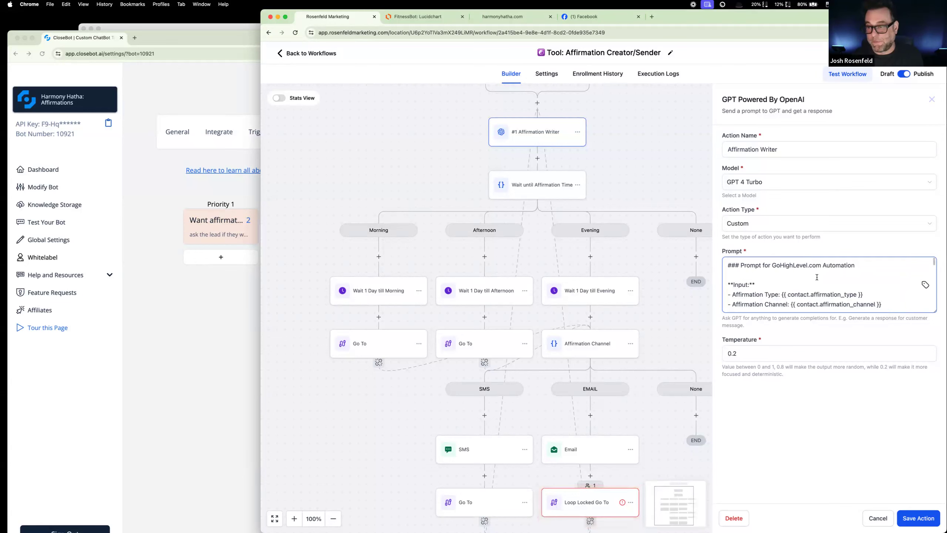
{"action": "scroll", "coordinate": [816, 277], "scroll_direction": "down", "scroll_amount": 2}
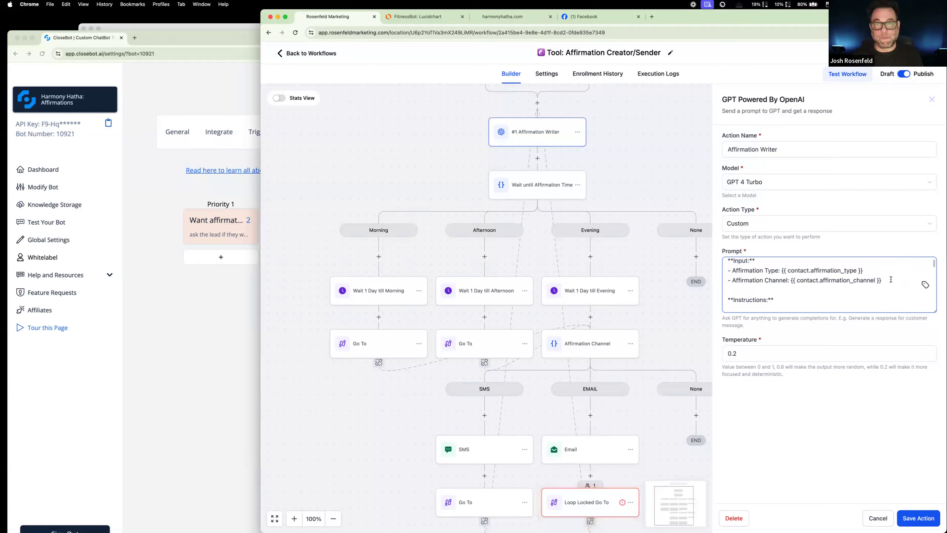
{"action": "left_click", "coordinate": [633, 177]}
Step: Inspect the branch conditions of Wait until Affirmation Time and Affirmation Channel, leaving both unsaved
{"action": "left_click", "coordinate": [562, 186]}
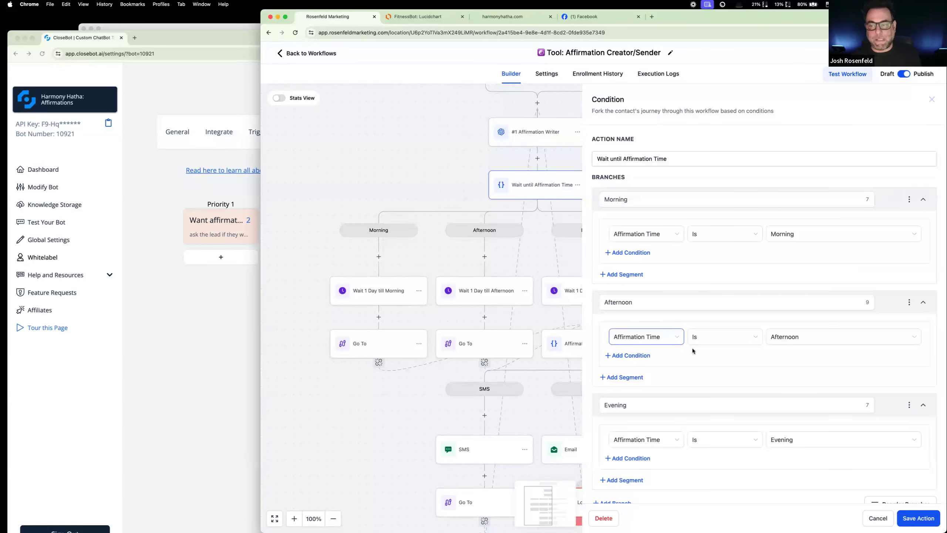
{"action": "left_click", "coordinate": [879, 519]}
{"action": "scroll", "coordinate": [747, 335], "scroll_direction": "down", "scroll_amount": 1}
{"action": "scroll", "coordinate": [747, 334], "scroll_direction": "down", "scroll_amount": 1}
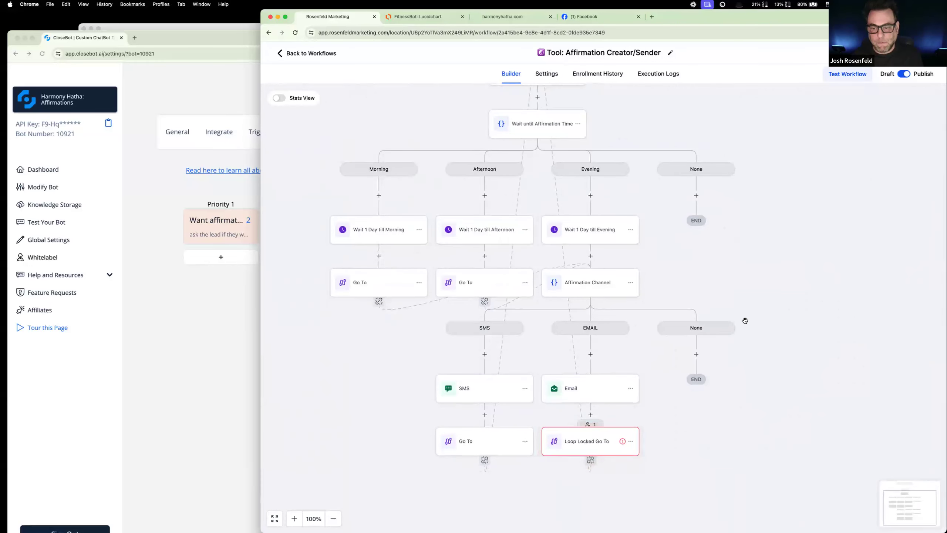
{"action": "left_click", "coordinate": [588, 291]}
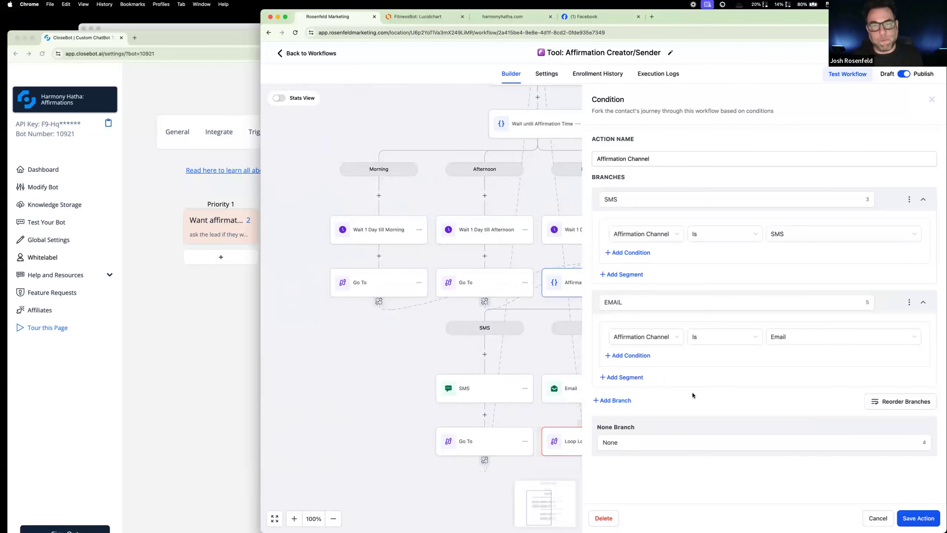
{"action": "left_click", "coordinate": [878, 519]}
Step: Open the Loop Locked Go To action under the EMAIL branch, check its loop-lock indicator and close its settings
{"action": "scroll", "coordinate": [671, 387], "scroll_direction": "down", "scroll_amount": 3}
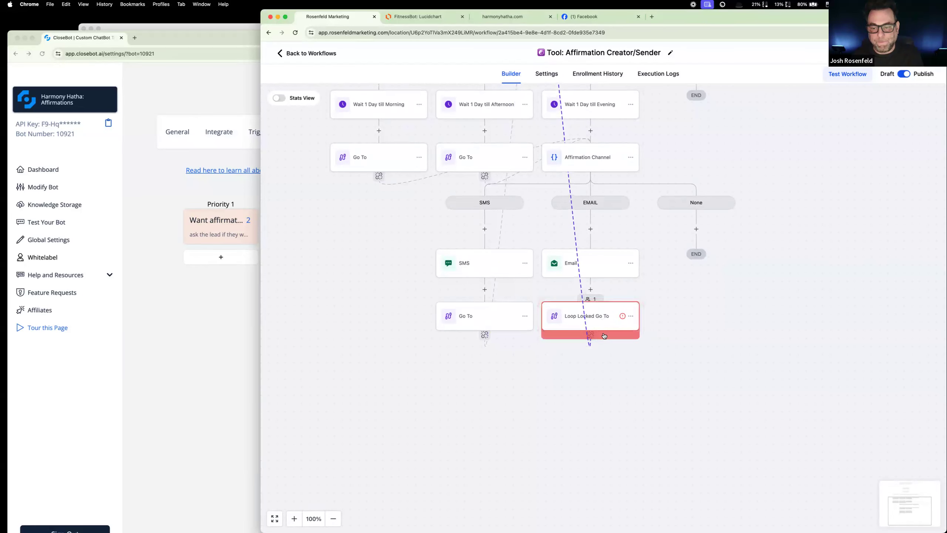
{"action": "left_click", "coordinate": [603, 320]}
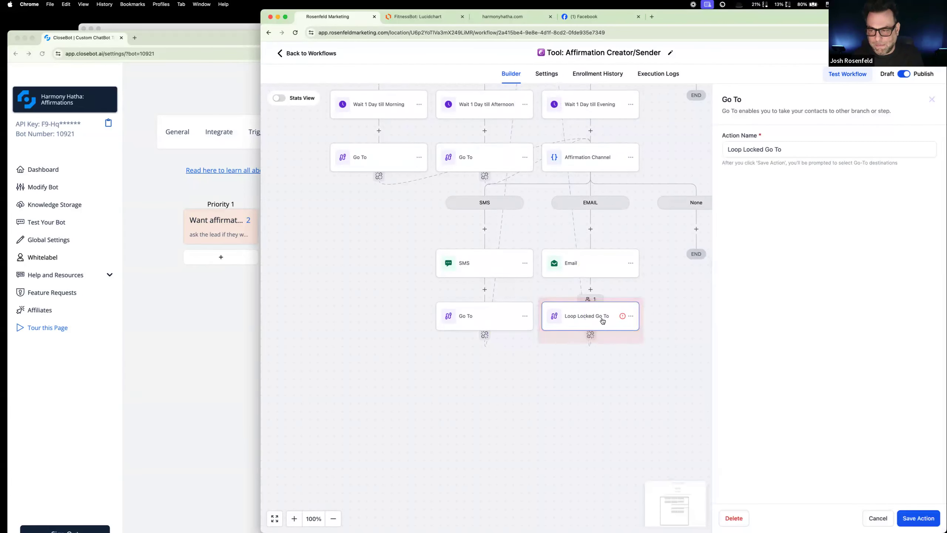
{"action": "mouse_move", "coordinate": [622, 316]}
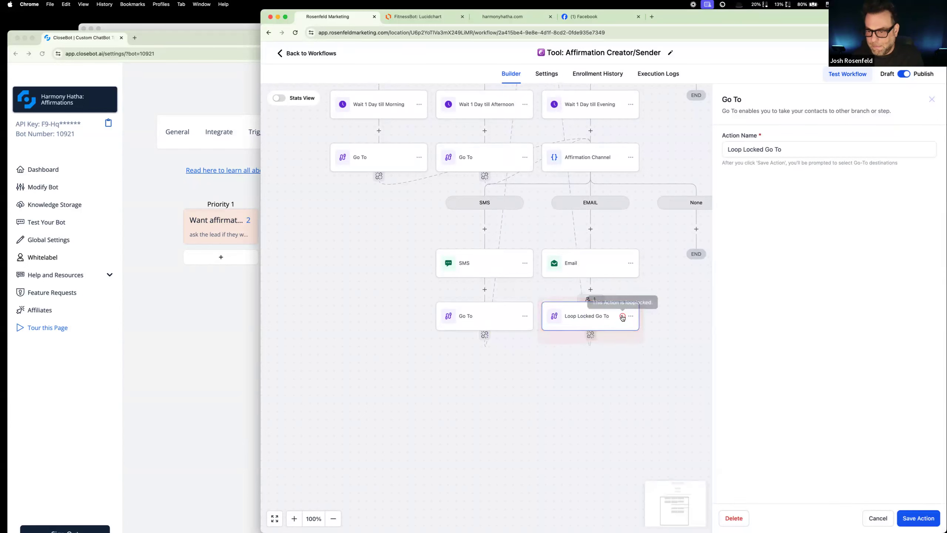
{"action": "left_click", "coordinate": [668, 316]}
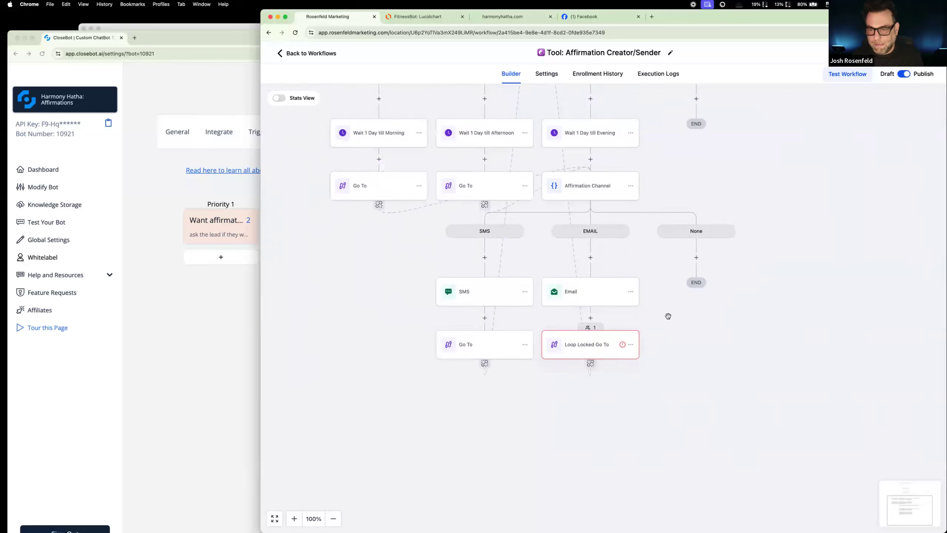
Step: Trace the path from Loop Locked Go To back up through the affirmation time and channel branches
{"action": "scroll", "coordinate": [667, 316], "scroll_direction": "up", "scroll_amount": 3}
{"action": "scroll", "coordinate": [667, 316], "scroll_direction": "up", "scroll_amount": 5}
{"action": "scroll", "coordinate": [667, 316], "scroll_direction": "up", "scroll_amount": 3}
{"action": "scroll", "coordinate": [668, 315], "scroll_direction": "down", "scroll_amount": 5}
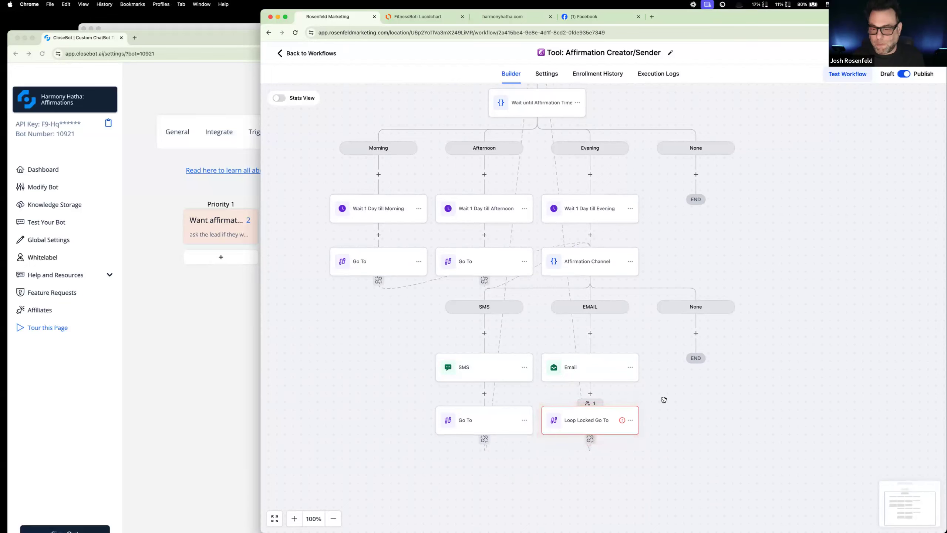
{"action": "mouse_move", "coordinate": [619, 426]}
{"action": "scroll", "coordinate": [621, 428], "scroll_direction": "up", "scroll_amount": 3}
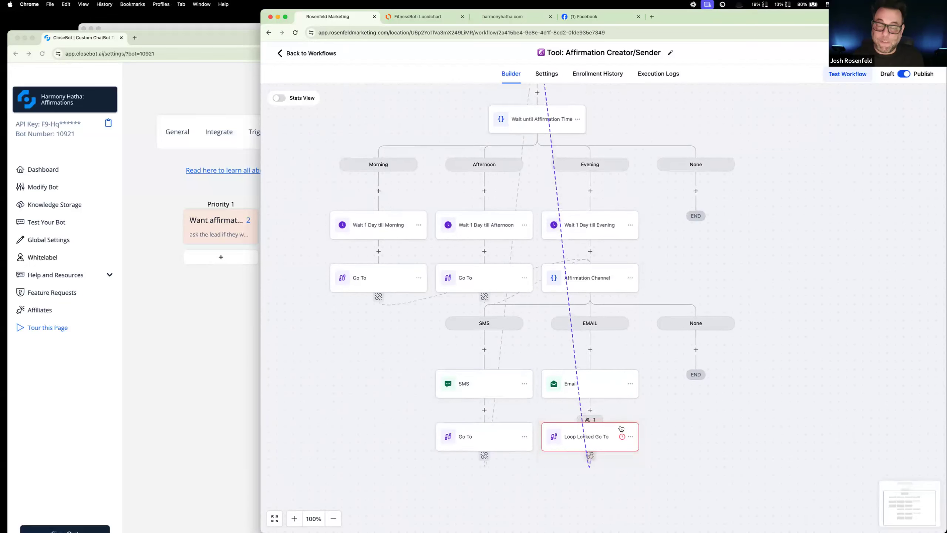
Step: Show the action statistics for the active contact in the Loop Locked Go To step
{"action": "mouse_move", "coordinate": [621, 486]}
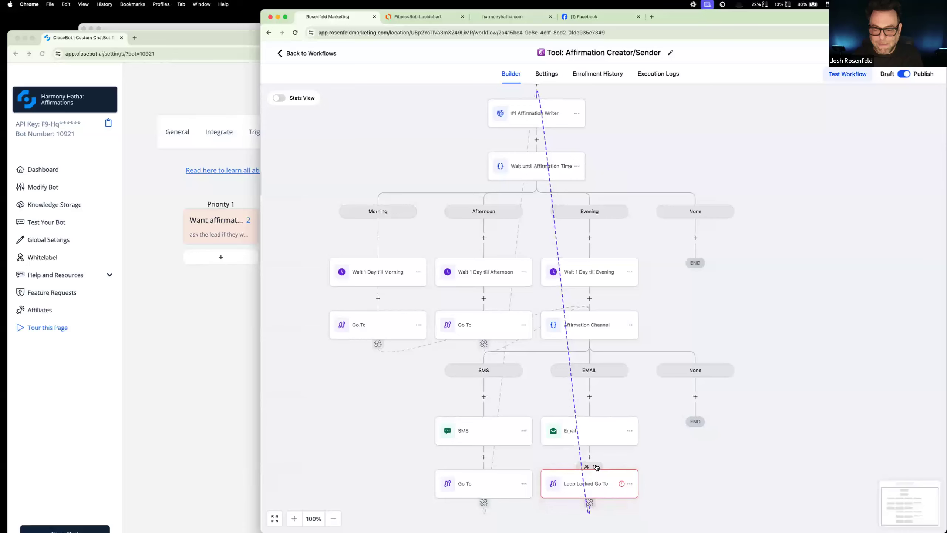
{"action": "left_click", "coordinate": [589, 476]}
{"action": "left_click", "coordinate": [588, 467]}
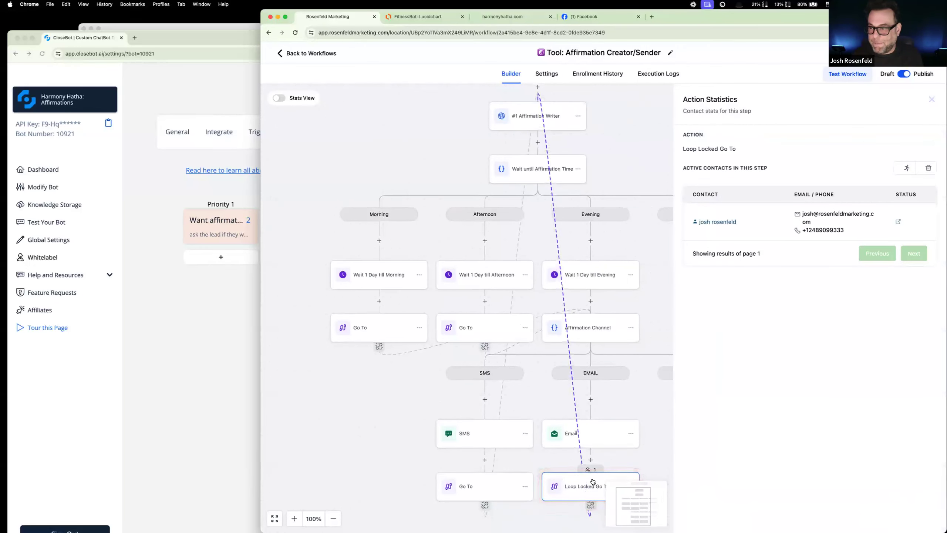
Step: With the contact statistics open, examine the loop between Affirmation Writer and the EMAIL branch, then reopen the Loop Locked Go To settings
{"action": "scroll", "coordinate": [593, 481], "scroll_direction": "up", "scroll_amount": 2}
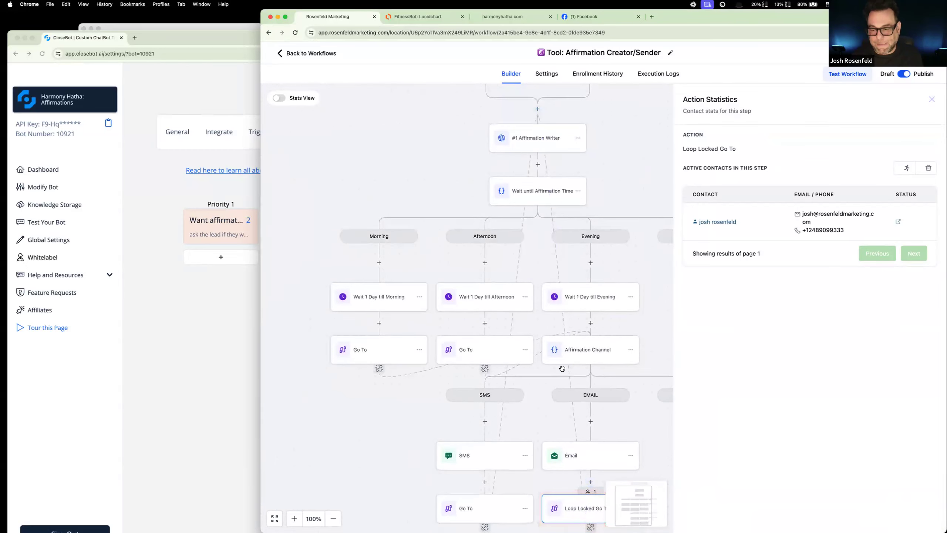
{"action": "scroll", "coordinate": [562, 368], "scroll_direction": "down", "scroll_amount": 5}
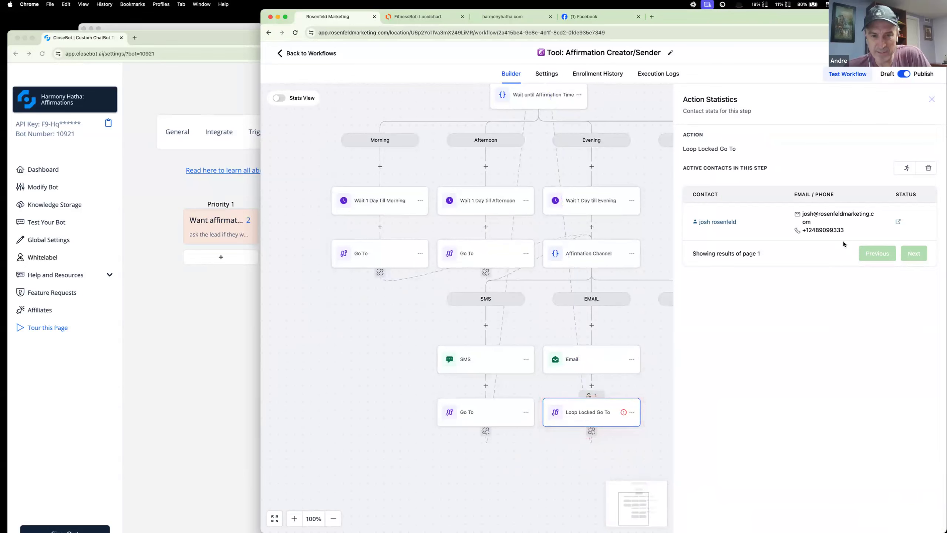
{"action": "scroll", "coordinate": [638, 308], "scroll_direction": "up", "scroll_amount": 2}
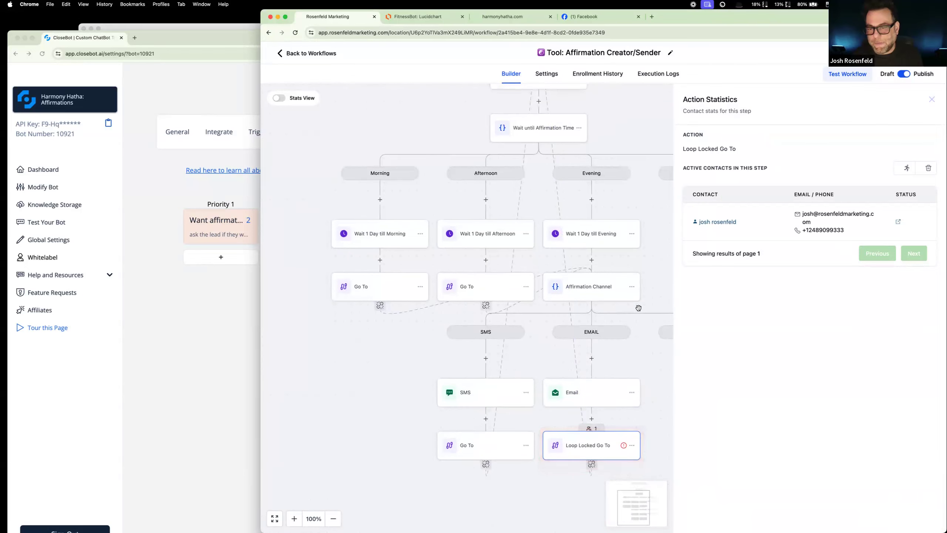
{"action": "scroll", "coordinate": [638, 308], "scroll_direction": "right", "scroll_amount": 3}
{"action": "scroll", "coordinate": [519, 194], "scroll_direction": "up", "scroll_amount": 3}
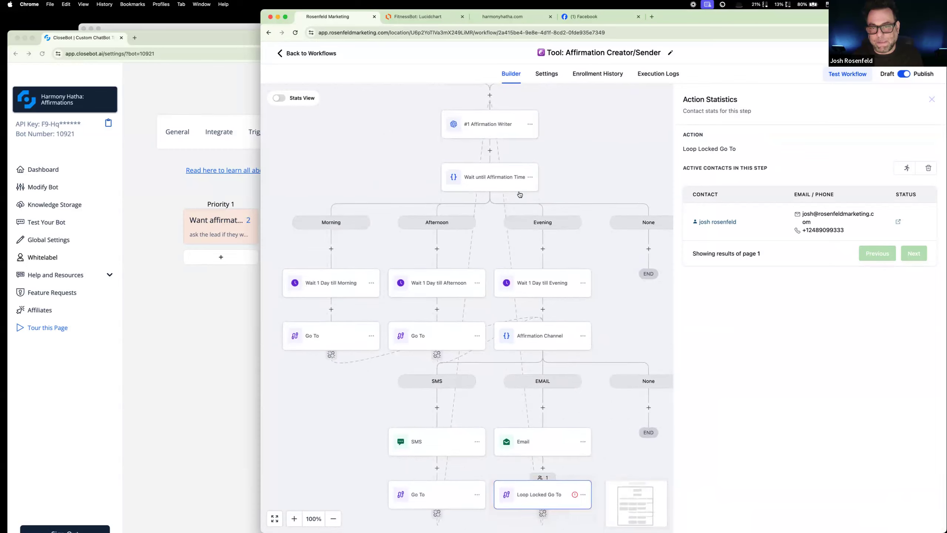
{"action": "scroll", "coordinate": [519, 194], "scroll_direction": "up", "scroll_amount": 3}
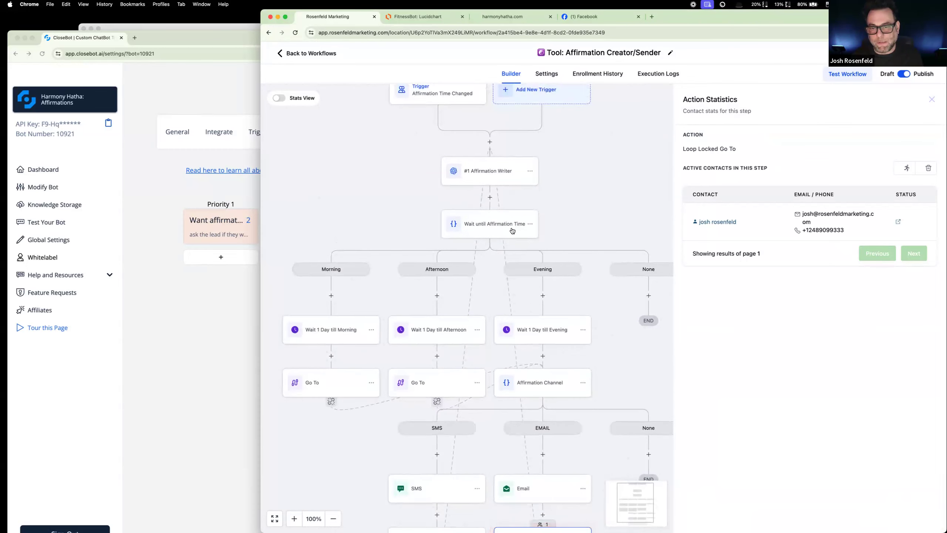
{"action": "scroll", "coordinate": [513, 230], "scroll_direction": "down", "scroll_amount": 2}
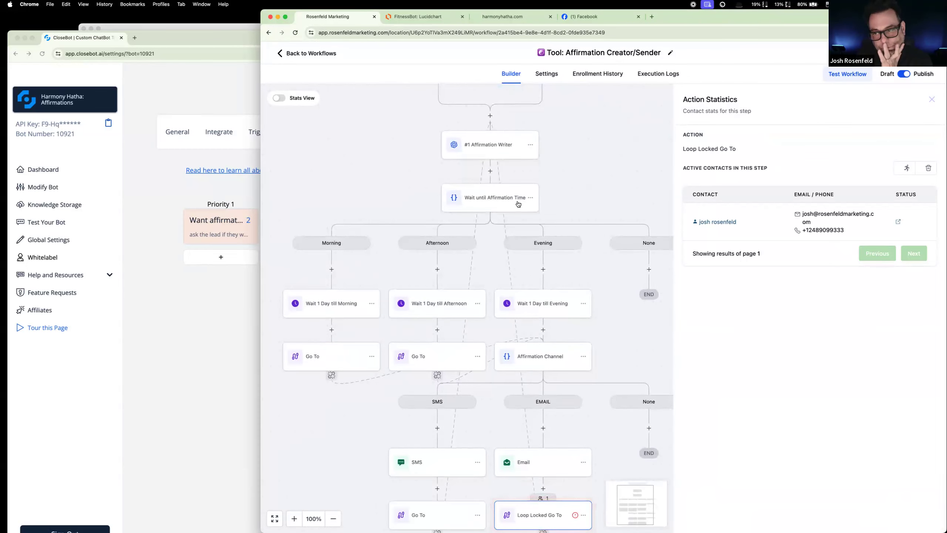
{"action": "scroll", "coordinate": [517, 204], "scroll_direction": "down", "scroll_amount": 4}
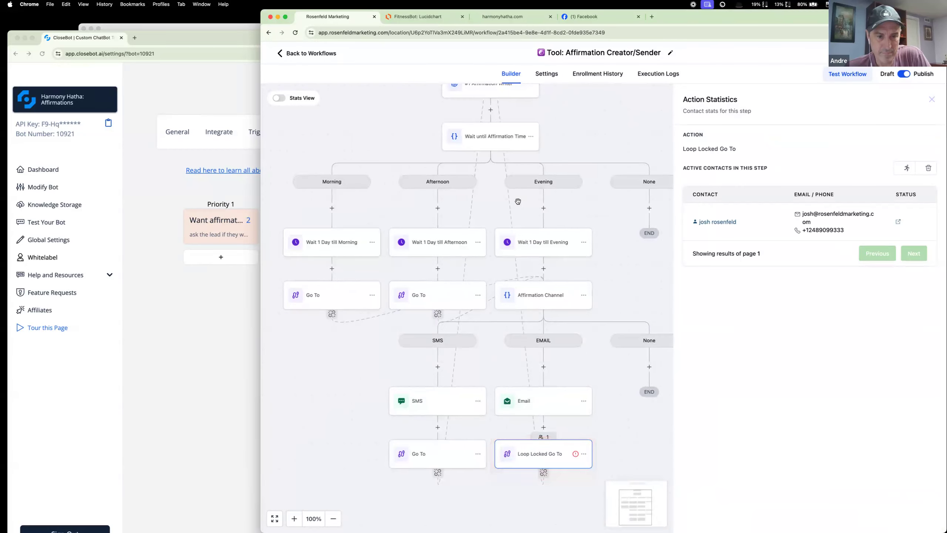
{"action": "left_click", "coordinate": [549, 445]}
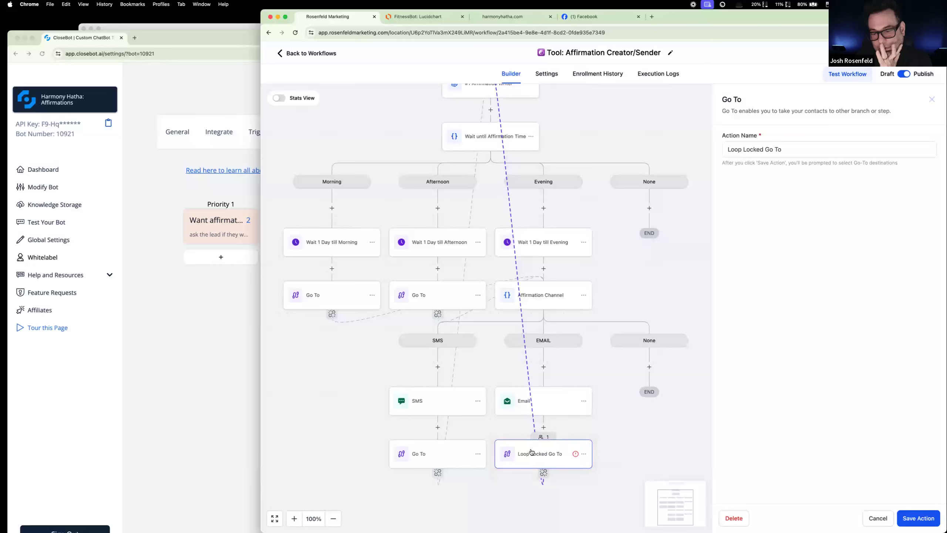
Step: Force all active contacts in the Loop Locked Go To step to move to the next step
{"action": "left_click", "coordinate": [541, 437]}
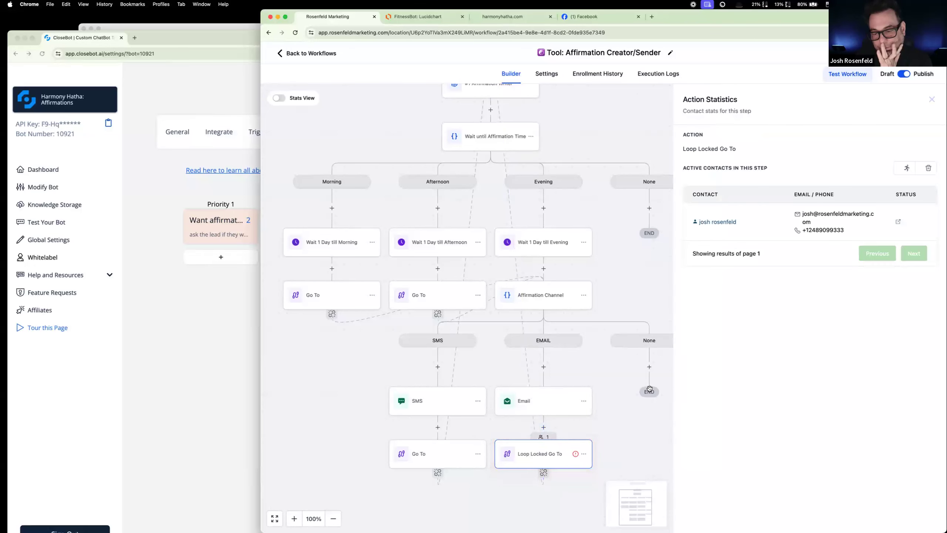
{"action": "left_click", "coordinate": [905, 168]}
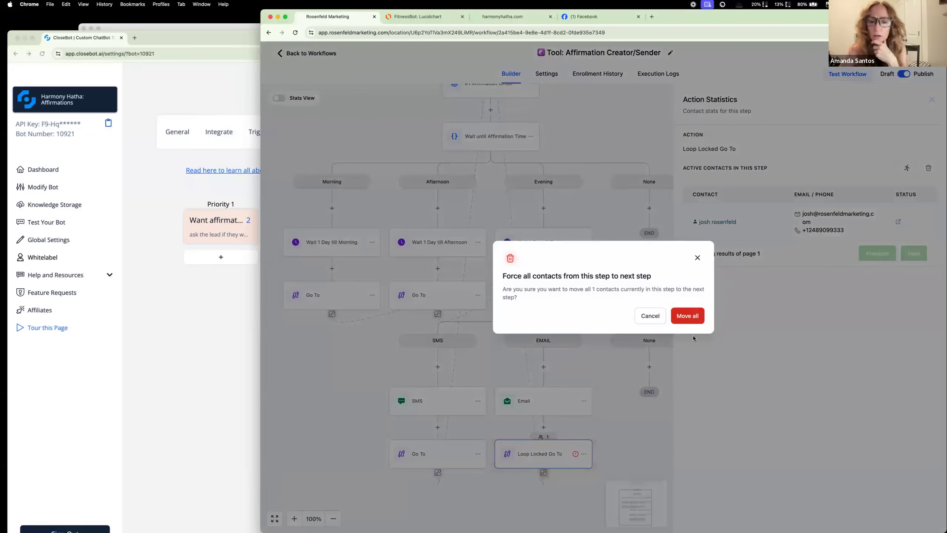
{"action": "left_click", "coordinate": [690, 315]}
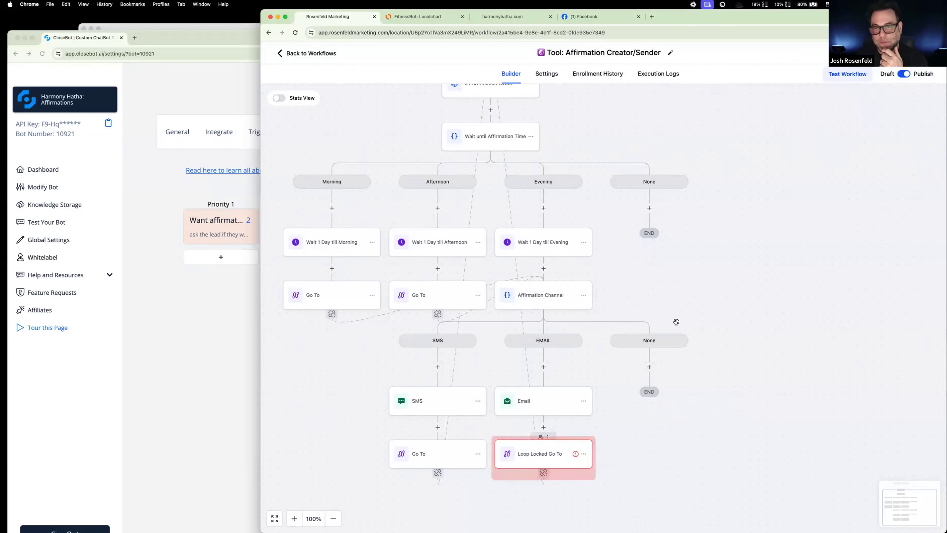
Step: Check the Loop Locked Go To step's contact indicator and loop path, opening and closing its settings without changes
{"action": "scroll", "coordinate": [671, 323], "scroll_direction": "up", "scroll_amount": 3}
{"action": "scroll", "coordinate": [669, 323], "scroll_direction": "down", "scroll_amount": 3}
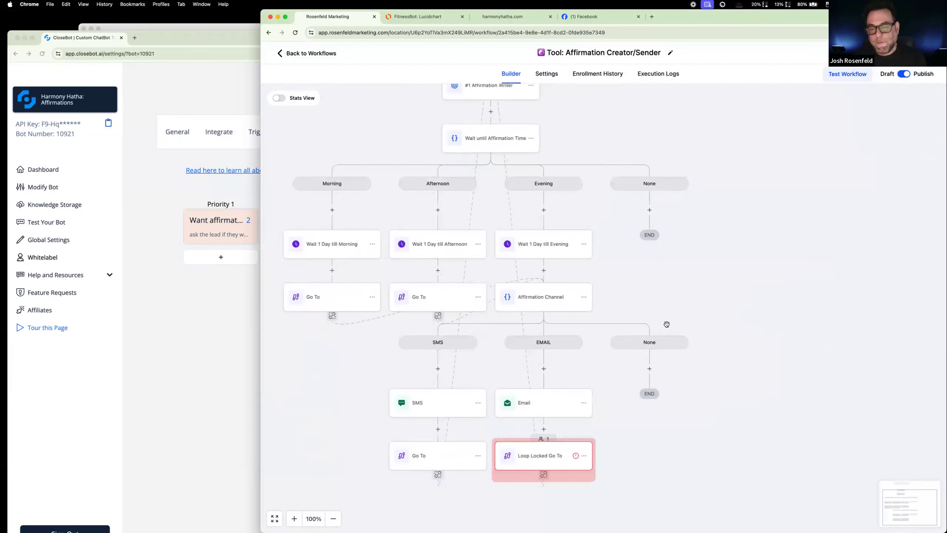
{"action": "scroll", "coordinate": [667, 324], "scroll_direction": "down", "scroll_amount": 2}
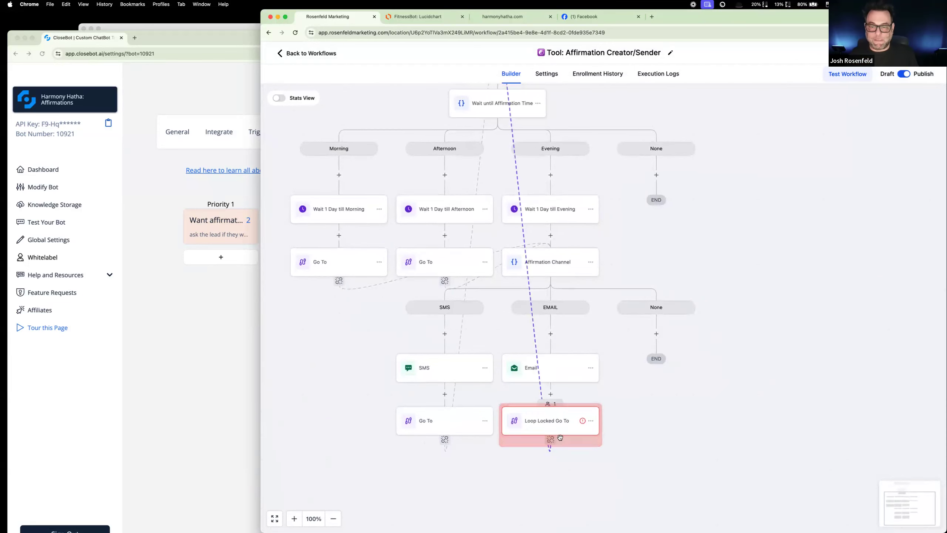
{"action": "scroll", "coordinate": [662, 428], "scroll_direction": "up", "scroll_amount": 3}
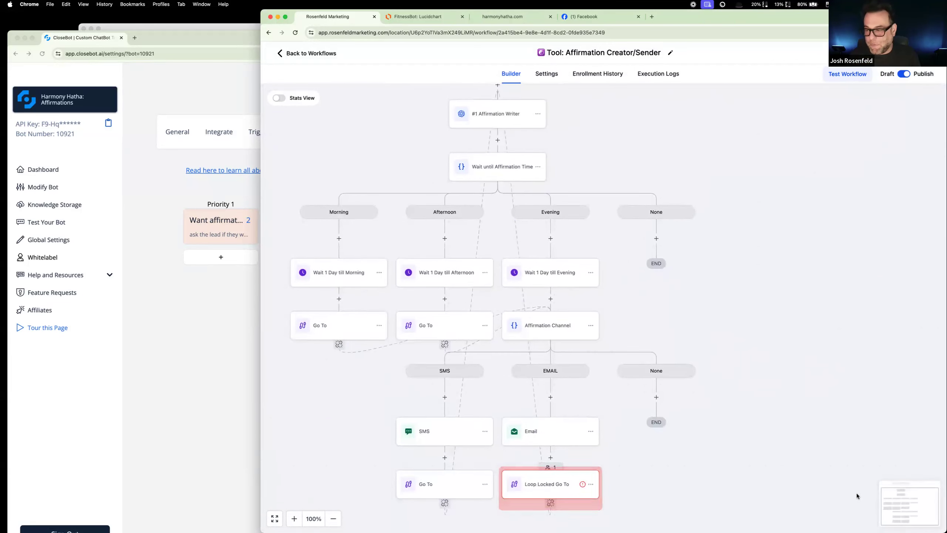
{"action": "scroll", "coordinate": [847, 501], "scroll_direction": "down", "scroll_amount": 3}
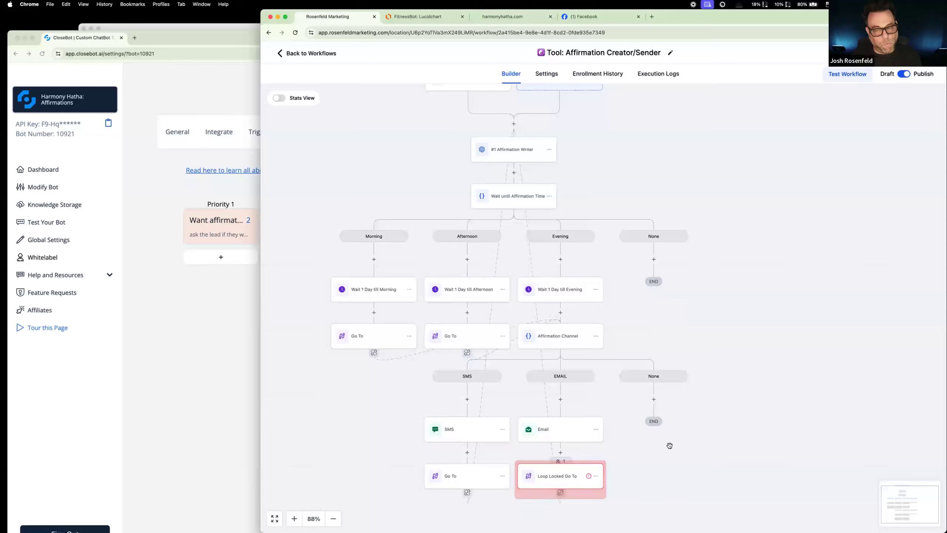
{"action": "mouse_move", "coordinate": [588, 477]}
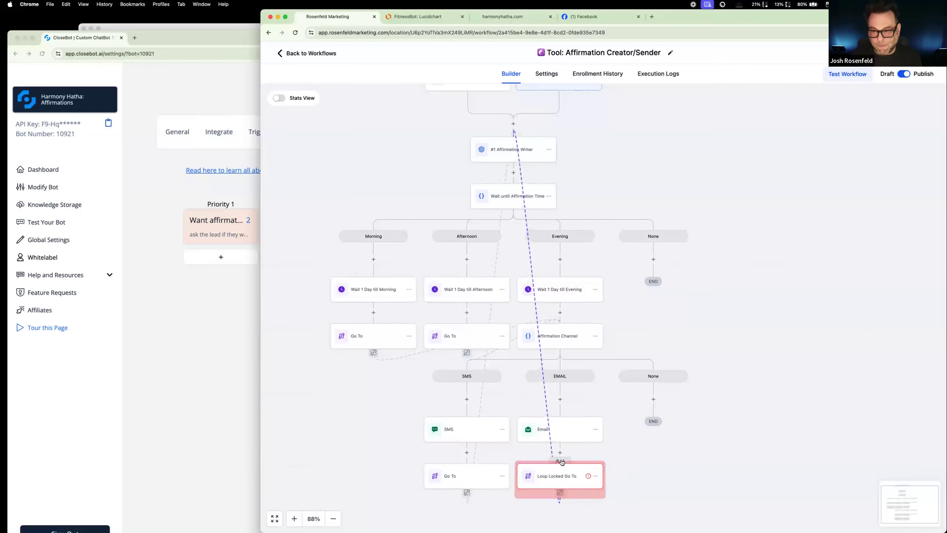
{"action": "left_click", "coordinate": [563, 462]}
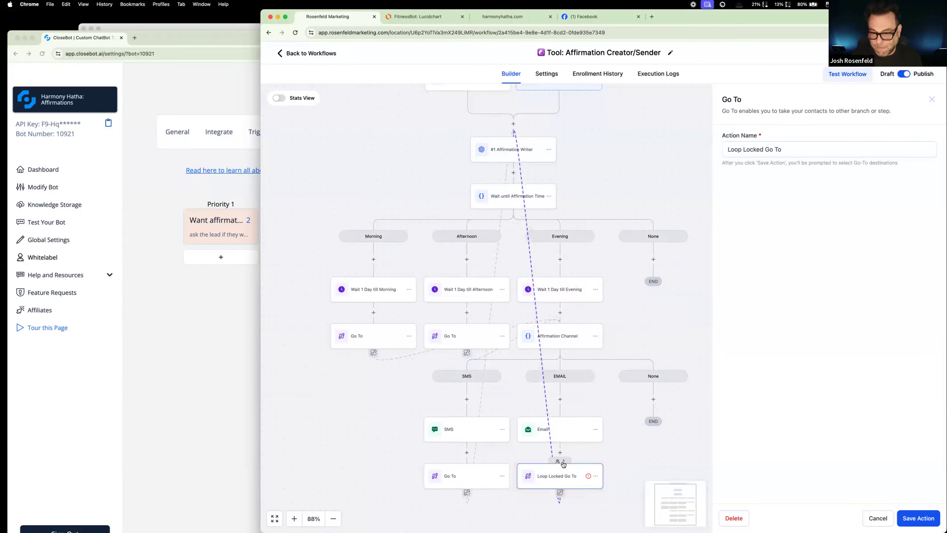
{"action": "left_click", "coordinate": [870, 516]}
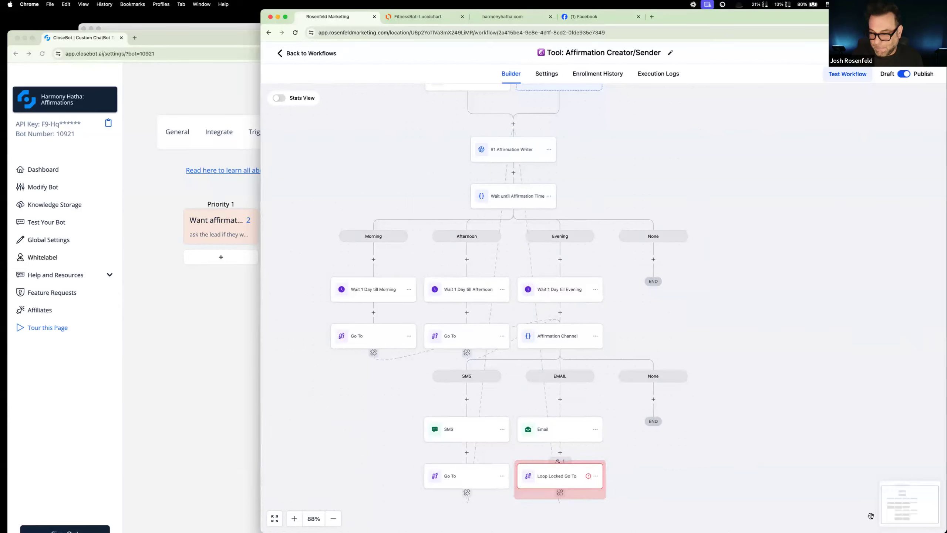
{"action": "left_click", "coordinate": [570, 472]}
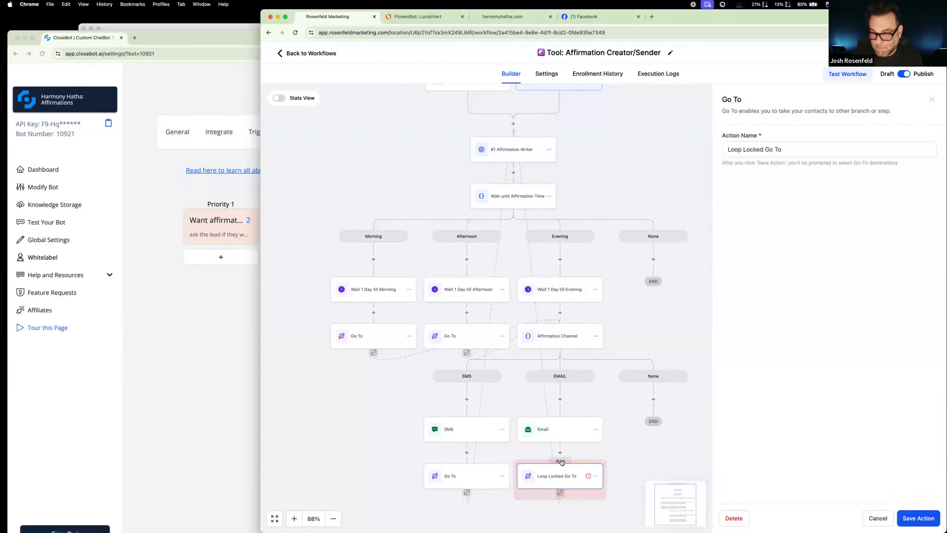
{"action": "left_click", "coordinate": [880, 519]}
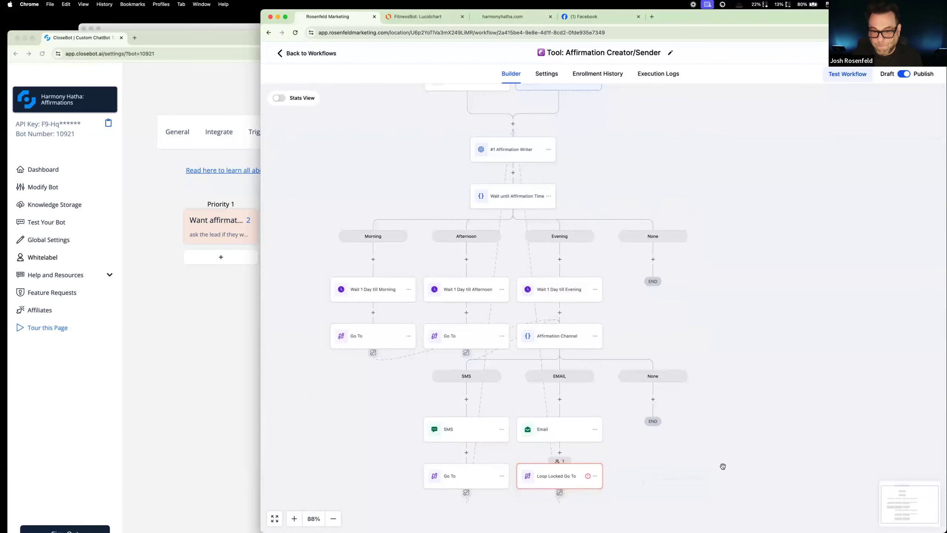
Step: Duplicate the Affirmation Creator/Sender workflow tab and return one copy to the workflow list
{"action": "key", "text": "super+w"}
{"action": "right_click", "coordinate": [169, 57]}
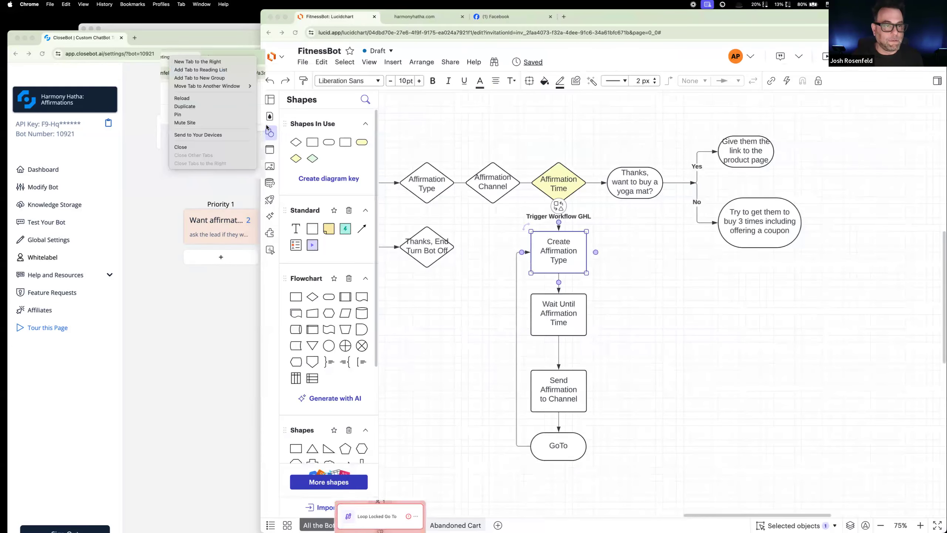
{"action": "left_click", "coordinate": [238, 107]}
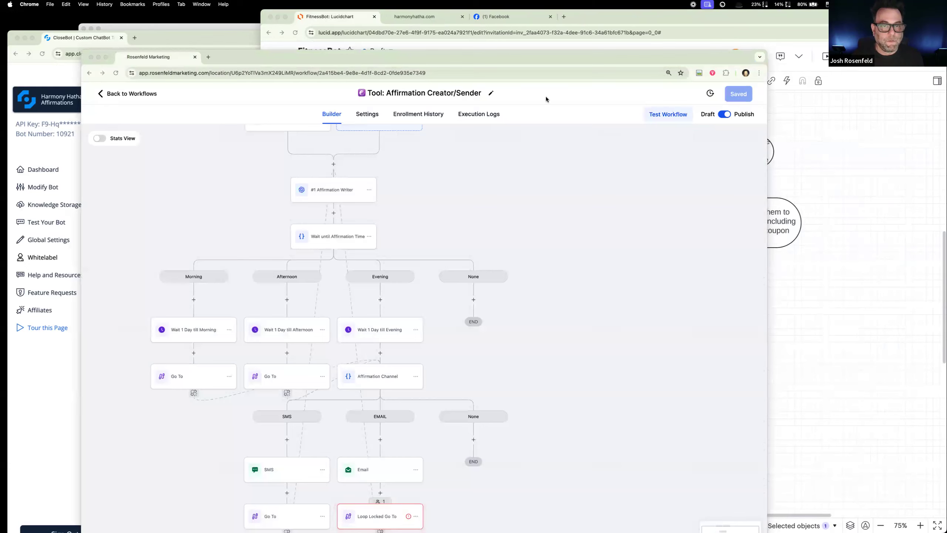
{"action": "left_click", "coordinate": [137, 94]}
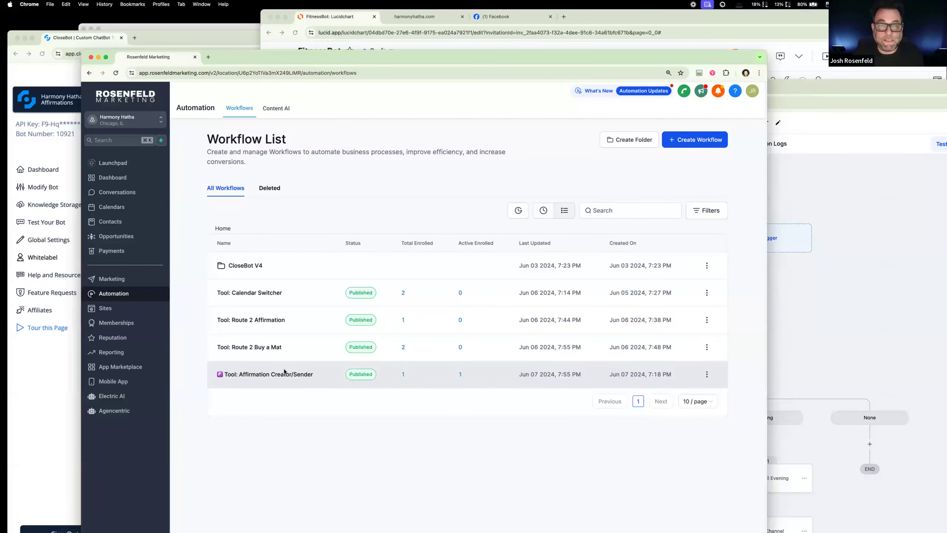
Step: Create a new workflow from scratch and name it Tool: SendBack2AffirmationWriter
{"action": "left_click", "coordinate": [704, 144]}
{"action": "left_click", "coordinate": [685, 173]}
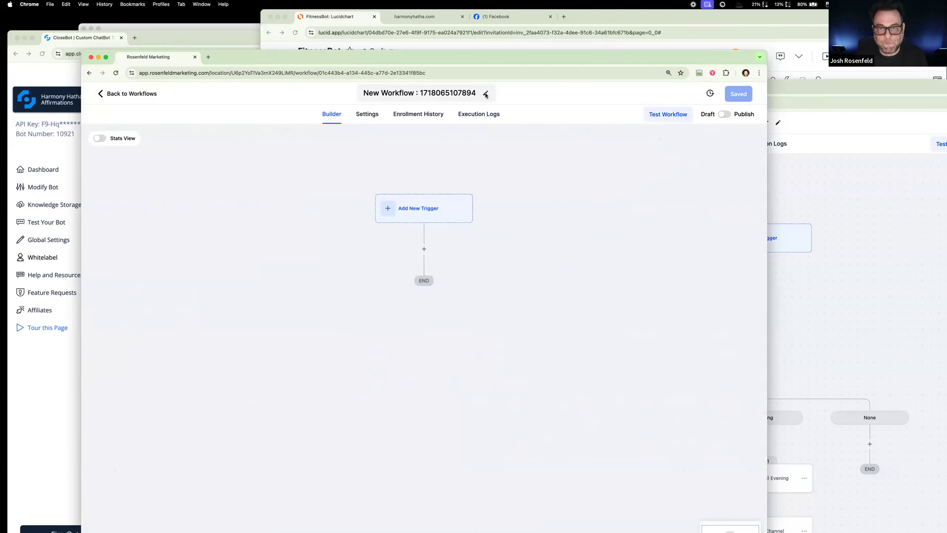
{"action": "left_click", "coordinate": [481, 94]}
{"action": "key", "text": "super+a"}
{"action": "type", "text": "Tool: Send"}
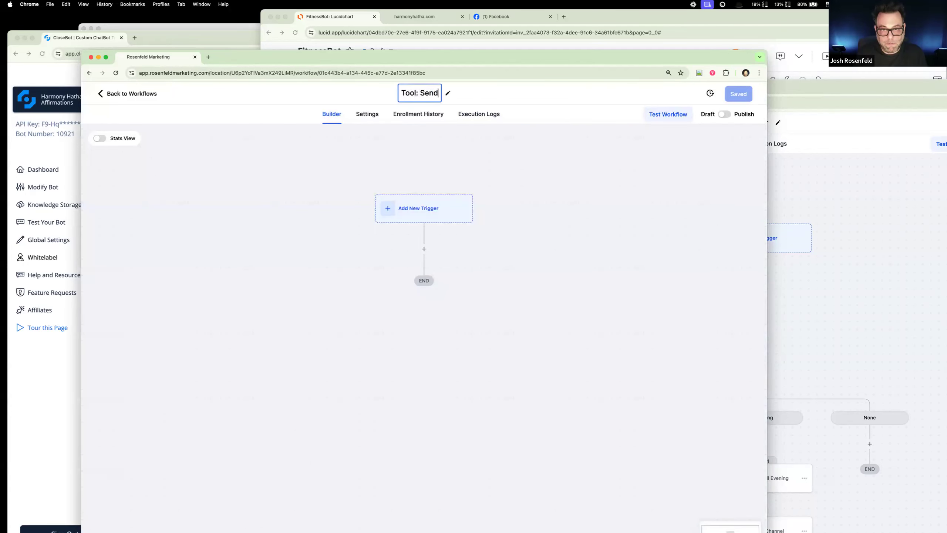
{"action": "type", "text": "Back2"}
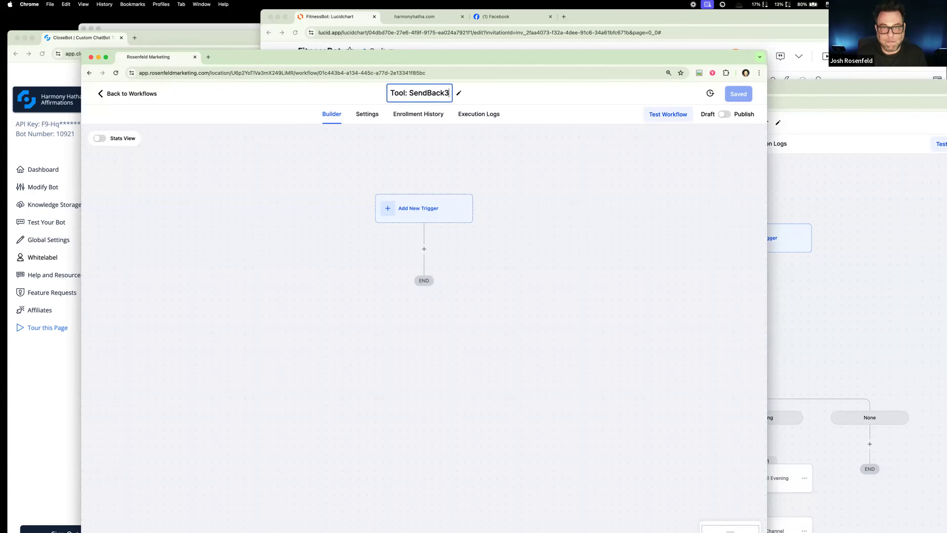
{"action": "type", "text": "AFFIR"}
{"action": "key", "text": "BackSpace"}
{"action": "key", "text": "BackSpace"}
{"action": "key", "text": "BackSpace"}
{"action": "key", "text": "BackSpace"}
{"action": "type", "text": "ffira"}
{"action": "key", "text": "BackSpace"}
{"action": "type", "text": "mationWriter"}
{"action": "key", "text": "Return"}
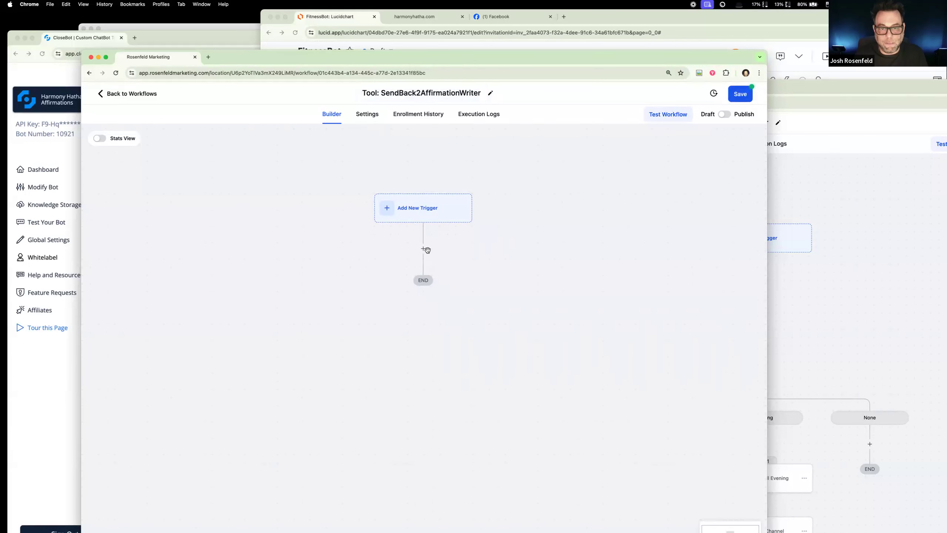
Step: Insert an Add to Workflow action in the new workflow and choose Tool: Affirmation Creator/Sender as its target workflow
{"action": "left_click", "coordinate": [423, 249]}
{"action": "type", "text": "go"}
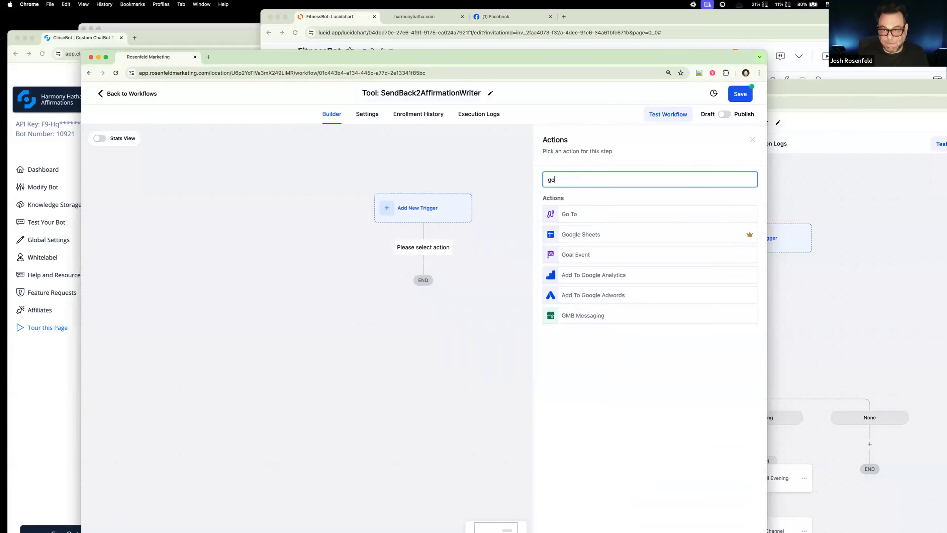
{"action": "key", "text": "BackSpace"}
{"action": "key", "text": "BackSpace"}
{"action": "type", "text": "add"}
{"action": "left_click", "coordinate": [599, 296]}
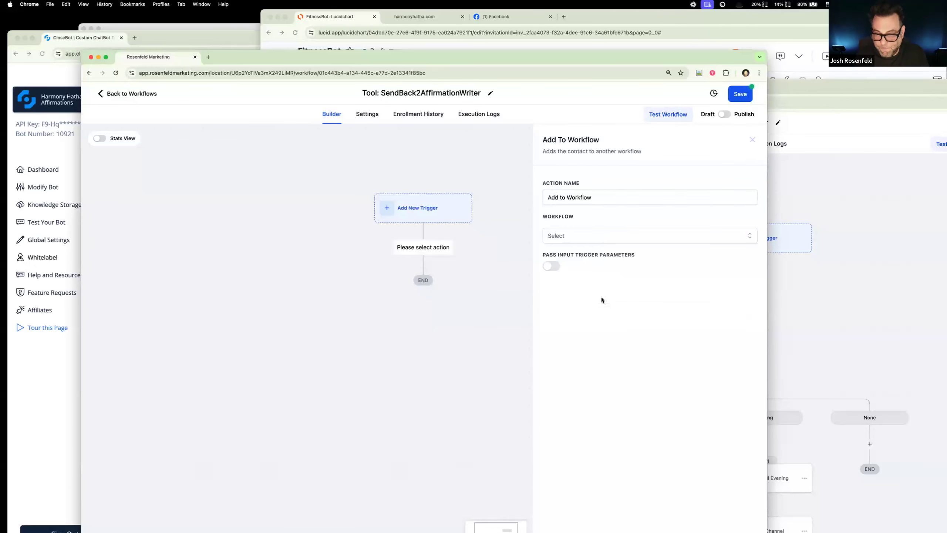
{"action": "left_click", "coordinate": [593, 233]}
{"action": "scroll", "coordinate": [606, 320], "scroll_direction": "down", "scroll_amount": 1}
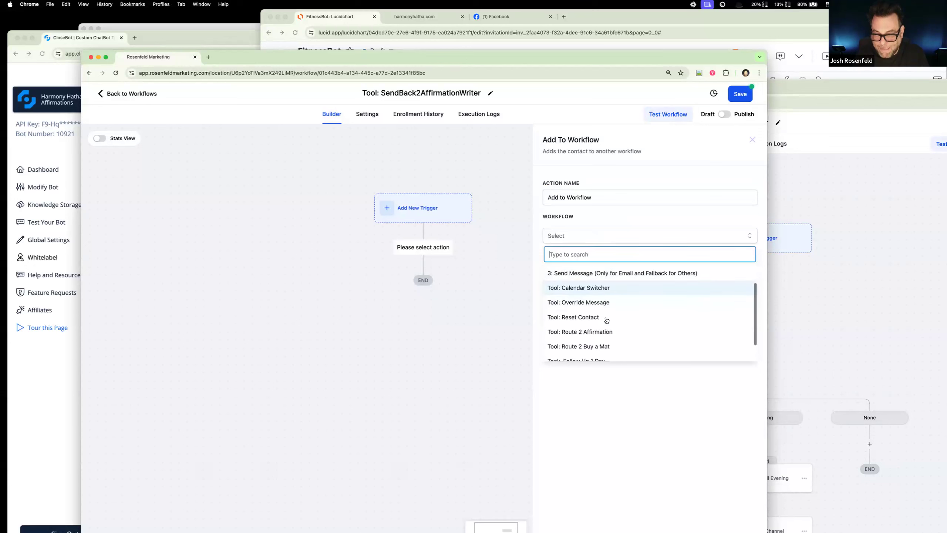
{"action": "scroll", "coordinate": [606, 320], "scroll_direction": "down", "scroll_amount": 1}
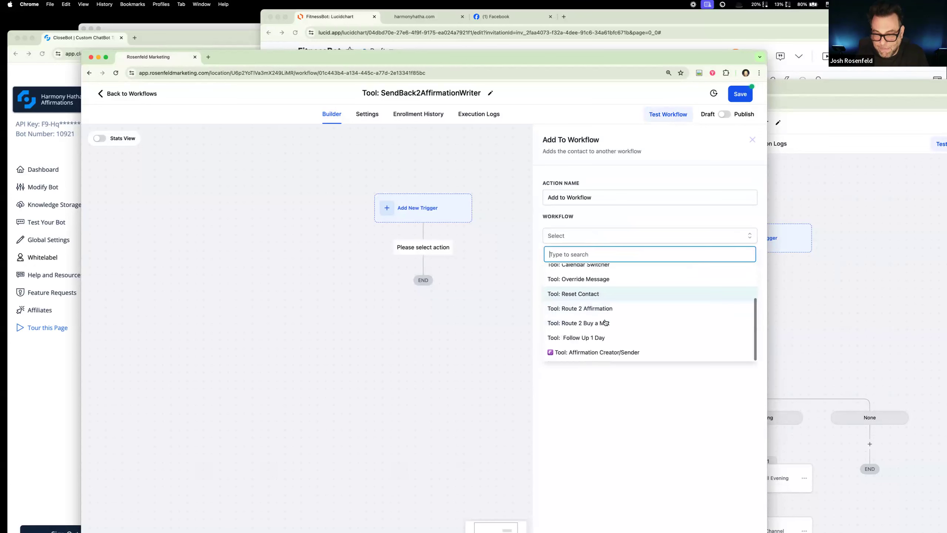
{"action": "left_click", "coordinate": [587, 356]}
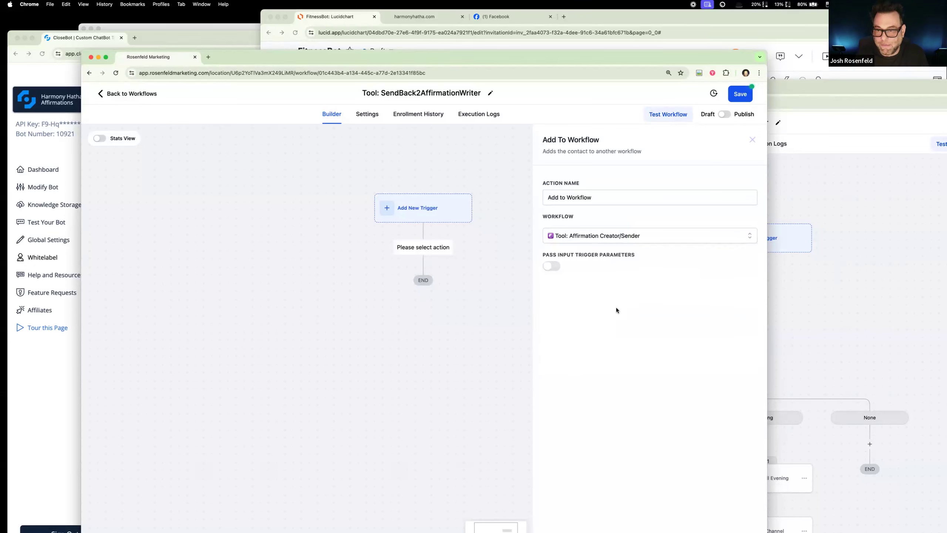
Step: Publish the SendBack2AffirmationWriter workflow and save it with its Add to Workflow action
{"action": "left_click", "coordinate": [727, 115]}
{"action": "left_click", "coordinate": [740, 95]}
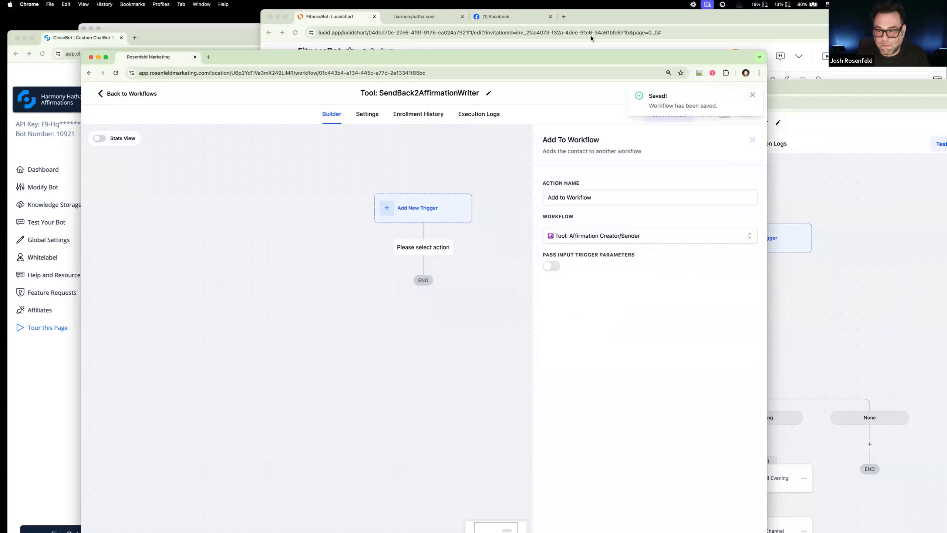
{"action": "double_click", "coordinate": [590, 55]}
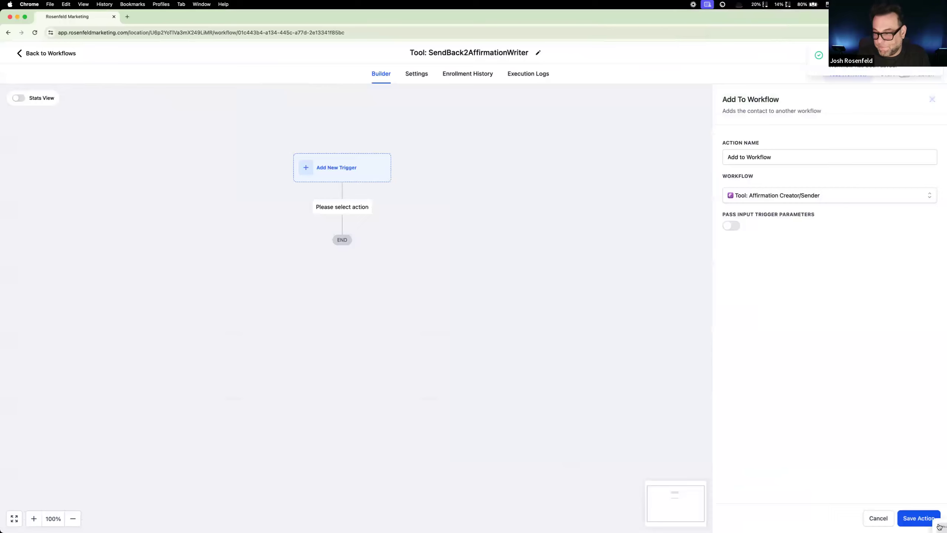
{"action": "left_click", "coordinate": [910, 519]}
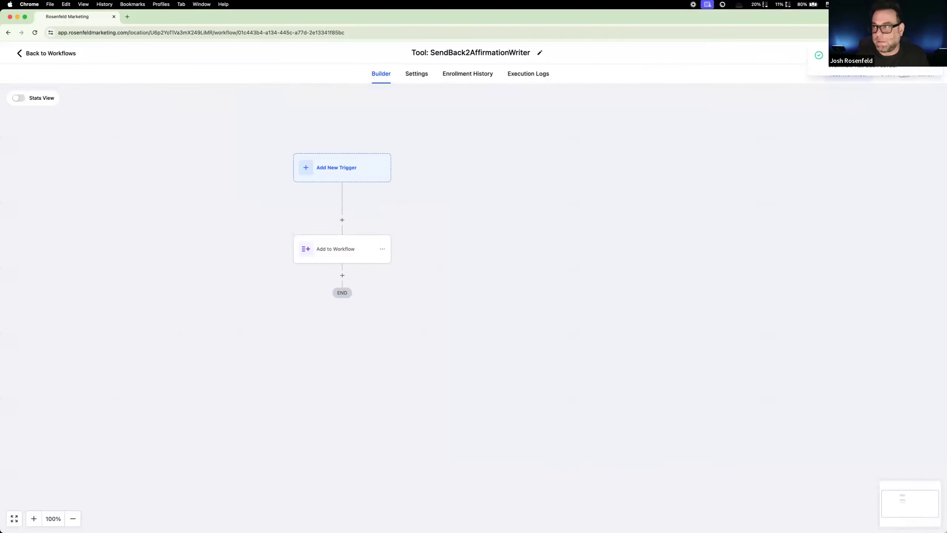
{"action": "left_click", "coordinate": [921, 53]}
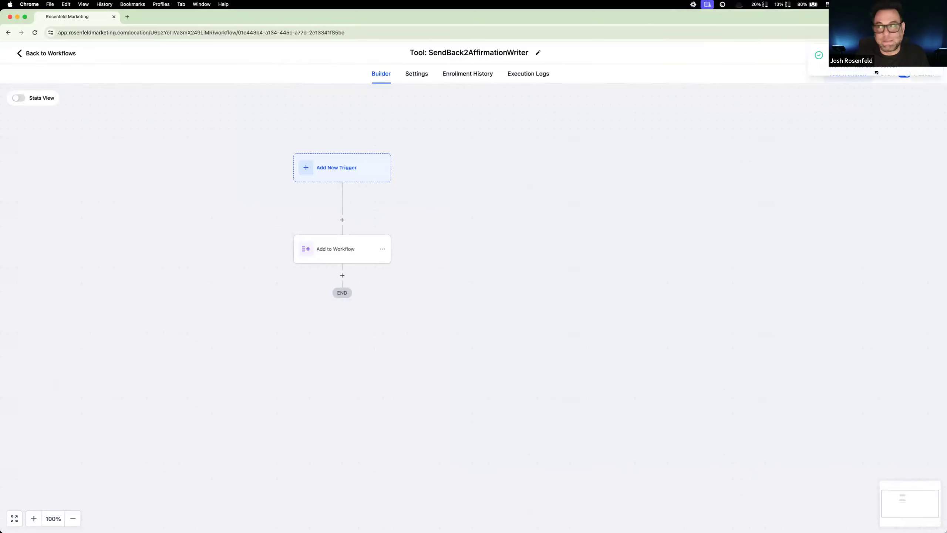
Step: Return to the workflow list and open the Tool: Affirmation Creator/Sender workflow at its SMS and EMAIL branches
{"action": "left_click", "coordinate": [52, 53]}
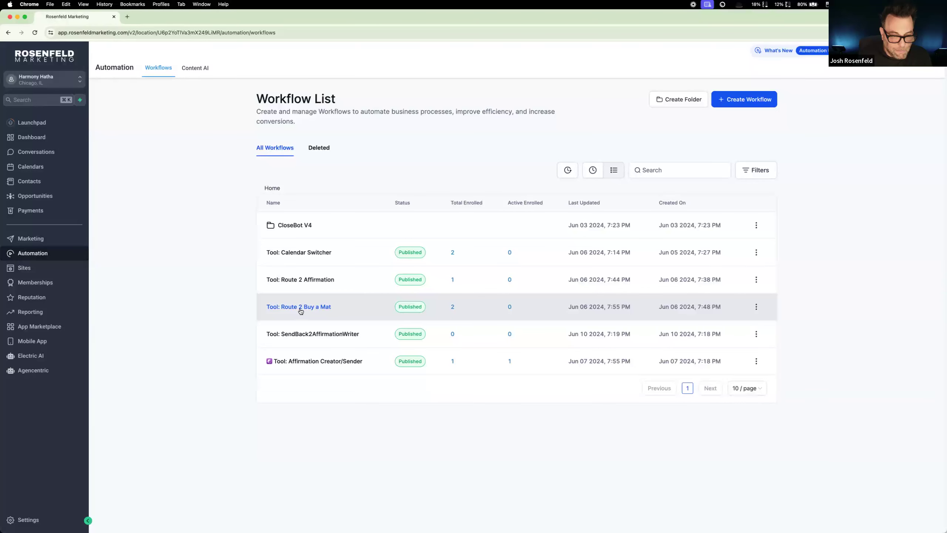
{"action": "left_click", "coordinate": [341, 362]}
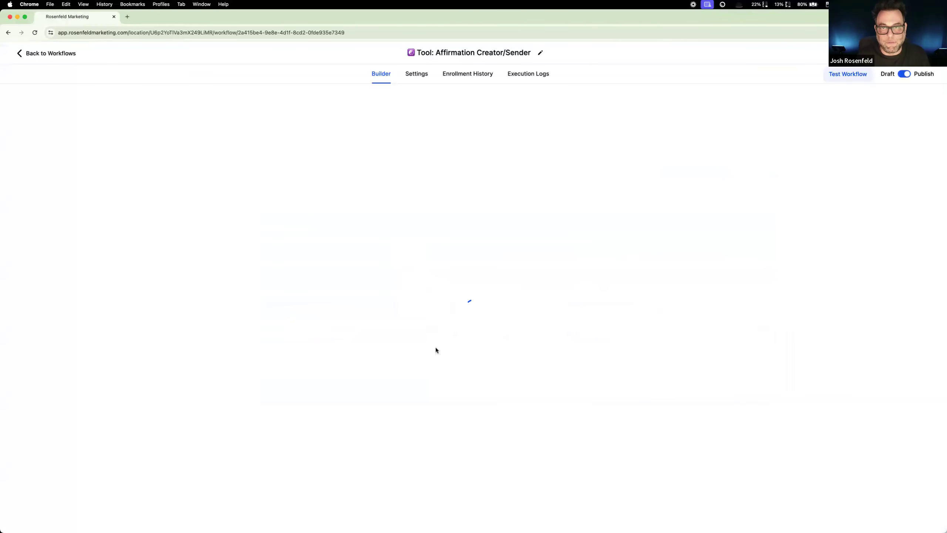
{"action": "scroll", "coordinate": [436, 350], "scroll_direction": "down", "scroll_amount": 6}
{"action": "scroll", "coordinate": [435, 350], "scroll_direction": "down", "scroll_amount": 2}
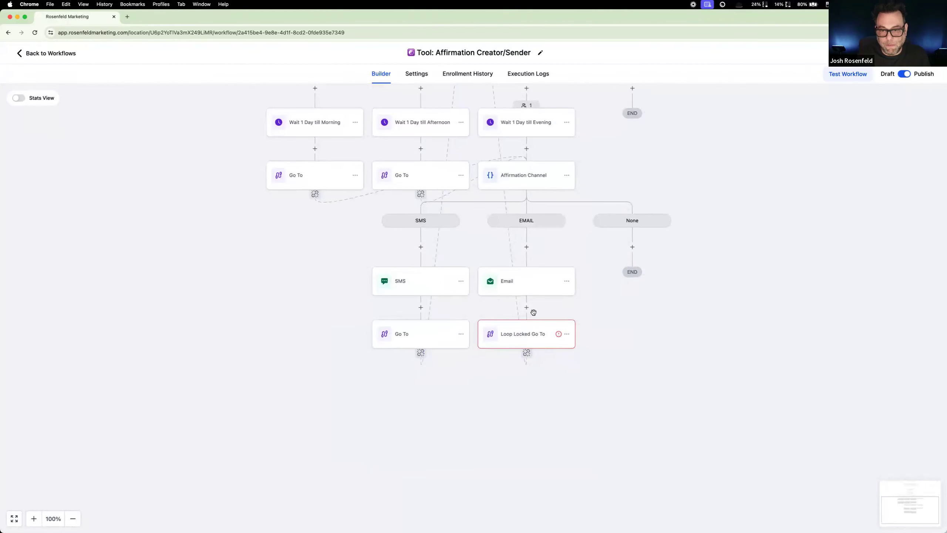
Step: Insert an Add to Workflow action after the Email action in the EMAIL branch, targeting Tool: SendBack2AffirmationWriter
{"action": "left_click", "coordinate": [523, 328]}
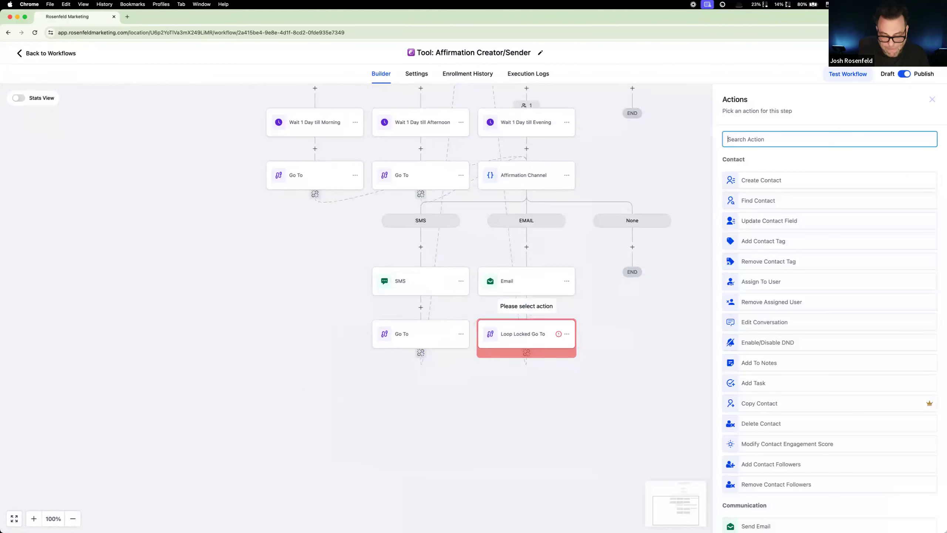
{"action": "type", "text": "add"}
{"action": "left_click", "coordinate": [821, 256]}
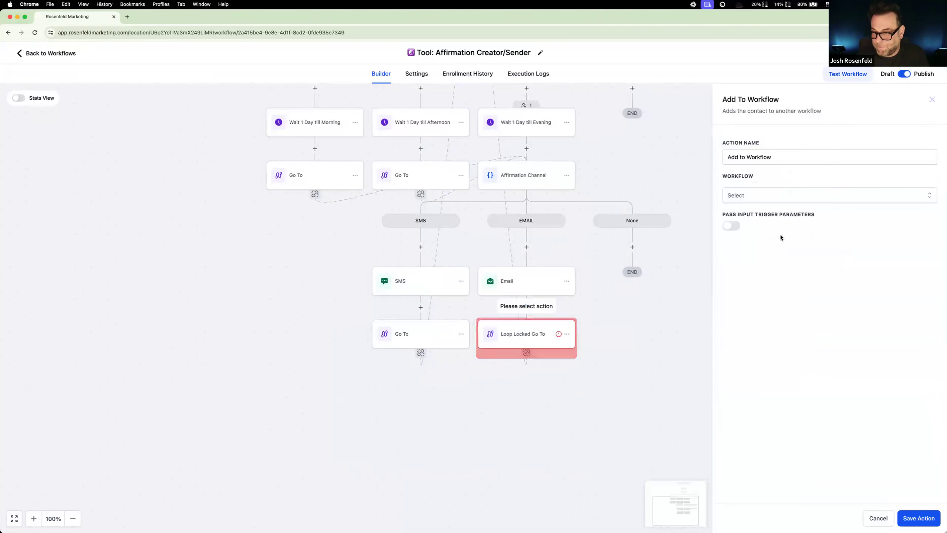
{"action": "left_click", "coordinate": [757, 196]}
{"action": "scroll", "coordinate": [778, 278], "scroll_direction": "down", "scroll_amount": 3}
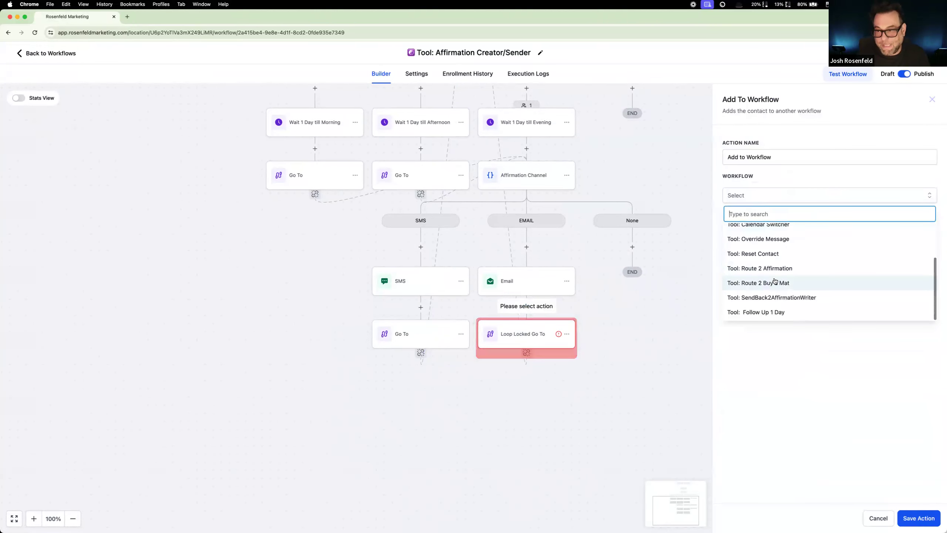
{"action": "left_click", "coordinate": [762, 296]}
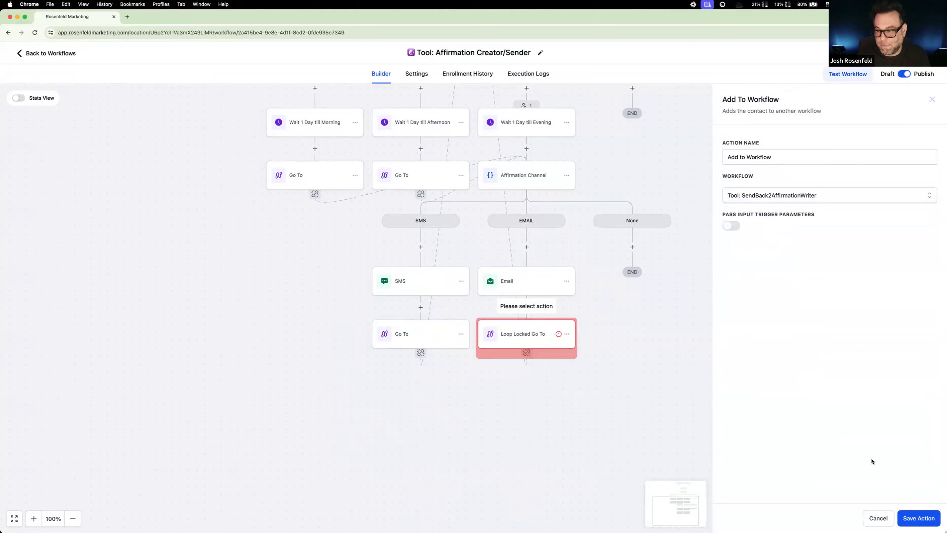
{"action": "left_click", "coordinate": [913, 517]}
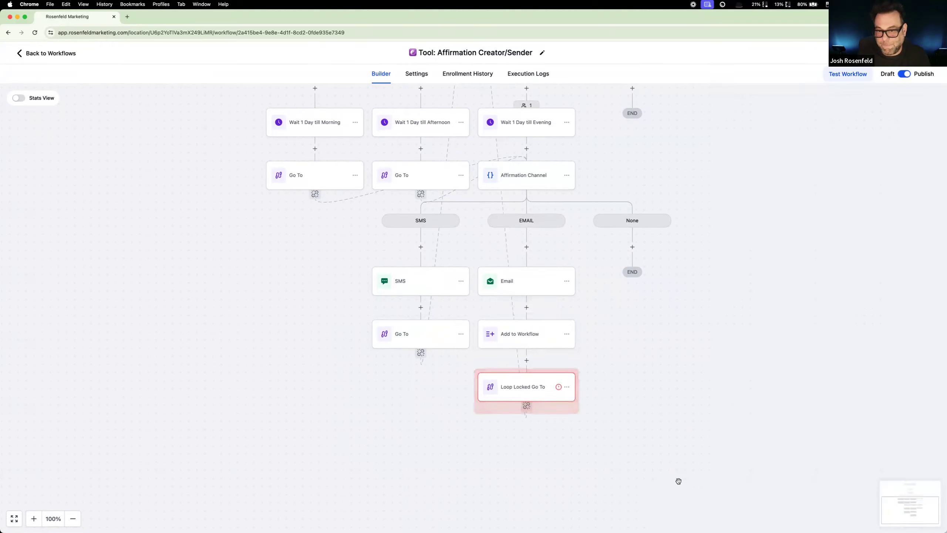
Step: Examine the Loop Locked Go To action's settings and the delete options of the Add to Workflow action above it
{"action": "left_click", "coordinate": [568, 386]}
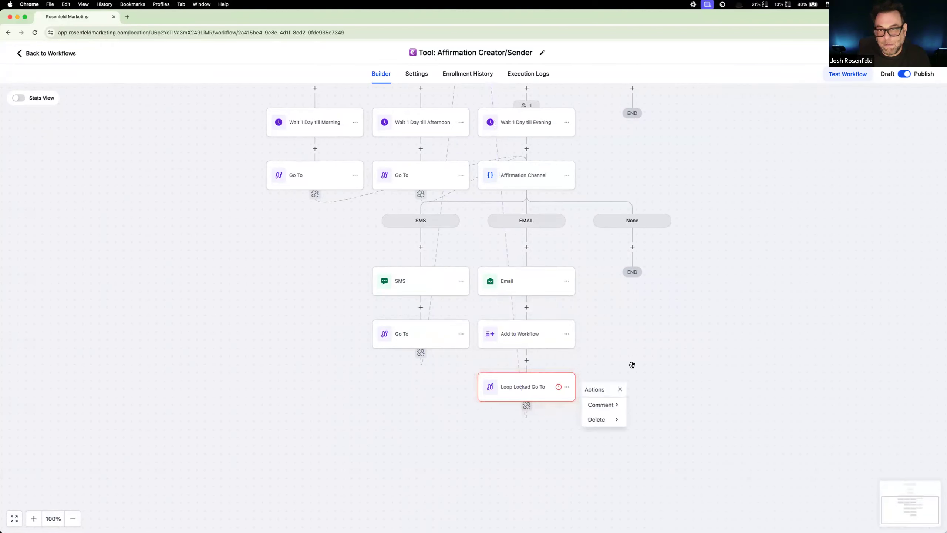
{"action": "left_click", "coordinate": [615, 369]}
{"action": "scroll", "coordinate": [594, 375], "scroll_direction": "up", "scroll_amount": 3}
{"action": "scroll", "coordinate": [539, 399], "scroll_direction": "up", "scroll_amount": 4}
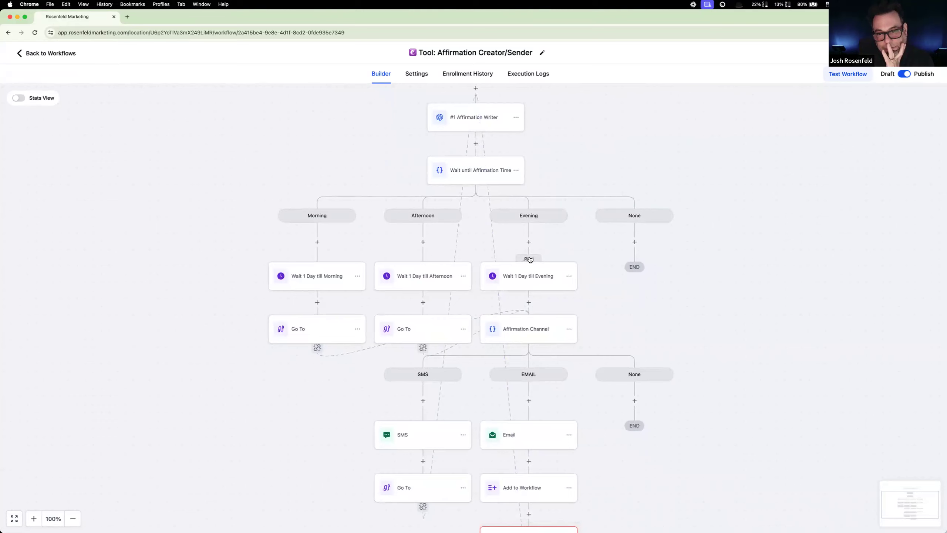
{"action": "scroll", "coordinate": [572, 326], "scroll_direction": "down", "scroll_amount": 3}
{"action": "scroll", "coordinate": [573, 327], "scroll_direction": "down", "scroll_amount": 4}
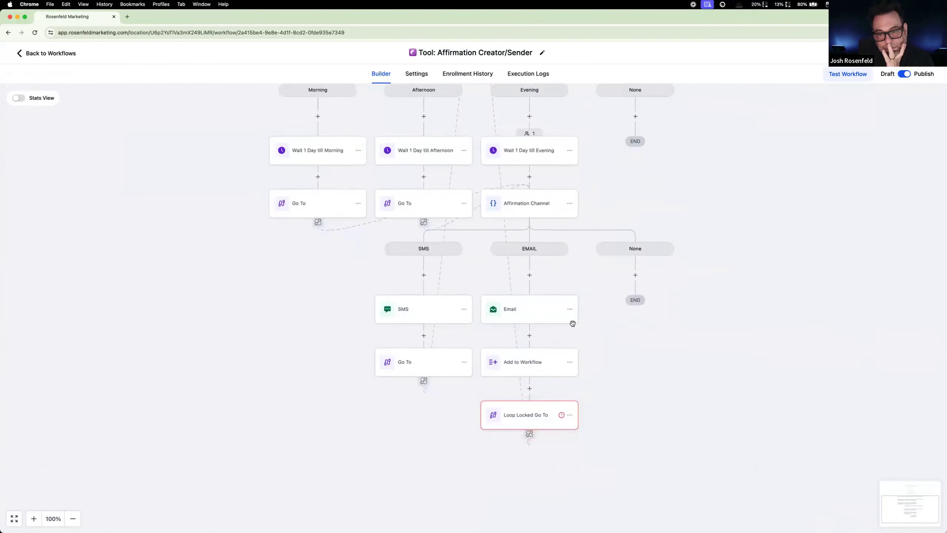
{"action": "left_click", "coordinate": [562, 353]}
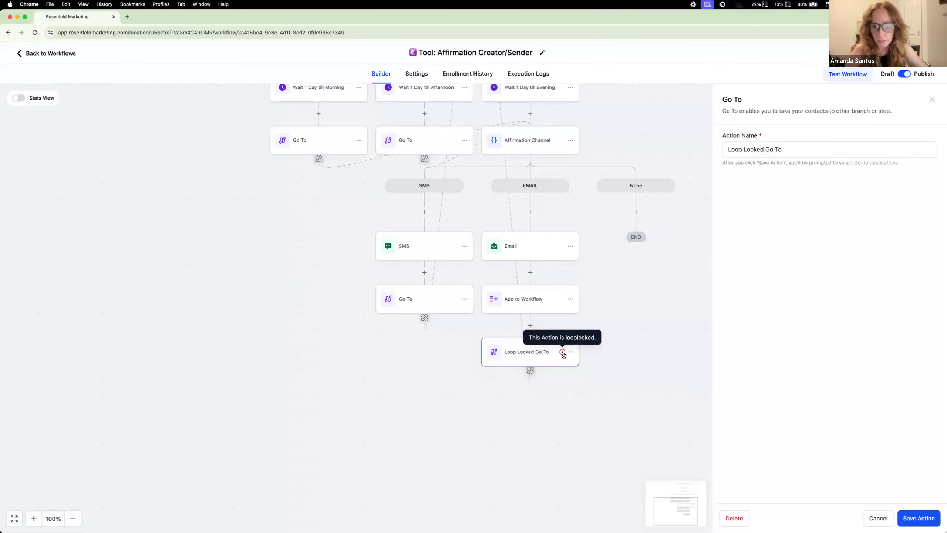
{"action": "left_click", "coordinate": [886, 522]}
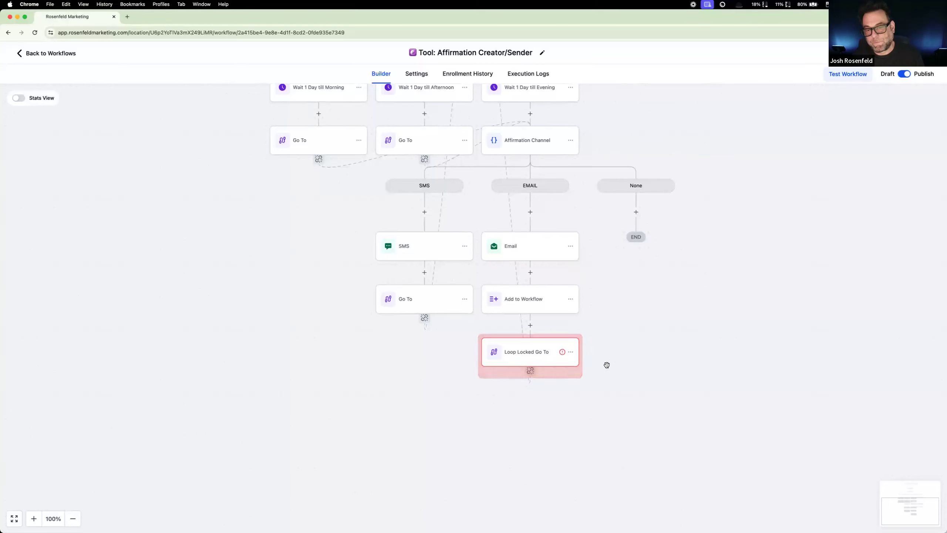
{"action": "left_click", "coordinate": [571, 299]}
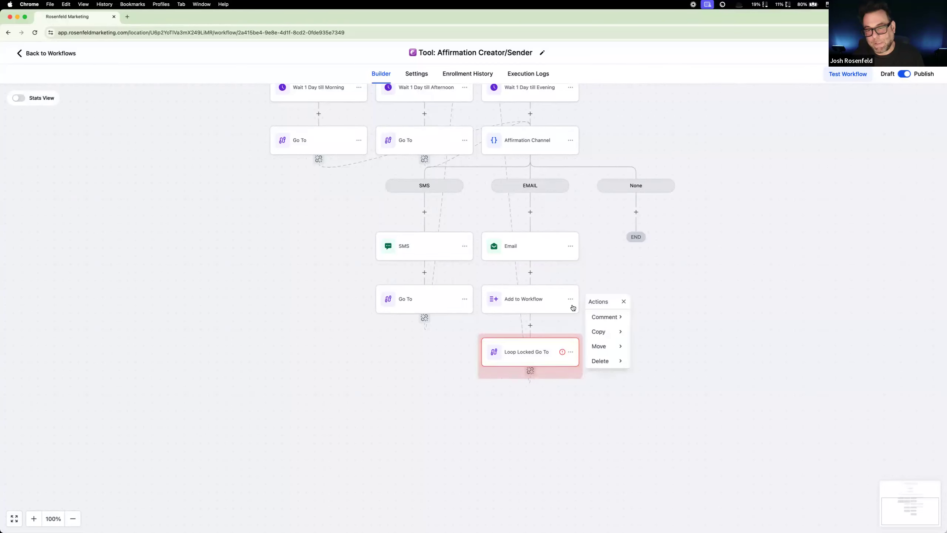
{"action": "mouse_move", "coordinate": [601, 360]}
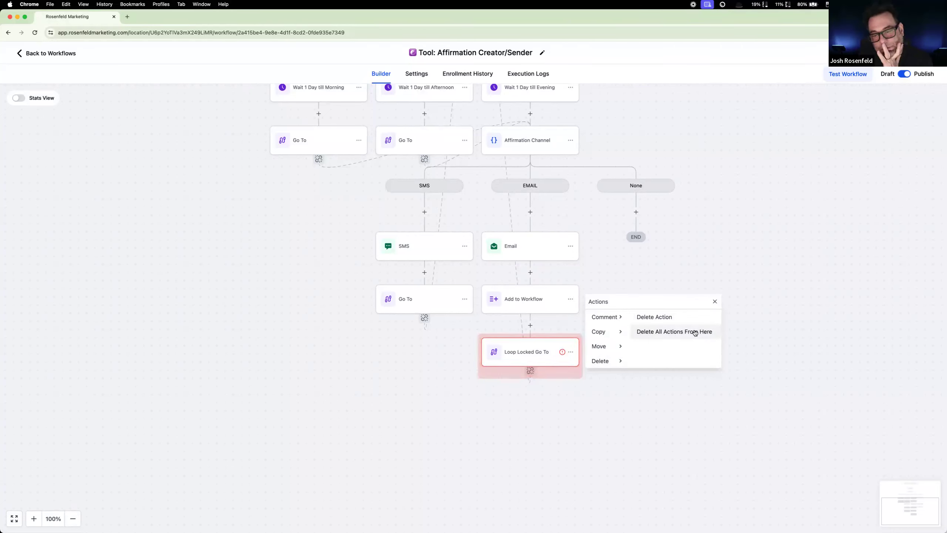
{"action": "left_click", "coordinate": [645, 402]}
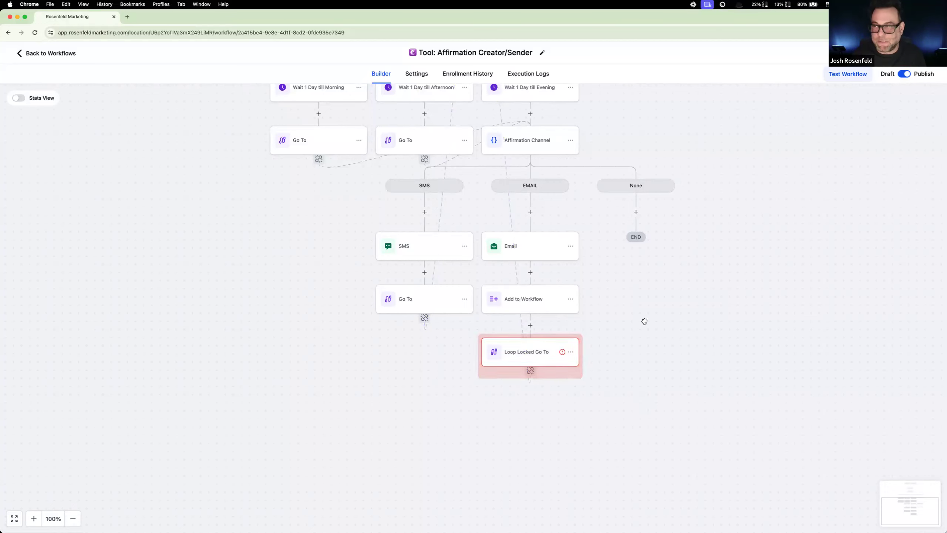
Step: Delete the Loop Locked Go To action at the end of the EMAIL branch
{"action": "left_click", "coordinate": [571, 352]}
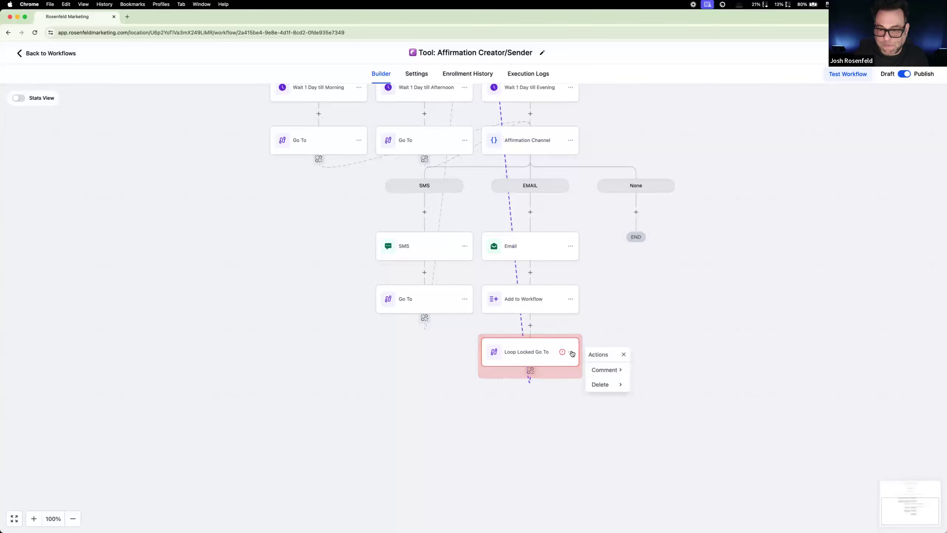
{"action": "mouse_move", "coordinate": [613, 385]}
{"action": "left_click", "coordinate": [658, 369]}
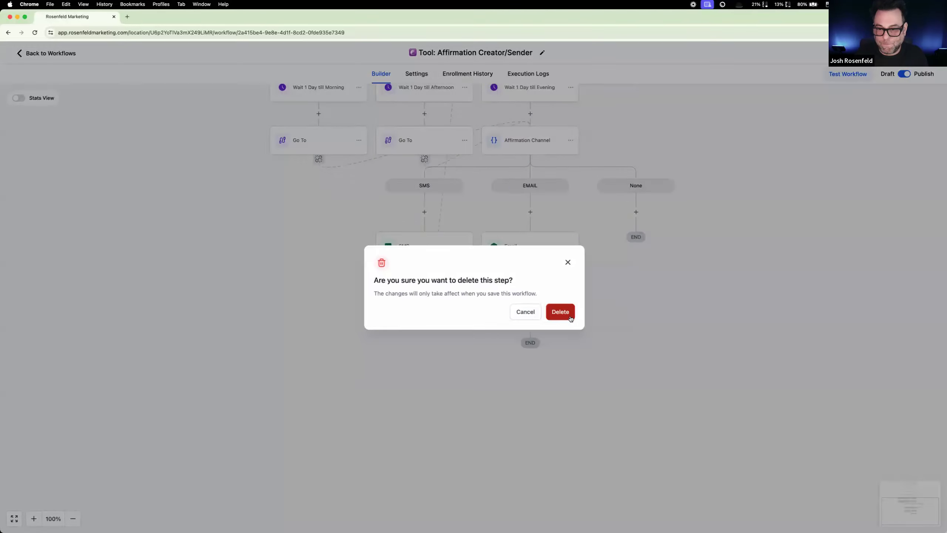
{"action": "left_click", "coordinate": [560, 311]}
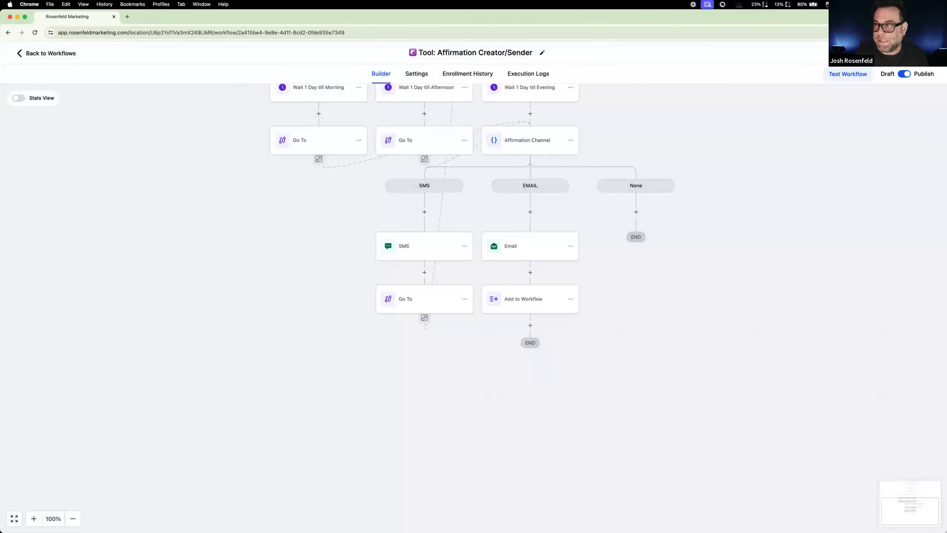
Step: Rename the EMAIL branch's Add to Workflow action as Add to SendBack Workflow and save the action
{"action": "left_click", "coordinate": [511, 310]}
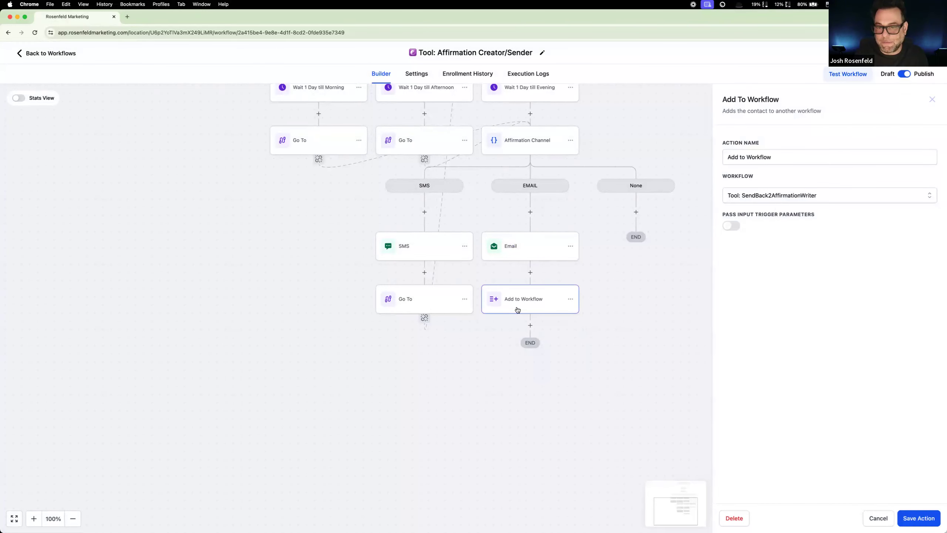
{"action": "left_click", "coordinate": [747, 156]}
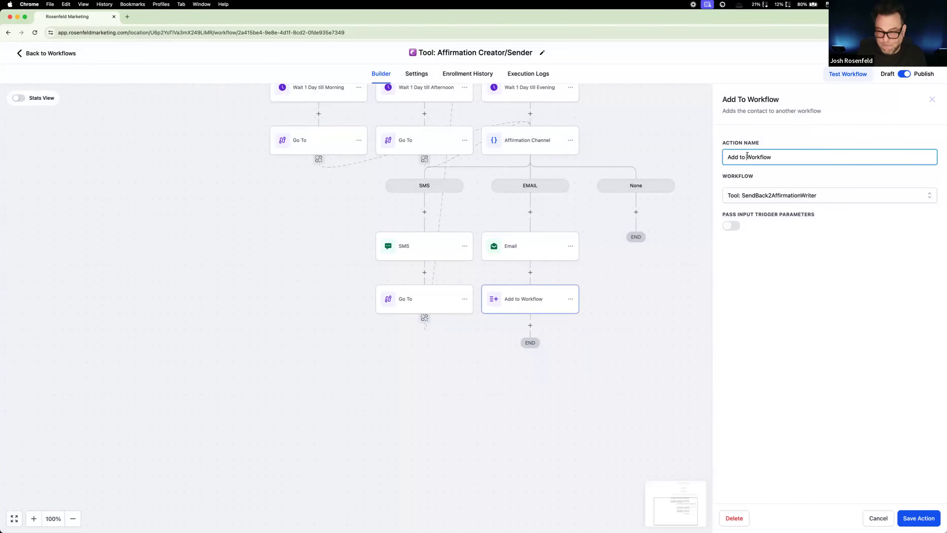
{"action": "type", "text": "Semd"}
{"action": "key", "text": "BackSpace"}
{"action": "key", "text": "BackSpace"}
{"action": "type", "text": "ndBack"}
{"action": "left_click", "coordinate": [913, 518]}
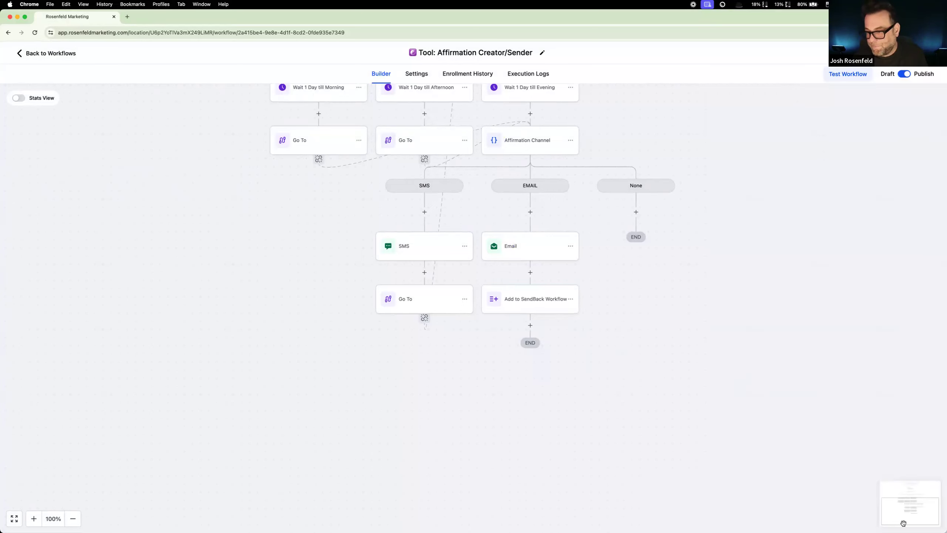
Step: Review the workflow from #1 Affirmation Writer through the time branches to the ends of the SMS and EMAIL branches
{"action": "scroll", "coordinate": [790, 431], "scroll_direction": "up", "scroll_amount": 1}
{"action": "scroll", "coordinate": [789, 432], "scroll_direction": "down", "scroll_amount": 1}
{"action": "scroll", "coordinate": [790, 431], "scroll_direction": "up", "scroll_amount": 5}
{"action": "scroll", "coordinate": [789, 431], "scroll_direction": "down", "scroll_amount": 5}
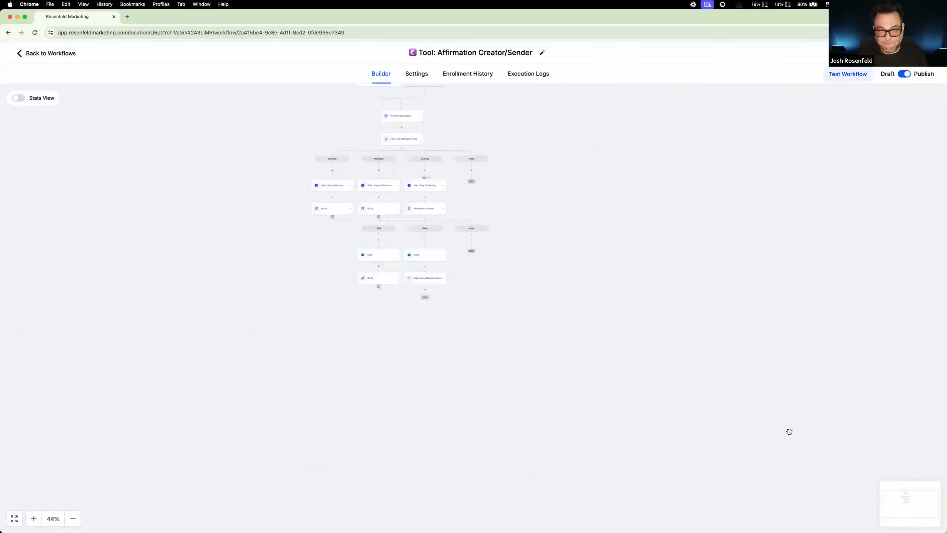
{"action": "scroll", "coordinate": [789, 432], "scroll_direction": "up", "scroll_amount": 7}
{"action": "scroll", "coordinate": [626, 383], "scroll_direction": "left", "scroll_amount": 10}
{"action": "scroll", "coordinate": [626, 383], "scroll_direction": "up", "scroll_amount": 5}
{"action": "scroll", "coordinate": [626, 383], "scroll_direction": "down", "scroll_amount": 3}
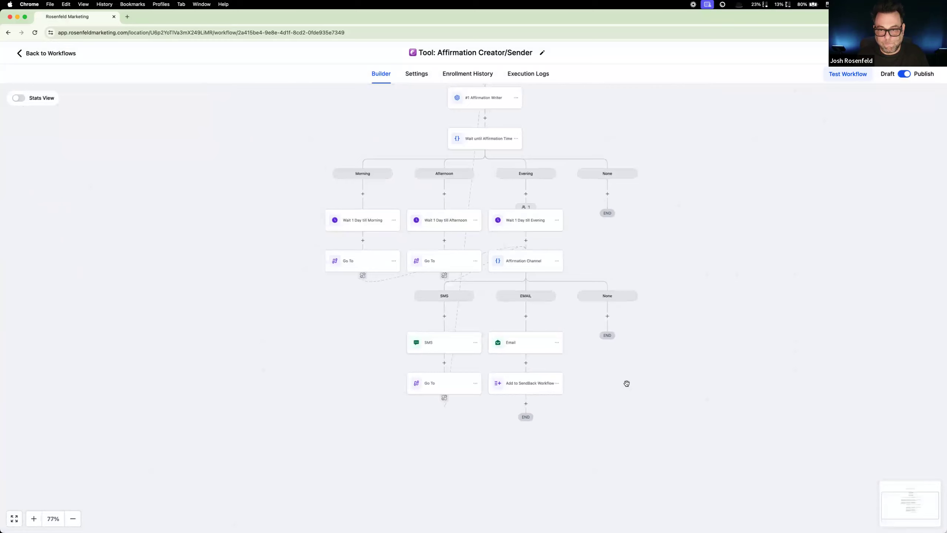
{"action": "scroll", "coordinate": [733, 182], "scroll_direction": "up", "scroll_amount": 1}
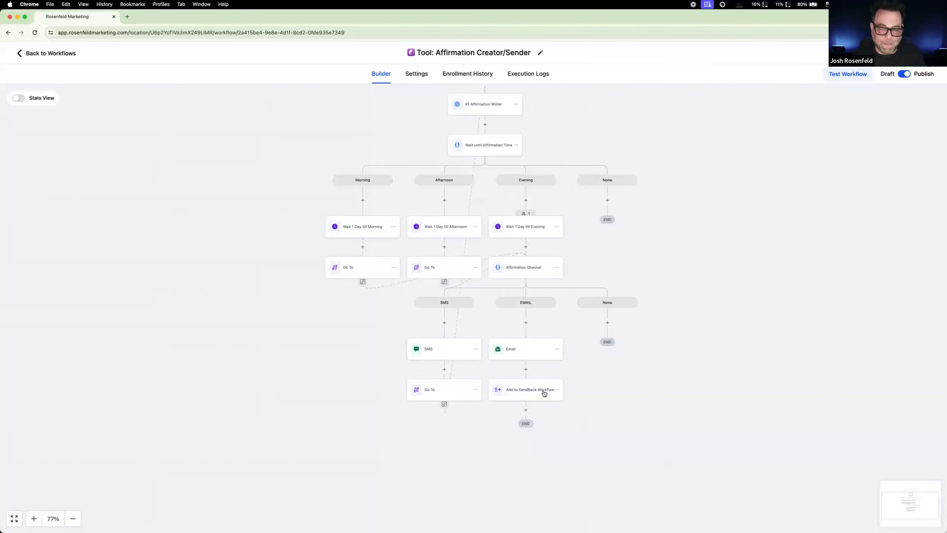
{"action": "scroll", "coordinate": [540, 397], "scroll_direction": "up", "scroll_amount": 2}
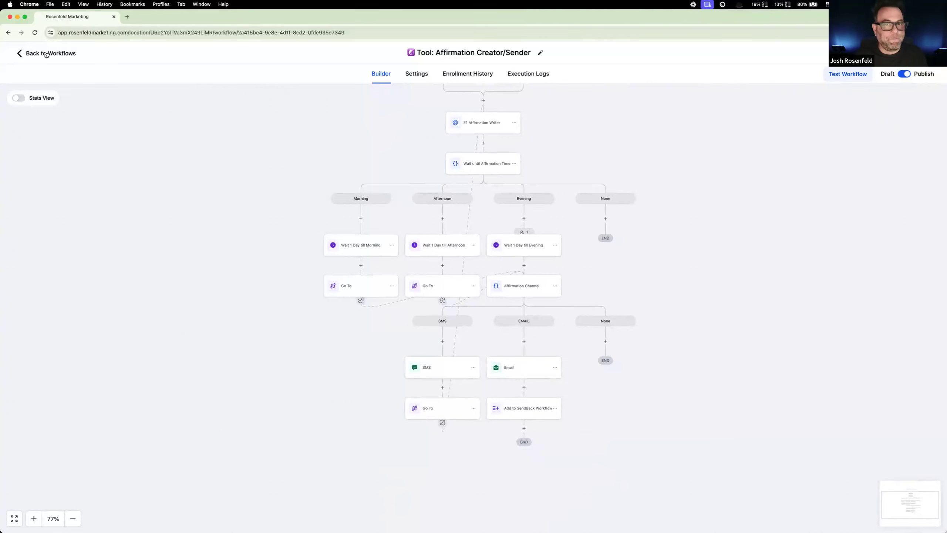
Step: Switch to the FitnessBot flowchart in Lucidchart and compare its Trigger Workflow GHL loop with the action order in the Affirmation Creator/Sender workflow
{"action": "double_click", "coordinate": [635, 15]}
{"action": "mouse_move", "coordinate": [420, 110]}
{"action": "left_mouse_down"}
{"action": "mouse_move", "coordinate": [442, 100]}
{"action": "mouse_move", "coordinate": [426, 105]}
{"action": "left_mouse_up"}
{"action": "left_click", "coordinate": [615, 20]}
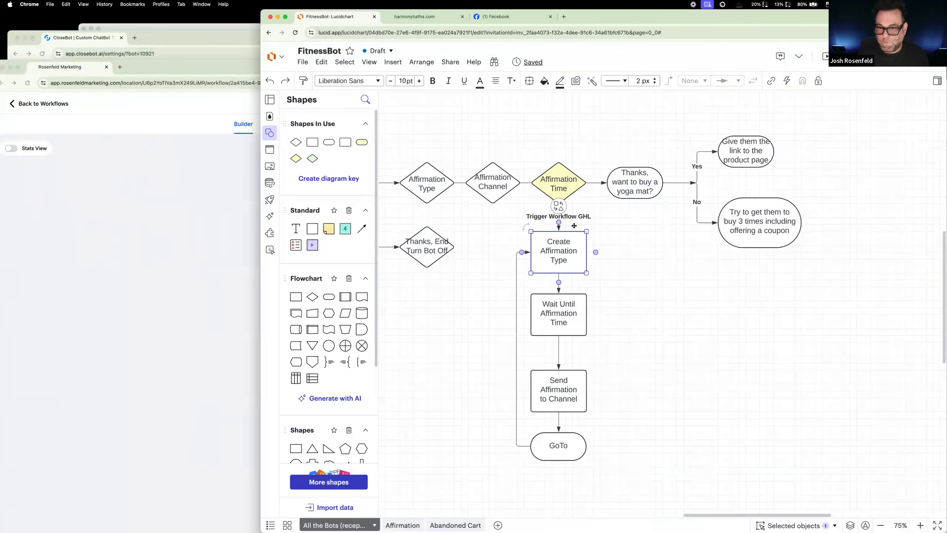
{"action": "left_click_drag", "start_coordinate": [622, 223], "coordinate": [499, 447]}
{"action": "left_click", "coordinate": [194, 289]}
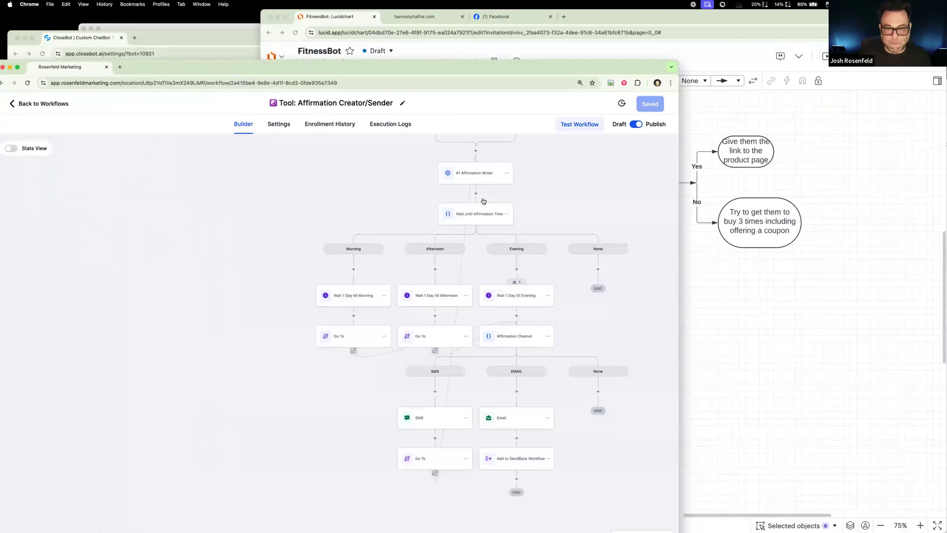
{"action": "left_click", "coordinate": [475, 173]}
{"action": "left_click", "coordinate": [664, 149]}
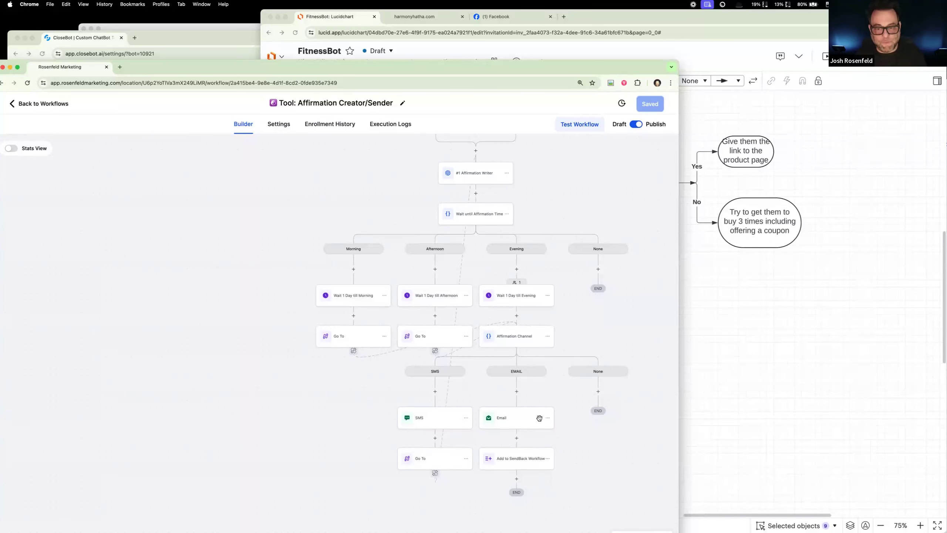
{"action": "scroll", "coordinate": [378, 418], "scroll_direction": "down", "scroll_amount": 1}
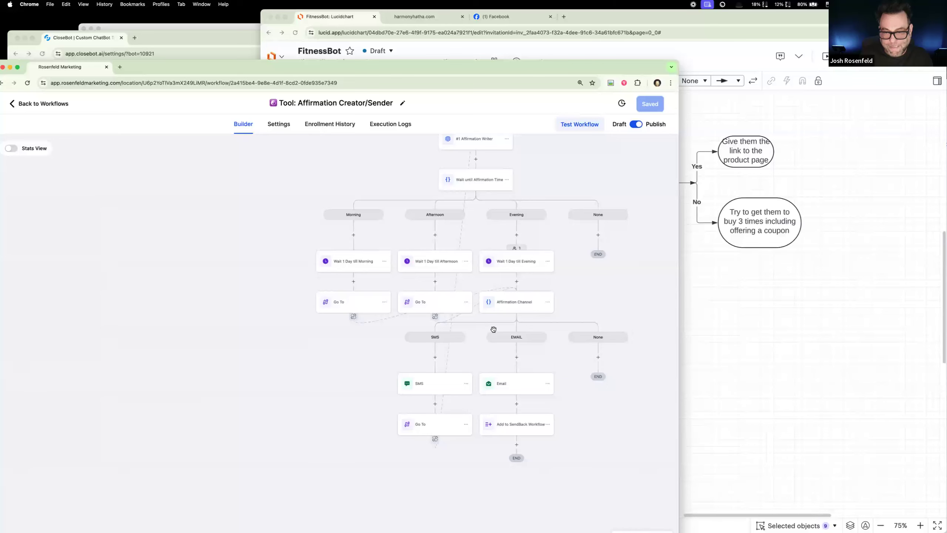
{"action": "scroll", "coordinate": [507, 351], "scroll_direction": "up", "scroll_amount": 2}
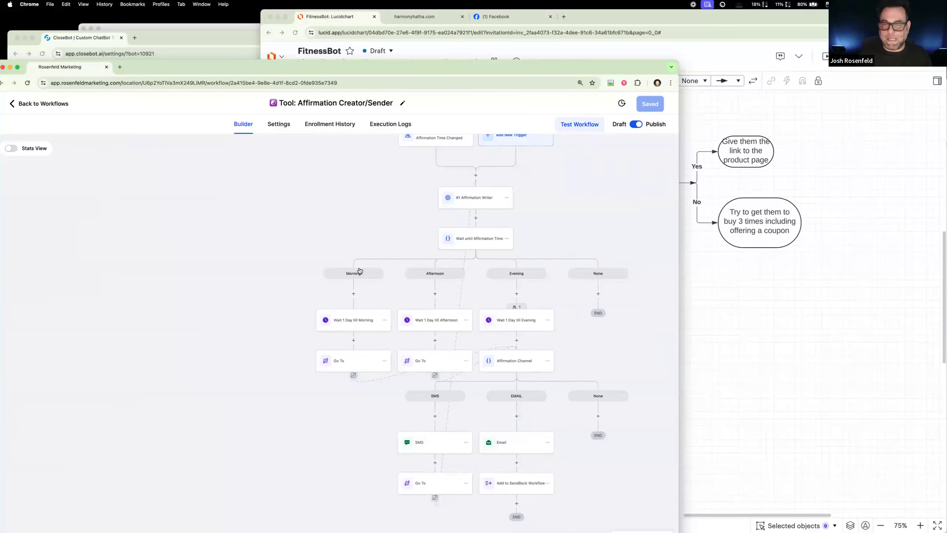
{"action": "scroll", "coordinate": [359, 269], "scroll_direction": "up", "scroll_amount": 2}
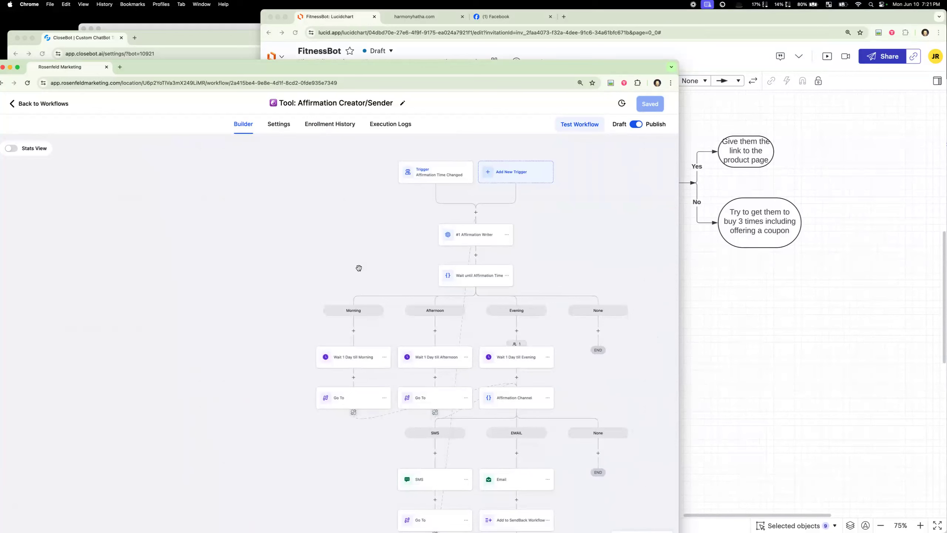
Step: Move the #1 Affirmation Writer action between Wait 1 Day till Evening and Affirmation Channel in the Evening branch
{"action": "left_click", "coordinate": [507, 275]}
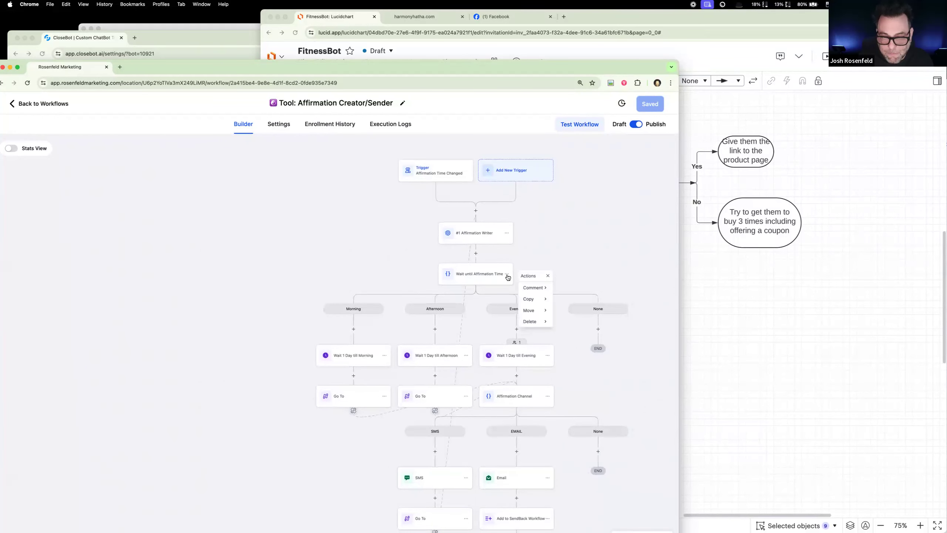
{"action": "left_click", "coordinate": [507, 236]}
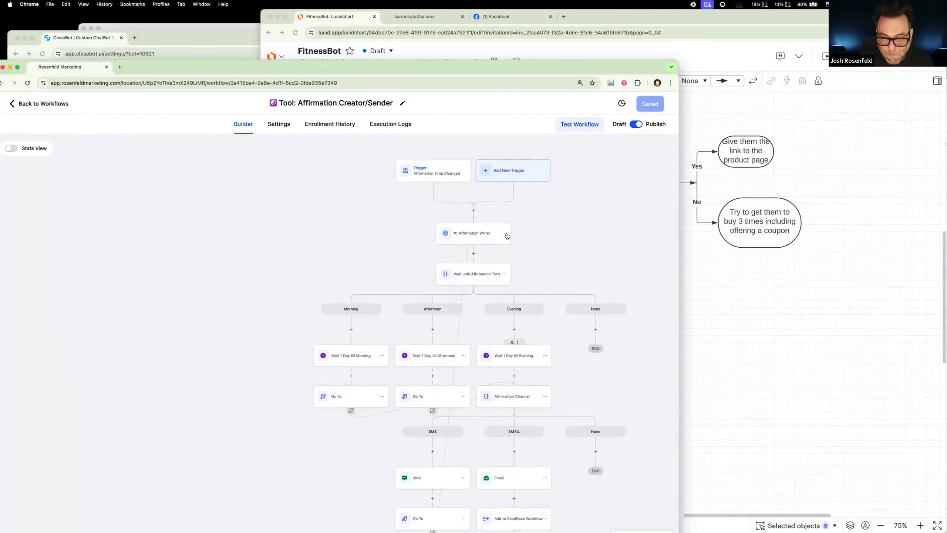
{"action": "left_click", "coordinate": [505, 234]}
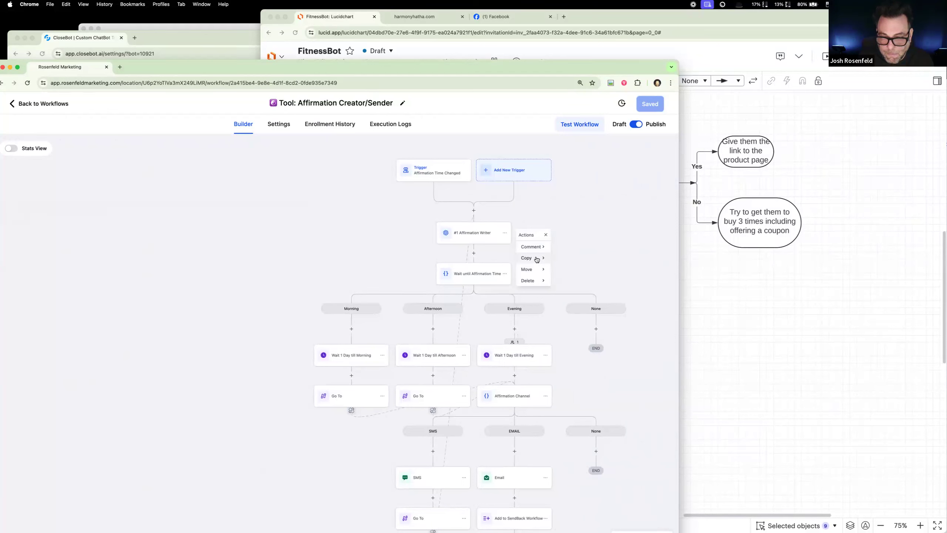
{"action": "left_click", "coordinate": [537, 269]}
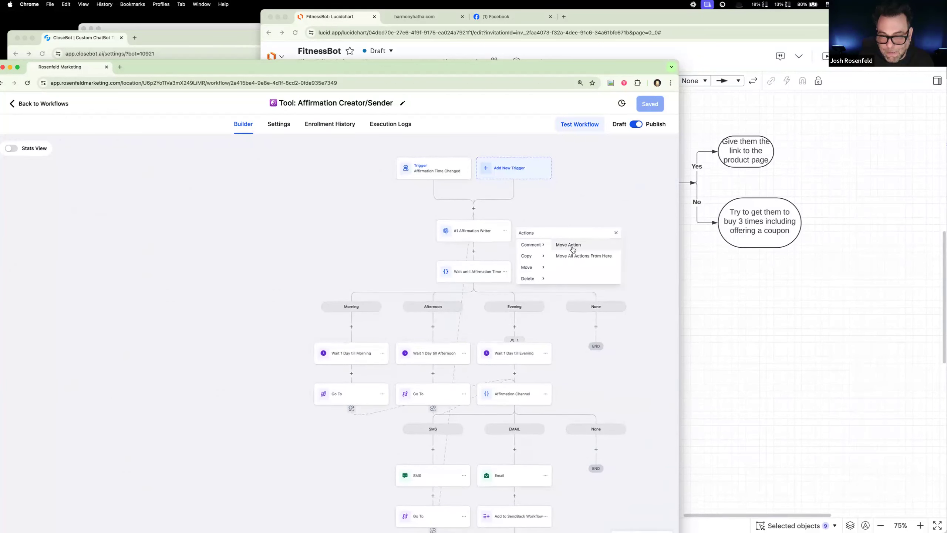
{"action": "left_click", "coordinate": [573, 249]}
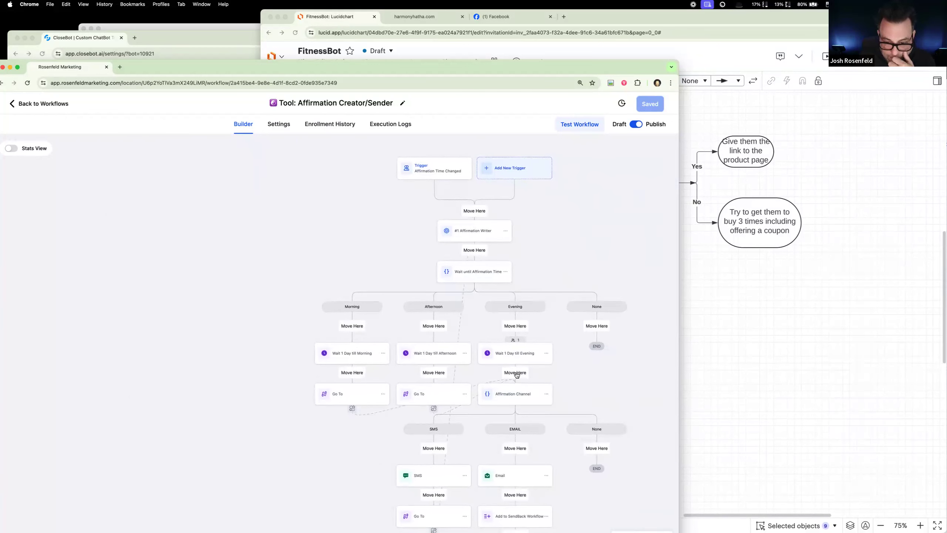
{"action": "left_click", "coordinate": [515, 372]}
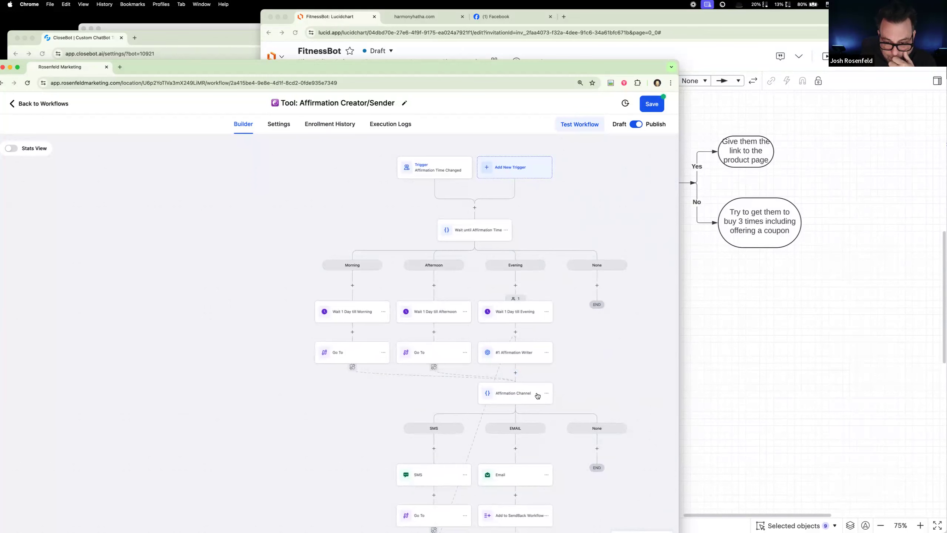
Step: Try to redirect the Afternoon branch's Go To action to #1 Affirmation Writer by re-saving the action
{"action": "left_click", "coordinate": [442, 356]}
{"action": "left_click_drag", "start_coordinate": [590, 66], "coordinate": [603, 18]}
{"action": "left_click", "coordinate": [664, 520]}
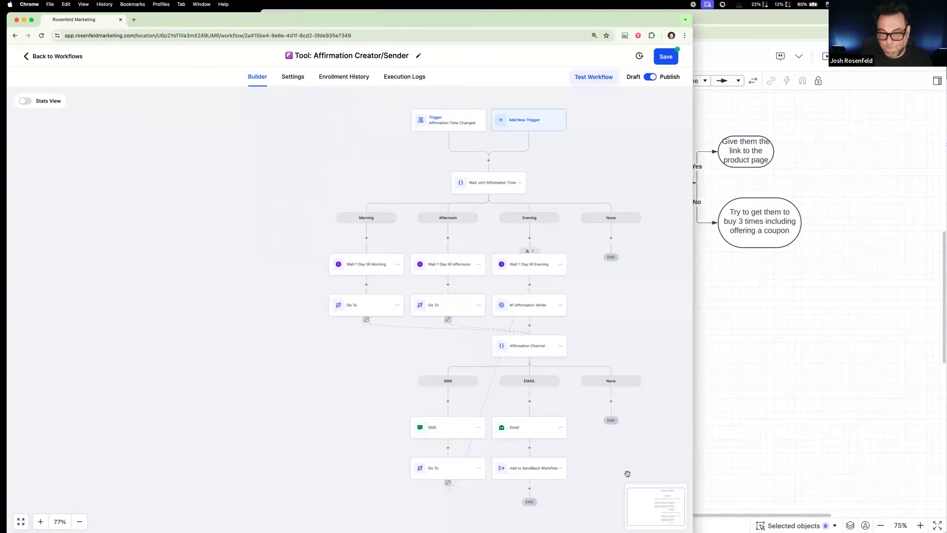
{"action": "left_click", "coordinate": [536, 306]}
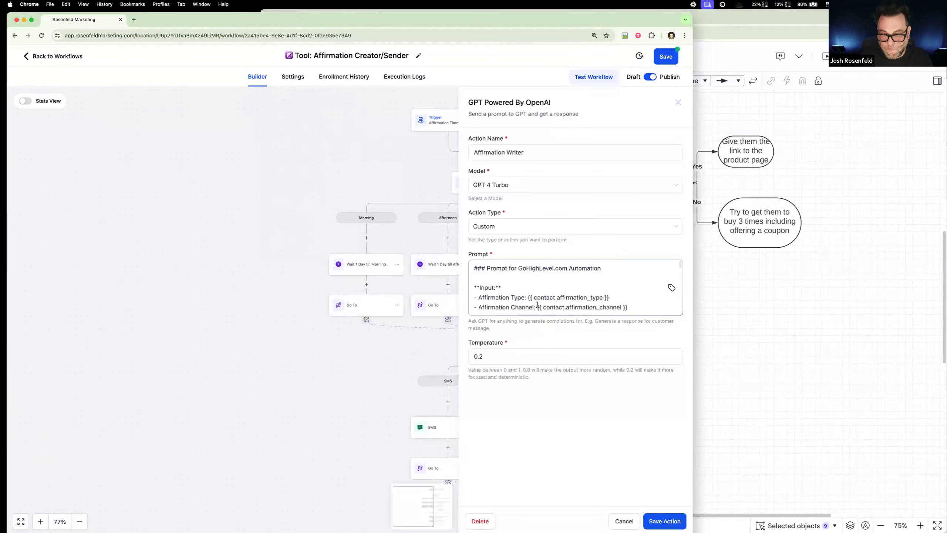
{"action": "left_click", "coordinate": [664, 520]}
{"action": "left_click", "coordinate": [465, 312]}
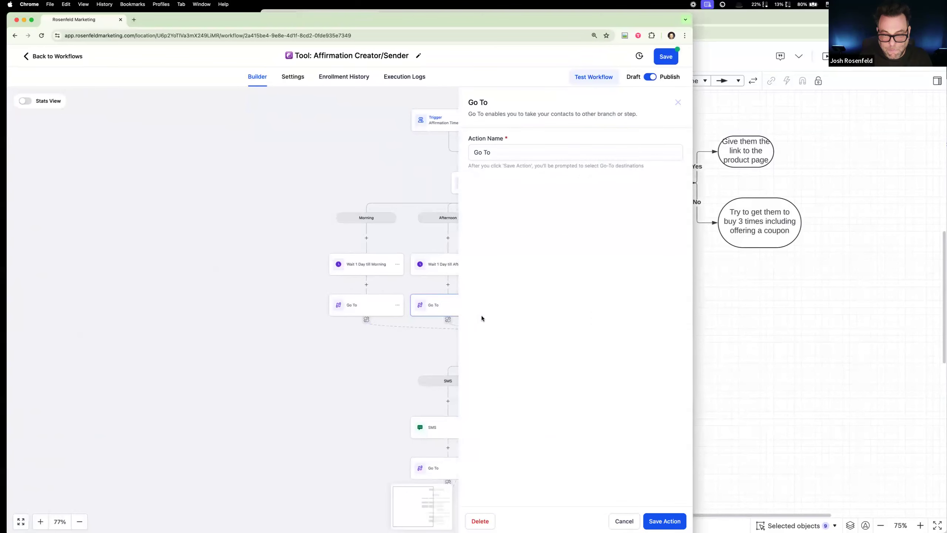
{"action": "left_click", "coordinate": [664, 521]}
Step: Disconnect the Morning branch's Go To from Affirmation Channel and reconnect it to #1 Affirmation Writer in the Evening branch
{"action": "left_click", "coordinate": [383, 306]}
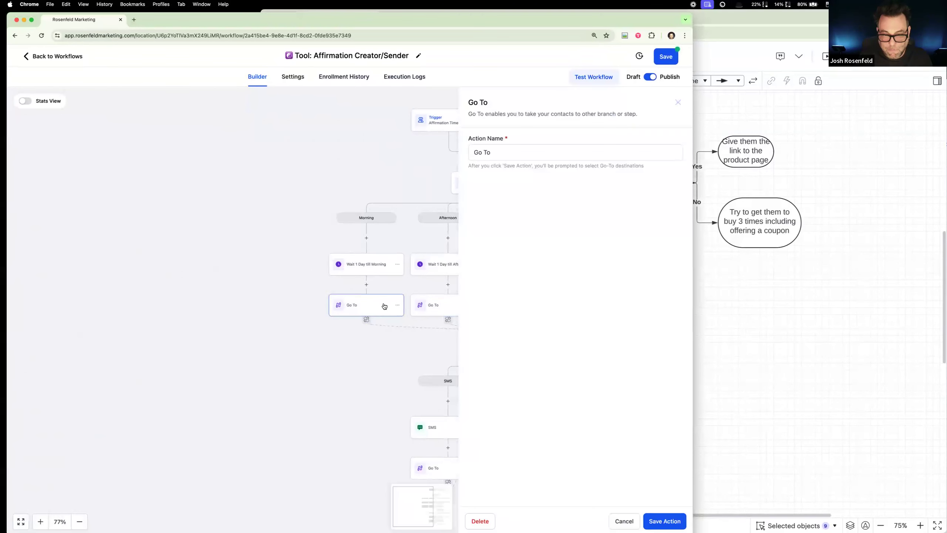
{"action": "left_click", "coordinate": [484, 520]}
{"action": "left_click", "coordinate": [403, 316]}
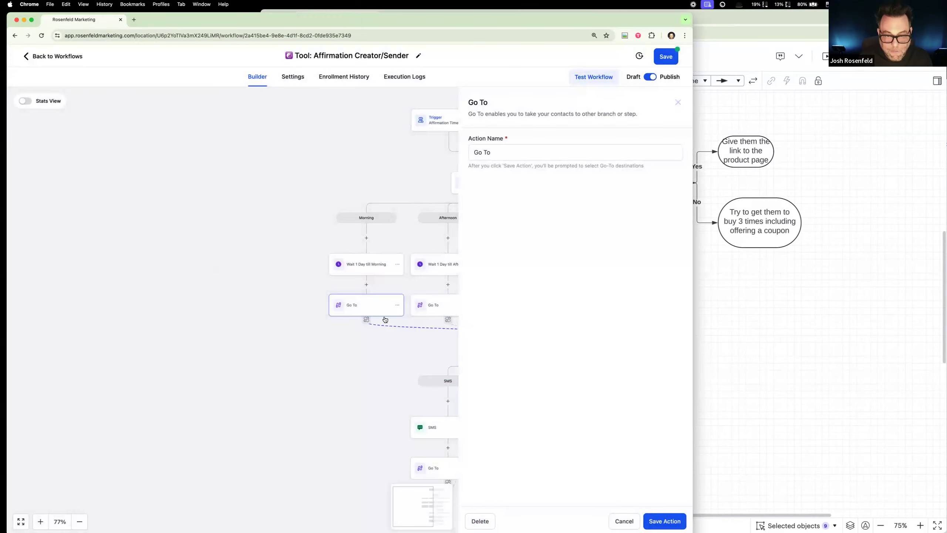
{"action": "left_click", "coordinate": [367, 319]}
{"action": "left_click", "coordinate": [427, 316]}
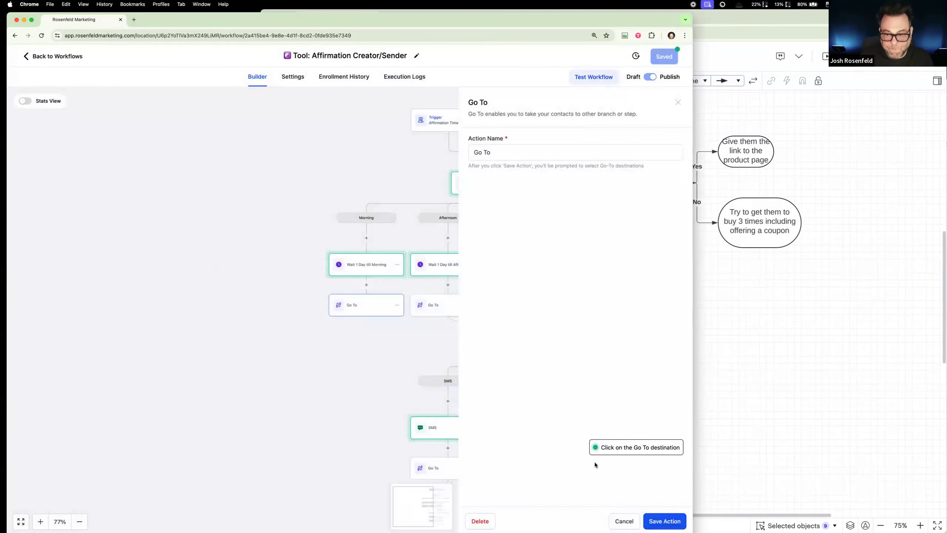
{"action": "left_click", "coordinate": [623, 520]}
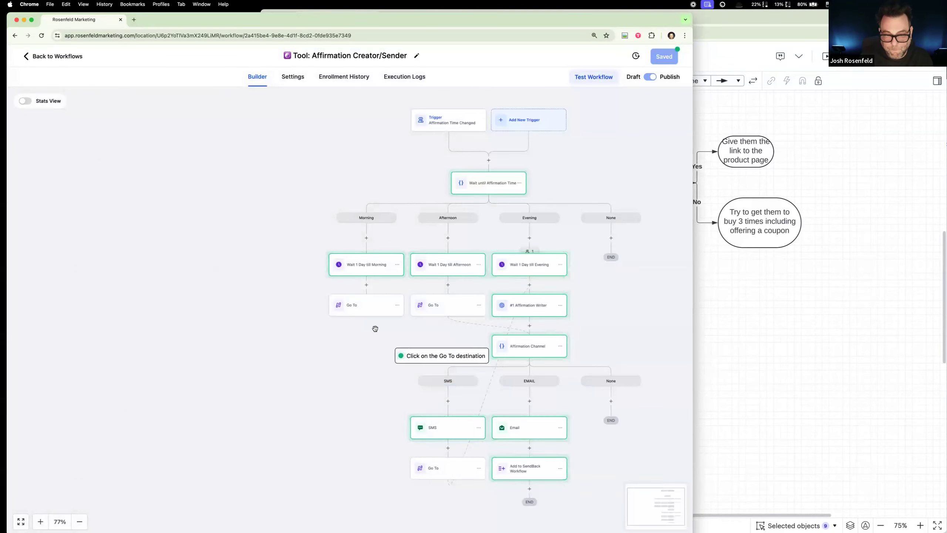
{"action": "left_click", "coordinate": [536, 311]}
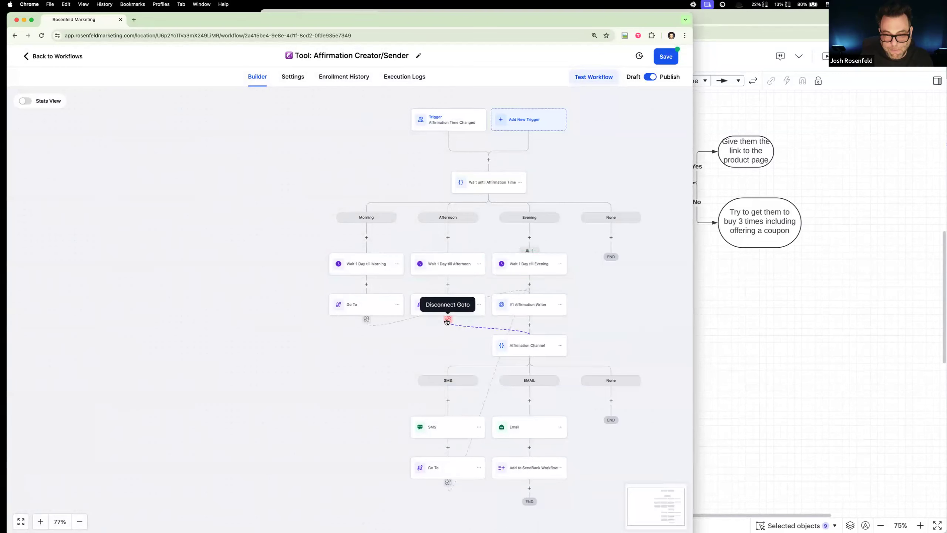
Step: Disconnect the Afternoon branch's Go To from Affirmation Channel and point it to #1 Affirmation Writer instead
{"action": "left_click", "coordinate": [446, 320]}
{"action": "left_click", "coordinate": [427, 317]}
{"action": "left_click", "coordinate": [524, 307]}
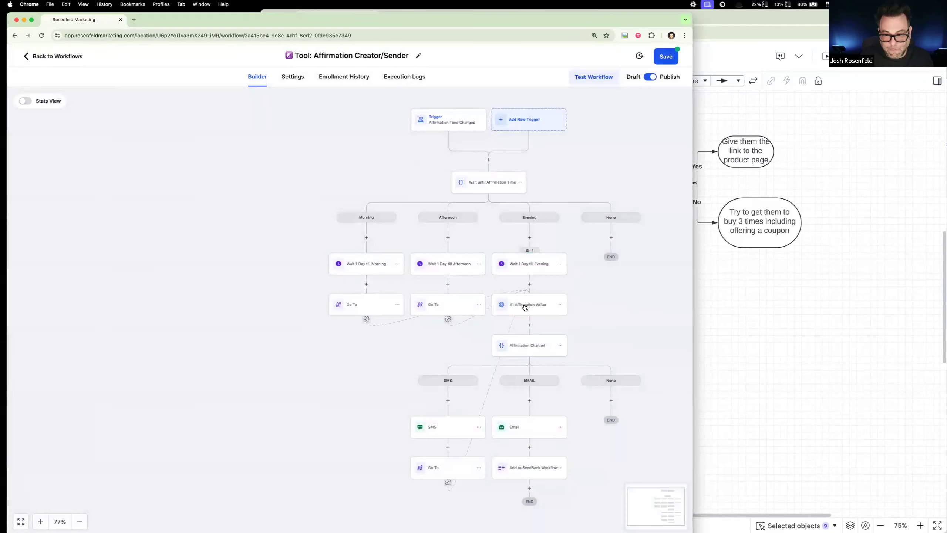
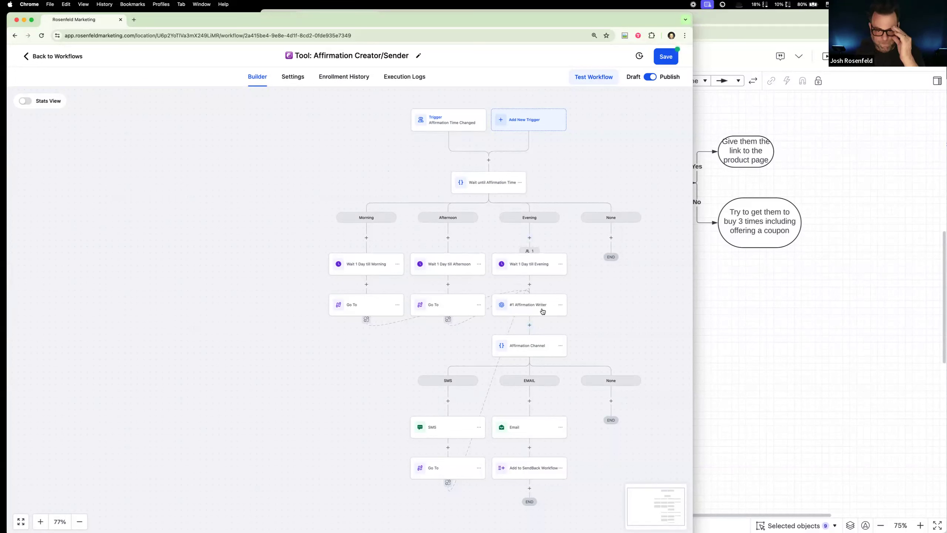
Step: Move the Affirmation Creator/Sender workflow tab into the browser window that holds the FitnessBot Lucidchart diagram
{"action": "scroll", "coordinate": [604, 317], "scroll_direction": "down", "scroll_amount": 3}
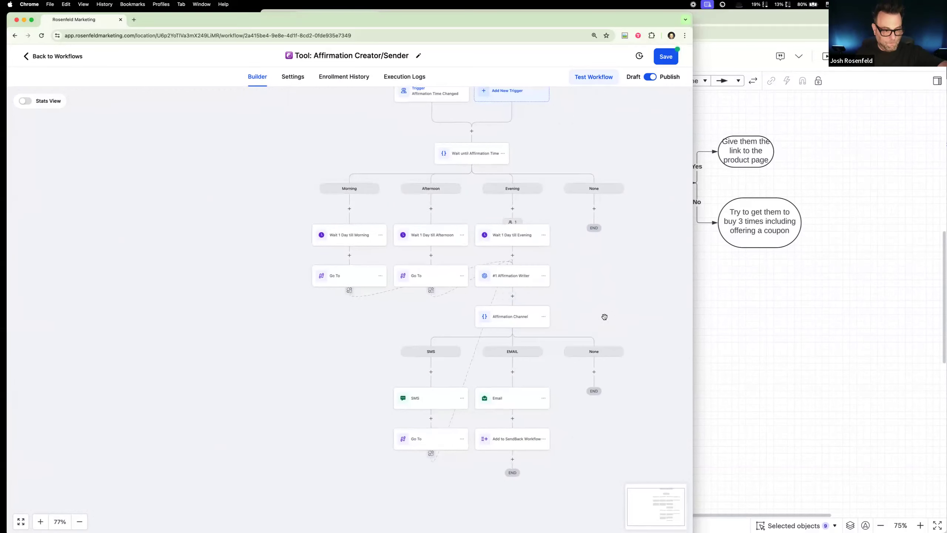
{"action": "scroll", "coordinate": [604, 317], "scroll_direction": "right", "scroll_amount": 2}
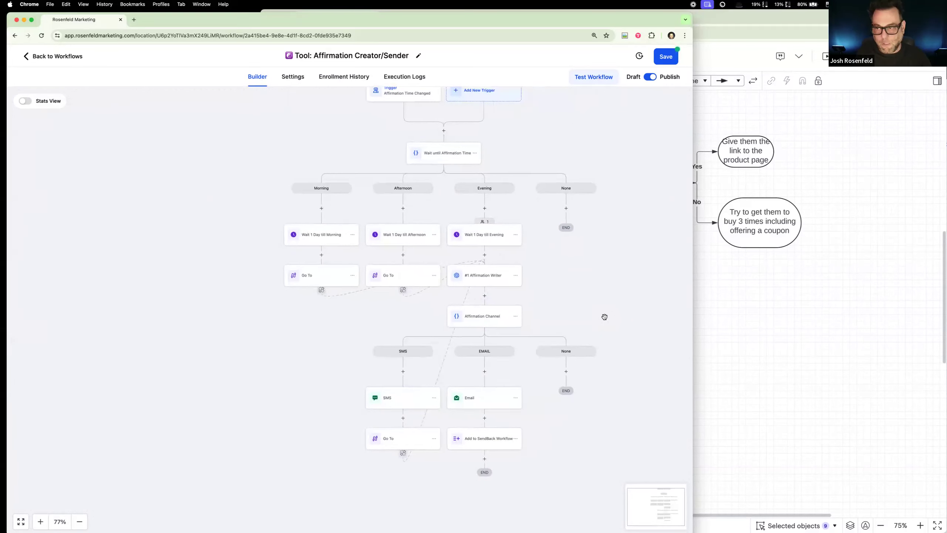
{"action": "left_click", "coordinate": [760, 295]}
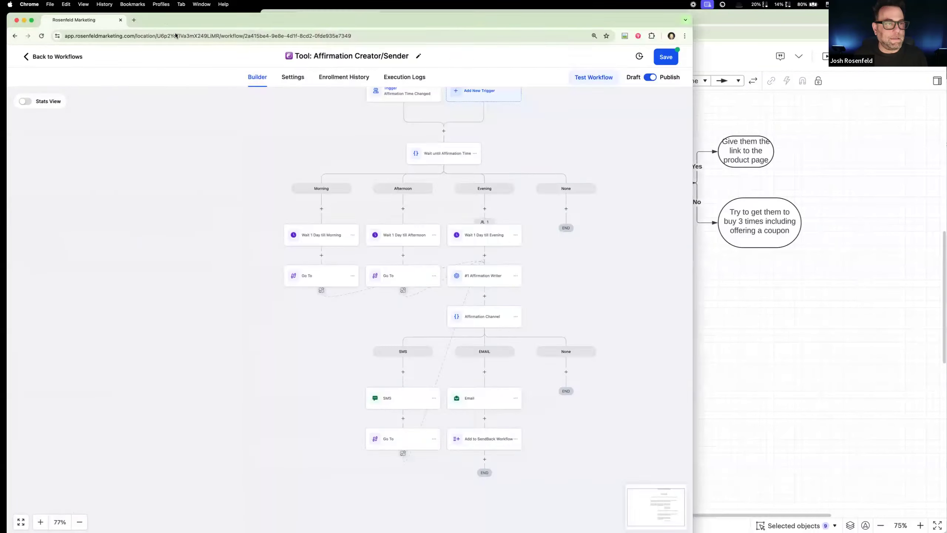
{"action": "left_click_drag", "start_coordinate": [120, 20], "coordinate": [423, 16]}
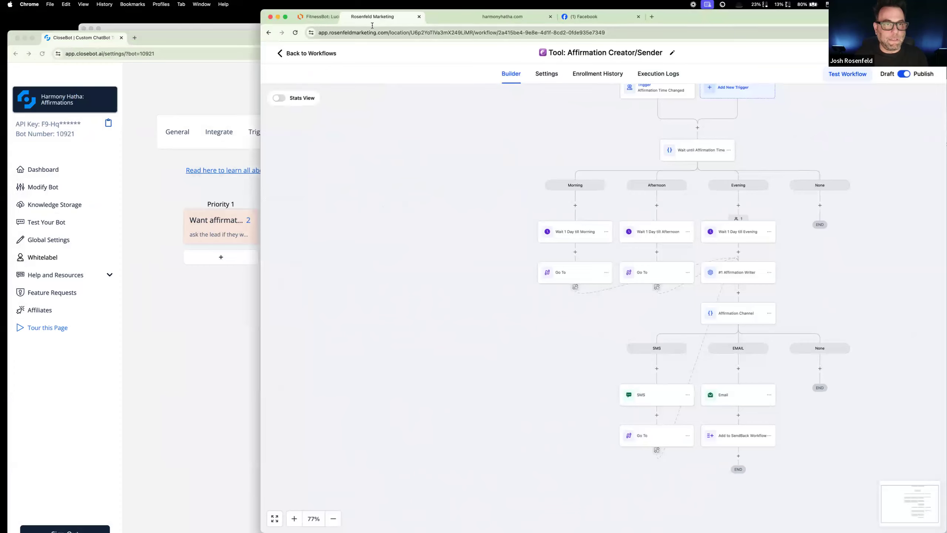
Step: Switch to CloseBot and check the Buy a yoga mat objective of the Harmony Hatha: Affirmations bot
{"action": "left_click", "coordinate": [152, 209]}
{"action": "left_click", "coordinate": [618, 238]}
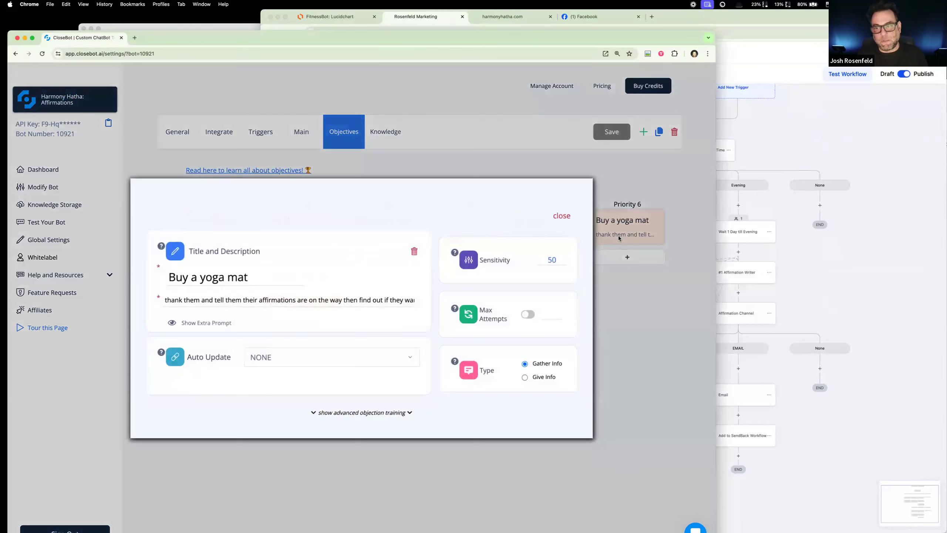
{"action": "left_click", "coordinate": [562, 217]}
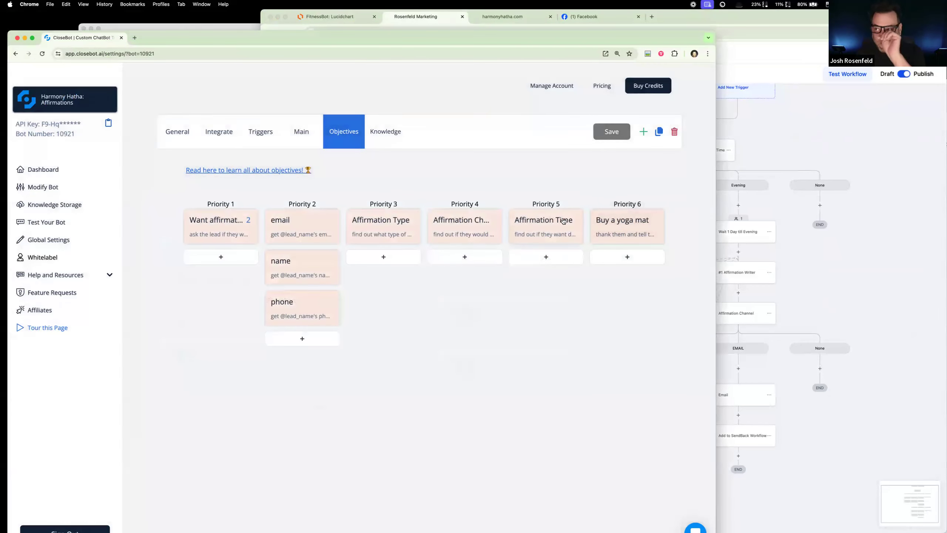
Step: Open the Harmony Hatha: Buy a Mat bot and review the extra prompts of its Buy a yoga mat and Give Link objectives
{"action": "left_click", "coordinate": [109, 105]}
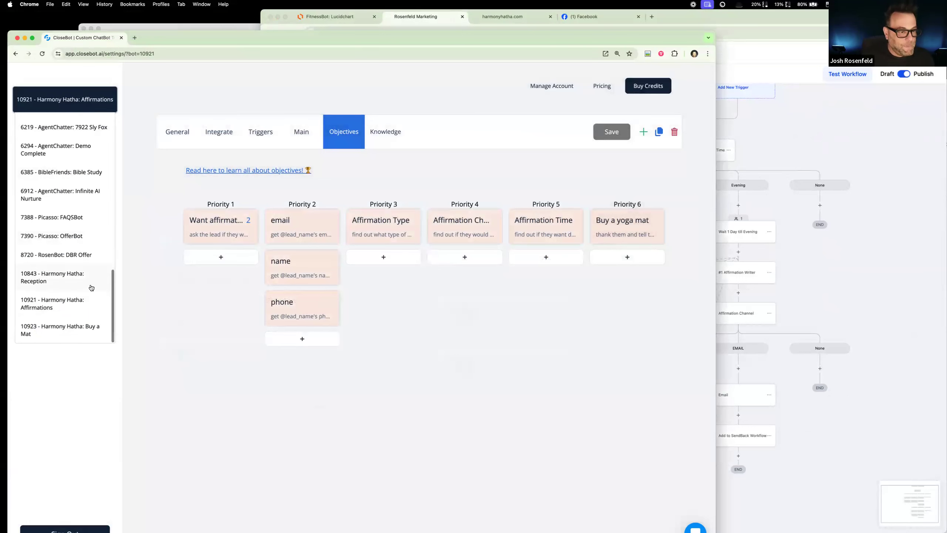
{"action": "left_click", "coordinate": [89, 326]}
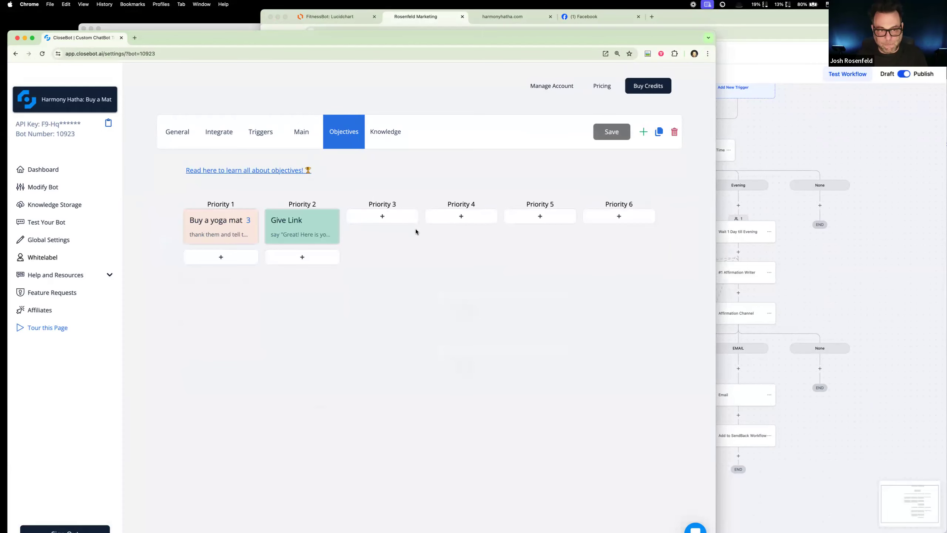
{"action": "left_click", "coordinate": [207, 224]}
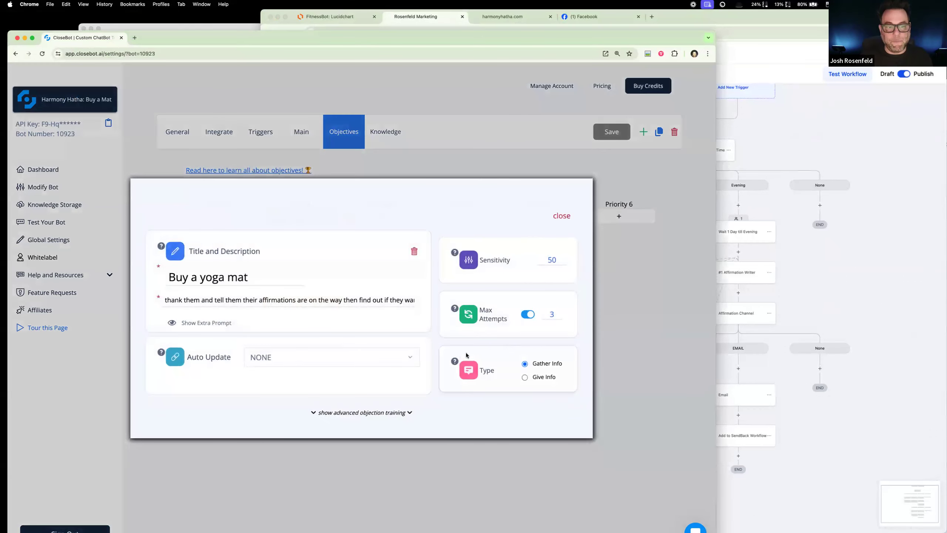
{"action": "left_click", "coordinate": [223, 322]}
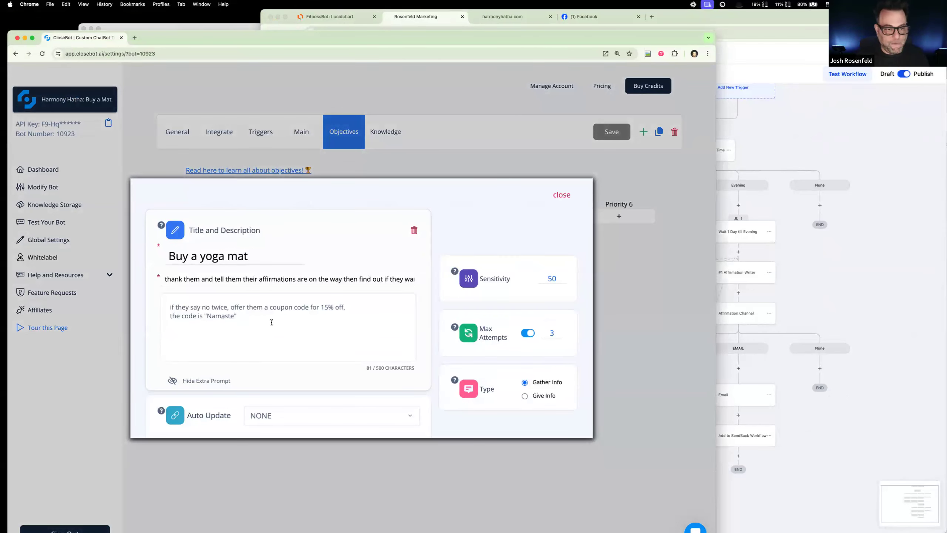
{"action": "key", "text": "super+a"}
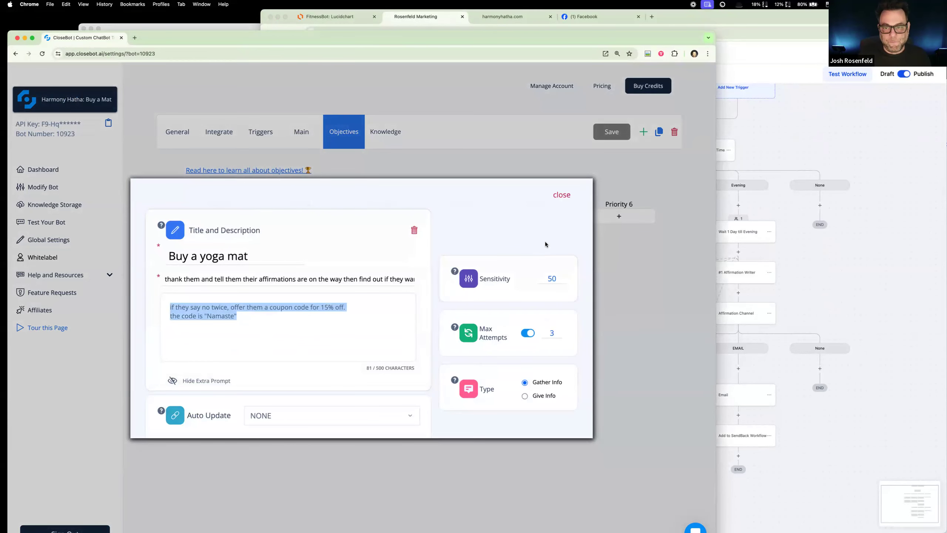
{"action": "left_click", "coordinate": [561, 194]}
{"action": "left_click", "coordinate": [309, 231]}
{"action": "left_click_drag", "start_coordinate": [283, 321], "coordinate": [142, 319]}
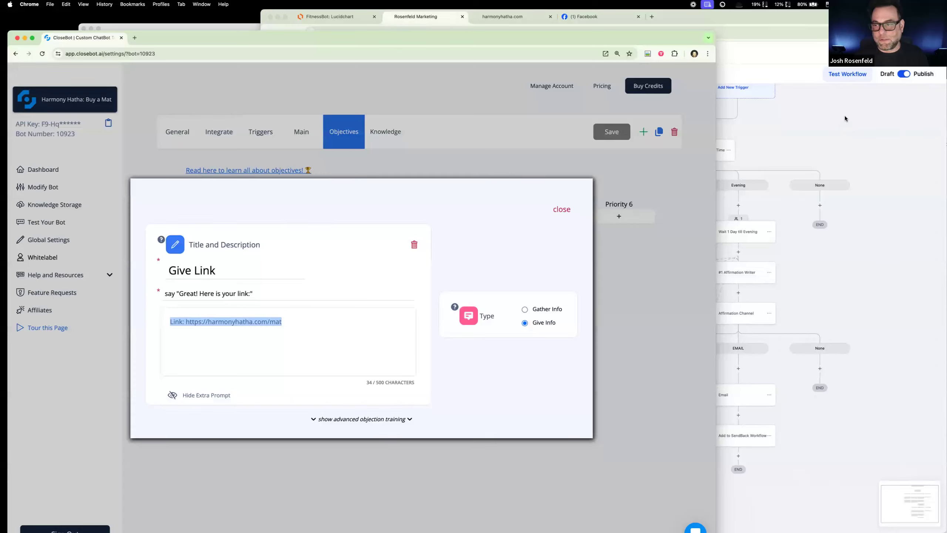
Step: Save the Affirmation Creator/Sender workflow, leave it, and go to the Products list in Payments
{"action": "left_click", "coordinate": [824, 127]}
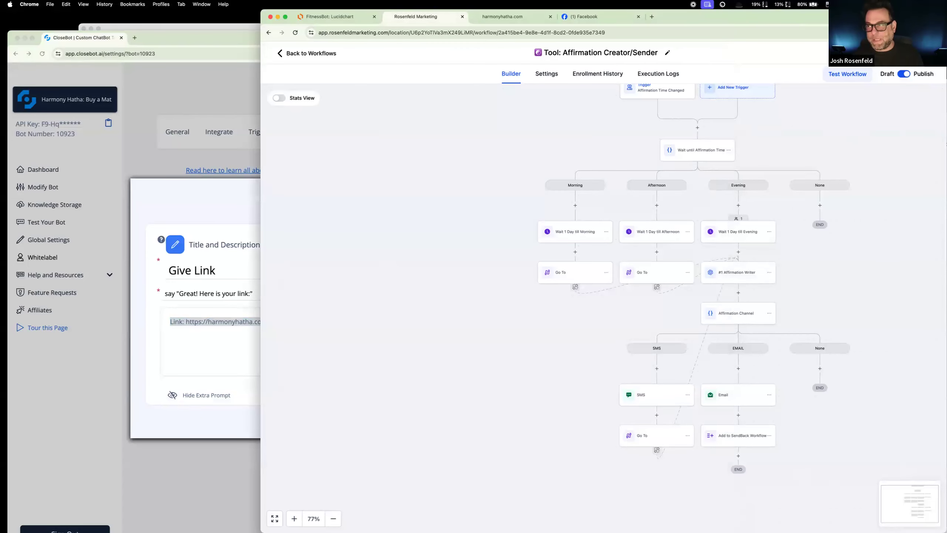
{"action": "left_click", "coordinate": [326, 54]}
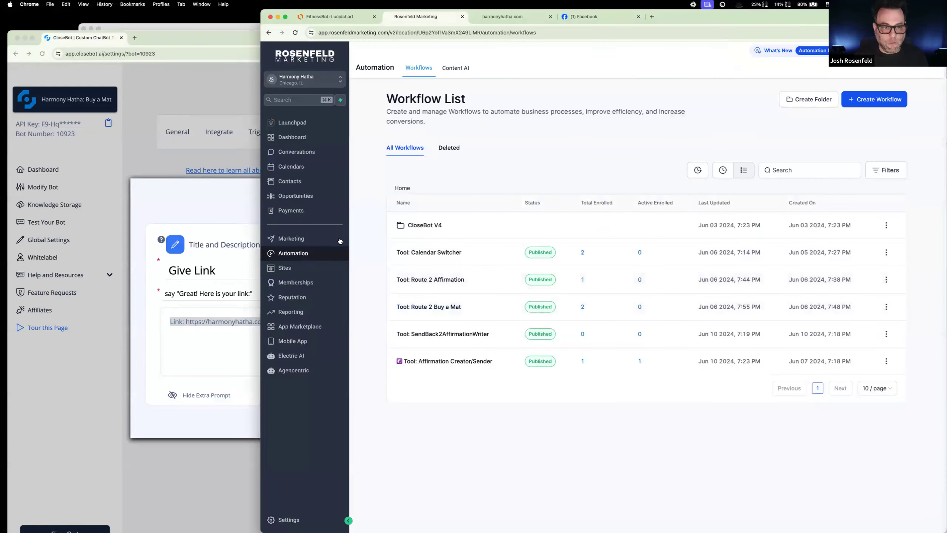
{"action": "left_click", "coordinate": [304, 237]}
{"action": "left_click", "coordinate": [301, 212]}
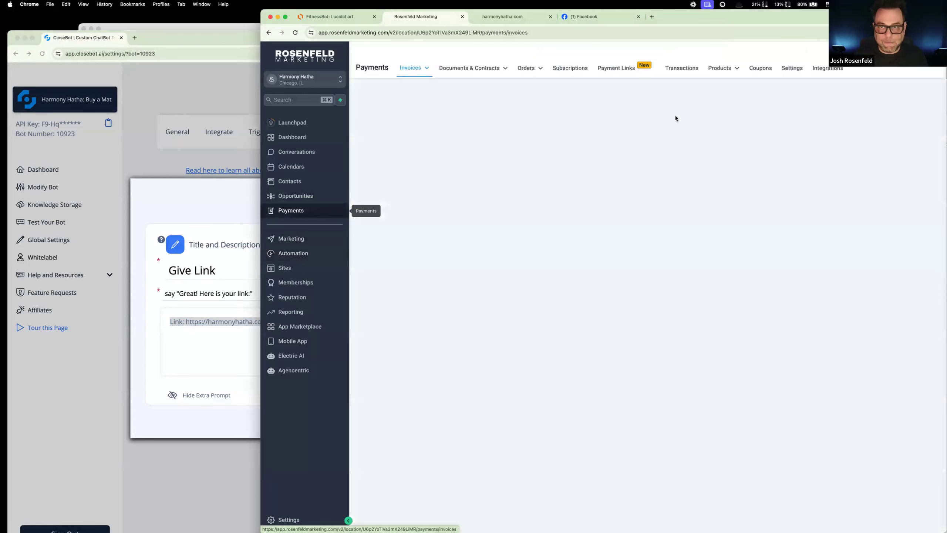
{"action": "mouse_move", "coordinate": [717, 69]}
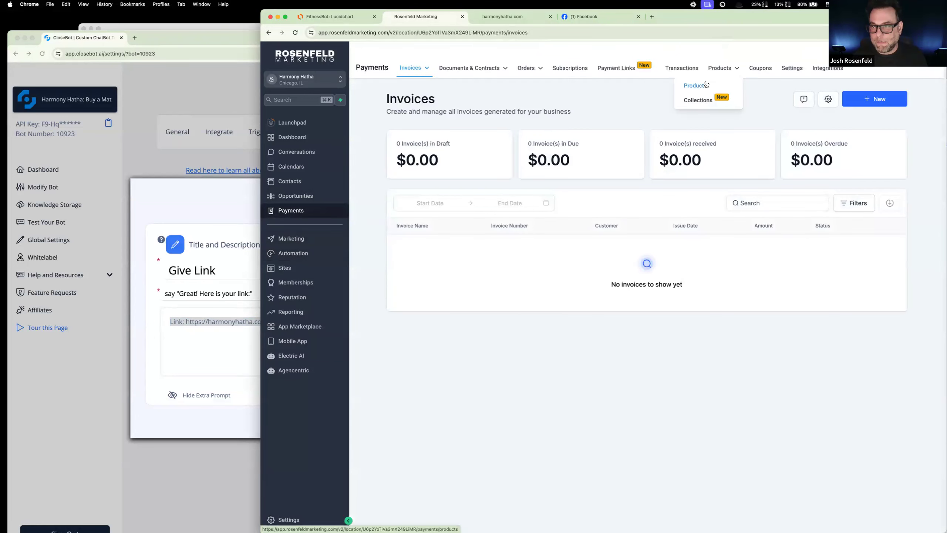
{"action": "left_click", "coordinate": [700, 85]}
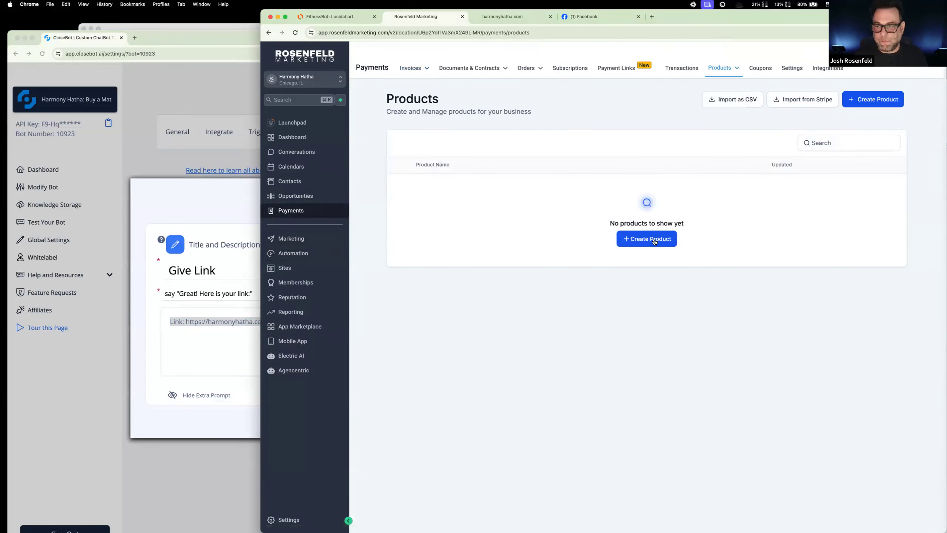
Step: Start a new product titled "Yoga Mat" with the description "Get a Harmony Hatha Yoga Mat"
{"action": "left_click", "coordinate": [655, 240]}
{"action": "left_click", "coordinate": [568, 169]}
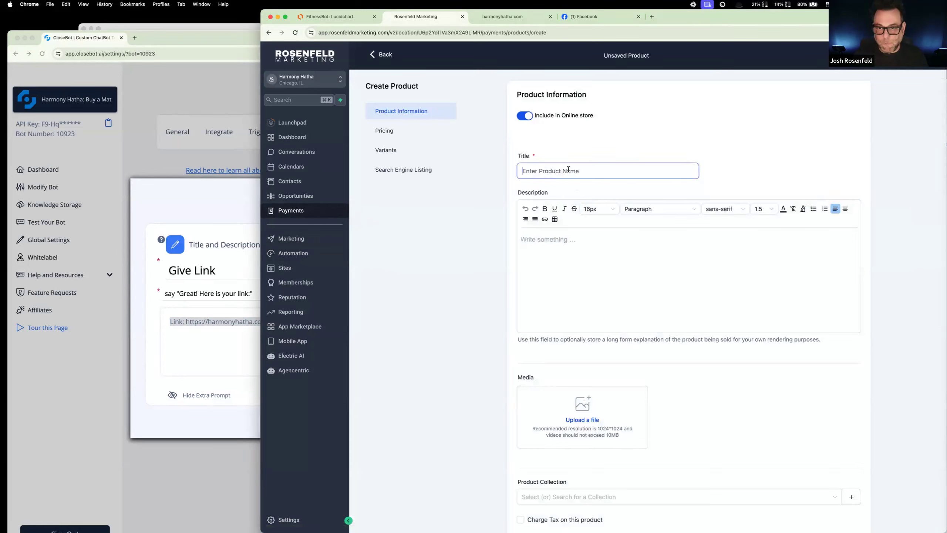
{"action": "type", "text": "Yoga Mat"}
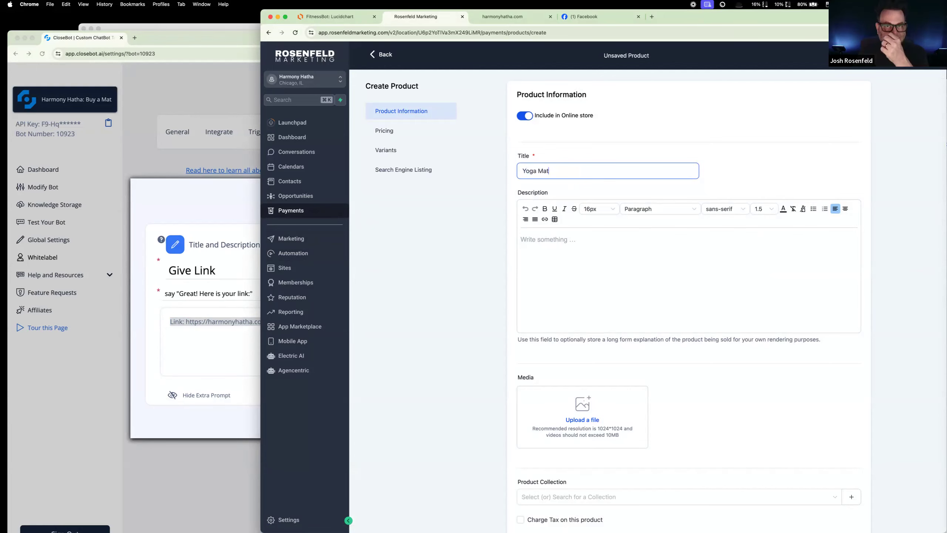
{"action": "left_click", "coordinate": [572, 258]}
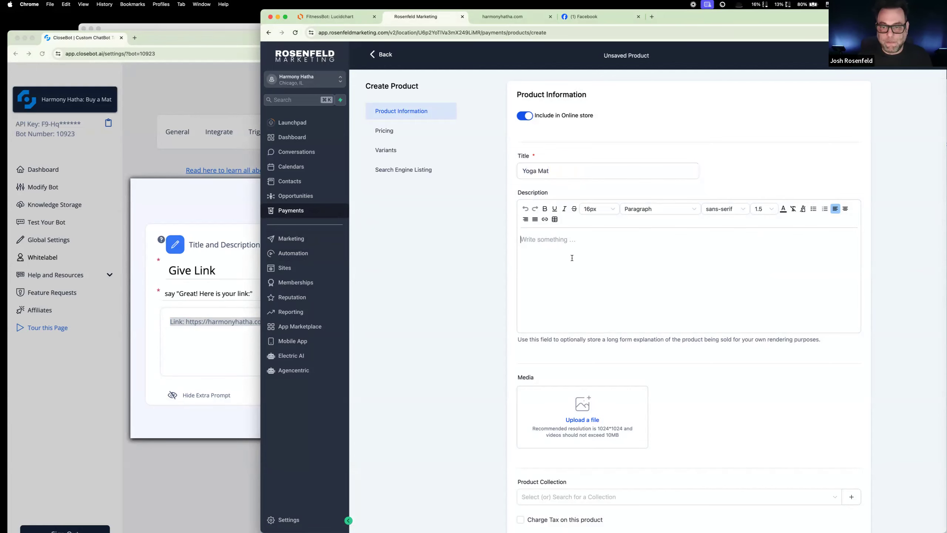
{"action": "type", "text": "Get a Ha"}
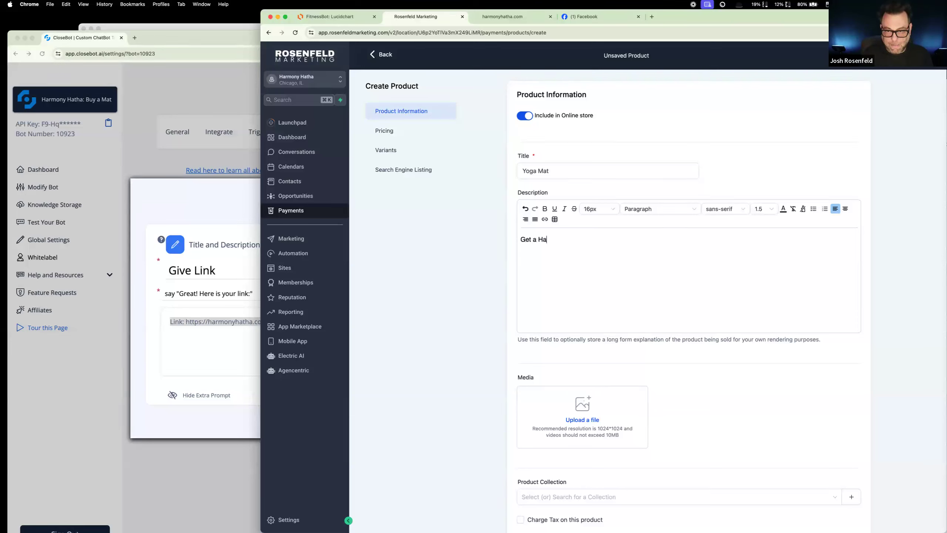
{"action": "type", "text": "rmony Hatha Ypg"}
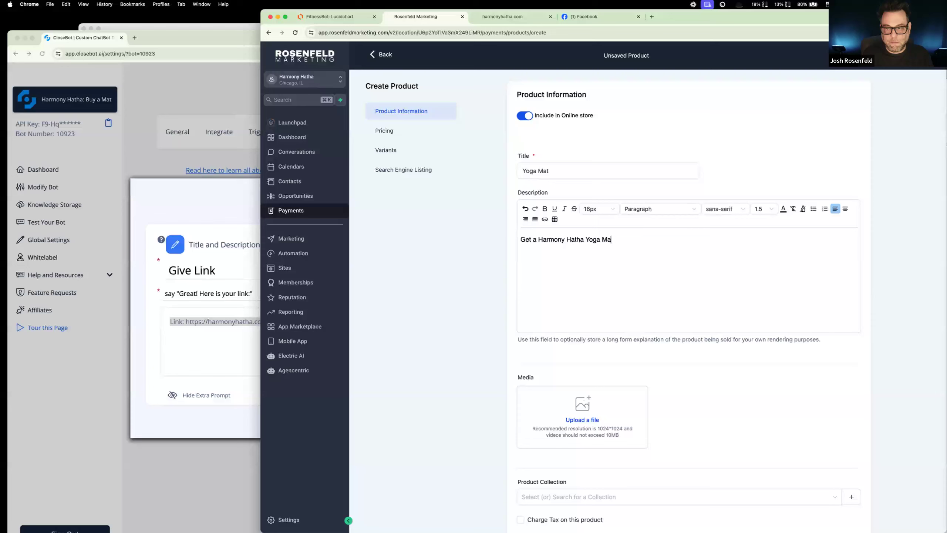
Step: Search Google for "yoga mats" in a new browser tab
{"action": "left_click", "coordinate": [651, 17]}
{"action": "type", "text": "ypo"}
{"action": "key", "text": "BackSpace"}
{"action": "key", "text": "BackSpace"}
{"action": "type", "text": "oga m a"}
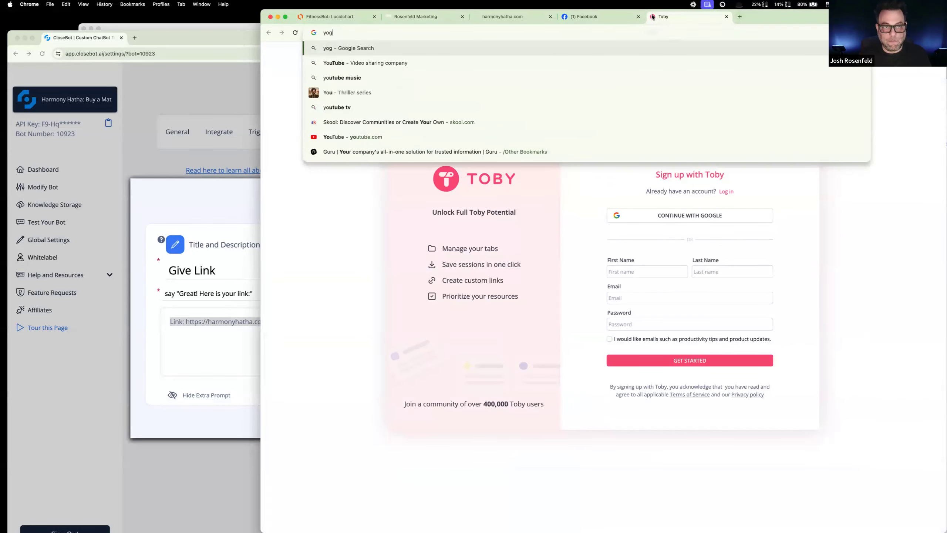
{"action": "key", "text": "BackSpace"}
{"action": "key", "text": "BackSpace"}
{"action": "type", "text": "ats"}
{"action": "key", "text": "Return"}
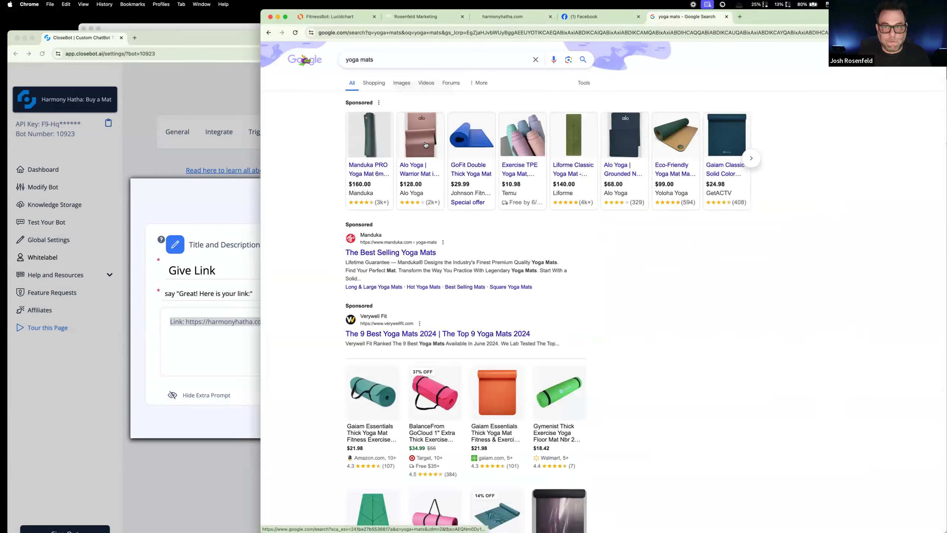
Step: Show the image results and save the picture of the rolled orange yoga mat
{"action": "left_click", "coordinate": [407, 86]}
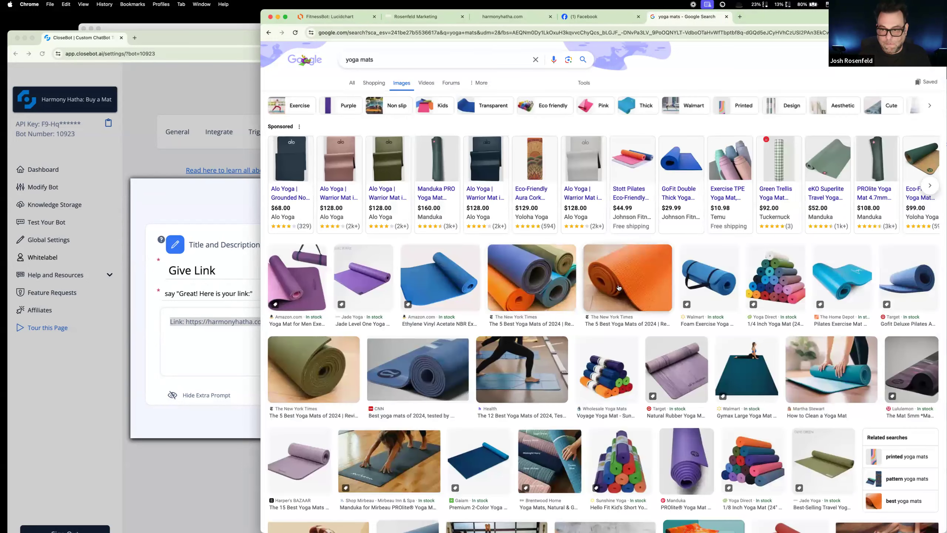
{"action": "right_click", "coordinate": [618, 285]}
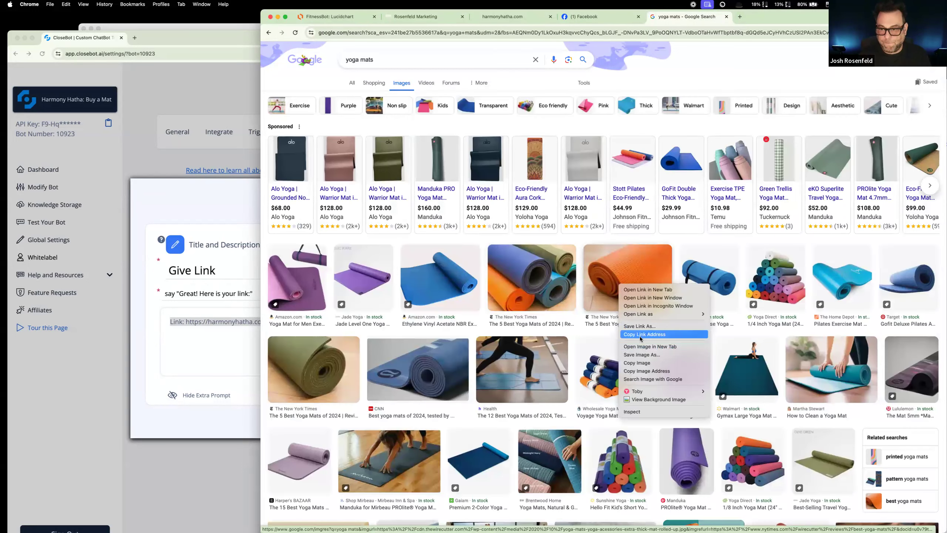
{"action": "key", "text": "Return"}
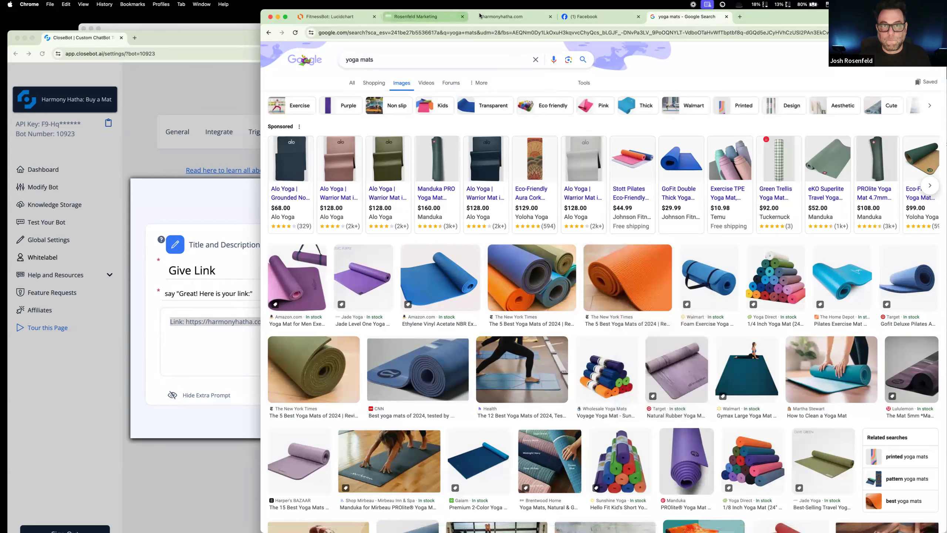
Step: Return to the unsaved Yoga Mat product, set its one-time price to 50 USD, and save it
{"action": "left_click", "coordinate": [402, 18]}
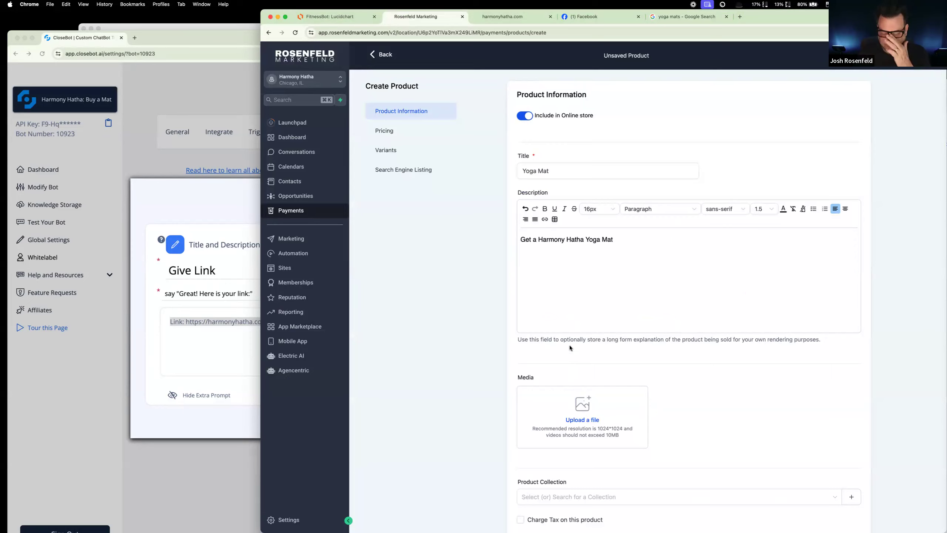
{"action": "scroll", "coordinate": [570, 388], "scroll_direction": "down", "scroll_amount": 4}
{"action": "scroll", "coordinate": [570, 389], "scroll_direction": "down", "scroll_amount": 4}
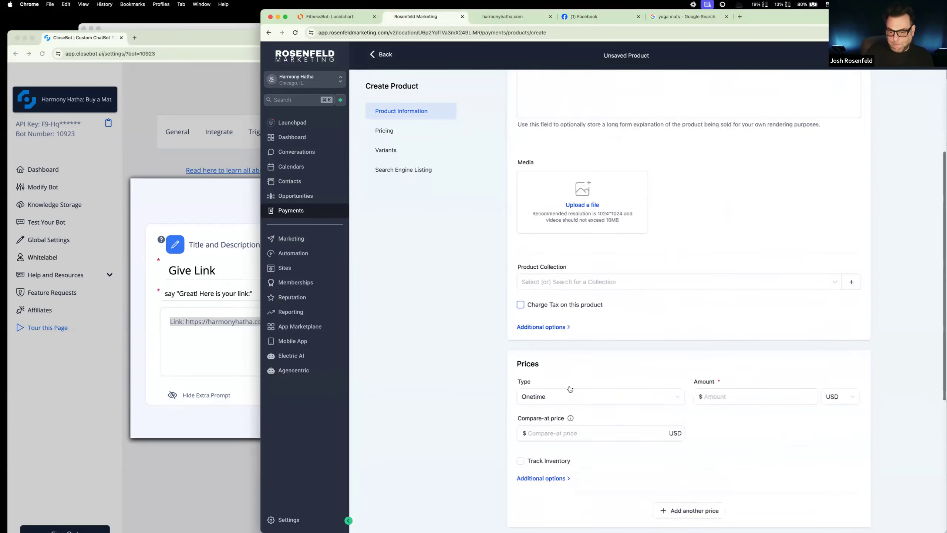
{"action": "left_click", "coordinate": [718, 326]}
{"action": "type", "text": "50"}
{"action": "scroll", "coordinate": [557, 417], "scroll_direction": "down", "scroll_amount": 5}
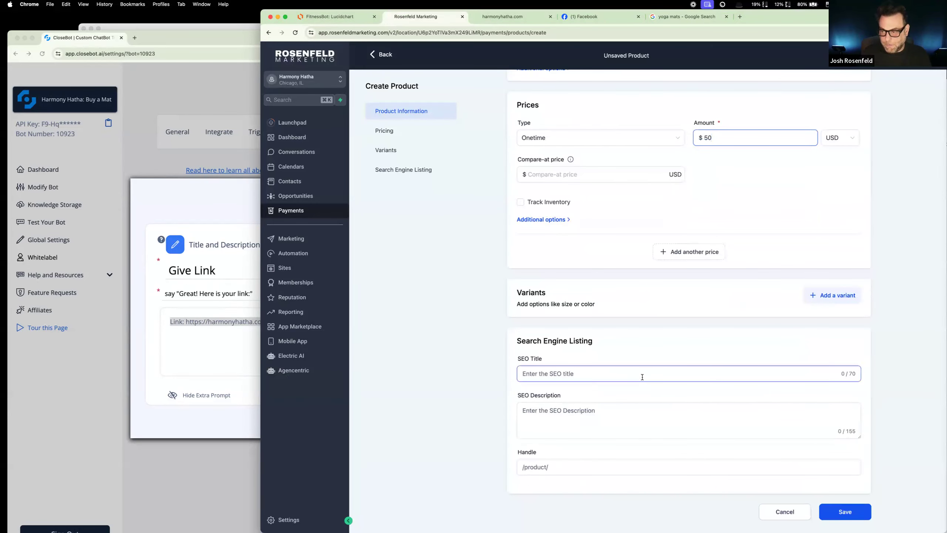
{"action": "scroll", "coordinate": [642, 376], "scroll_direction": "up", "scroll_amount": 10}
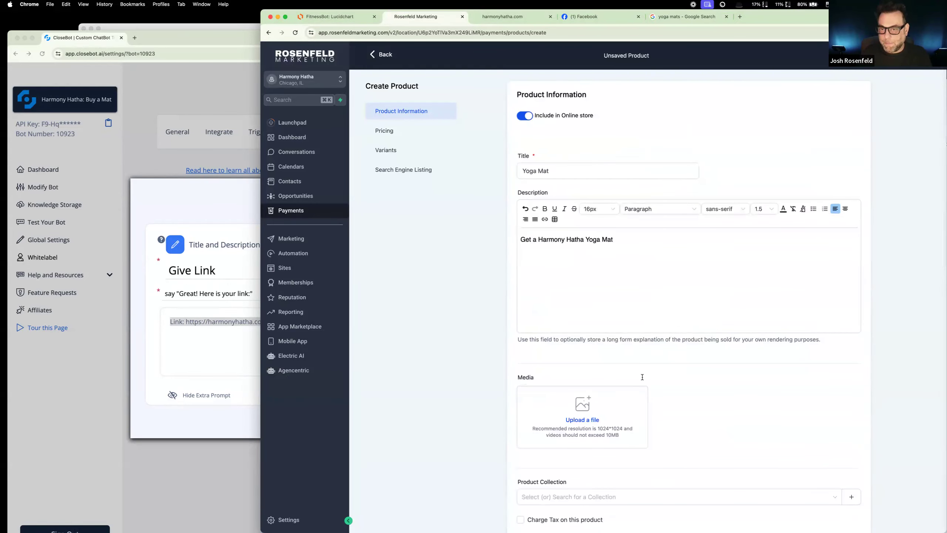
{"action": "scroll", "coordinate": [578, 158], "scroll_direction": "down", "scroll_amount": 8}
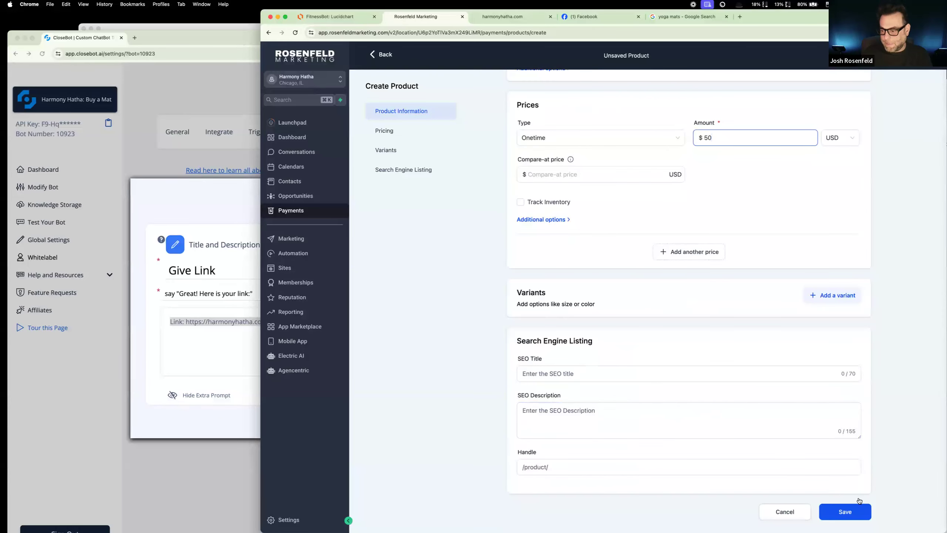
{"action": "left_click", "coordinate": [843, 513]}
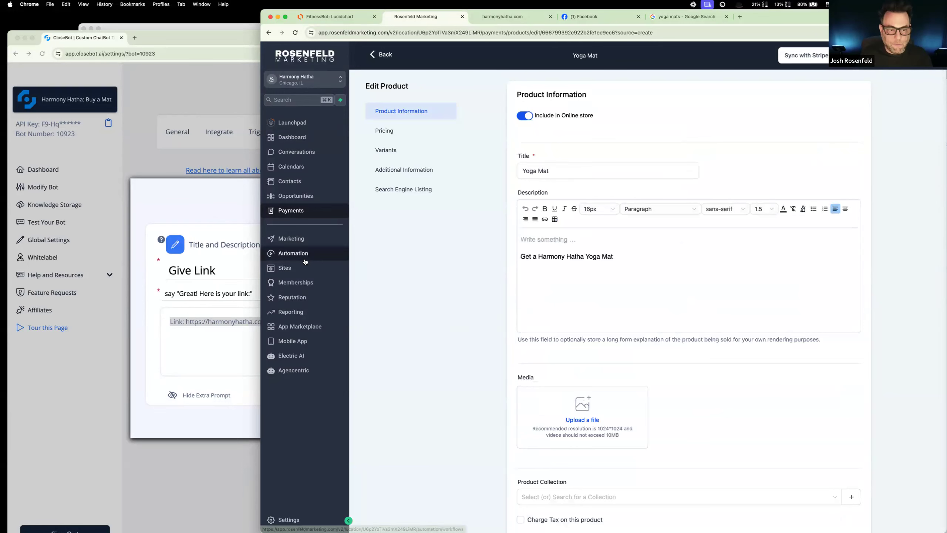
Step: Open the Yoga Meditation funnel, clone its Landing Page step within the same funnel, and place the clone directly after the Landing Page
{"action": "left_click", "coordinate": [297, 267]}
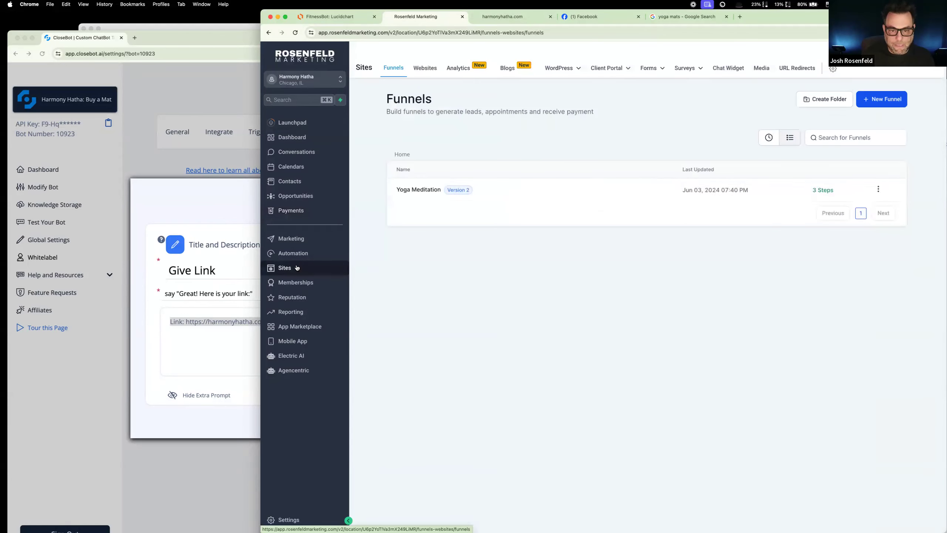
{"action": "left_click", "coordinate": [429, 189]}
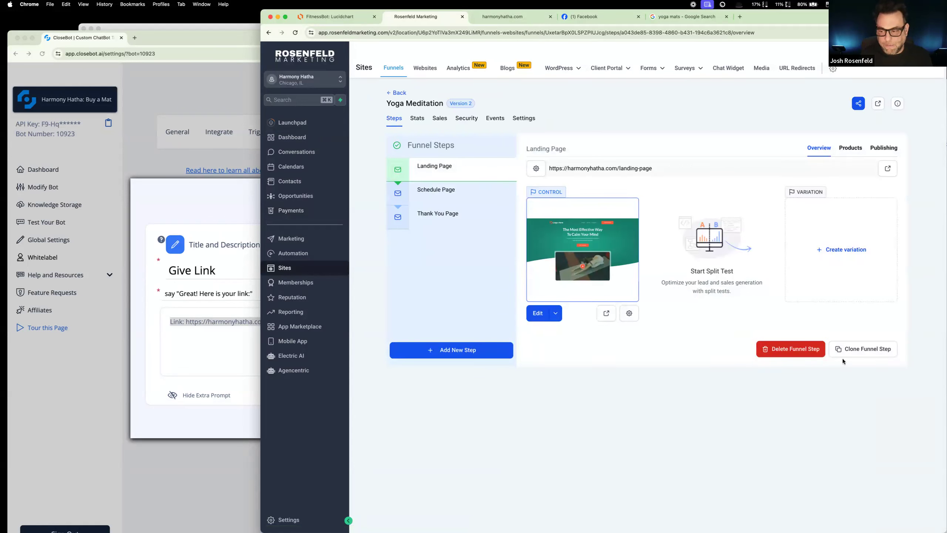
{"action": "left_click", "coordinate": [853, 350]}
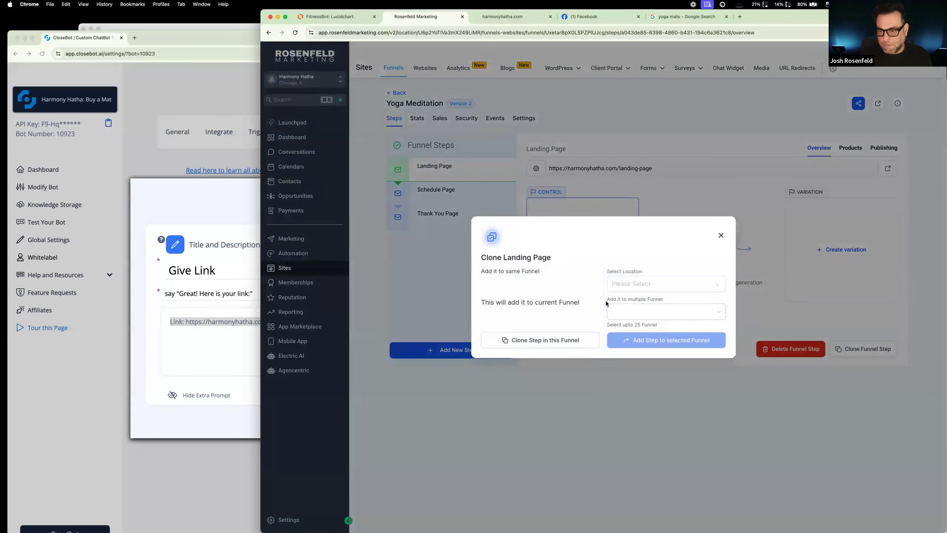
{"action": "left_click", "coordinate": [547, 340]}
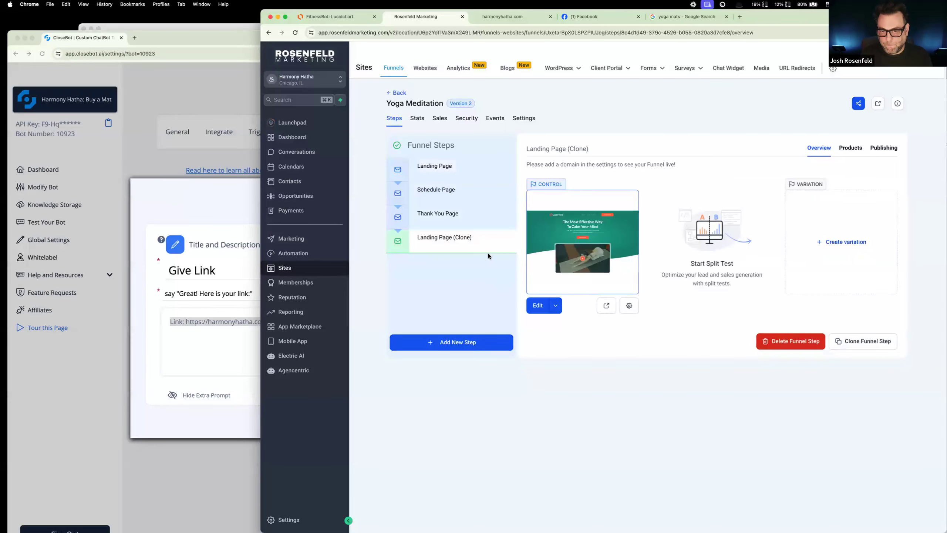
{"action": "left_click_drag", "start_coordinate": [465, 237], "coordinate": [479, 196]}
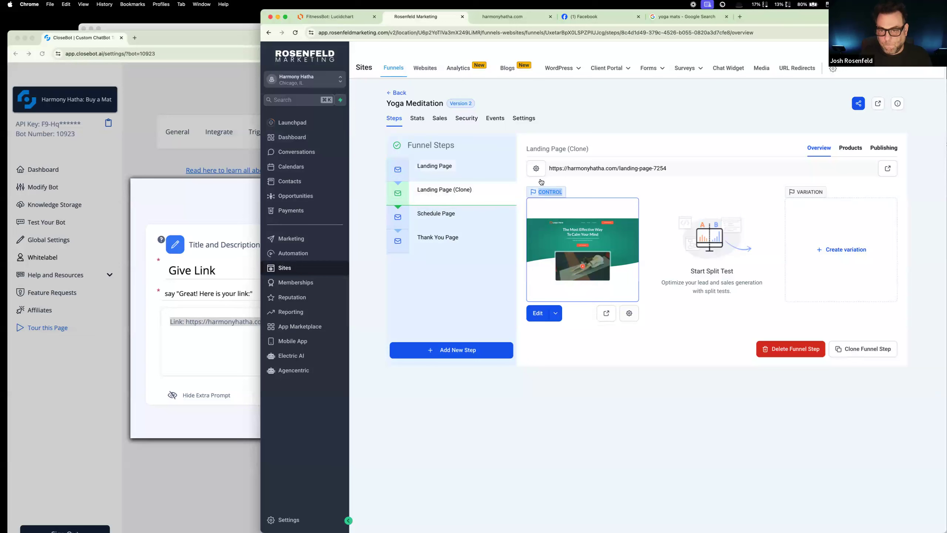
Step: Rename the cloned Landing Page step "Product Page", set its URL to /mat, and update the step
{"action": "left_click", "coordinate": [537, 169]}
{"action": "left_click_drag", "start_coordinate": [657, 188], "coordinate": [539, 171]}
{"action": "type", "text": "Product P"}
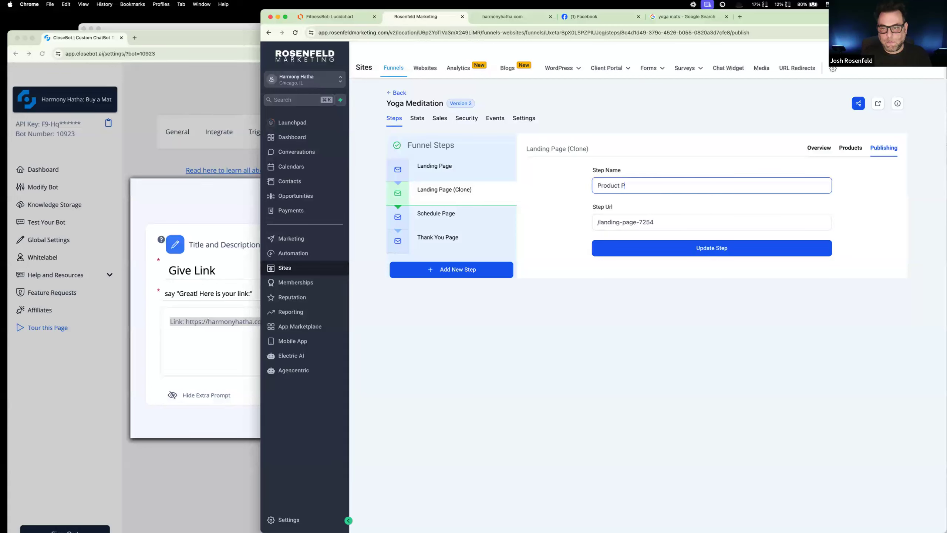
{"action": "type", "text": "age"}
{"action": "left_click_drag", "start_coordinate": [654, 222], "coordinate": [599, 221]}
{"action": "type", "text": "/mat"}
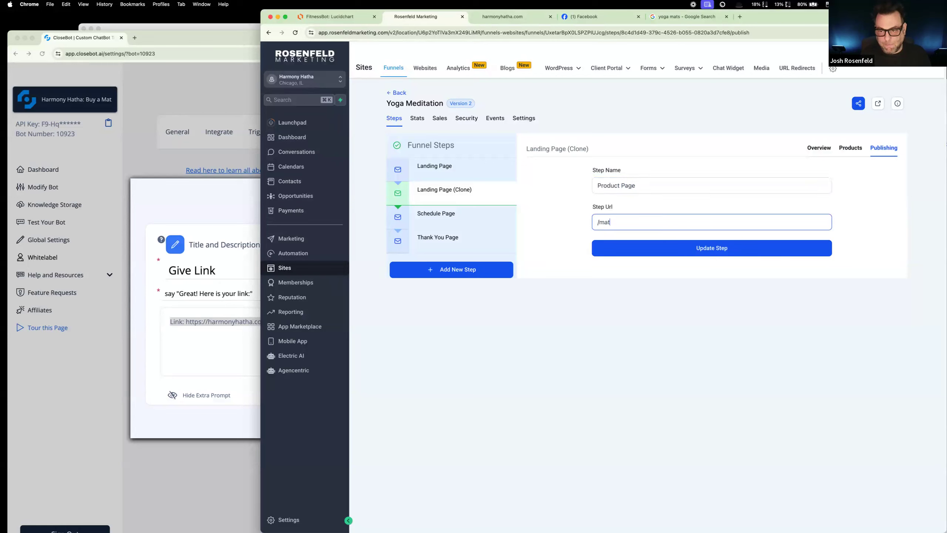
{"action": "left_click", "coordinate": [690, 250]}
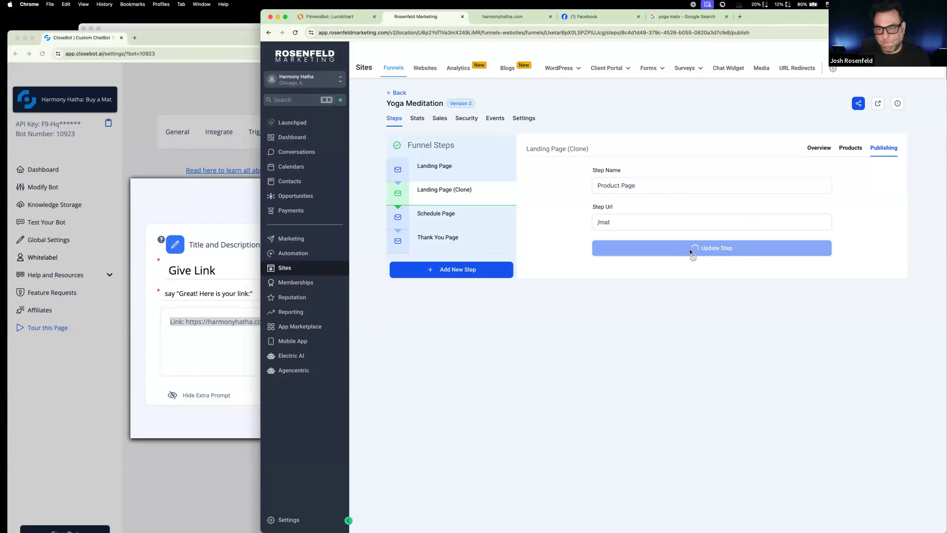
Step: Open the Product Page funnel step in the page builder
{"action": "left_click", "coordinate": [480, 175]}
{"action": "left_click", "coordinate": [462, 189]}
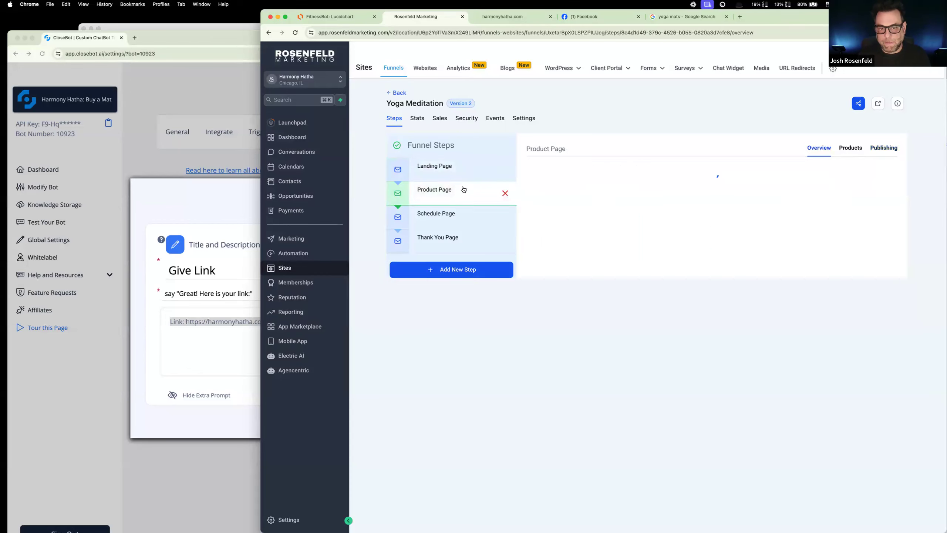
{"action": "left_click", "coordinate": [538, 312]}
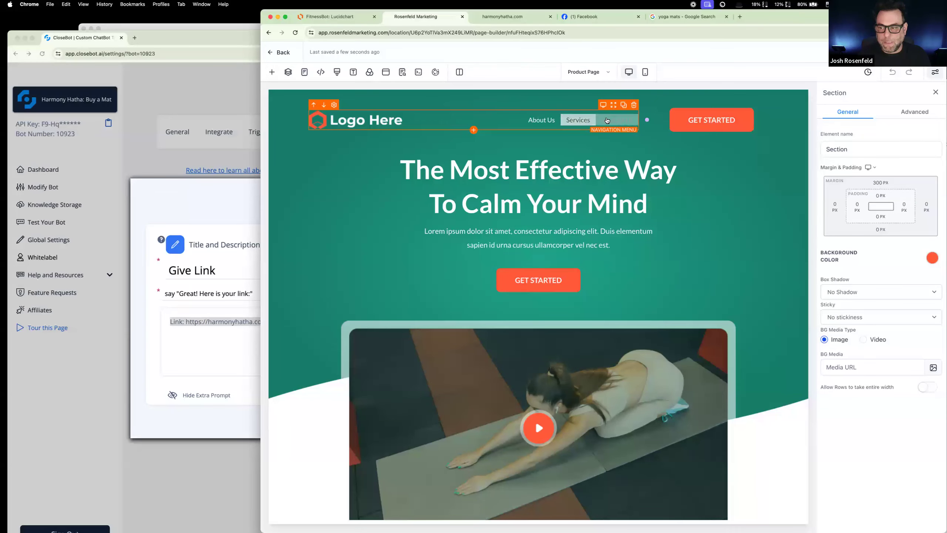
Step: Add a "Buy a Mat!" navigation menu item linking to the Product Page funnel step, and place it before Contact Us
{"action": "left_click", "coordinate": [588, 120]}
{"action": "left_click", "coordinate": [892, 384]}
{"action": "left_click", "coordinate": [553, 277]}
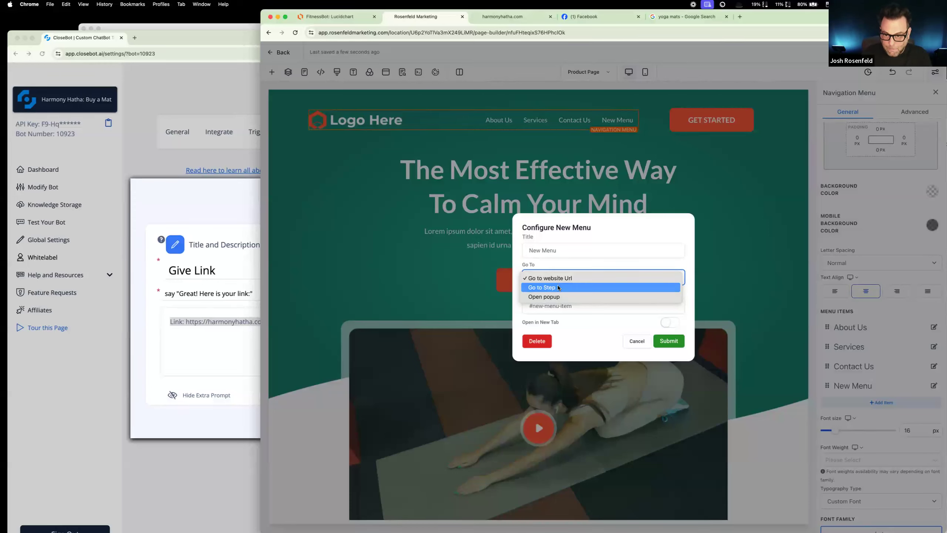
{"action": "left_click", "coordinate": [558, 287]}
{"action": "left_click", "coordinate": [574, 304]}
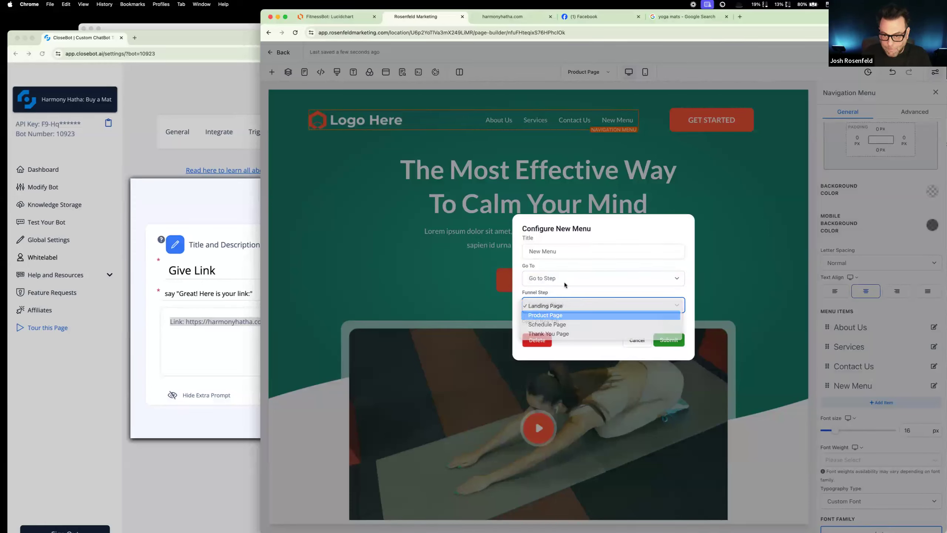
{"action": "left_click", "coordinate": [559, 252]}
{"action": "type", "text": "Buy a Mat!"}
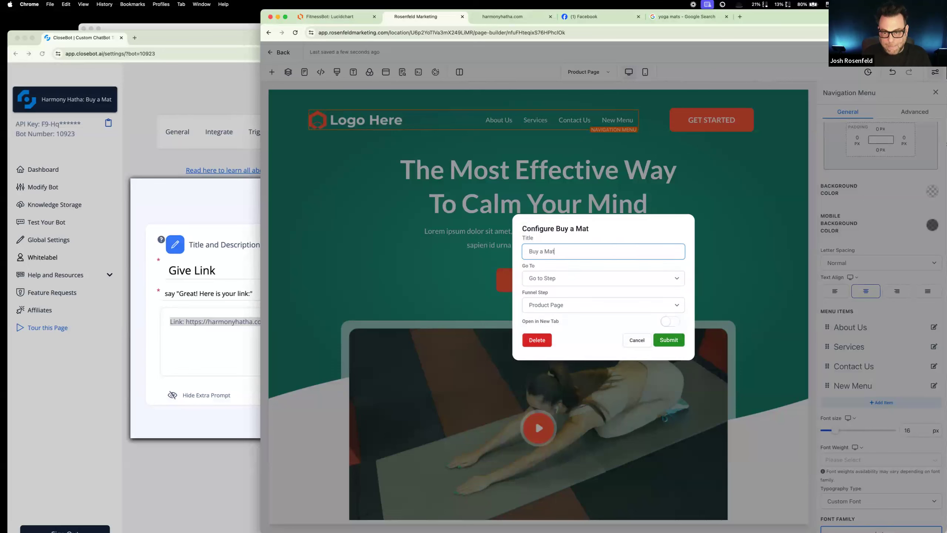
{"action": "left_click", "coordinate": [664, 340]}
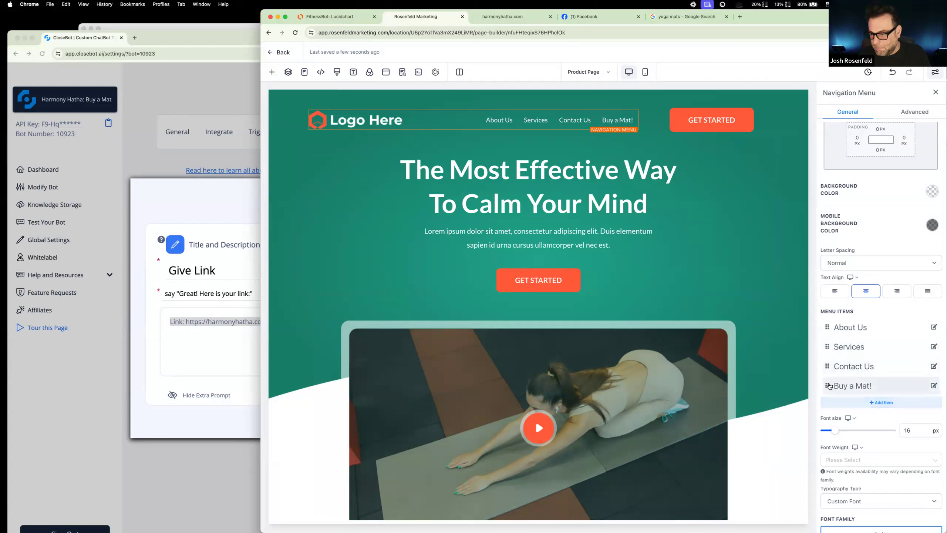
{"action": "left_click_drag", "start_coordinate": [826, 385], "coordinate": [823, 328]}
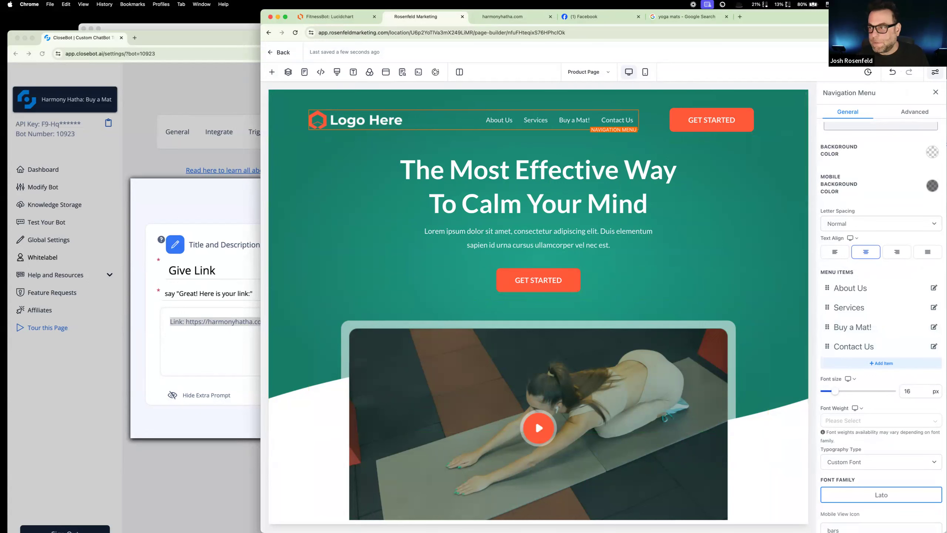
Step: Switch the page builder to the funnel's Landing Page
{"action": "left_click", "coordinate": [401, 72]}
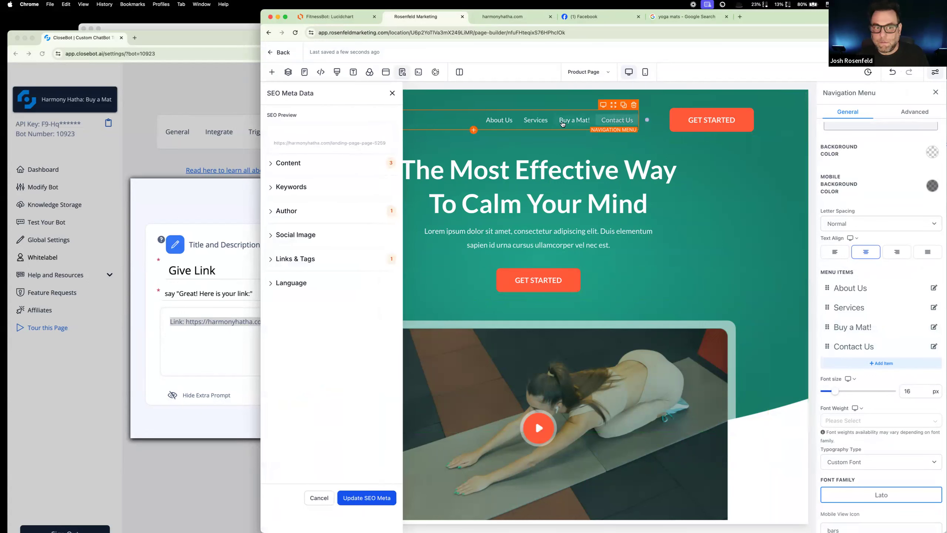
{"action": "left_click", "coordinate": [392, 93]}
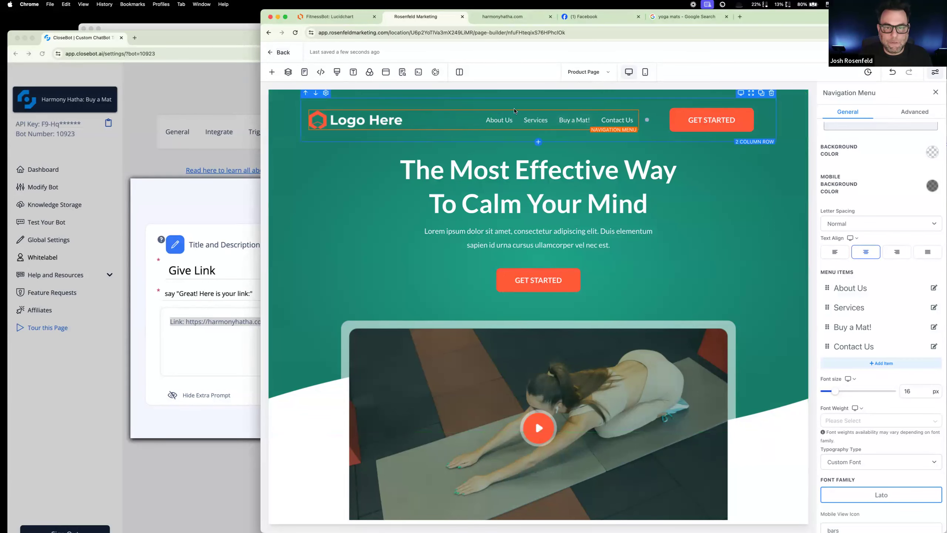
{"action": "left_click", "coordinate": [586, 73]}
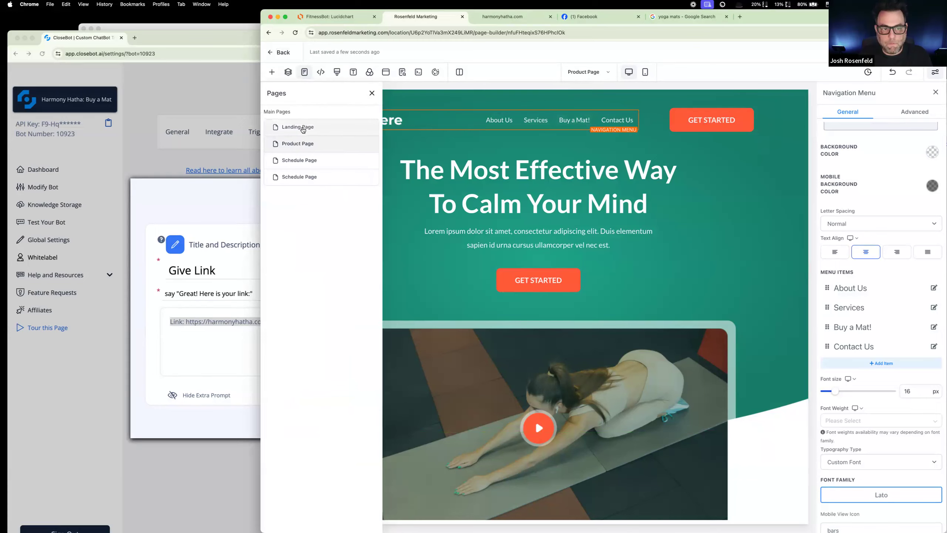
{"action": "left_click", "coordinate": [302, 127]}
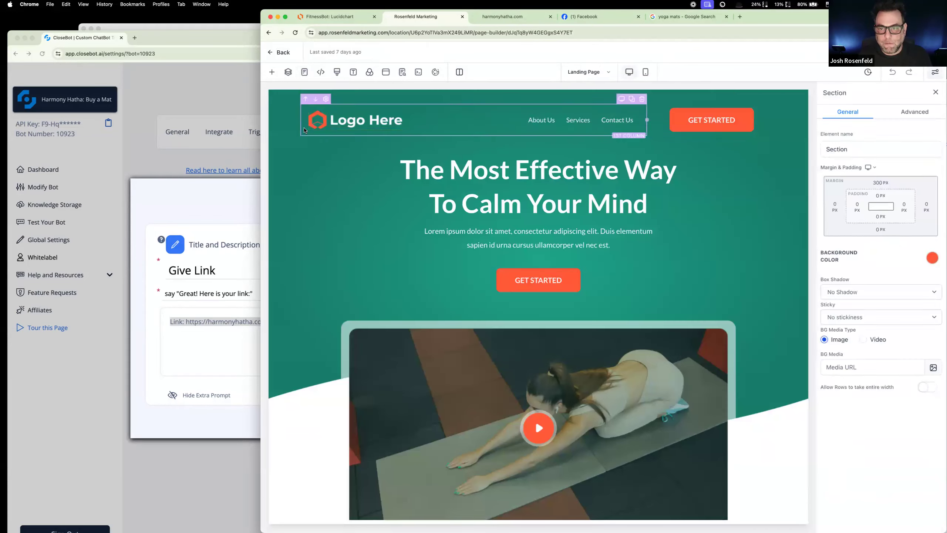
Step: Add a new item titled "Buy a Mat!" to the Landing Page's navigation menu
{"action": "left_click", "coordinate": [632, 114]}
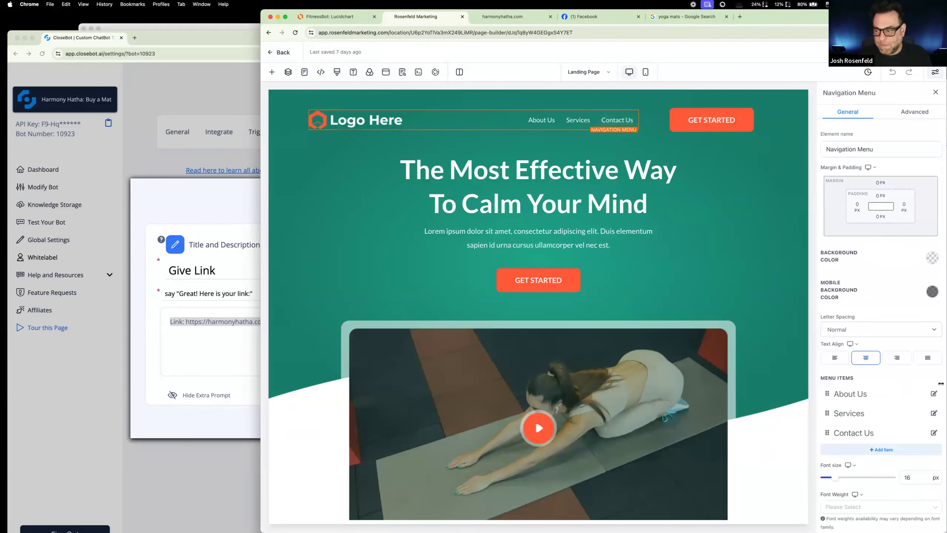
{"action": "scroll", "coordinate": [876, 377], "scroll_direction": "down", "scroll_amount": 5}
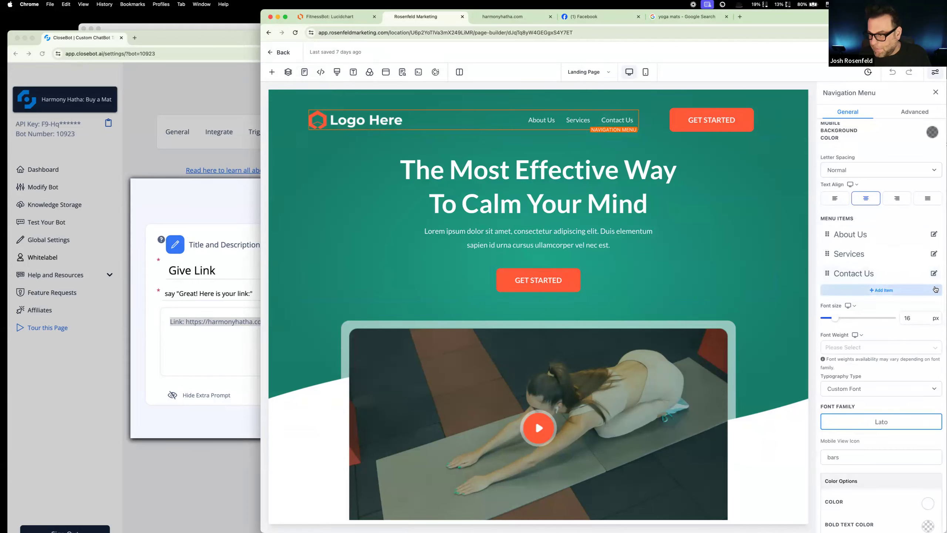
{"action": "left_click", "coordinate": [879, 289]}
{"action": "left_click", "coordinate": [868, 293]}
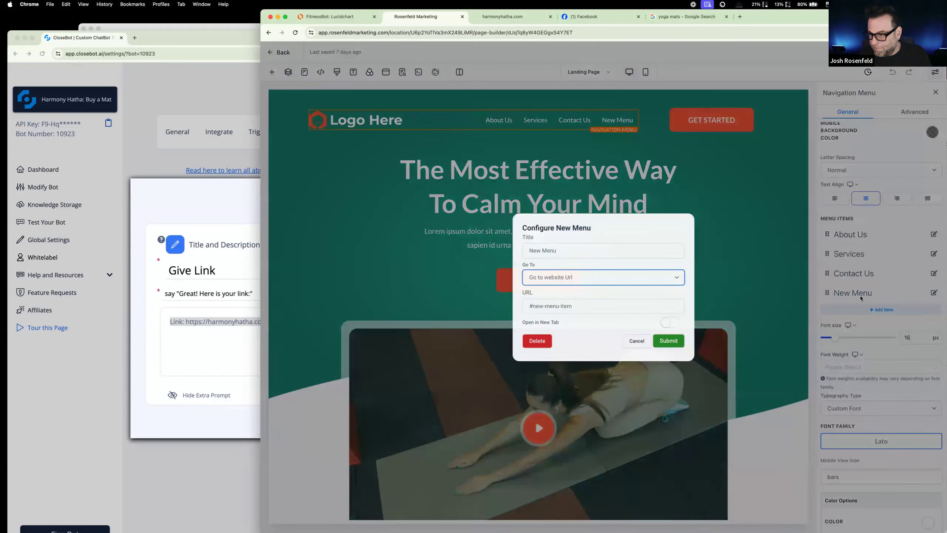
{"action": "left_click", "coordinate": [590, 251]}
{"action": "type", "text": "Buy a Mat!"}
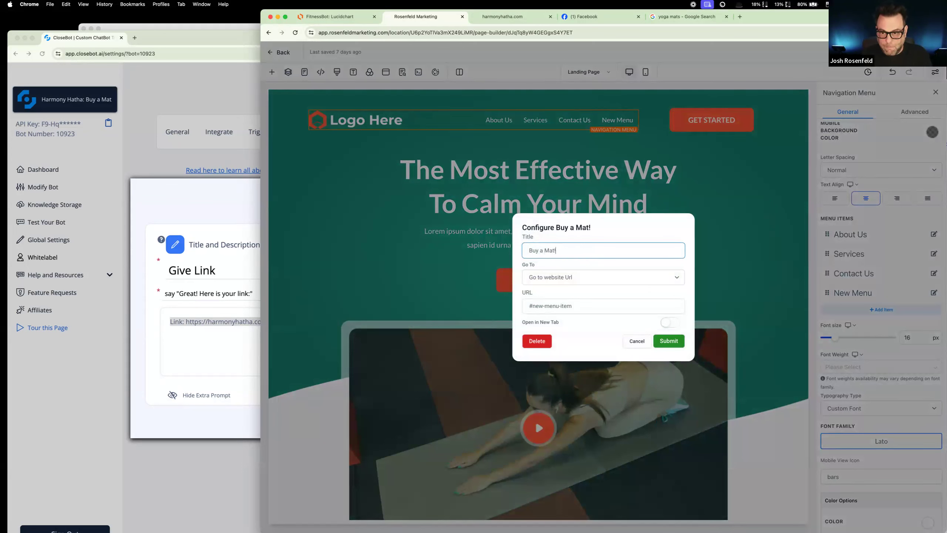
Step: Link the "Buy a Mat!" menu item to the Product Page funnel step and move it before Contact Us
{"action": "left_click", "coordinate": [583, 276]}
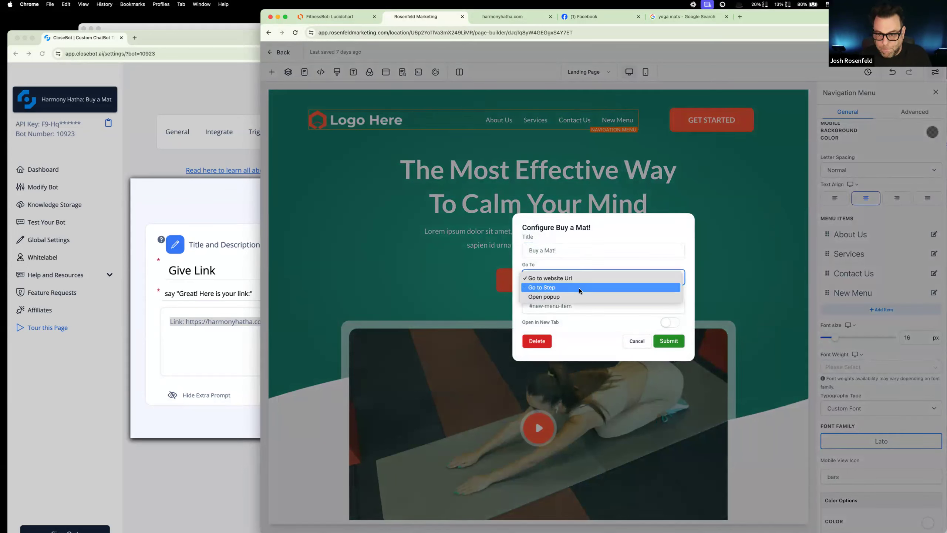
{"action": "left_click", "coordinate": [578, 288]}
{"action": "left_click", "coordinate": [579, 305]}
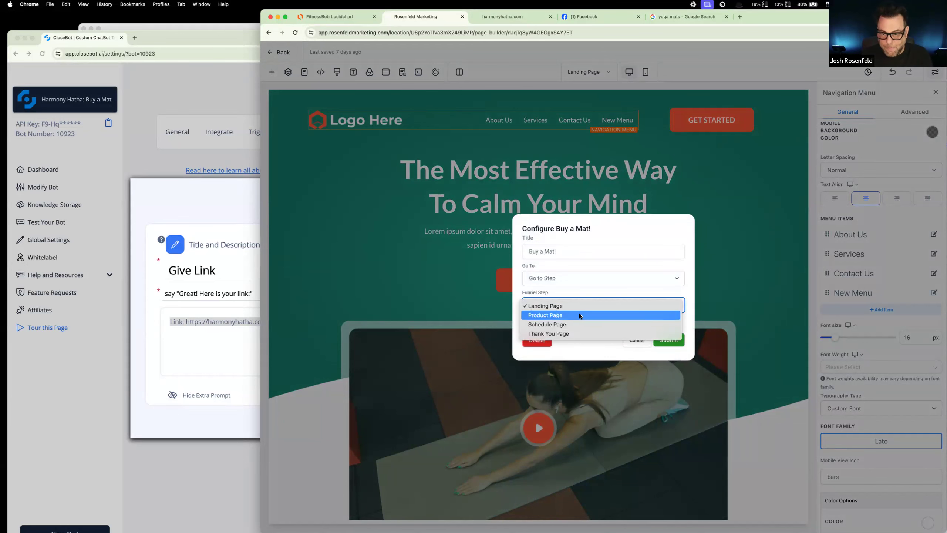
{"action": "left_click", "coordinate": [580, 316]}
{"action": "left_click", "coordinate": [668, 340]}
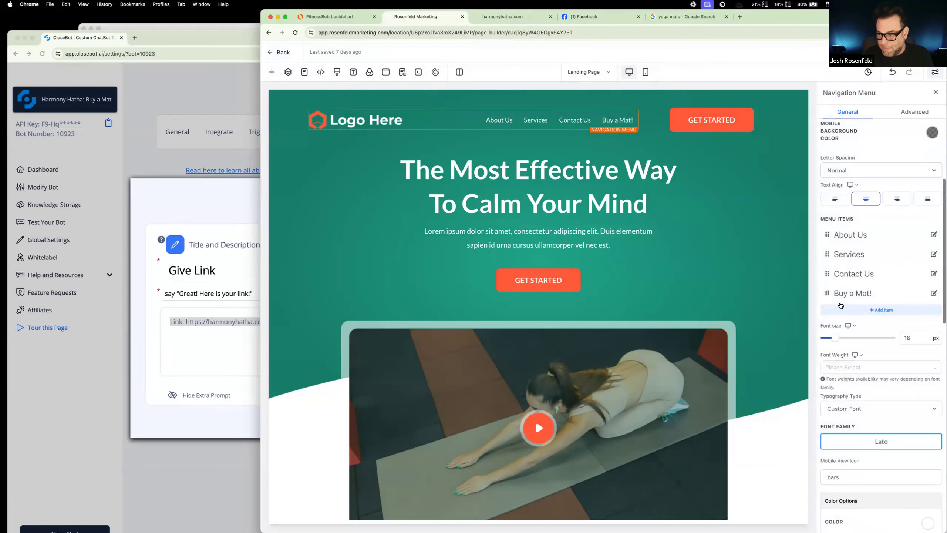
{"action": "left_click_drag", "start_coordinate": [827, 295], "coordinate": [825, 280]}
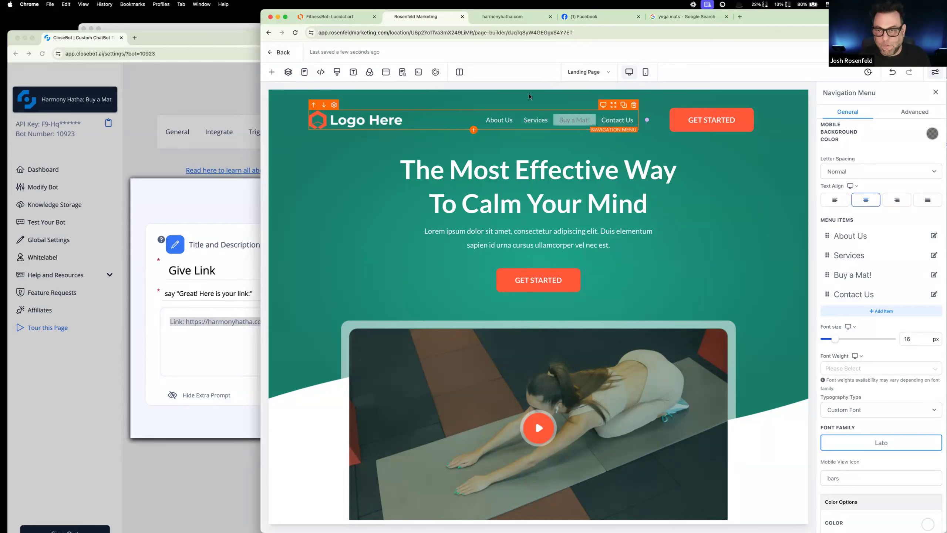
Step: Check the Schedule Page's header for a navigation menu, and return to the funnel's step list
{"action": "left_click", "coordinate": [304, 72]}
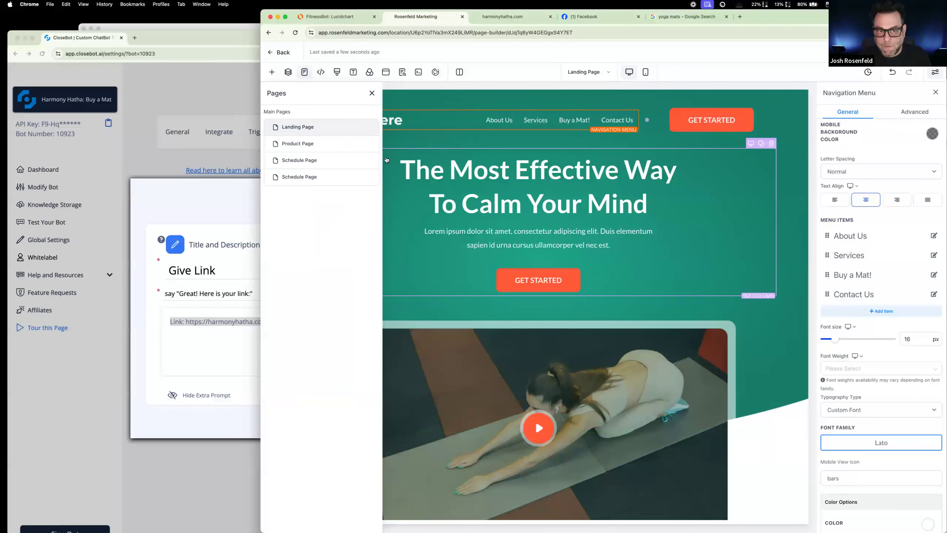
{"action": "left_click", "coordinate": [326, 164]}
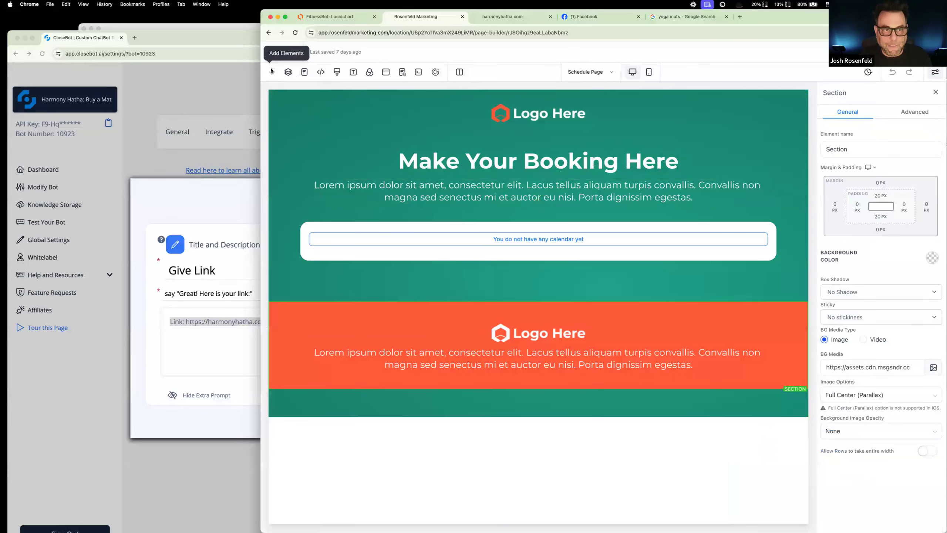
{"action": "left_click", "coordinate": [270, 52]}
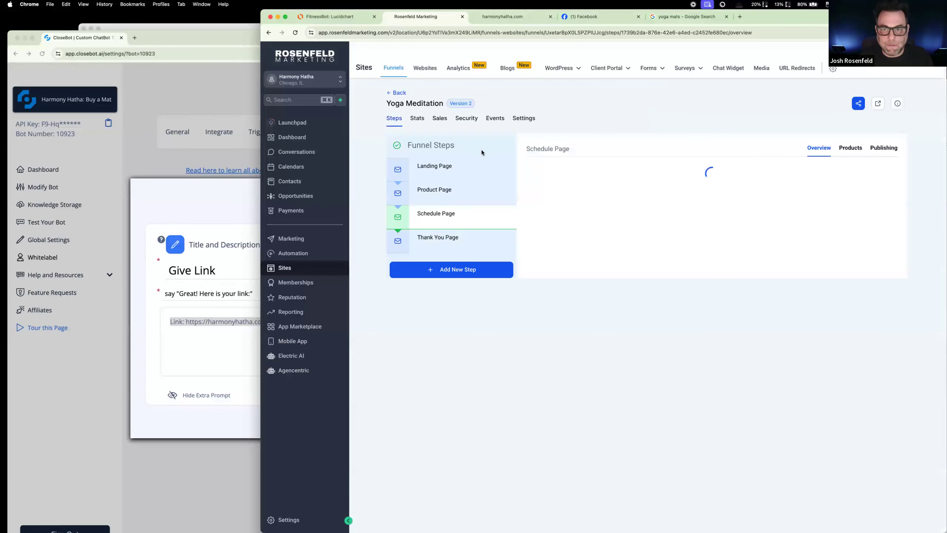
Step: Reopen the Product Page for editing and look over its layout
{"action": "left_click", "coordinate": [478, 204]}
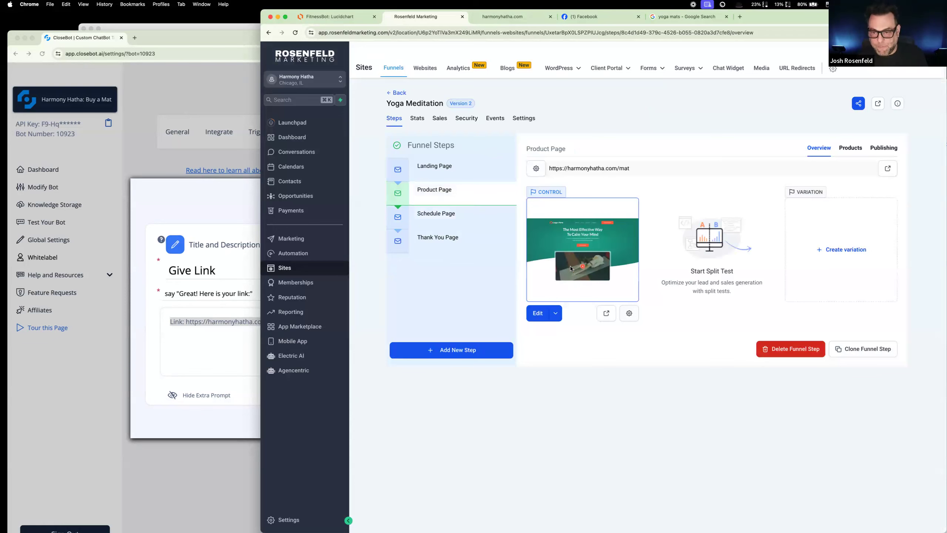
{"action": "left_click", "coordinate": [544, 314]}
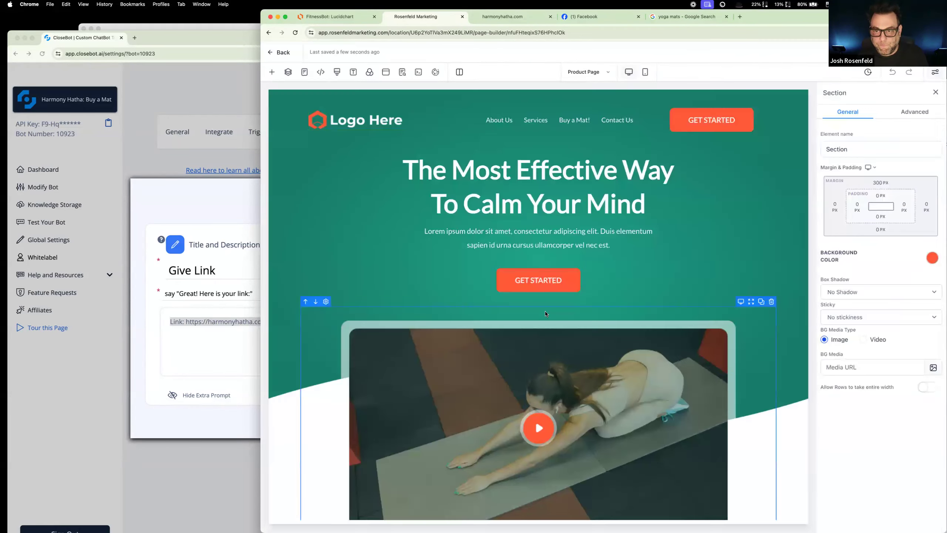
{"action": "scroll", "coordinate": [559, 261], "scroll_direction": "down", "scroll_amount": 3}
{"action": "scroll", "coordinate": [522, 223], "scroll_direction": "up", "scroll_amount": 3}
Step: Replace the Product Page's main headline with "BUY A YOGA MAT"
{"action": "triple_click", "coordinate": [496, 170]}
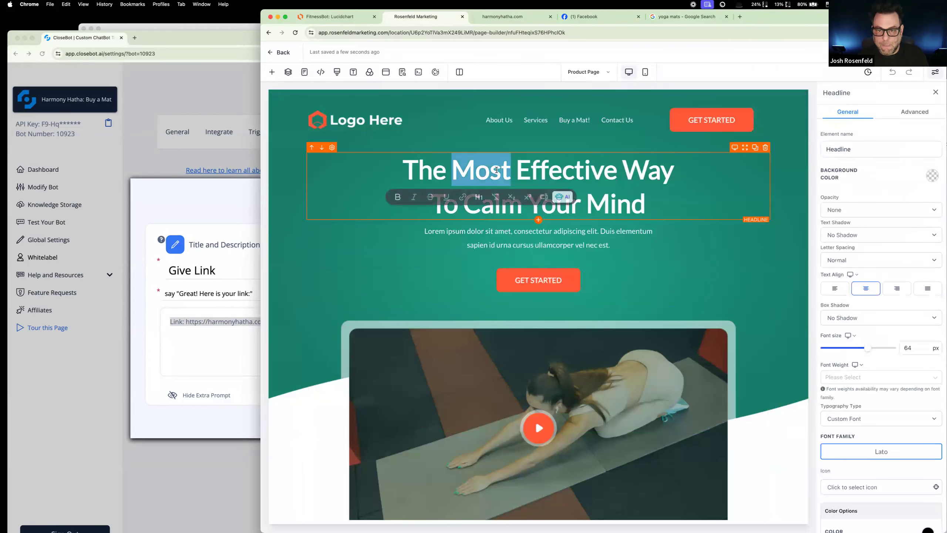
{"action": "left_click", "coordinate": [496, 170]}
{"action": "left_click_drag", "start_coordinate": [652, 203], "coordinate": [332, 171]}
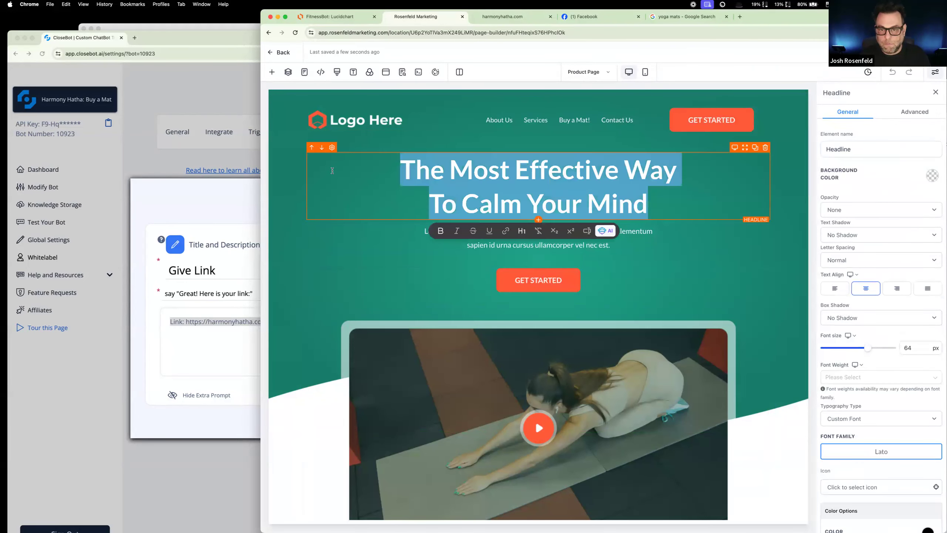
{"action": "type", "text": "BUY"}
{"action": "key", "text": "BackSpace"}
{"action": "key", "text": "BackSpace"}
{"action": "type", "text": "UY A YOF"}
{"action": "key", "text": "BackSpace"}
{"action": "type", "text": "GA MAT"}
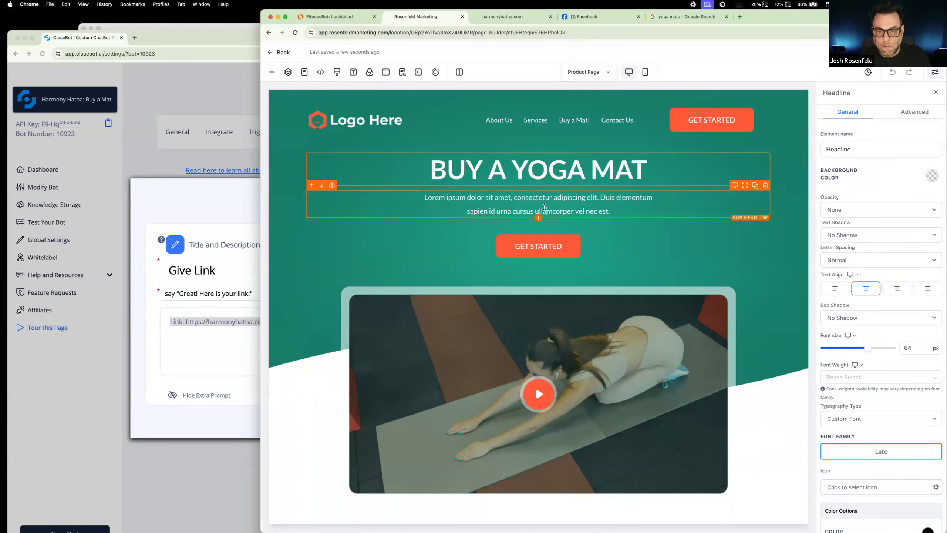
Step: Replace the placeholder sub-headline under "BUY A YOGA MAT" with "Get your very own Harmony Hatha yoga mat."
{"action": "triple_click", "coordinate": [545, 208]}
{"action": "key", "text": "BackSpace"}
{"action": "key", "text": "super+a"}
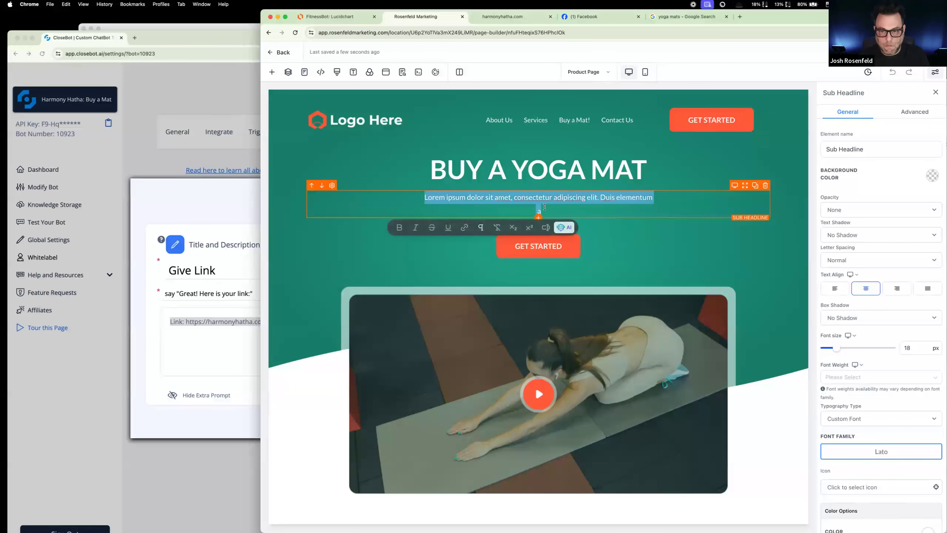
{"action": "type", "text": "Get your very own Harmo"}
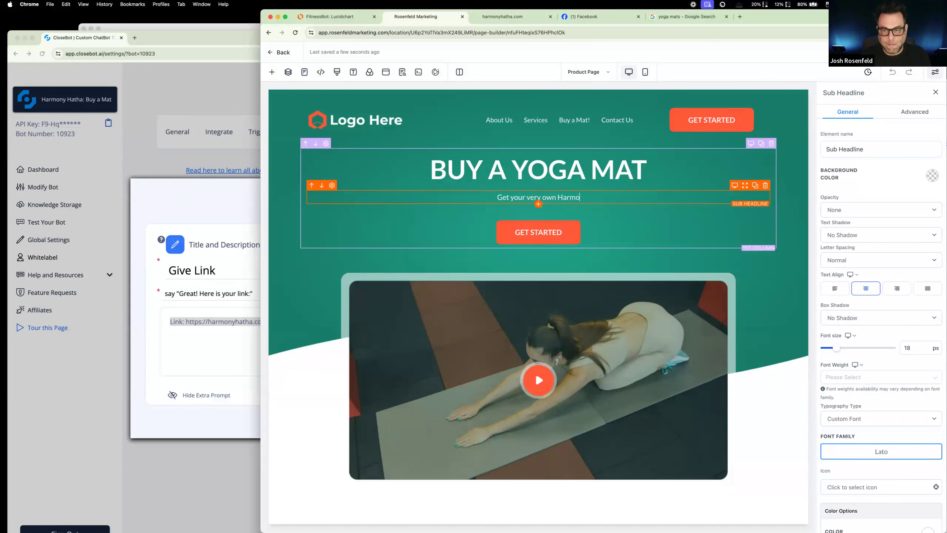
{"action": "type", "text": "ny Hatha "}
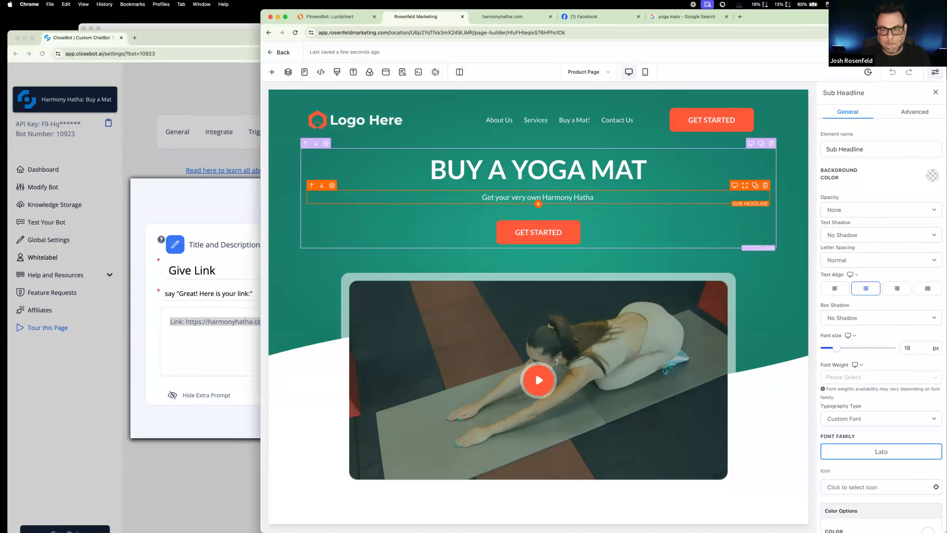
{"action": "type", "text": "yoga"}
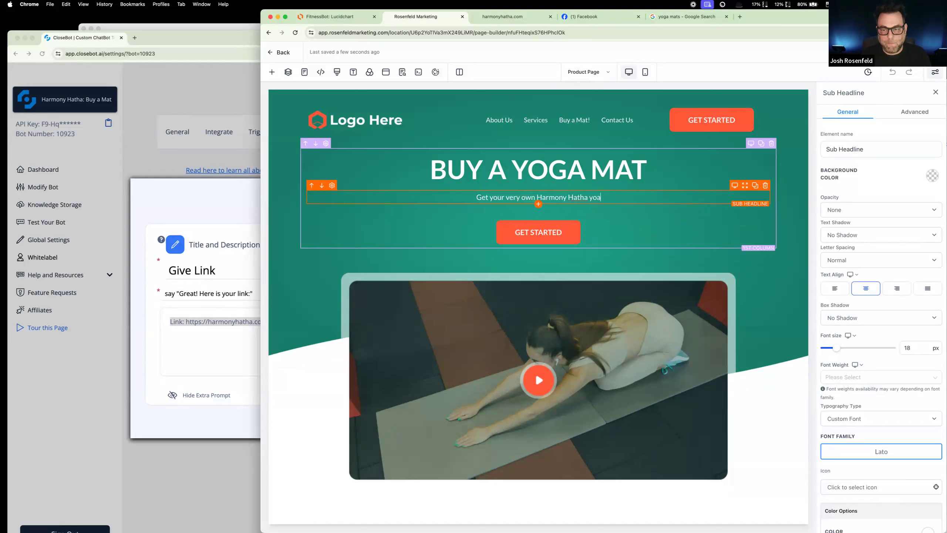
{"action": "type", "text": " may."}
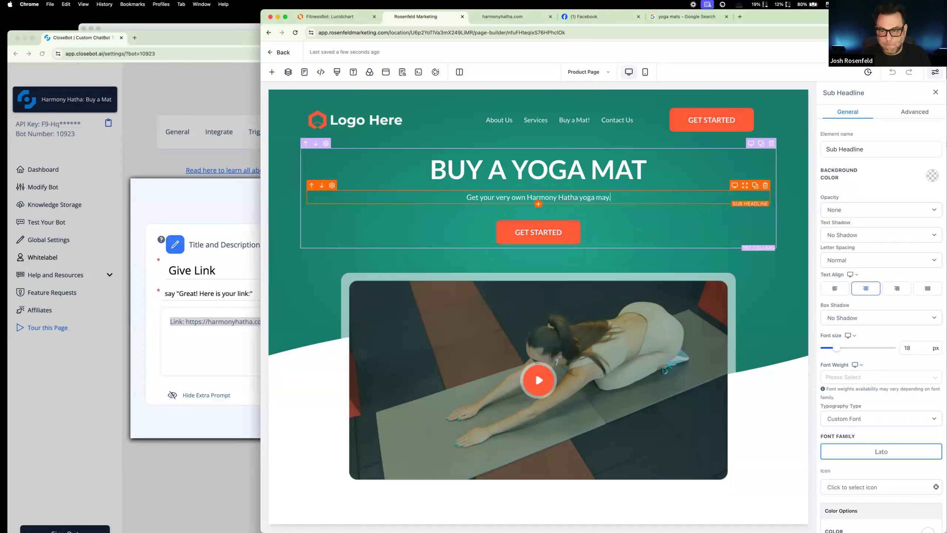
{"action": "key", "text": "BackSpace"}
{"action": "key", "text": "BackSpace"}
{"action": "type", "text": "t."}
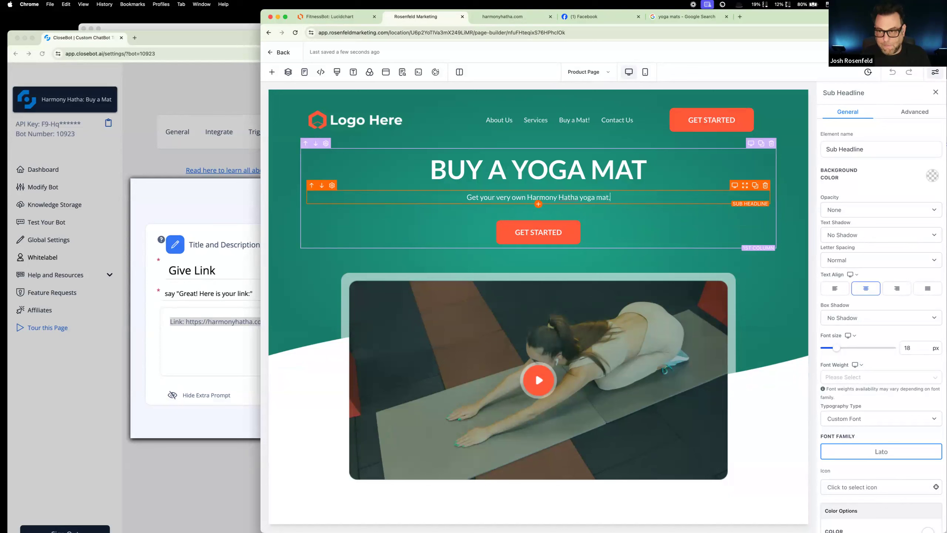
{"action": "left_click", "coordinate": [721, 153]}
Step: Delete the Get Started button from the Product Page's header
{"action": "left_click", "coordinate": [744, 123]}
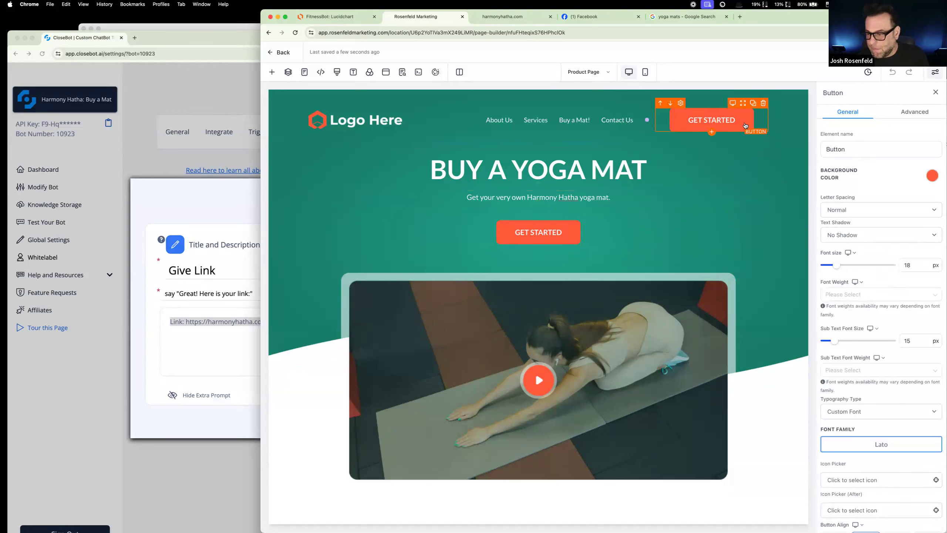
{"action": "scroll", "coordinate": [905, 357], "scroll_direction": "down", "scroll_amount": 5}
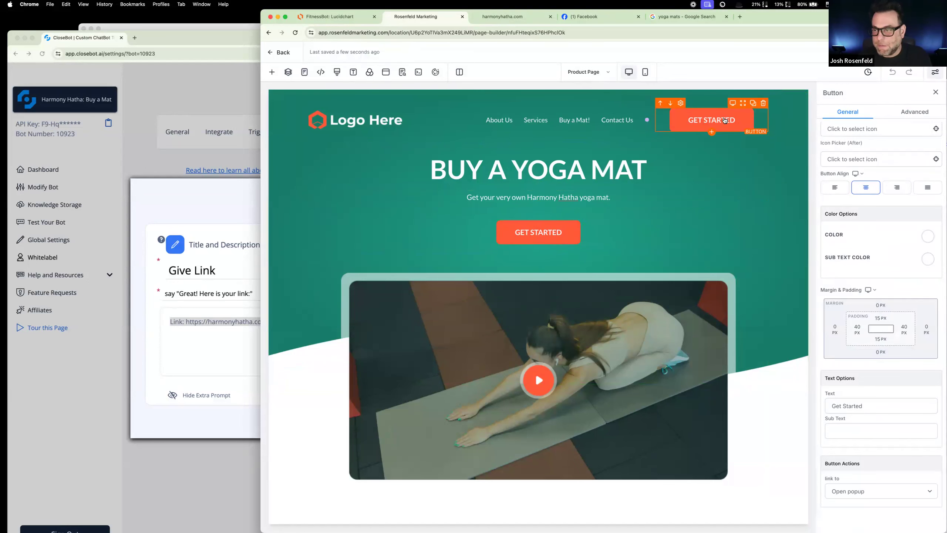
{"action": "left_click", "coordinate": [763, 104]}
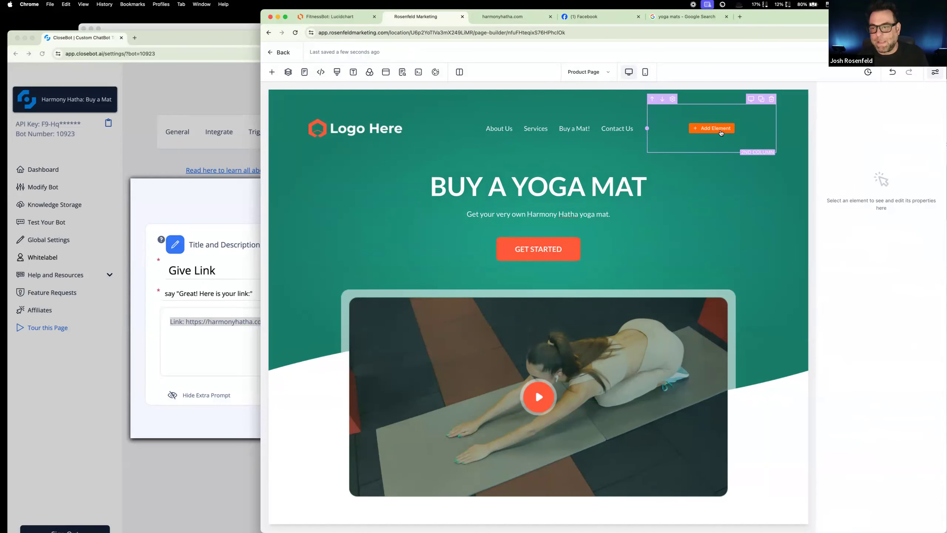
{"action": "scroll", "coordinate": [713, 132], "scroll_direction": "down", "scroll_amount": 1}
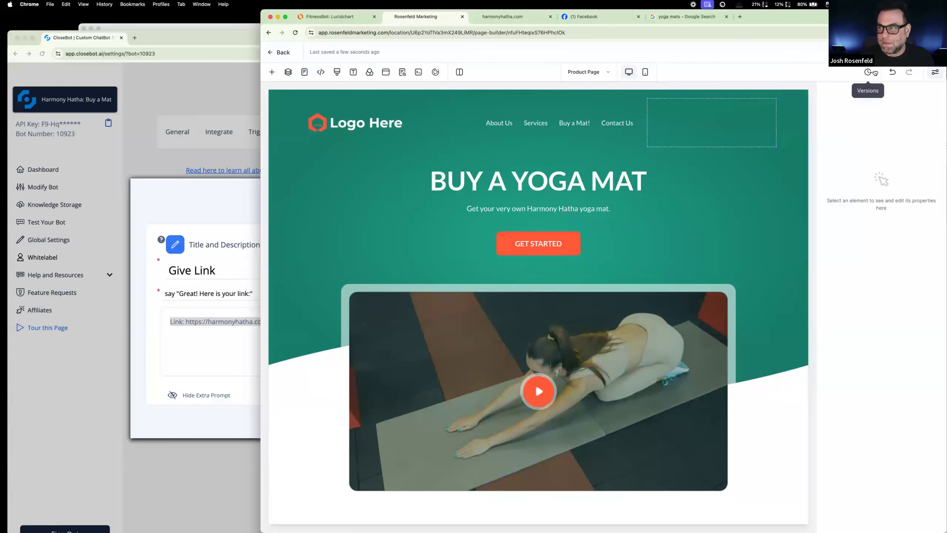
{"action": "left_click", "coordinate": [893, 73]}
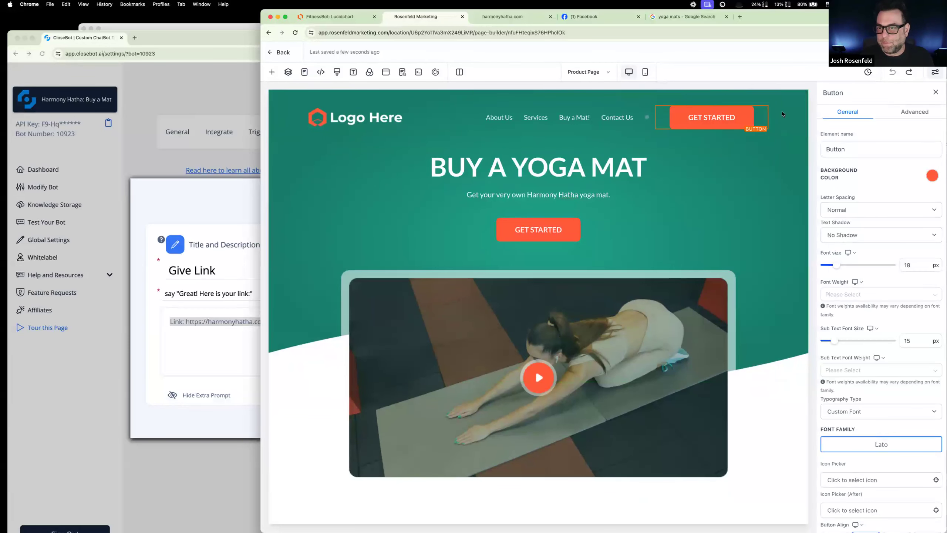
{"action": "left_click", "coordinate": [909, 73]}
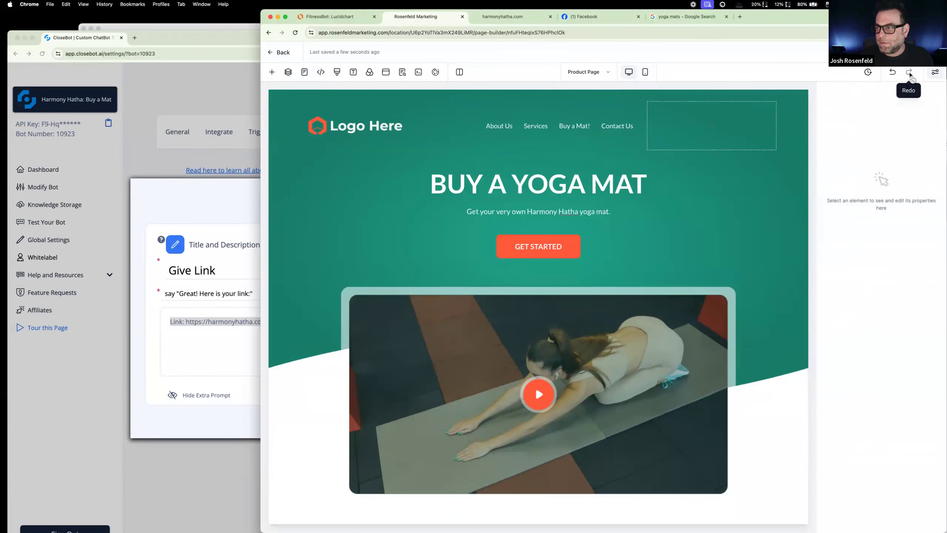
{"action": "left_click", "coordinate": [402, 72]}
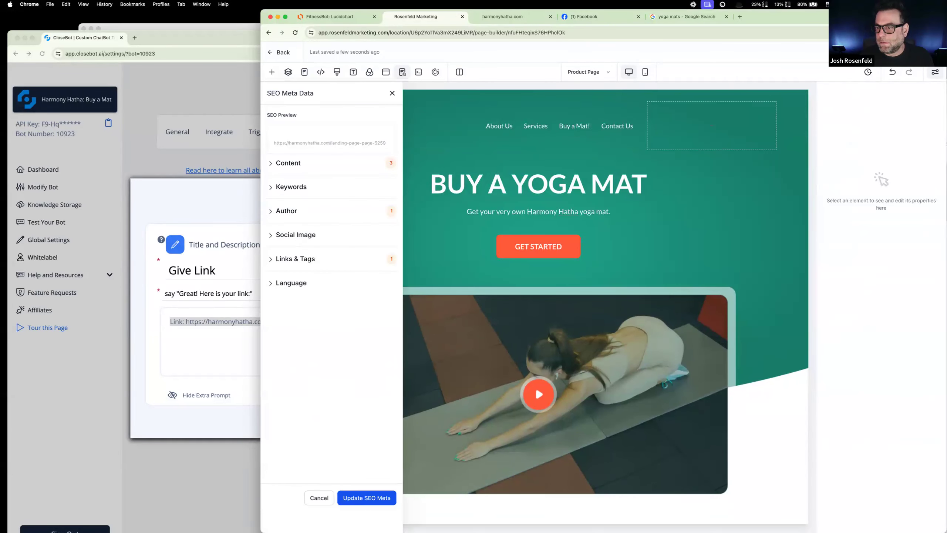
{"action": "left_click", "coordinate": [392, 93]}
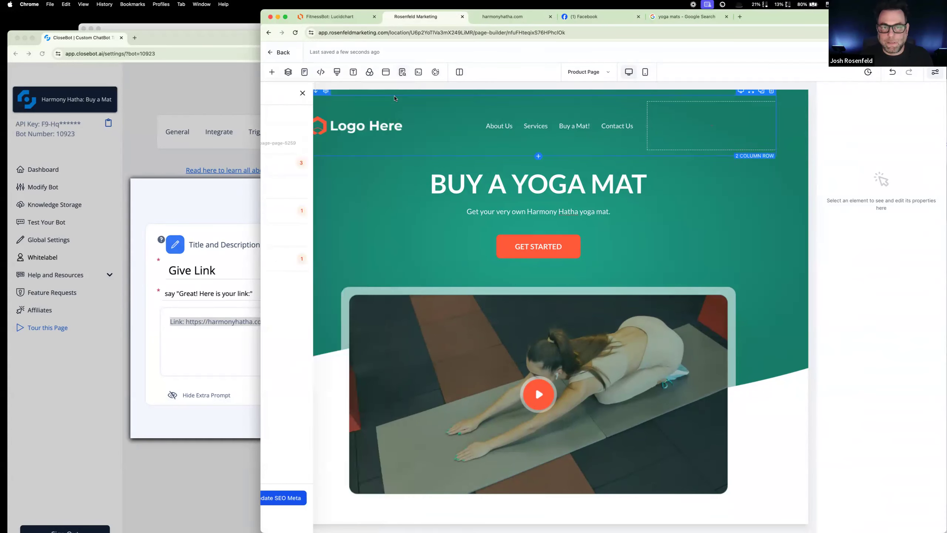
Step: Delete the column holding the yoga video and the empty section it leaves behind
{"action": "scroll", "coordinate": [580, 268], "scroll_direction": "down", "scroll_amount": 2}
{"action": "scroll", "coordinate": [579, 268], "scroll_direction": "down", "scroll_amount": 1}
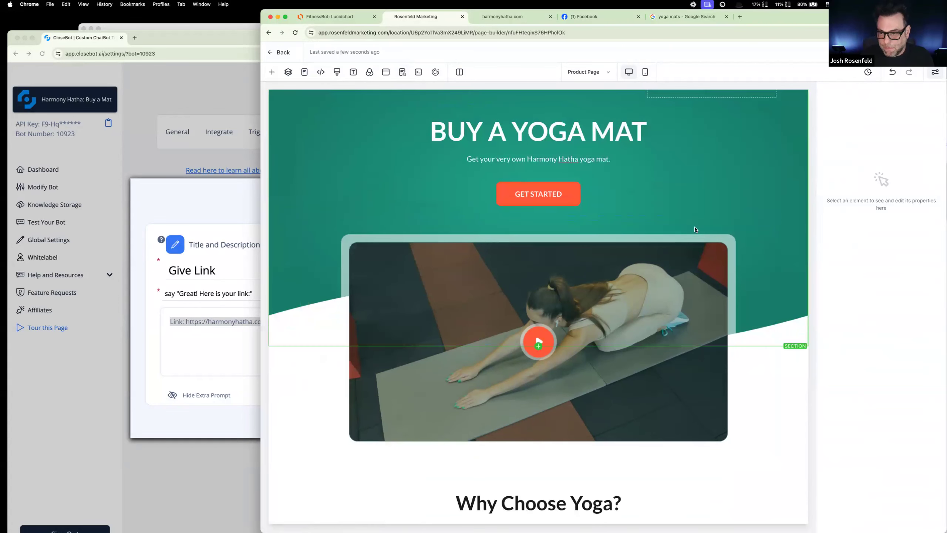
{"action": "left_click", "coordinate": [769, 222]}
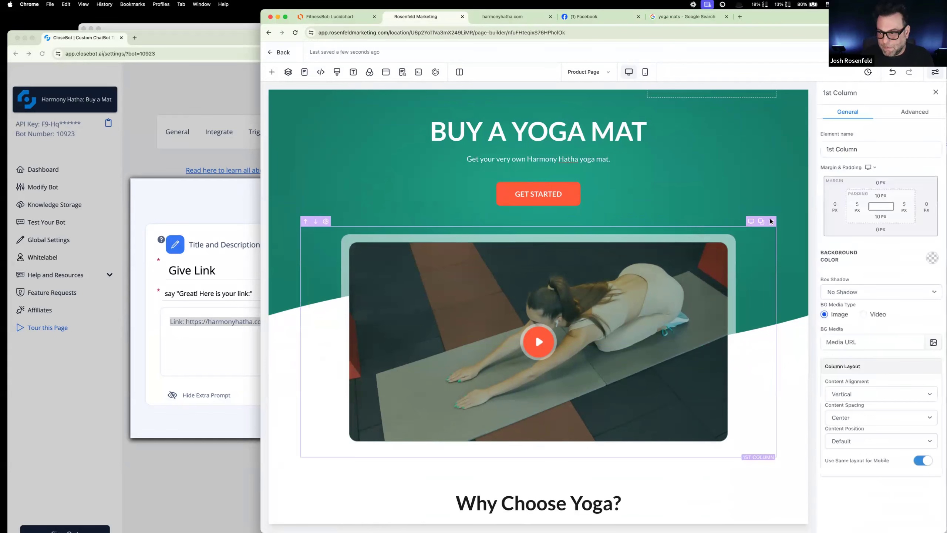
{"action": "left_click", "coordinate": [771, 221]}
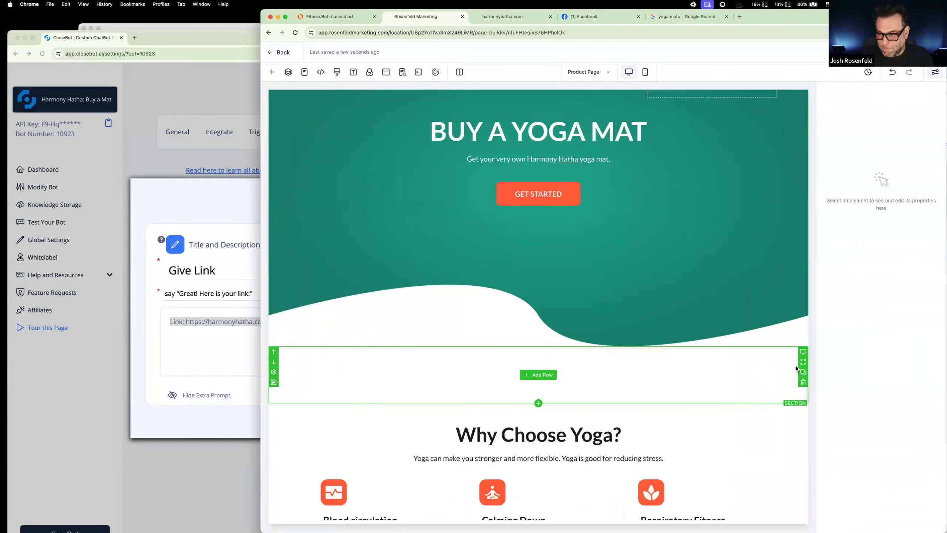
{"action": "left_click", "coordinate": [803, 383]}
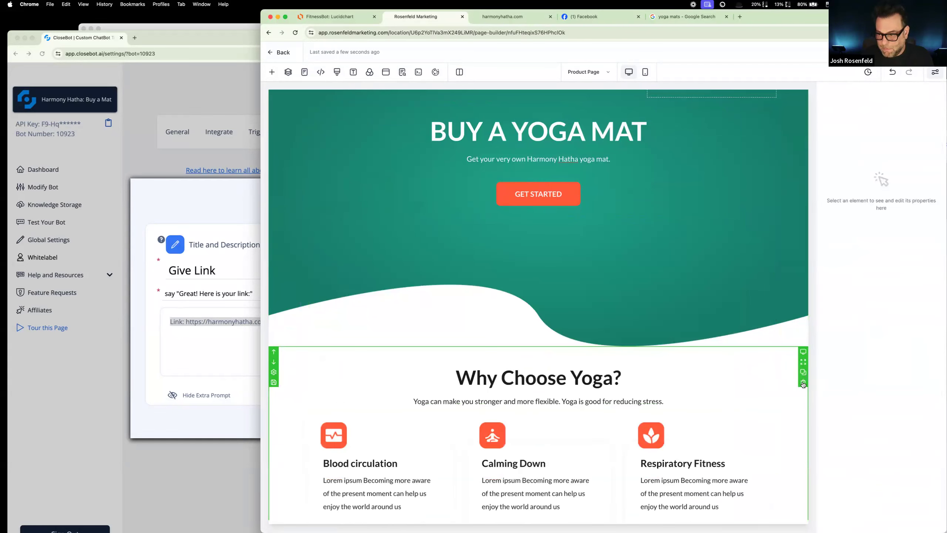
Step: Delete every remaining section below the hero, from "Why Choose Yoga?" through the services, testimonials, call-to-action and footer
{"action": "left_click", "coordinate": [803, 383]}
{"action": "left_click", "coordinate": [803, 383]}
{"action": "left_click", "coordinate": [803, 383]}
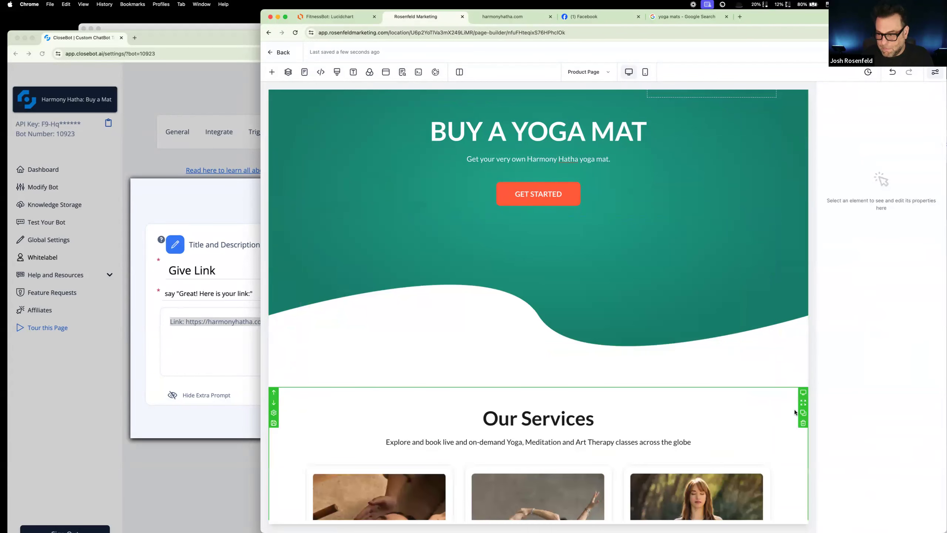
{"action": "left_click", "coordinate": [803, 424]}
{"action": "left_click", "coordinate": [803, 423]}
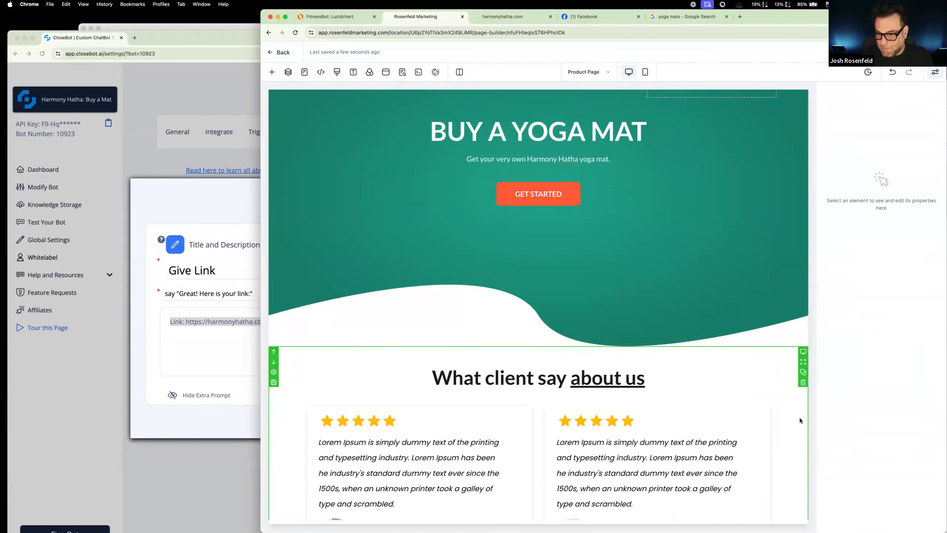
{"action": "left_click", "coordinate": [803, 384]}
{"action": "left_click", "coordinate": [802, 376]}
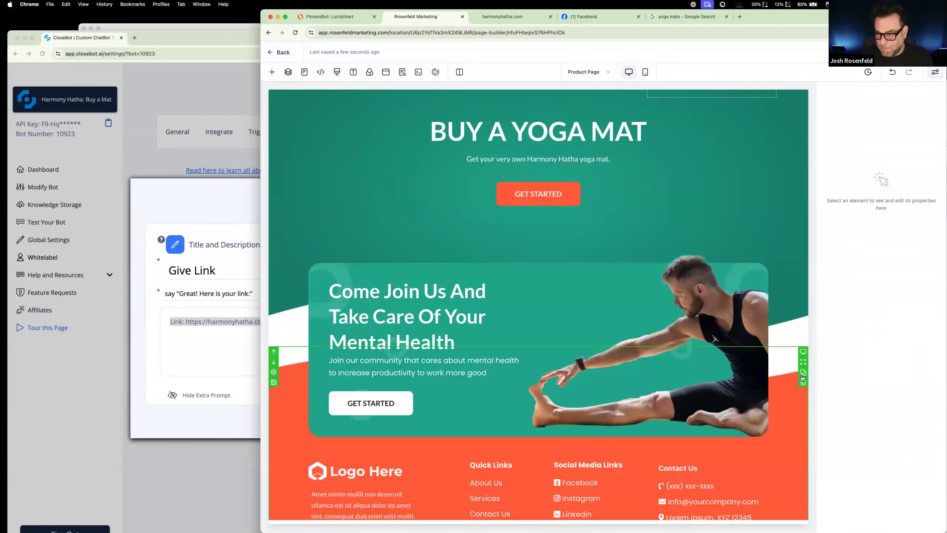
{"action": "left_click", "coordinate": [803, 383]}
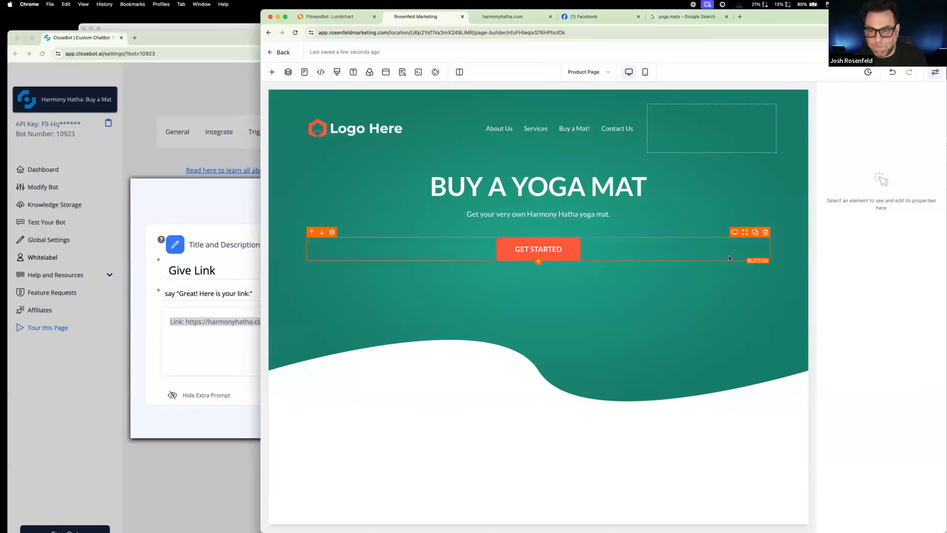
Step: Replace the hero's Get Started button with a 1 Step Order element directly below the sub-headline
{"action": "left_click", "coordinate": [765, 232]}
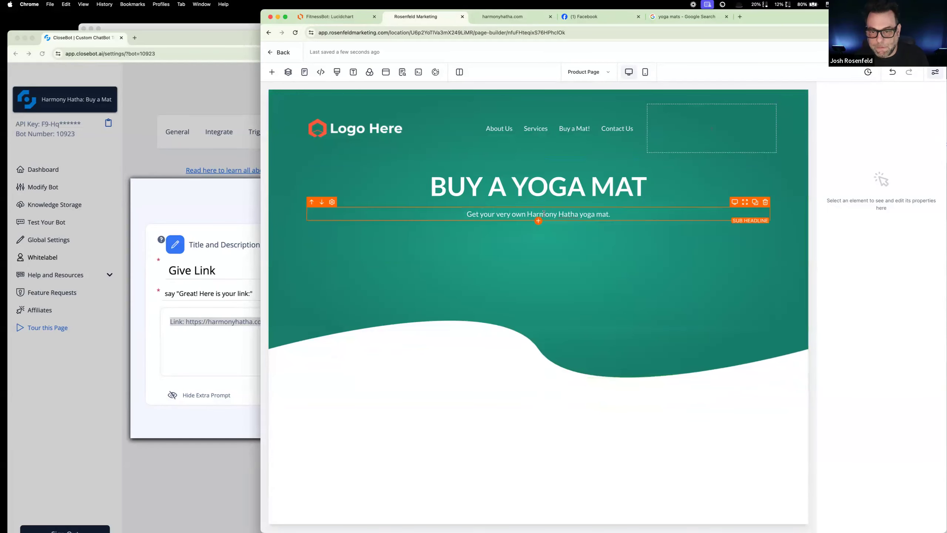
{"action": "left_click", "coordinate": [536, 218]}
{"action": "left_click", "coordinate": [537, 220]}
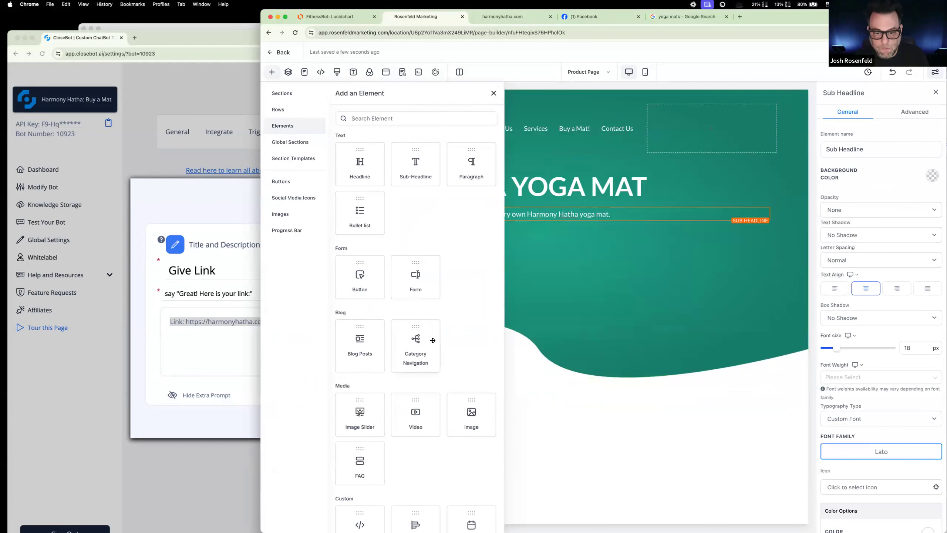
{"action": "scroll", "coordinate": [426, 459], "scroll_direction": "down", "scroll_amount": 6}
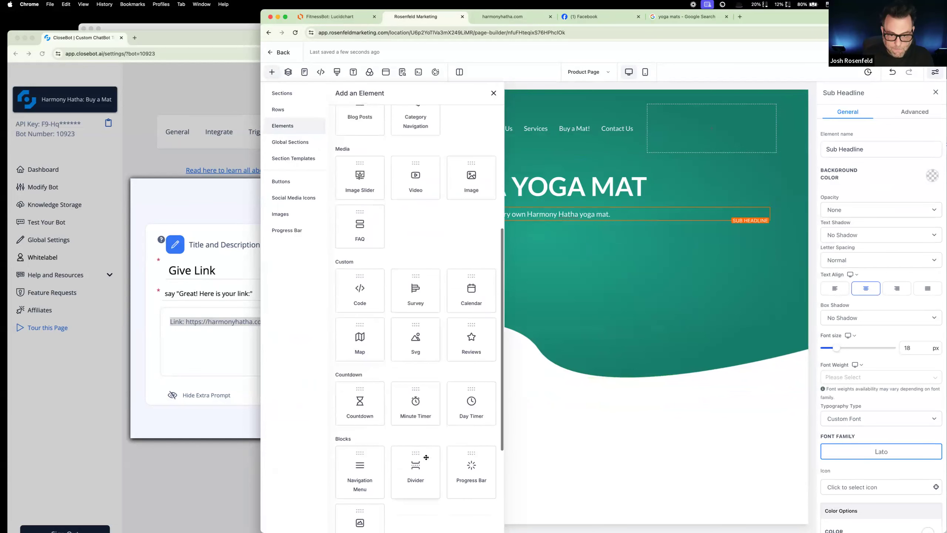
{"action": "scroll", "coordinate": [426, 456], "scroll_direction": "down", "scroll_amount": 4}
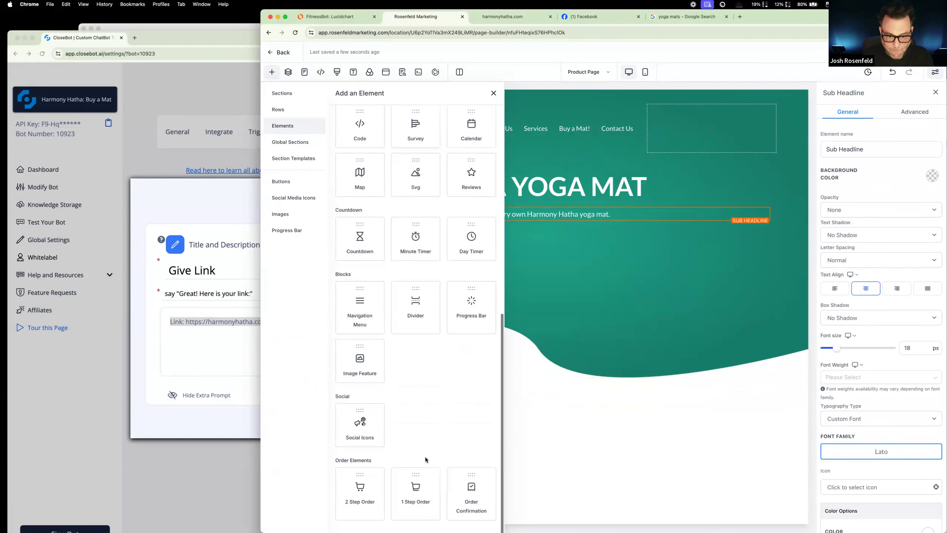
{"action": "left_click", "coordinate": [419, 489]}
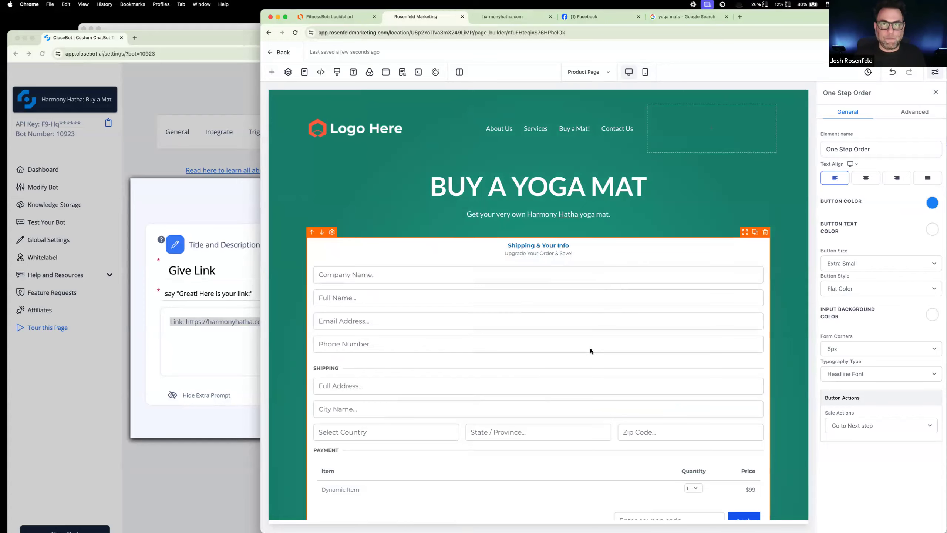
Step: Look over the one-step order form down to its Complete Order button, and return to the funnel's step list
{"action": "scroll", "coordinate": [591, 348], "scroll_direction": "down", "scroll_amount": 3}
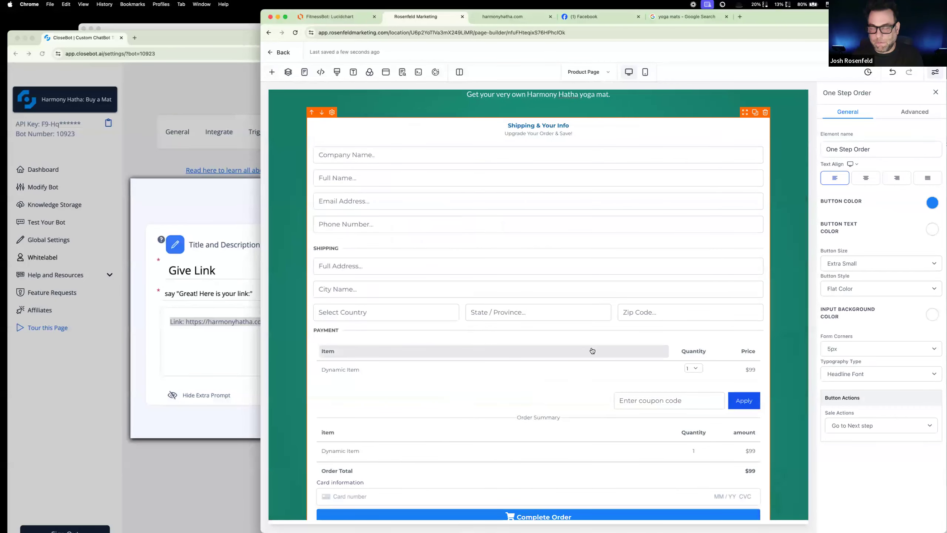
{"action": "scroll", "coordinate": [534, 369], "scroll_direction": "down", "scroll_amount": 1}
{"action": "scroll", "coordinate": [534, 369], "scroll_direction": "down", "scroll_amount": 2}
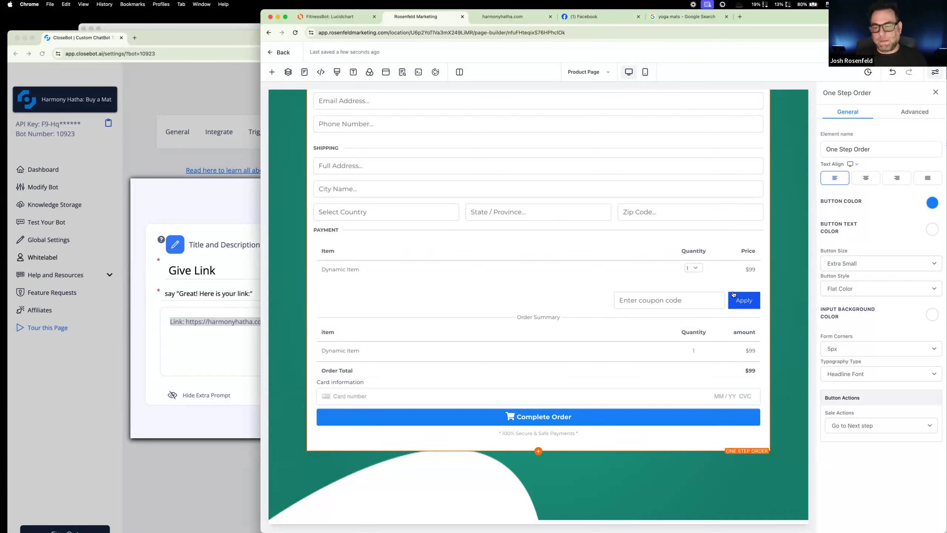
{"action": "scroll", "coordinate": [371, 94], "scroll_direction": "up", "scroll_amount": 1}
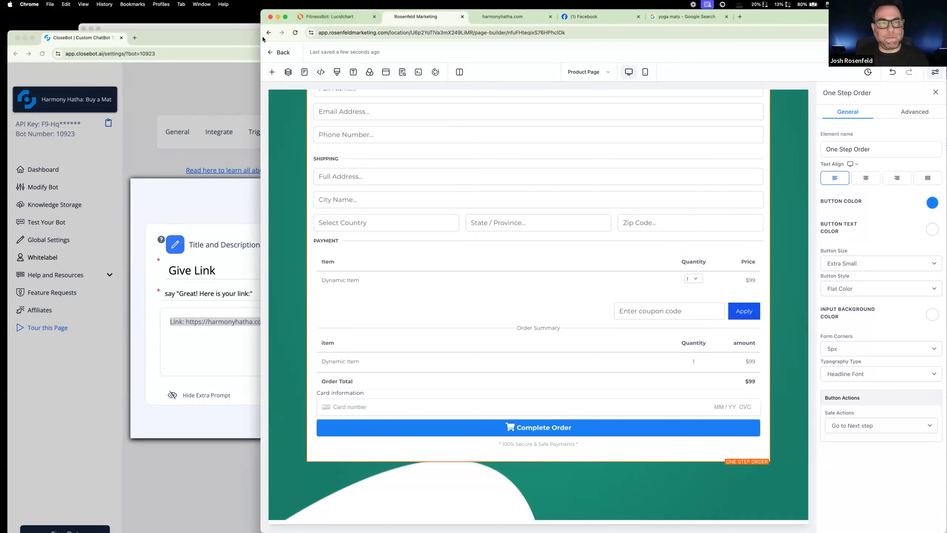
{"action": "left_click", "coordinate": [275, 54]}
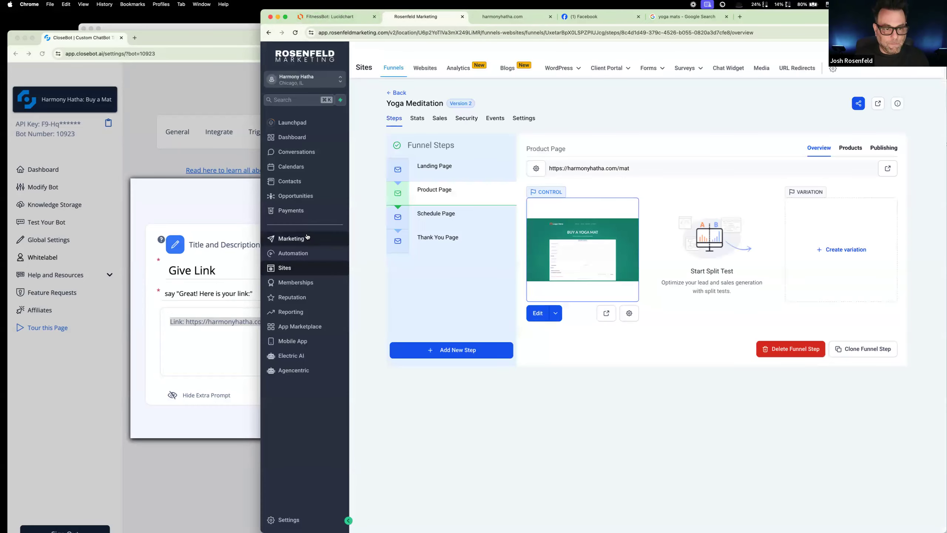
Step: Start a new coupon in the payments area and name it 15% Off Yoga Mat
{"action": "left_click", "coordinate": [303, 218]}
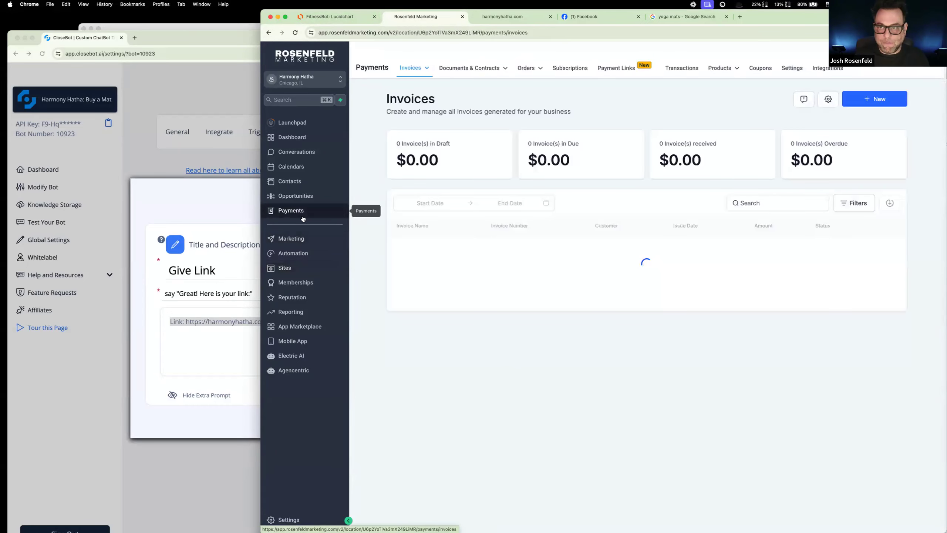
{"action": "left_click", "coordinate": [758, 69]}
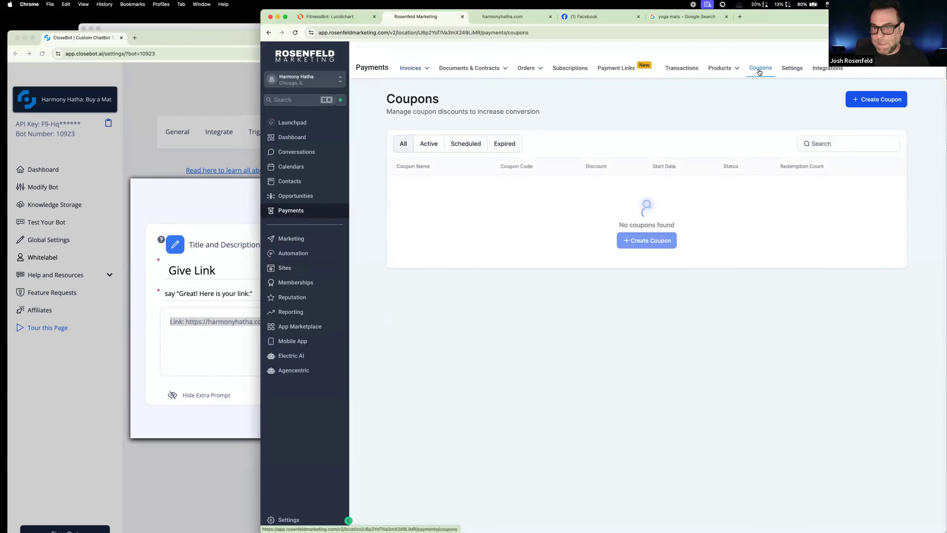
{"action": "left_click", "coordinate": [645, 238]}
{"action": "left_click", "coordinate": [601, 166]}
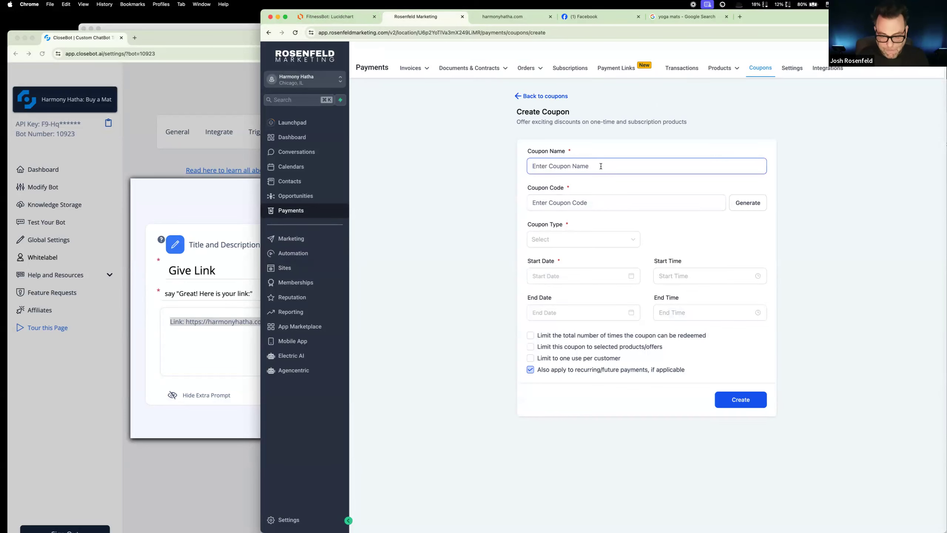
{"action": "type", "text": "15% Ogg"}
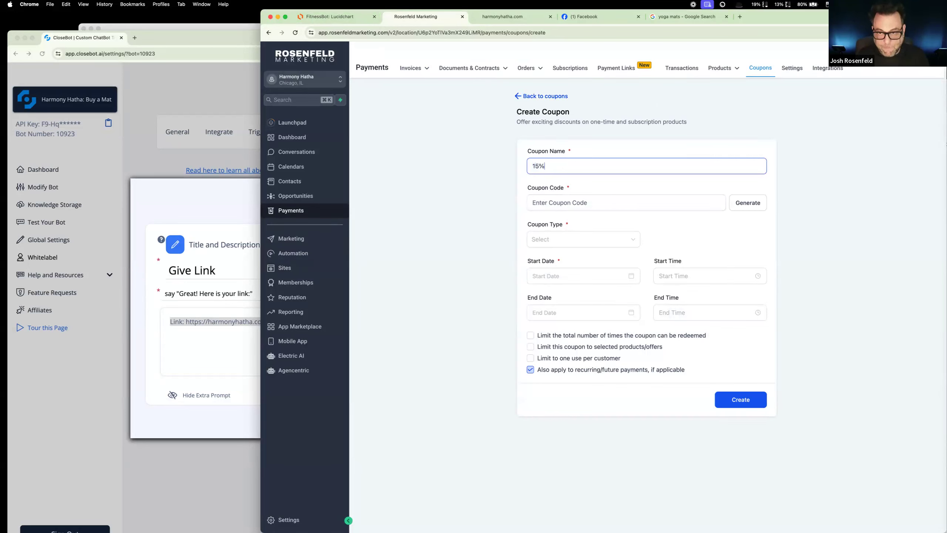
{"action": "key", "text": "BackSpace"}
{"action": "key", "text": "BackSpace"}
{"action": "type", "text": "ff "}
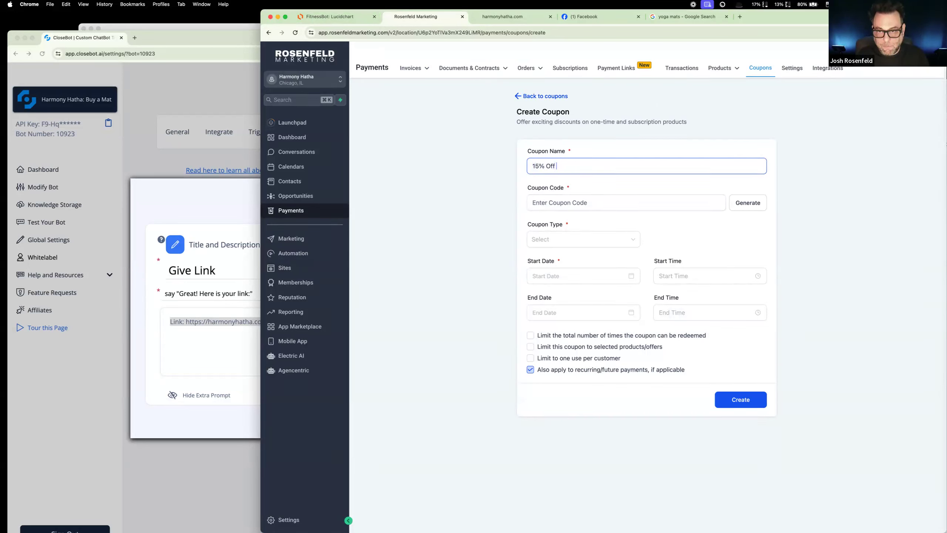
{"action": "type", "text": "Yoga Mat"}
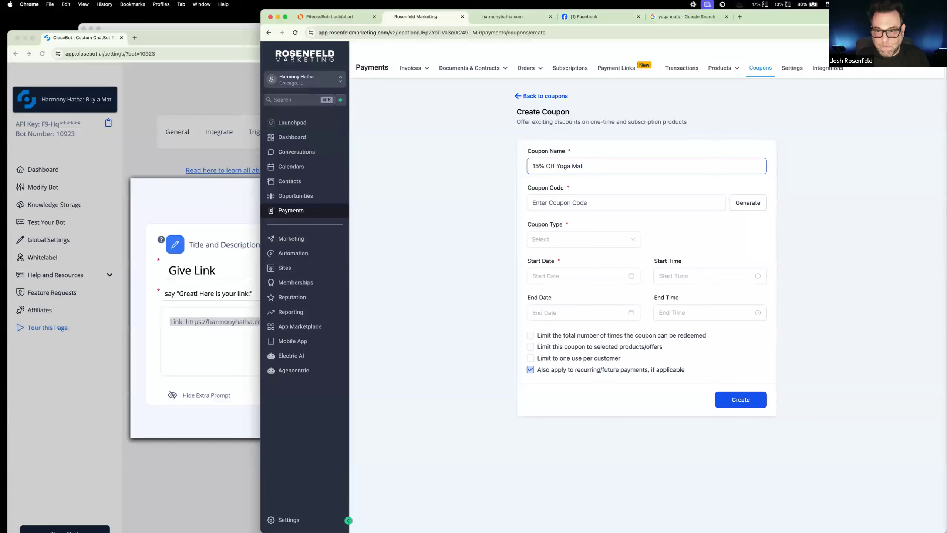
Step: Enter 15yoga as the coupon code
{"action": "left_click", "coordinate": [604, 205]}
{"action": "type", "text": "15"}
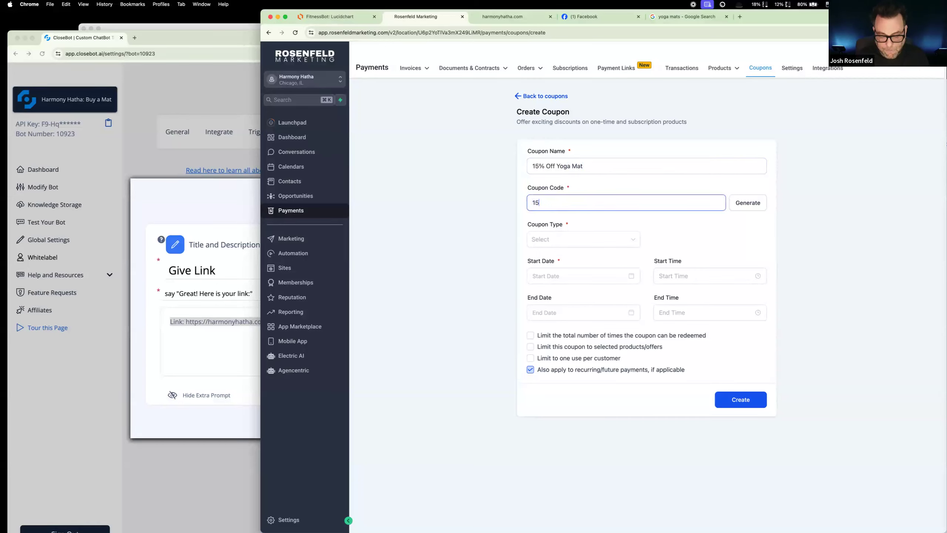
{"action": "type", "text": "yoga"}
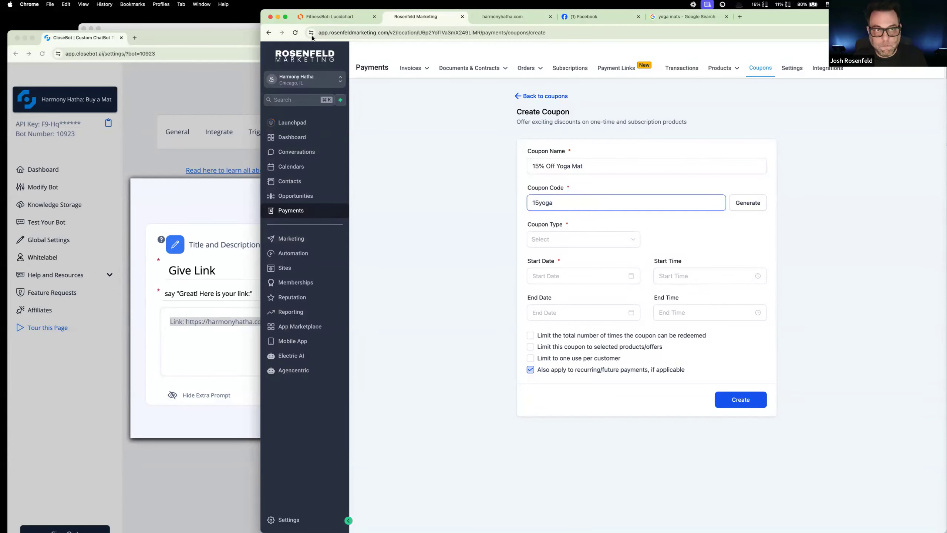
Step: Copy the code from CloseBot's Buy a yoga mat objective and use it as the coupon code, written in lowercase as namaste
{"action": "left_click", "coordinate": [156, 100]}
{"action": "left_click", "coordinate": [468, 157]}
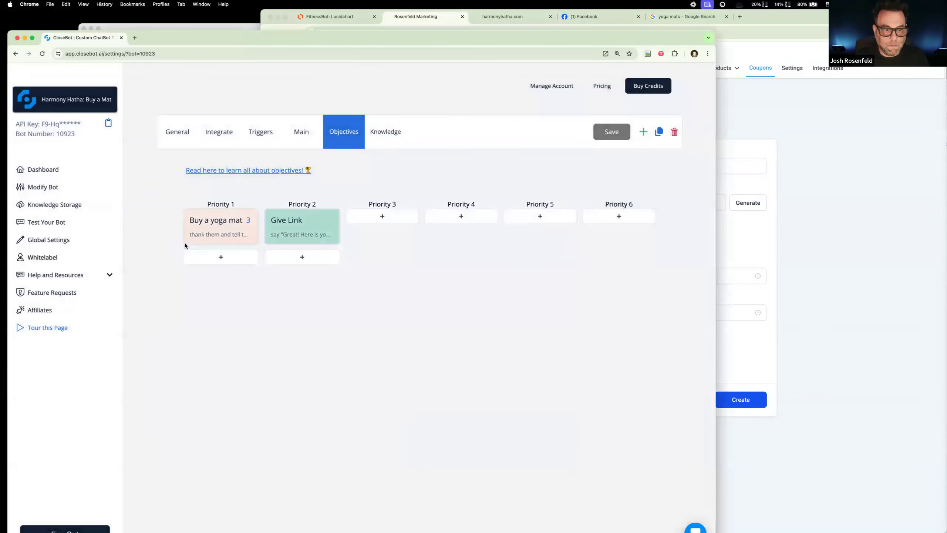
{"action": "left_click", "coordinate": [187, 228]}
{"action": "double_click", "coordinate": [220, 316]}
{"action": "key", "text": "super+c"}
{"action": "left_click", "coordinate": [747, 121]}
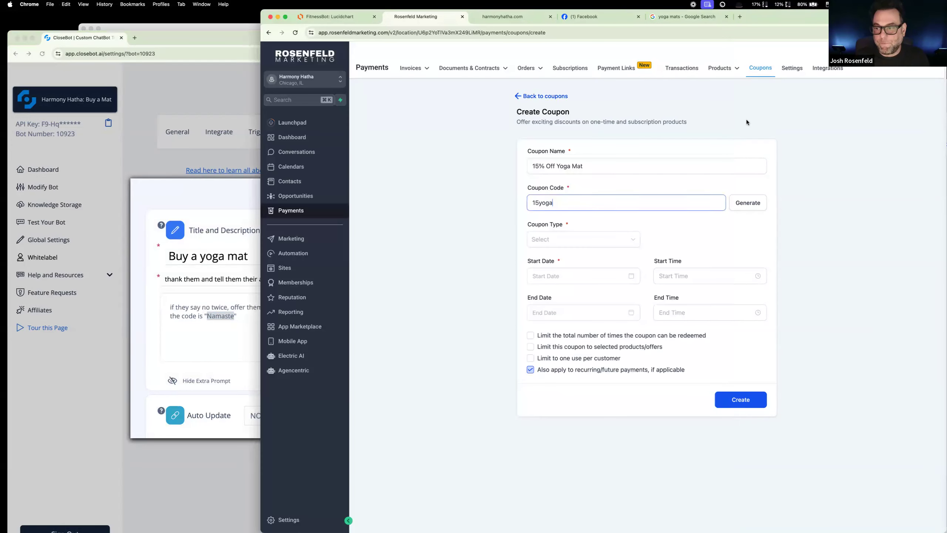
{"action": "left_click_drag", "start_coordinate": [591, 208], "coordinate": [446, 195]}
{"action": "key", "text": "super+v"}
{"action": "left_click_drag", "start_coordinate": [536, 203], "coordinate": [507, 203]}
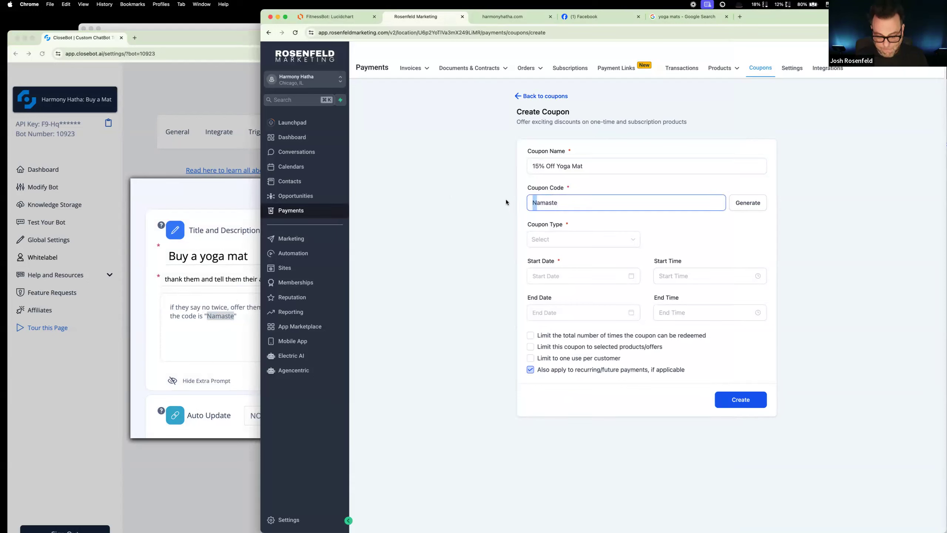
{"action": "type", "text": "n"}
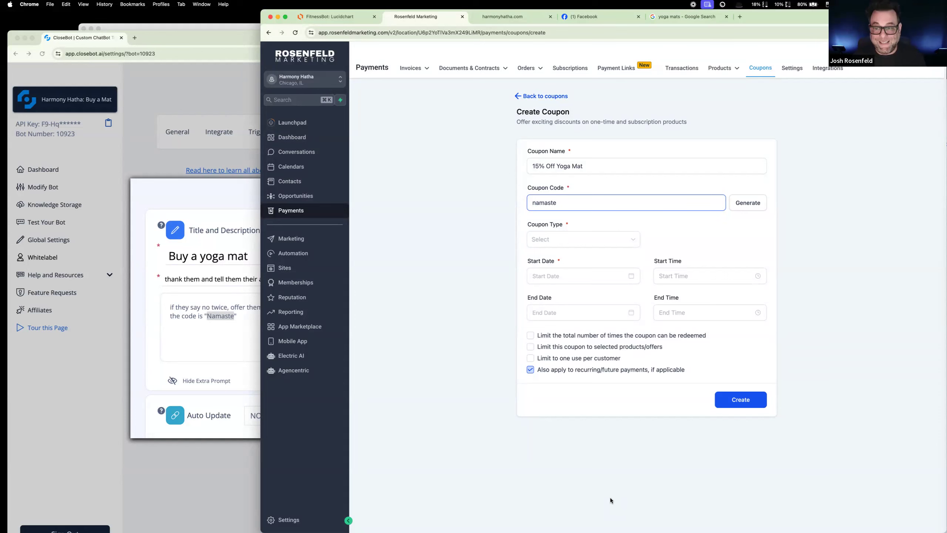
Step: Make it a percentage coupon offering a 15% discount
{"action": "left_click", "coordinate": [564, 238]}
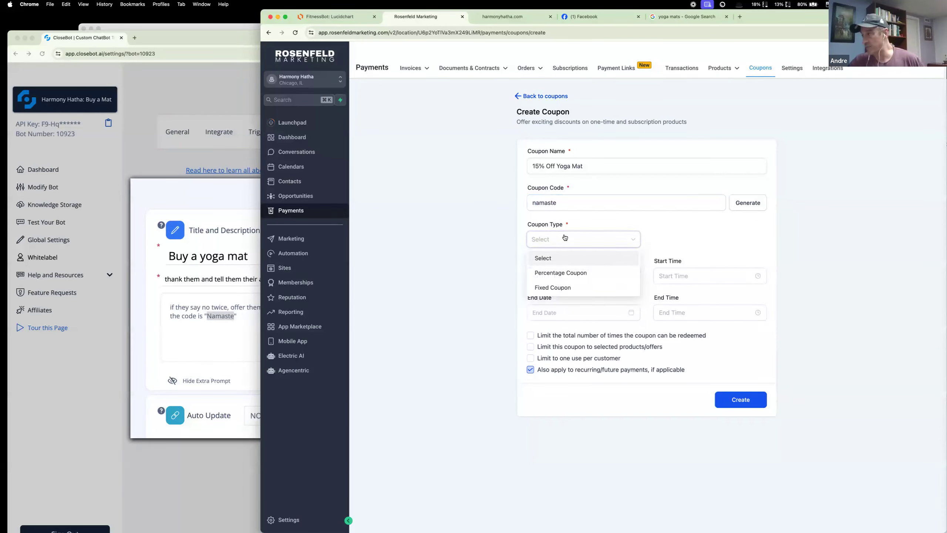
{"action": "left_click", "coordinate": [566, 272]}
{"action": "left_click", "coordinate": [681, 236]}
{"action": "type", "text": "15"}
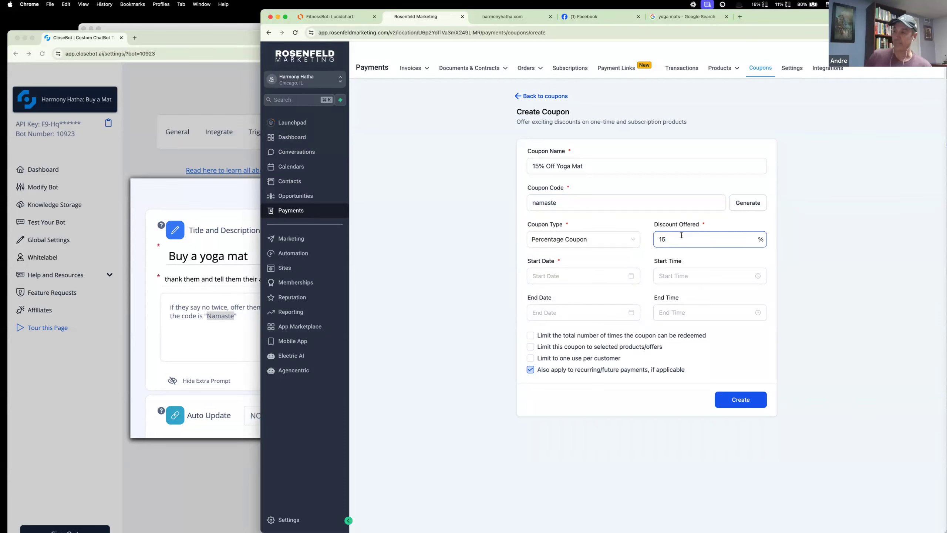
Step: Set the coupon to start on June 10, 2024 at 12:00 PM
{"action": "left_click", "coordinate": [624, 276]}
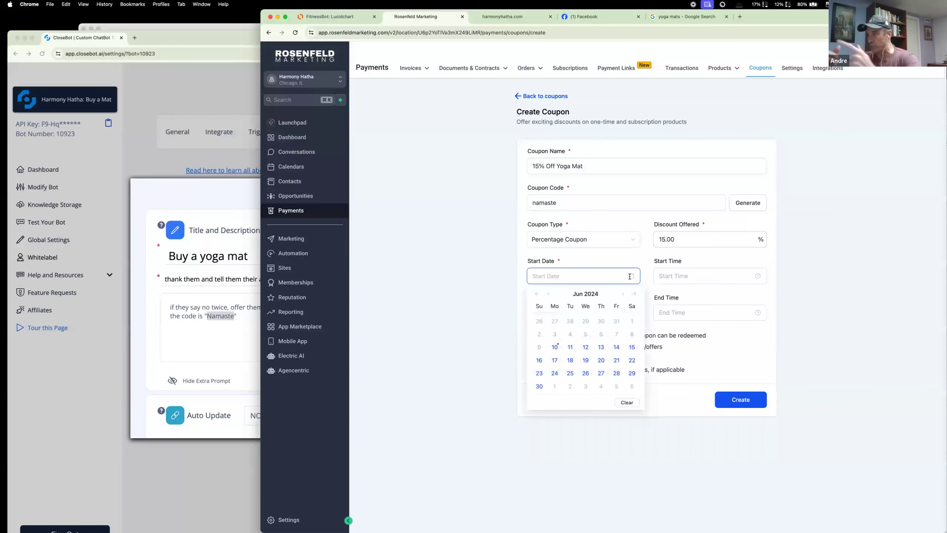
{"action": "left_click", "coordinate": [555, 347]}
{"action": "left_click", "coordinate": [690, 275]}
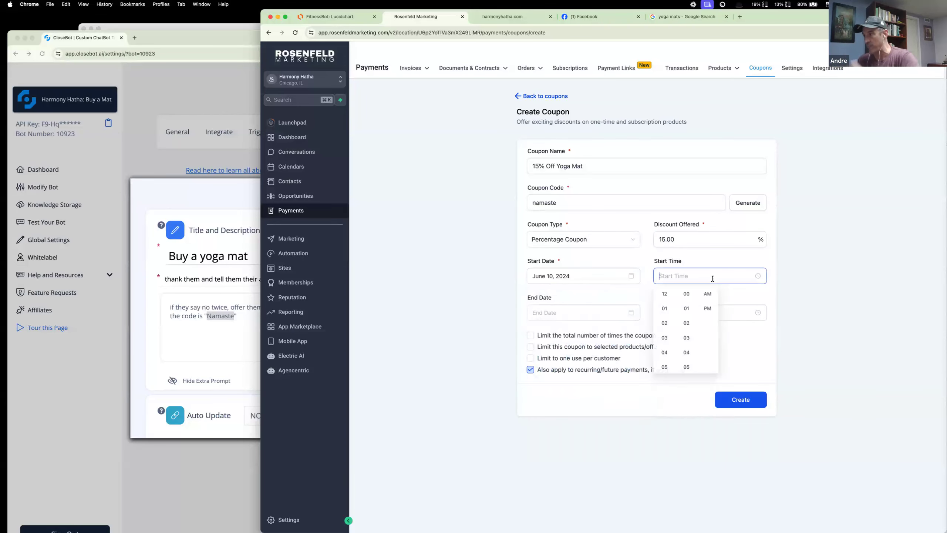
{"action": "left_click", "coordinate": [664, 293]}
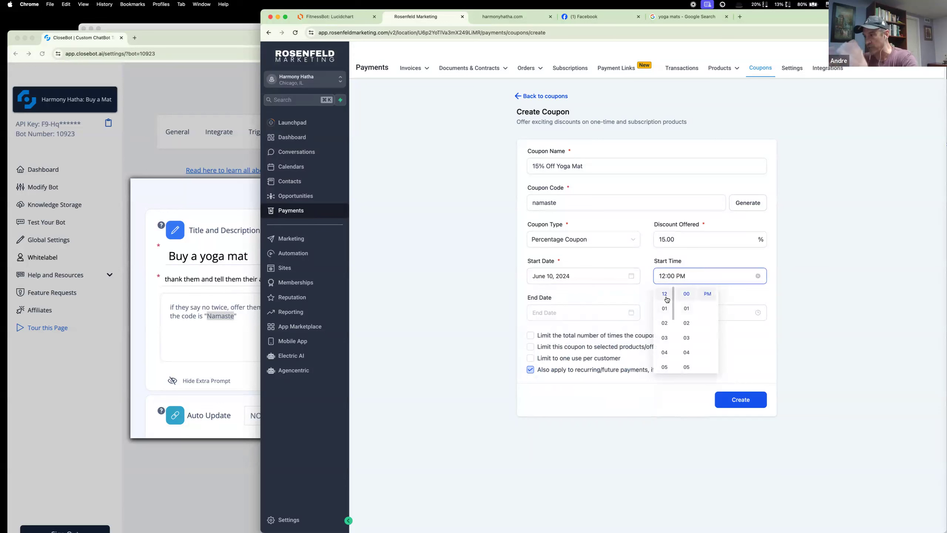
{"action": "left_click", "coordinate": [624, 336]}
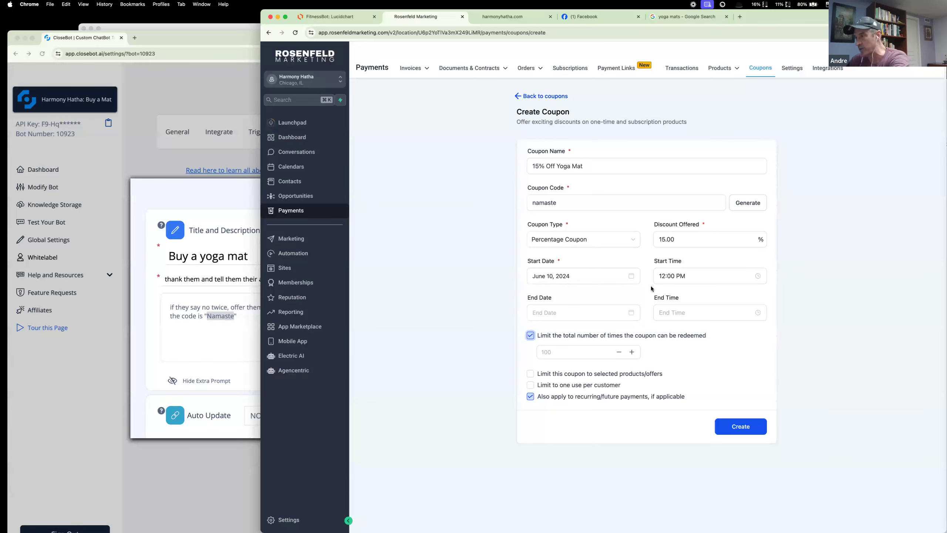
{"action": "left_click", "coordinate": [551, 351]}
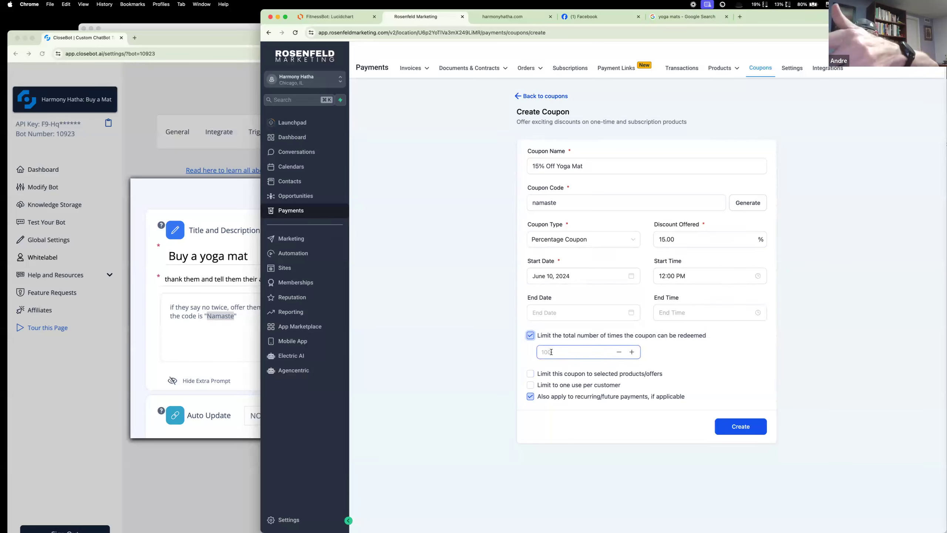
{"action": "left_click", "coordinate": [530, 335]}
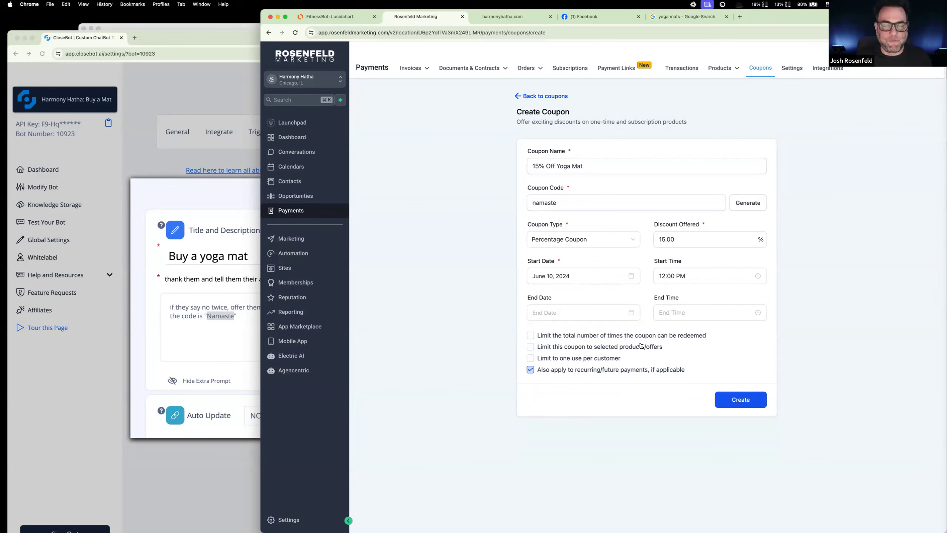
Step: Create the 15% Off Yoga Mat coupon from the completed form
{"action": "left_click", "coordinate": [741, 400]}
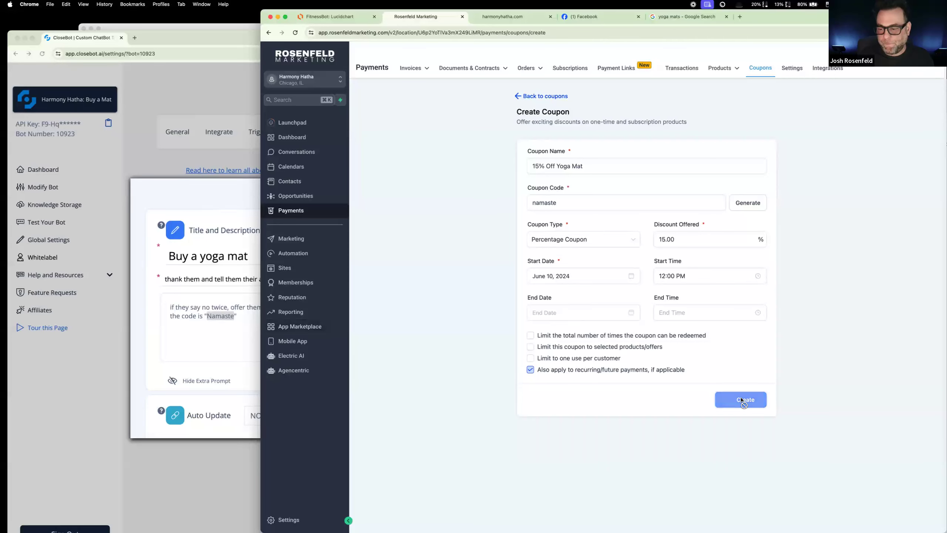
Step: In CloseBot, change the code in the Buy a yoga mat objective's extra prompt to lowercase "namaste" and save the bot
{"action": "left_click", "coordinate": [192, 317]}
{"action": "left_click_drag", "start_coordinate": [234, 316], "coordinate": [211, 316]}
{"action": "key", "text": "Left"}
{"action": "key", "text": "BackSpace"}
{"action": "type", "text": "n"}
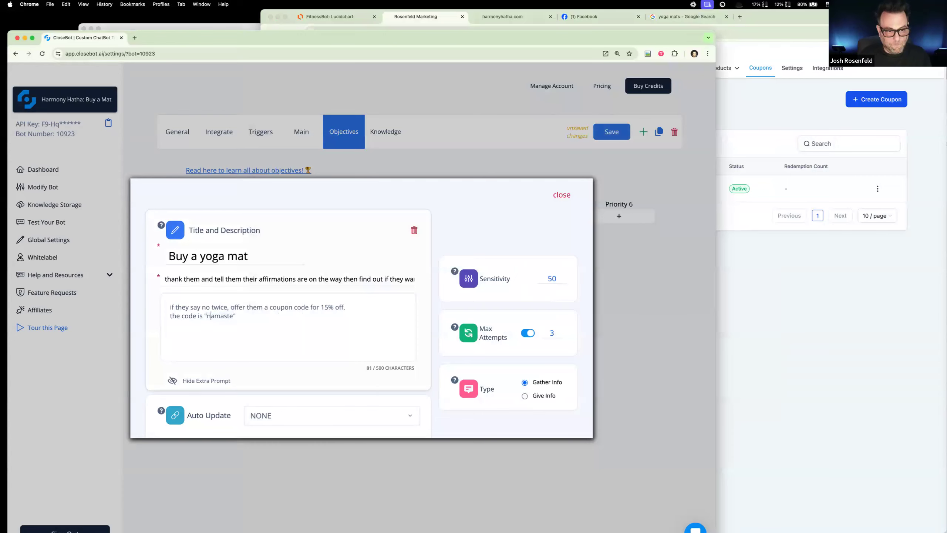
{"action": "left_click", "coordinate": [561, 195]}
{"action": "left_click", "coordinate": [618, 138]}
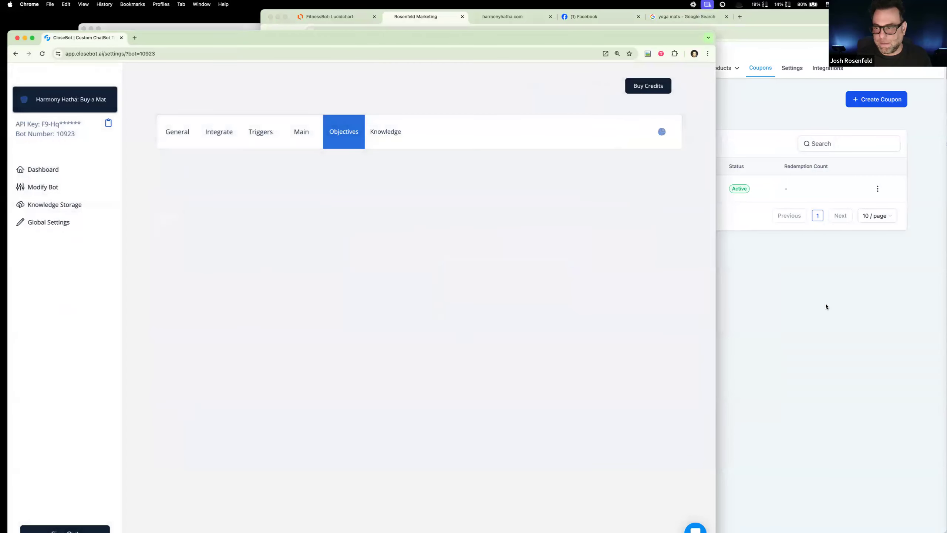
Step: Compare the code in the coupon list with the code in the bot's Buy a yoga mat objective
{"action": "left_click", "coordinate": [826, 304]}
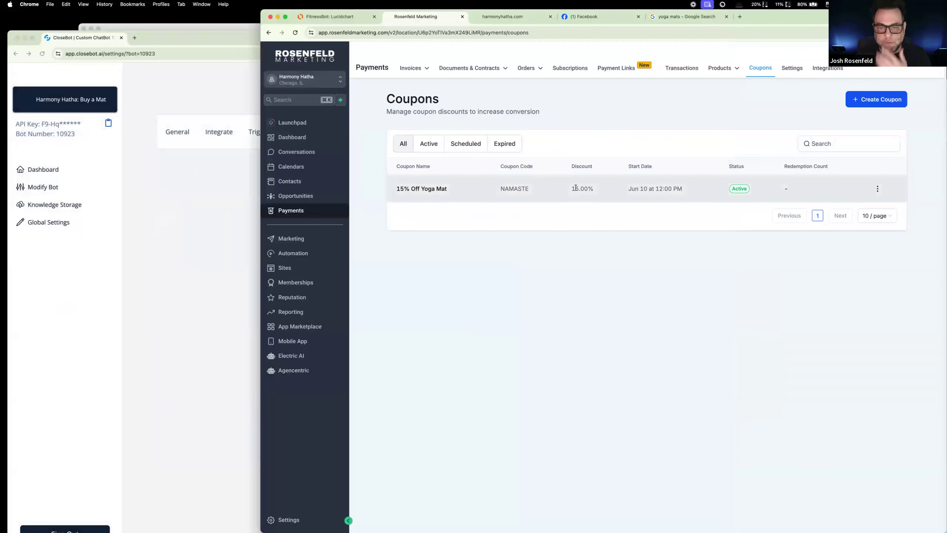
{"action": "double_click", "coordinate": [518, 187]}
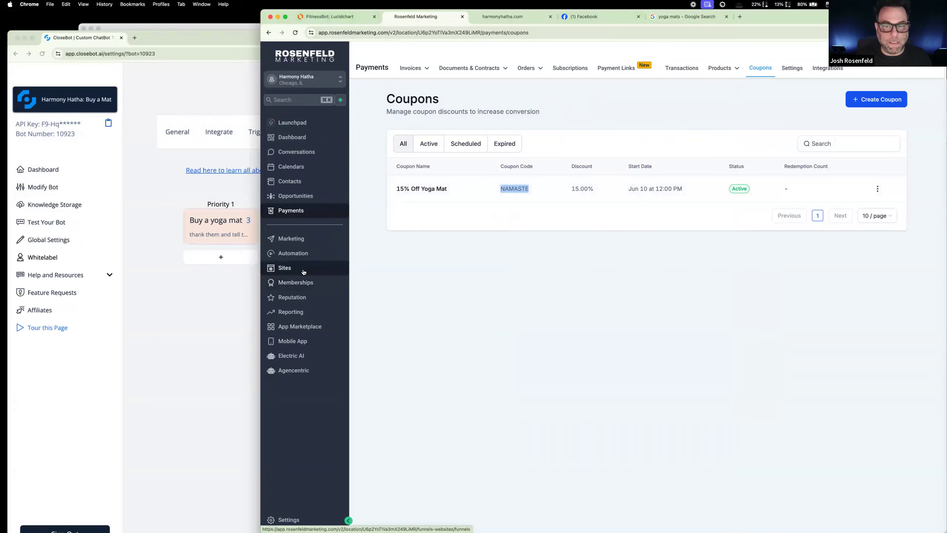
{"action": "left_click", "coordinate": [219, 273]}
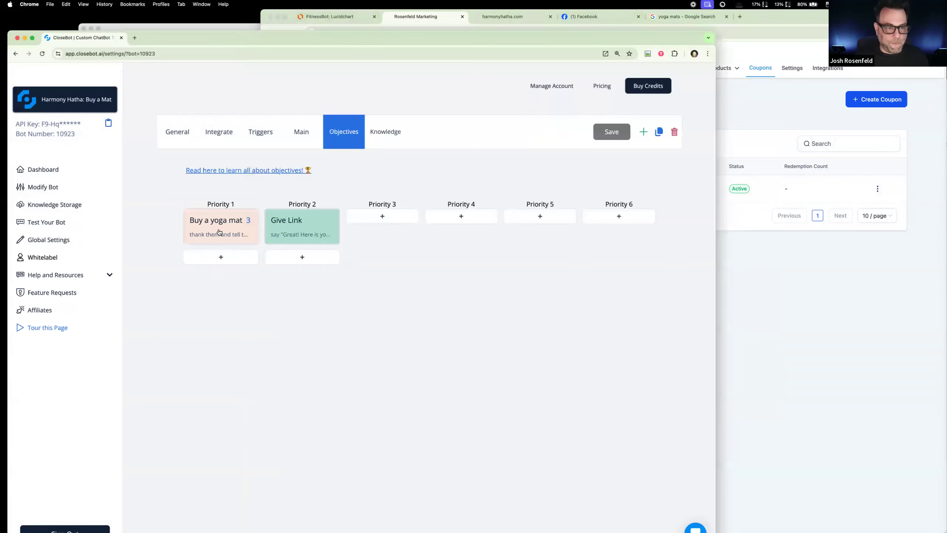
{"action": "left_click", "coordinate": [219, 230]}
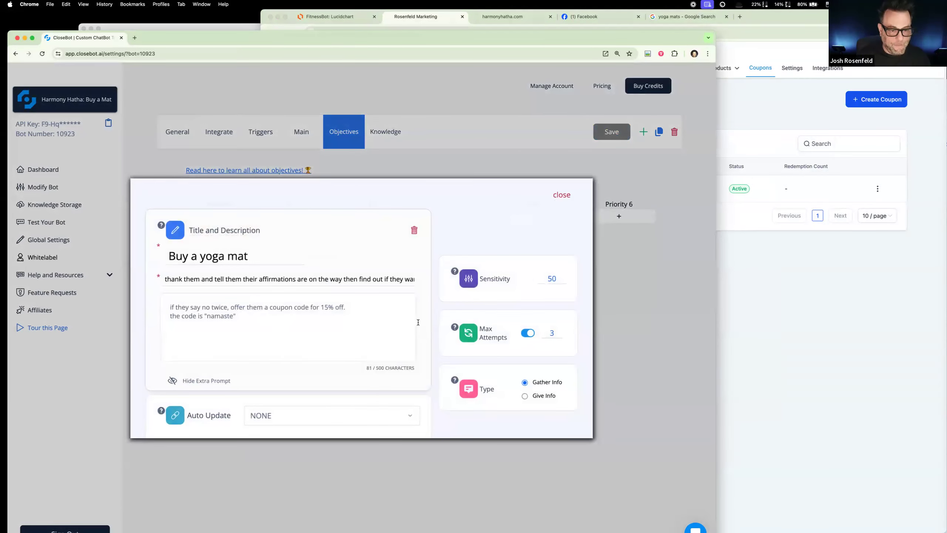
{"action": "left_click", "coordinate": [561, 194]}
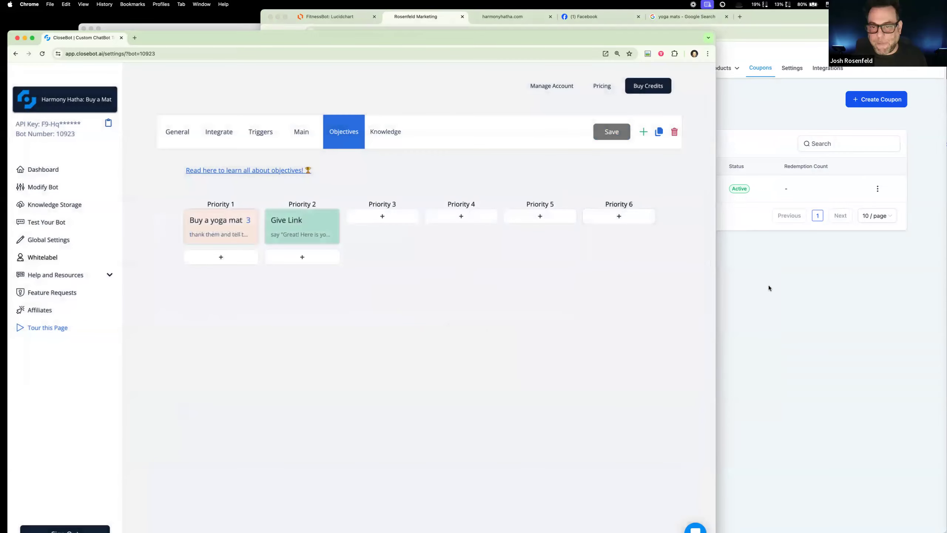
{"action": "left_click", "coordinate": [767, 284]}
Step: Review the extra prompts of the Give Link and Buy a yoga mat objectives
{"action": "left_click", "coordinate": [208, 191]}
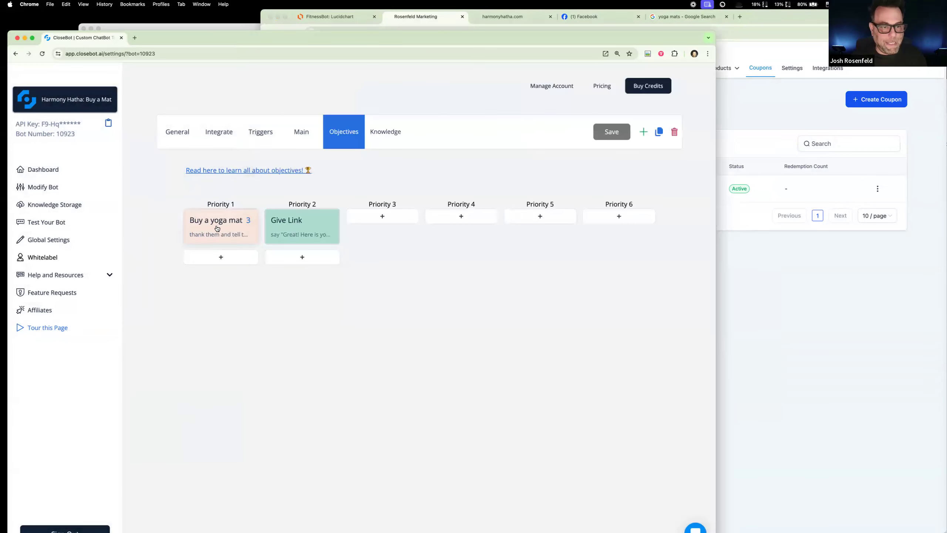
{"action": "left_click", "coordinate": [295, 227]}
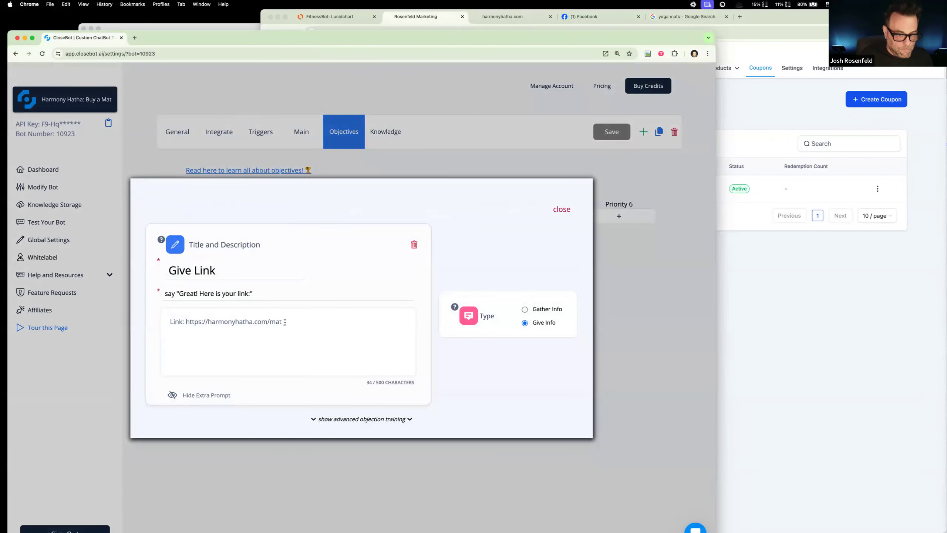
{"action": "left_click", "coordinate": [201, 149]}
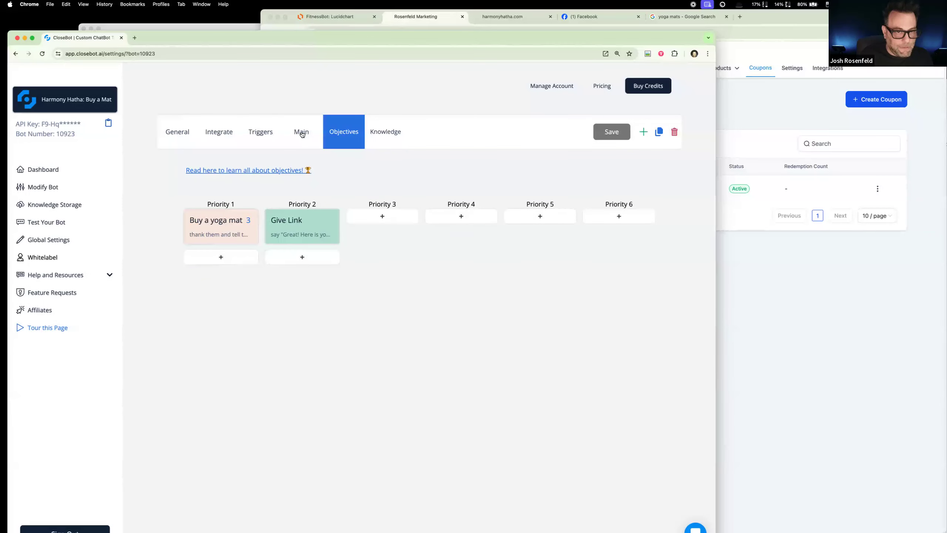
{"action": "left_click", "coordinate": [239, 235]}
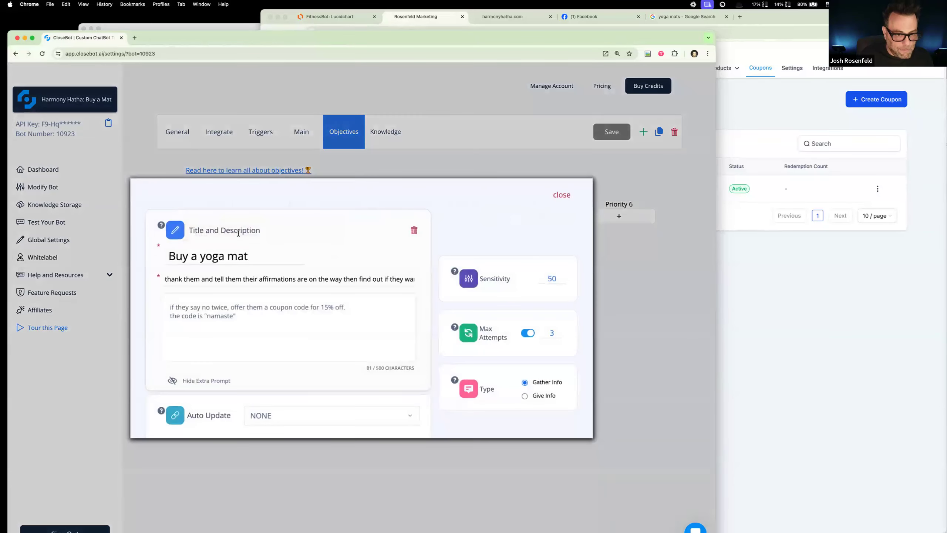
{"action": "left_click", "coordinate": [570, 195]}
Step: In the Give Link objective's extra prompt, replace "Link:" with "If you have not given them a coupon code, use this link:" before the URL
{"action": "left_click", "coordinate": [329, 223]}
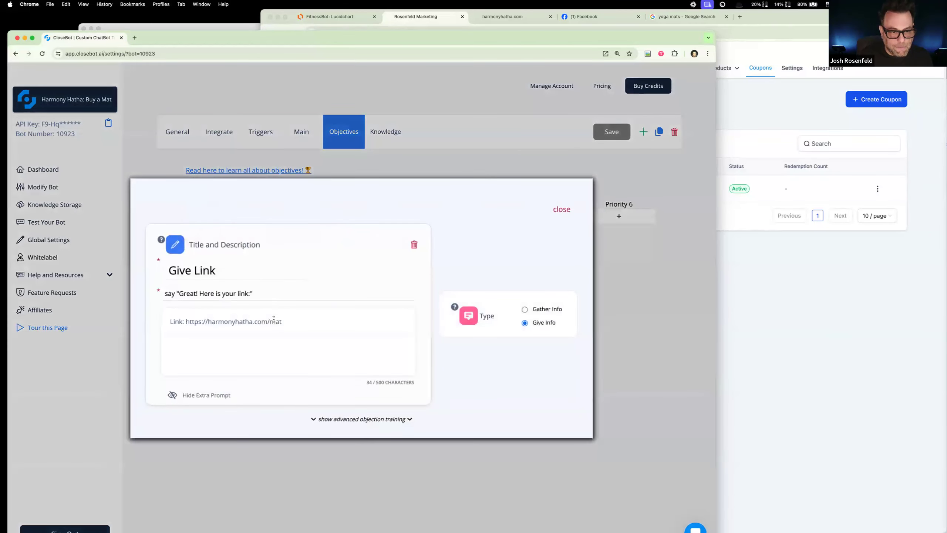
{"action": "left_click_drag", "start_coordinate": [170, 321], "coordinate": [186, 320]}
{"action": "type", "text": "If there"}
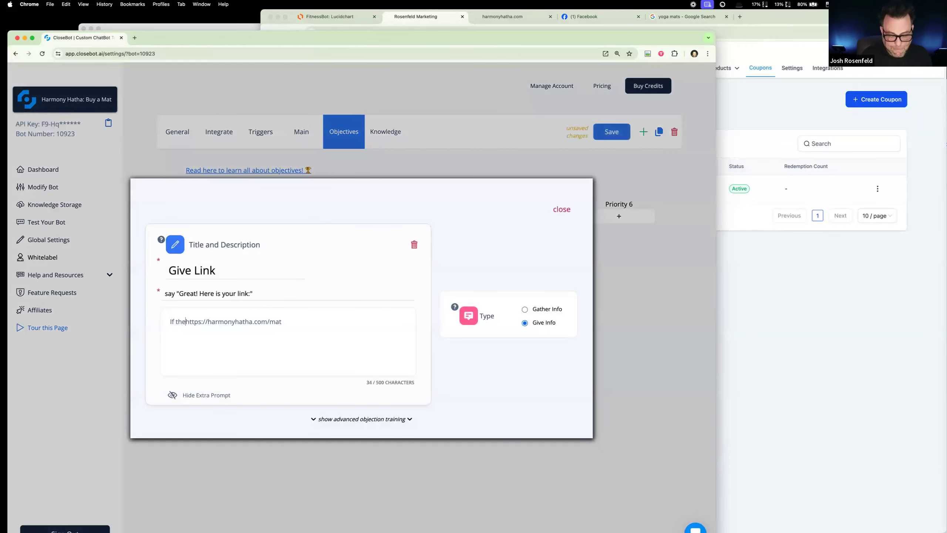
{"action": "key", "text": "BackSpace"}
{"action": "key", "text": "BackSpace"}
{"action": "key", "text": "BackSpace"}
{"action": "key", "text": "BackSpace"}
{"action": "key", "text": "BackSpace"}
{"action": "key", "text": "BackSpace"}
{"action": "type", "text": "you have not "}
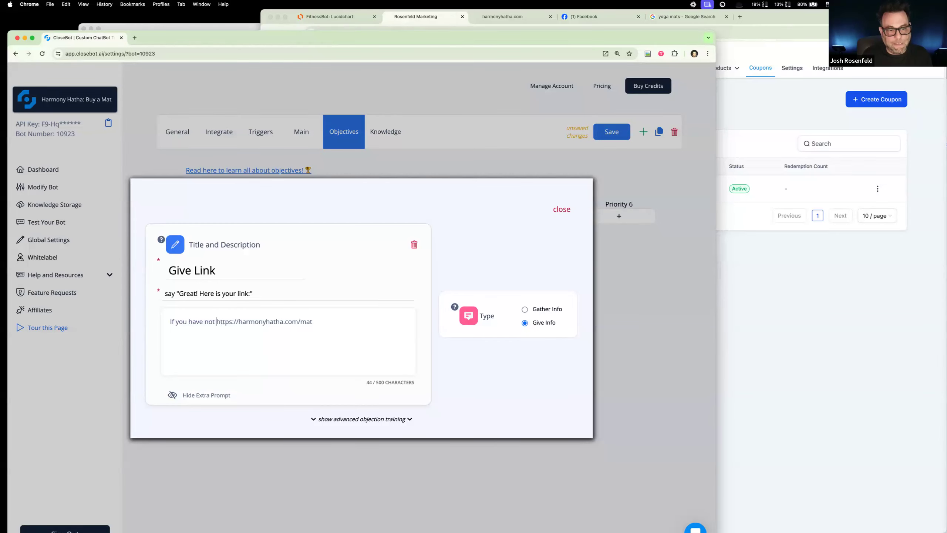
{"action": "type", "text": "given them a coup"}
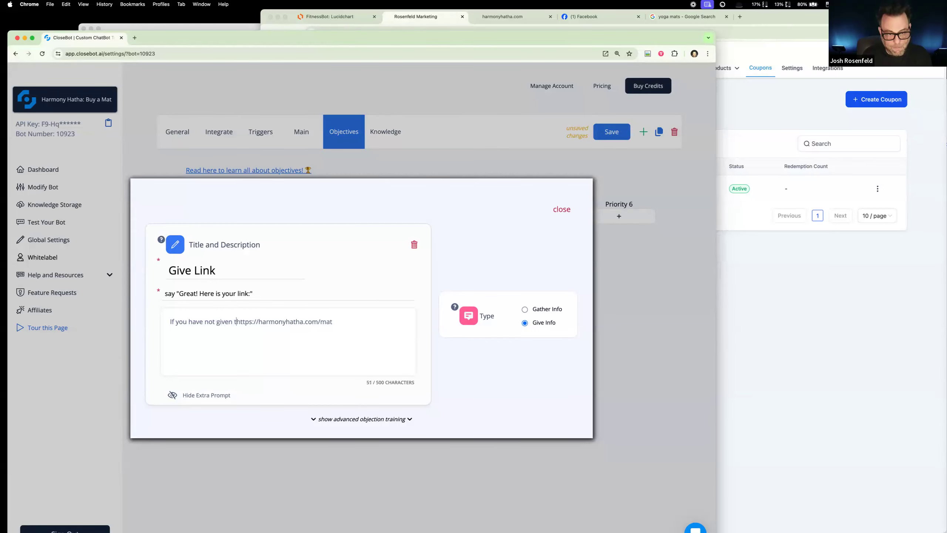
{"action": "type", "text": "on code, us"}
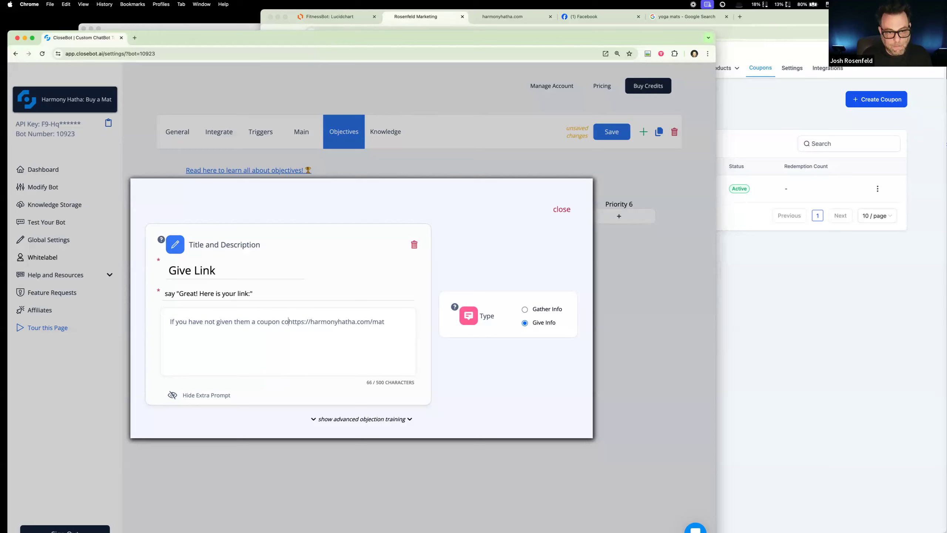
{"action": "type", "text": "e this"}
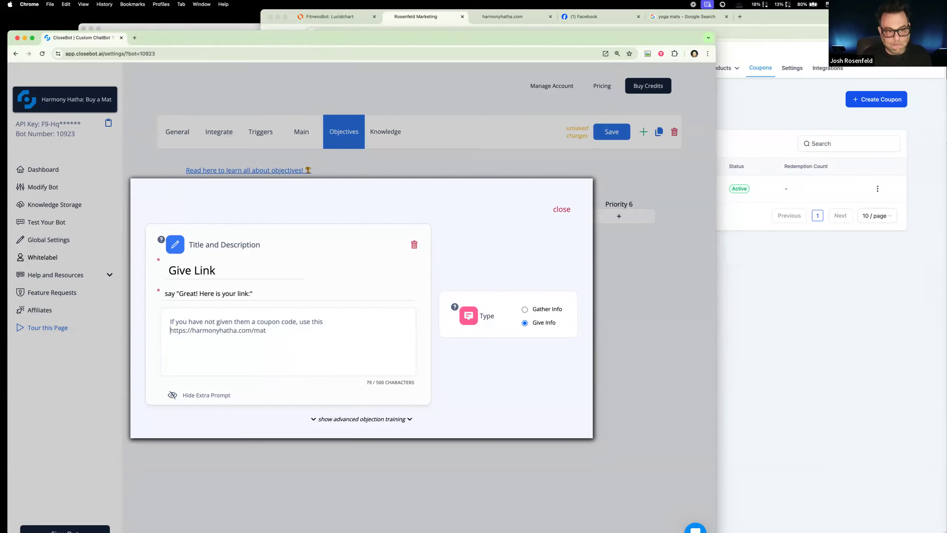
{"action": "type", "text": " link:"}
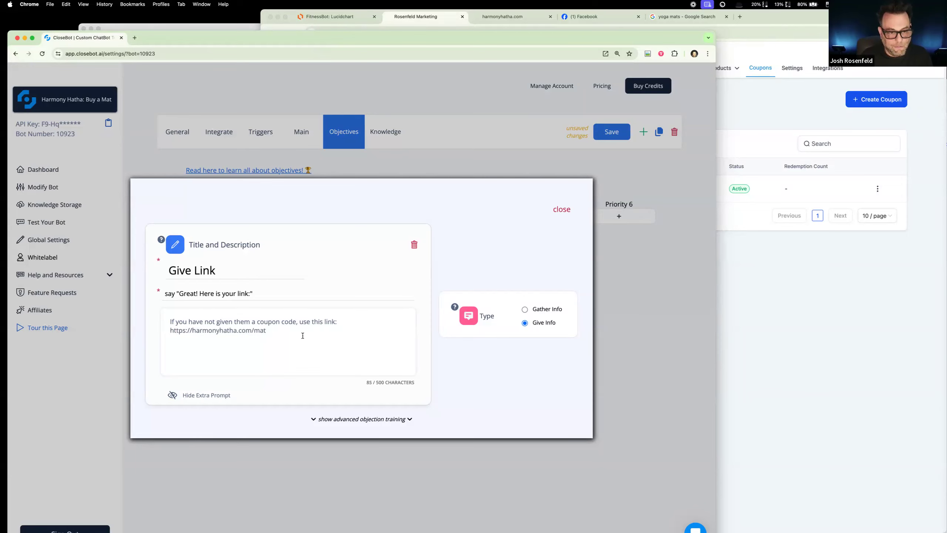
{"action": "key", "text": "Return"}
{"action": "type", "text": "if you have given them a coupon code, us"}
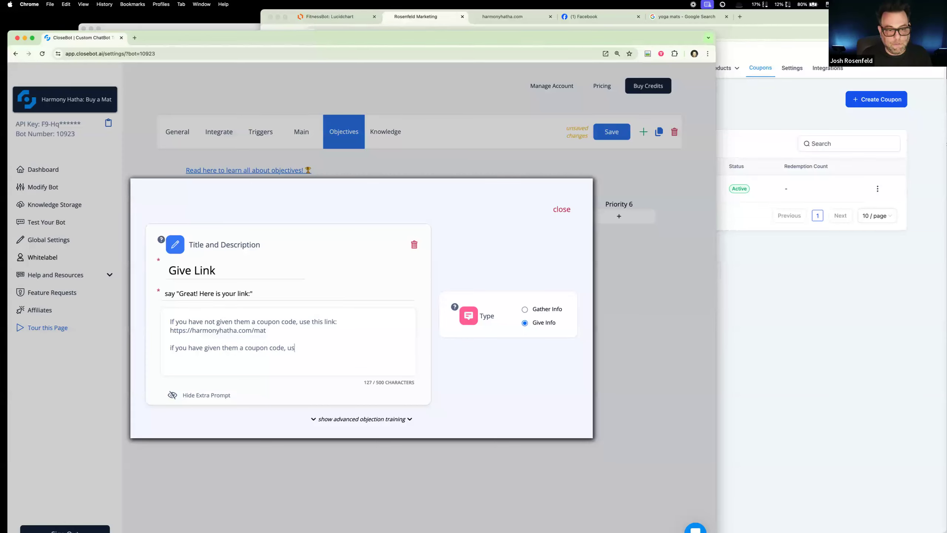
{"action": "type", "text": "e thi link"}
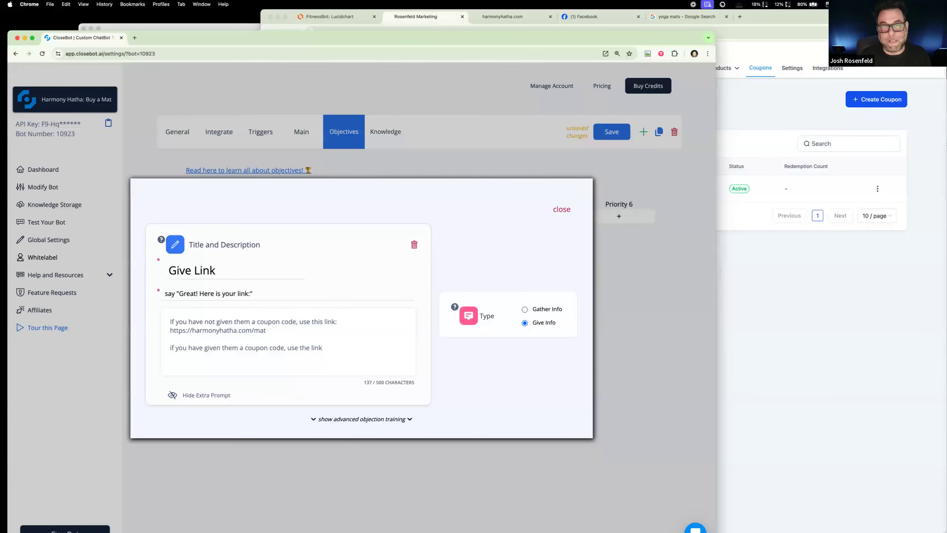
{"action": "type", "text": ":"}
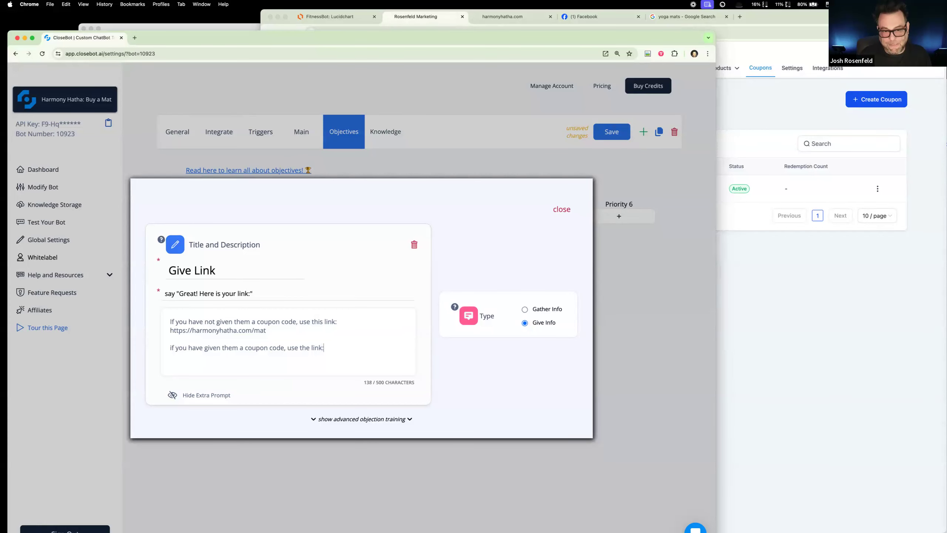
{"action": "left_click_drag", "start_coordinate": [267, 336], "coordinate": [151, 330]}
{"action": "key", "text": "ctrl+c"}
{"action": "left_click", "coordinate": [326, 347]}
{"action": "key", "text": "Return"}
{"action": "key", "text": "ctrl+v"}
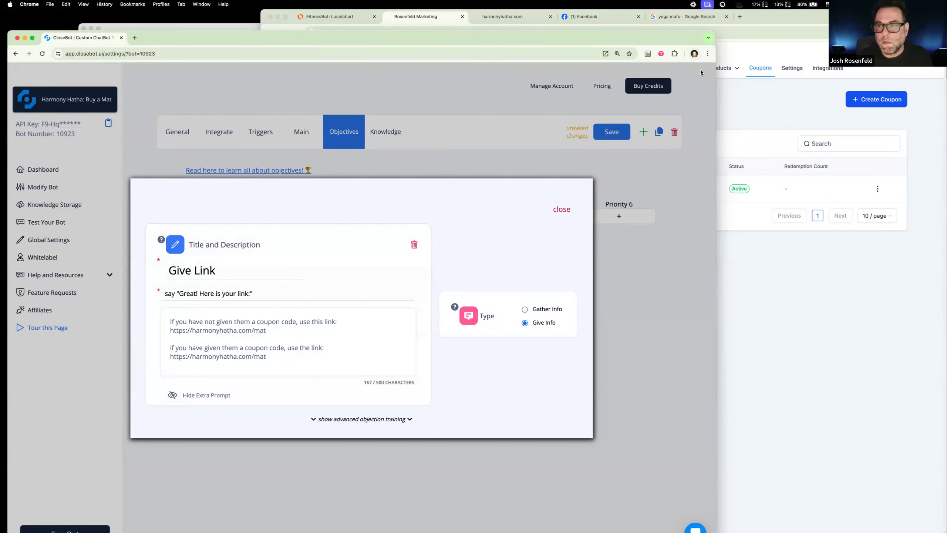
Step: Switch to Rosenfeld Marketing and open the preview of the Yoga Meditation funnel's Product Page
{"action": "left_click", "coordinate": [747, 103]}
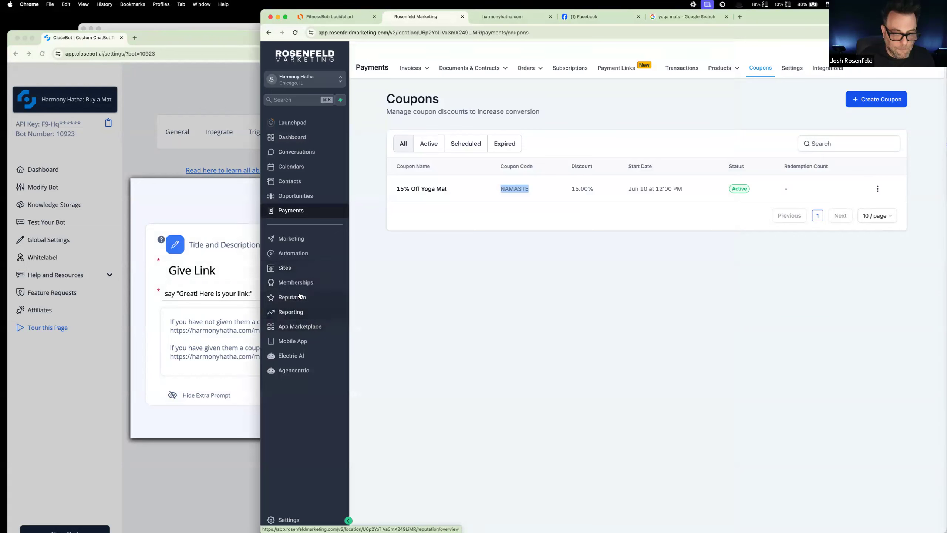
{"action": "left_click", "coordinate": [301, 267]}
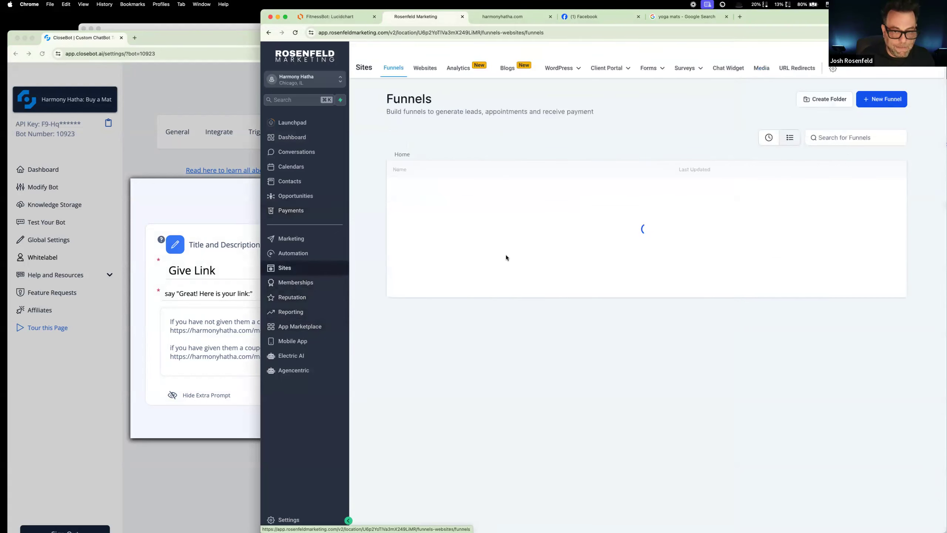
{"action": "left_click", "coordinate": [429, 187]}
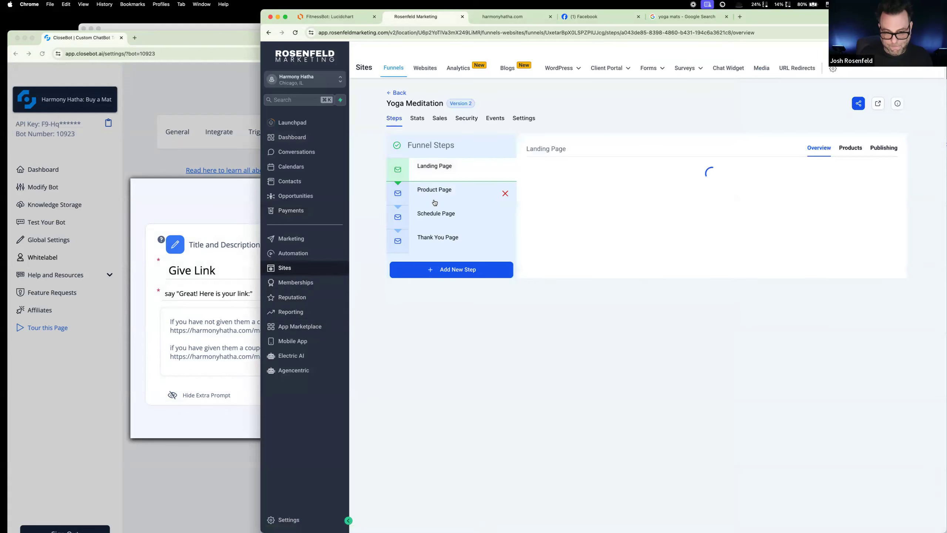
{"action": "left_click", "coordinate": [440, 194]}
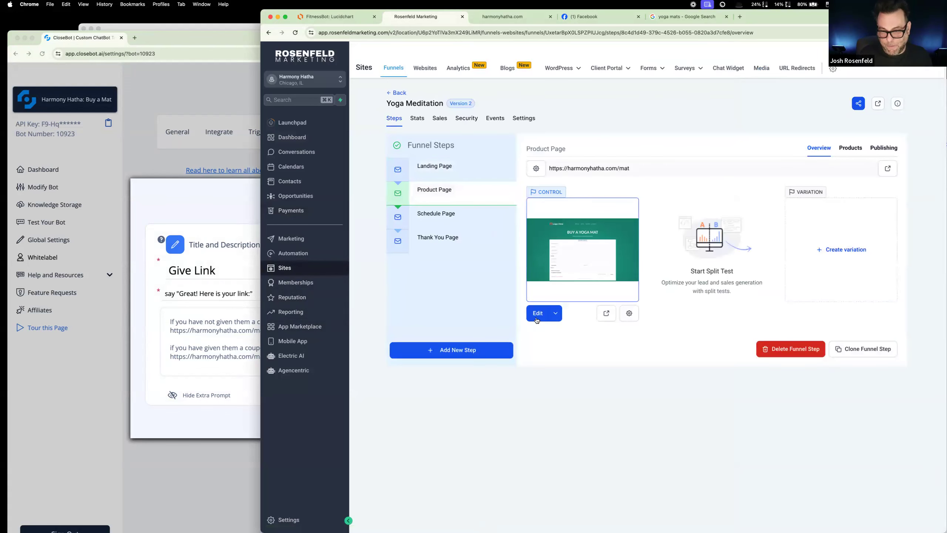
{"action": "left_click", "coordinate": [606, 316]}
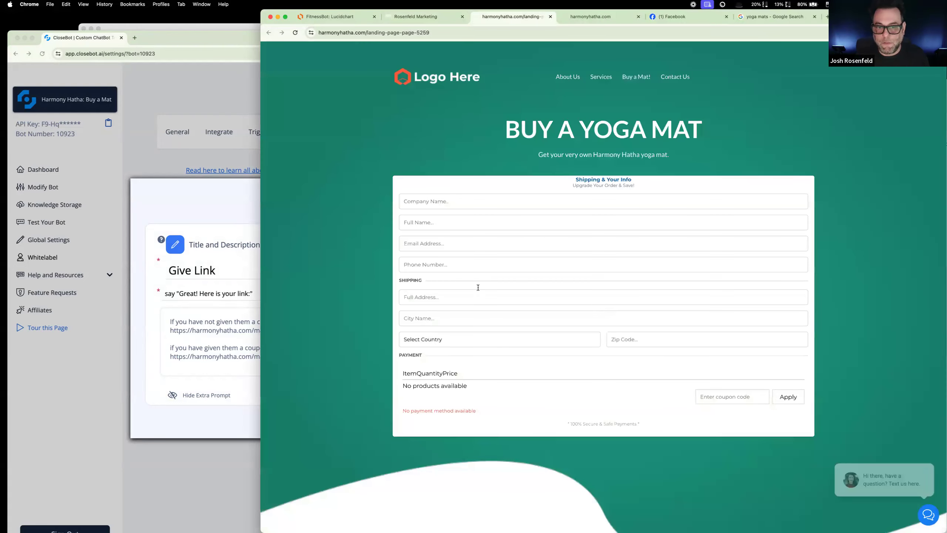
Step: Inspect the coupon code field of the Buy a Yoga Mat order form to find its HTML name
{"action": "left_click", "coordinate": [479, 294]}
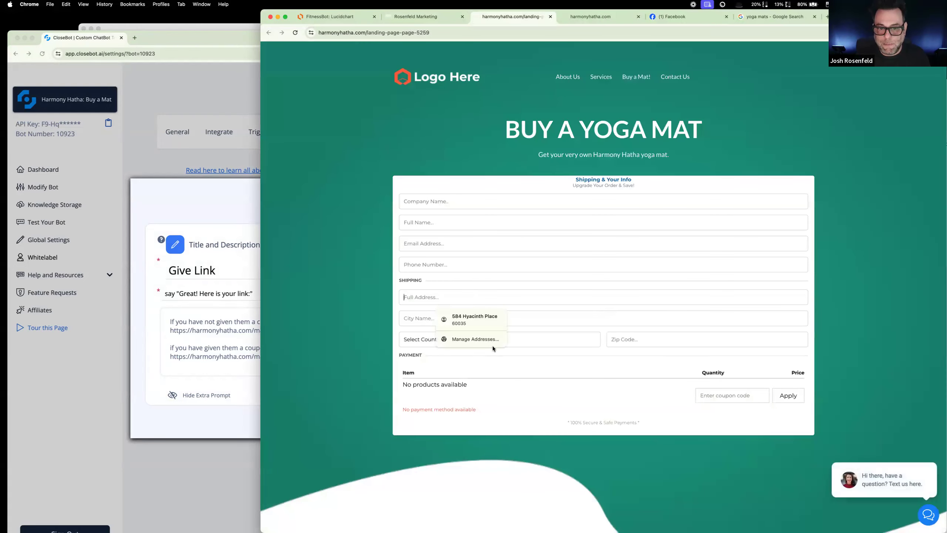
{"action": "left_click", "coordinate": [639, 344]}
{"action": "left_click", "coordinate": [719, 395]}
{"action": "right_click", "coordinate": [730, 396]}
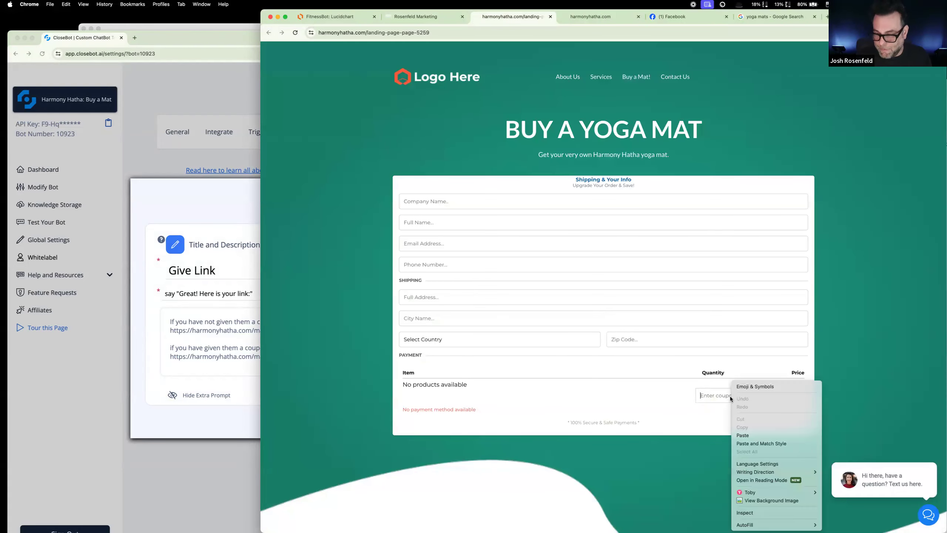
{"action": "left_click", "coordinate": [746, 512]}
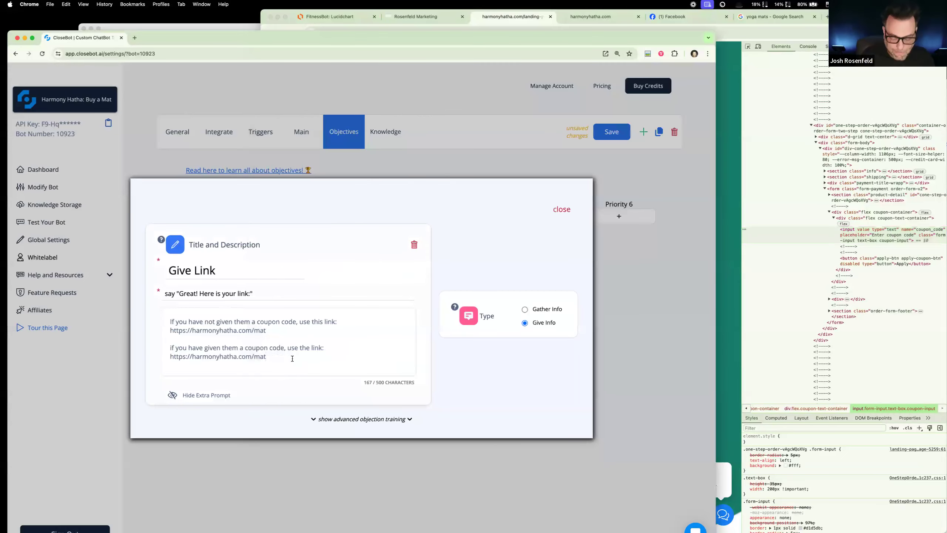
Step: In CloseBot, append "?coupon_code=namaste" to the second link in the Give Link extra prompt, close the objective and save the bot
{"action": "type", "text": "coup"}
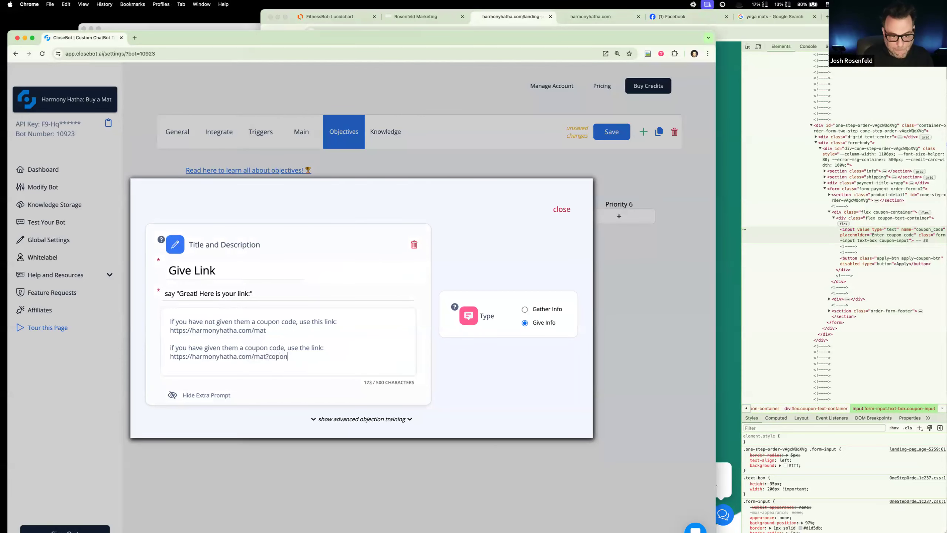
{"action": "type", "text": "on_code="}
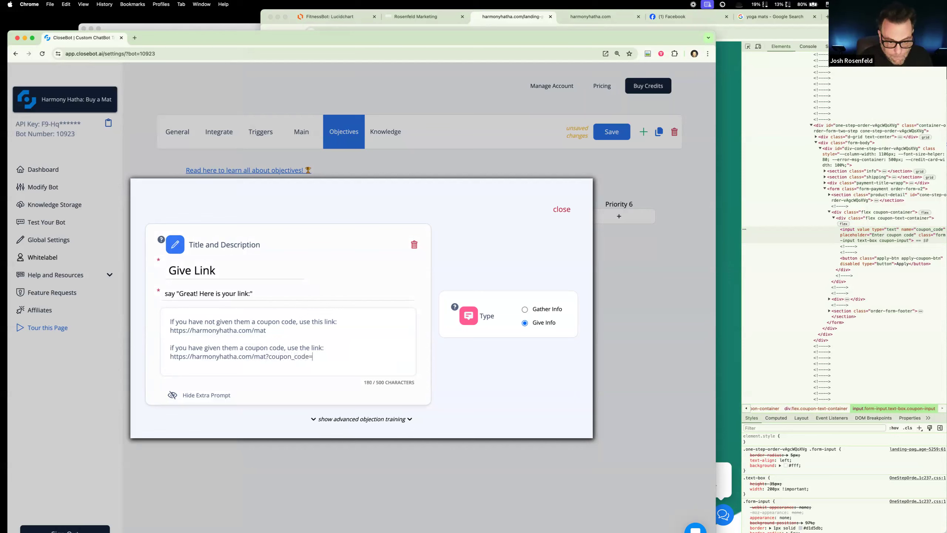
{"action": "type", "text": "namastre"}
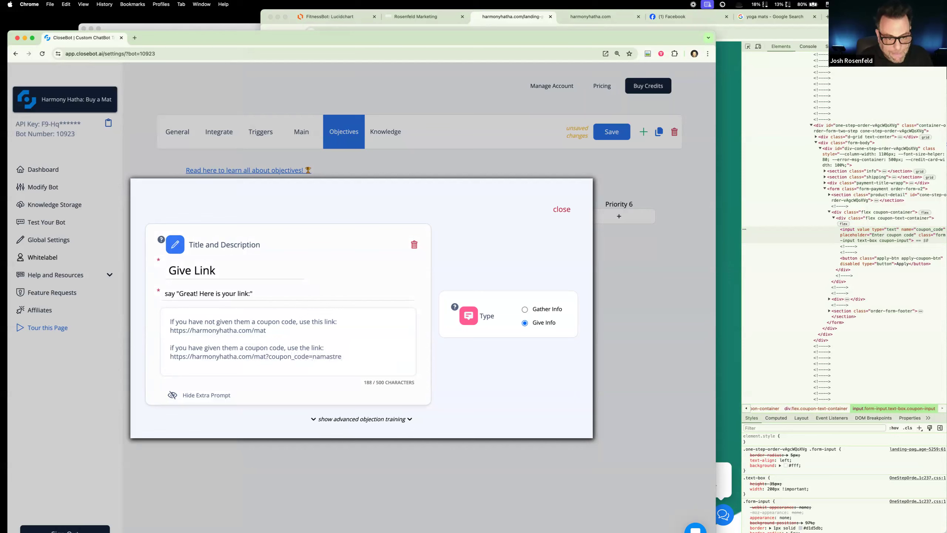
{"action": "key", "text": "BackSpace"}
{"action": "key", "text": "BackSpace"}
{"action": "type", "text": "e"}
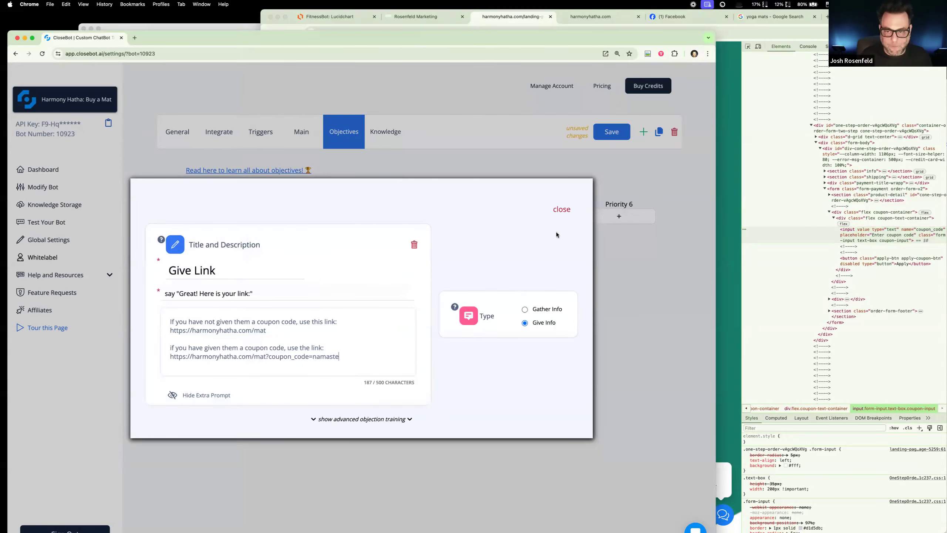
{"action": "left_click", "coordinate": [561, 210]}
{"action": "left_click", "coordinate": [719, 254]}
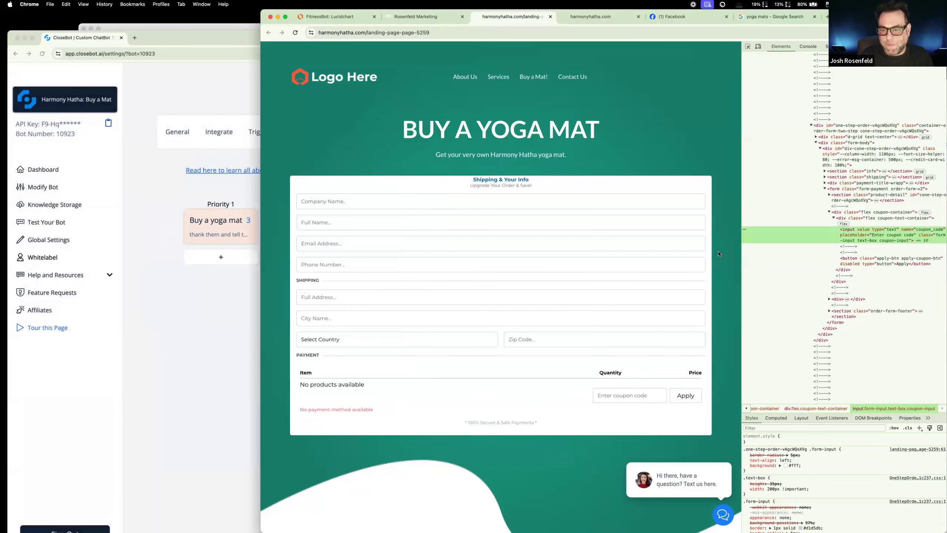
{"action": "left_click", "coordinate": [225, 100]}
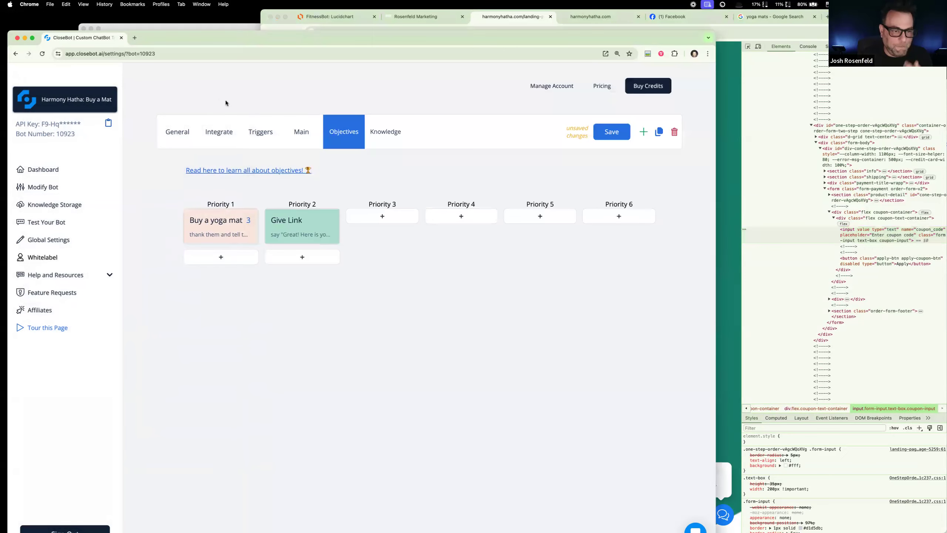
{"action": "left_click", "coordinate": [607, 138]}
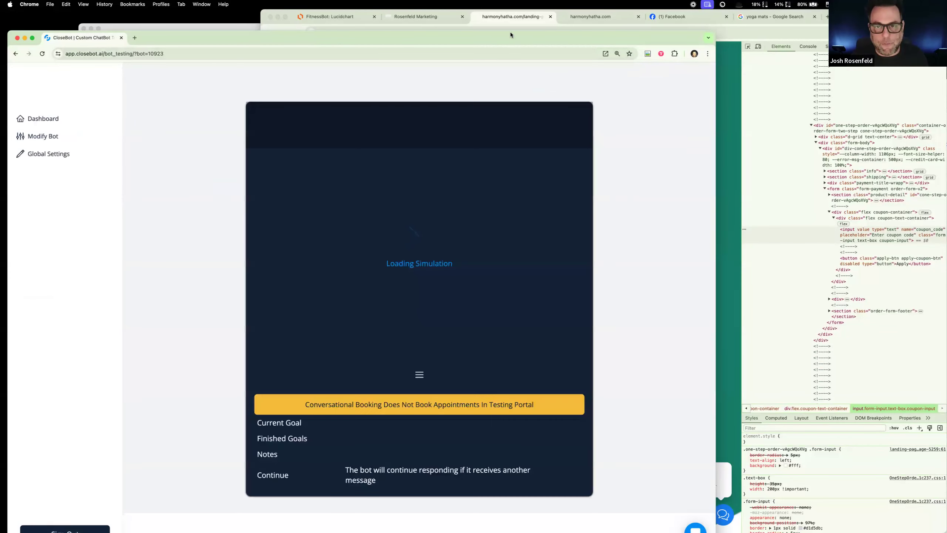
Step: Open the test chat for the Harmony Hatha: Buy a Mat bot and clear the old conversation
{"action": "left_click_drag", "start_coordinate": [508, 38], "coordinate": [519, 20]}
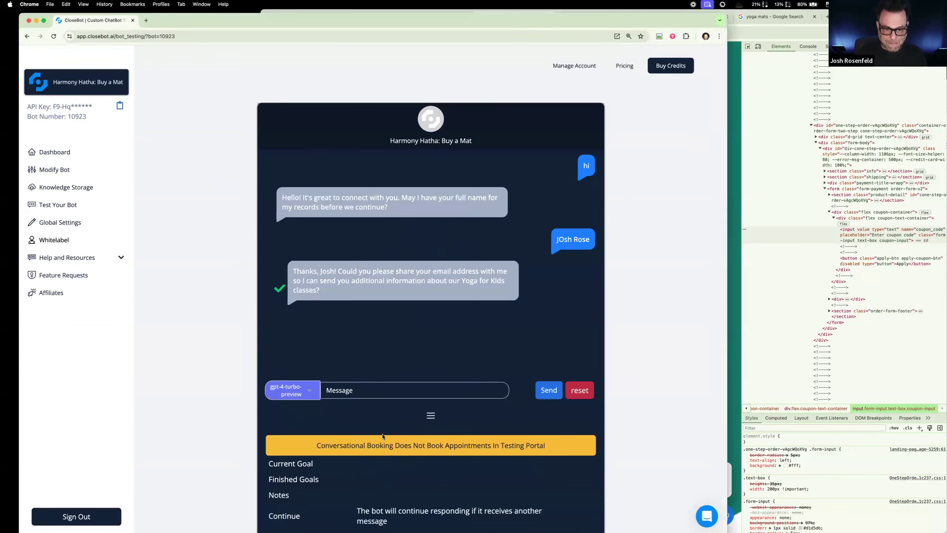
{"action": "left_click", "coordinate": [576, 385]}
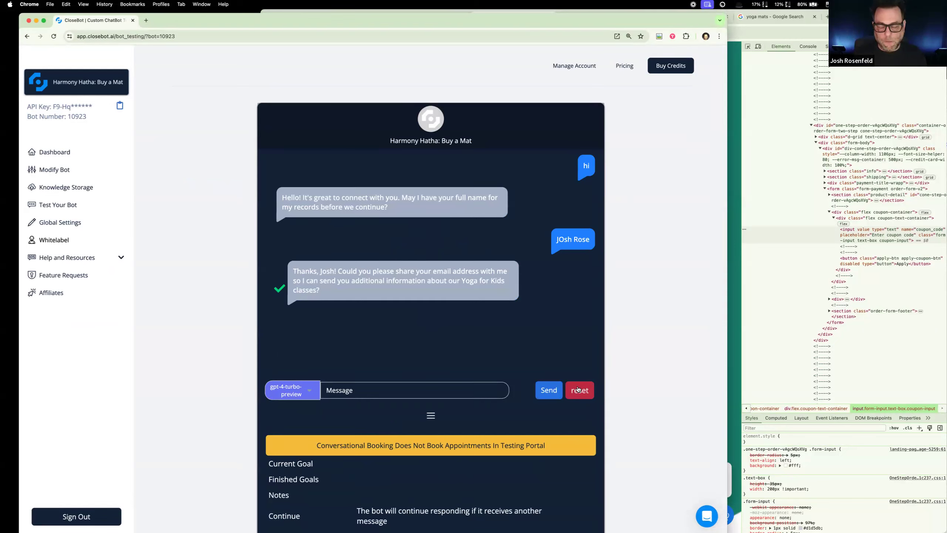
{"action": "left_click", "coordinate": [577, 389]}
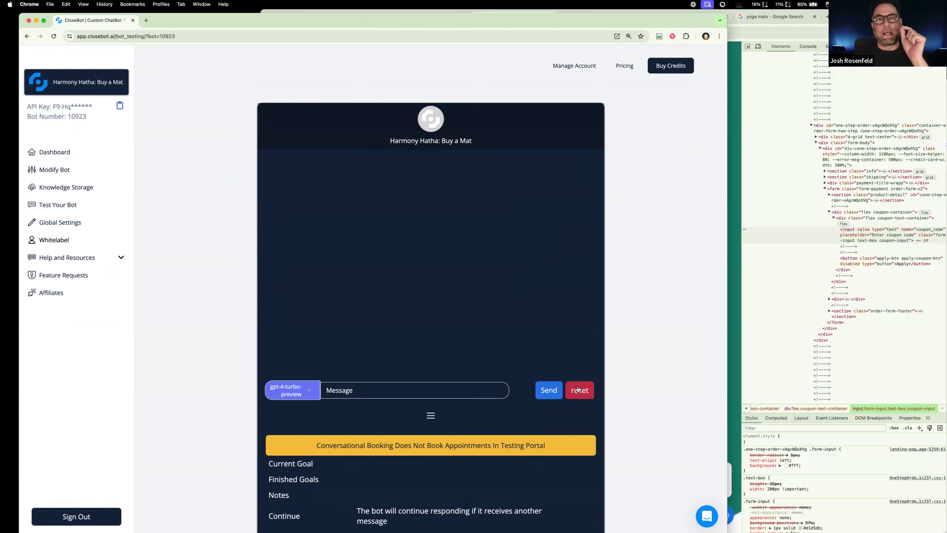
Step: Test the bot by sending "yes", answer its yoga mat question with "yes", and check the link reply and goal notes
{"action": "type", "text": "yes"}
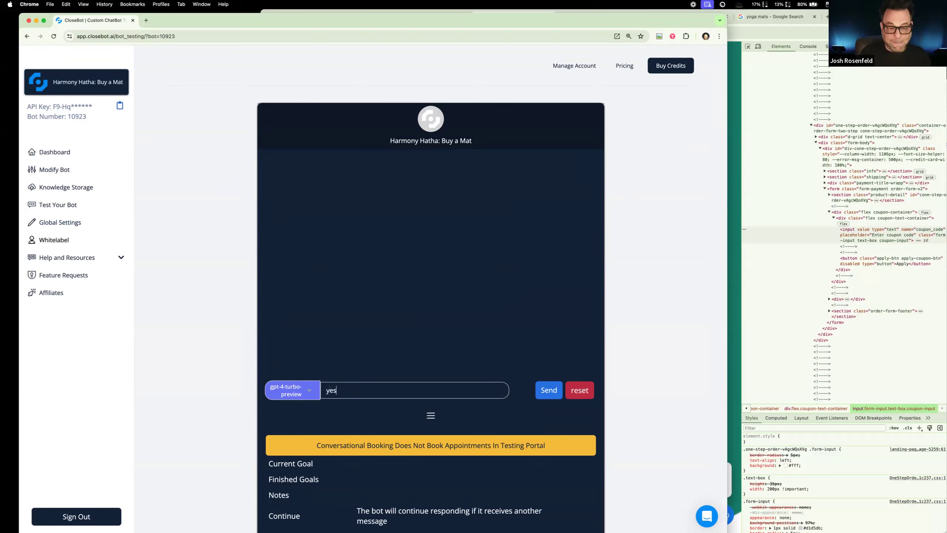
{"action": "key", "text": "Return"}
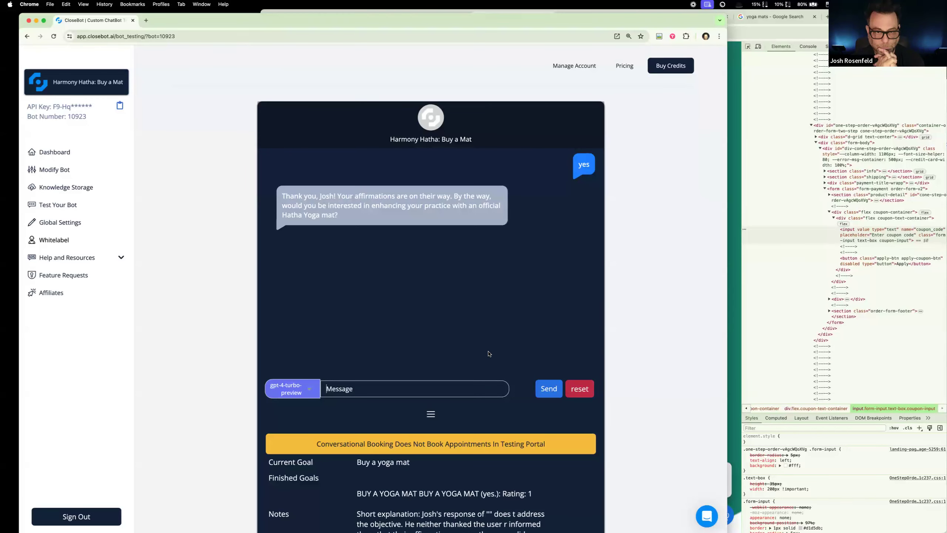
{"action": "type", "text": "yes"}
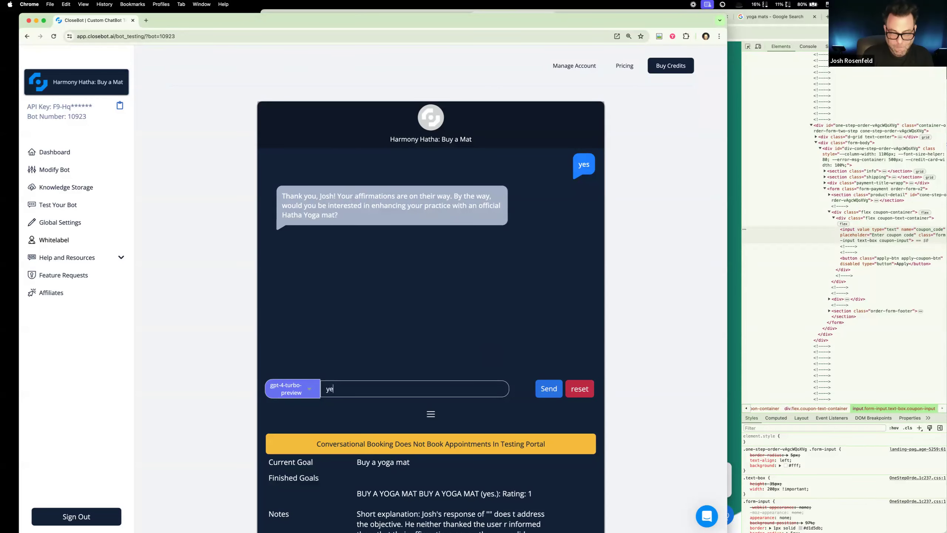
{"action": "key", "text": "Return"}
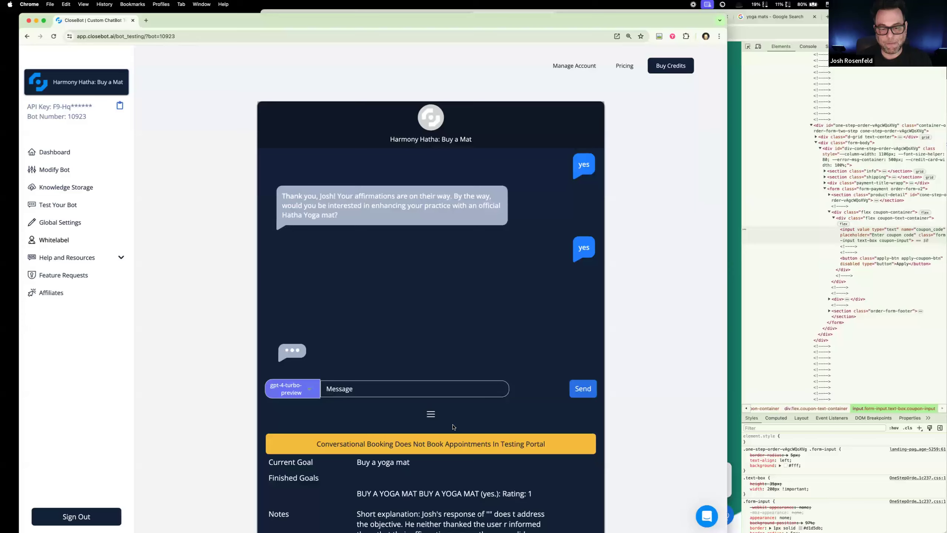
{"action": "scroll", "coordinate": [452, 426], "scroll_direction": "down", "scroll_amount": 3}
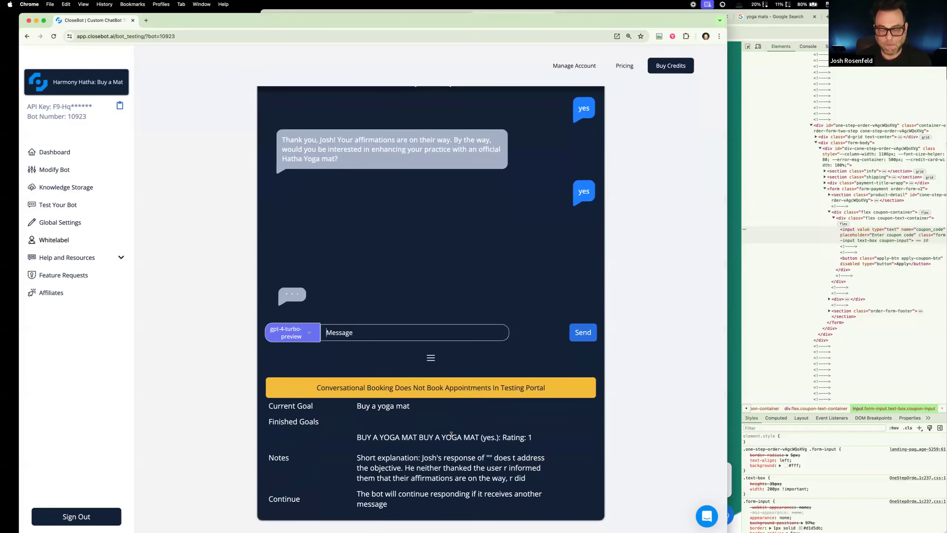
{"action": "scroll", "coordinate": [463, 304], "scroll_direction": "up", "scroll_amount": 1}
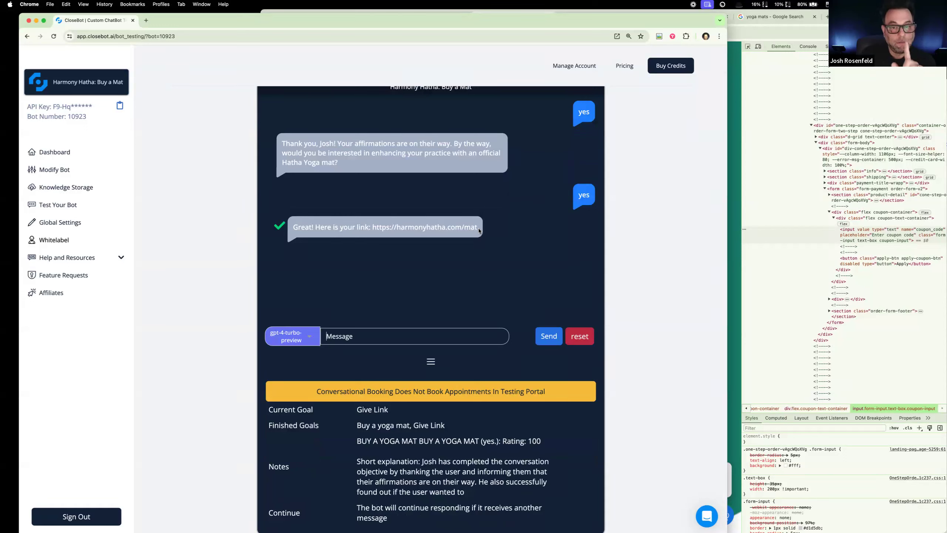
Step: Reset the test chat, start a new conversation with "hi" and enter "no" as the reply to the yoga mat question
{"action": "left_click", "coordinate": [579, 337]}
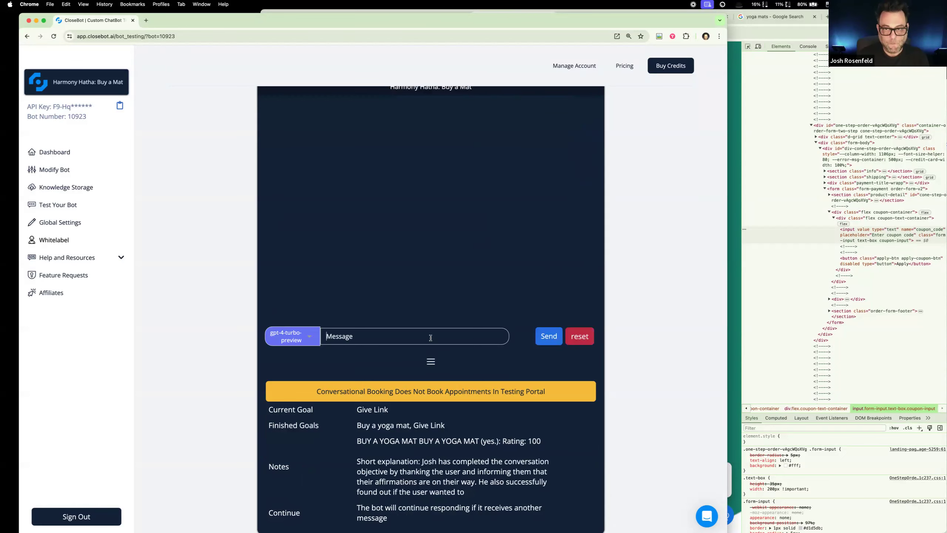
{"action": "type", "text": "hi"}
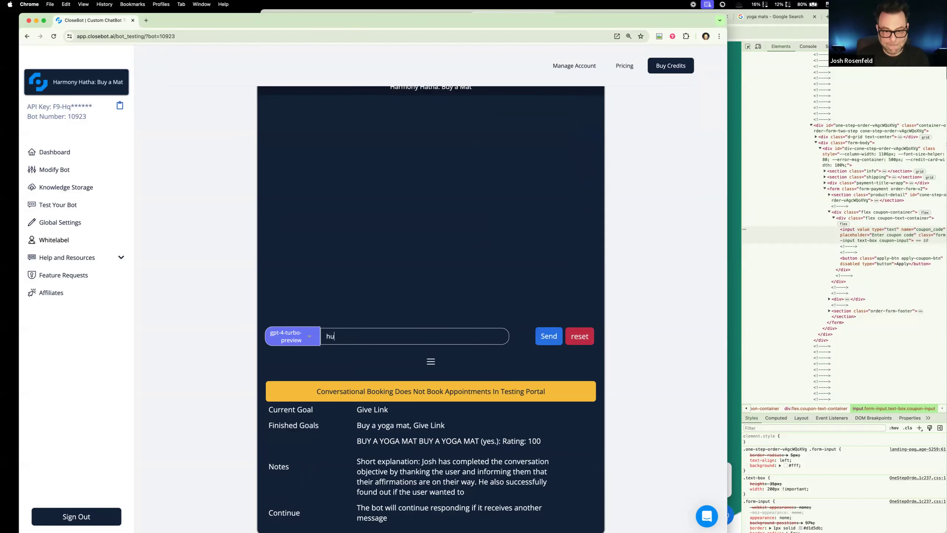
{"action": "key", "text": "Return"}
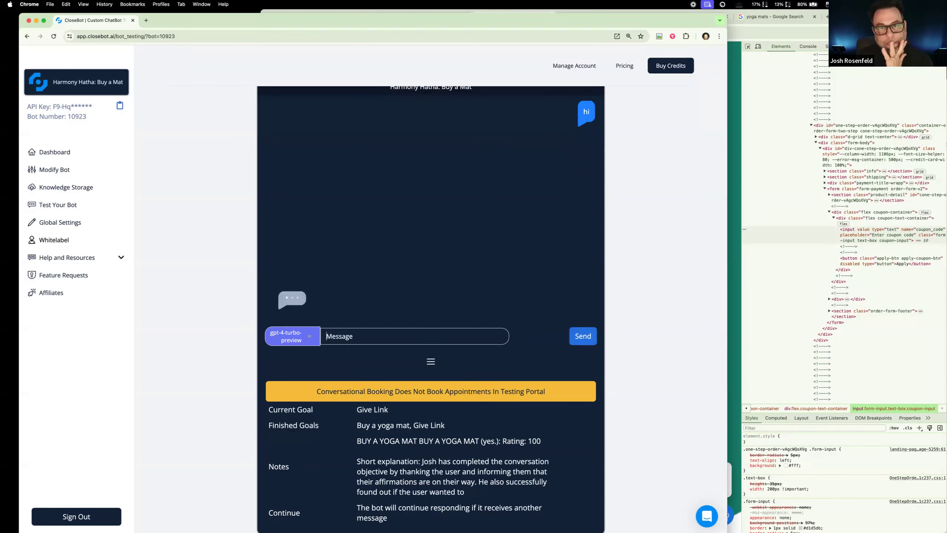
{"action": "type", "text": "no"}
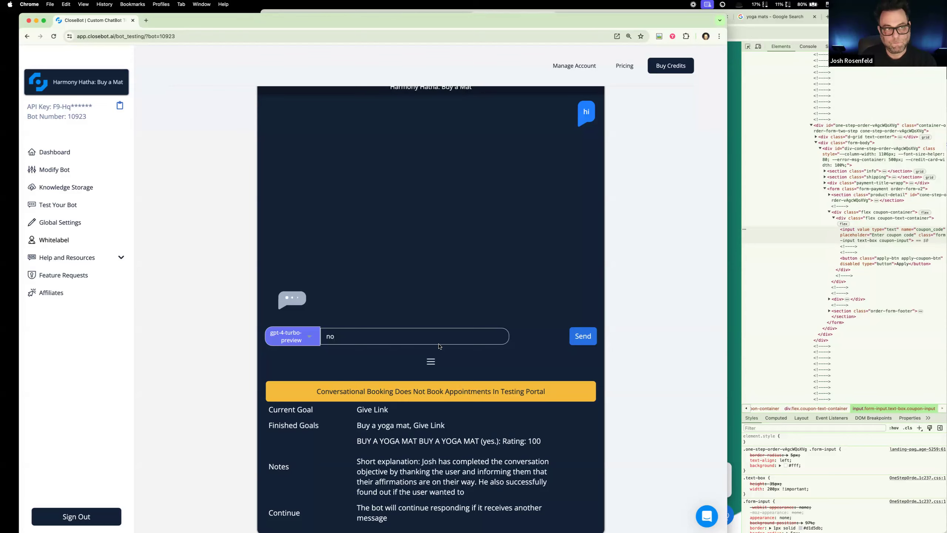
Step: Move the browser window aside and look over the To Do list of the fitness bot challenge outline in WorkFlowy
{"action": "left_click_drag", "start_coordinate": [200, 22], "coordinate": [448, 16]}
{"action": "left_click", "coordinate": [192, 189]}
{"action": "scroll", "coordinate": [192, 198], "scroll_direction": "down", "scroll_amount": 15}
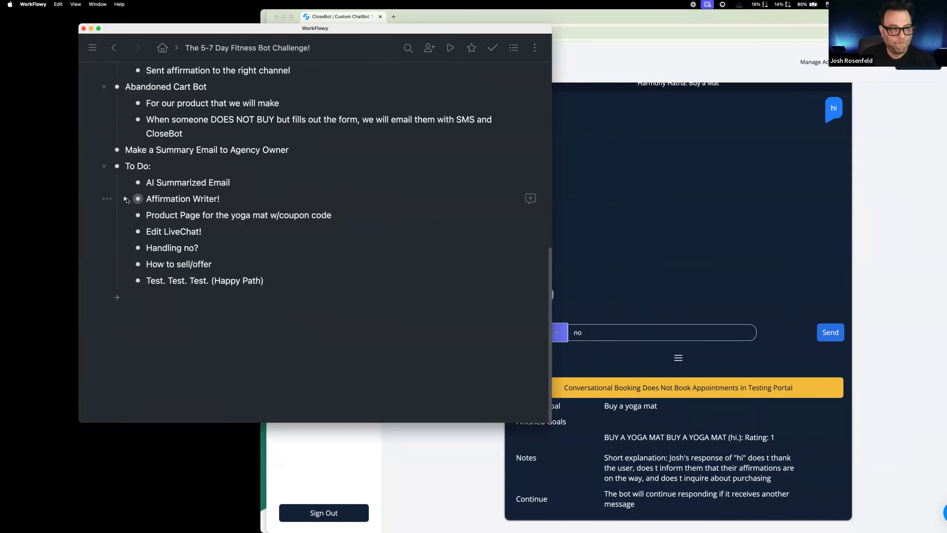
{"action": "left_click", "coordinate": [125, 199]}
{"action": "left_click", "coordinate": [126, 199]}
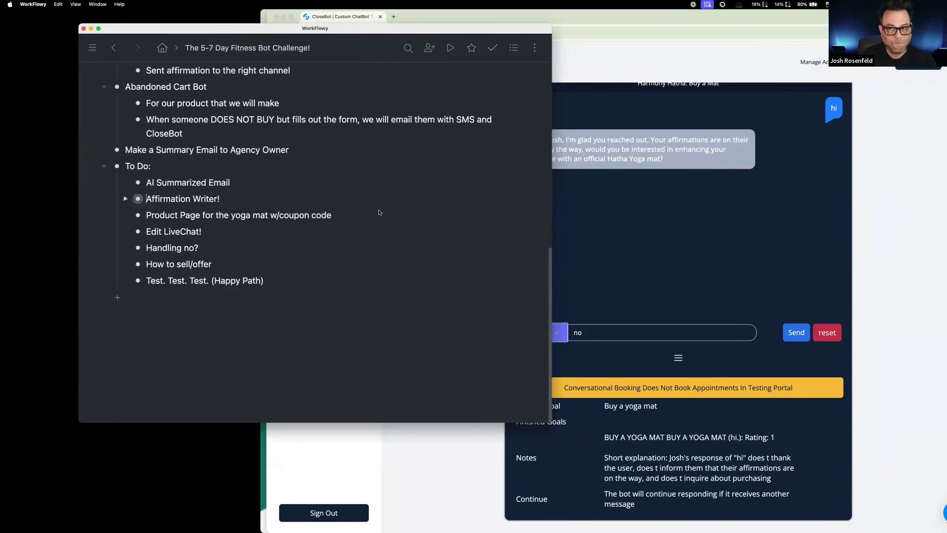
Step: Send the "no" reply in the CloseBot test chat, consult the "Handling no?" item in WorkFlowy and check the bot's answer
{"action": "left_click", "coordinate": [662, 233]}
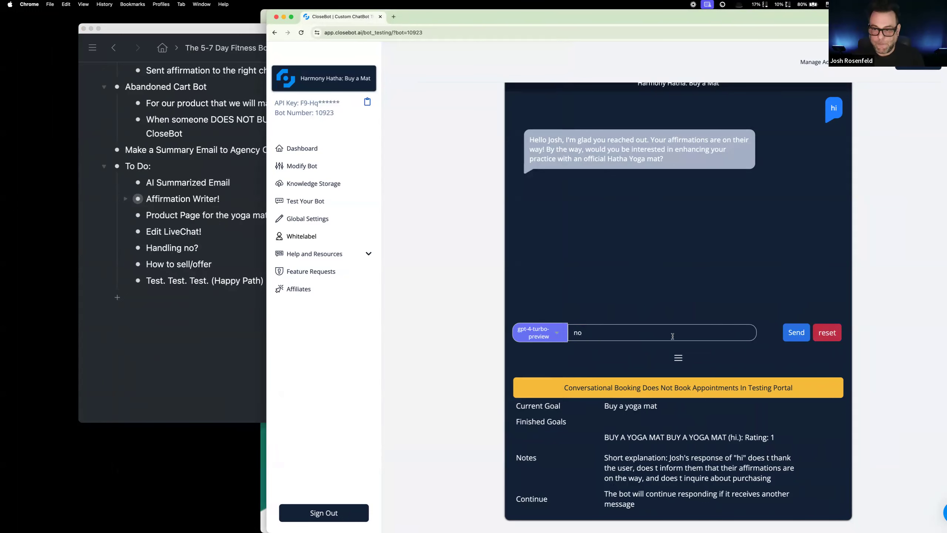
{"action": "left_click", "coordinate": [796, 333]}
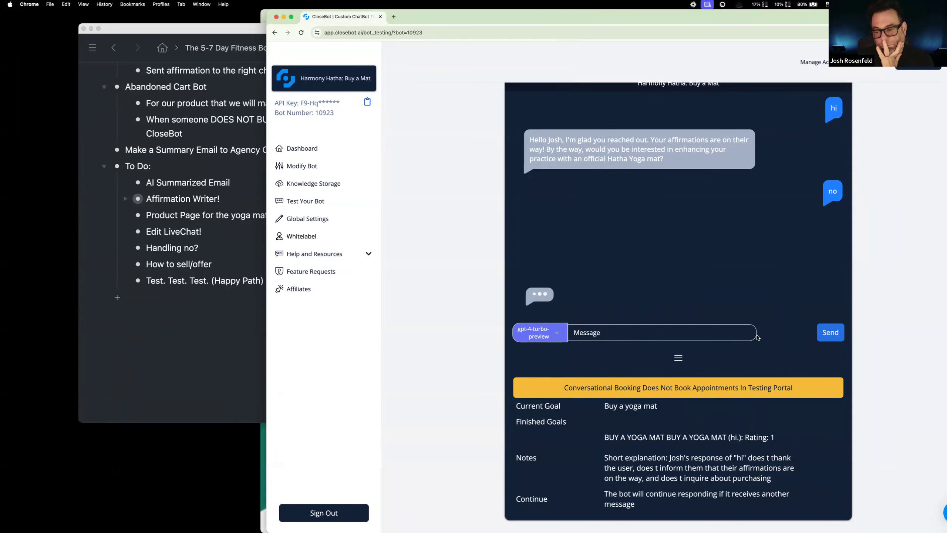
{"action": "left_click", "coordinate": [254, 312]}
{"action": "triple_click", "coordinate": [156, 247]}
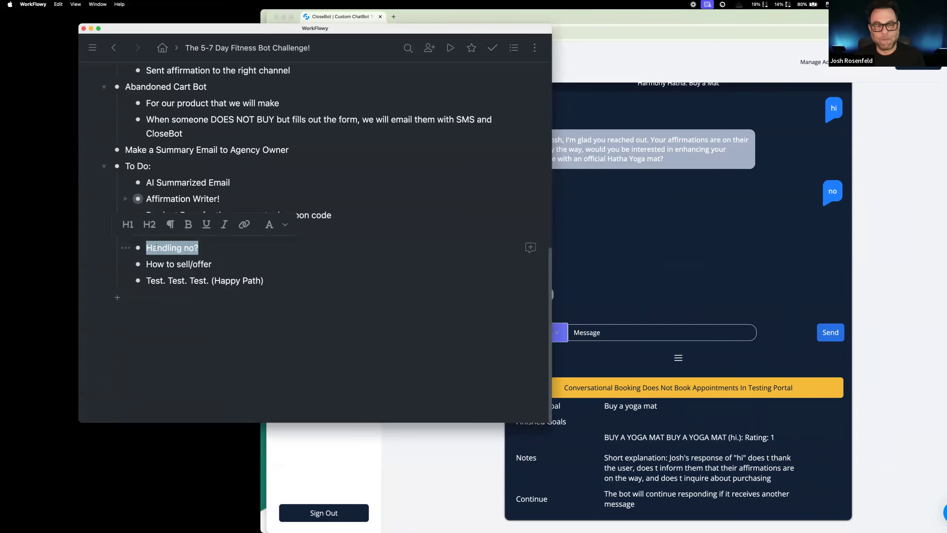
{"action": "left_click", "coordinate": [156, 248]}
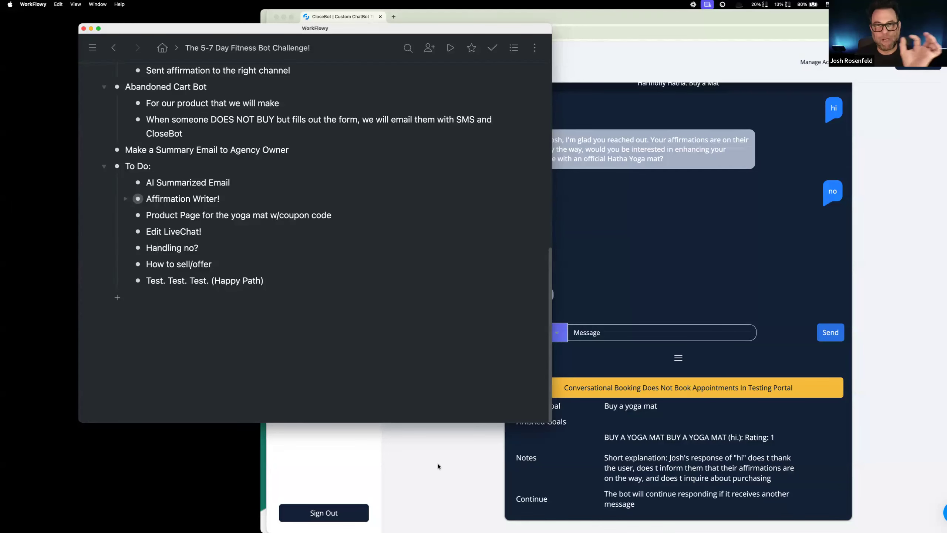
{"action": "left_click", "coordinate": [649, 304]}
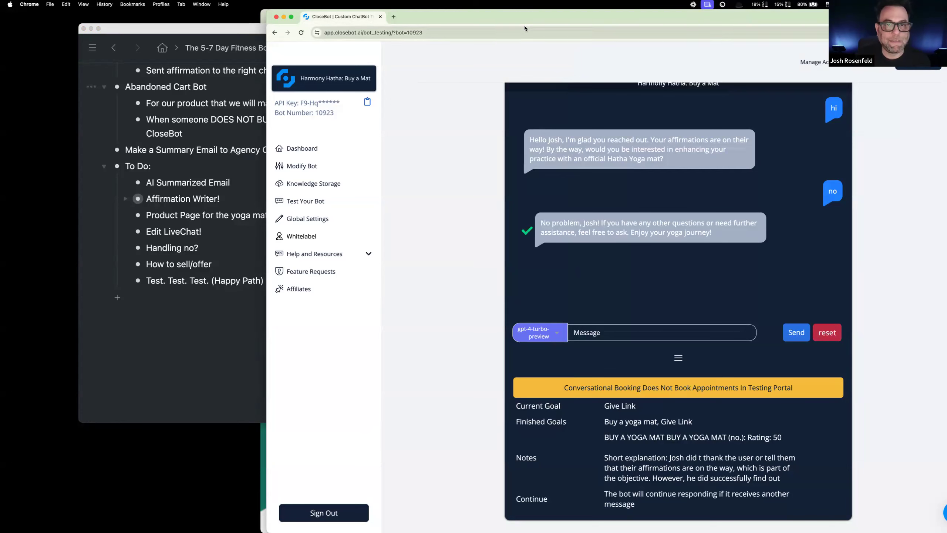
Step: Open the Buy a yoga mat objective of the bot and set its sensitivity to 80
{"action": "left_click", "coordinate": [313, 168]}
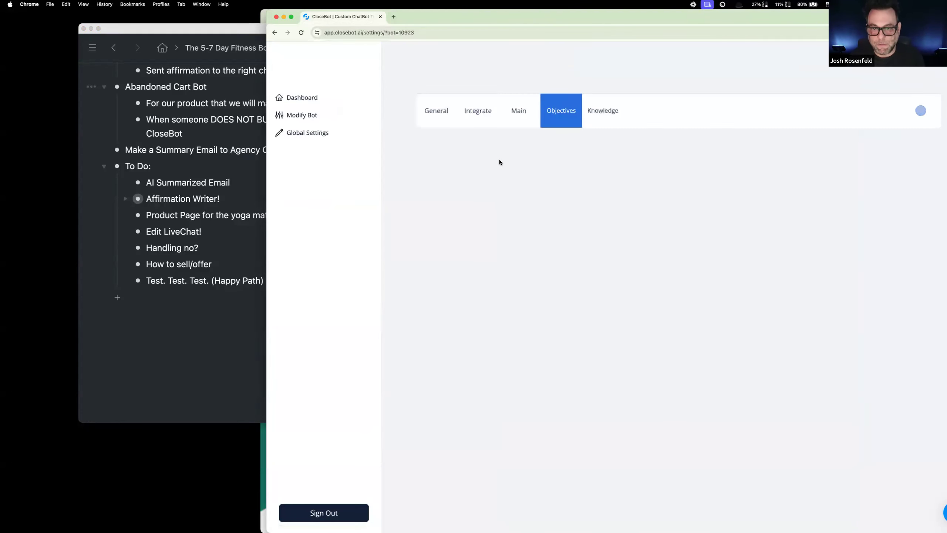
{"action": "left_click", "coordinate": [479, 201]}
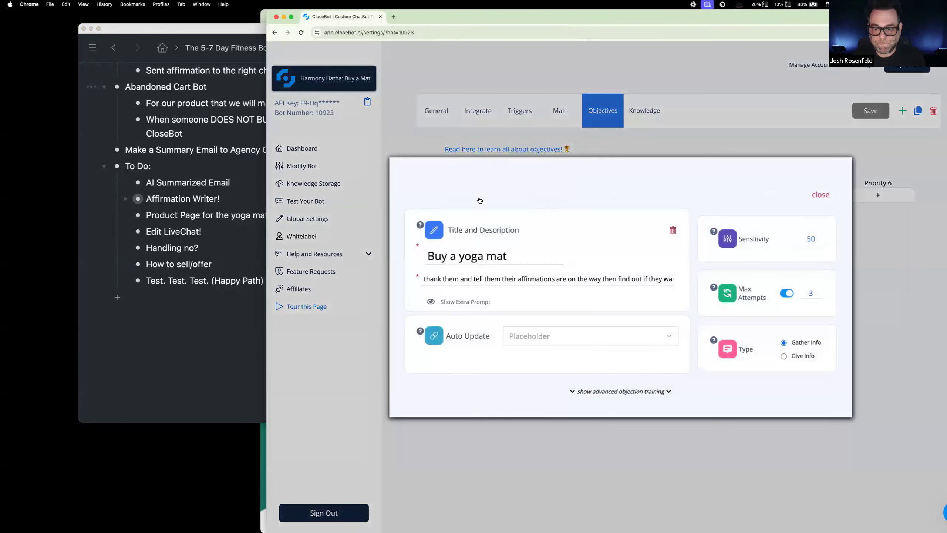
{"action": "left_click", "coordinate": [812, 239]}
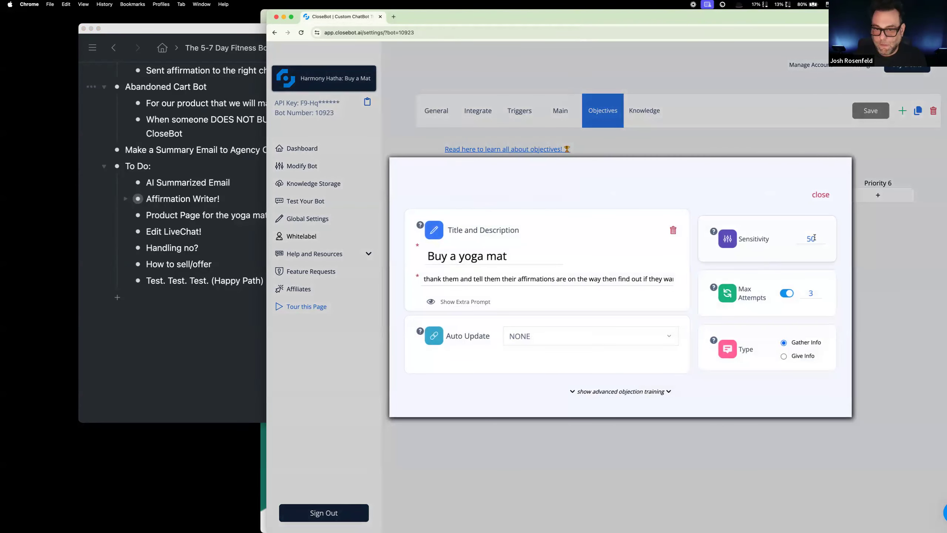
{"action": "left_click_drag", "start_coordinate": [816, 238], "coordinate": [796, 236]}
{"action": "type", "text": "80"}
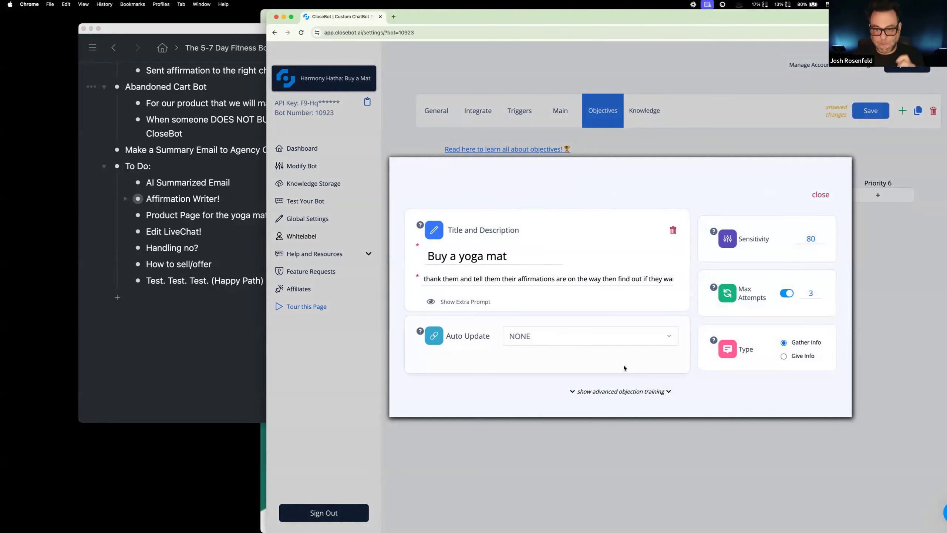
Step: Add a new example to the objective's advanced objection training with the lead answer "No"
{"action": "left_click", "coordinate": [619, 392]}
{"action": "scroll", "coordinate": [615, 384], "scroll_direction": "down", "scroll_amount": 2}
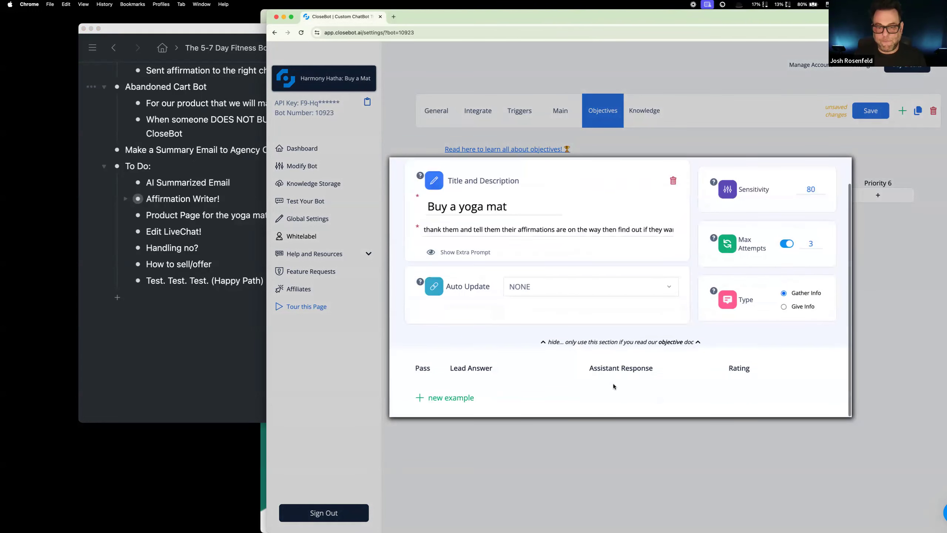
{"action": "left_click", "coordinate": [449, 396]}
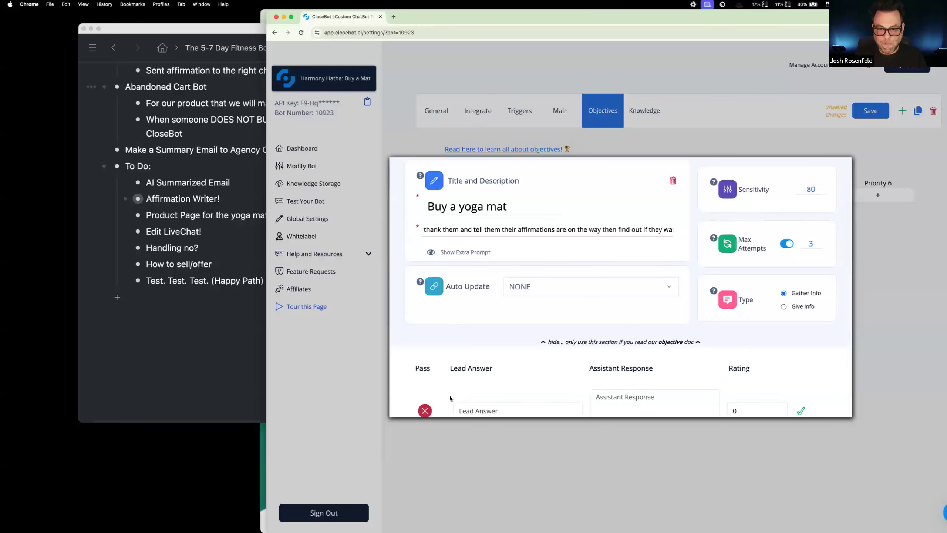
{"action": "scroll", "coordinate": [487, 394], "scroll_direction": "down", "scroll_amount": 2}
{"action": "left_click", "coordinate": [492, 354]}
{"action": "type", "text": "No"}
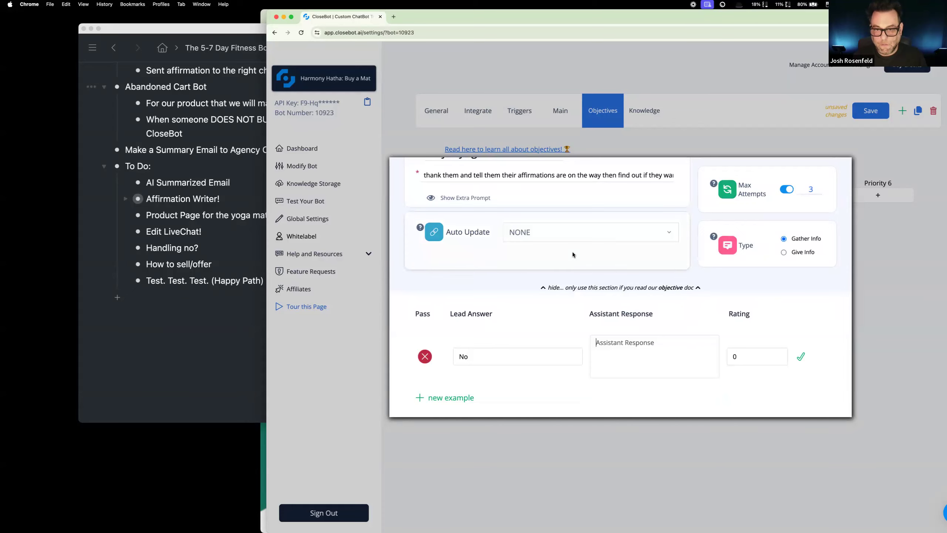
Step: Review the extra prompt, then set the example's assistant response to "Would you still be saying no if you had a 15% off coupon?"
{"action": "scroll", "coordinate": [463, 272], "scroll_direction": "up", "scroll_amount": 3}
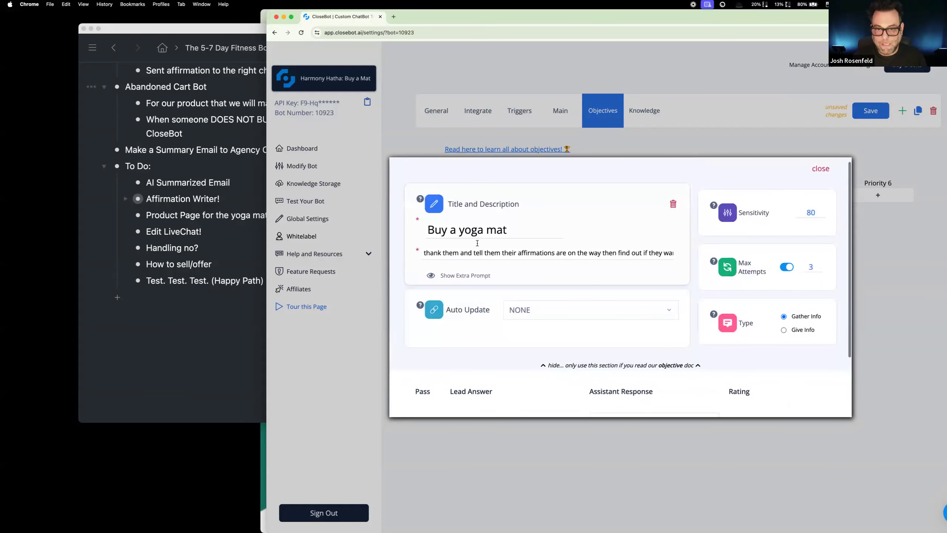
{"action": "left_click", "coordinate": [463, 274]}
{"action": "scroll", "coordinate": [485, 257], "scroll_direction": "down", "scroll_amount": 2}
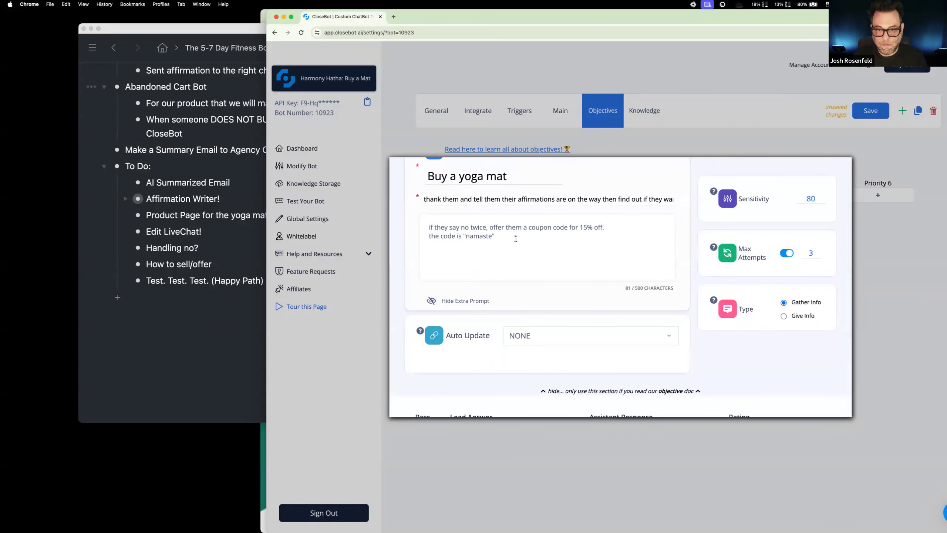
{"action": "scroll", "coordinate": [501, 245], "scroll_direction": "down", "scroll_amount": 2}
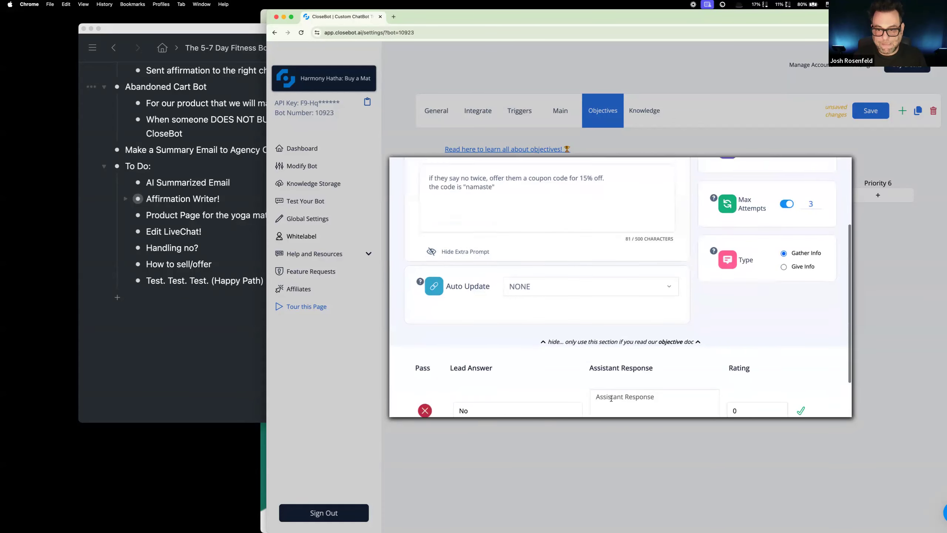
{"action": "left_click", "coordinate": [606, 372]}
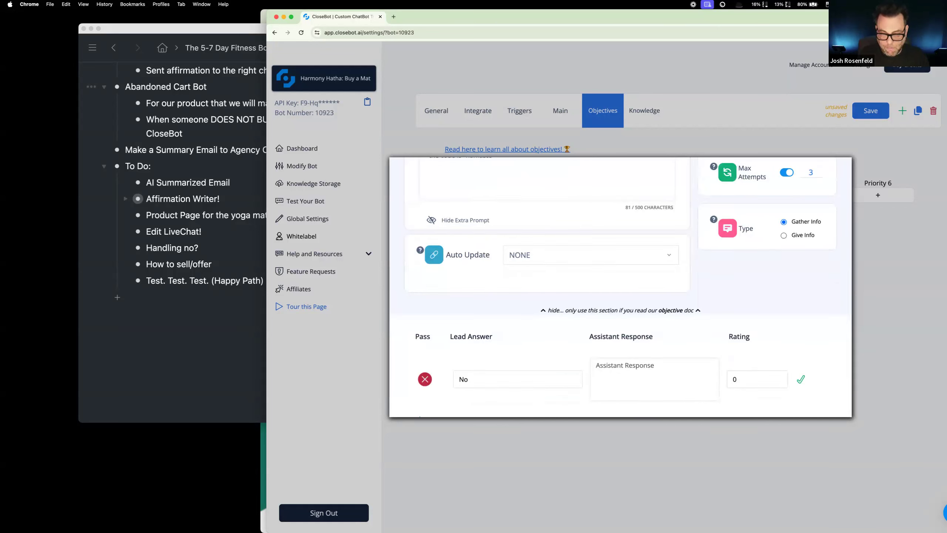
{"action": "type", "text": "Would y"}
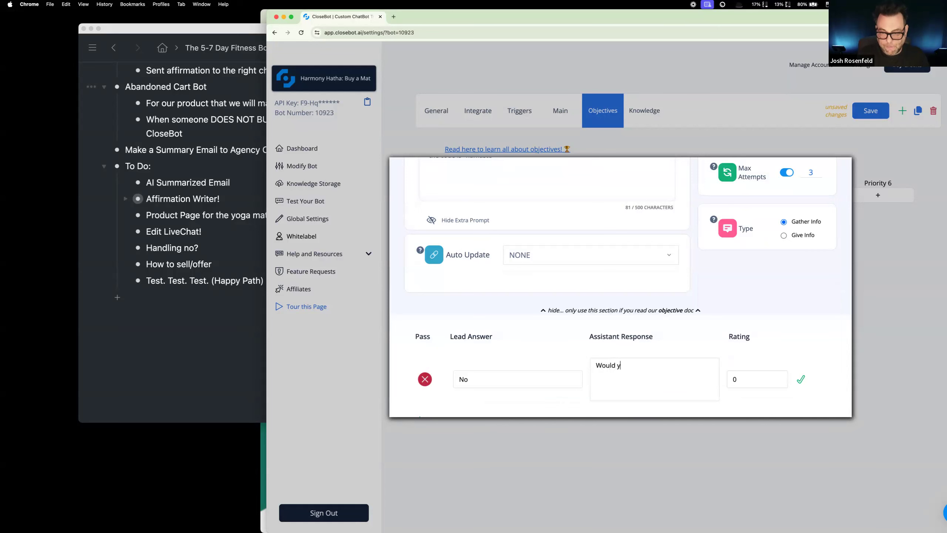
{"action": "type", "text": "ou still"}
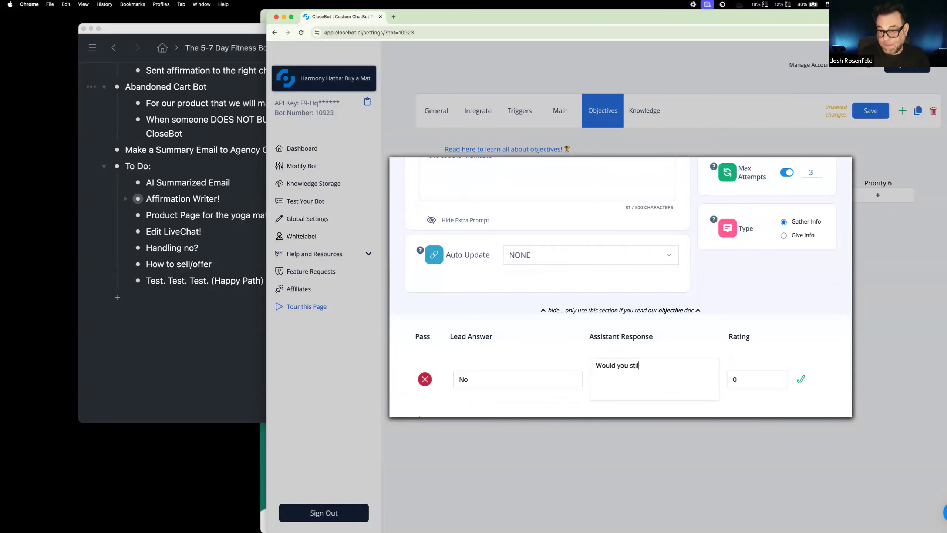
{"action": "type", "text": " be ds"}
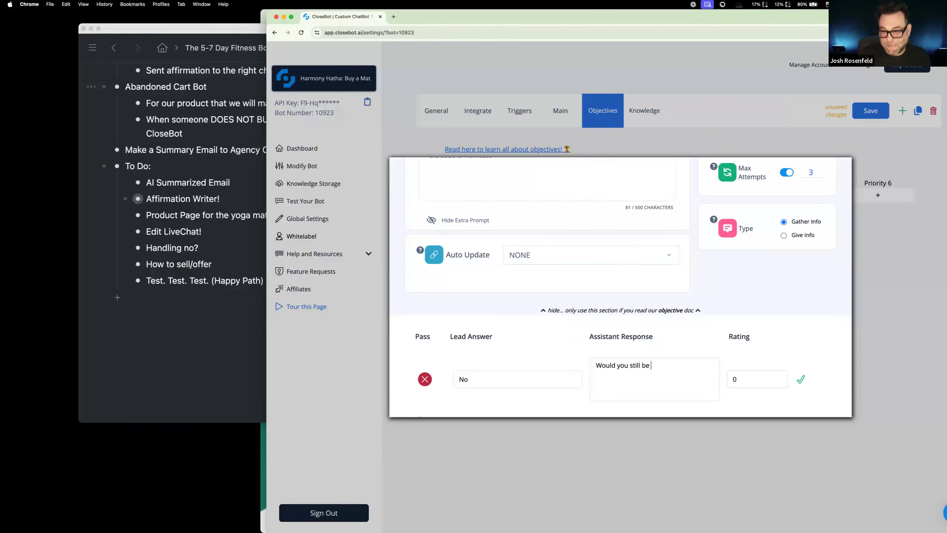
{"action": "key", "text": "BackSpace"}
{"action": "key", "text": "BackSpace"}
{"action": "type", "text": "saying "}
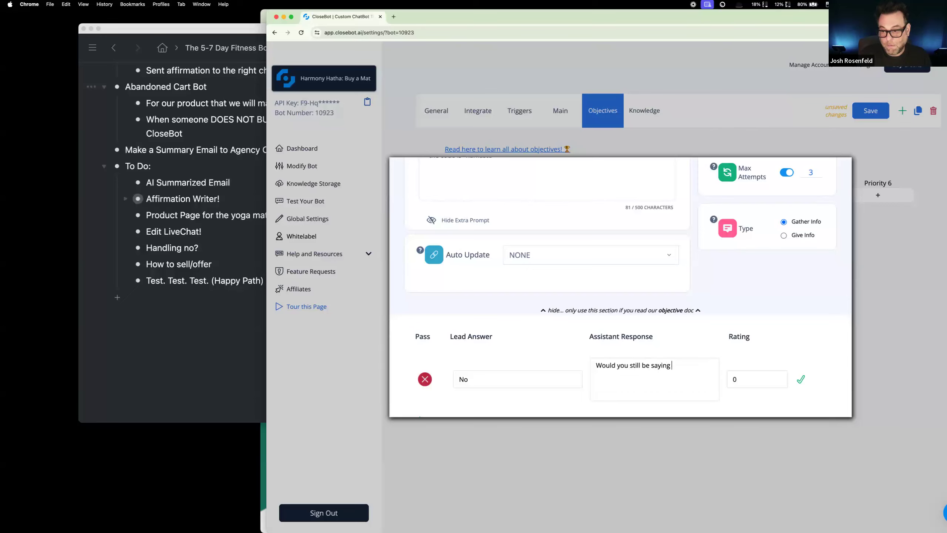
{"action": "type", "text": "no if you had a"}
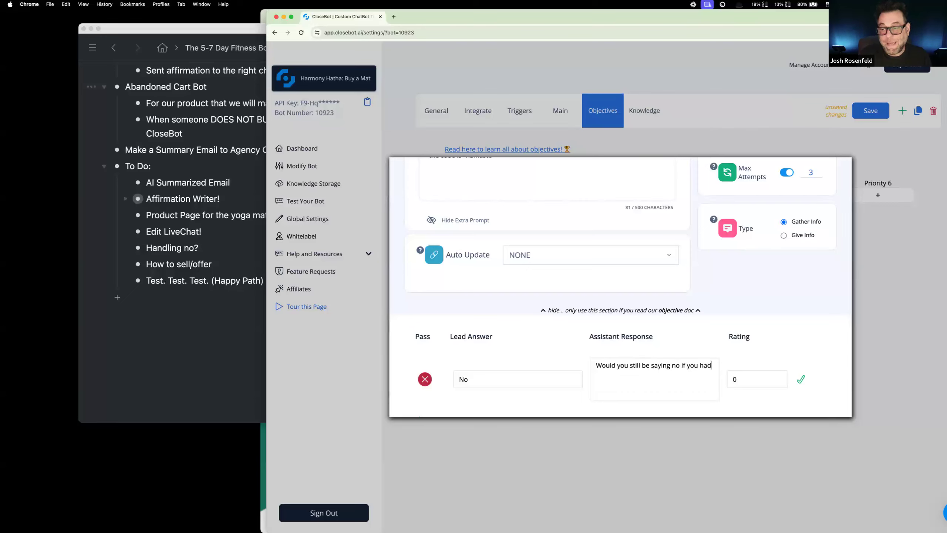
{"action": "type", "text": "15% off coupon?"}
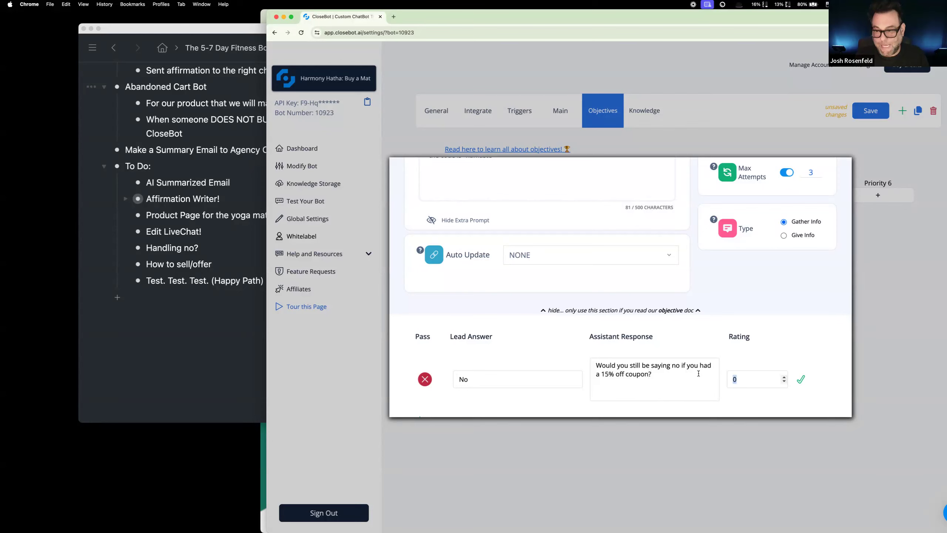
Step: Rate the "No" example 1, close the Buy a yoga mat objective and save the bot
{"action": "type", "text": "1"}
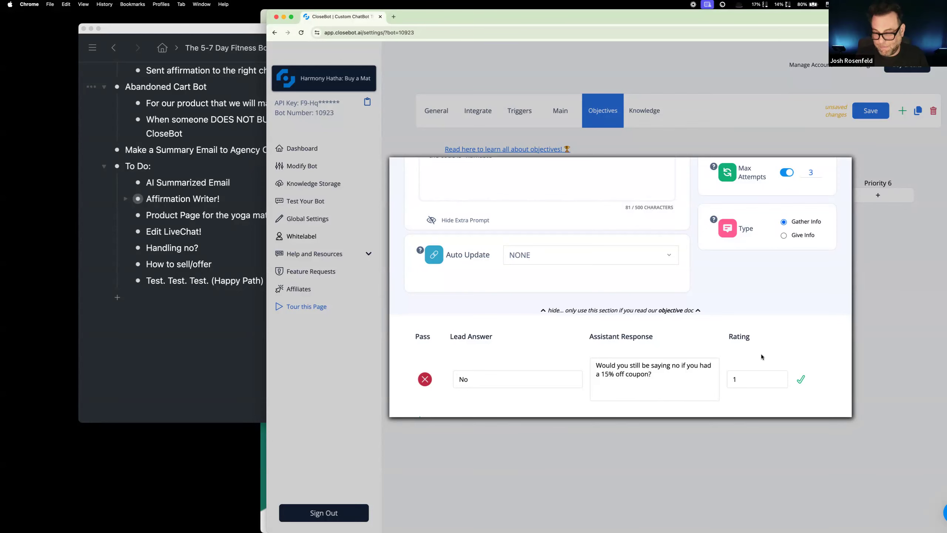
{"action": "scroll", "coordinate": [500, 380], "scroll_direction": "down", "scroll_amount": 1}
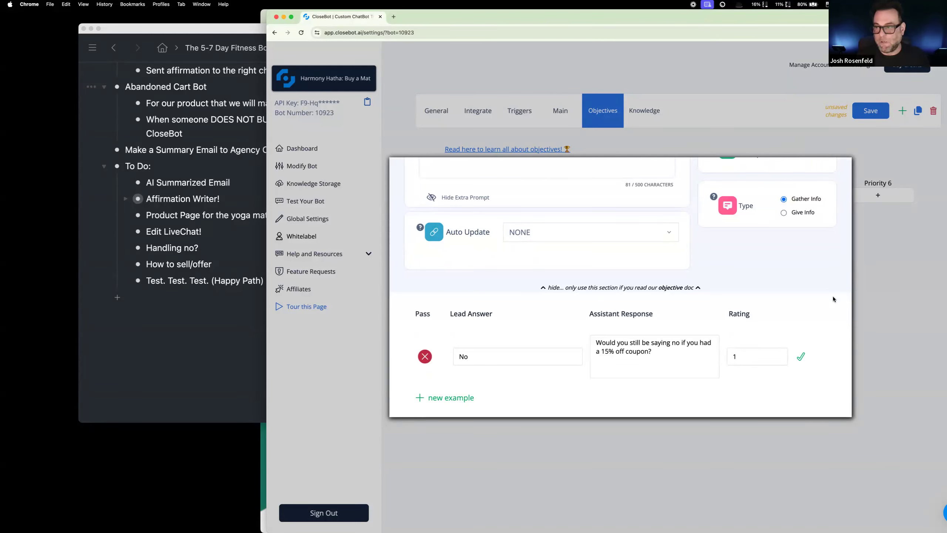
{"action": "scroll", "coordinate": [834, 299], "scroll_direction": "up", "scroll_amount": 5}
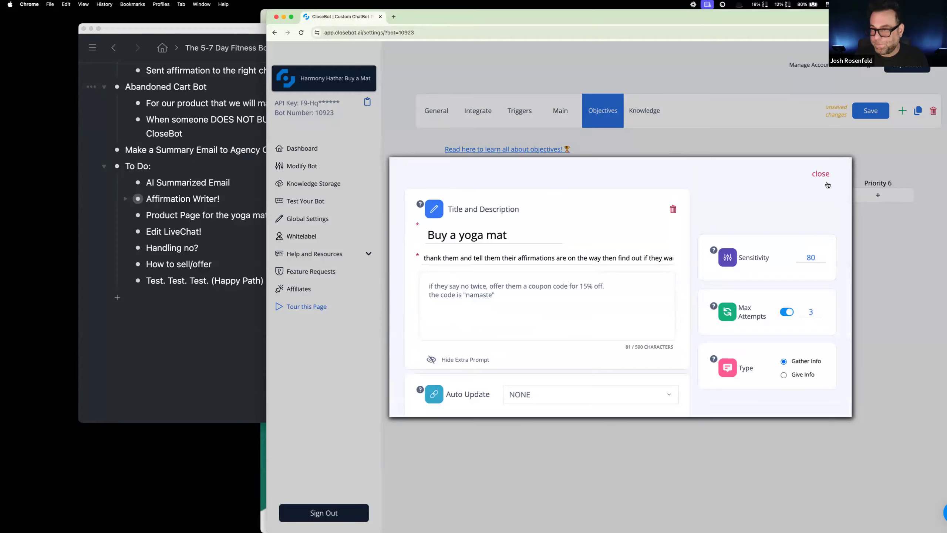
{"action": "left_click", "coordinate": [822, 174]}
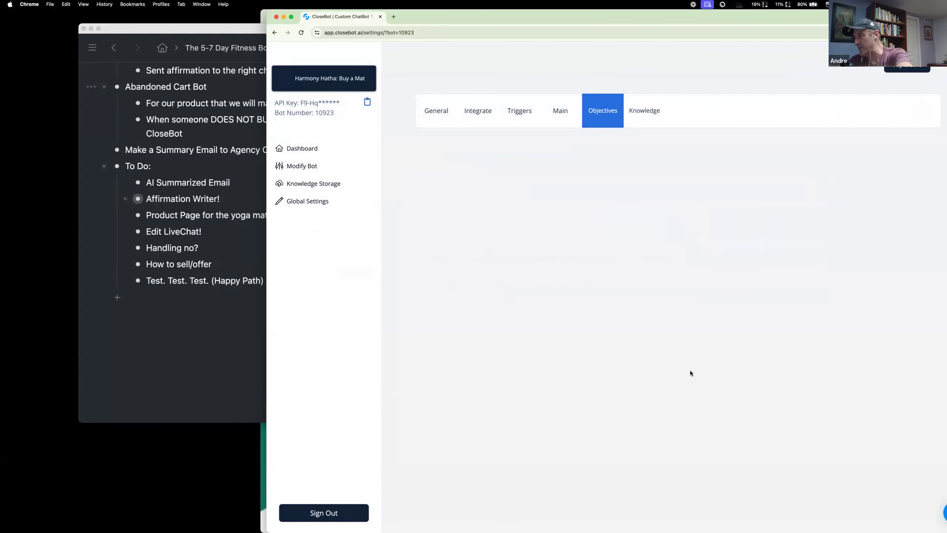
Step: Reopen the Buy a yoga mat objective to check its settings, close it and return to the bot's test chat
{"action": "left_click", "coordinate": [485, 202]}
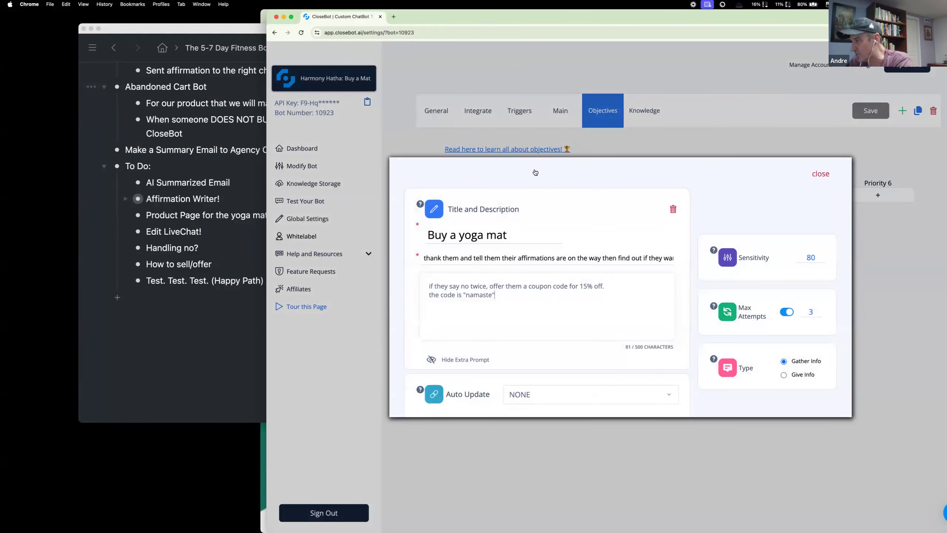
{"action": "left_click", "coordinate": [619, 144]}
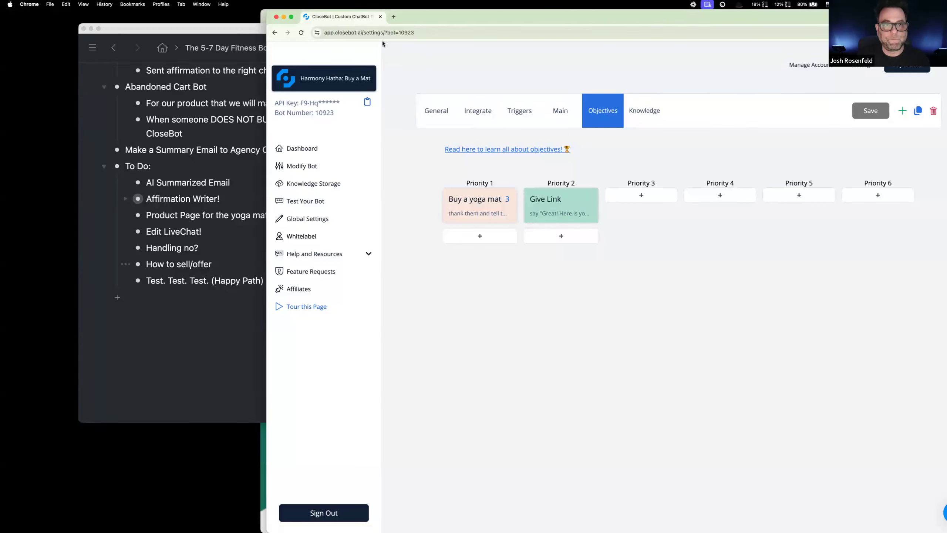
{"action": "left_click", "coordinate": [312, 167]}
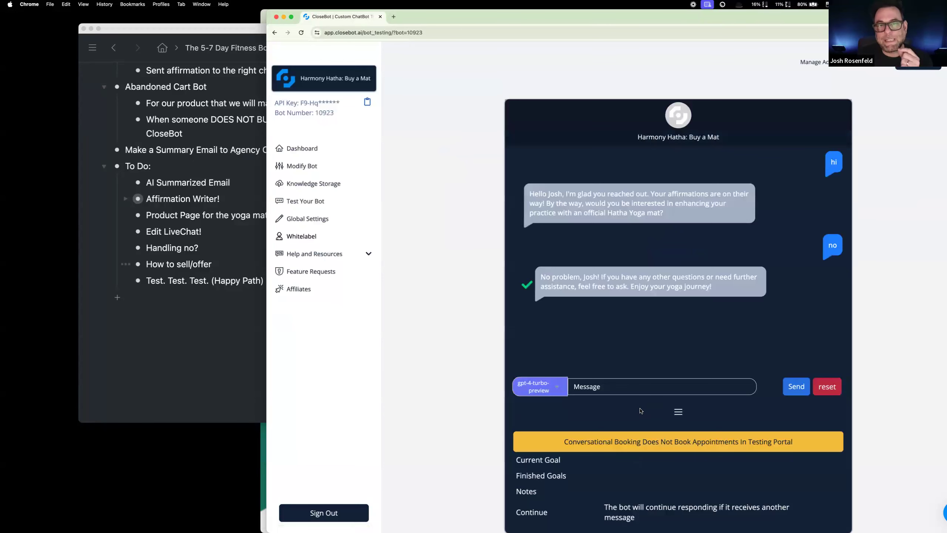
Step: Test the bot's reaction to a second "no" in the chat and reset the conversation
{"action": "left_click", "coordinate": [635, 387]}
{"action": "type", "text": "no"}
{"action": "key", "text": "Return"}
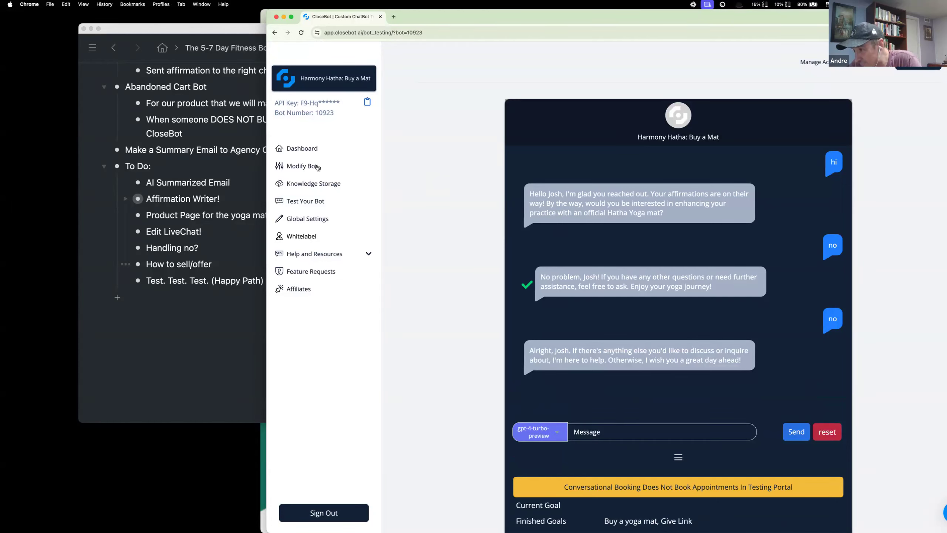
{"action": "left_click", "coordinate": [827, 432]}
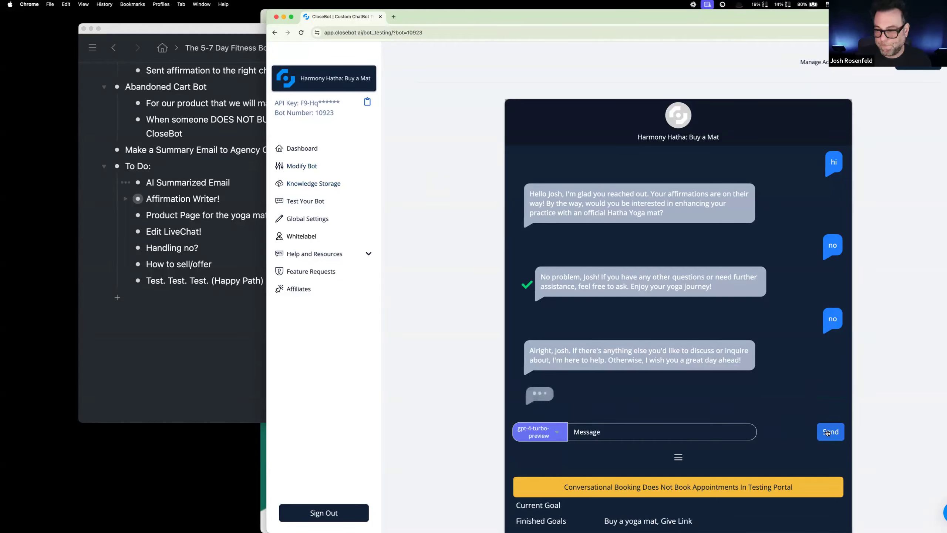
Step: Reopen the Buy a yoga mat objective, review its extra prompt and delete the "No" example from the advanced objection training
{"action": "left_click", "coordinate": [349, 191]}
{"action": "left_click", "coordinate": [479, 180]}
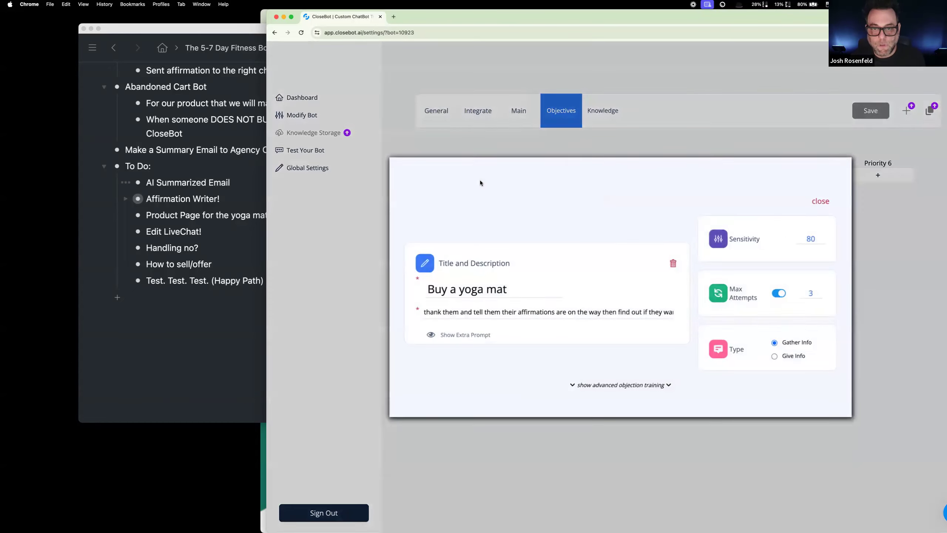
{"action": "left_click", "coordinate": [480, 334]}
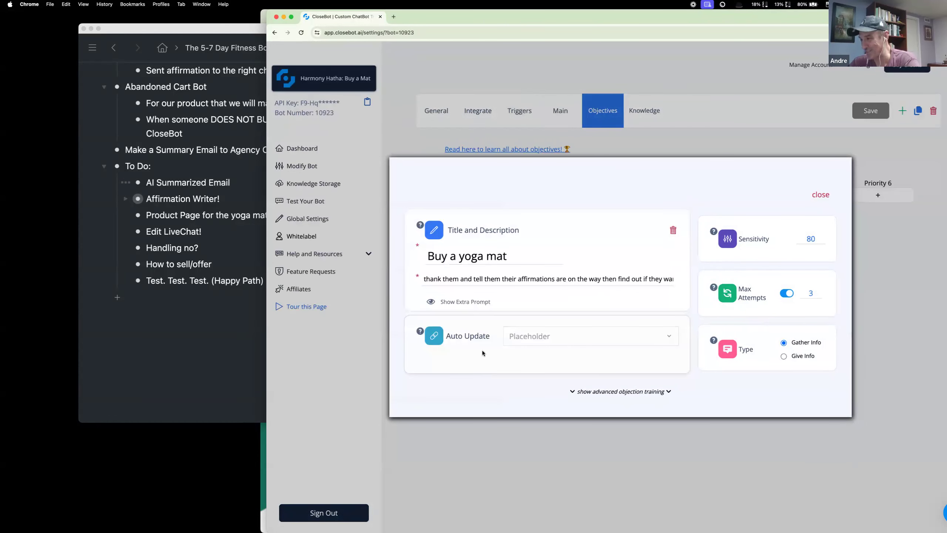
{"action": "left_click", "coordinate": [471, 303]}
{"action": "scroll", "coordinate": [662, 410], "scroll_direction": "down", "scroll_amount": 1}
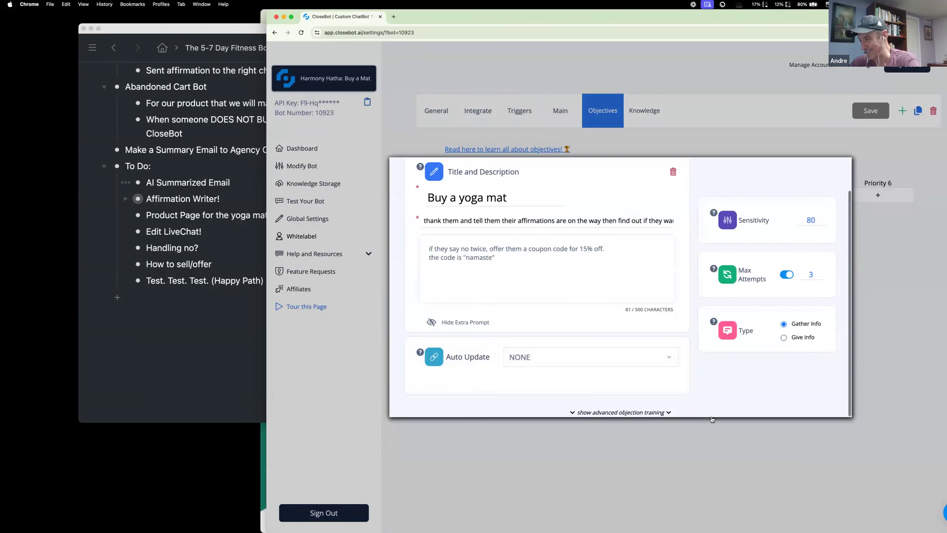
{"action": "left_click", "coordinate": [661, 412]}
{"action": "scroll", "coordinate": [655, 395], "scroll_direction": "down", "scroll_amount": 3}
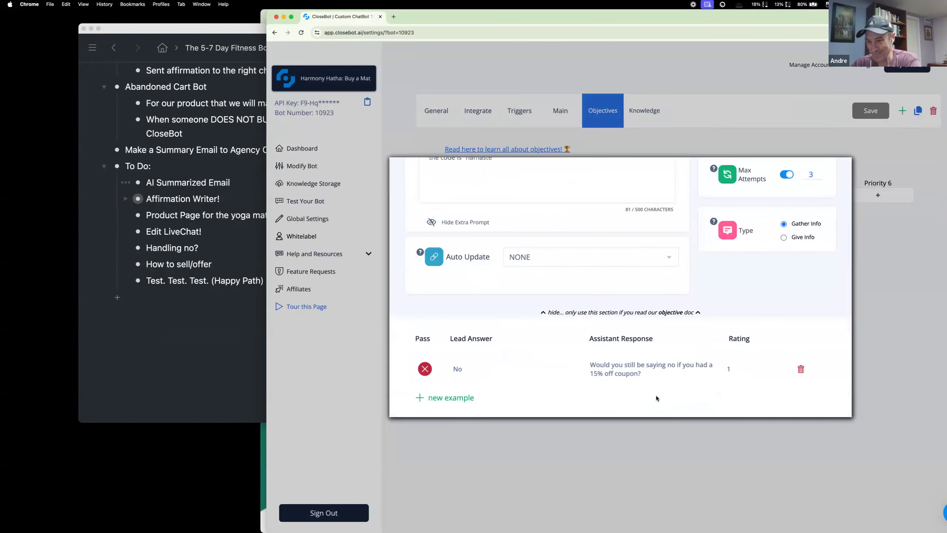
{"action": "scroll", "coordinate": [655, 395], "scroll_direction": "up", "scroll_amount": 4}
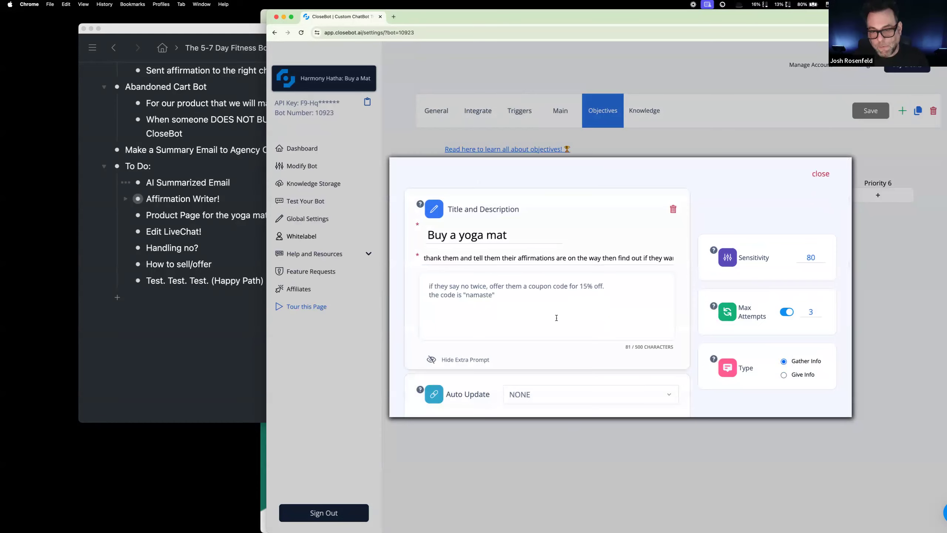
{"action": "scroll", "coordinate": [556, 317], "scroll_direction": "down", "scroll_amount": 4}
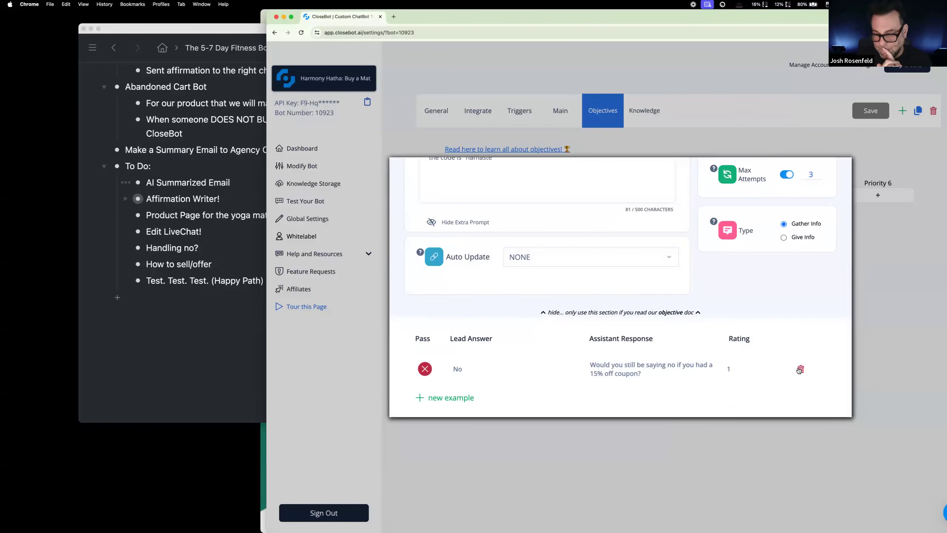
{"action": "scroll", "coordinate": [517, 373], "scroll_direction": "up", "scroll_amount": 3}
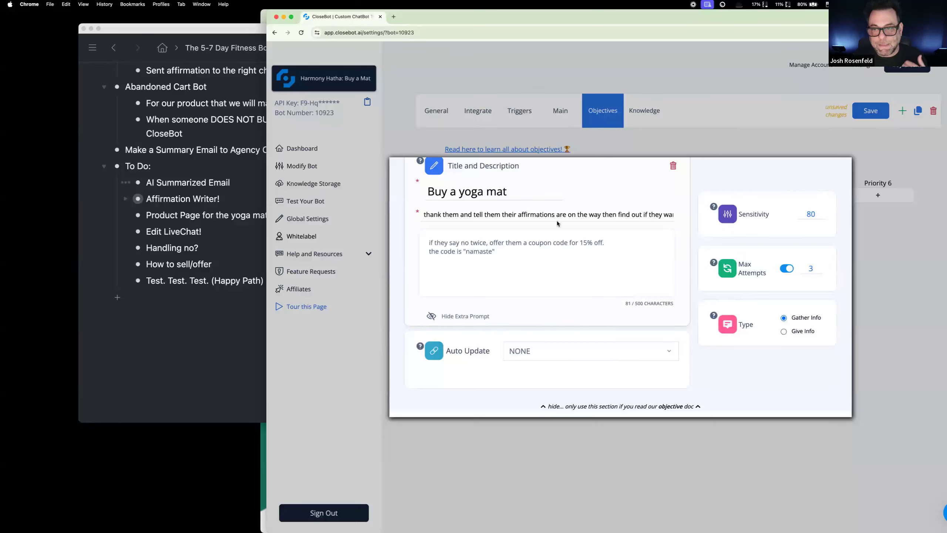
Step: In the extra prompt, insert ", keep trying to get them to buy a yoga mat and you can offer" after "if they say no"
{"action": "left_click_drag", "start_coordinate": [585, 215], "coordinate": [649, 218]}
{"action": "left_click", "coordinate": [518, 251]}
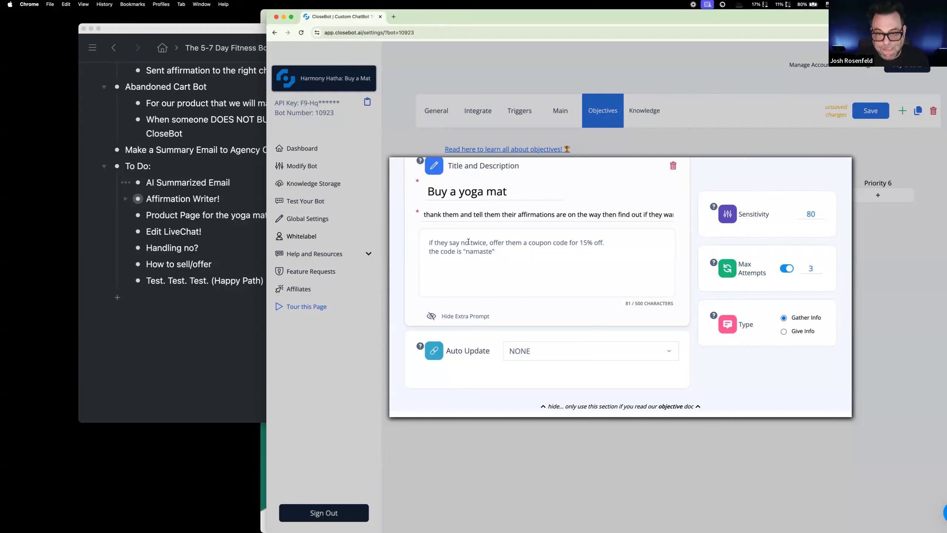
{"action": "type", "text": ", try"}
{"action": "key", "text": "BackSpace"}
{"action": "key", "text": "BackSpace"}
{"action": "key", "text": "BackSpace"}
{"action": "key", "text": "BackSpace"}
{"action": "type", "text": "lk"}
{"action": "key", "text": "BackSpace"}
{"action": "key", "text": "BackSpace"}
{"action": "type", "text": "keep trying to get them to buy a yofa"}
{"action": "key", "text": "BackSpace"}
{"action": "key", "text": "BackSpace"}
{"action": "key", "text": "BackSpace"}
{"action": "type", "text": "ga mat and you can offer"}
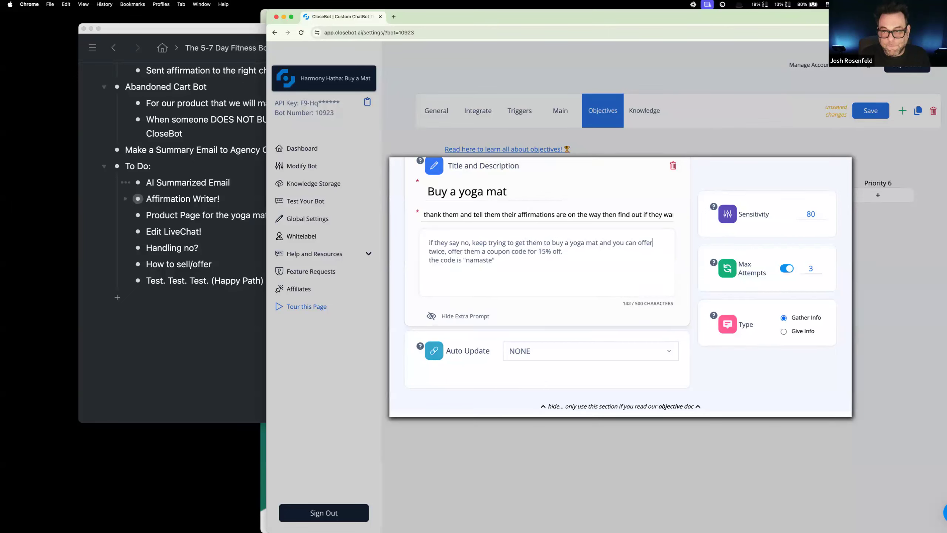
{"action": "type", "text": " 15% off"}
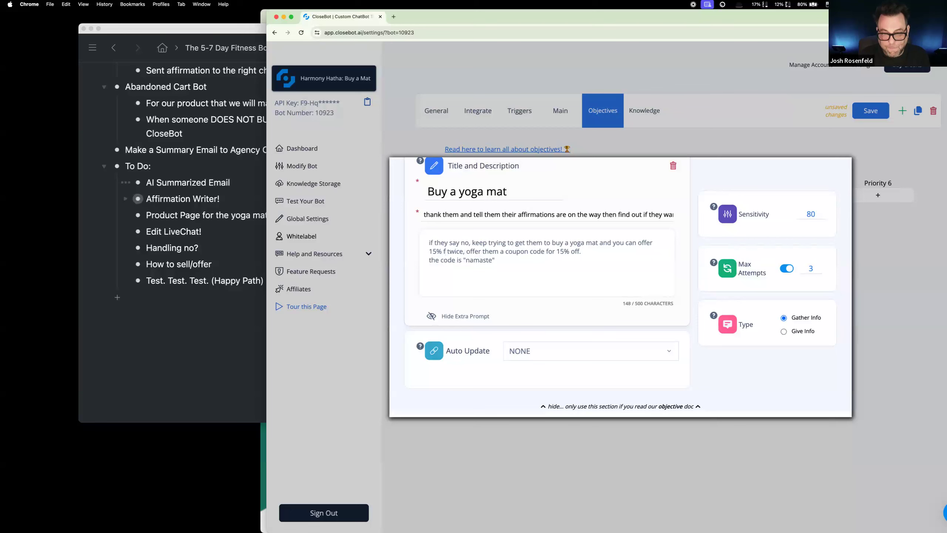
{"action": "type", "text": " to them wit"}
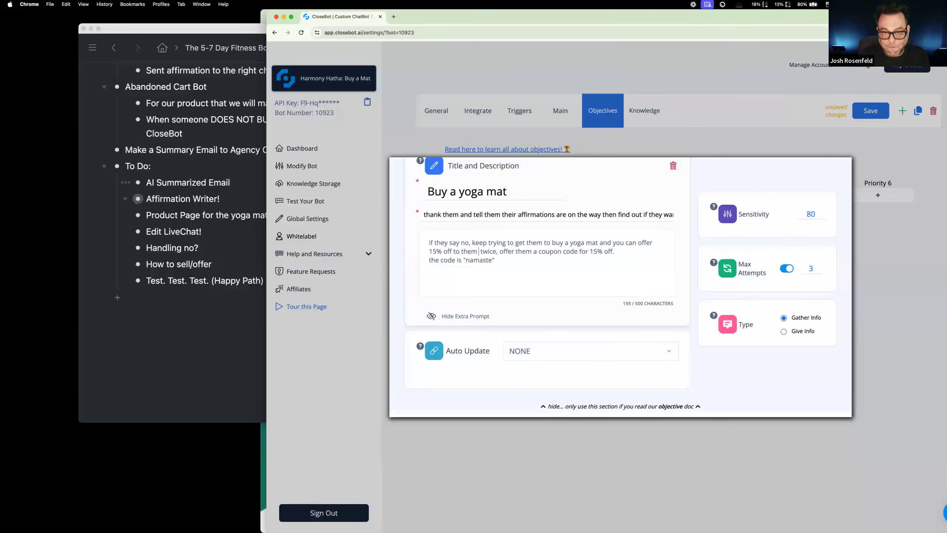
{"action": "type", "text": "h a"}
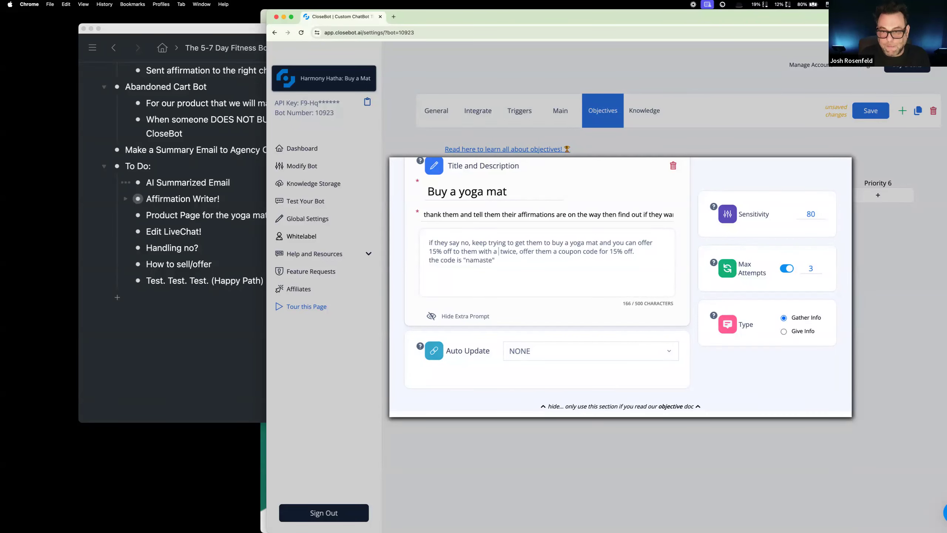
Step: Continue the inserted sentence with "15% off to them with a" and remove the leftover "twice, offer them a" before "coupon code"
{"action": "left_click_drag", "start_coordinate": [493, 251], "coordinate": [553, 253]}
{"action": "key", "text": "BackSpace"}
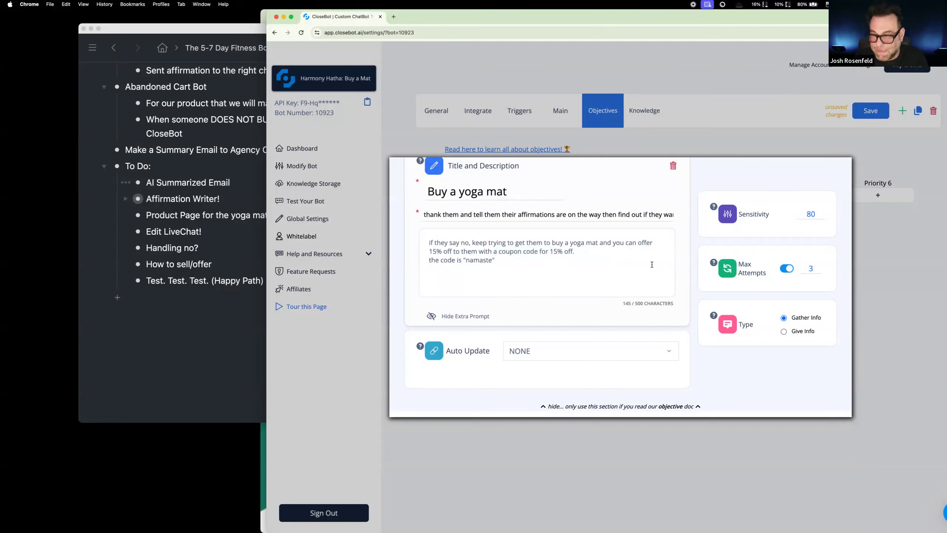
Step: Set the objective's sensitivity to 50, close the objective and save the bot
{"action": "left_click", "coordinate": [800, 214]}
{"action": "key", "text": "Delete"}
{"action": "type", "text": "5"}
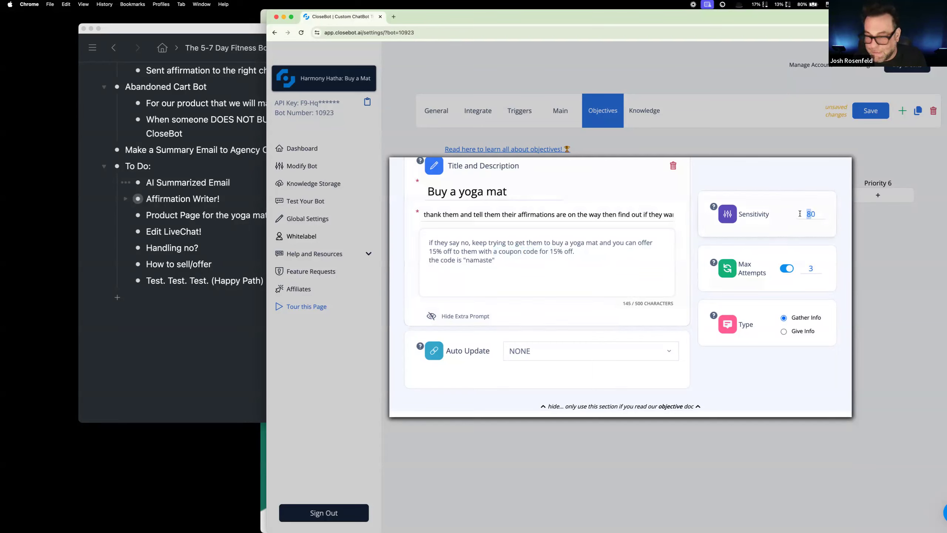
{"action": "left_click", "coordinate": [838, 144]}
{"action": "left_click", "coordinate": [874, 112]}
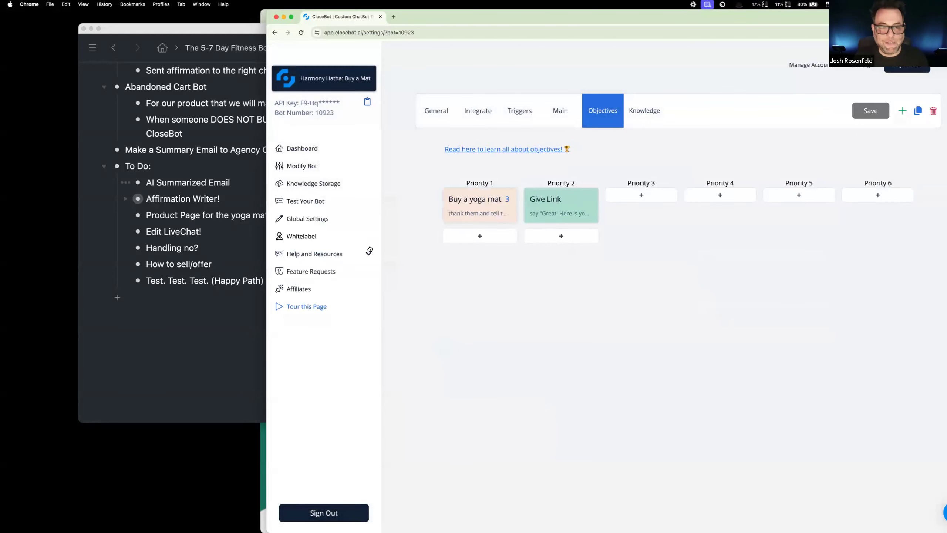
Step: Return to the bot's test chat, reset the conversation and send "hi"
{"action": "left_click", "coordinate": [313, 202]}
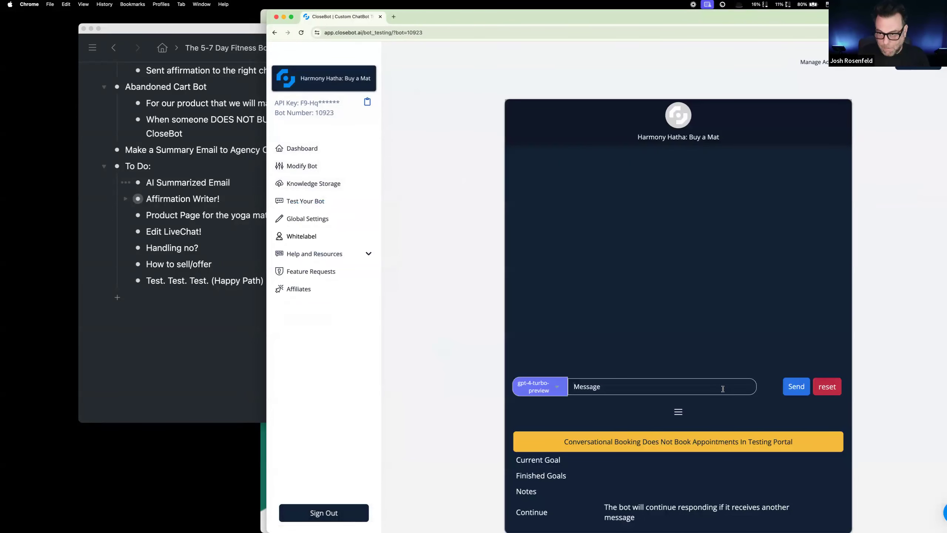
{"action": "left_click", "coordinate": [831, 388]}
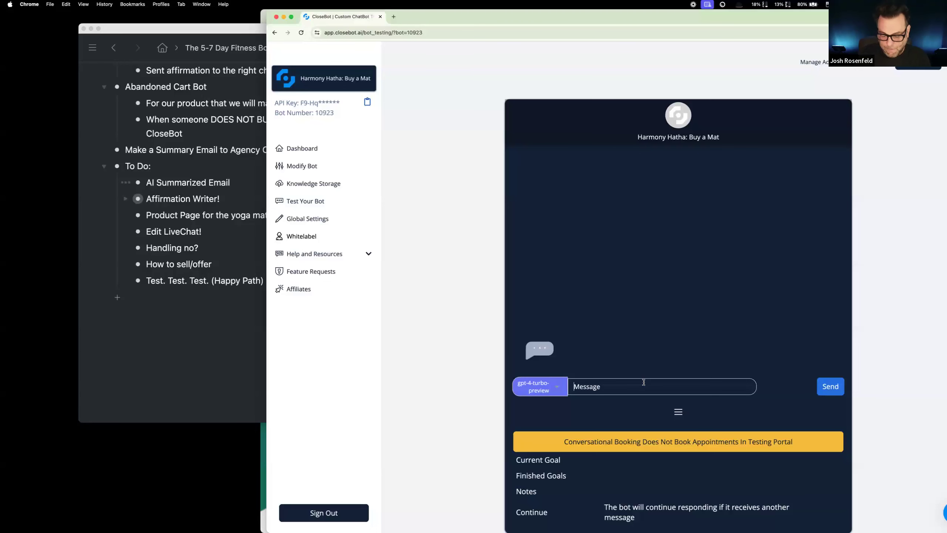
{"action": "type", "text": "hi"}
{"action": "key", "text": "Return"}
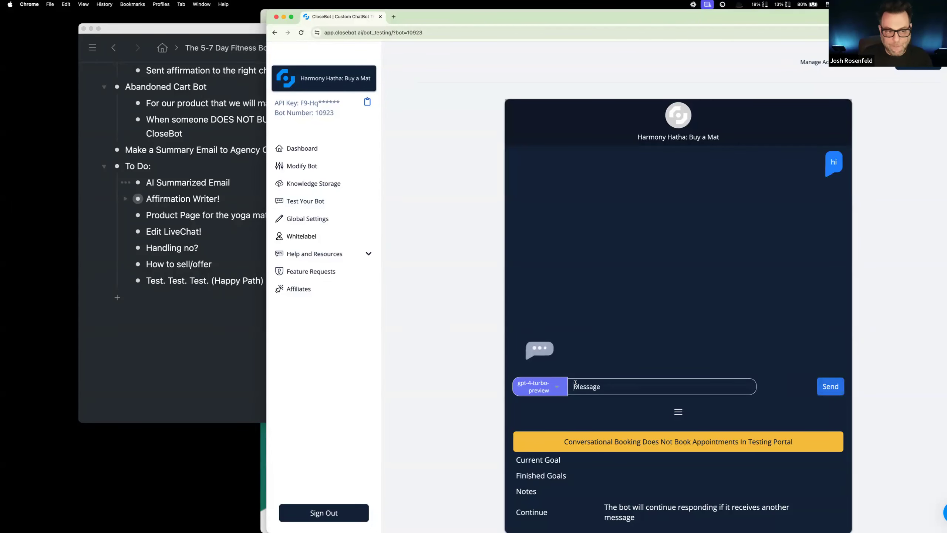
Step: Switch to the WorkFlowy outline, expand Affirmation Writer! and move AI Summarized Email below Edit LiveChat! in the To Do list
{"action": "left_click", "coordinate": [223, 233]}
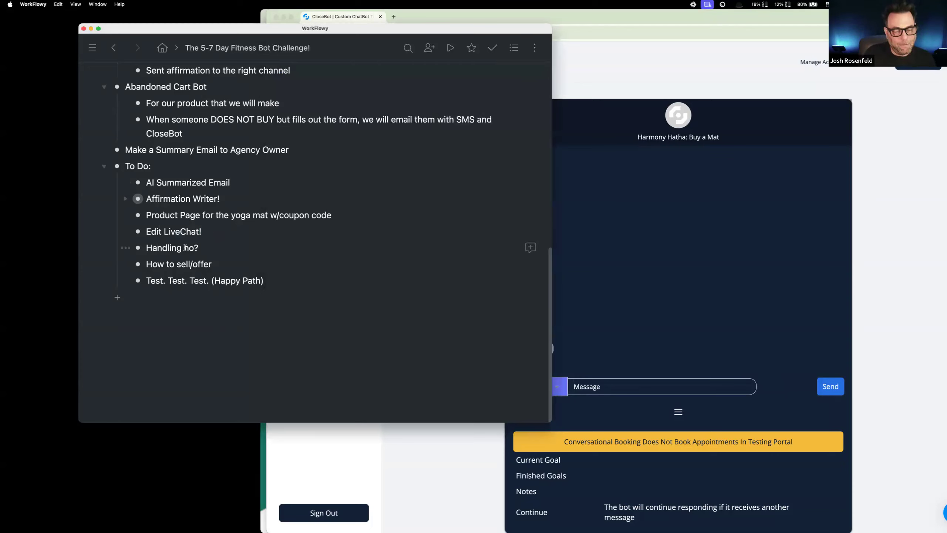
{"action": "left_click_drag", "start_coordinate": [199, 248], "coordinate": [134, 247]}
{"action": "key", "text": "Down"}
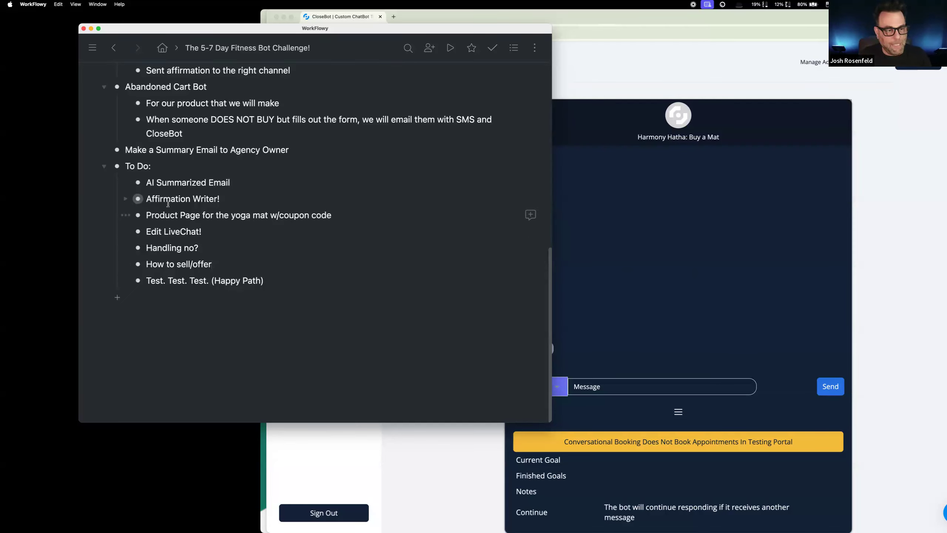
{"action": "left_click", "coordinate": [125, 198]}
{"action": "left_click", "coordinate": [147, 199]}
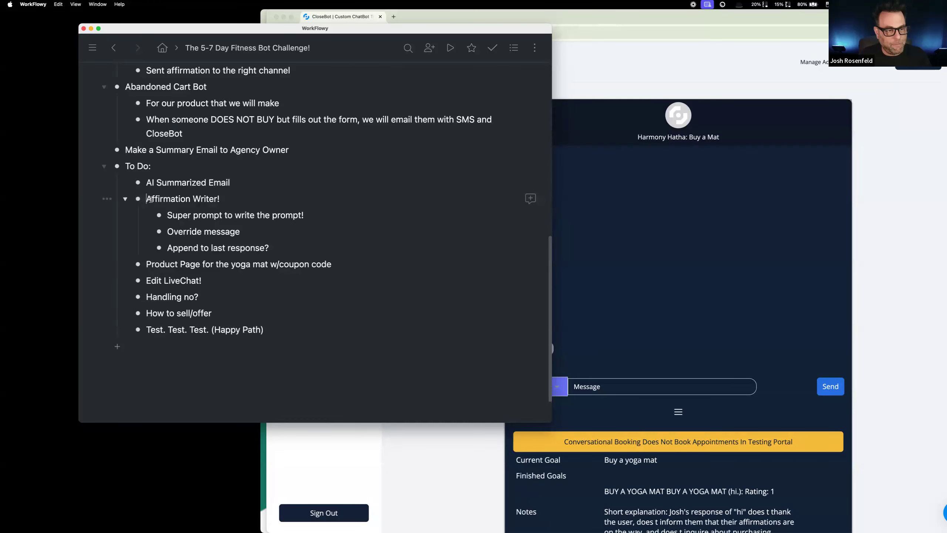
{"action": "left_click_drag", "start_coordinate": [138, 182], "coordinate": [138, 294]}
Step: Switch back to the CloseBot test chat and answer the yoga mat offer with "no"
{"action": "left_click", "coordinate": [682, 271]}
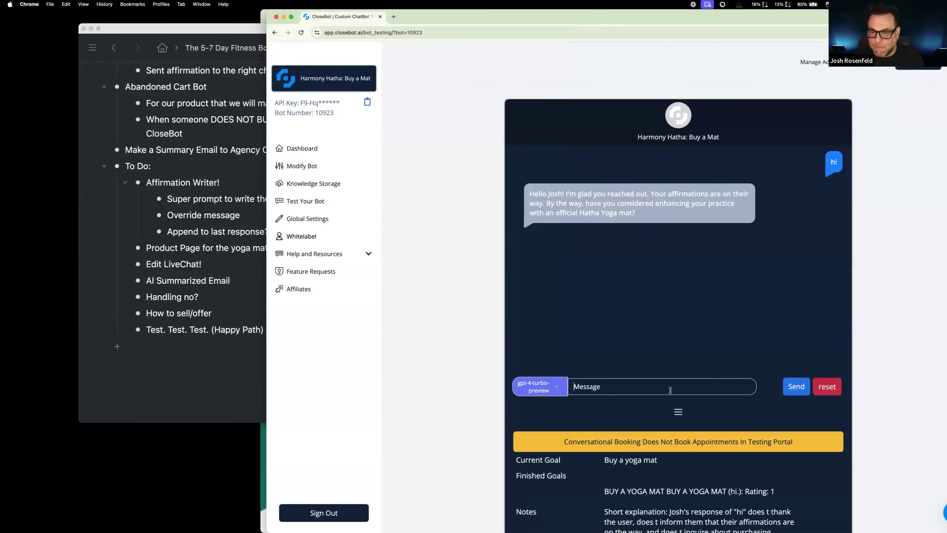
{"action": "type", "text": "no"}
{"action": "key", "text": "Return"}
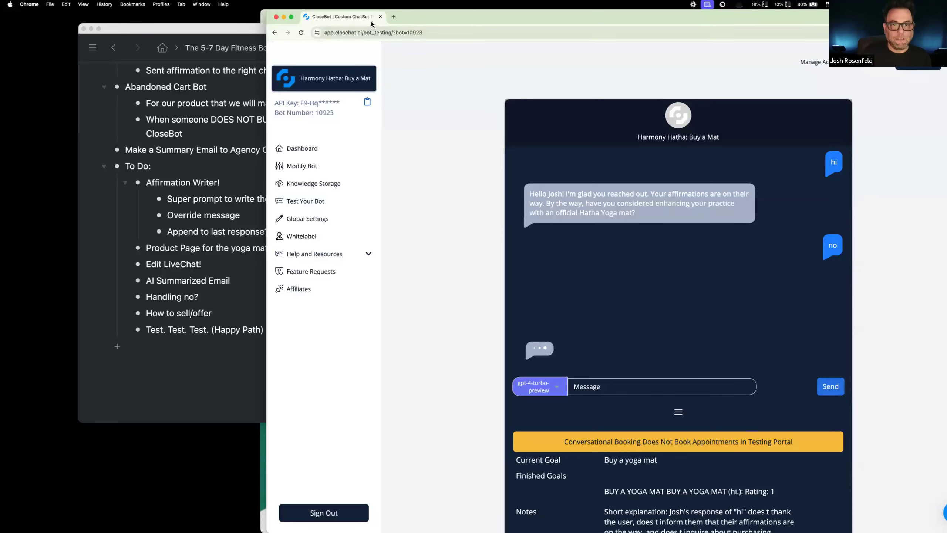
Step: Move the CloseBot window aside and arrange the browser window with the Yoga Meditation funnel's Product Page next to it
{"action": "left_click_drag", "start_coordinate": [652, 21], "coordinate": [776, 28]}
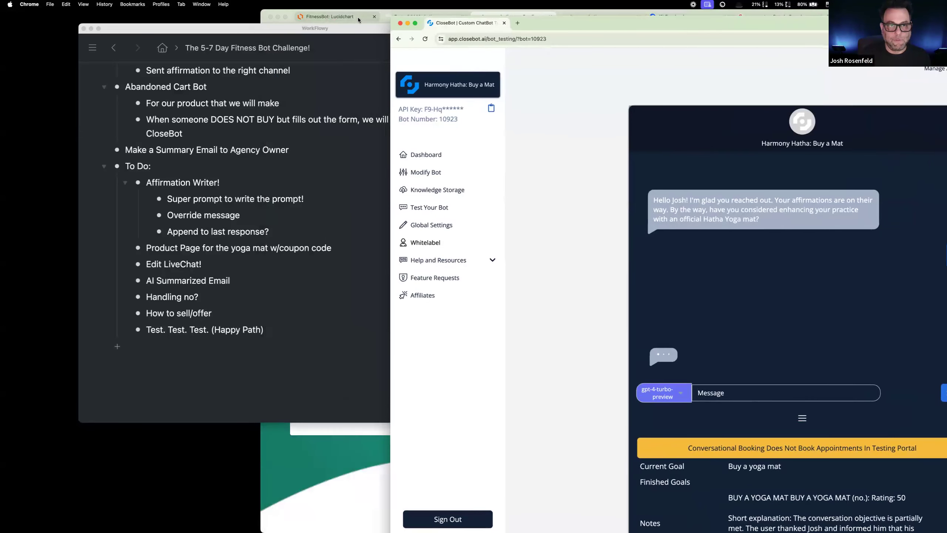
{"action": "left_click", "coordinate": [414, 16]}
{"action": "left_click", "coordinate": [414, 16]}
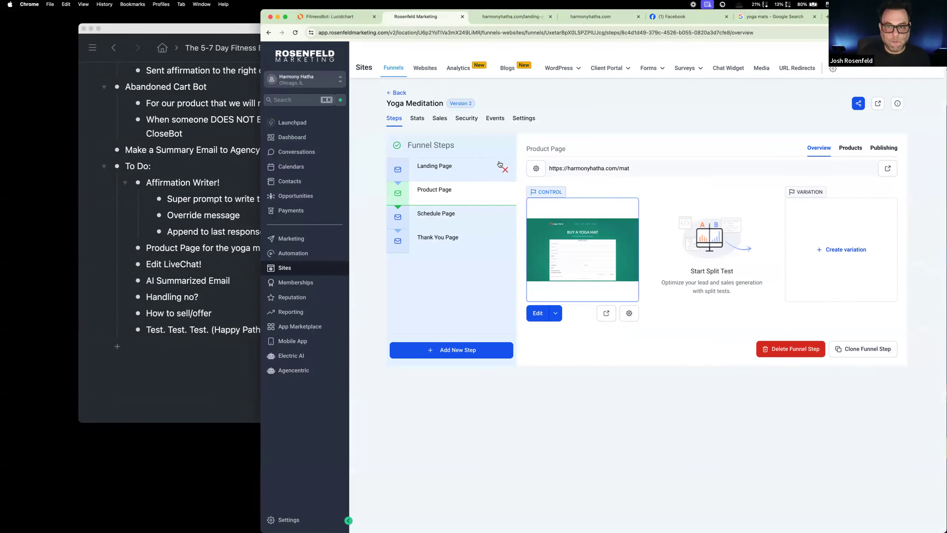
{"action": "left_click_drag", "start_coordinate": [784, 10], "coordinate": [517, 28]}
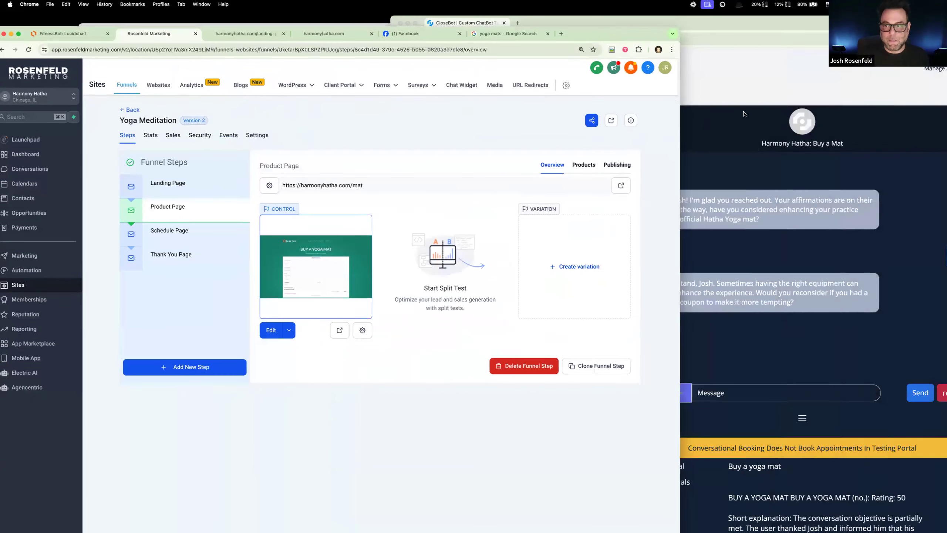
Step: Return to the CloseBot test chat and reply "yes i want it" to the 15% coupon offer
{"action": "left_click", "coordinate": [739, 162]}
{"action": "scroll", "coordinate": [720, 301], "scroll_direction": "down", "scroll_amount": 1}
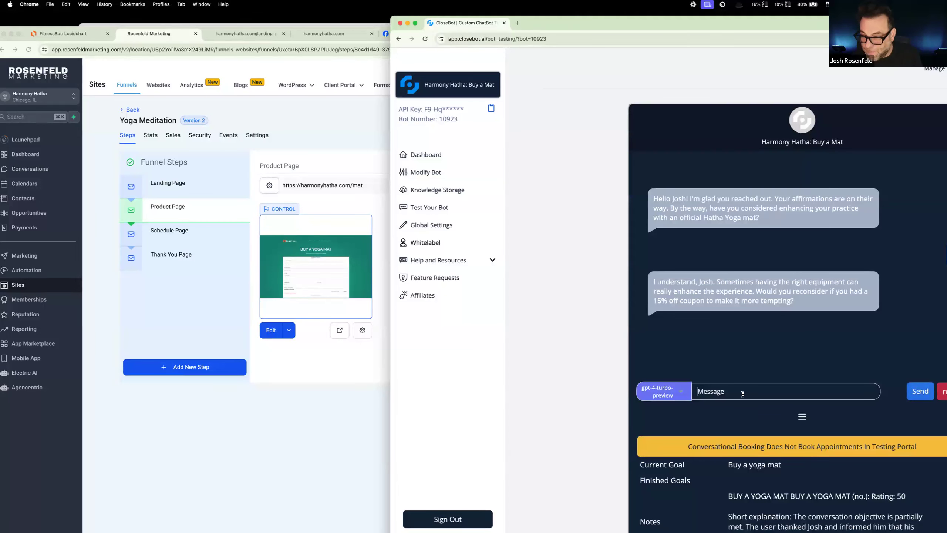
{"action": "type", "text": "yes i"}
{"action": "type", "text": " want it"}
{"action": "key", "text": "Return"}
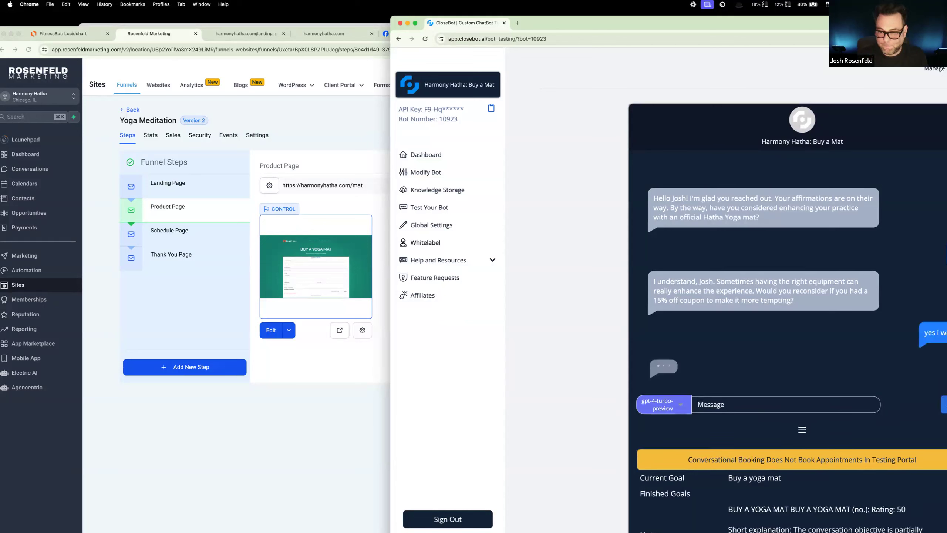
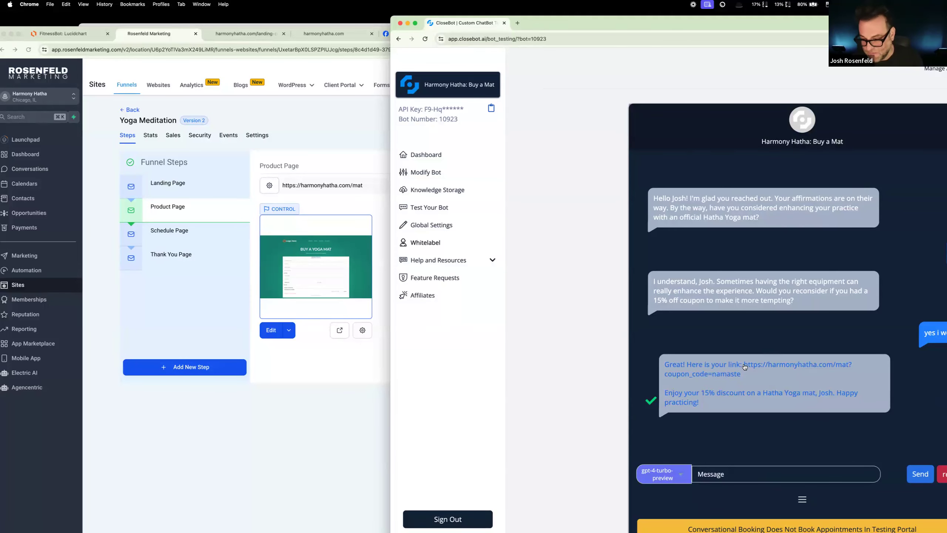
Step: Copy the coupon link from the details of the bot's last reply and open harmonyhatha.com/mat?coupon_code=namaste in a new tab
{"action": "left_click", "coordinate": [767, 376]}
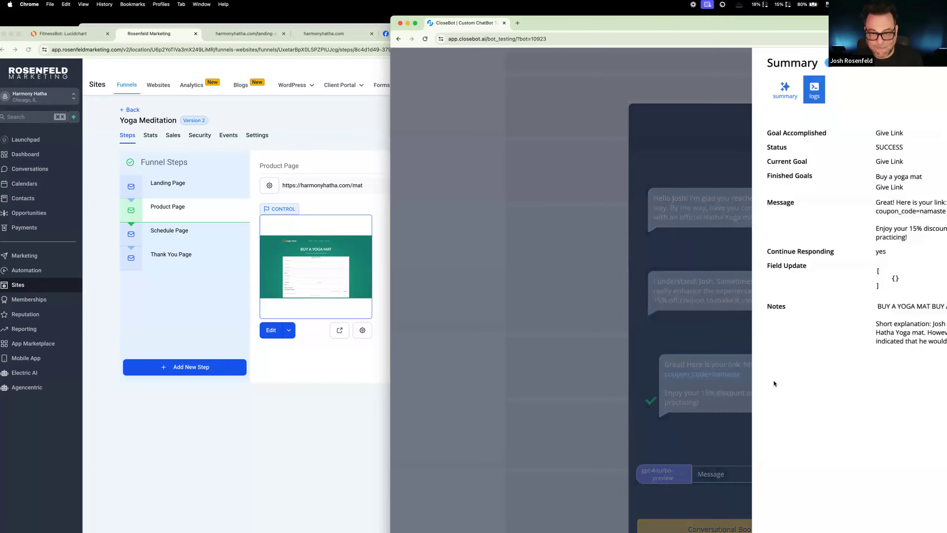
{"action": "left_click", "coordinate": [731, 375]}
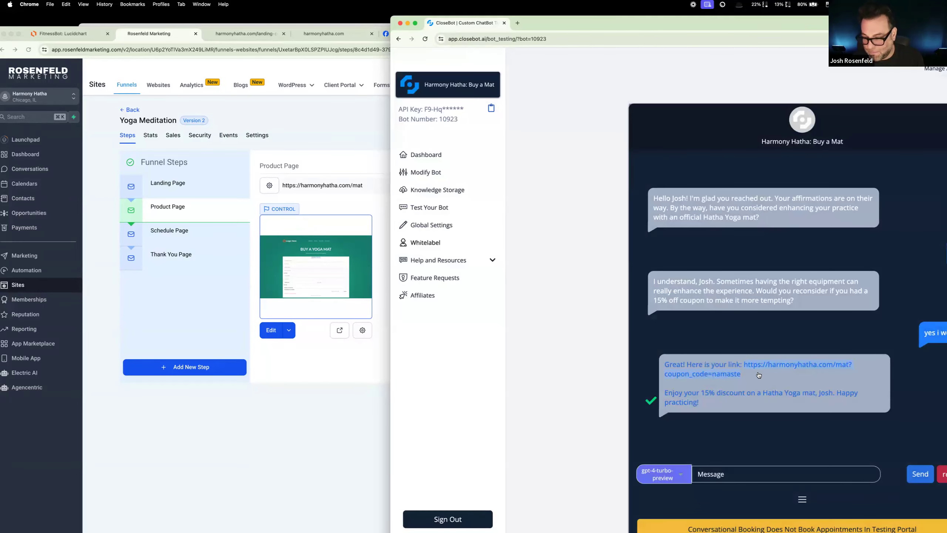
{"action": "left_click", "coordinate": [758, 375]}
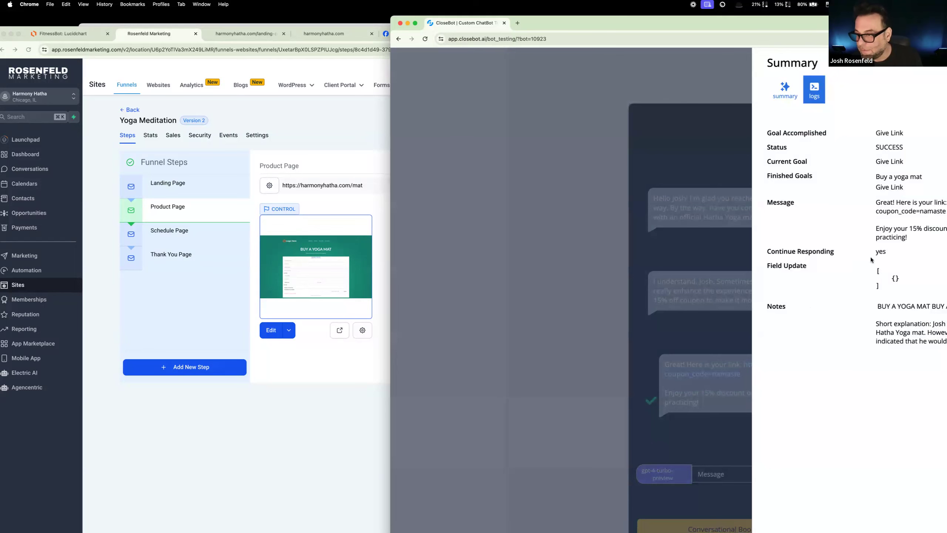
{"action": "left_click_drag", "start_coordinate": [769, 25], "coordinate": [602, 43]}
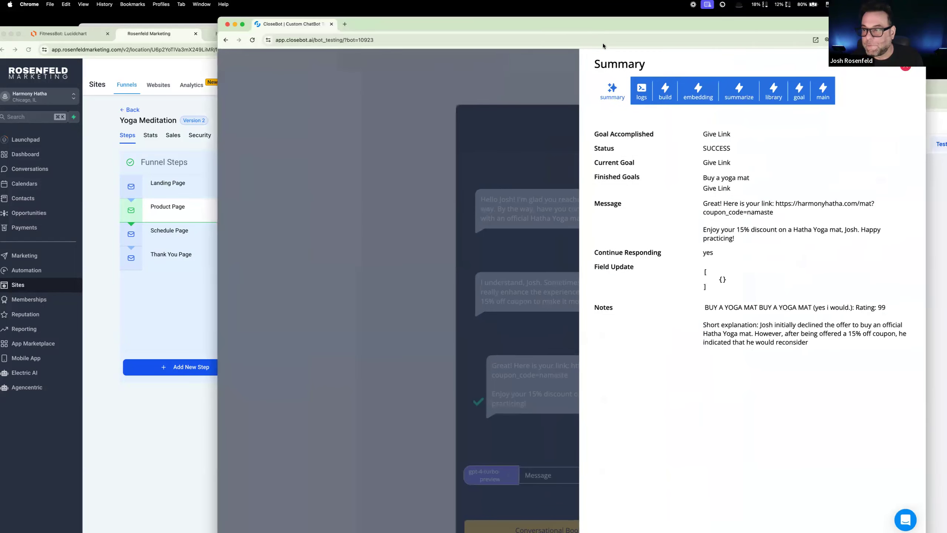
{"action": "mouse_move", "coordinate": [777, 206]}
{"action": "left_mouse_down"}
{"action": "mouse_move", "coordinate": [791, 225]}
{"action": "mouse_move", "coordinate": [778, 215]}
{"action": "left_mouse_up"}
{"action": "key", "text": "super+c"}
{"action": "left_click", "coordinate": [775, 206]}
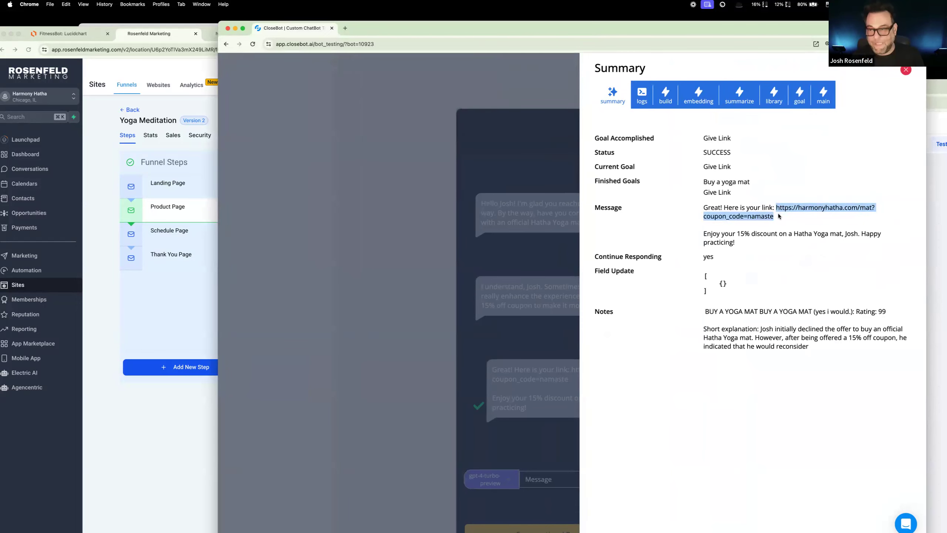
{"action": "left_click", "coordinate": [507, 77]}
{"action": "left_click", "coordinate": [345, 28]}
{"action": "key", "text": "super+v"}
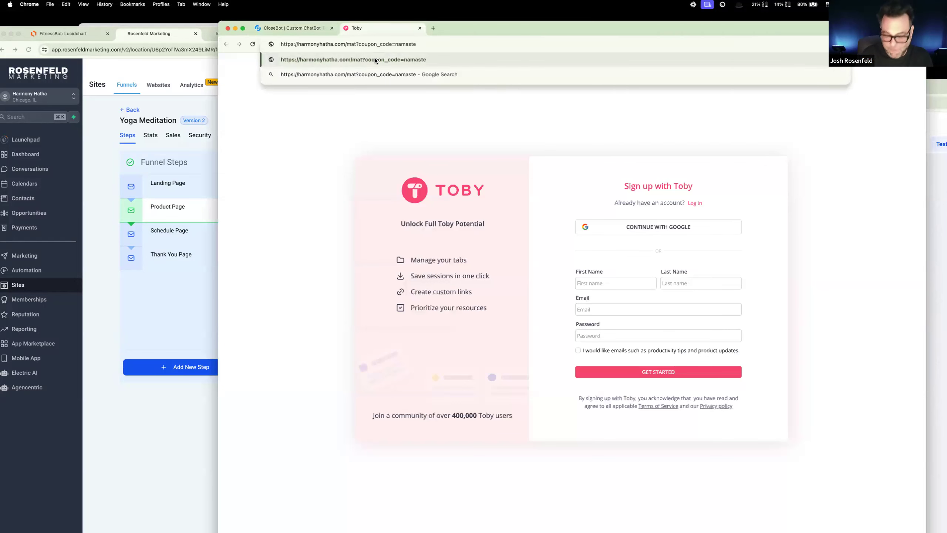
{"action": "key", "text": "Return"}
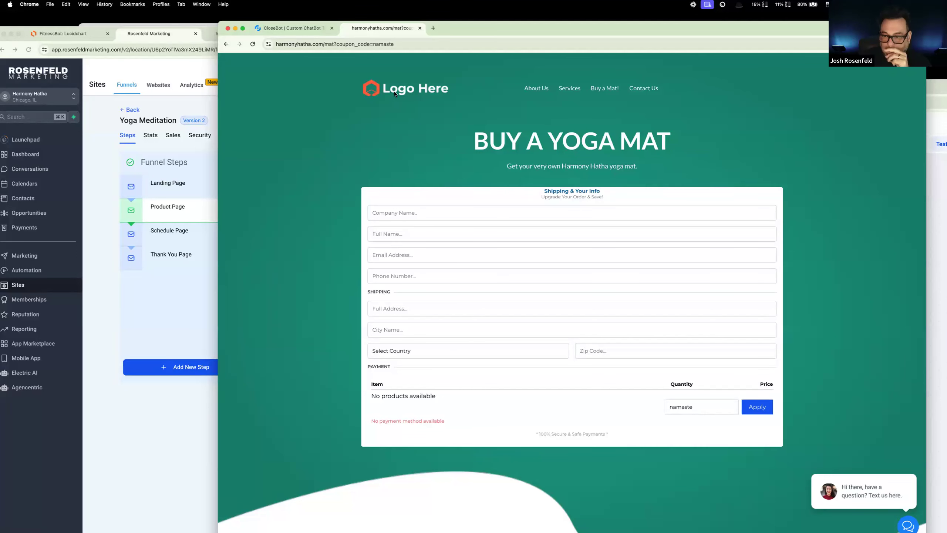
{"action": "left_click", "coordinate": [134, 24]}
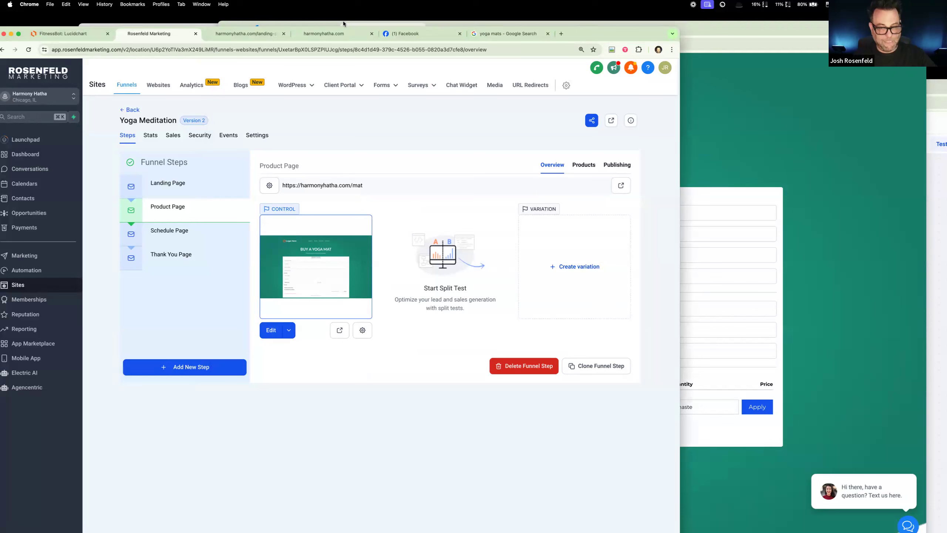
{"action": "left_click", "coordinate": [781, 31]}
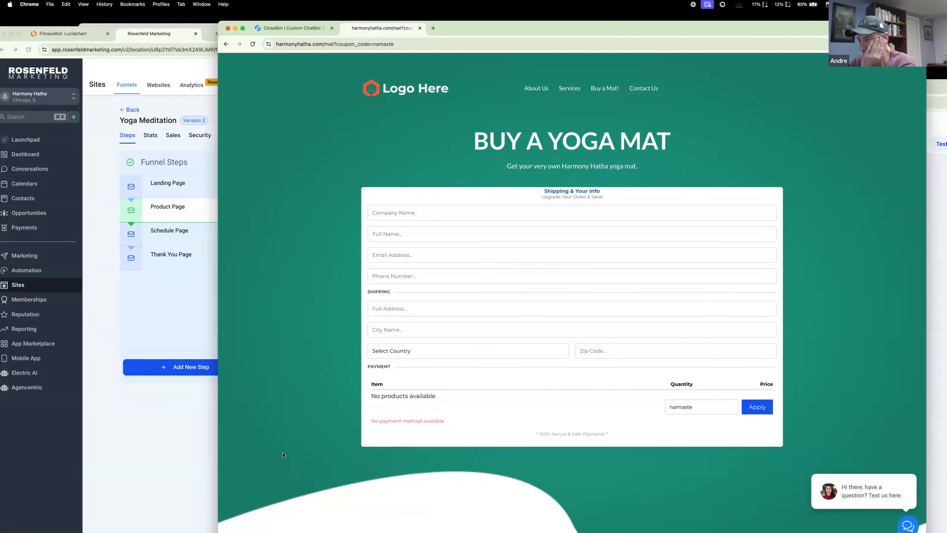
{"action": "left_click", "coordinate": [146, 34]}
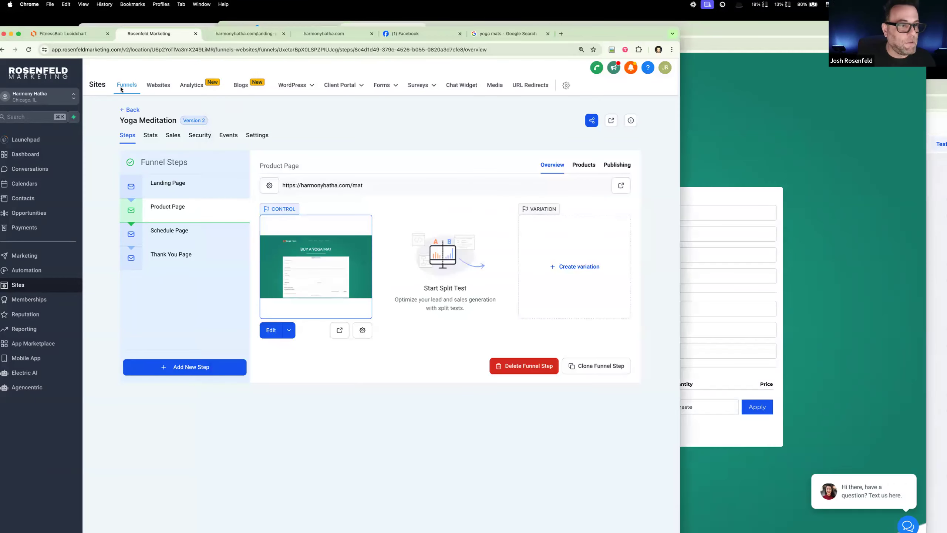
{"action": "left_click", "coordinate": [97, 25]}
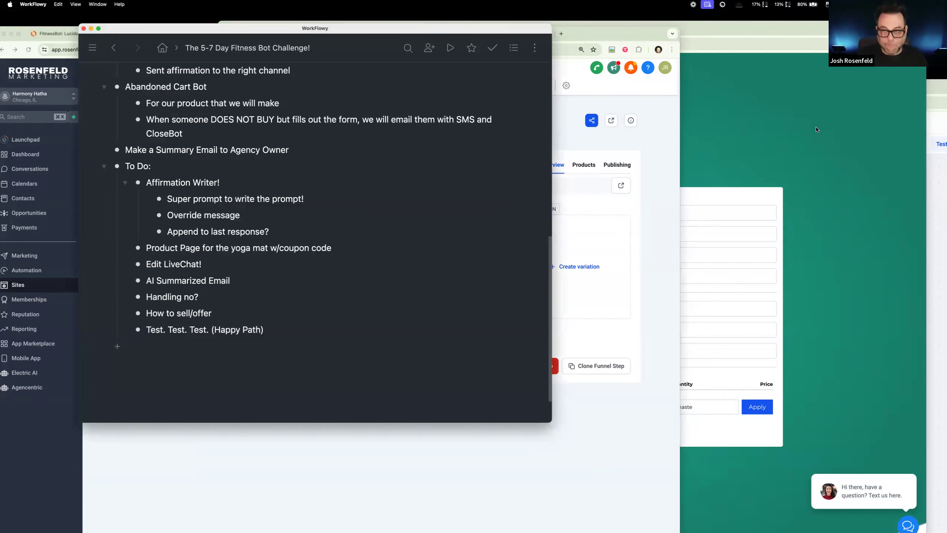
Step: Move the yoga mat page tab into the Gmail window and the CloseBot test tab into the main browser window
{"action": "left_click", "coordinate": [748, 39]}
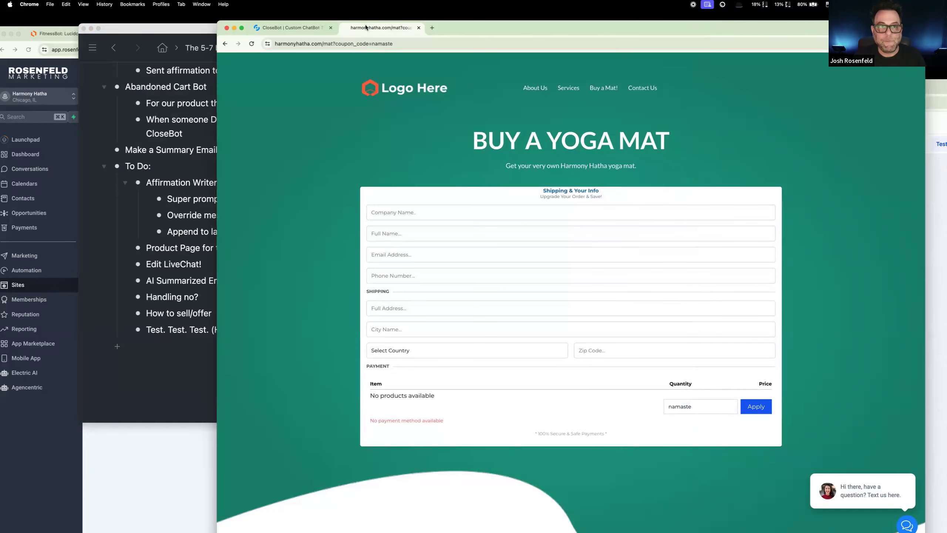
{"action": "key", "text": "super+w"}
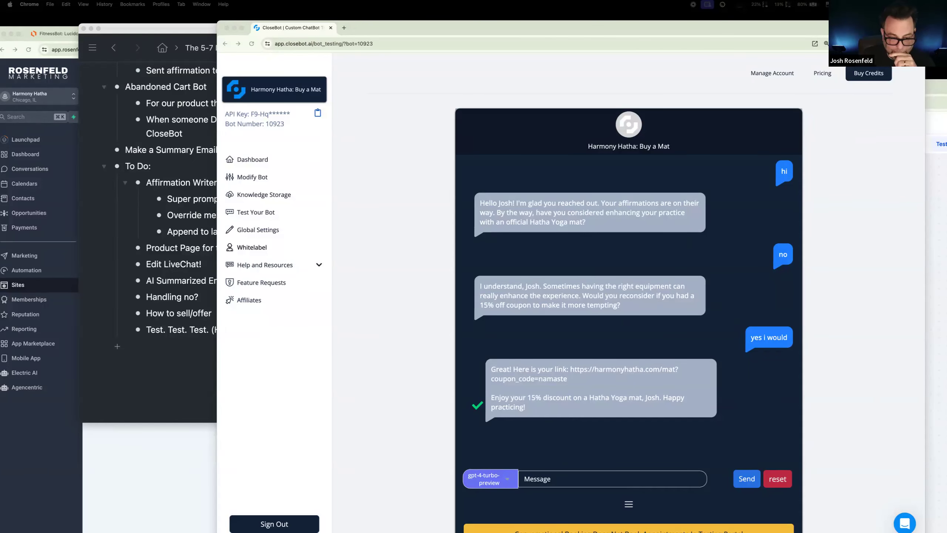
{"action": "left_click_drag", "start_coordinate": [548, 531], "coordinate": [478, 51]}
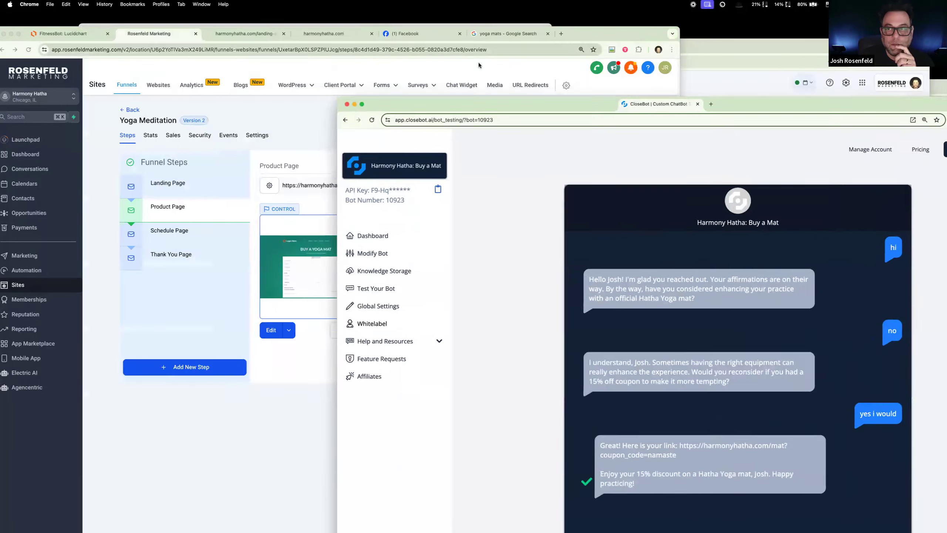
{"action": "left_click_drag", "start_coordinate": [478, 62], "coordinate": [446, 39]}
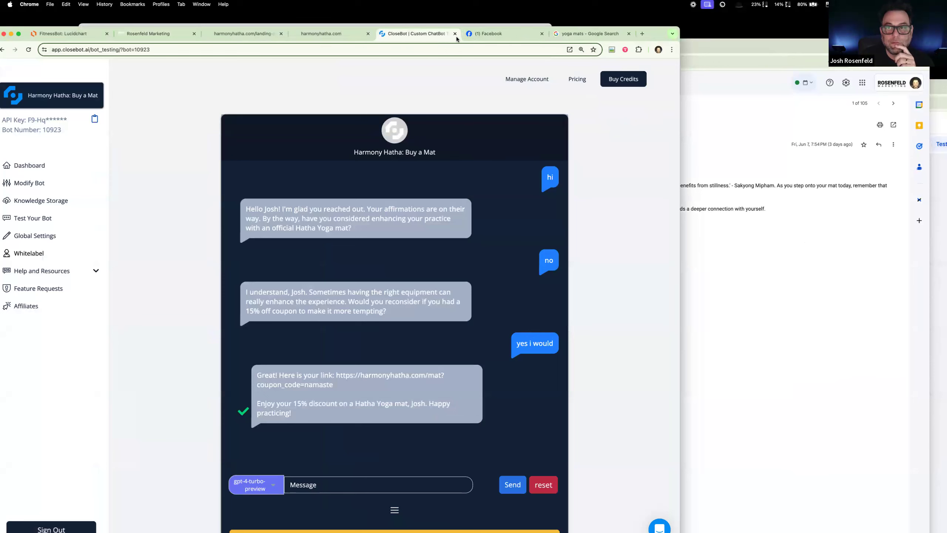
Step: Switch to Gmail and search the mailbox for the open email's subject, "Your Daily Affirmation!"
{"action": "left_click", "coordinate": [715, 55]}
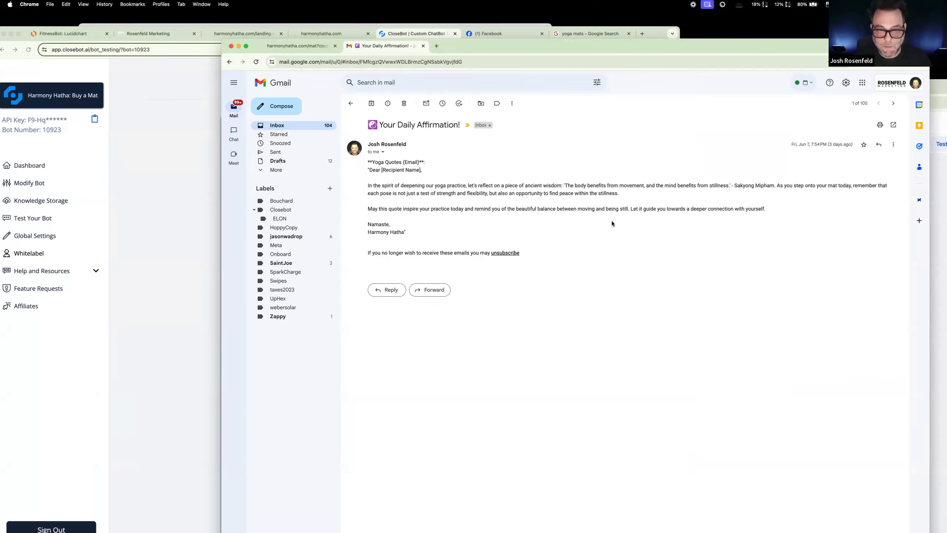
{"action": "left_click_drag", "start_coordinate": [378, 124], "coordinate": [465, 128]}
{"action": "key", "text": "super+c"}
{"action": "left_click", "coordinate": [393, 81]}
{"action": "key", "text": "super+v"}
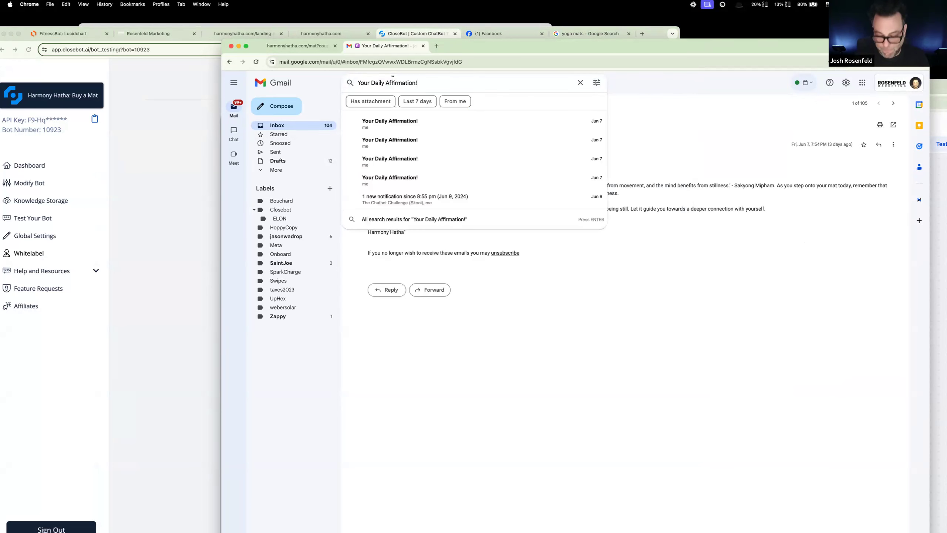
{"action": "key", "text": "Return"}
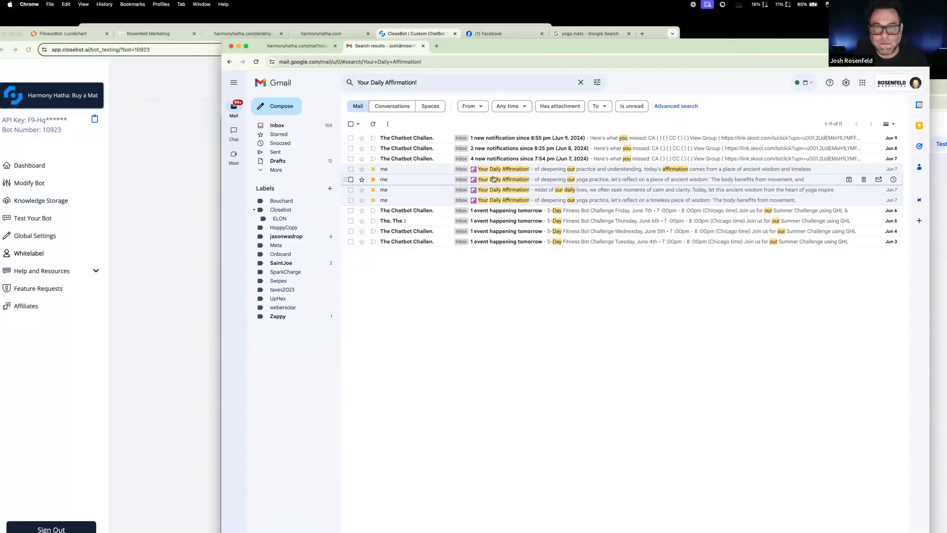
{"action": "left_click", "coordinate": [177, 143]}
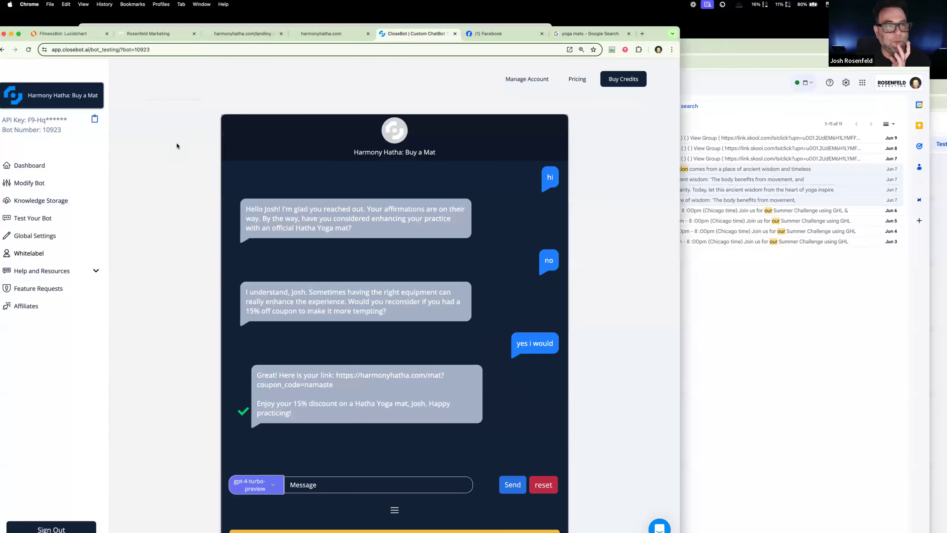
{"action": "left_click", "coordinate": [154, 34]}
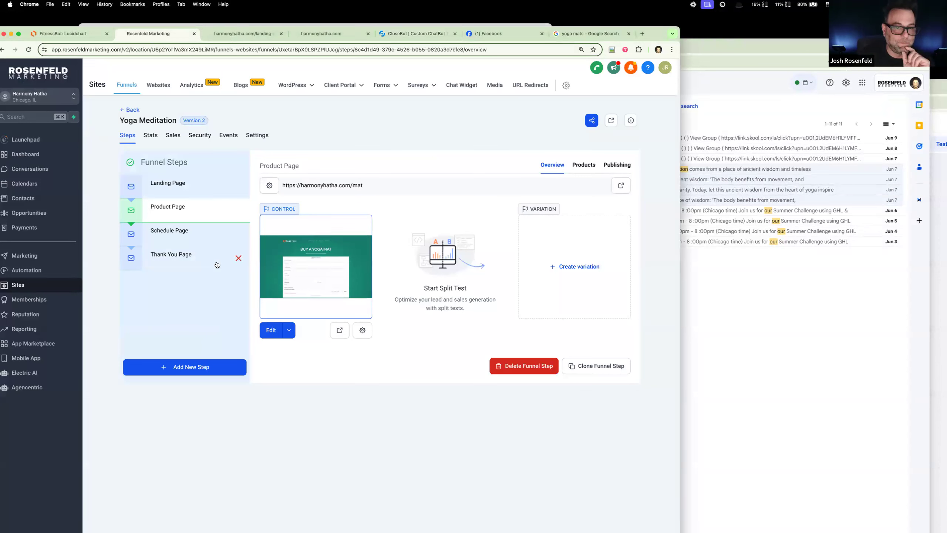
{"action": "left_click", "coordinate": [719, 317]}
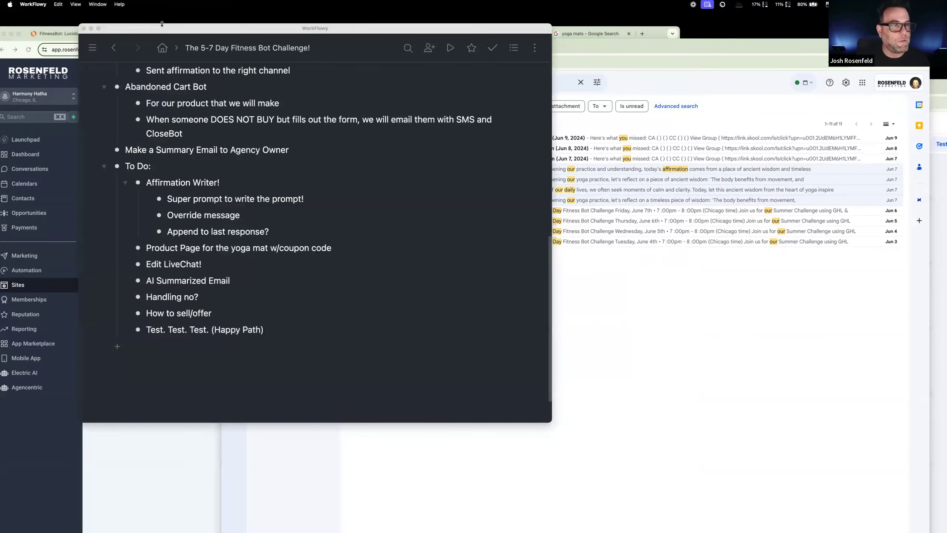
Step: Switch to the WorkFlowy outline and collapse Affirmation Writer! in the To Do list
{"action": "left_click", "coordinate": [163, 24]}
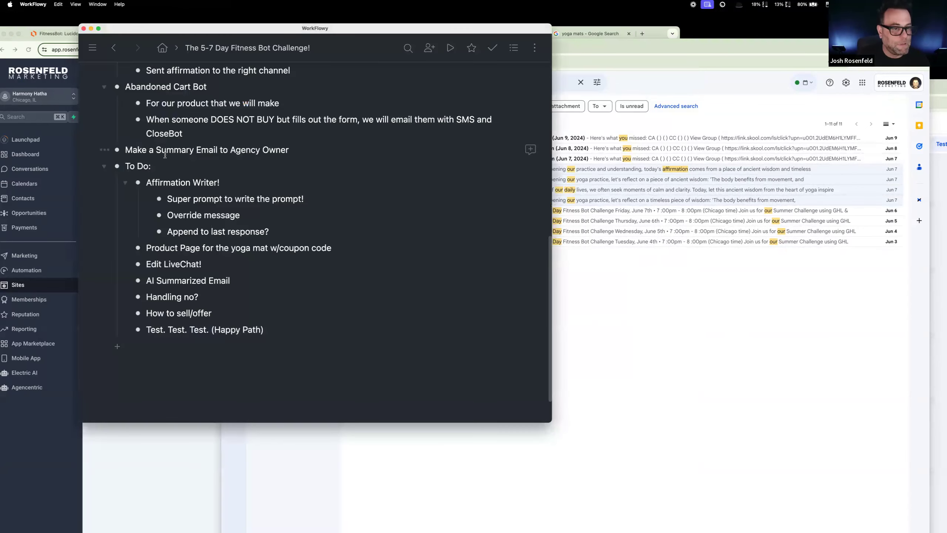
{"action": "left_click", "coordinate": [125, 183]}
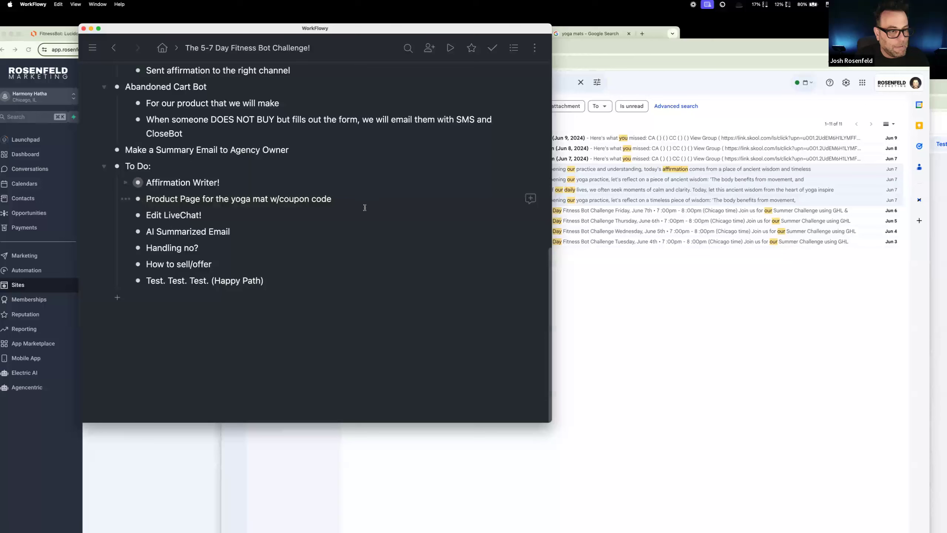
{"action": "left_click_drag", "start_coordinate": [360, 201], "coordinate": [146, 198]}
{"action": "key", "text": "BackSpace"}
{"action": "key", "text": "BackSpace"}
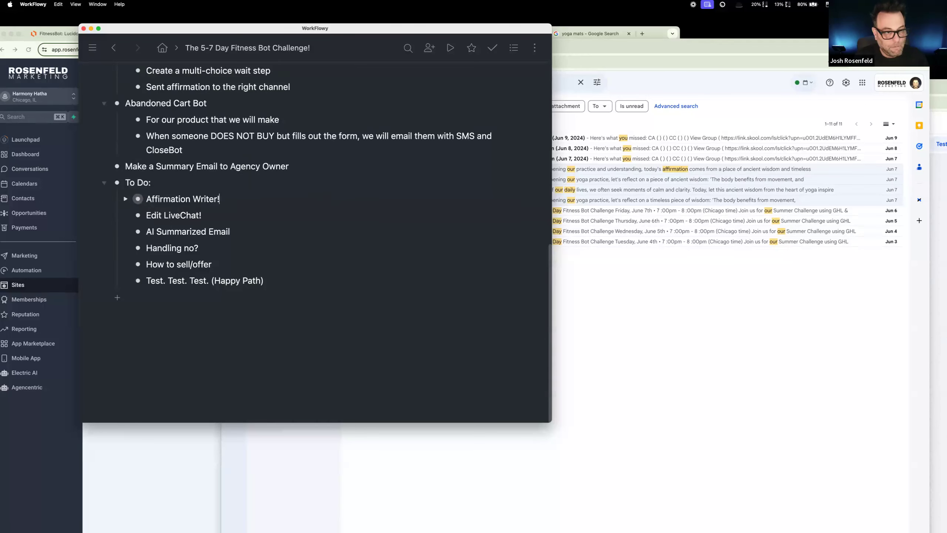
{"action": "scroll", "coordinate": [158, 211], "scroll_direction": "up", "scroll_amount": 5}
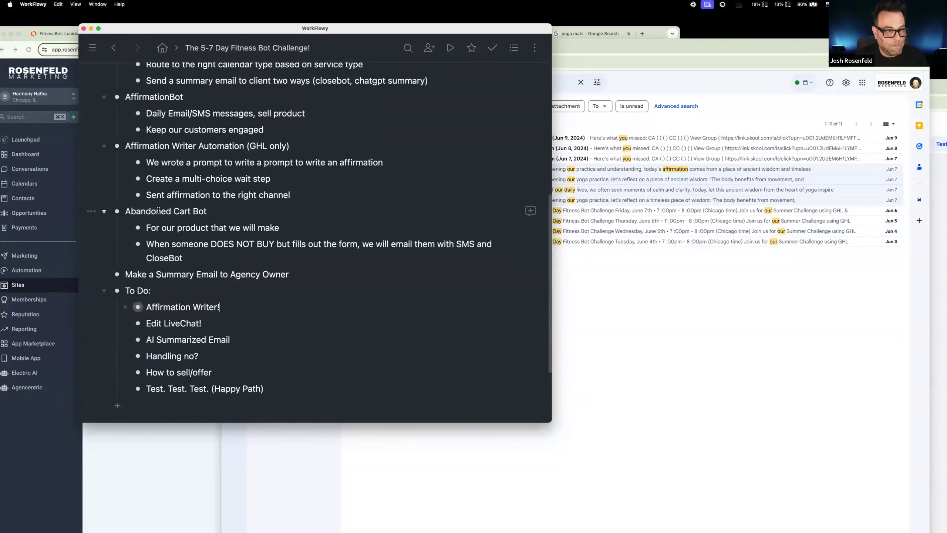
{"action": "key", "text": "super+z"}
{"action": "key", "text": "super+z"}
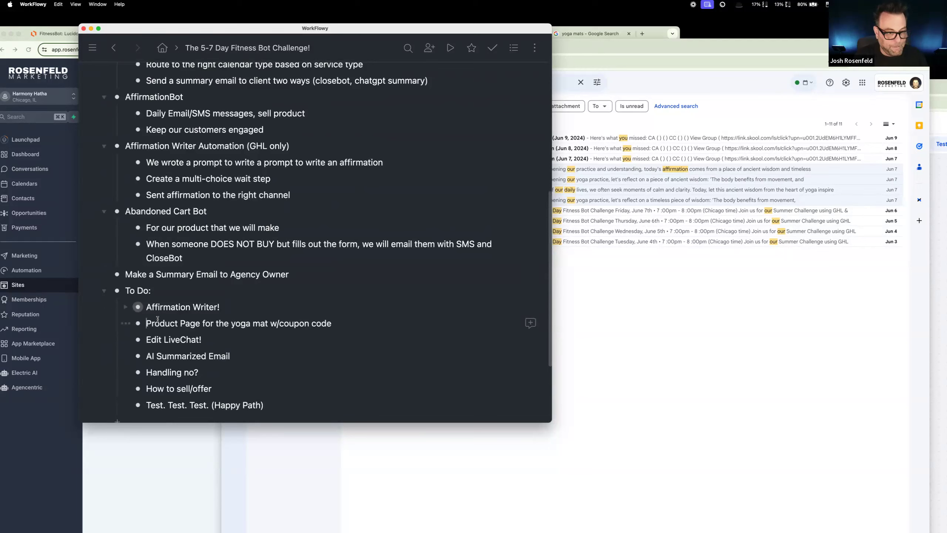
Step: Move "Product Page for the yoga mat w/coupon code" and "Affirmation Writer!" from To Do into Affirmation Writer Automation (GHL only)
{"action": "left_click_drag", "start_coordinate": [137, 322], "coordinate": [138, 204]}
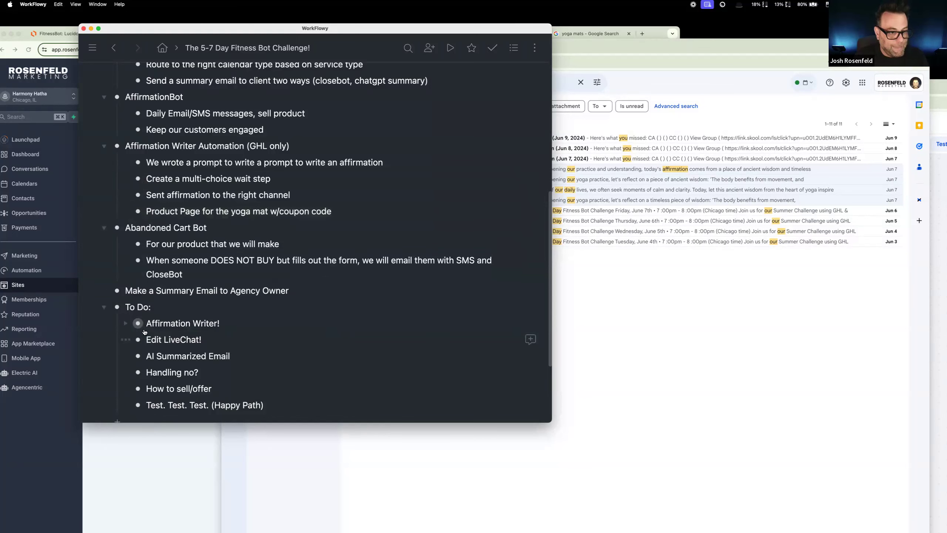
{"action": "left_click_drag", "start_coordinate": [137, 323], "coordinate": [138, 158]}
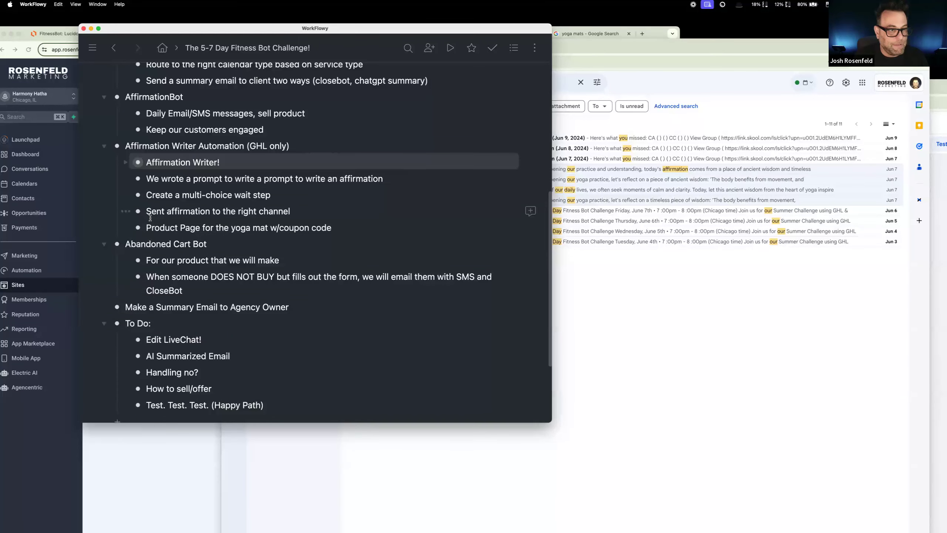
Step: Return to the Buy a Yoga Mat page in Chrome, open its live chat widget and examine the greeting message
{"action": "left_click", "coordinate": [638, 331]}
{"action": "left_click", "coordinate": [315, 47]}
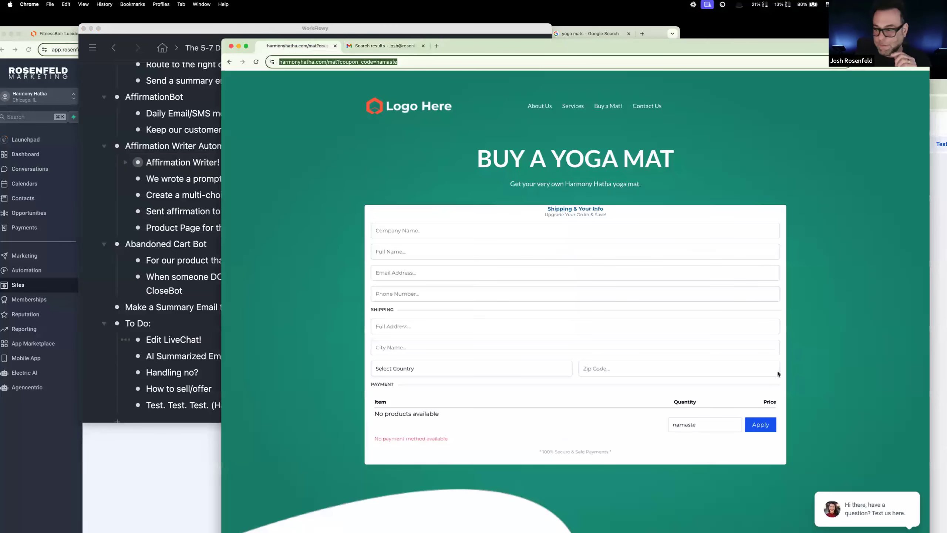
{"action": "left_click_drag", "start_coordinate": [704, 47], "coordinate": [701, 17]}
{"action": "left_click", "coordinate": [907, 518]}
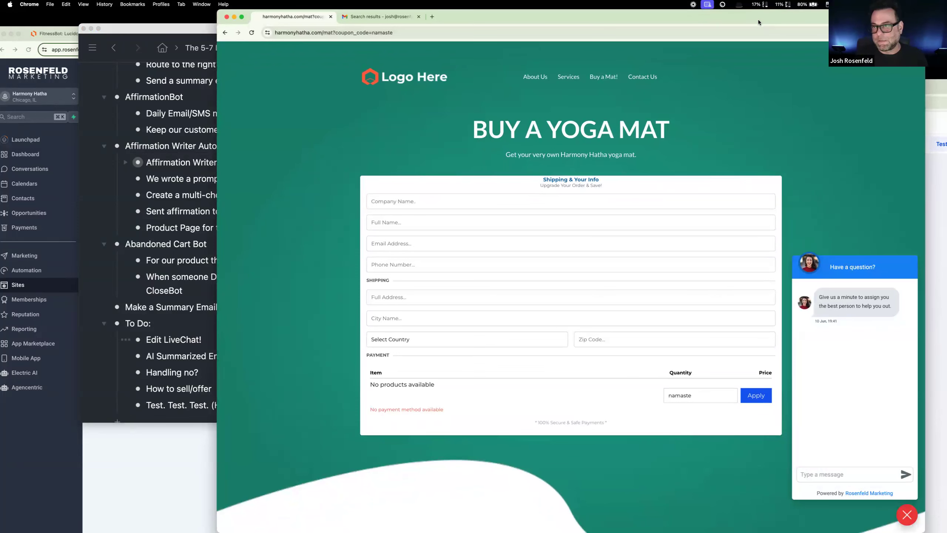
{"action": "left_click_drag", "start_coordinate": [758, 19], "coordinate": [692, 19]}
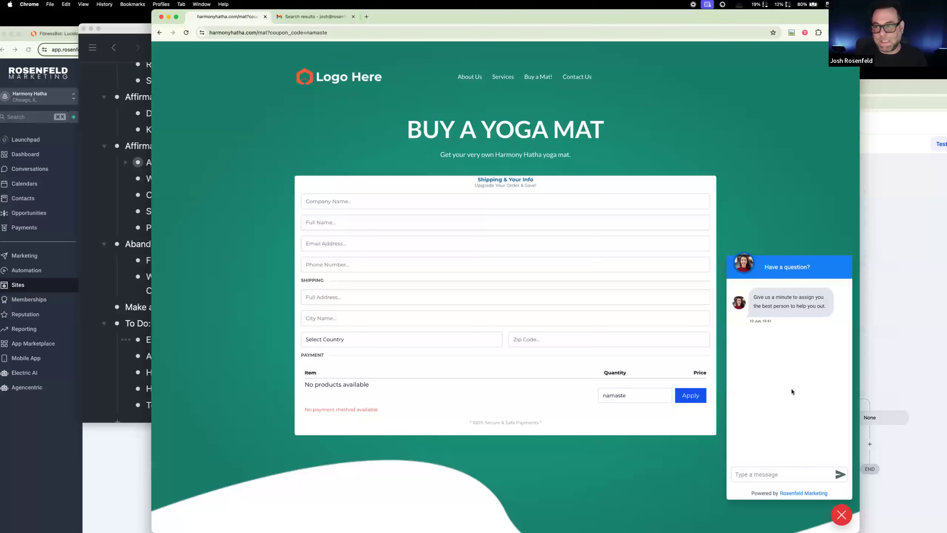
{"action": "left_click", "coordinate": [800, 471]}
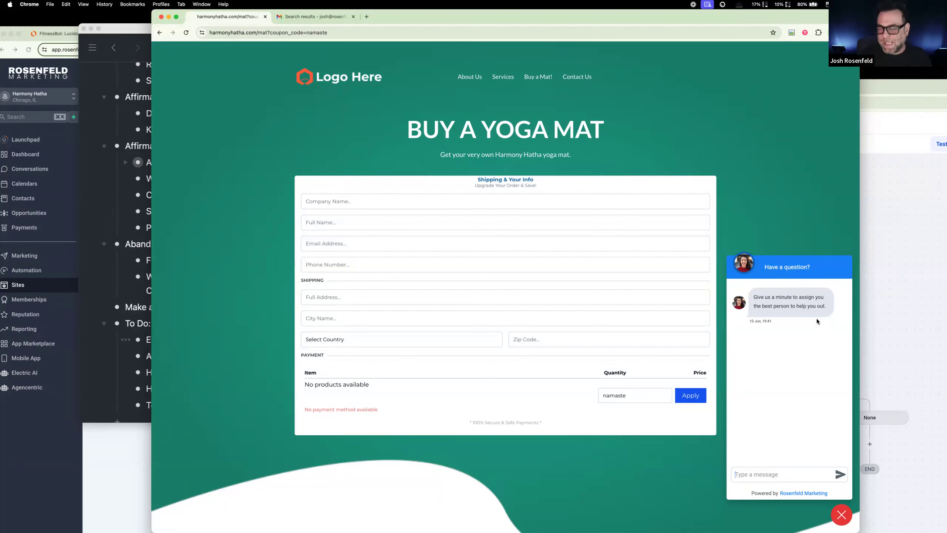
{"action": "left_click_drag", "start_coordinate": [754, 297], "coordinate": [822, 316]}
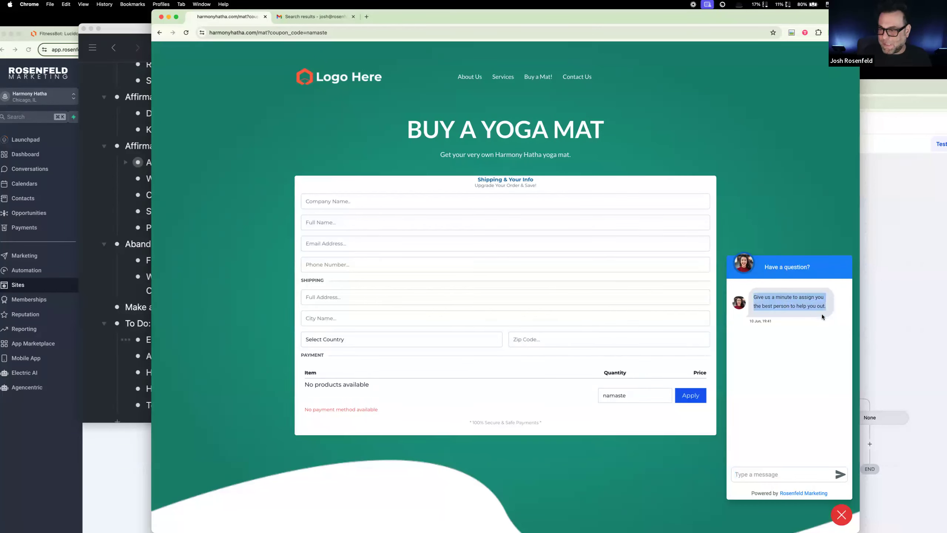
{"action": "scroll", "coordinate": [771, 355], "scroll_direction": "up", "scroll_amount": 1}
{"action": "left_click", "coordinate": [815, 380]}
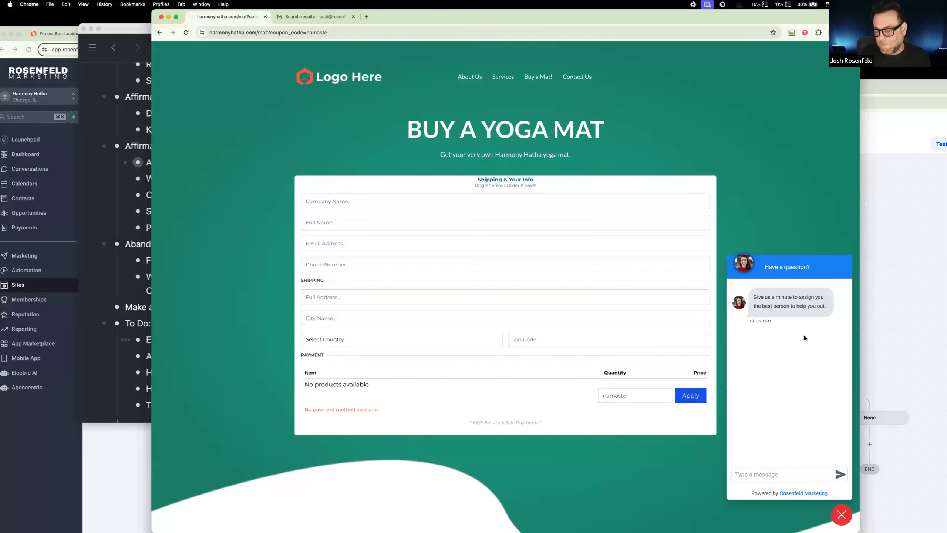
{"action": "scroll", "coordinate": [804, 336], "scroll_direction": "down", "scroll_amount": 1}
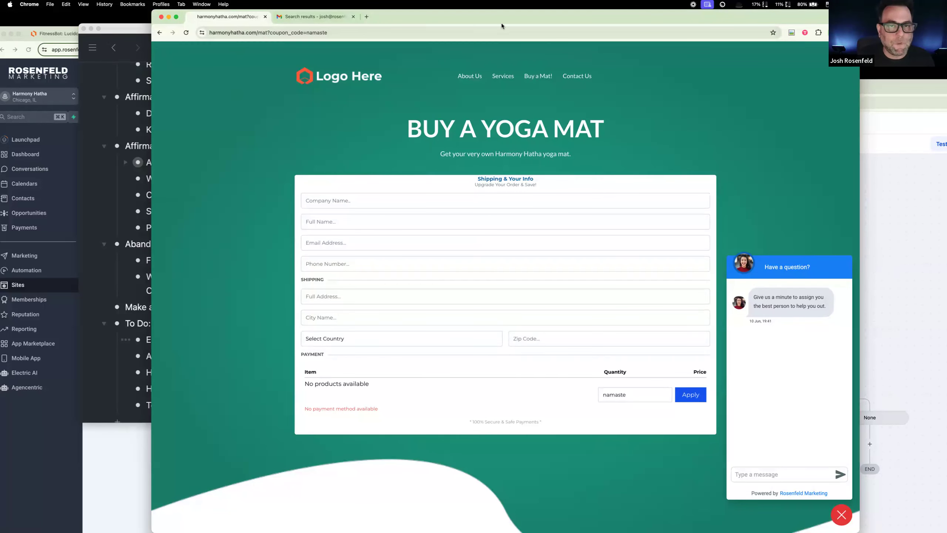
Step: Close the Buy a Yoga Mat page's window and open the Chat Widget settings for Harmony Hatha's sites
{"action": "left_click", "coordinate": [161, 17]}
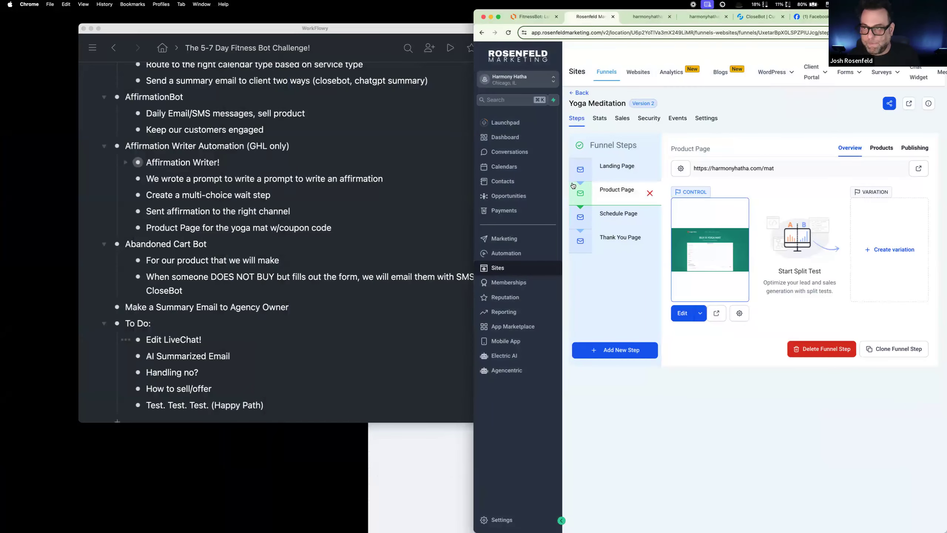
{"action": "left_click", "coordinate": [928, 76]}
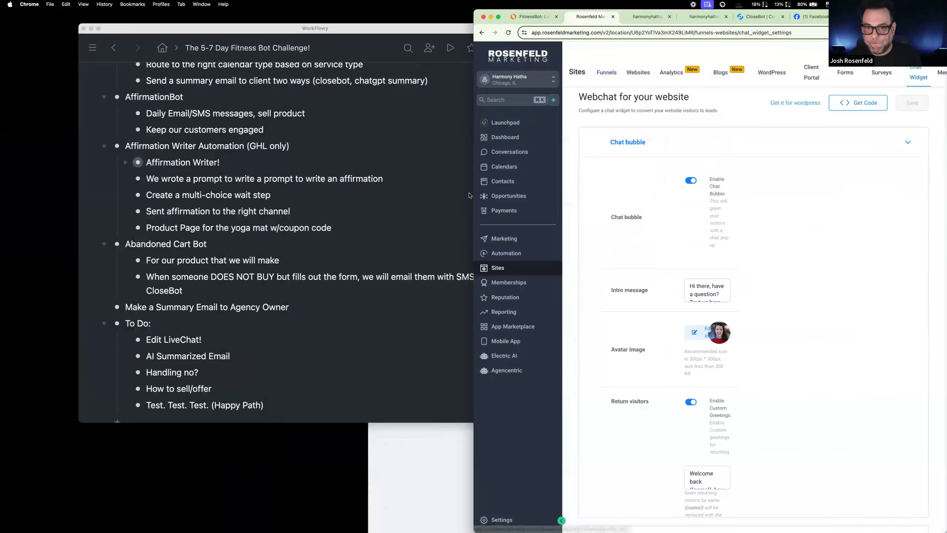
{"action": "left_click_drag", "start_coordinate": [410, 193], "coordinate": [131, 194]}
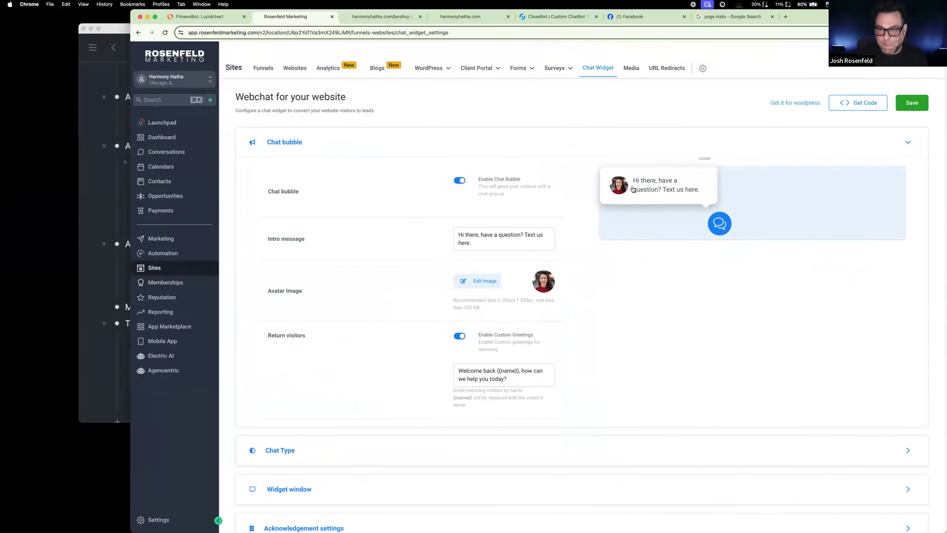
Step: Replace the chat bubble's intro message with "Hi."
{"action": "left_click_drag", "start_coordinate": [488, 243], "coordinate": [410, 231]}
{"action": "key", "text": "BackSpace"}
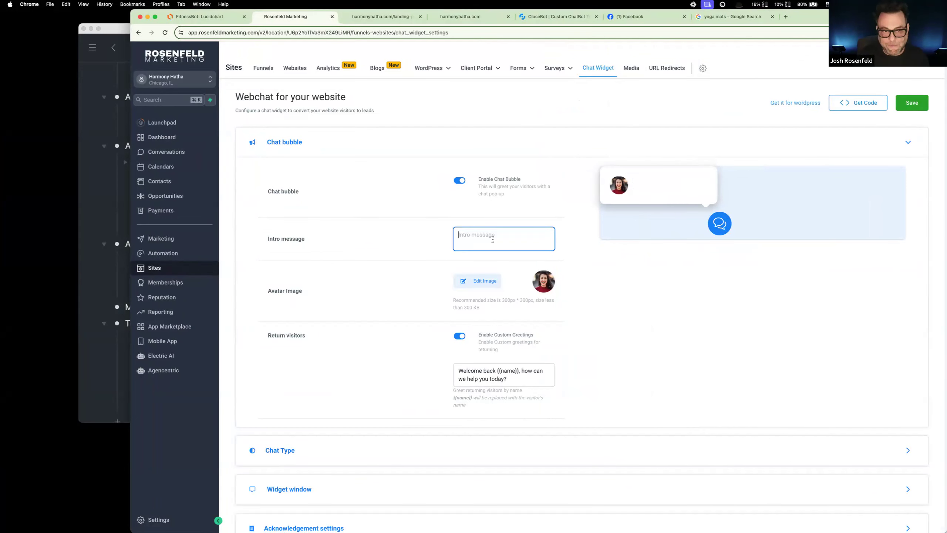
{"action": "type", "text": "Hi"}
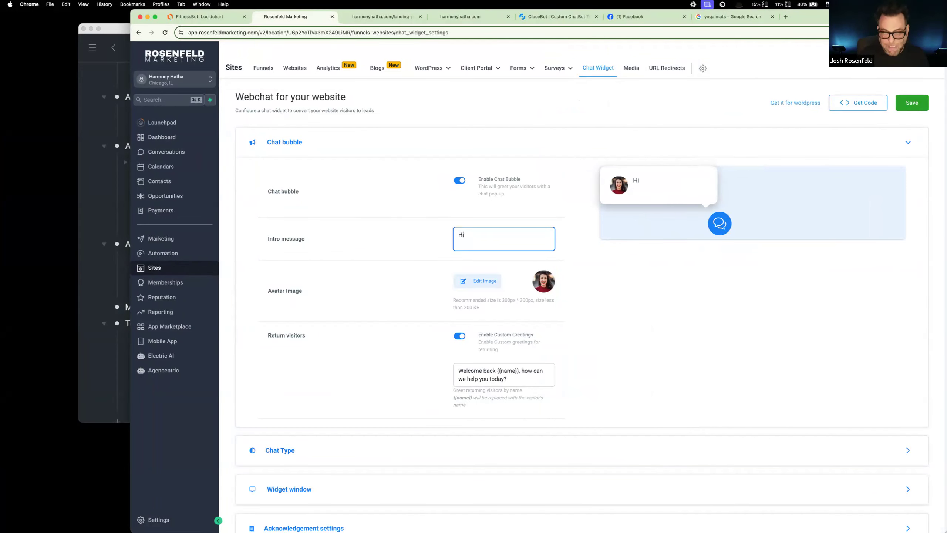
{"action": "type", "text": ", how can we he"}
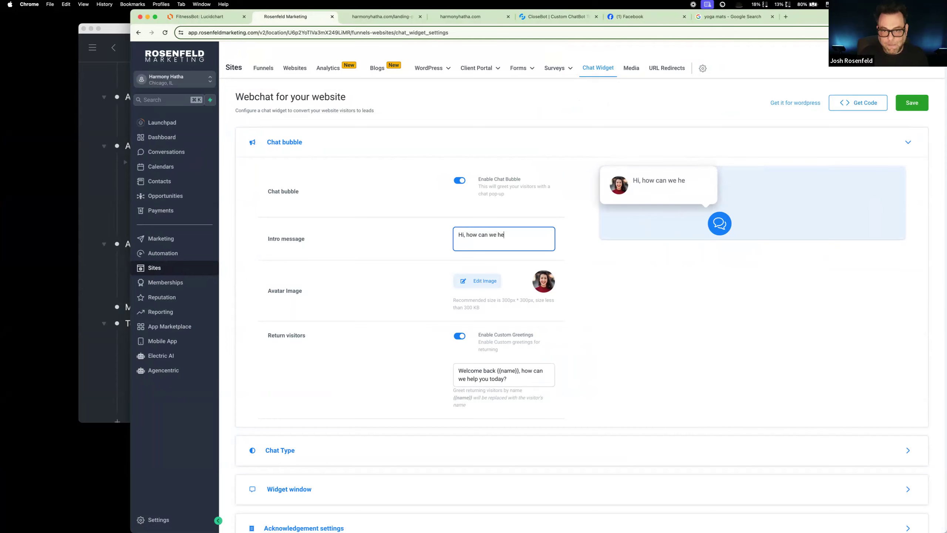
{"action": "type", "text": "lp"}
{"action": "key", "text": "BackSpace"}
{"action": "key", "text": "BackSpace"}
{"action": "key", "text": "BackSpace"}
{"action": "key", "text": "BackSpace"}
{"action": "key", "text": "BackSpace"}
{"action": "key", "text": "BackSpace"}
{"action": "key", "text": "BackSpace"}
{"action": "key", "text": "BackSpace"}
{"action": "key", "text": "BackSpace"}
{"action": "key", "text": "BackSpace"}
{"action": "key", "text": "BackSpace"}
{"action": "key", "text": "BackSpace"}
{"action": "key", "text": "BackSpace"}
{"action": "key", "text": "BackSpace"}
{"action": "key", "text": "BackSpace"}
{"action": "key", "text": "BackSpace"}
{"action": "key", "text": "BackSpace"}
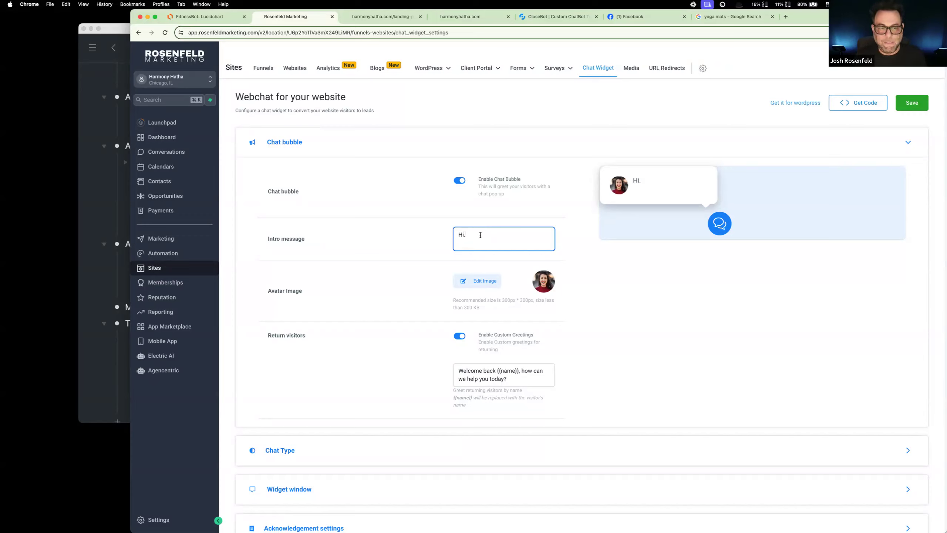
Step: Check the chat bubble's greeting for return visitors and the selected chat type
{"action": "scroll", "coordinate": [488, 313], "scroll_direction": "down", "scroll_amount": 2}
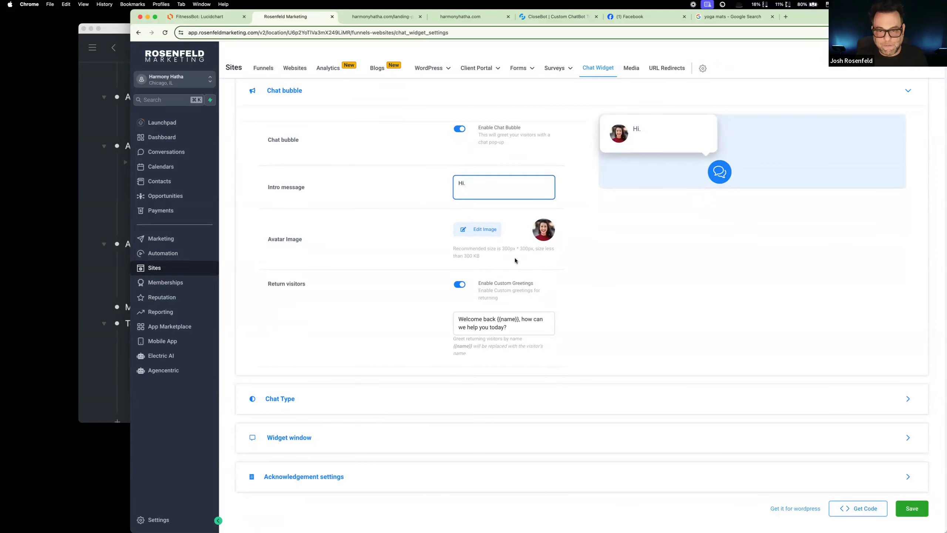
{"action": "left_click", "coordinate": [502, 321]}
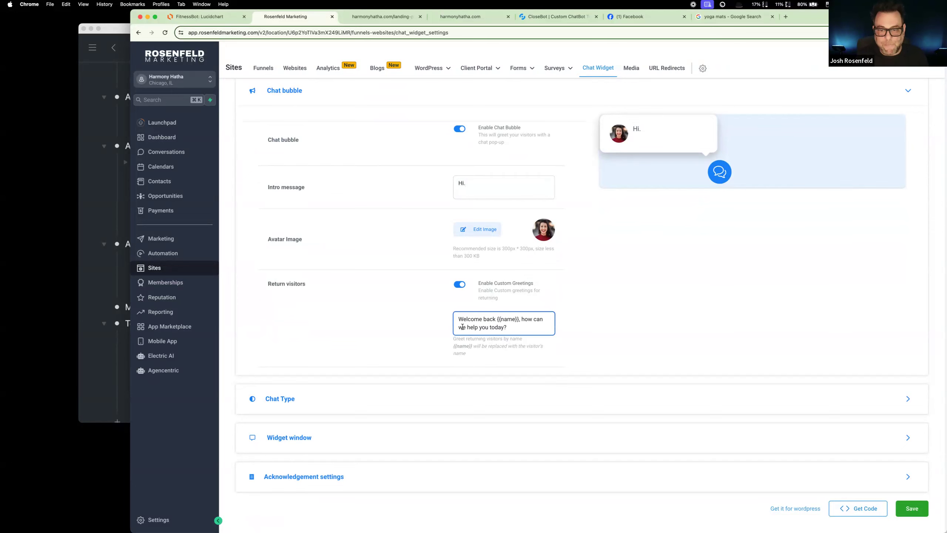
{"action": "left_click", "coordinate": [260, 402]}
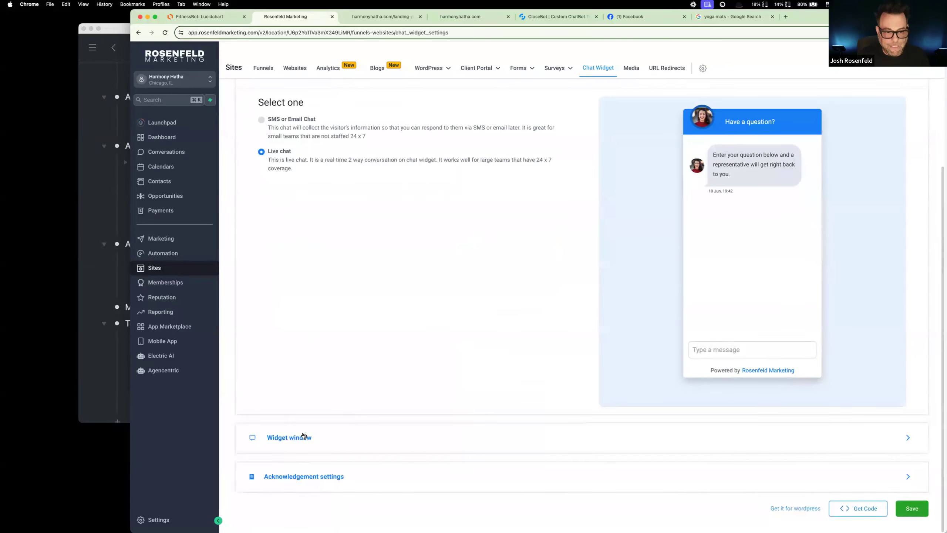
Step: Replace the intro message in the Widget window settings with "What's up?"
{"action": "left_click", "coordinate": [312, 433]}
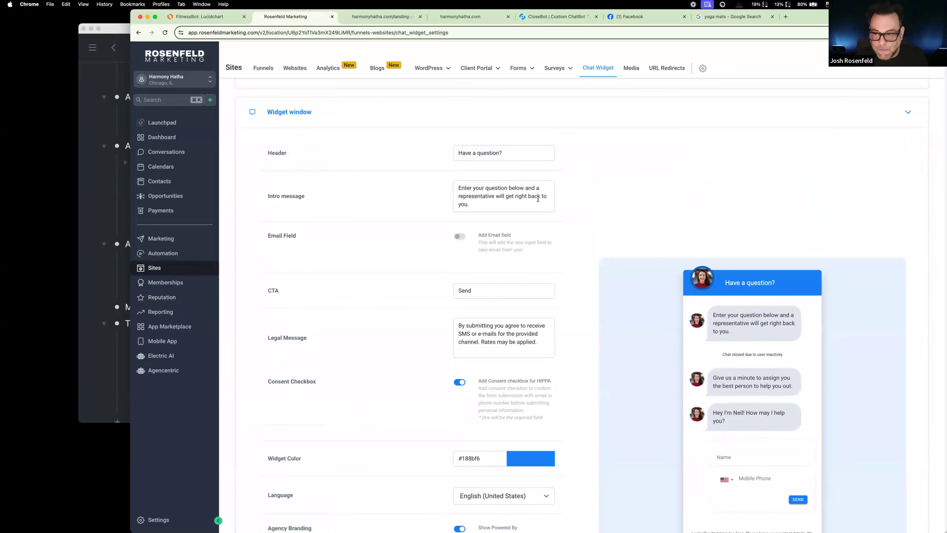
{"action": "scroll", "coordinate": [732, 350], "scroll_direction": "down", "scroll_amount": 3}
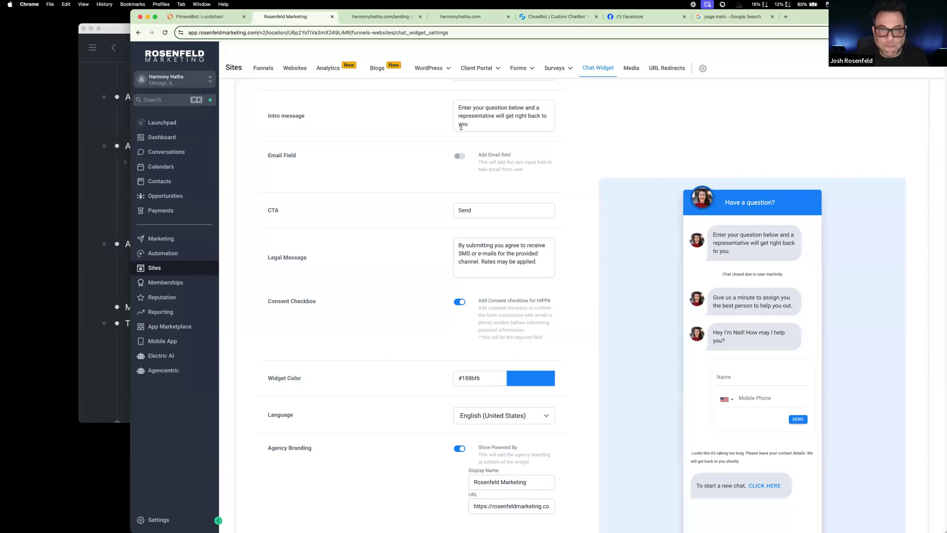
{"action": "scroll", "coordinate": [511, 132], "scroll_direction": "up", "scroll_amount": 7}
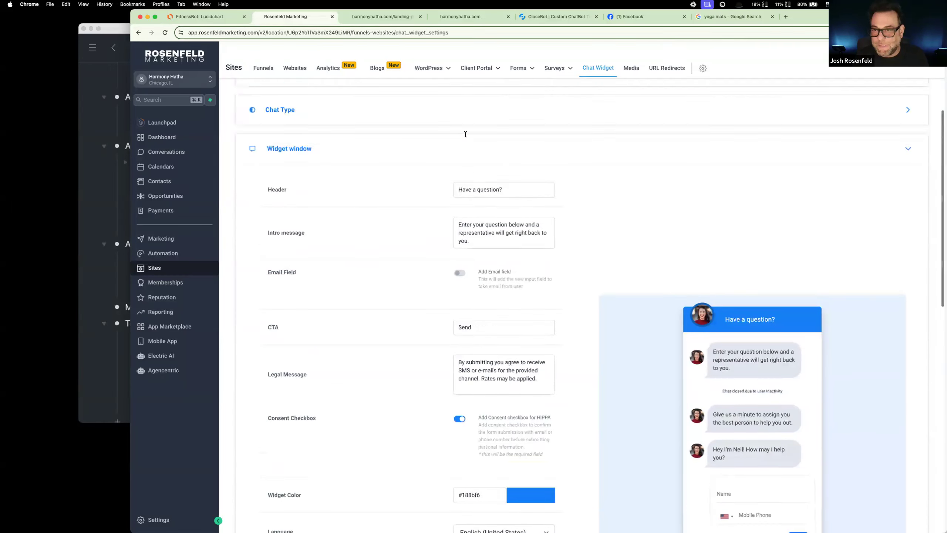
{"action": "scroll", "coordinate": [477, 237], "scroll_direction": "down", "scroll_amount": 3}
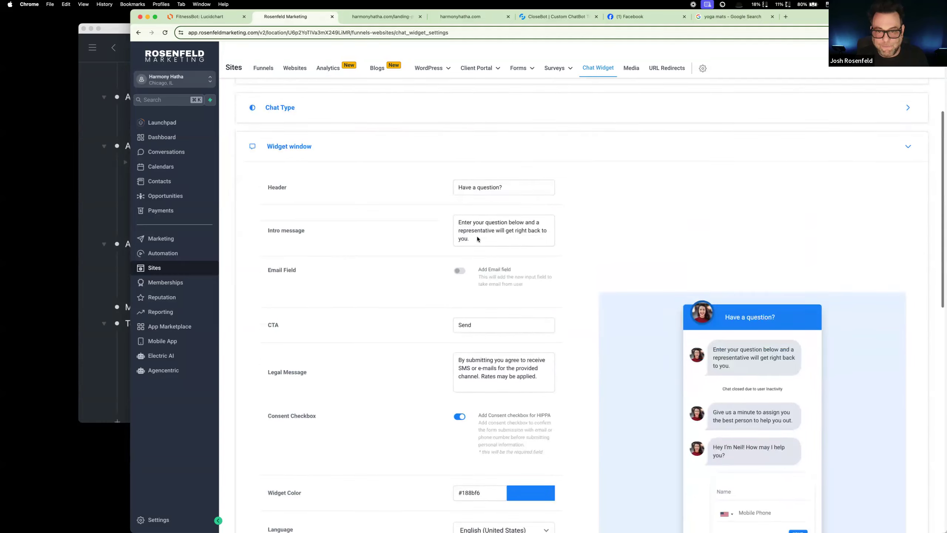
{"action": "left_click_drag", "start_coordinate": [470, 220], "coordinate": [438, 196]}
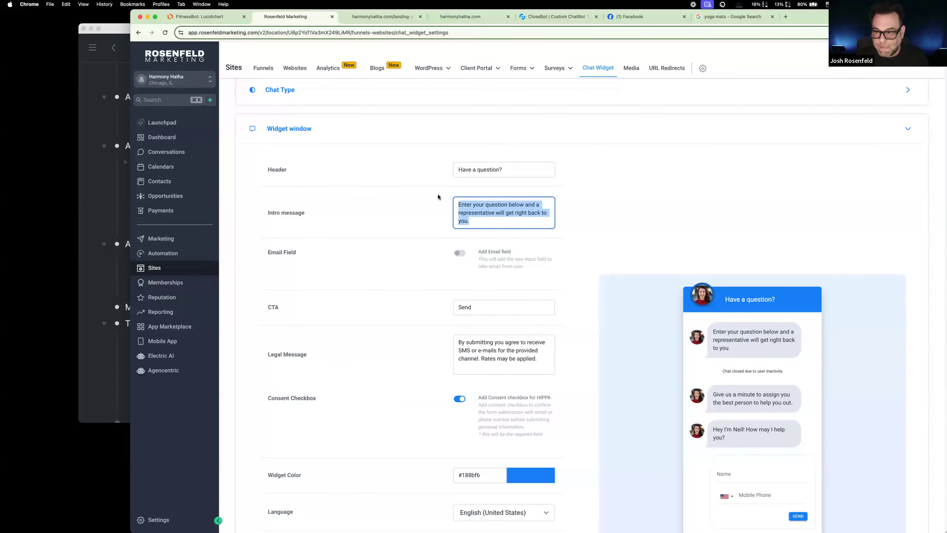
{"action": "type", "text": "What"}
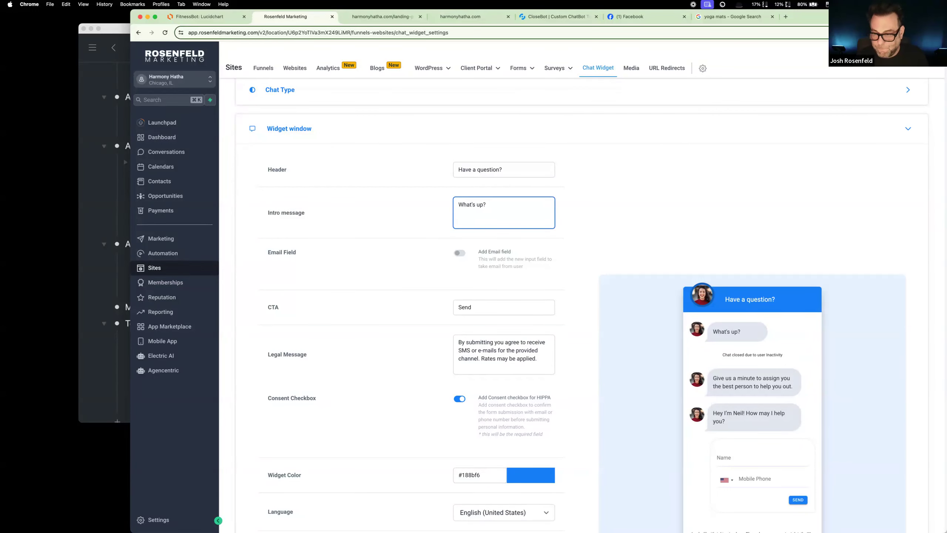
Step: Turn off the widget's agency branding and its live chat welcome message on the first visitor message
{"action": "scroll", "coordinate": [490, 349], "scroll_direction": "down", "scroll_amount": 10}
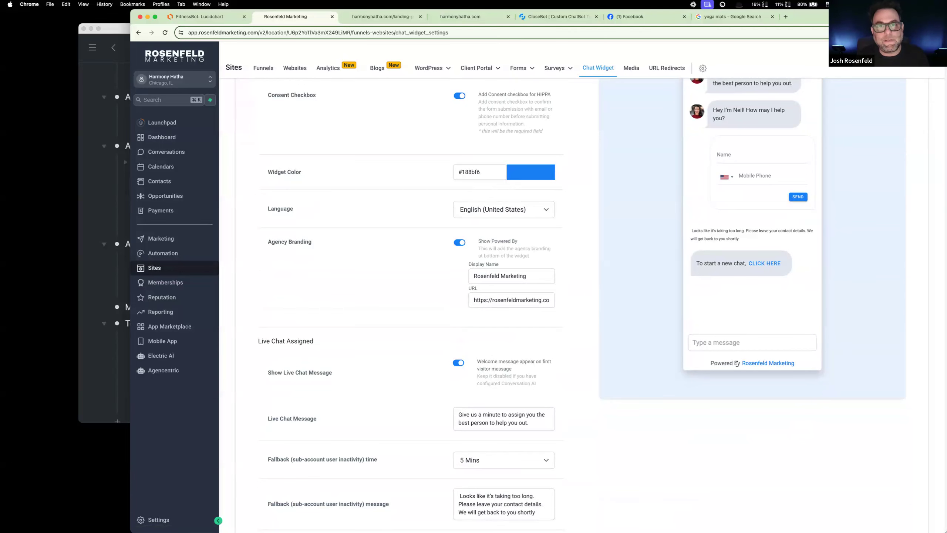
{"action": "scroll", "coordinate": [736, 364], "scroll_direction": "down", "scroll_amount": 1}
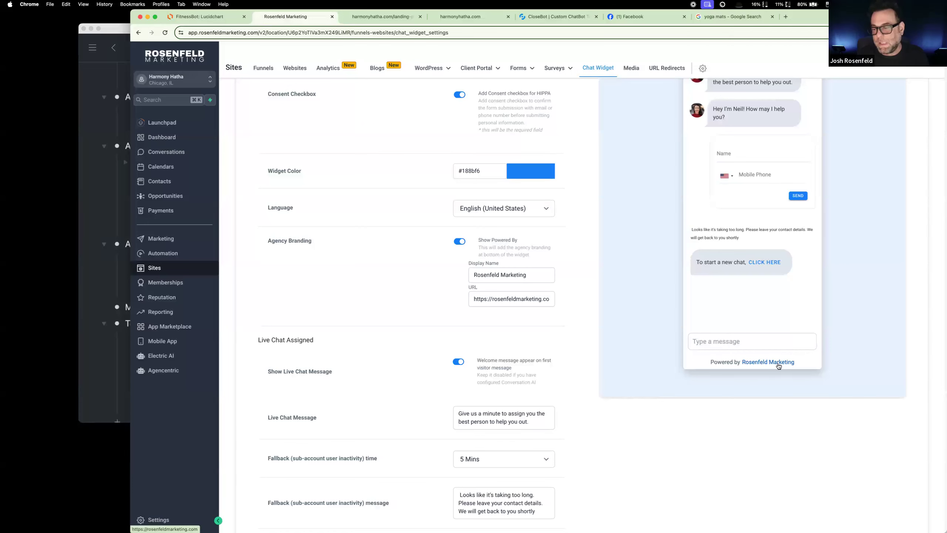
{"action": "left_click", "coordinate": [459, 241]}
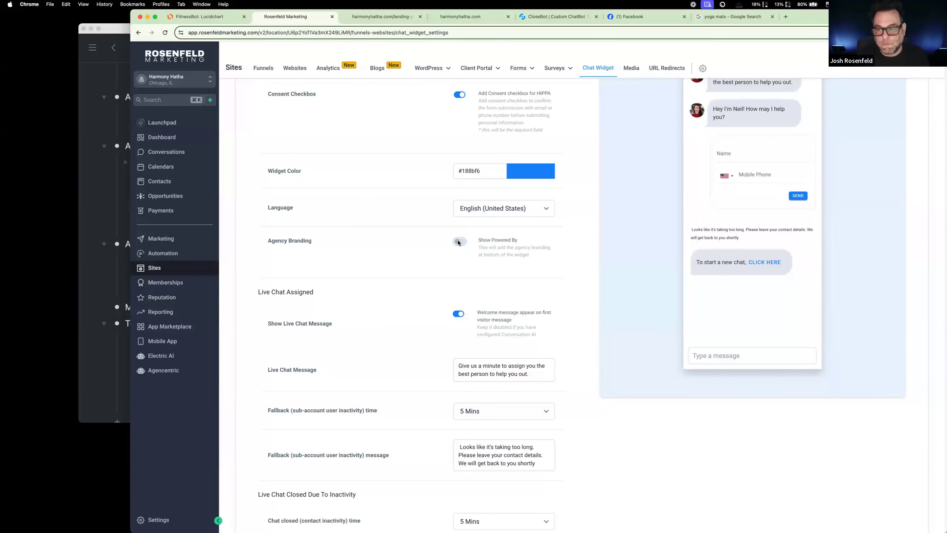
{"action": "scroll", "coordinate": [432, 365], "scroll_direction": "down", "scroll_amount": 2}
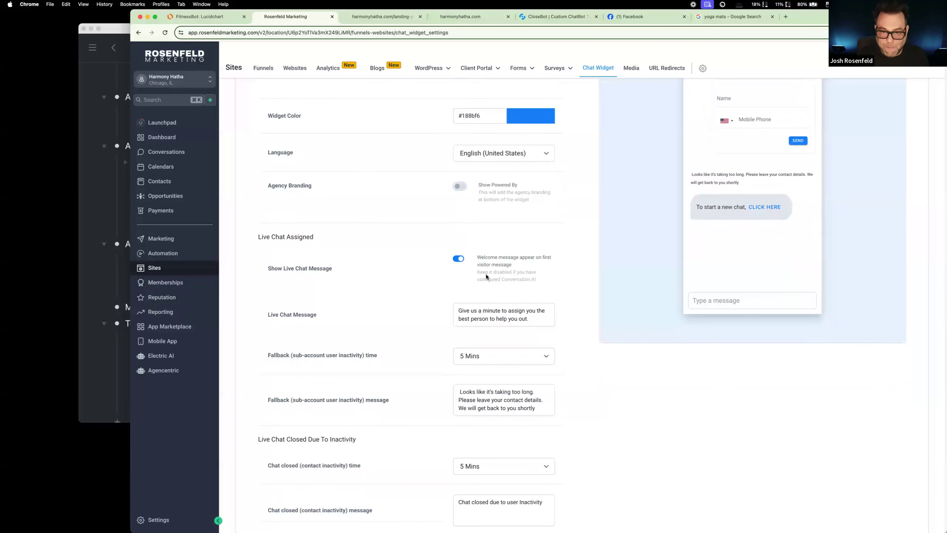
{"action": "left_click", "coordinate": [459, 258]}
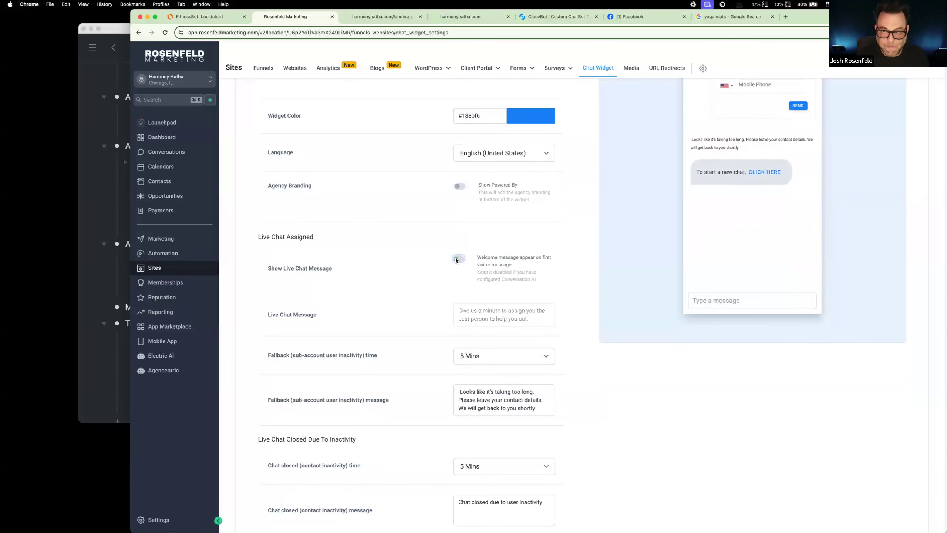
{"action": "scroll", "coordinate": [544, 293], "scroll_direction": "up", "scroll_amount": 6}
{"action": "scroll", "coordinate": [545, 296], "scroll_direction": "down", "scroll_amount": 4}
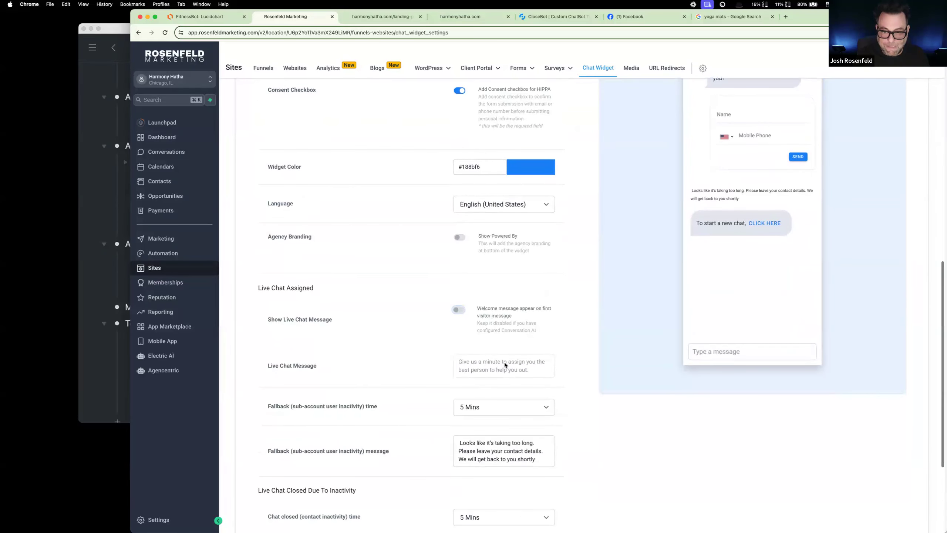
{"action": "scroll", "coordinate": [520, 358], "scroll_direction": "up", "scroll_amount": 2}
{"action": "scroll", "coordinate": [601, 323], "scroll_direction": "up", "scroll_amount": 4}
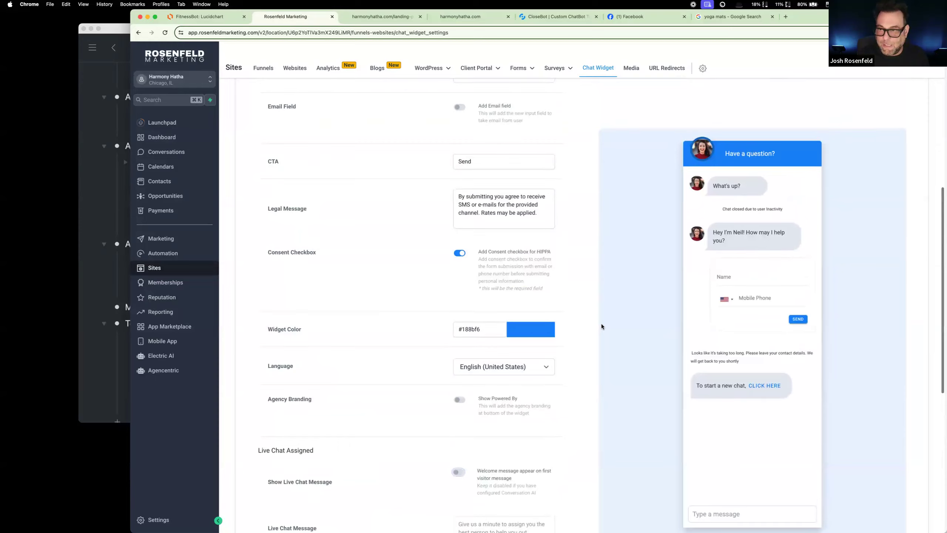
Step: Set the fallback (sub-account user inactivity) time to 15 Mins and review the fallback message
{"action": "scroll", "coordinate": [600, 324], "scroll_direction": "down", "scroll_amount": 10}
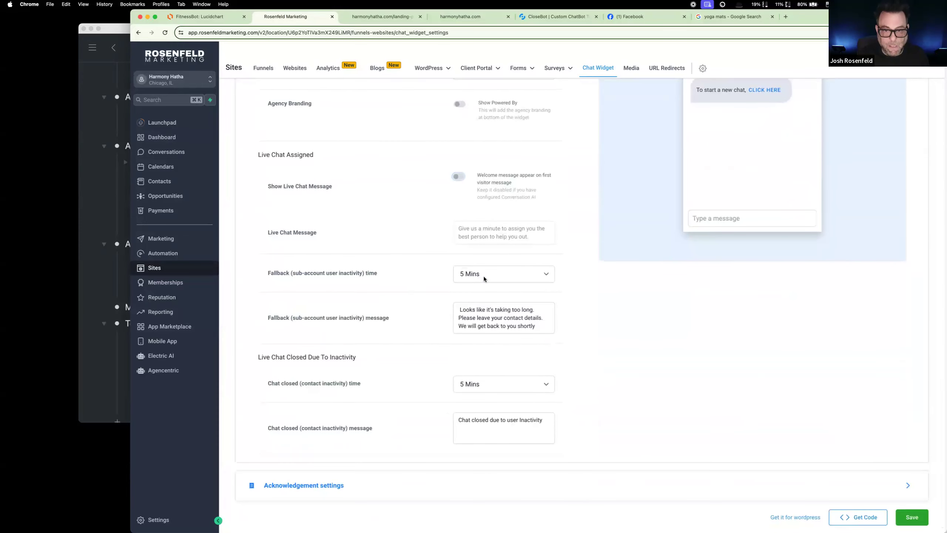
{"action": "left_click", "coordinate": [484, 274]}
{"action": "left_click", "coordinate": [487, 294]}
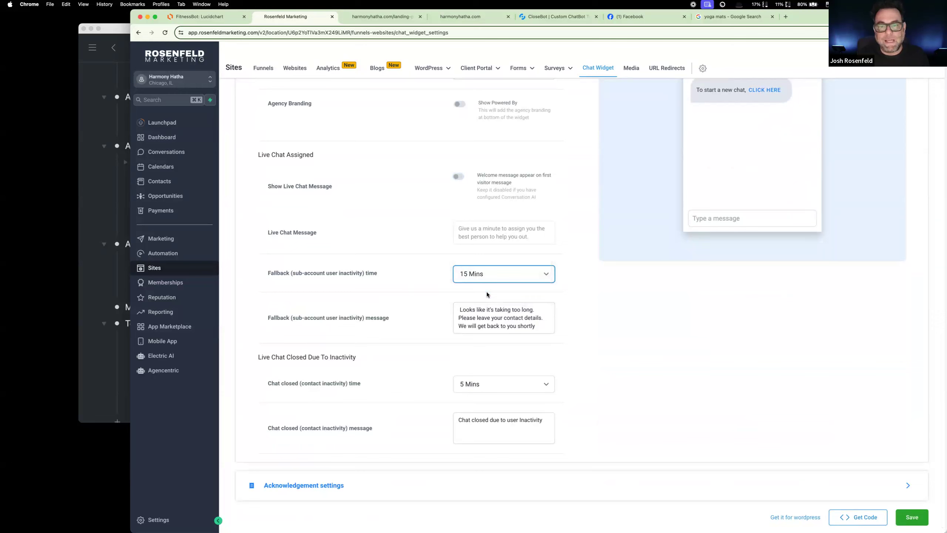
{"action": "left_click", "coordinate": [489, 276]}
{"action": "left_click", "coordinate": [406, 295]}
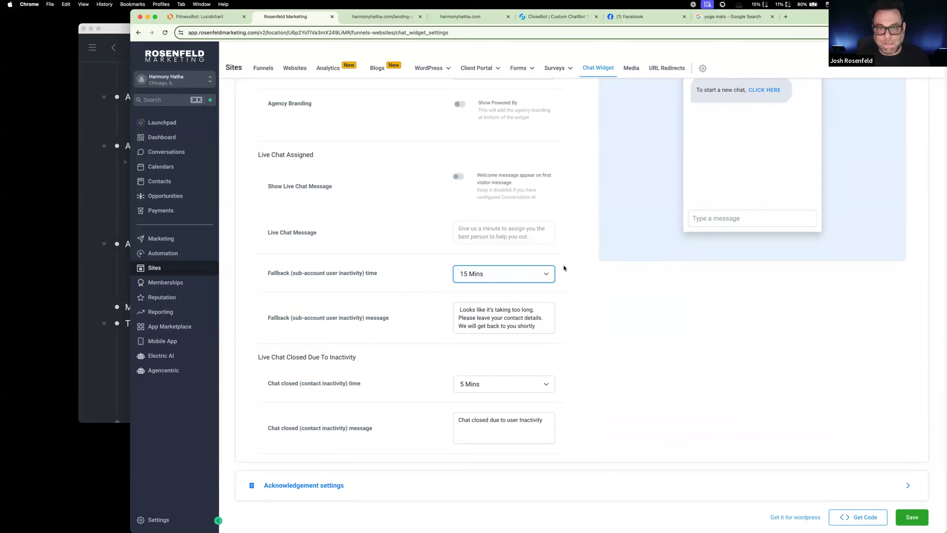
{"action": "left_click", "coordinate": [522, 323]}
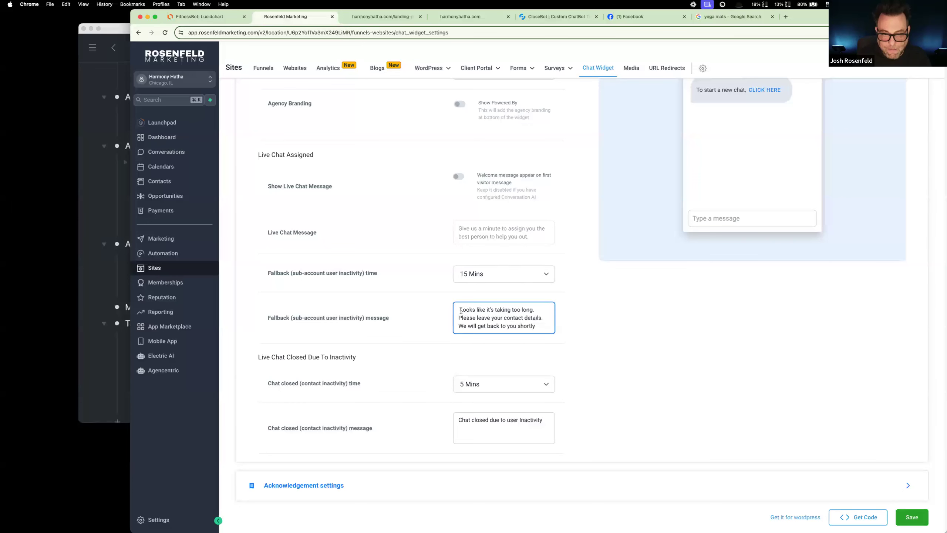
{"action": "left_click_drag", "start_coordinate": [537, 326], "coordinate": [461, 308]}
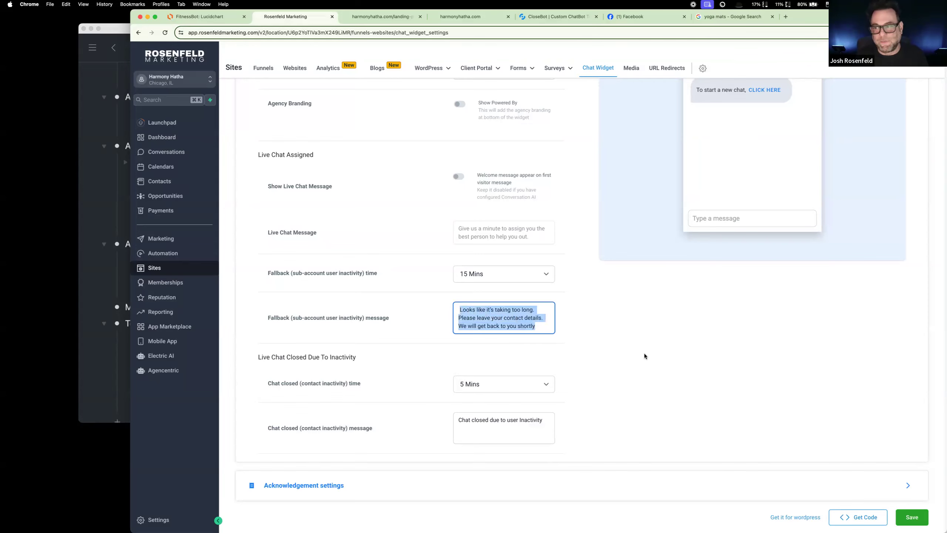
Step: Set the chat closed (contact inactivity) time to 15 Mins
{"action": "scroll", "coordinate": [644, 356], "scroll_direction": "down", "scroll_amount": 1}
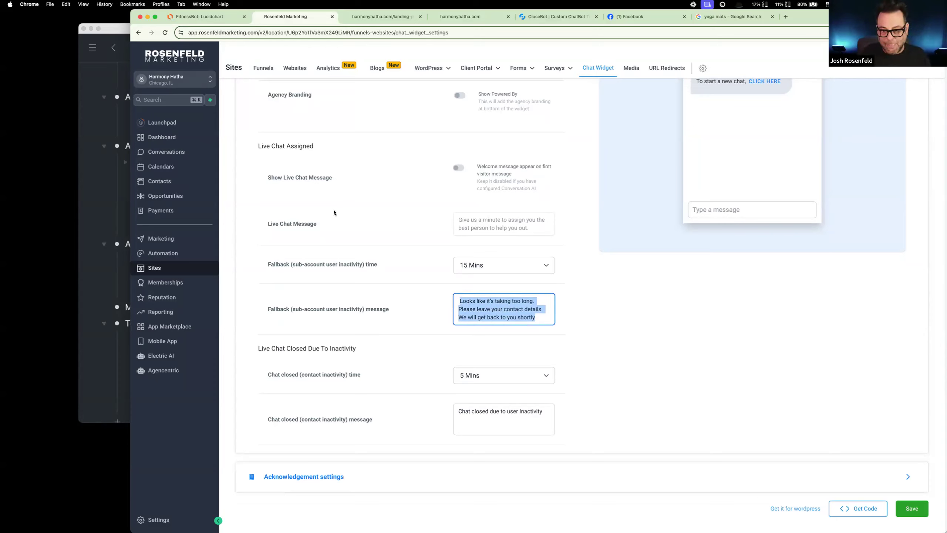
{"action": "left_click", "coordinate": [551, 371]}
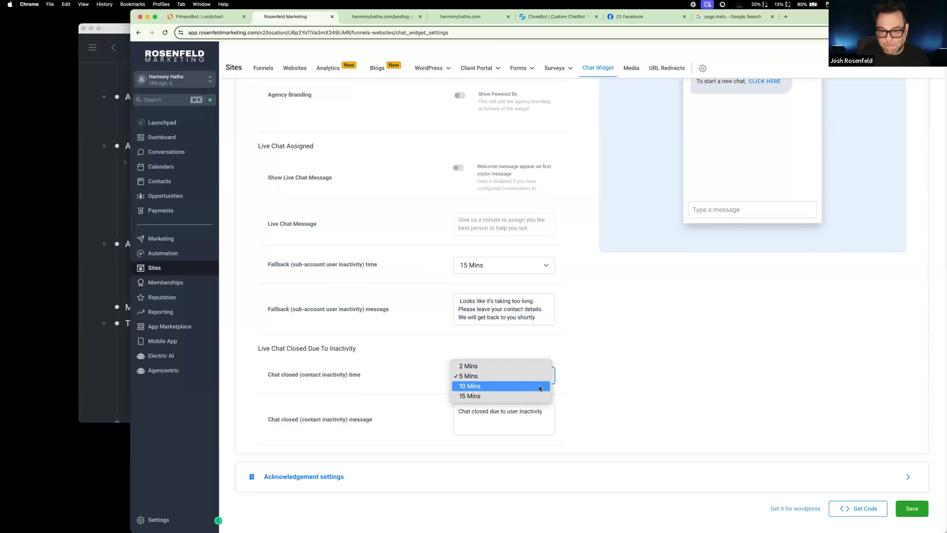
{"action": "left_click", "coordinate": [534, 393]}
Step: In the Acknowledgement settings, replace the acknowledgement message with "Ok. One moment, please."
{"action": "left_click", "coordinate": [490, 485]}
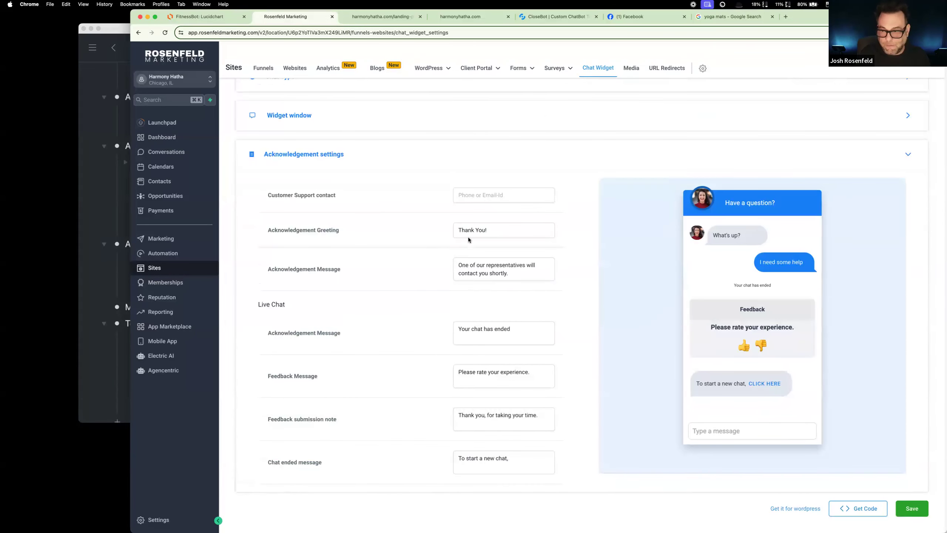
{"action": "triple_click", "coordinate": [517, 270]}
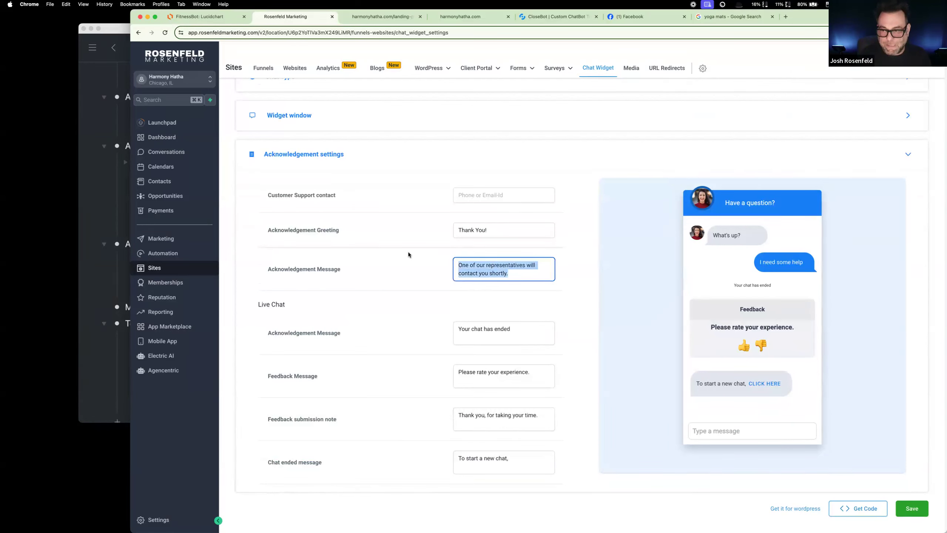
{"action": "key", "text": "BackSpace"}
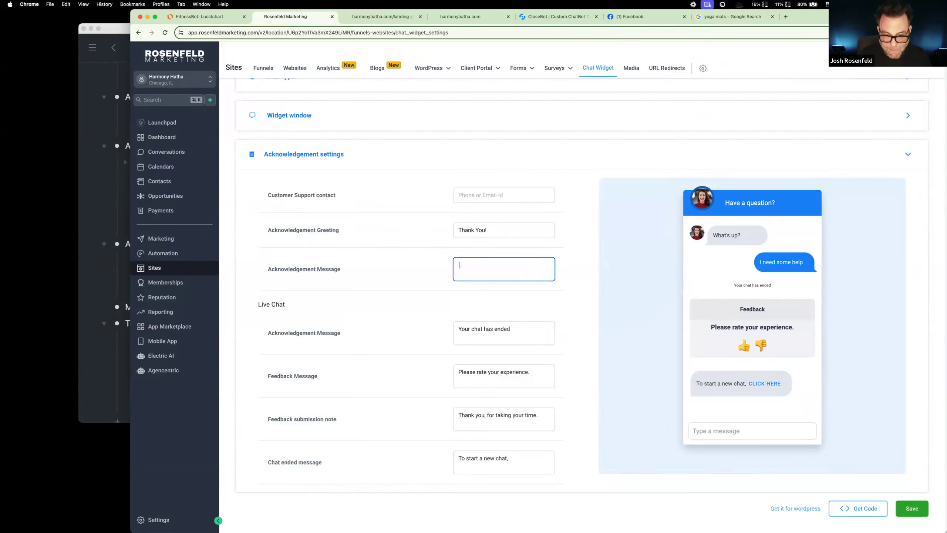
{"action": "type", "text": "O"}
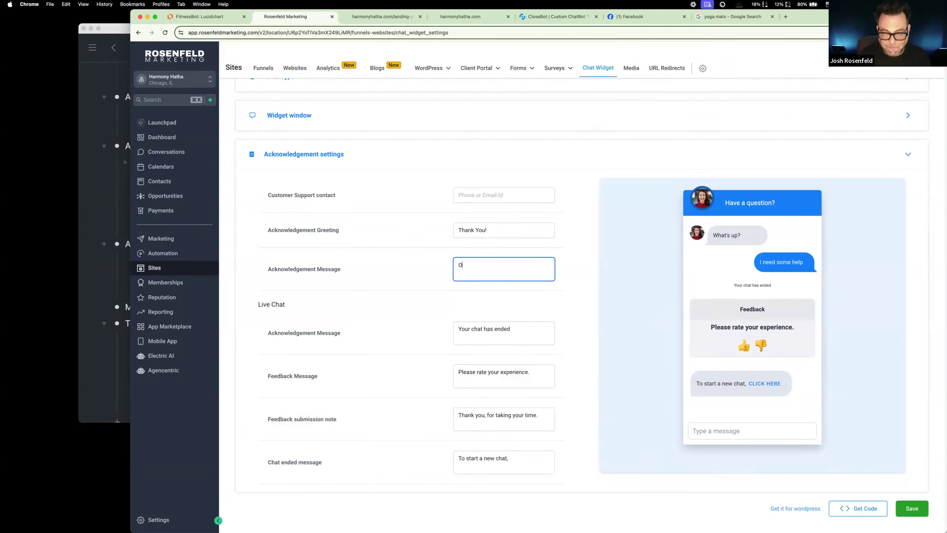
{"action": "type", "text": "k. One mom"}
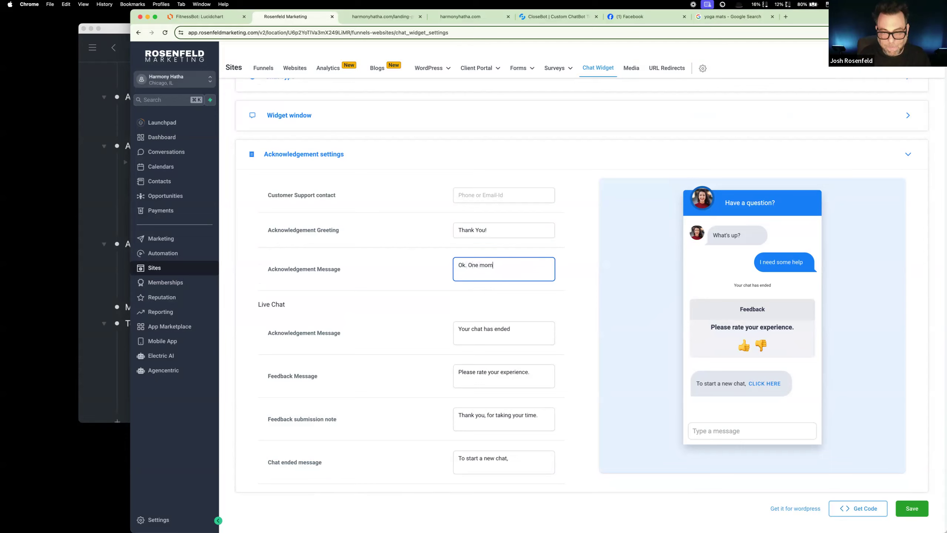
{"action": "type", "text": "ent, please."}
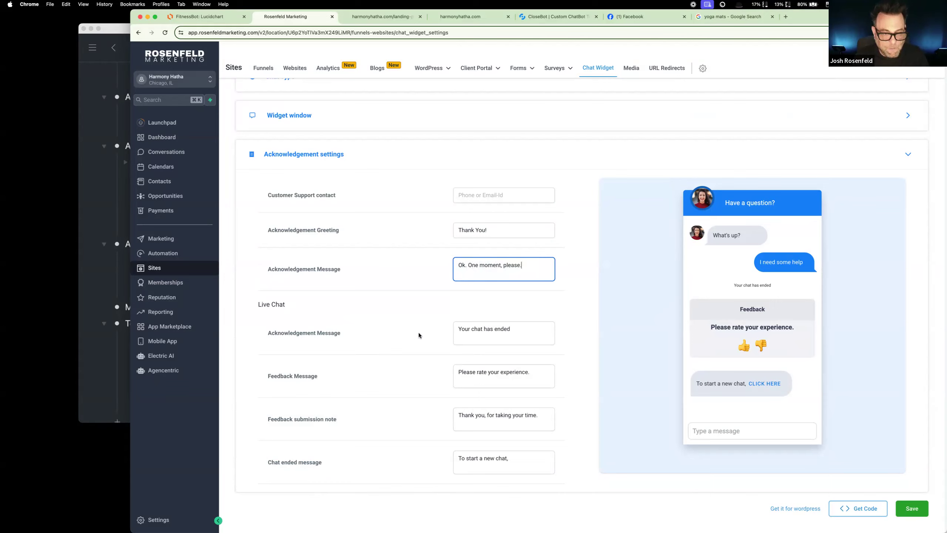
Step: Save the chat widget settings and view the widget's body embed code
{"action": "left_click", "coordinate": [518, 334]}
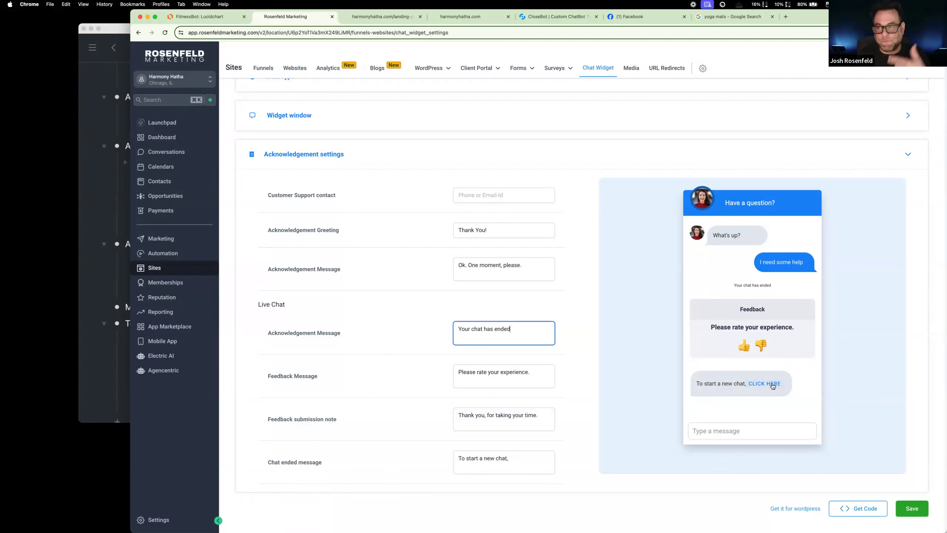
{"action": "left_click", "coordinate": [911, 508]}
{"action": "scroll", "coordinate": [777, 305], "scroll_direction": "up", "scroll_amount": 3}
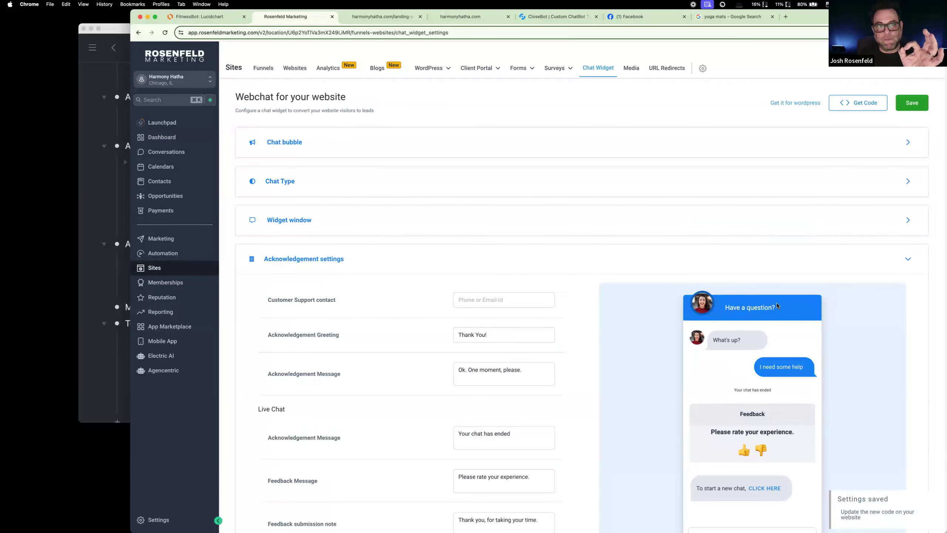
{"action": "left_click", "coordinate": [859, 104]}
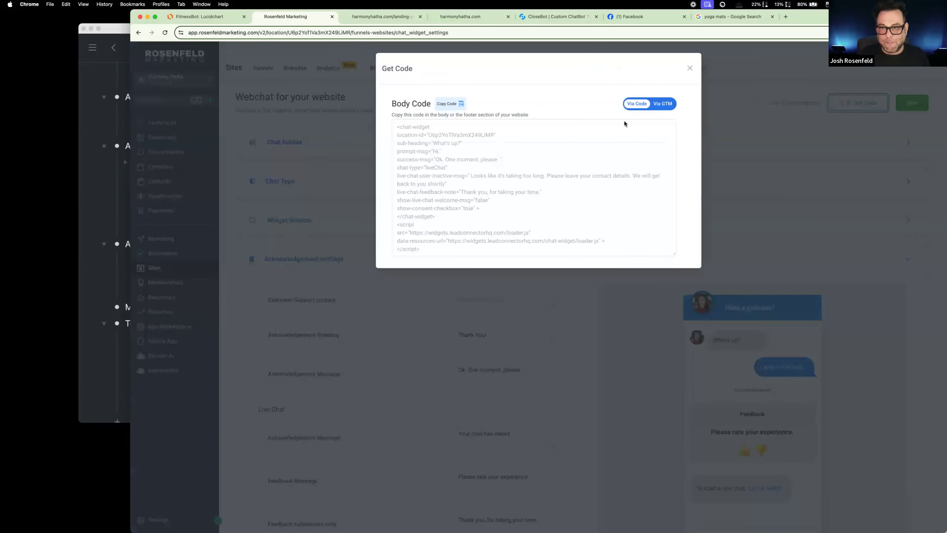
{"action": "left_click", "coordinate": [689, 69]}
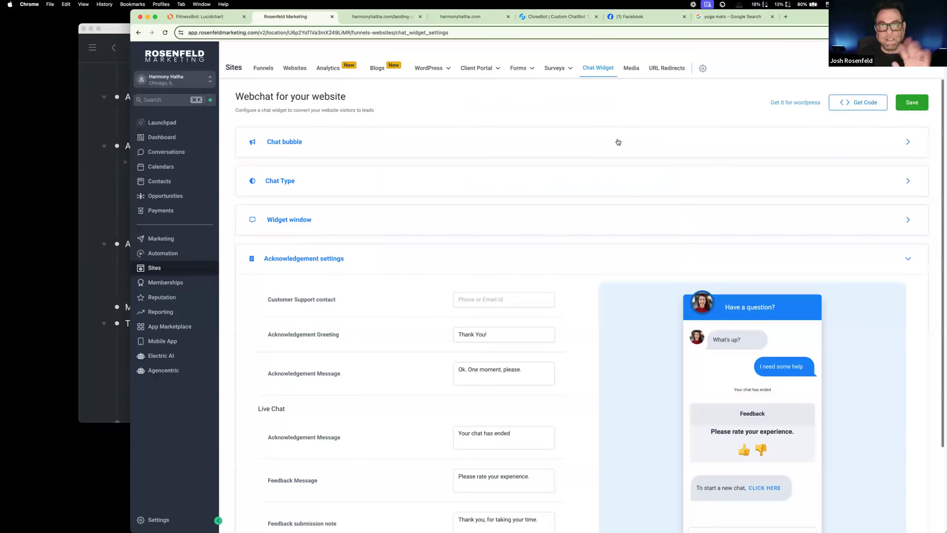
{"action": "mouse_move", "coordinate": [434, 70]}
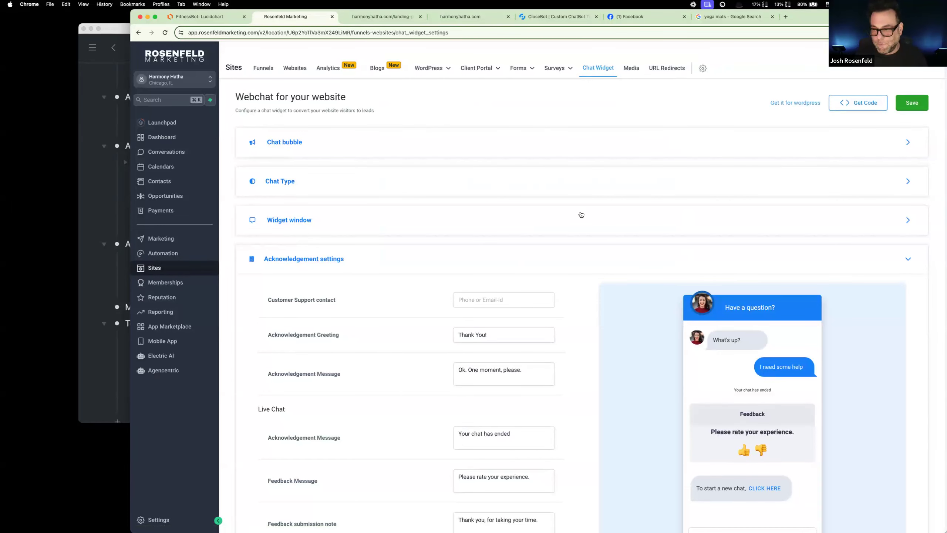
{"action": "scroll", "coordinate": [597, 213], "scroll_direction": "down", "scroll_amount": 1}
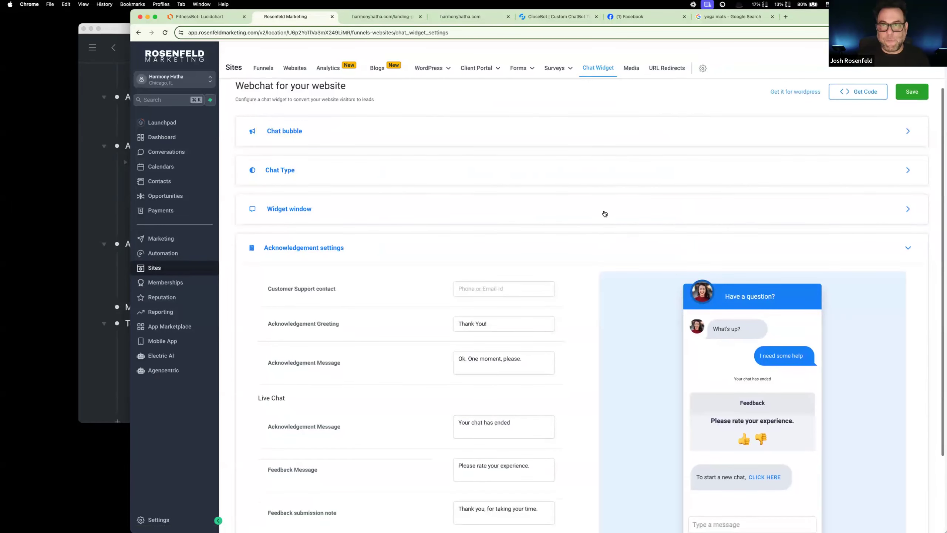
Step: Open harmonyhatha.com, without the mat coupon path, in a new incognito window
{"action": "left_click", "coordinate": [641, 20]}
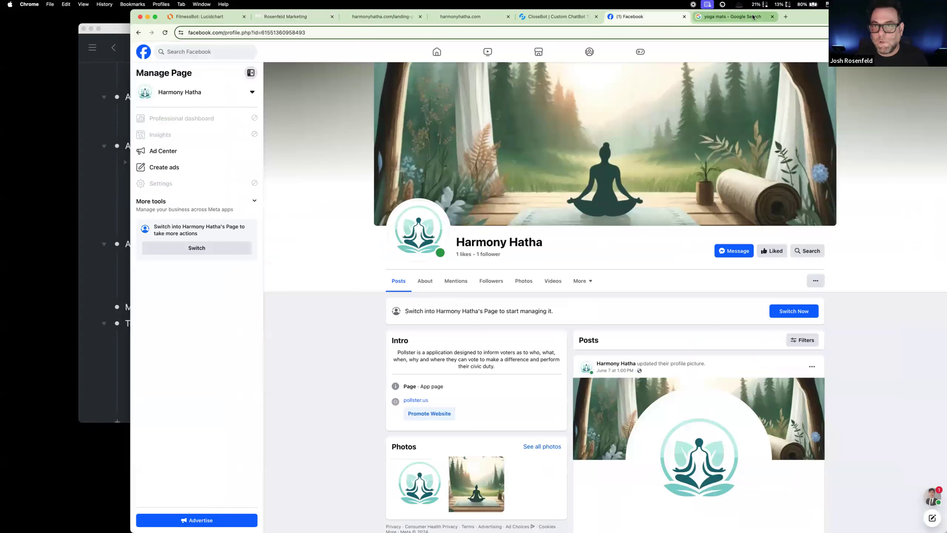
{"action": "left_click", "coordinate": [939, 33]}
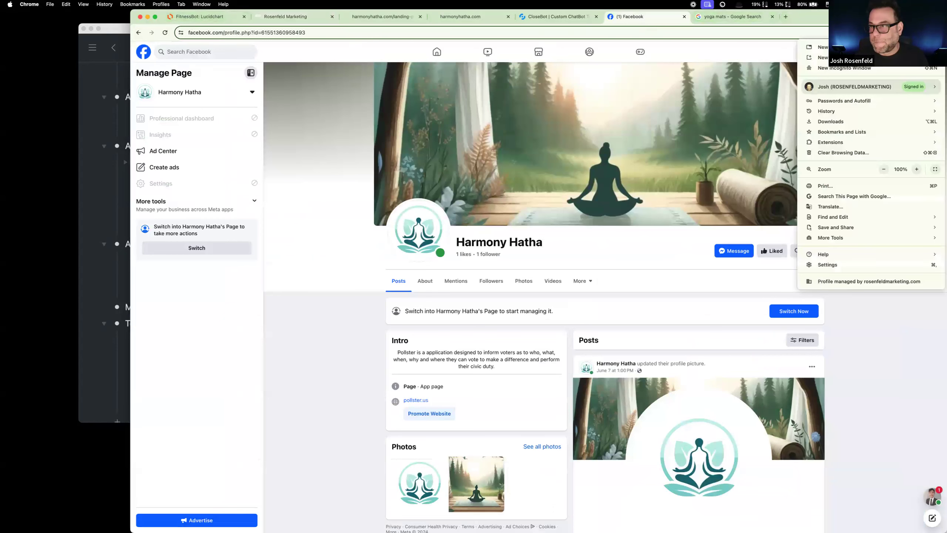
{"action": "left_click", "coordinate": [868, 69]}
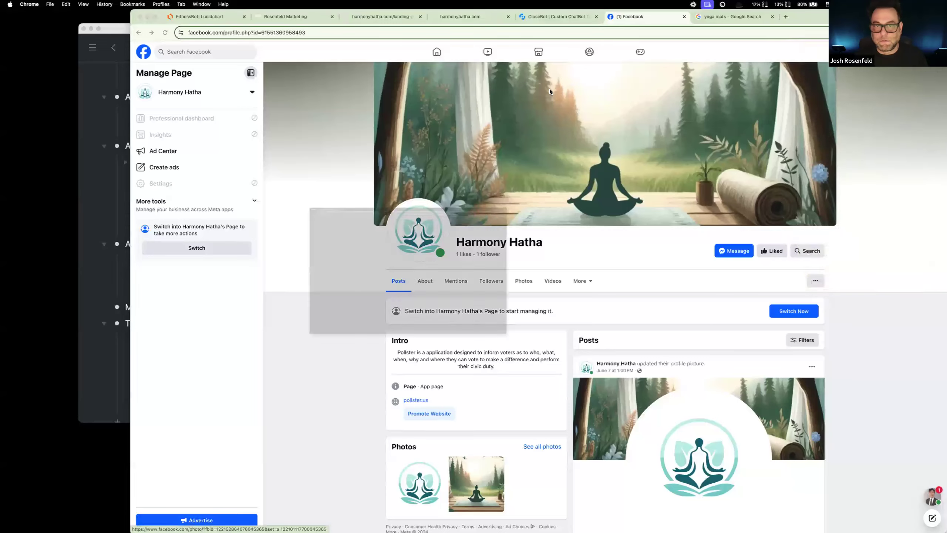
{"action": "type", "text": "harm"}
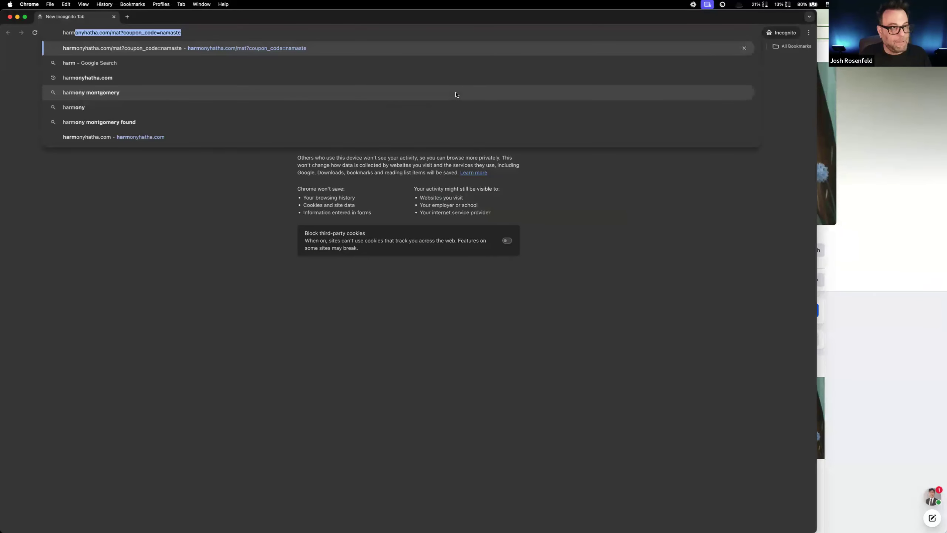
{"action": "key", "text": "Right"}
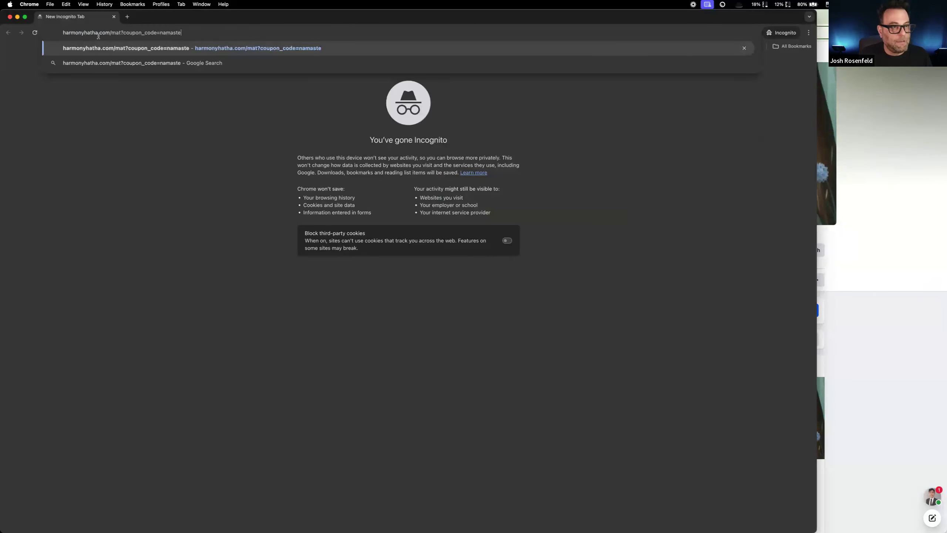
{"action": "left_click_drag", "start_coordinate": [110, 33], "coordinate": [280, 39]}
{"action": "key", "text": "BackSpace"}
{"action": "key", "text": "Return"}
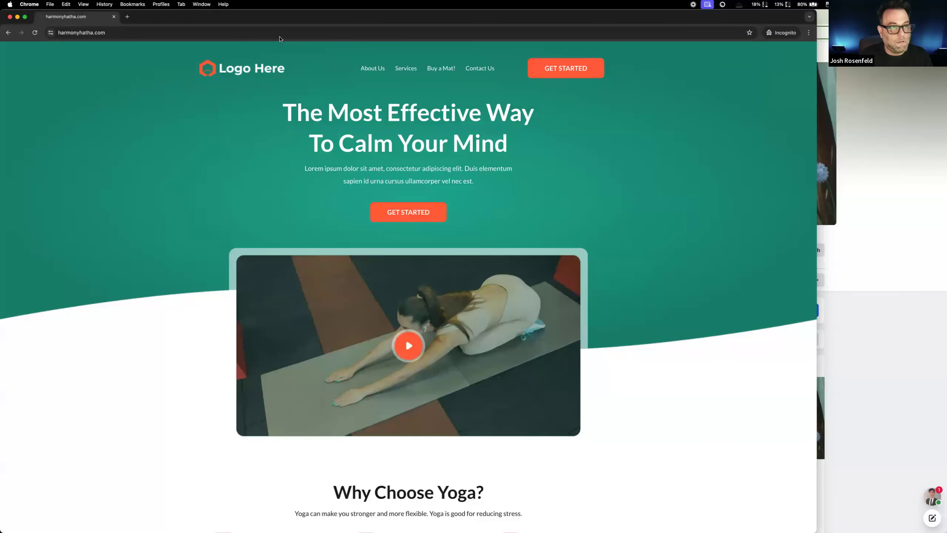
Step: Open the site's live chat widget and send the message "tell me about yoga"
{"action": "left_click", "coordinate": [798, 514]}
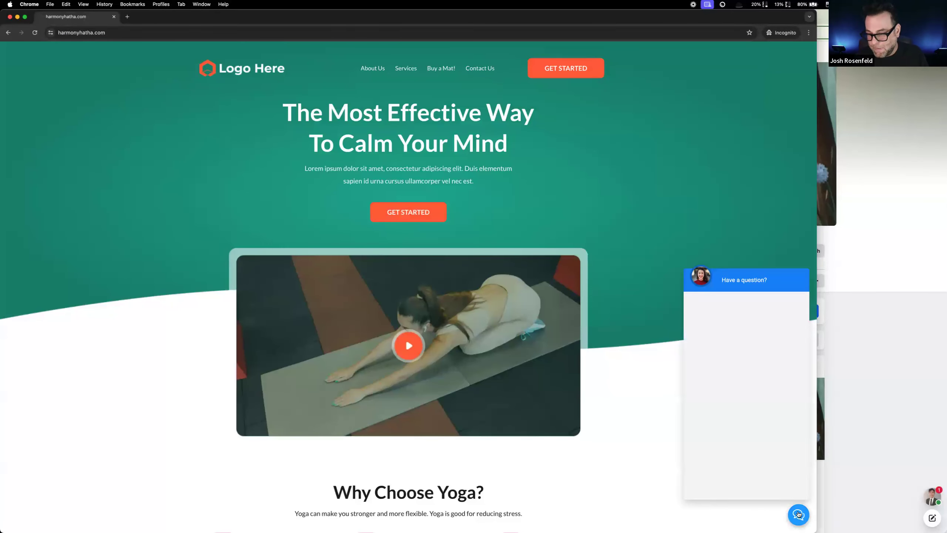
{"action": "left_click", "coordinate": [750, 487]}
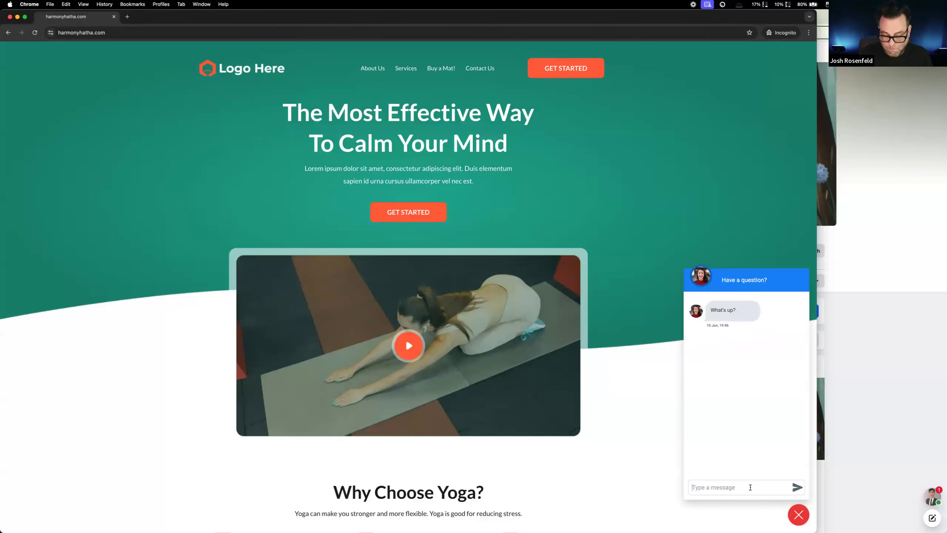
{"action": "type", "text": "i don;"}
{"action": "key", "text": "BackSpace"}
{"action": "key", "text": "BackSpace"}
{"action": "key", "text": "BackSpace"}
{"action": "key", "text": "BackSpace"}
{"action": "key", "text": "BackSpace"}
{"action": "key", "text": "BackSpace"}
{"action": "type", "text": "e"}
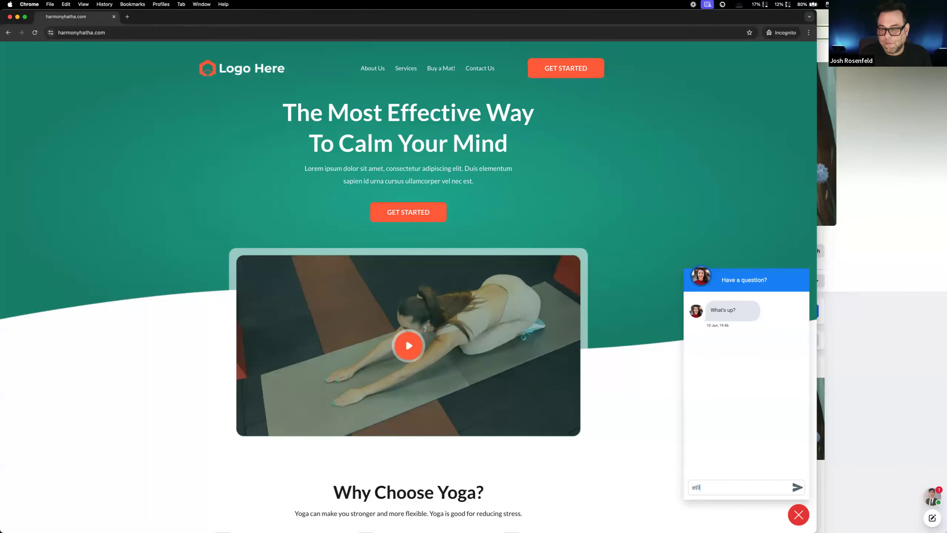
{"action": "key", "text": "BackSpace"}
{"action": "type", "text": "tell me ab"}
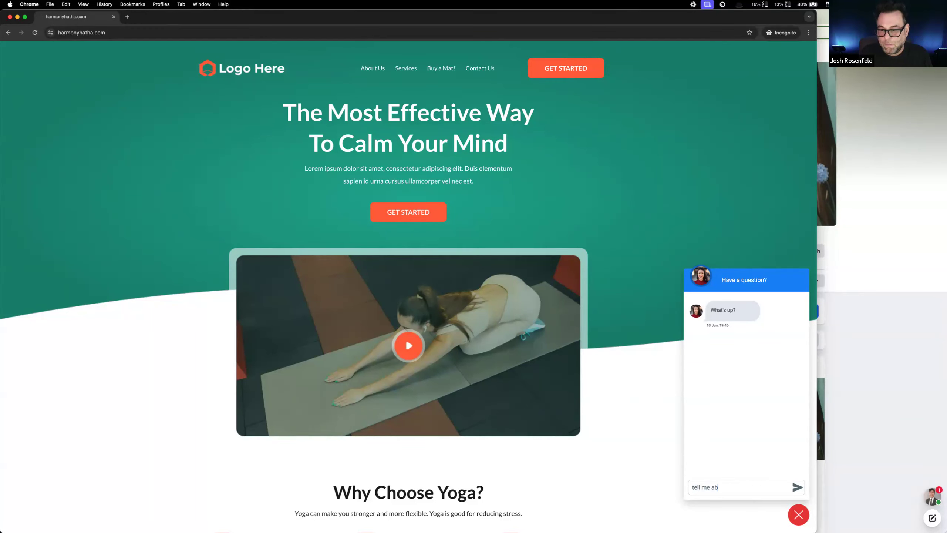
{"action": "type", "text": "out yoga"}
{"action": "key", "text": "Return"}
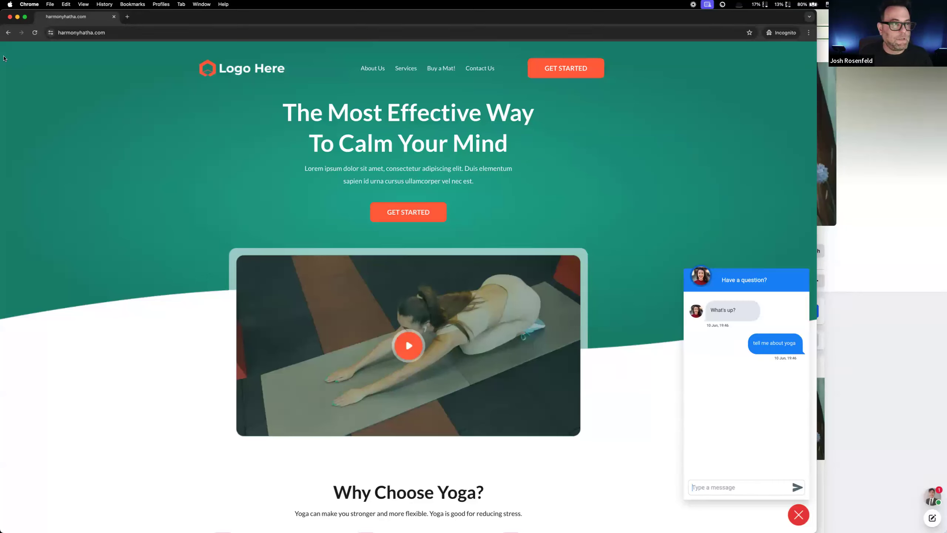
Step: Narrow the incognito chat window, set it aside, and bring the Affirmation Creator/Sender workflow window to the front
{"action": "left_click_drag", "start_coordinate": [4, 56], "coordinate": [685, 120]}
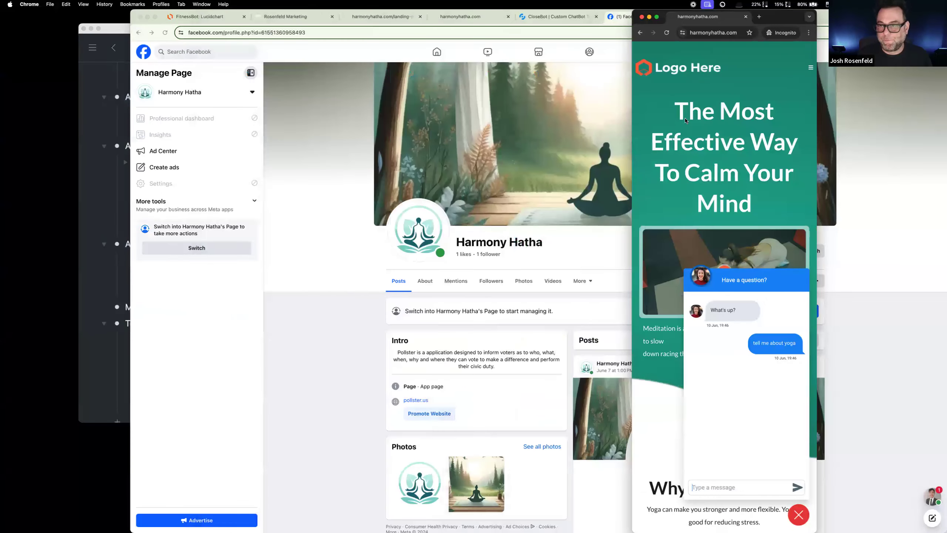
{"action": "left_click_drag", "start_coordinate": [796, 23], "coordinate": [666, 123]}
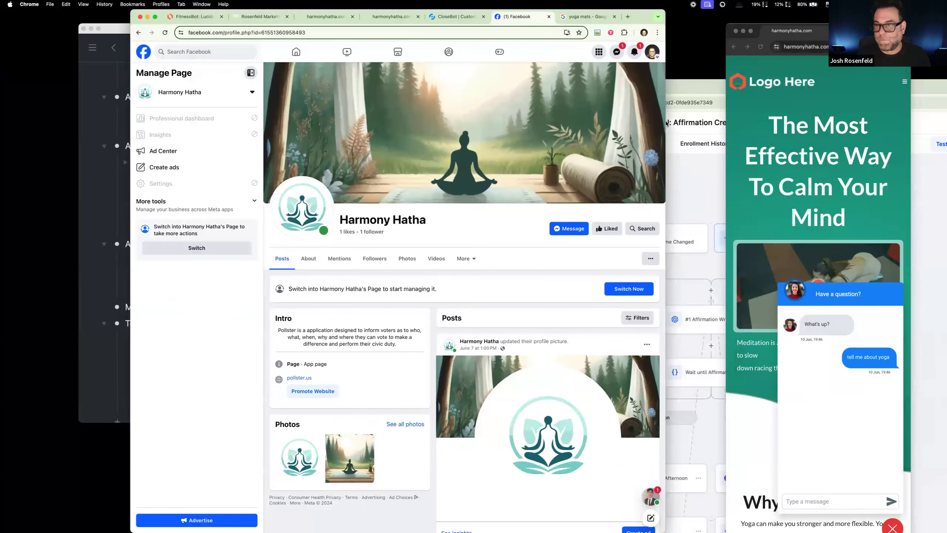
{"action": "left_click", "coordinate": [705, 92]}
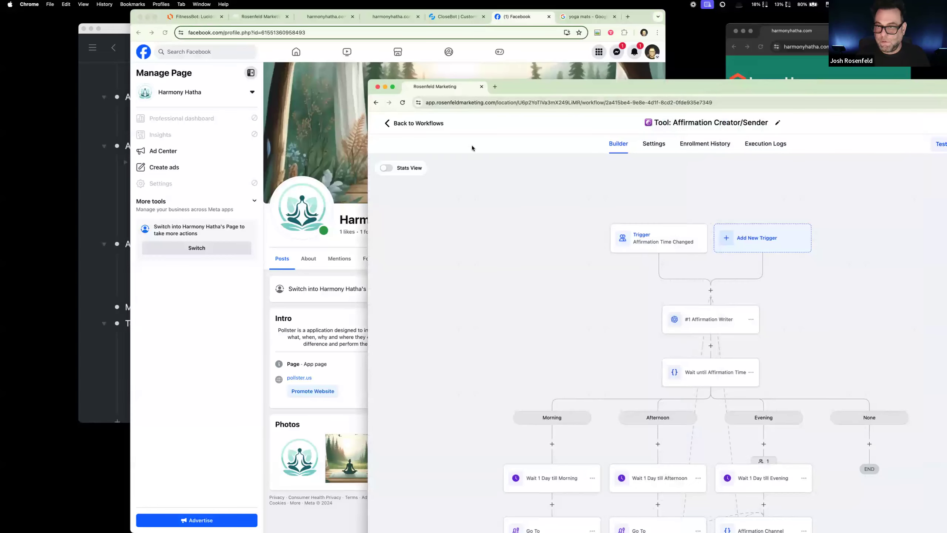
{"action": "left_click_drag", "start_coordinate": [541, 86], "coordinate": [419, 67]}
Step: Leave the workflow builder and reopen the "Tool: Affirmation Creator/Sender" workflow from the workflow list
{"action": "scroll", "coordinate": [596, 350], "scroll_direction": "down", "scroll_amount": 5}
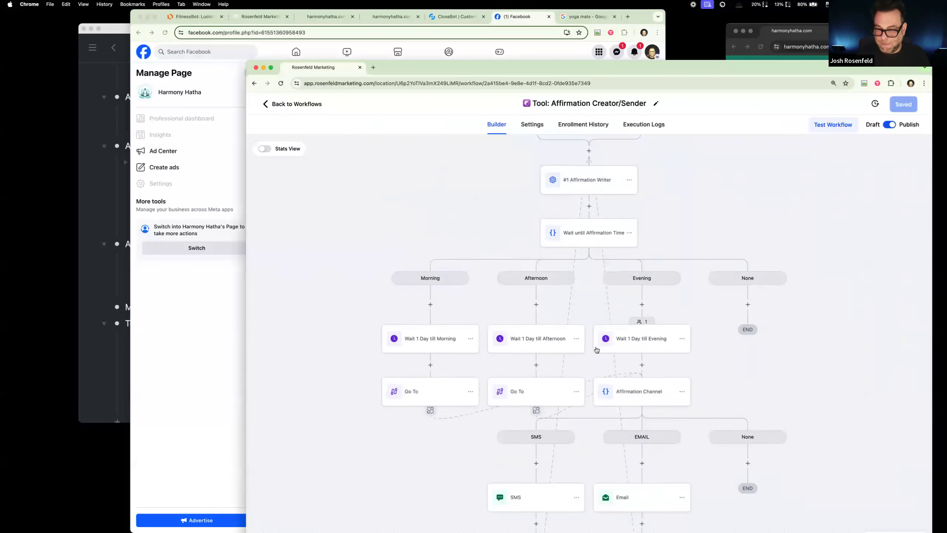
{"action": "scroll", "coordinate": [596, 350], "scroll_direction": "down", "scroll_amount": 3}
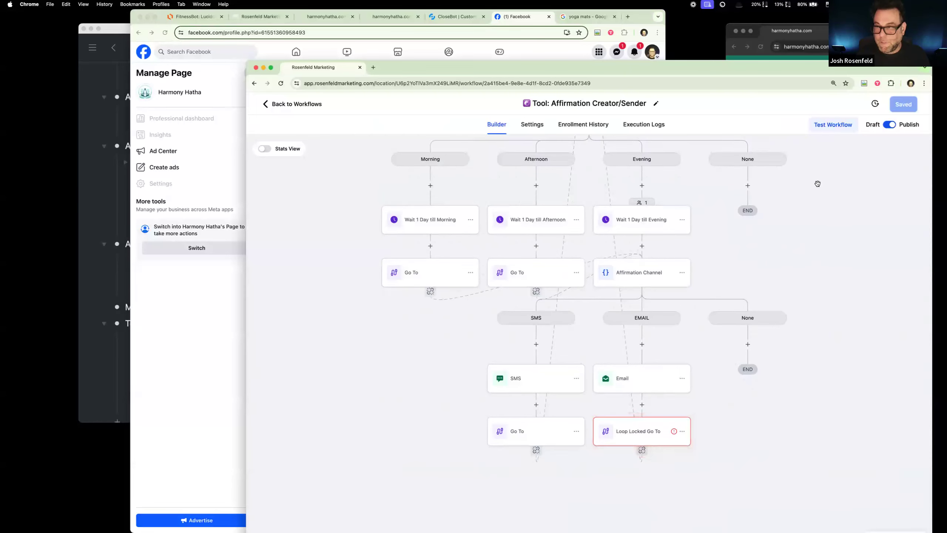
{"action": "left_click", "coordinate": [273, 104]}
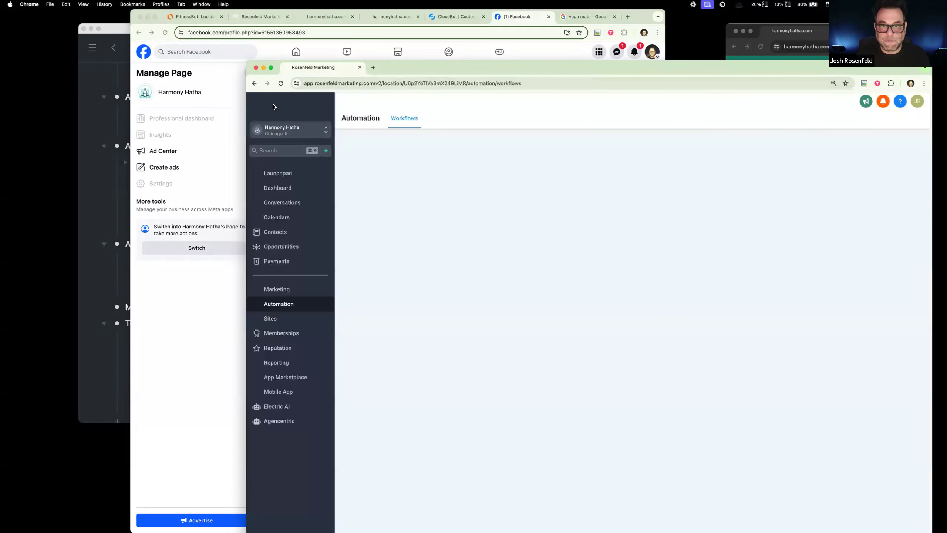
{"action": "left_click", "coordinate": [446, 413]}
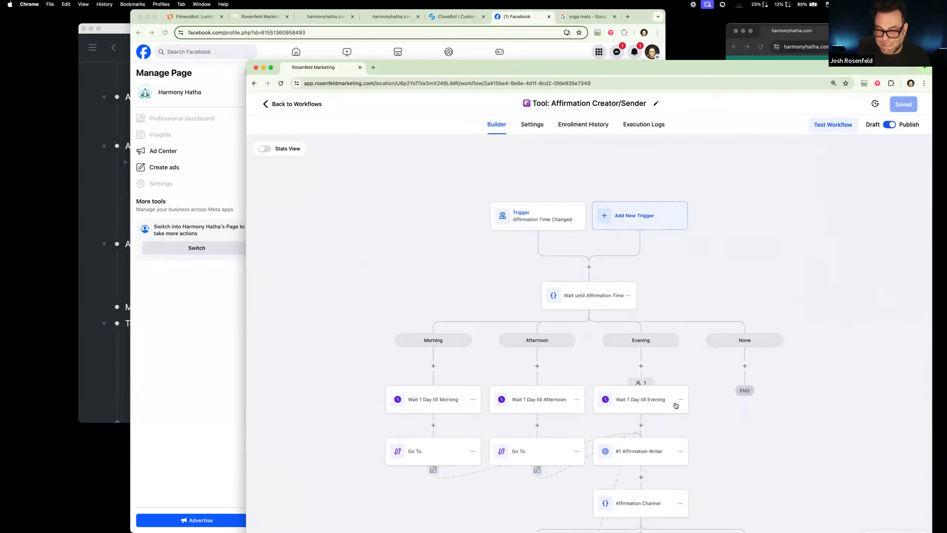
Step: Examine the evening branch of the workflow, checking the active contacts in Wait 1 Day till Evening and the SMS action's message
{"action": "scroll", "coordinate": [675, 404], "scroll_direction": "down", "scroll_amount": 6}
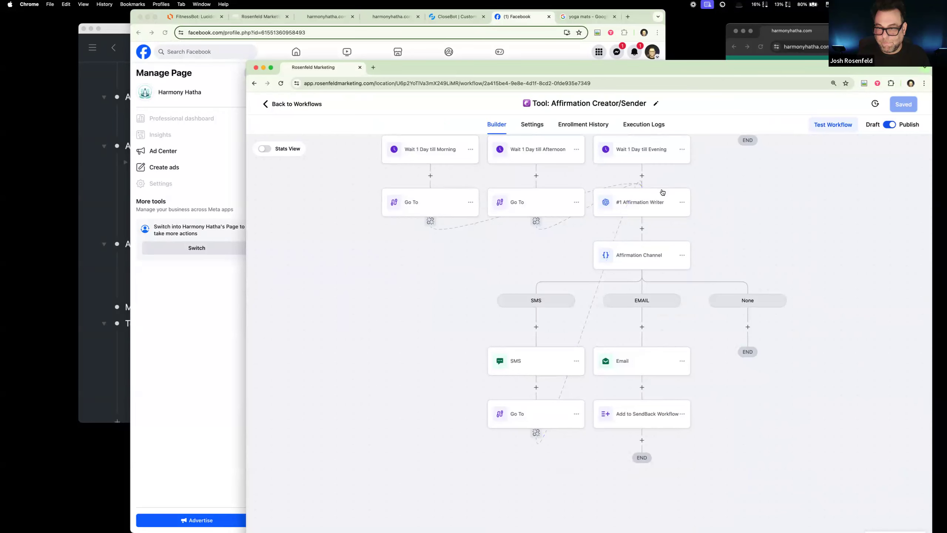
{"action": "scroll", "coordinate": [555, 438], "scroll_direction": "up", "scroll_amount": 1}
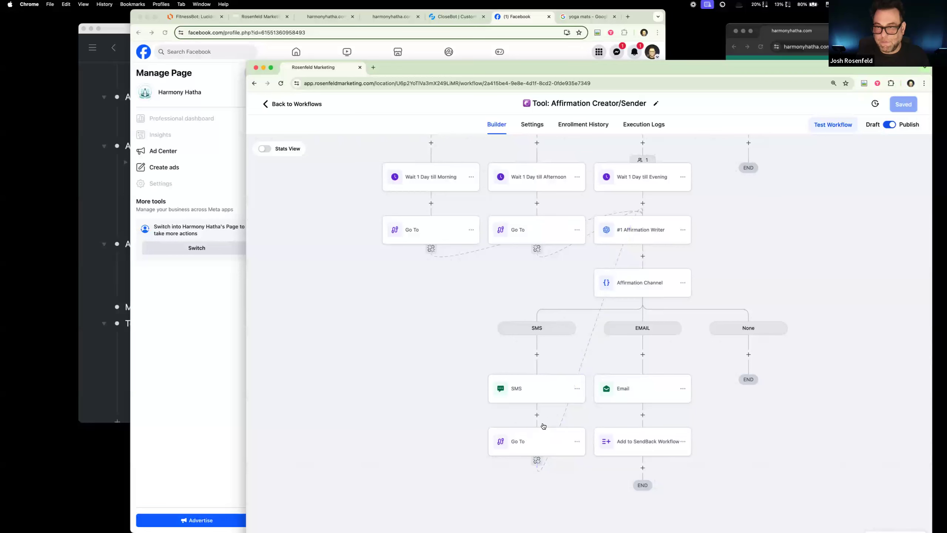
{"action": "left_click", "coordinate": [645, 159]}
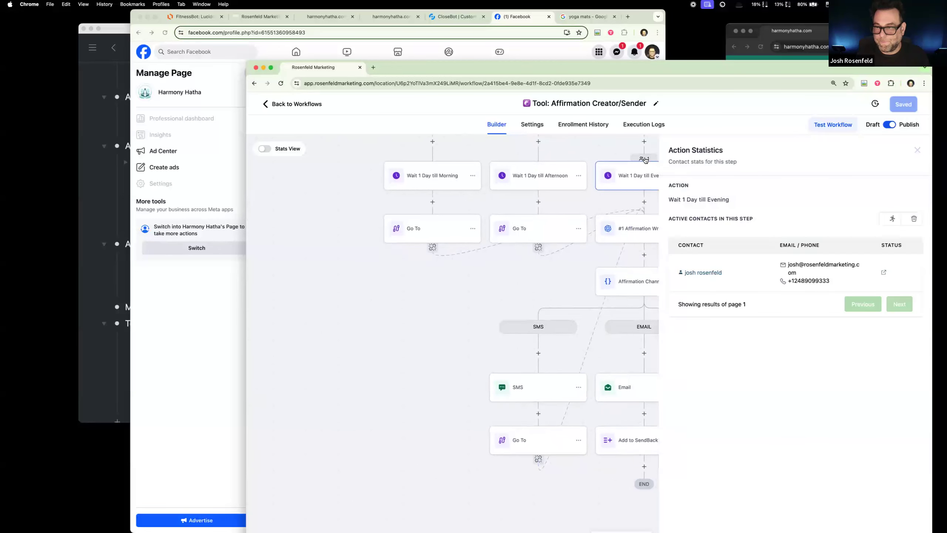
{"action": "left_click", "coordinate": [917, 150]}
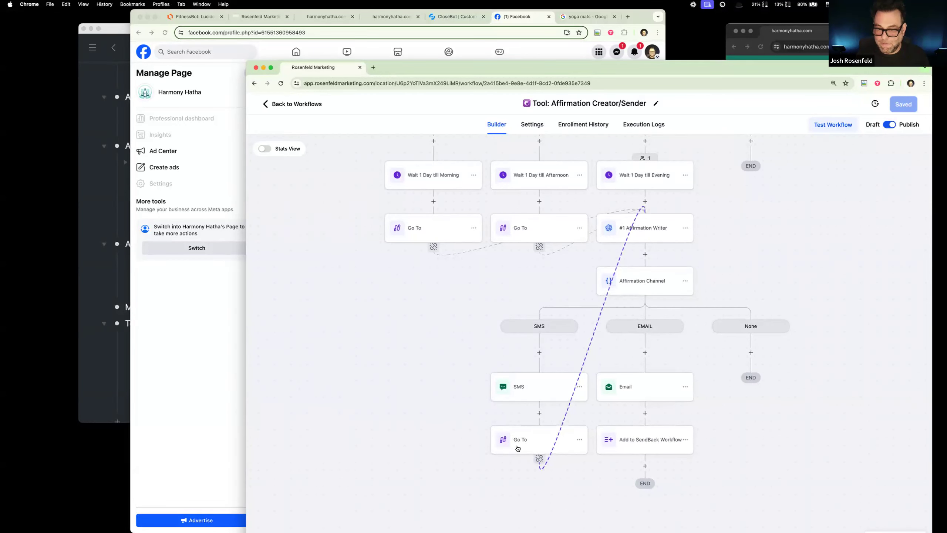
{"action": "left_click", "coordinate": [518, 393]}
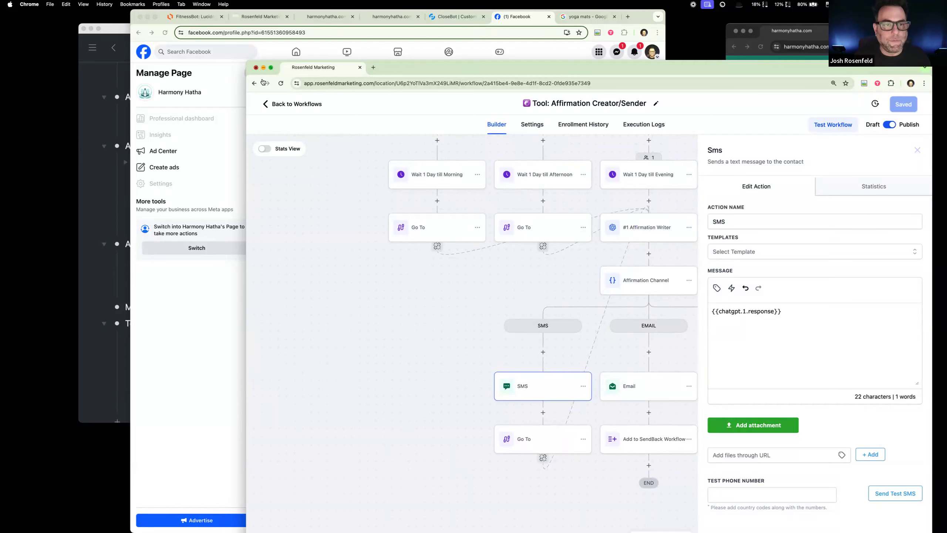
Step: Close the Affirmation workflow window and open the Harmony Hatha page's Messenger conversation, minimizing the other chat
{"action": "left_click", "coordinate": [256, 68]}
{"action": "left_click_drag", "start_coordinate": [637, 19], "coordinate": [674, 20]}
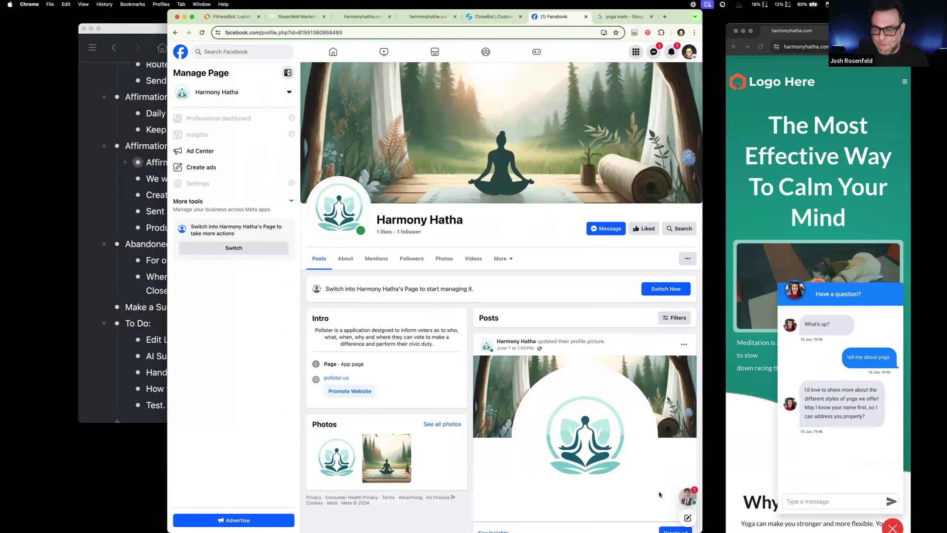
{"action": "left_click", "coordinate": [600, 231]}
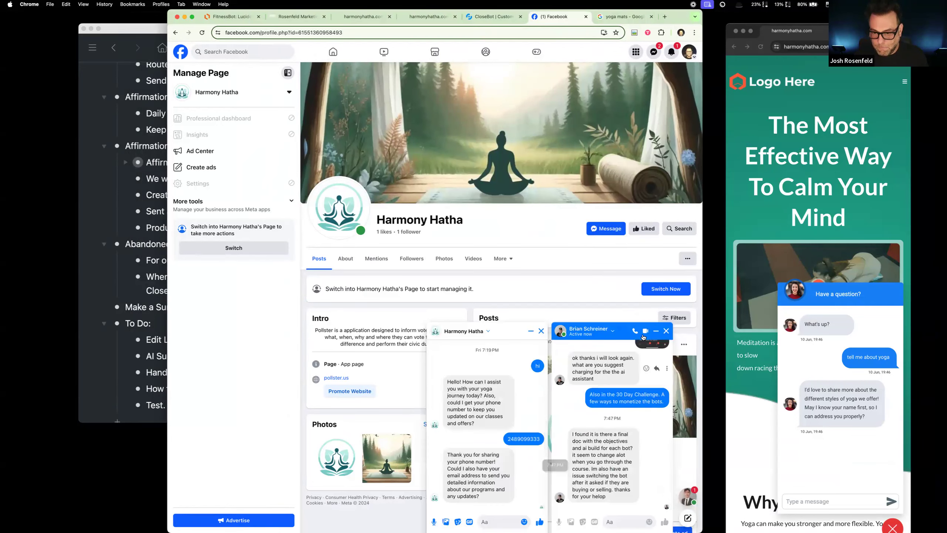
{"action": "left_click", "coordinate": [655, 330]}
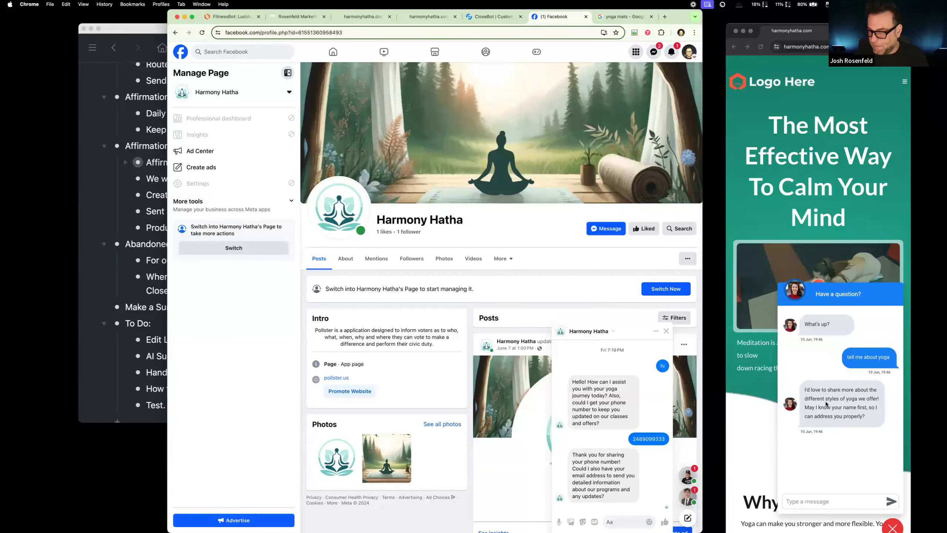
Step: Answer the live chat bot's name question by sending the test visitor's full name
{"action": "scroll", "coordinate": [824, 402], "scroll_direction": "down", "scroll_amount": 1}
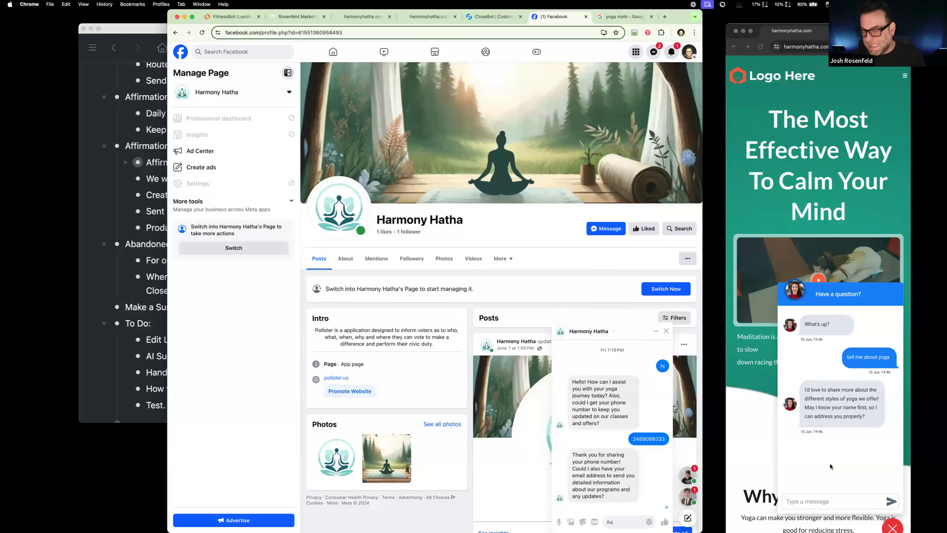
{"action": "left_click", "coordinate": [825, 501]}
{"action": "type", "text": "joh"}
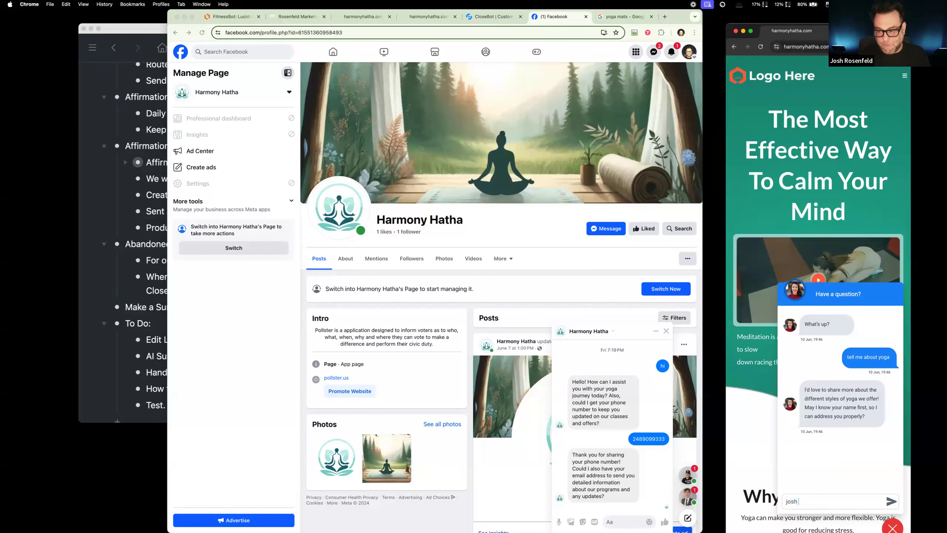
{"action": "type", "text": "n smith"}
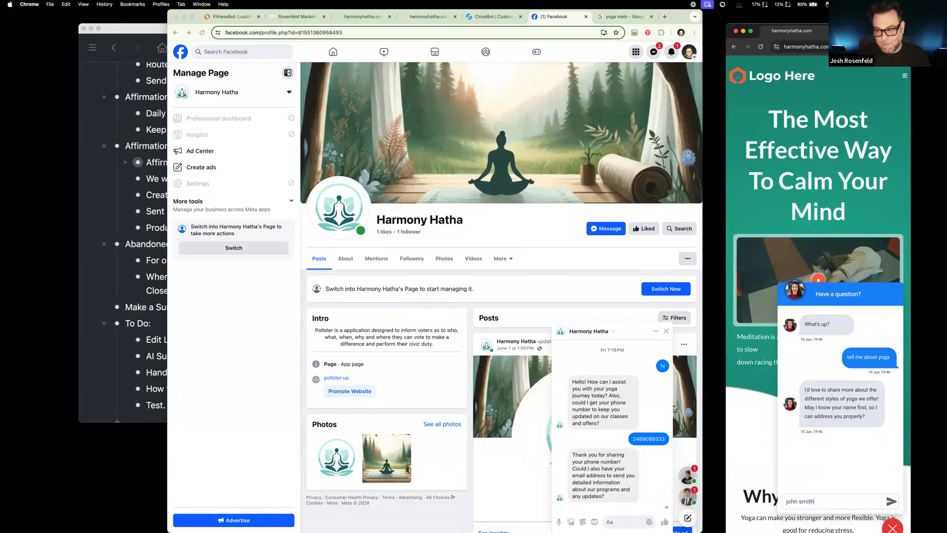
{"action": "key", "text": "Return"}
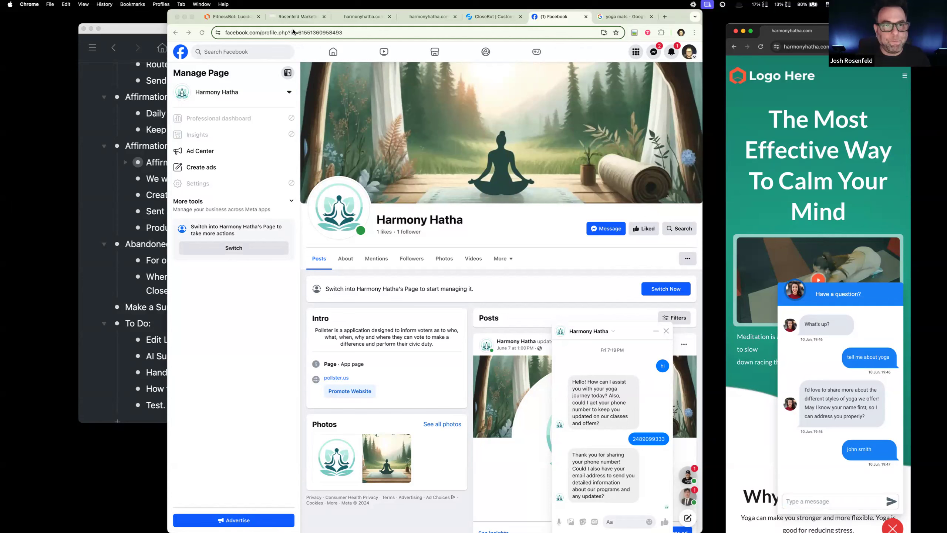
Step: Delete the "Edit LiveChat!" item from the To Do list in WorkFlowy
{"action": "left_click", "coordinate": [117, 216]}
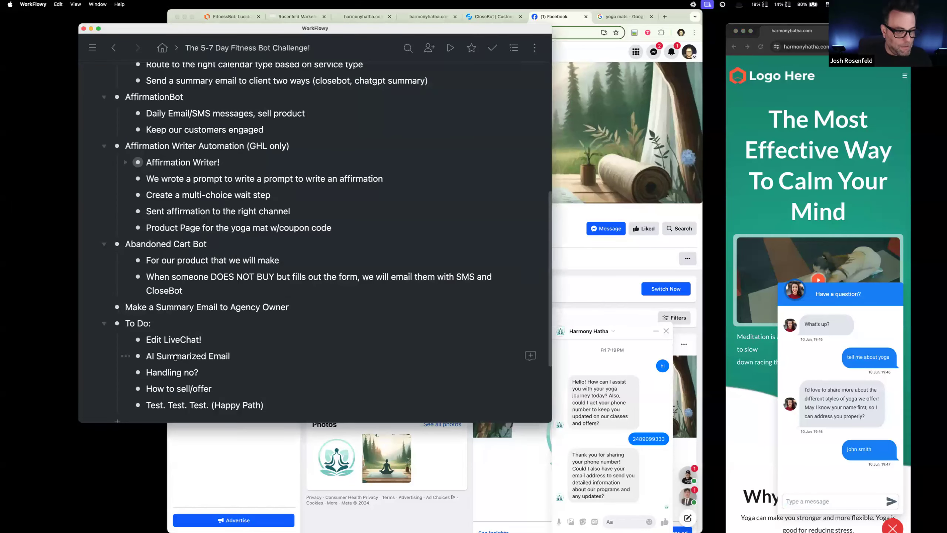
{"action": "scroll", "coordinate": [179, 336], "scroll_direction": "down", "scroll_amount": 3}
{"action": "left_click_drag", "start_coordinate": [201, 269], "coordinate": [132, 271]}
{"action": "key", "text": "BackSpace"}
{"action": "key", "text": "BackSpace"}
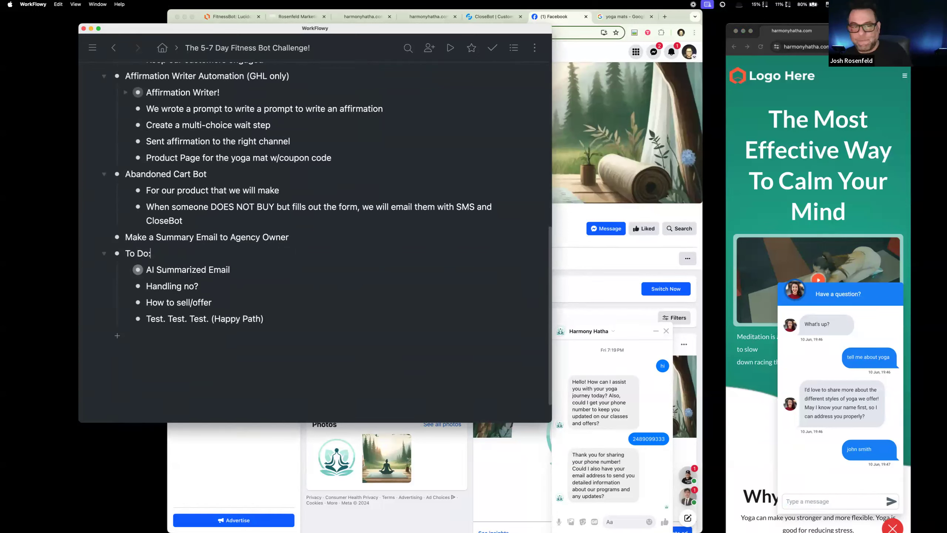
Step: Return to the Rosenfeld Marketing automations in Chrome and open the "2: Process Message" workflow from the CloseBot V4 folder
{"action": "scroll", "coordinate": [522, 265], "scroll_direction": "up", "scroll_amount": 5}
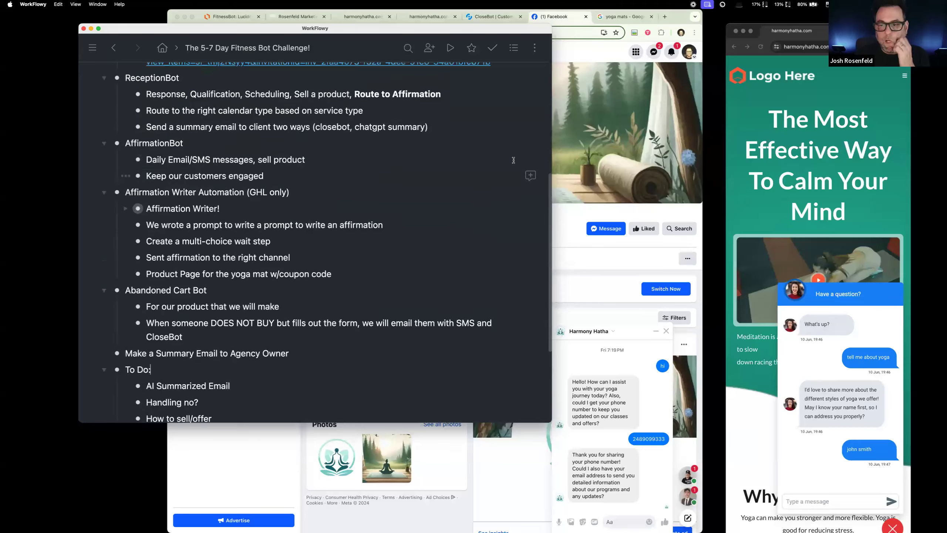
{"action": "left_click", "coordinate": [583, 163]}
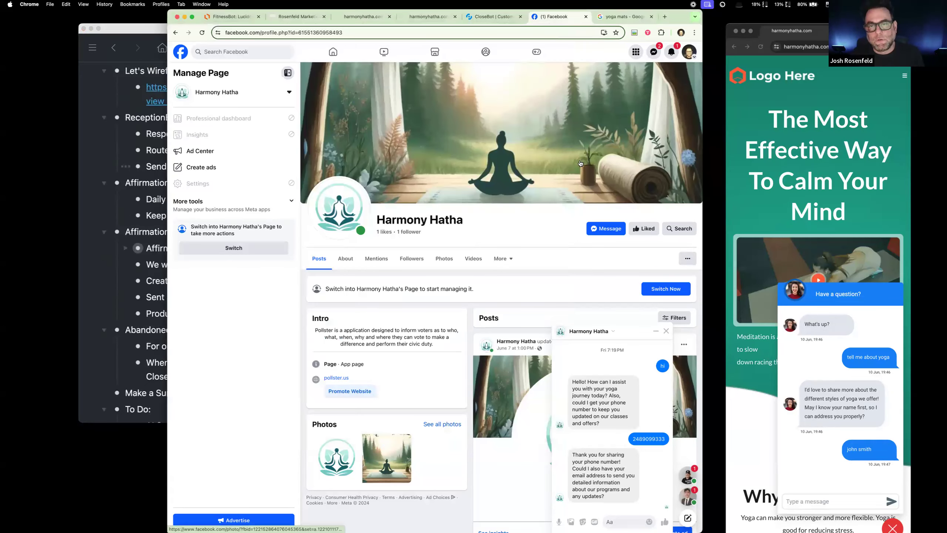
{"action": "left_click", "coordinate": [302, 16]}
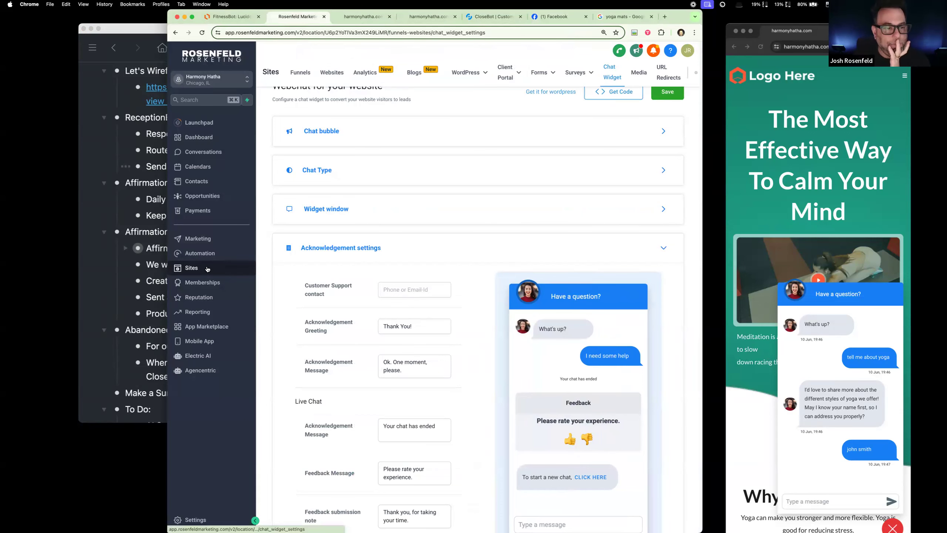
{"action": "left_click", "coordinate": [210, 254]}
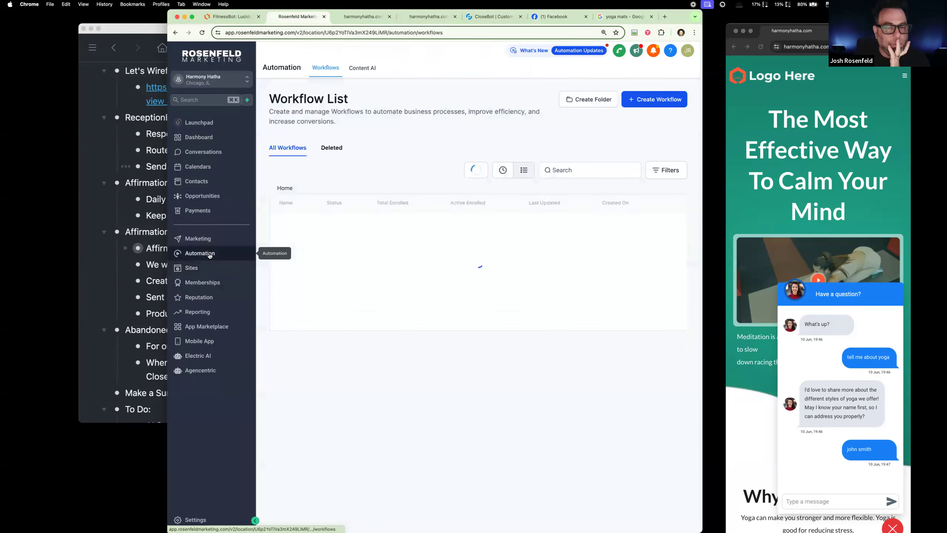
{"action": "left_click", "coordinate": [316, 229]}
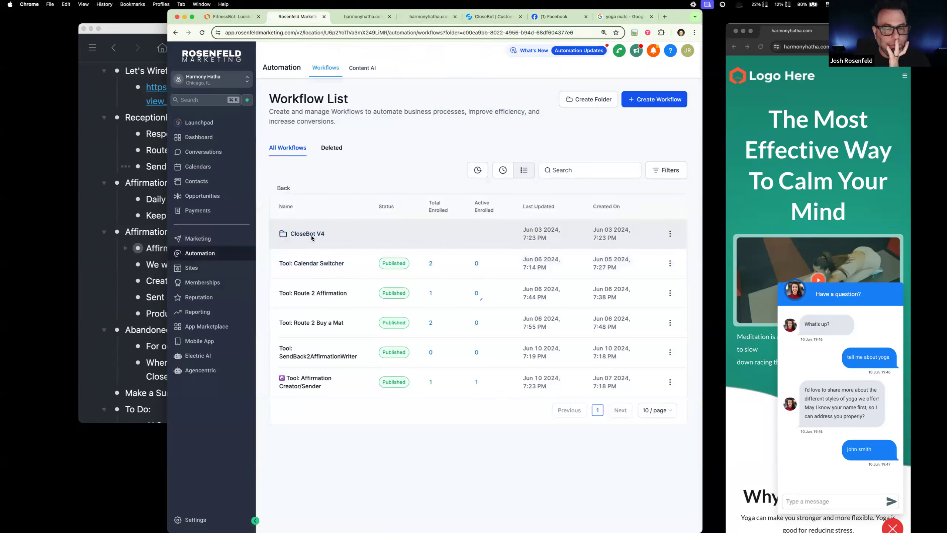
{"action": "left_click", "coordinate": [328, 264]}
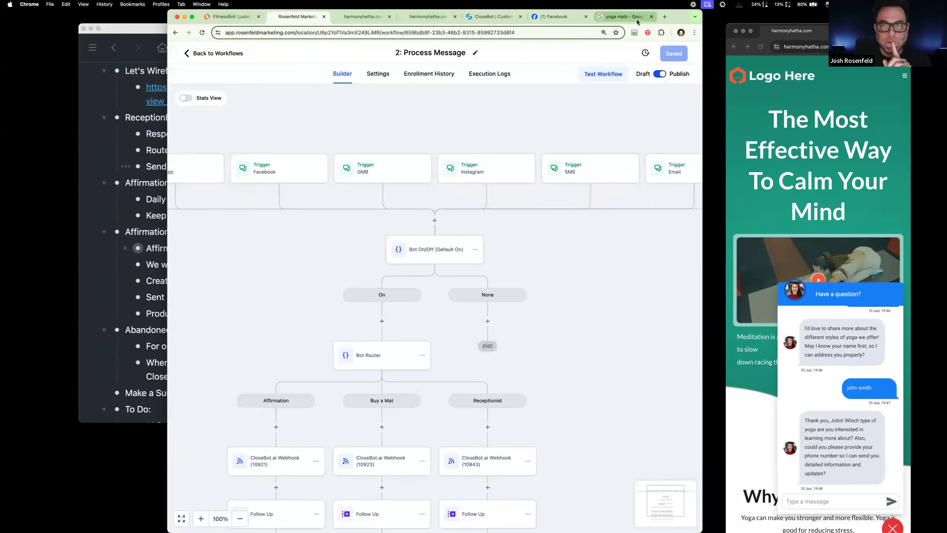
Step: Bring up CloseBot's bot testing page and switch the selected bot to 10843 - Harmony Hatha: Reception
{"action": "left_click_drag", "start_coordinate": [493, 18], "coordinate": [473, 57]}
{"action": "left_click", "coordinate": [473, 56]}
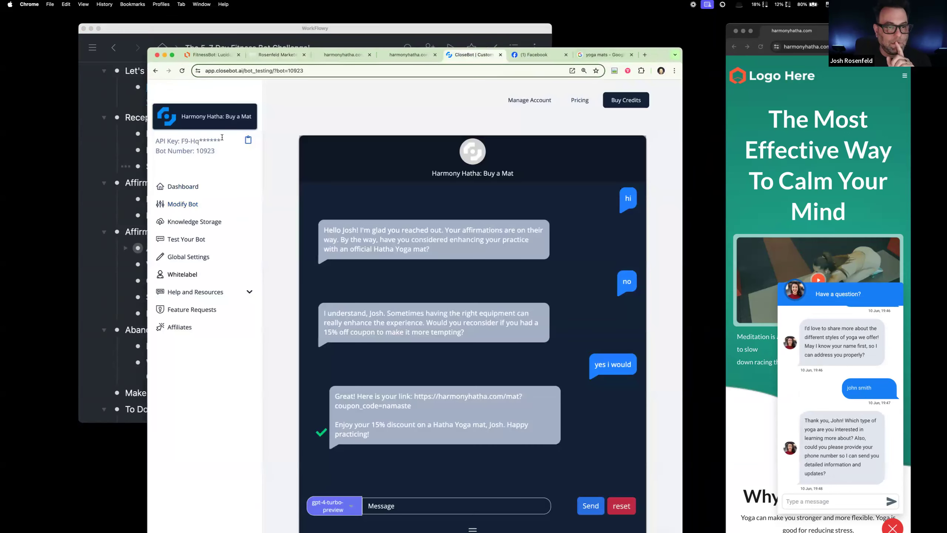
{"action": "left_click", "coordinate": [248, 119]}
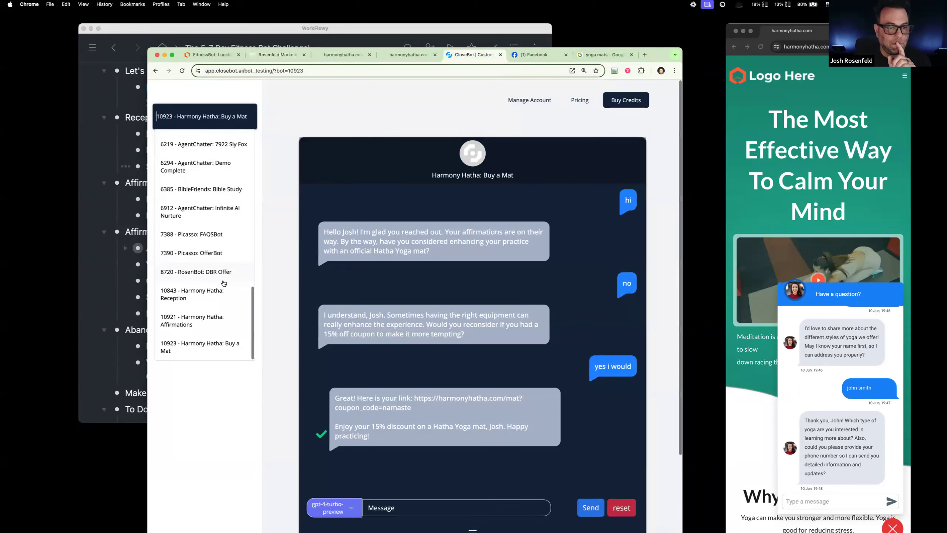
{"action": "left_click", "coordinate": [218, 297]}
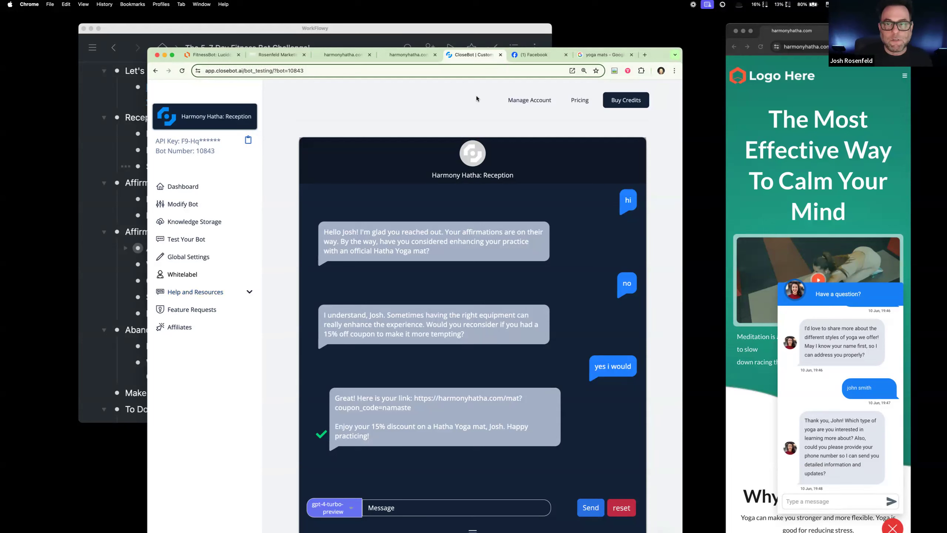
Step: Leave the Process Message workflow, reposition the browser window, and open the Harmony Hatha contact list
{"action": "left_click", "coordinate": [278, 58]}
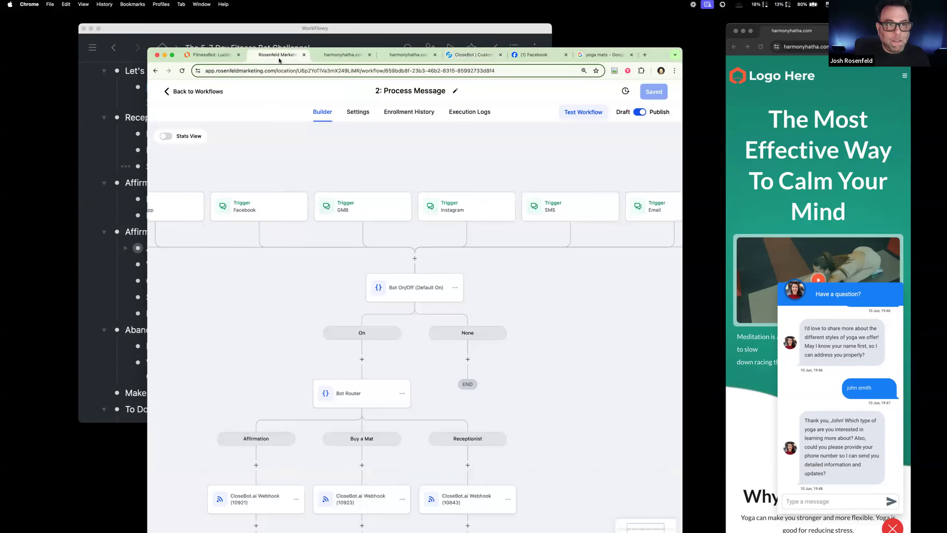
{"action": "left_click", "coordinate": [205, 89]}
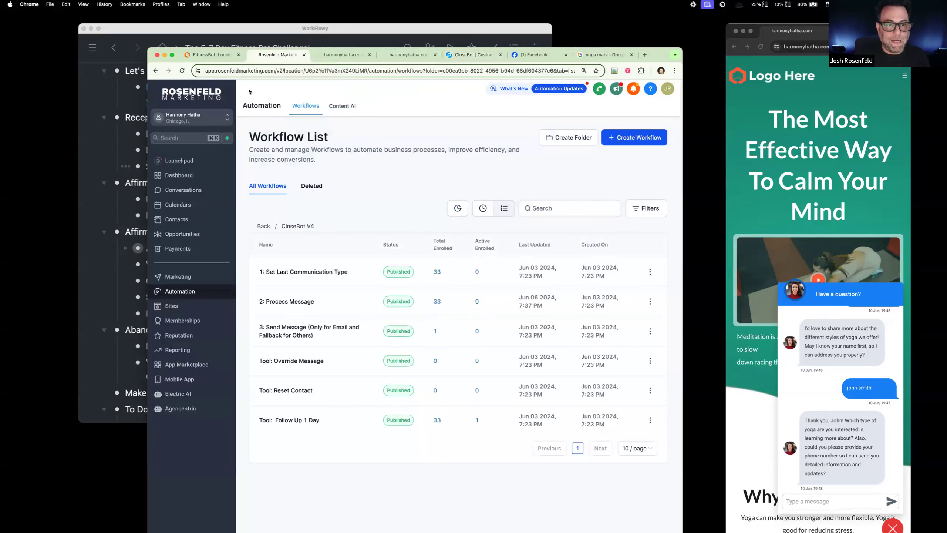
{"action": "left_click_drag", "start_coordinate": [659, 55], "coordinate": [730, 52]}
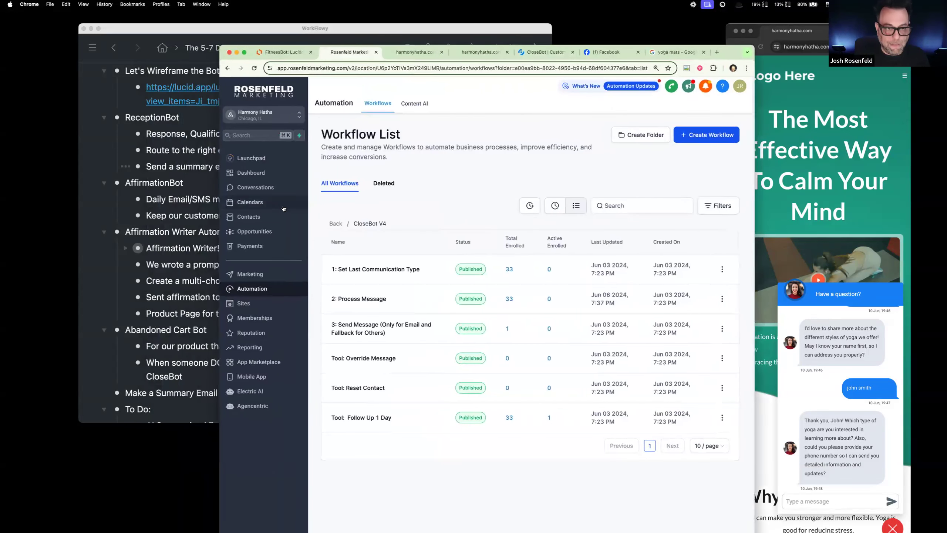
{"action": "left_click", "coordinate": [249, 217]}
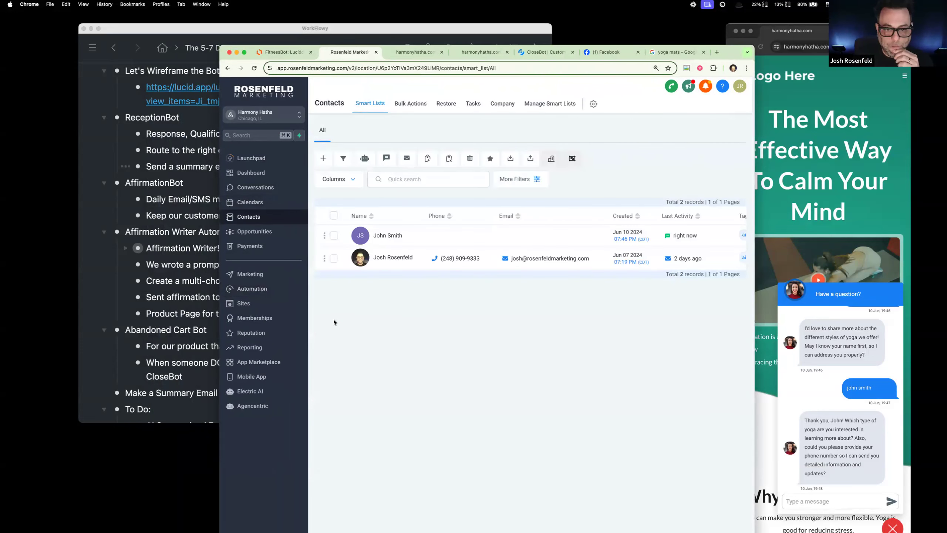
Step: Review the older contact's conversation history and open the record of the new live chat contact
{"action": "left_click", "coordinate": [392, 257]}
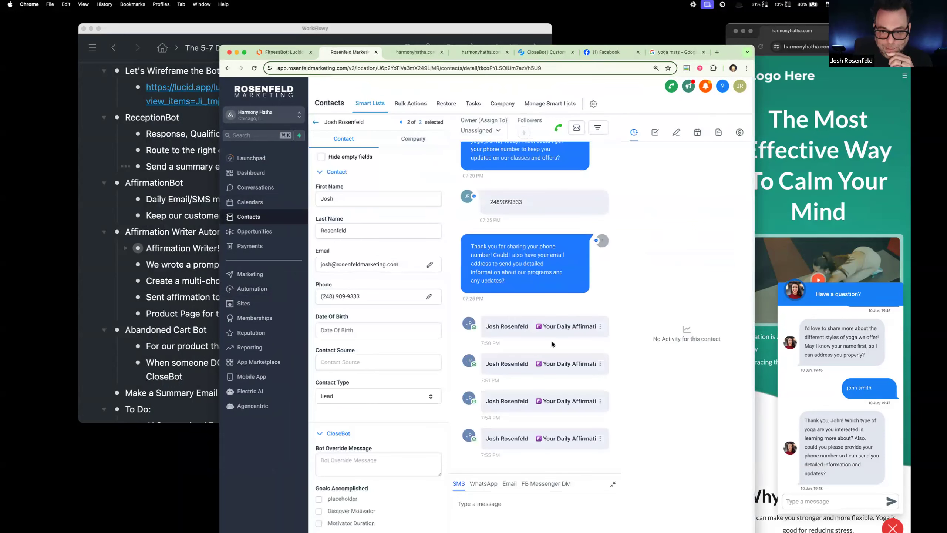
{"action": "scroll", "coordinate": [552, 343], "scroll_direction": "up", "scroll_amount": 4}
{"action": "scroll", "coordinate": [551, 343], "scroll_direction": "down", "scroll_amount": 4}
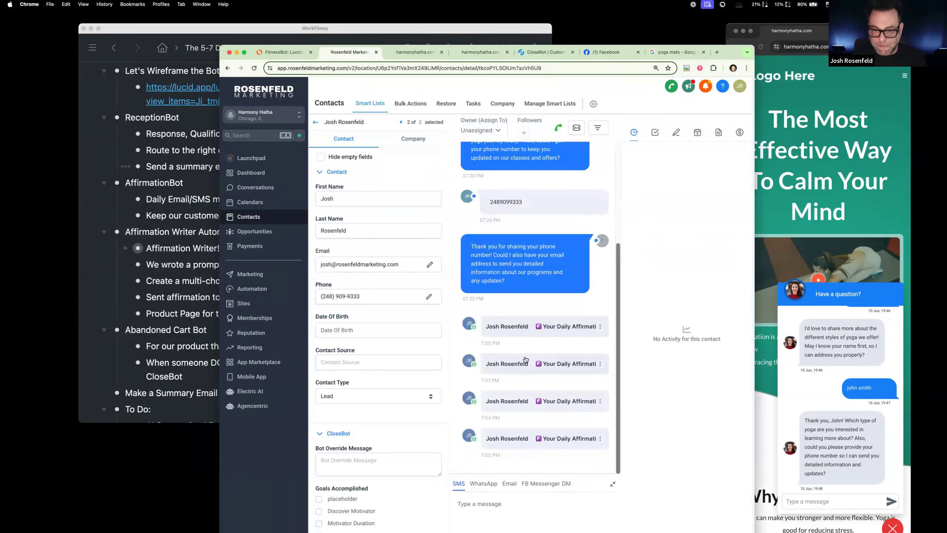
{"action": "left_click", "coordinate": [316, 122]}
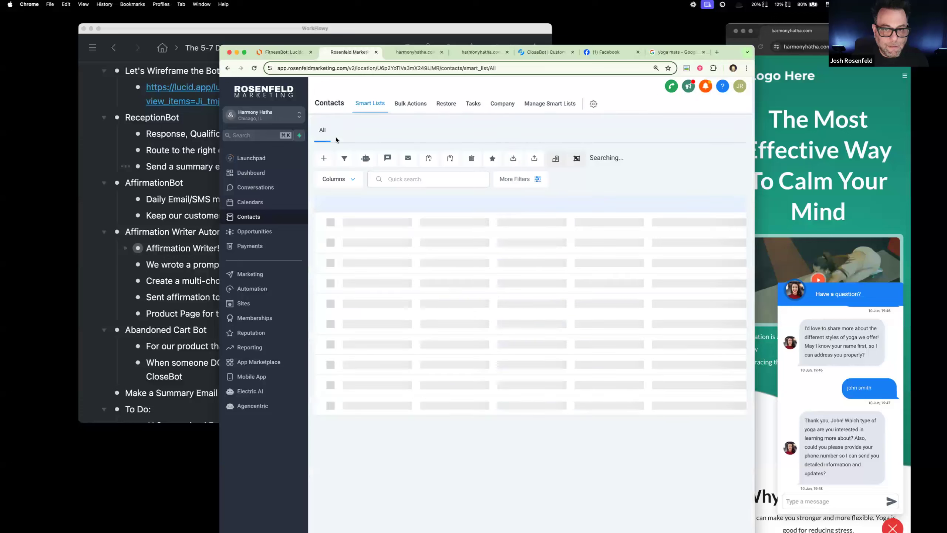
{"action": "left_click", "coordinate": [384, 237]}
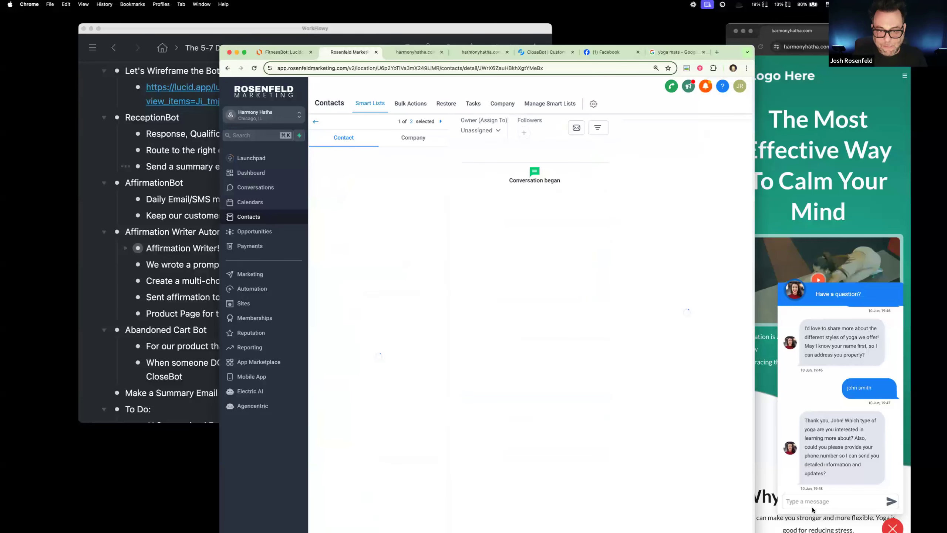
Step: Reply in the live chat widget with the test visitor's phone number
{"action": "left_click", "coordinate": [832, 503]}
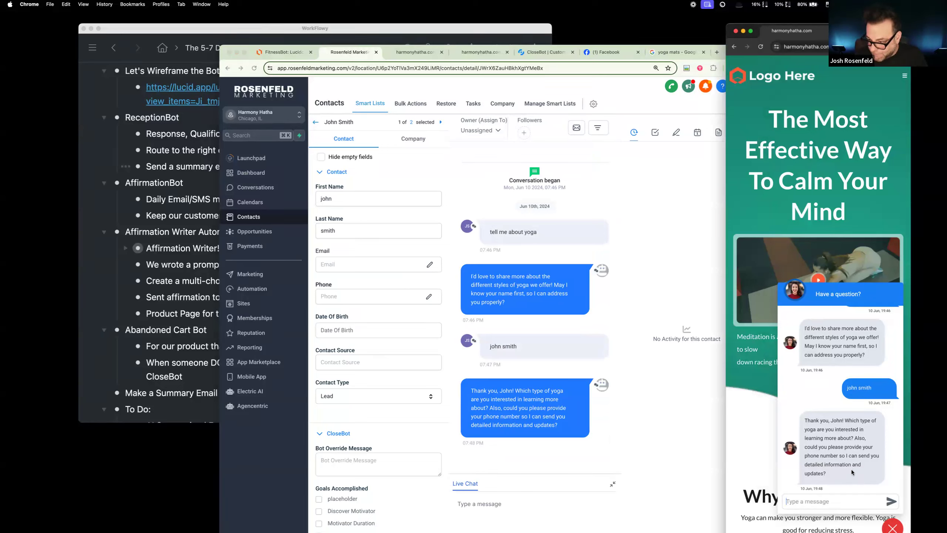
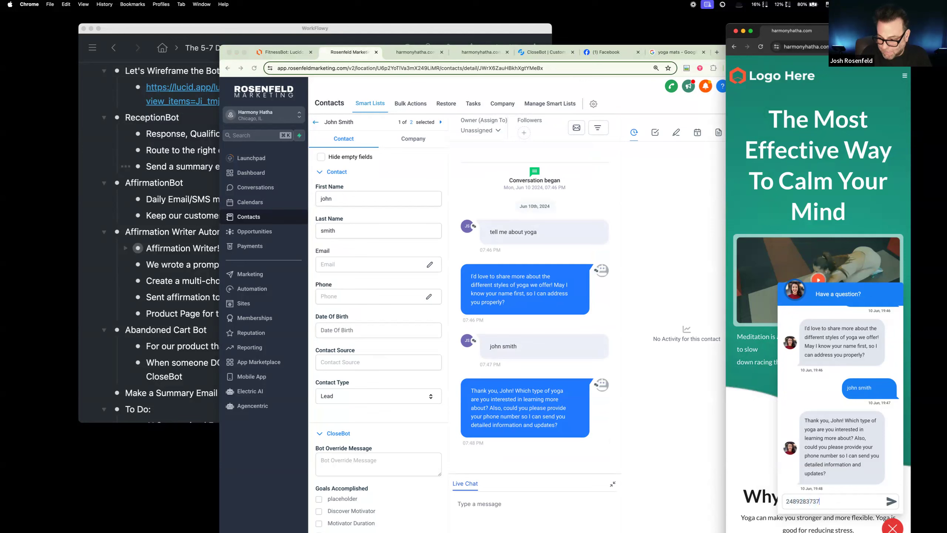
{"action": "key", "text": "Return"}
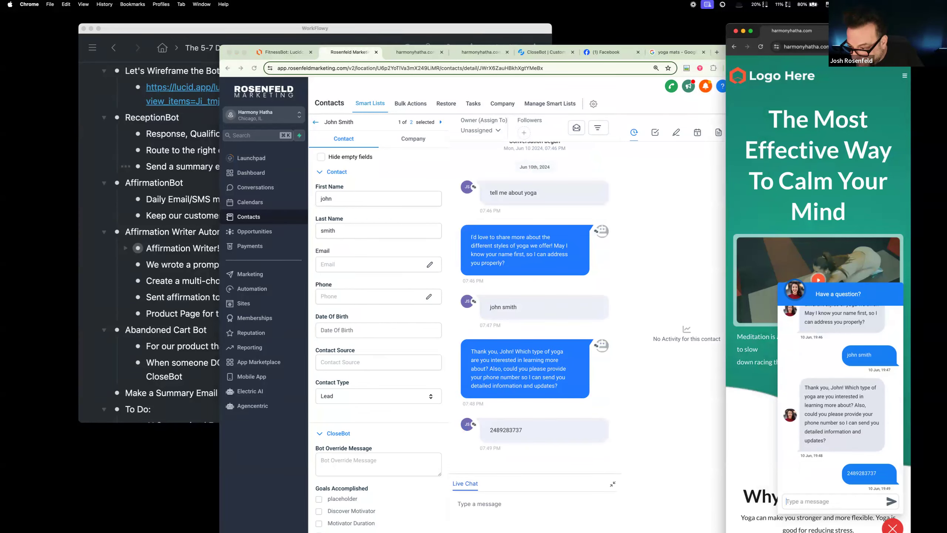
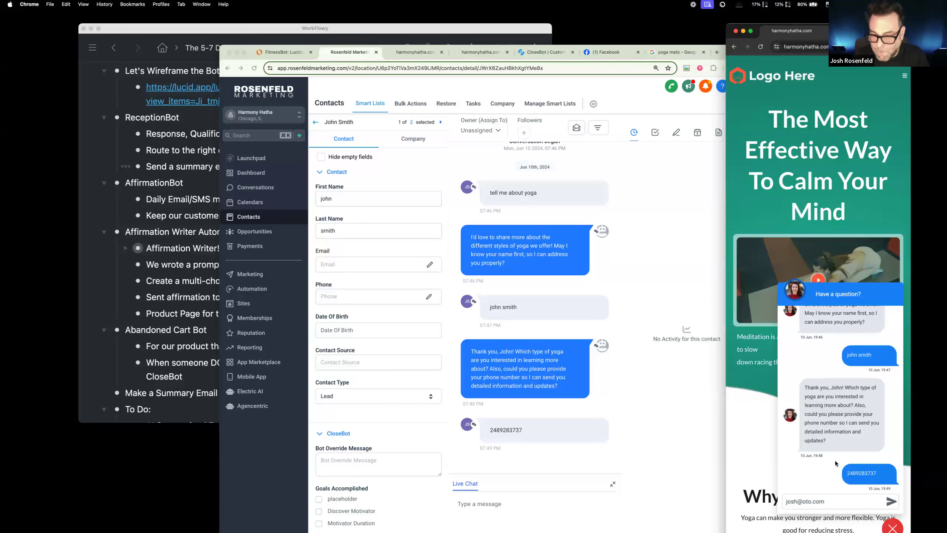
Step: Draft a live chat reply containing a made-up e-mail address for the test visitor, adjusting its domain
{"action": "left_click", "coordinate": [810, 501]}
{"action": "type", "text": "rerwe"}
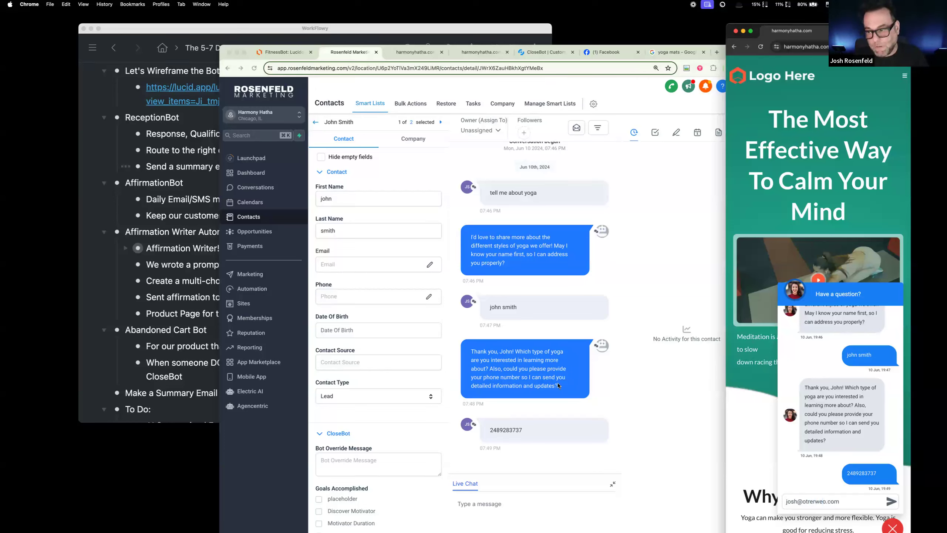
Step: Expand Additional Info in the live chat contact's record and check the Last Communication Type and Message History
{"action": "scroll", "coordinate": [406, 254], "scroll_direction": "down", "scroll_amount": 15}
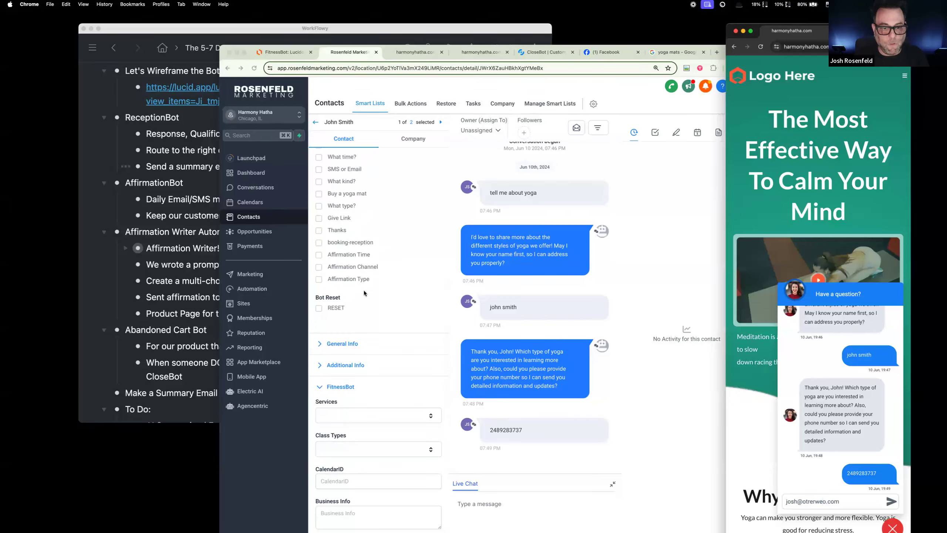
{"action": "left_click", "coordinate": [320, 366]}
{"action": "left_click", "coordinate": [319, 365]}
{"action": "scroll", "coordinate": [400, 282], "scroll_direction": "down", "scroll_amount": 6}
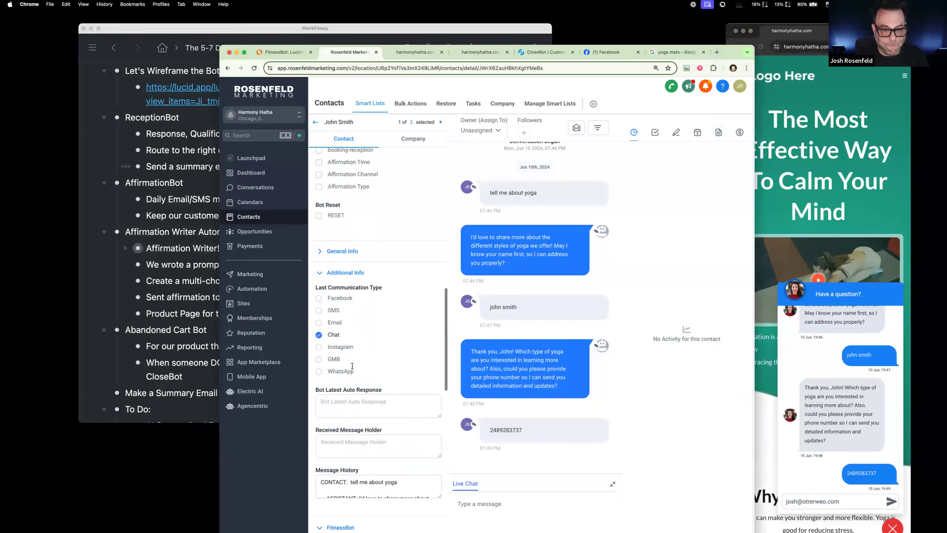
Step: Enlarge the contact's Message History field to show the whole conversation, and send the drafted e-mail address reply in the live chat
{"action": "left_click_drag", "start_coordinate": [440, 273], "coordinate": [439, 424]}
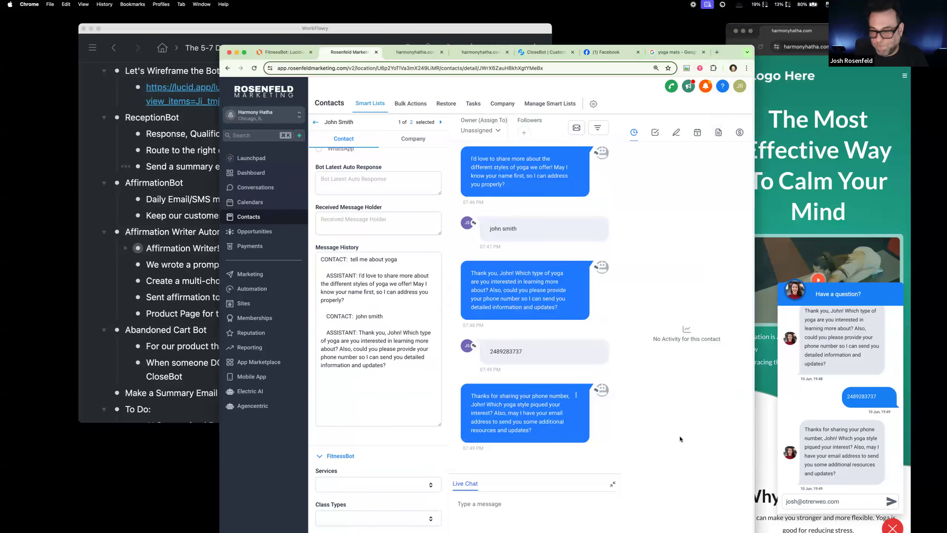
{"action": "left_click", "coordinate": [859, 496]}
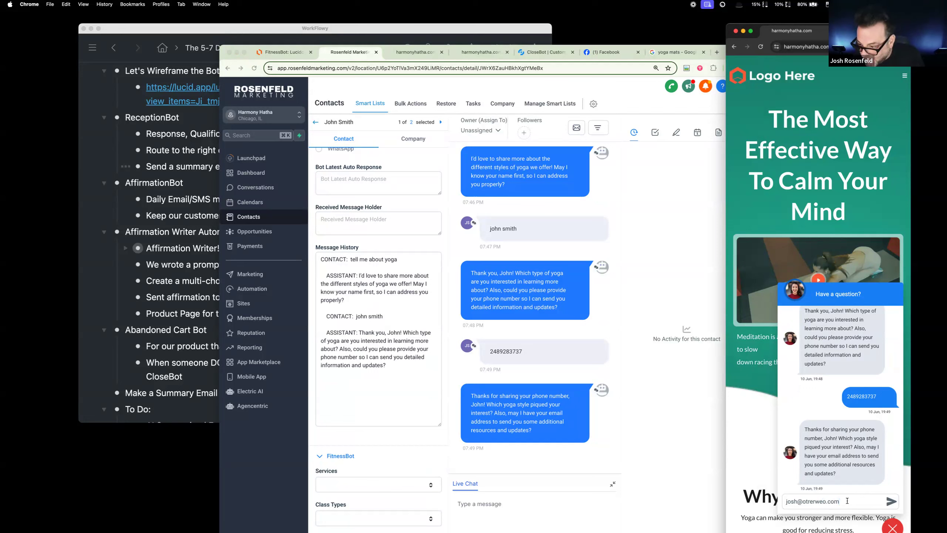
{"action": "key", "text": "Return"}
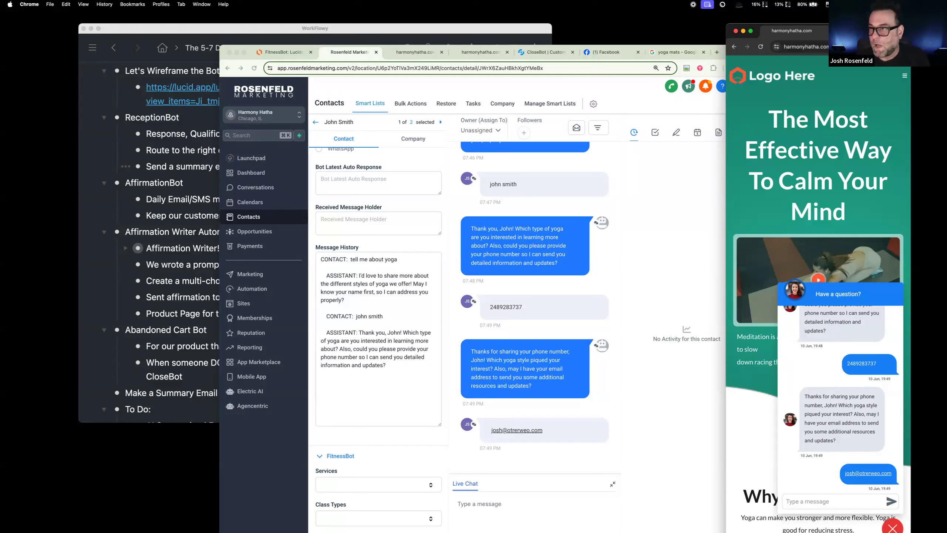
Step: Review the messages in the live chat widget, and switch to CloseBot to check the reception bot's objectives
{"action": "left_click_drag", "start_coordinate": [861, 24], "coordinate": [793, 114]}
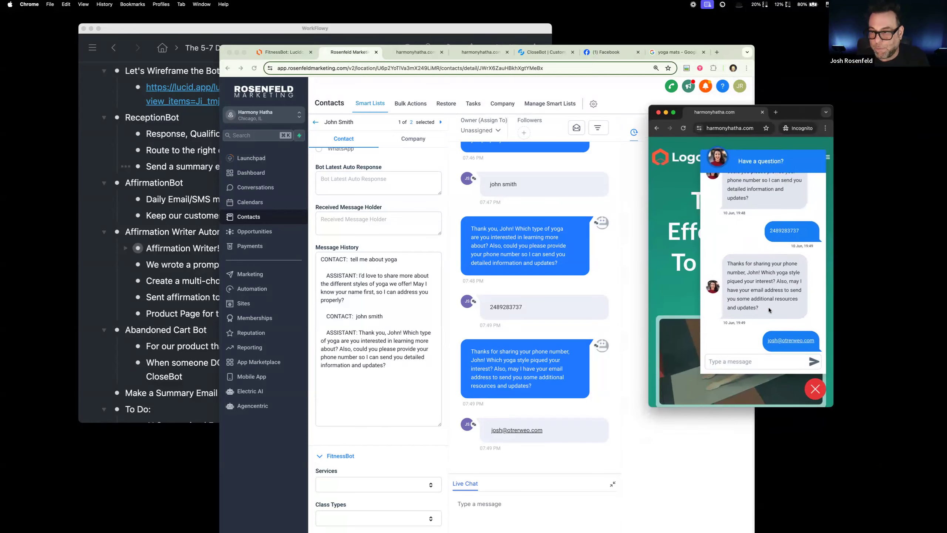
{"action": "scroll", "coordinate": [772, 301], "scroll_direction": "down", "scroll_amount": 1}
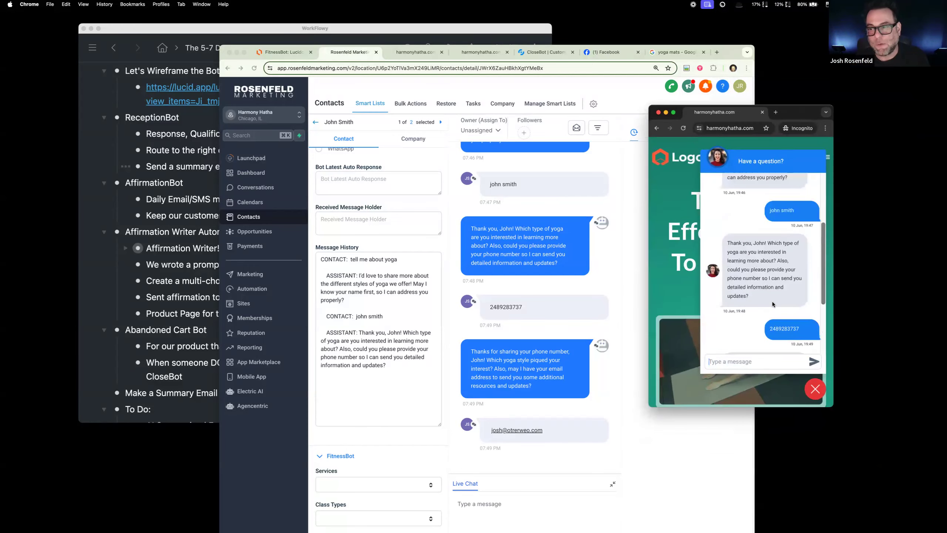
{"action": "scroll", "coordinate": [772, 301], "scroll_direction": "up", "scroll_amount": 1}
{"action": "scroll", "coordinate": [772, 302], "scroll_direction": "down", "scroll_amount": 1}
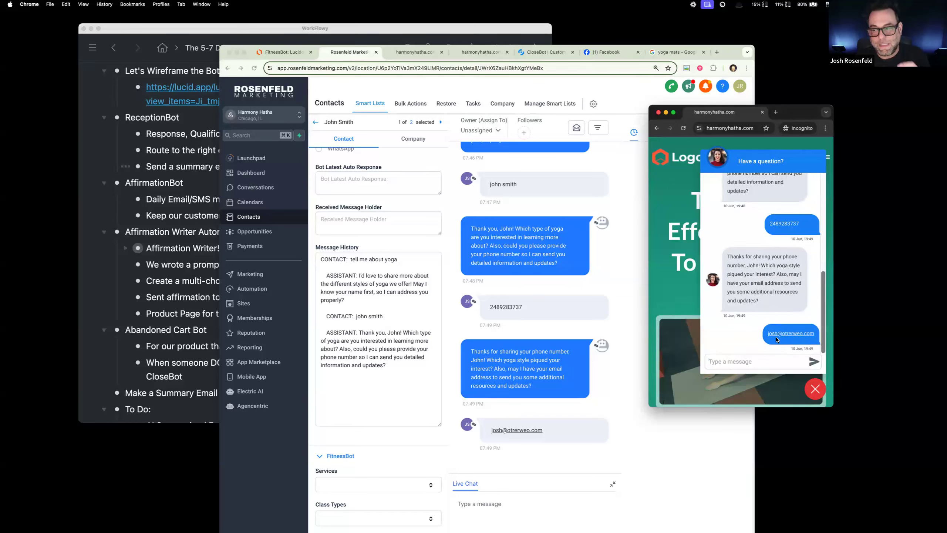
{"action": "left_click", "coordinate": [544, 51]}
{"action": "left_click", "coordinate": [246, 202]}
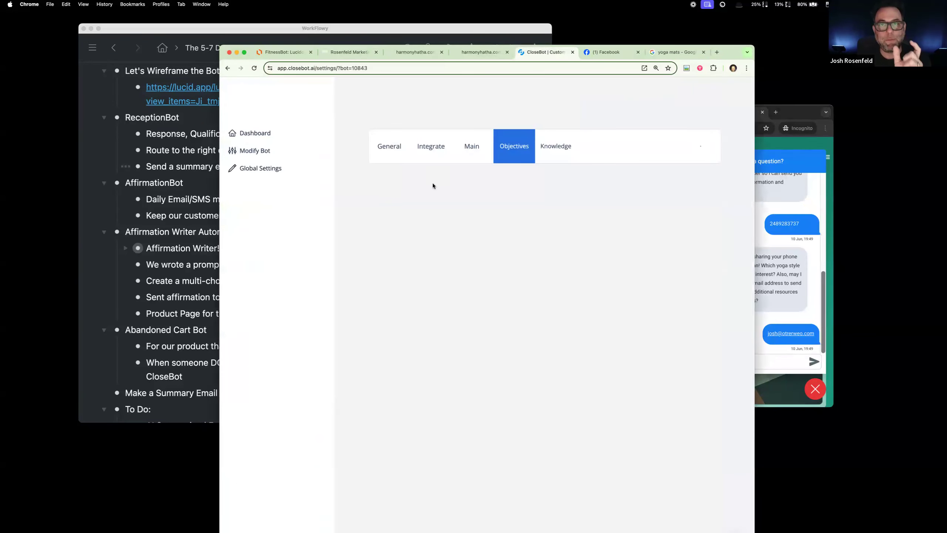
Step: Answer the bot's yoga type question in the live chat widget with "power yoga"
{"action": "left_click", "coordinate": [811, 287]}
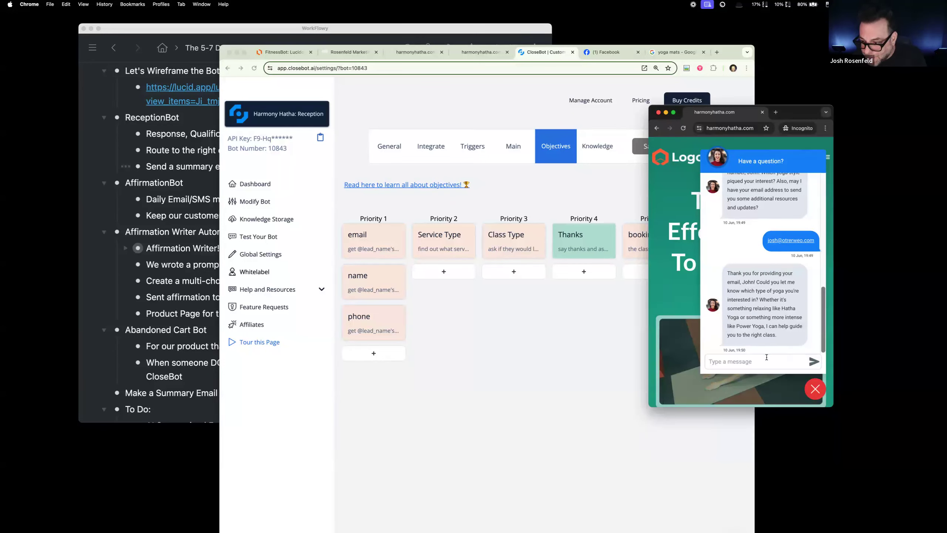
{"action": "type", "text": "power yoga"}
{"action": "key", "text": "Return"}
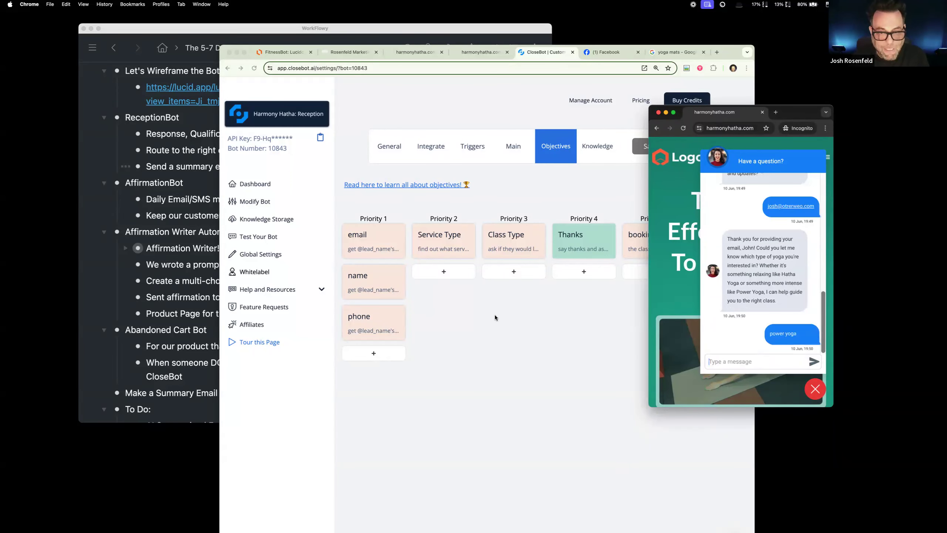
Step: Switch back to Rosenfeld Marketing and create a new blank automation workflow for Harmony Hatha
{"action": "left_click", "coordinate": [349, 52]}
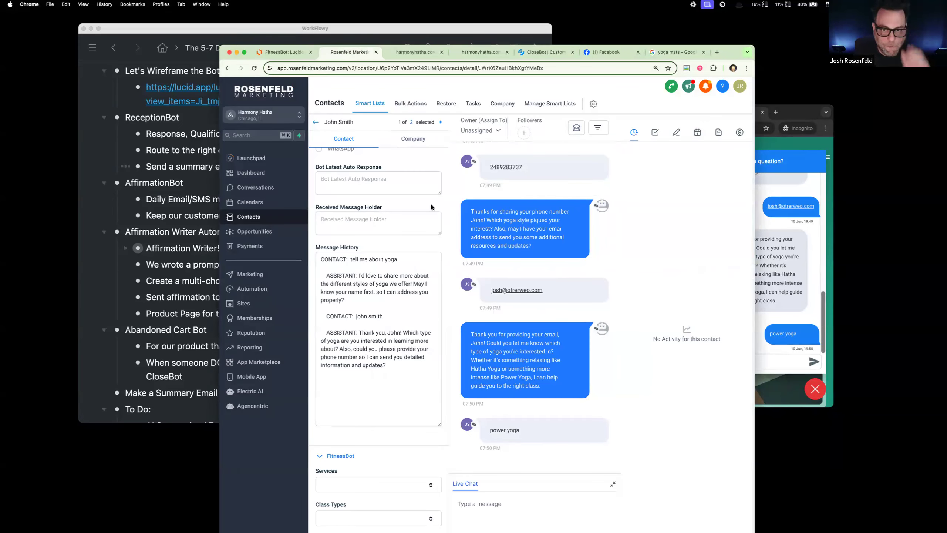
{"action": "left_click", "coordinate": [253, 289]}
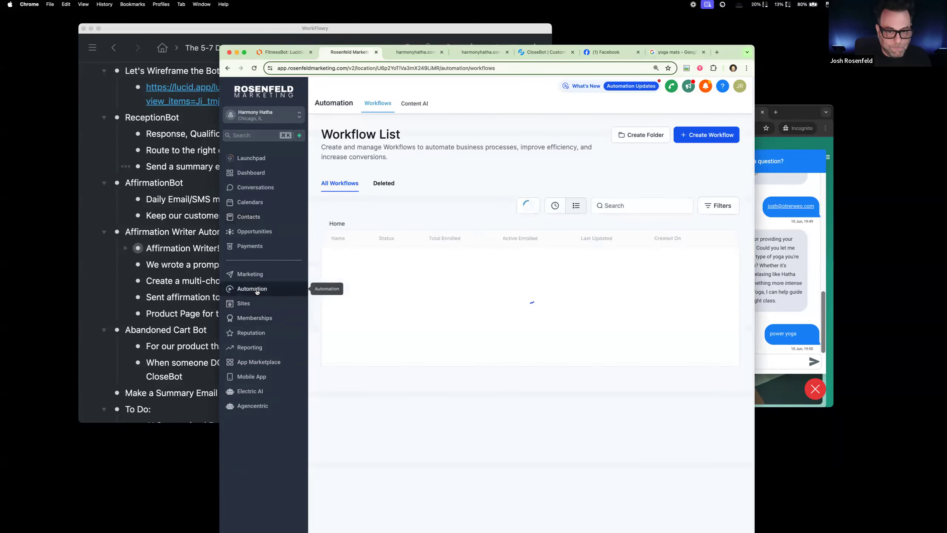
{"action": "left_click", "coordinate": [705, 137]}
{"action": "left_click", "coordinate": [700, 167]}
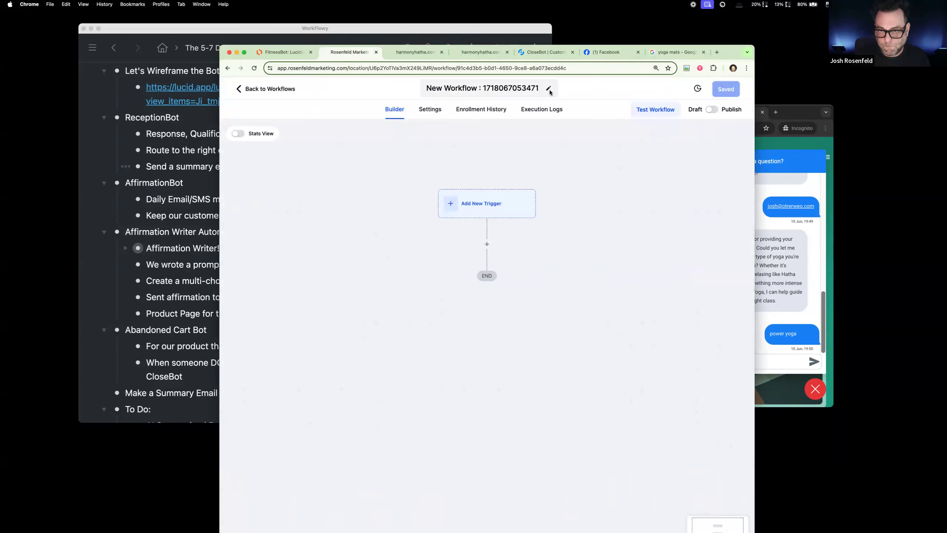
Step: Rename the new workflow as "Tool: Receptionist Summarizer" and save it
{"action": "left_click", "coordinate": [549, 88]}
{"action": "type", "text": "Tool: M"}
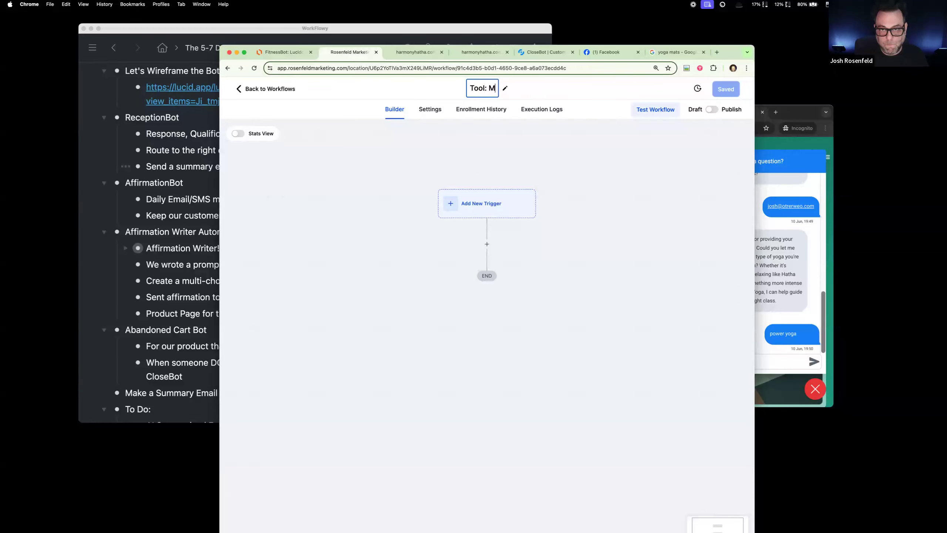
{"action": "key", "text": "BackSpace"}
{"action": "type", "text": "Rece"}
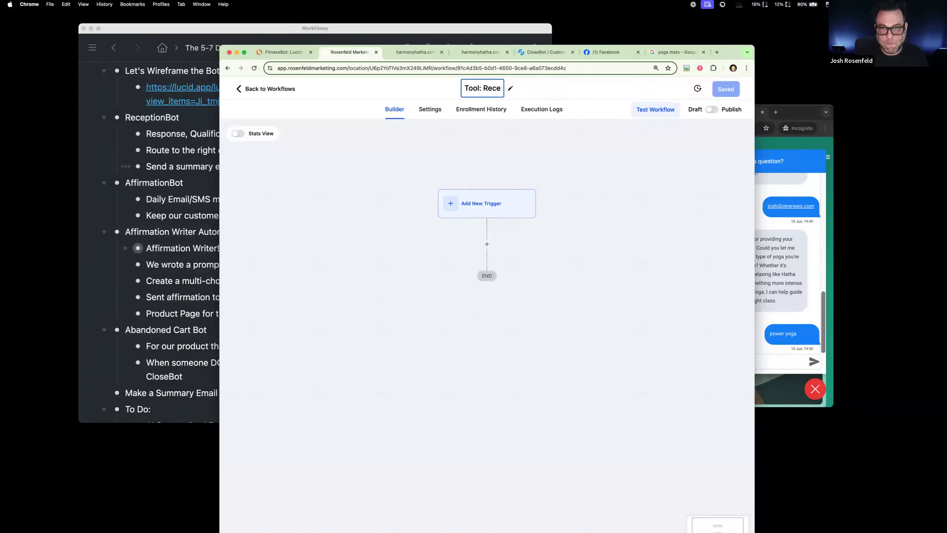
{"action": "type", "text": "ptionist "}
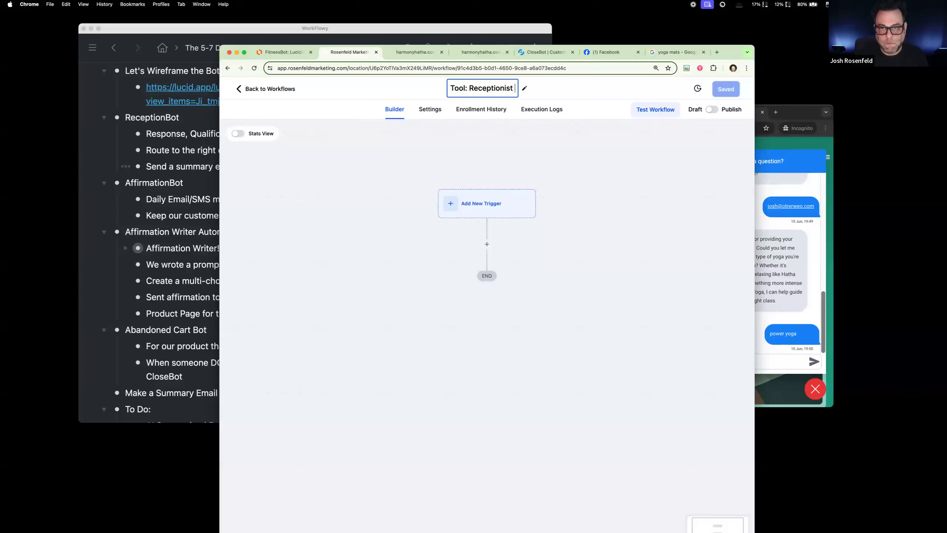
{"action": "type", "text": "Summarize"}
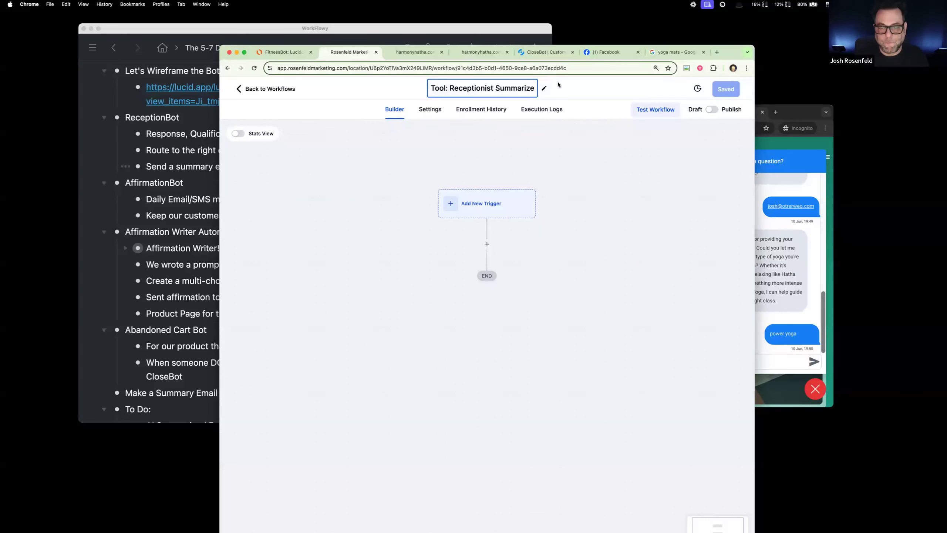
{"action": "type", "text": "r"}
{"action": "key", "text": "Return"}
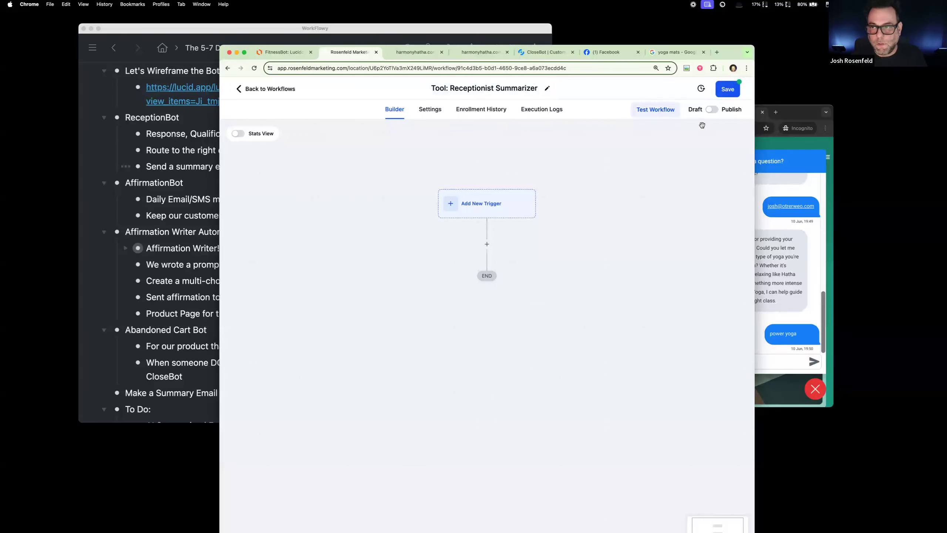
{"action": "left_click", "coordinate": [727, 89]}
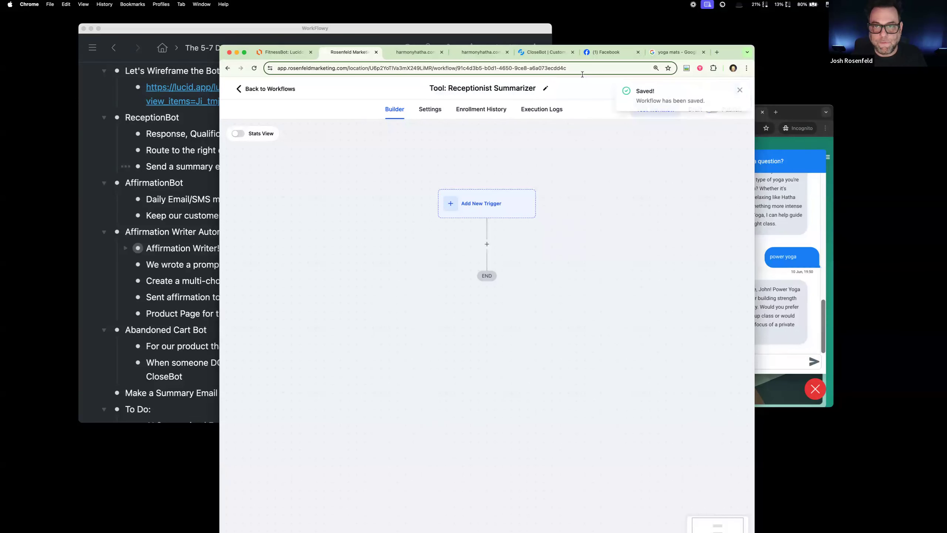
Step: Check the Priority 5 booking-reception objective's settings in CloseBot and return to the workflow builder
{"action": "left_click", "coordinate": [548, 52]}
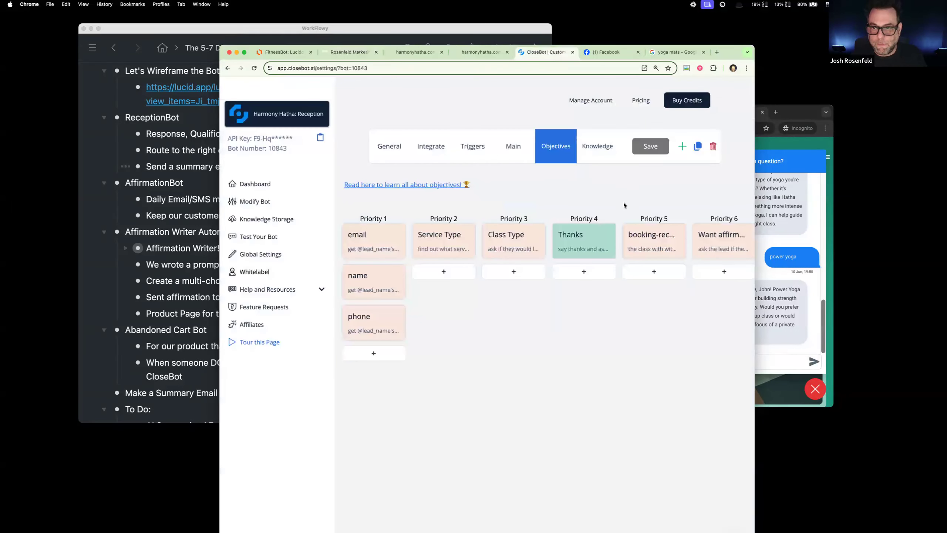
{"action": "left_click", "coordinate": [641, 245]}
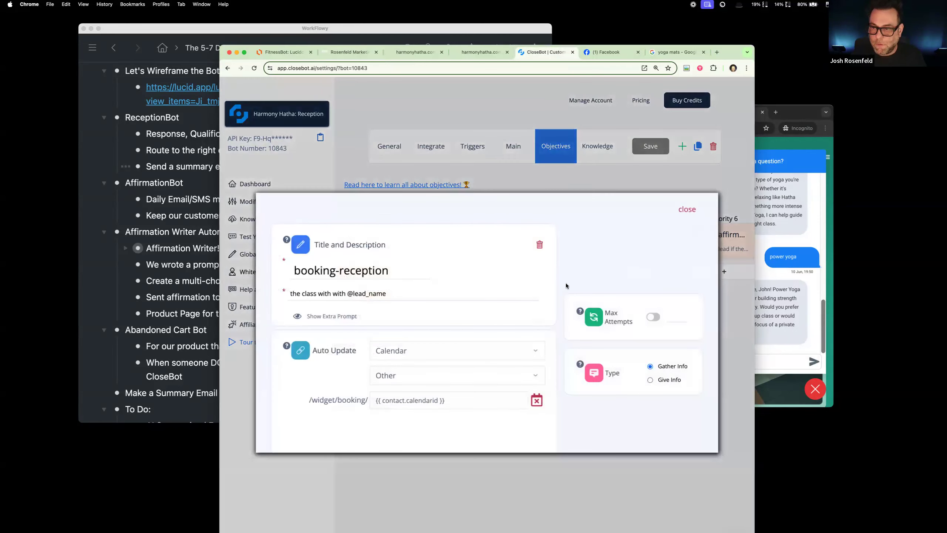
{"action": "left_click", "coordinate": [689, 209]}
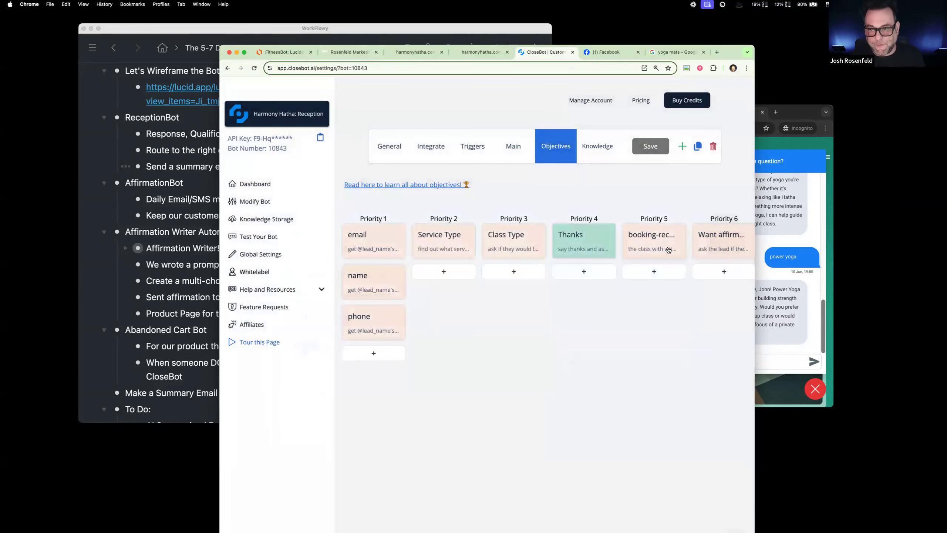
{"action": "left_click", "coordinate": [668, 249]}
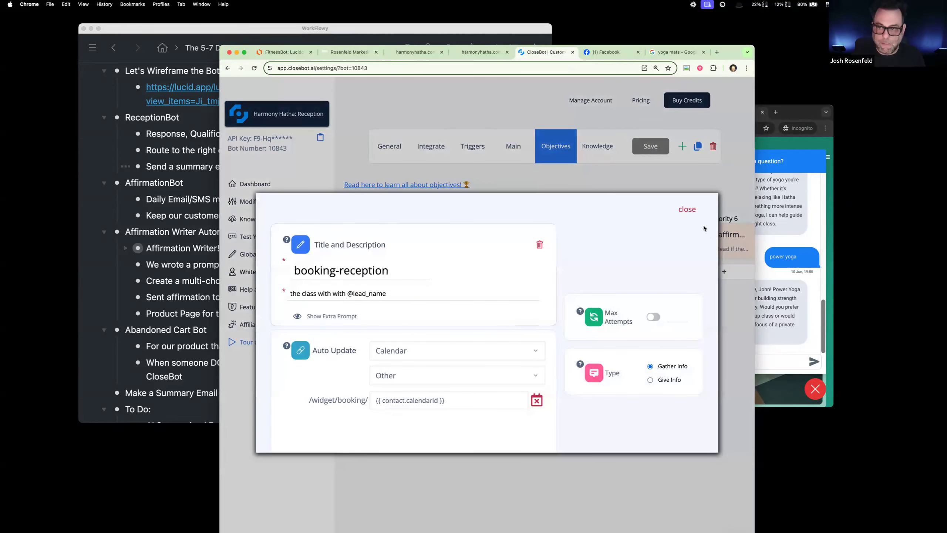
{"action": "left_click", "coordinate": [686, 210]}
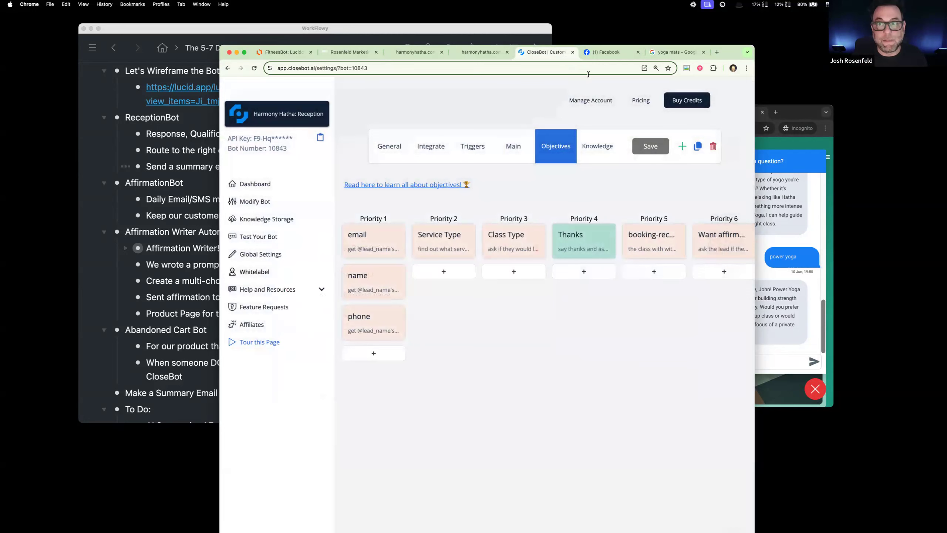
{"action": "left_click", "coordinate": [348, 53]}
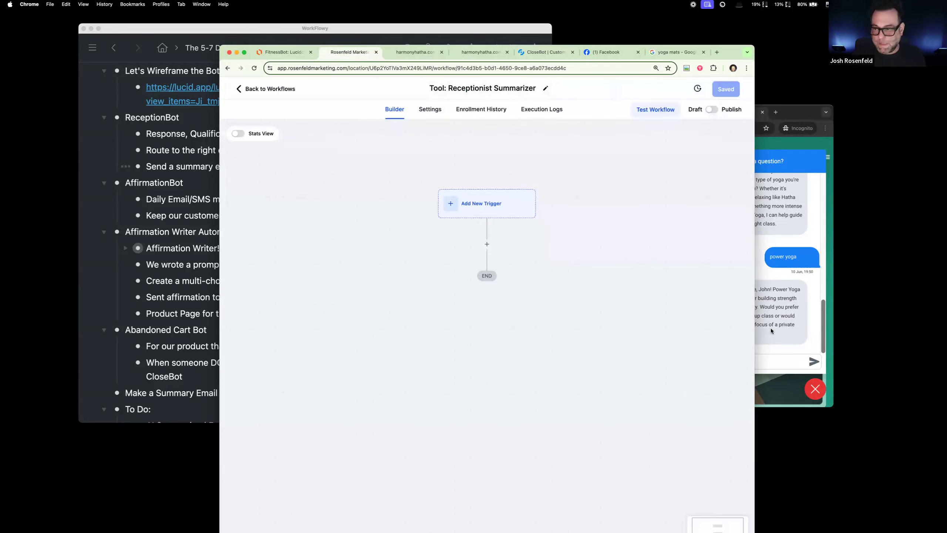
Step: Answer the bot's class type question in the live chat with "group class please", and move the chat window clear of the workflow builder
{"action": "left_click", "coordinate": [771, 328]}
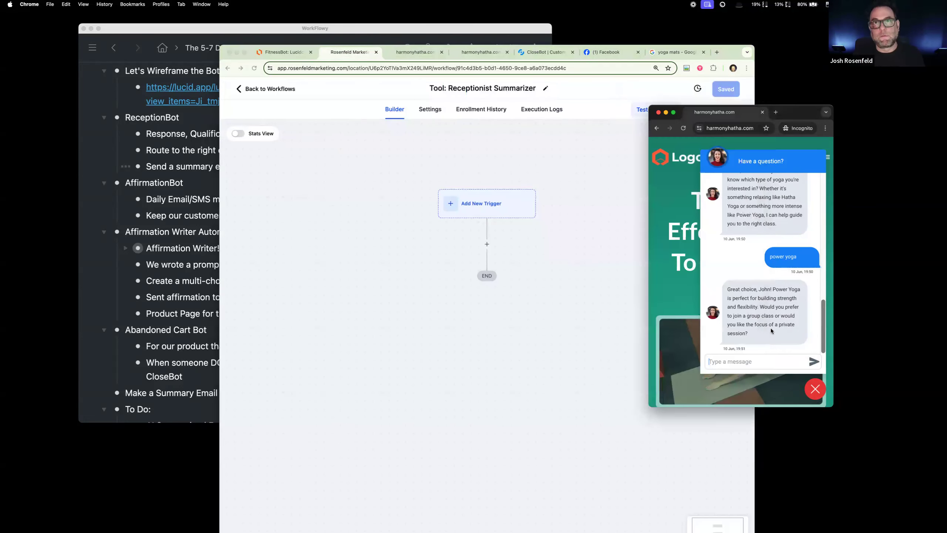
{"action": "left_click", "coordinate": [757, 361]}
{"action": "type", "text": "group class please"}
{"action": "key", "text": "Return"}
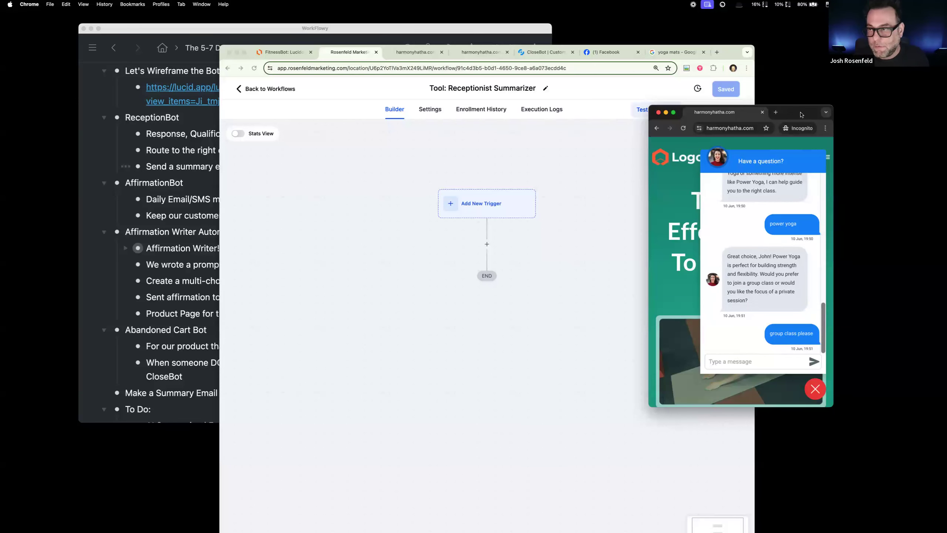
{"action": "left_click_drag", "start_coordinate": [800, 112], "coordinate": [915, 100]}
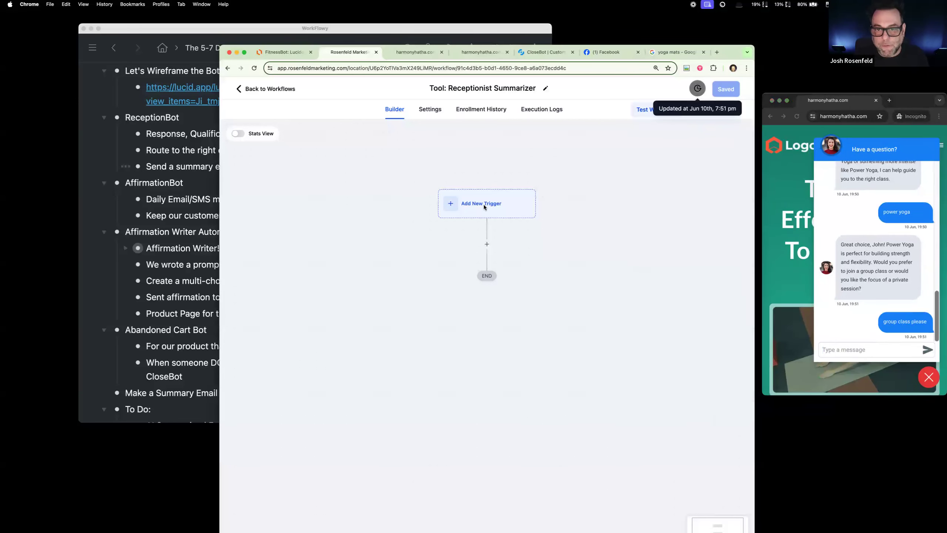
Step: Add a Contact Changed trigger to the Receptionist Summarizer workflow
{"action": "left_click", "coordinate": [484, 203]}
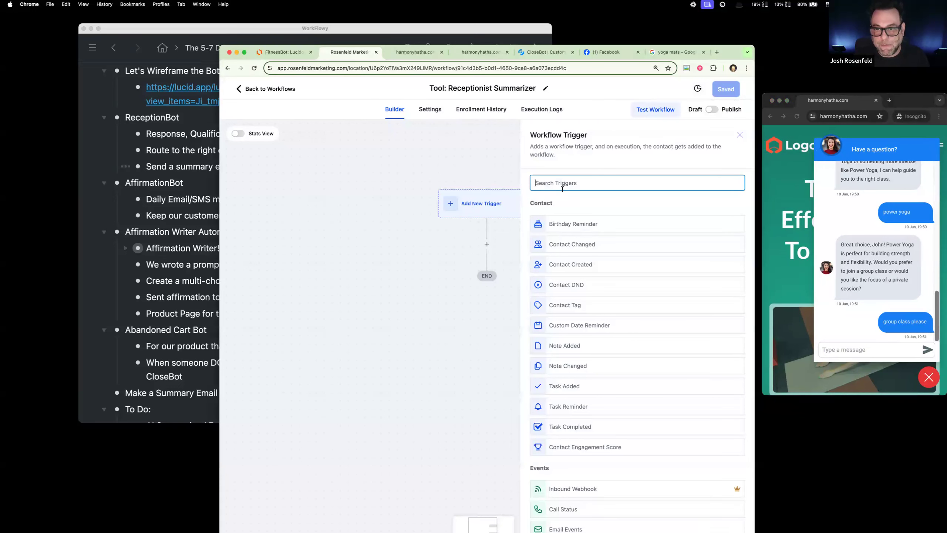
{"action": "type", "text": "on"}
{"action": "left_click", "coordinate": [565, 219]}
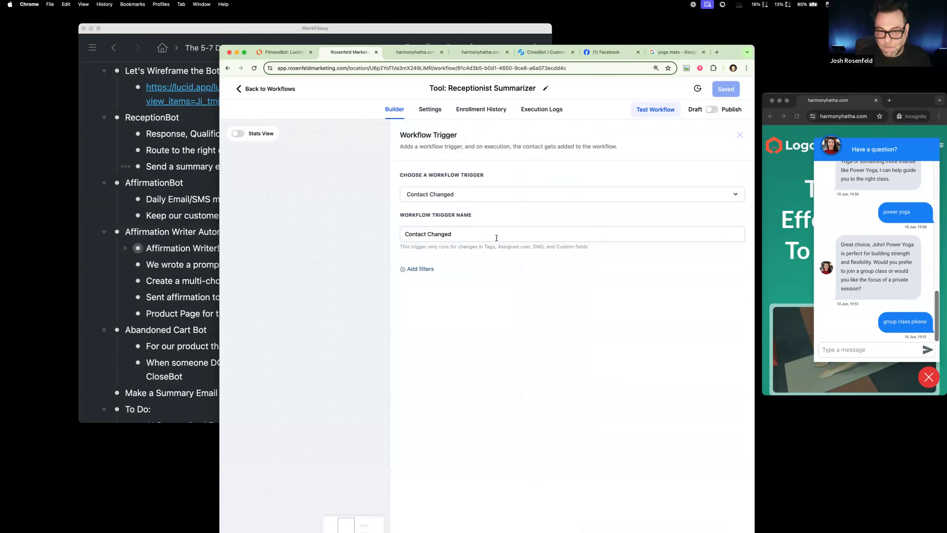
Step: Name the workflow trigger "Booking-Reception Goal Accomplished"
{"action": "left_click_drag", "start_coordinate": [485, 234], "coordinate": [361, 228]}
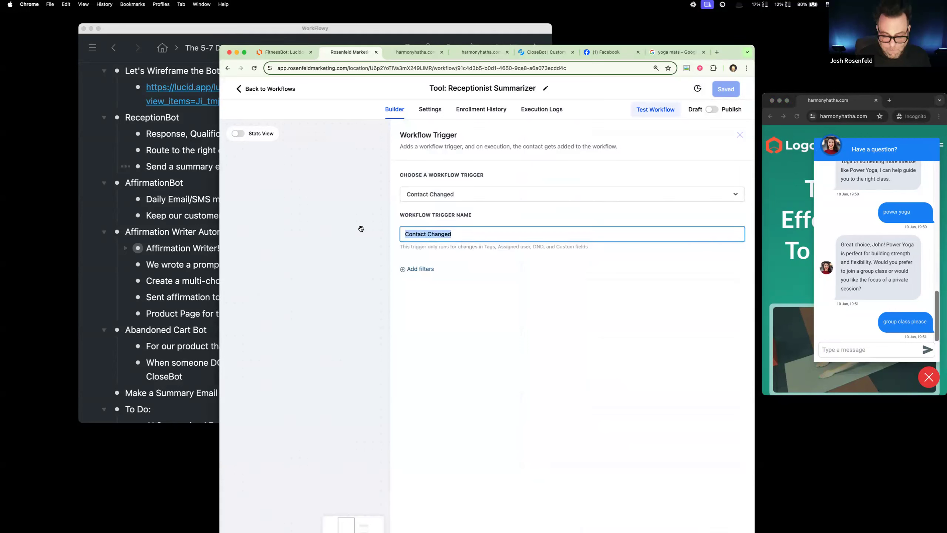
{"action": "type", "text": "On"}
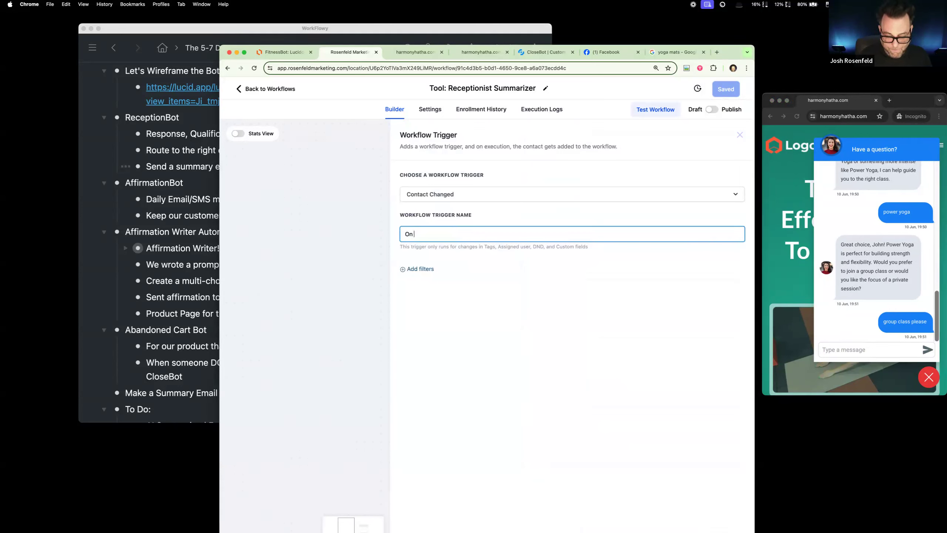
{"action": "key", "text": "BackSpace"}
{"action": "key", "text": "BackSpace"}
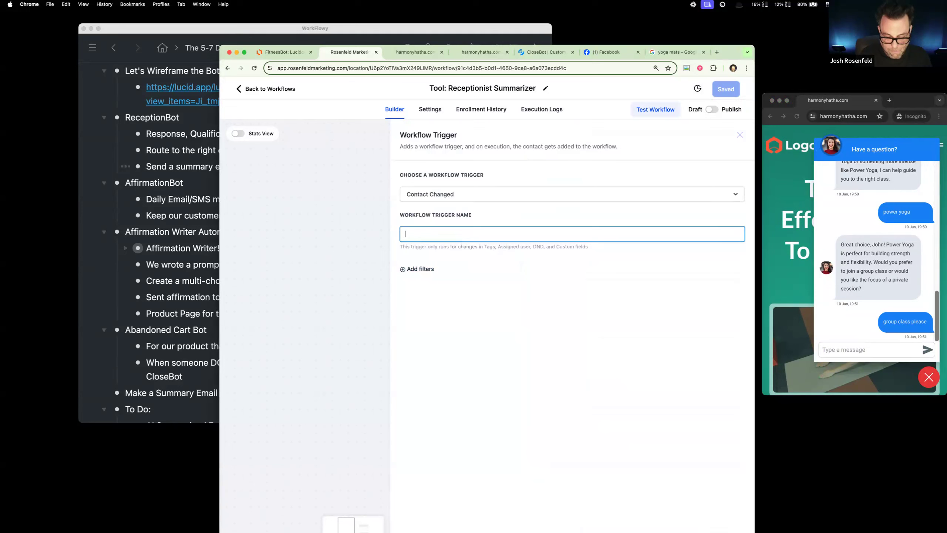
{"action": "type", "text": "Bookin"}
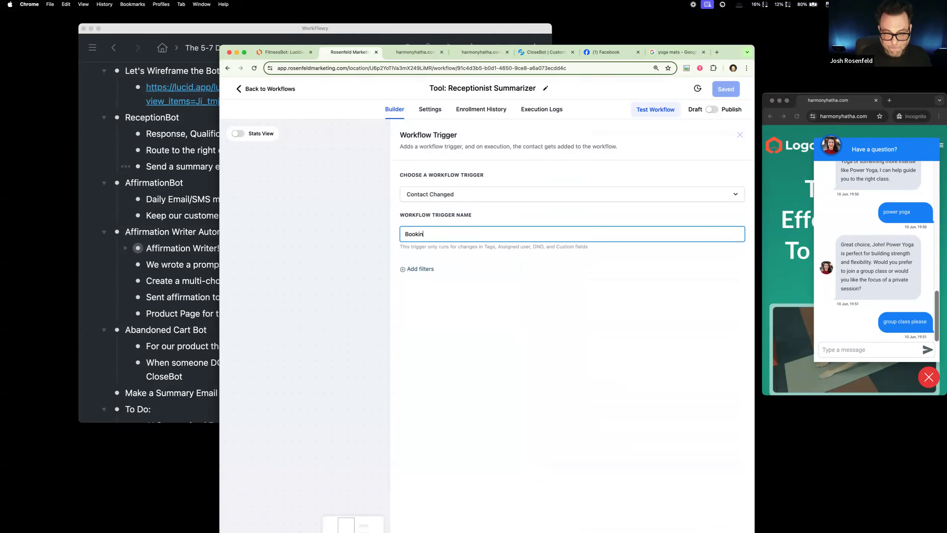
{"action": "type", "text": "g-Reception Goal Accomplise"}
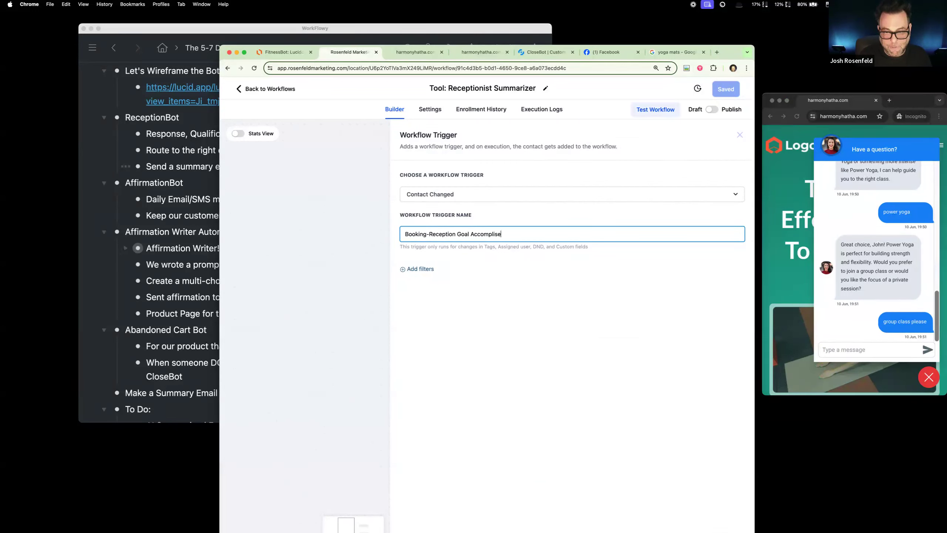
Step: Add a filter to the workflow trigger for the Goals Accomplished field with the Added condition
{"action": "left_click", "coordinate": [429, 270]}
{"action": "left_click", "coordinate": [433, 279]}
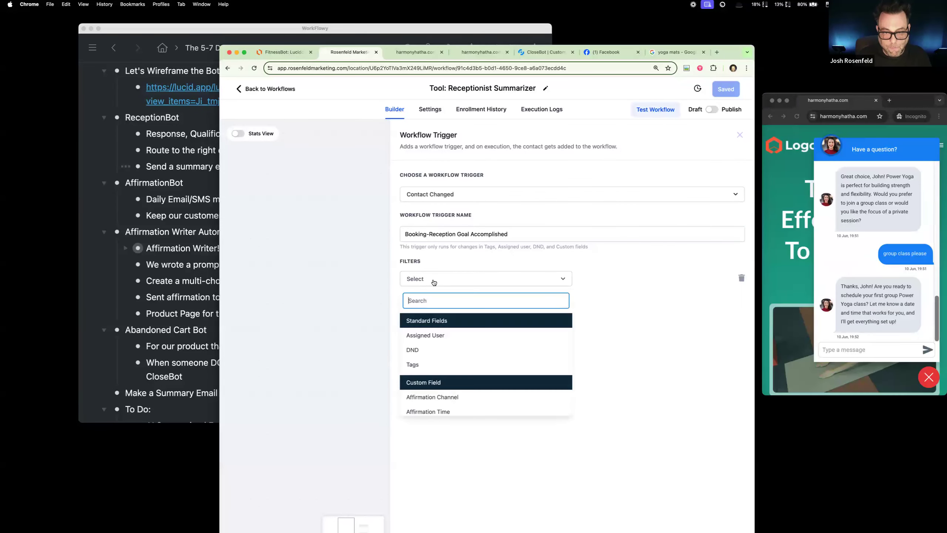
{"action": "type", "text": "go"}
{"action": "left_click", "coordinate": [423, 335]}
{"action": "left_click", "coordinate": [598, 279]}
{"action": "left_click", "coordinate": [594, 298]}
Step: Set the Goals Accomplished filter's value to booking-reception and save the trigger
{"action": "left_click", "coordinate": [668, 279]}
{"action": "scroll", "coordinate": [632, 373], "scroll_direction": "down", "scroll_amount": 5}
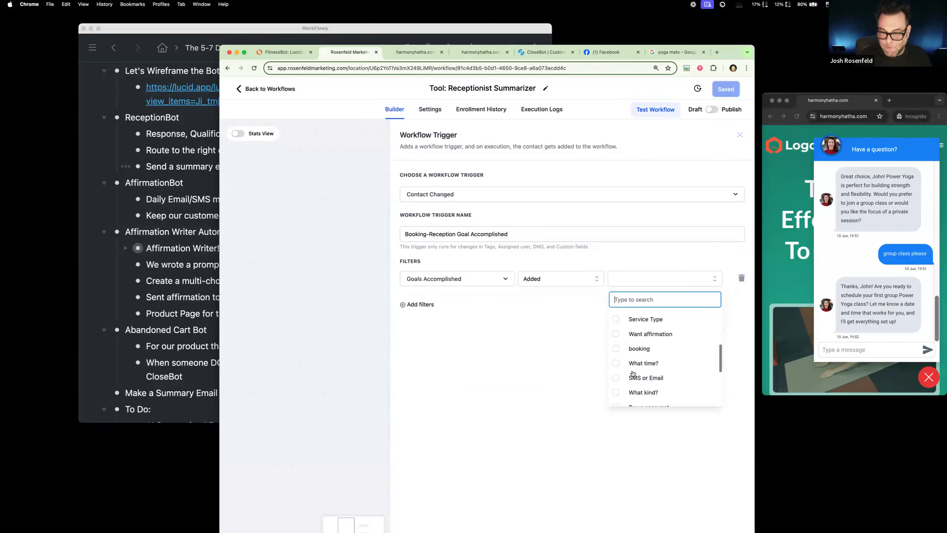
{"action": "left_click", "coordinate": [615, 377]}
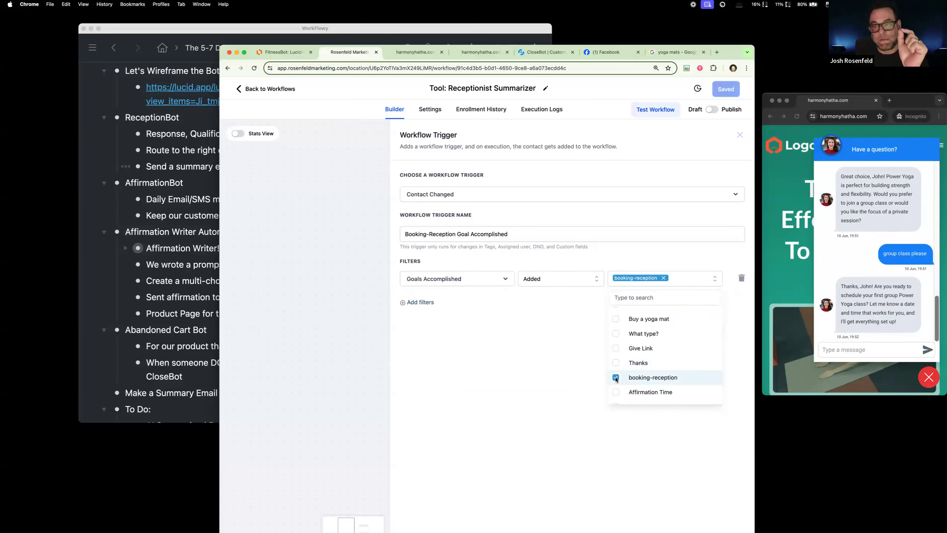
{"action": "scroll", "coordinate": [626, 338], "scroll_direction": "up", "scroll_amount": 4}
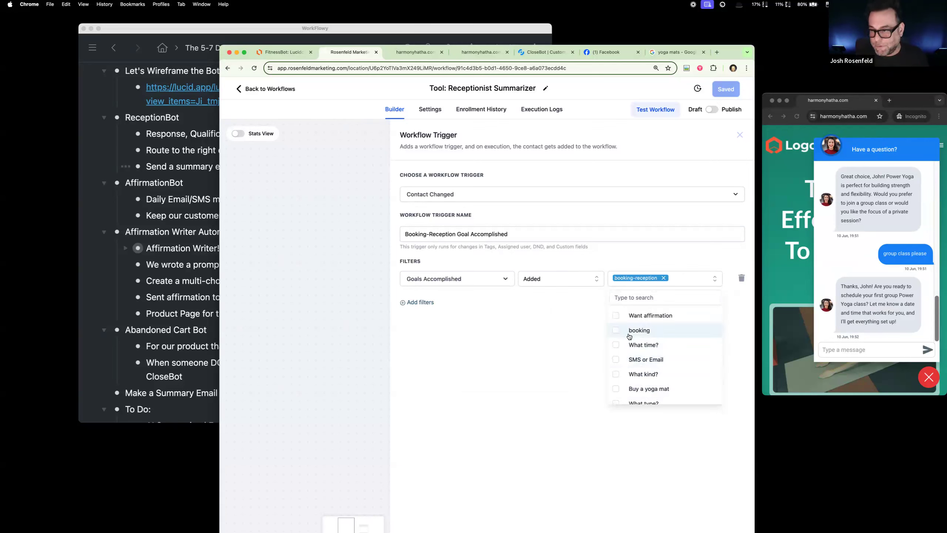
{"action": "left_click", "coordinate": [684, 191]}
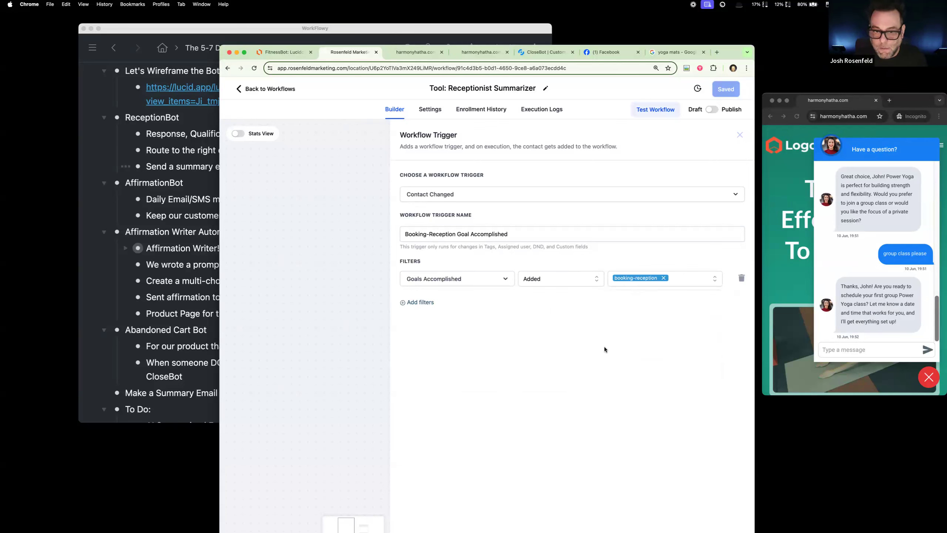
{"action": "left_click_drag", "start_coordinate": [733, 54], "coordinate": [724, 30]}
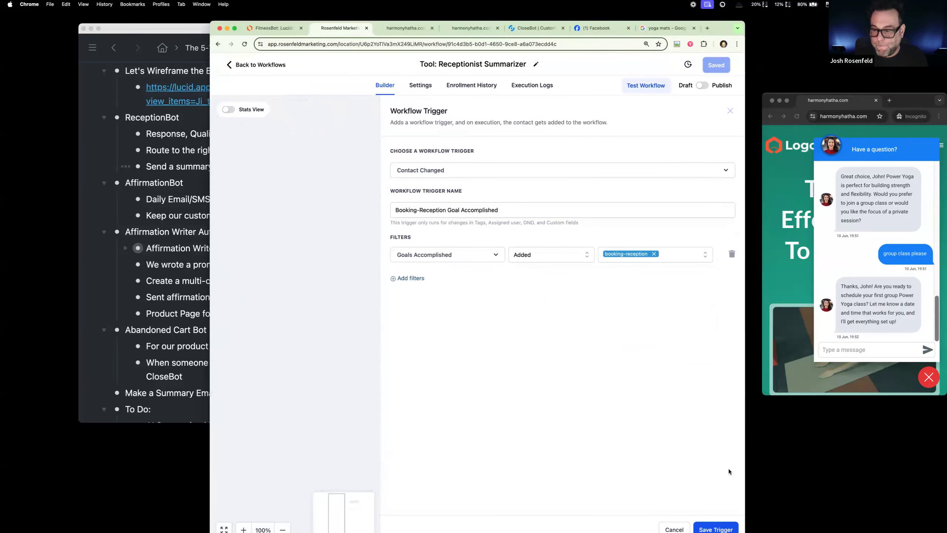
{"action": "left_click", "coordinate": [715, 528]}
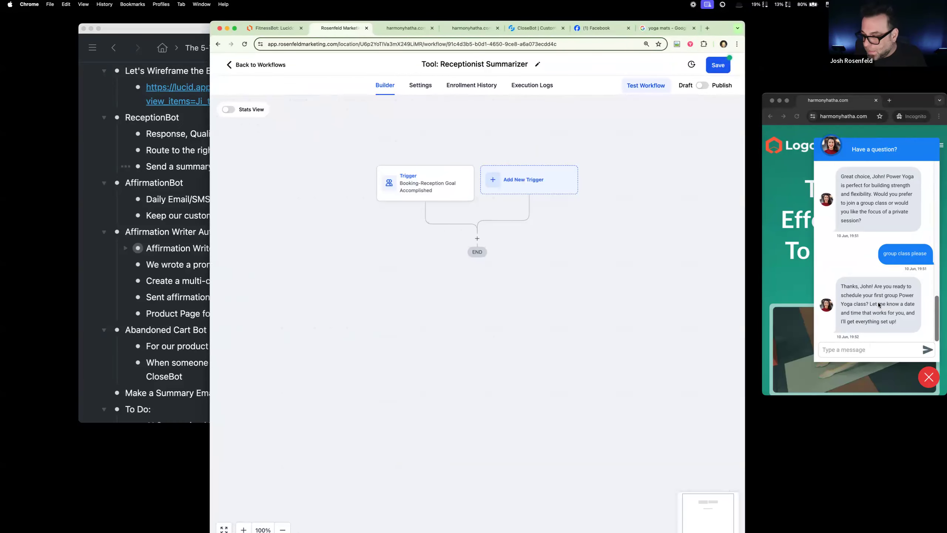
Step: Answer the bot's scheduling question in the live chat with "next week in the morning?"
{"action": "left_click", "coordinate": [871, 351]}
{"action": "type", "text": "n"}
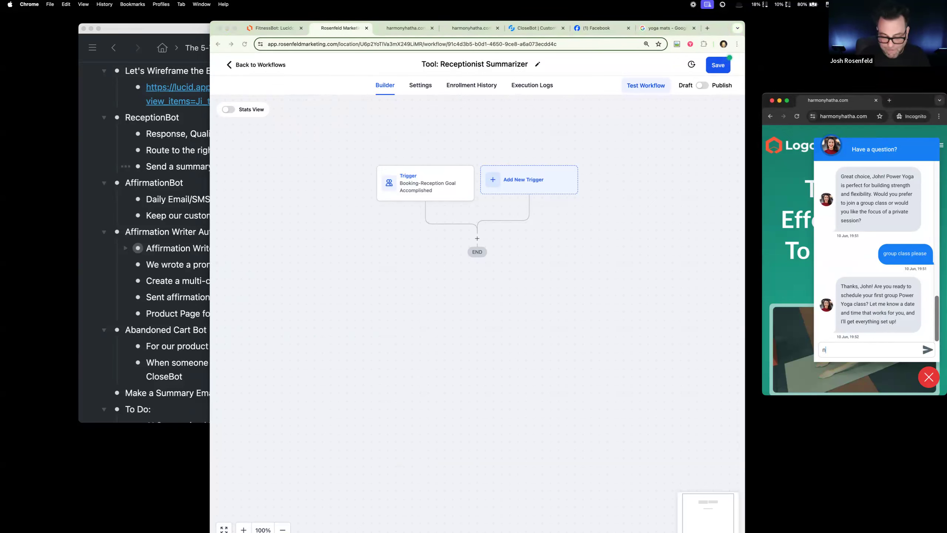
{"action": "type", "text": "ext week in the morning?"}
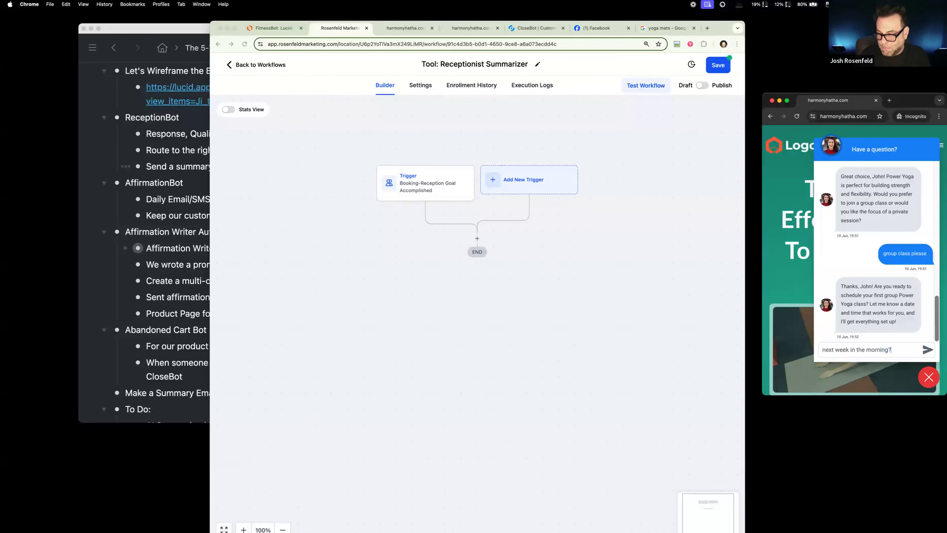
{"action": "key", "text": "Return"}
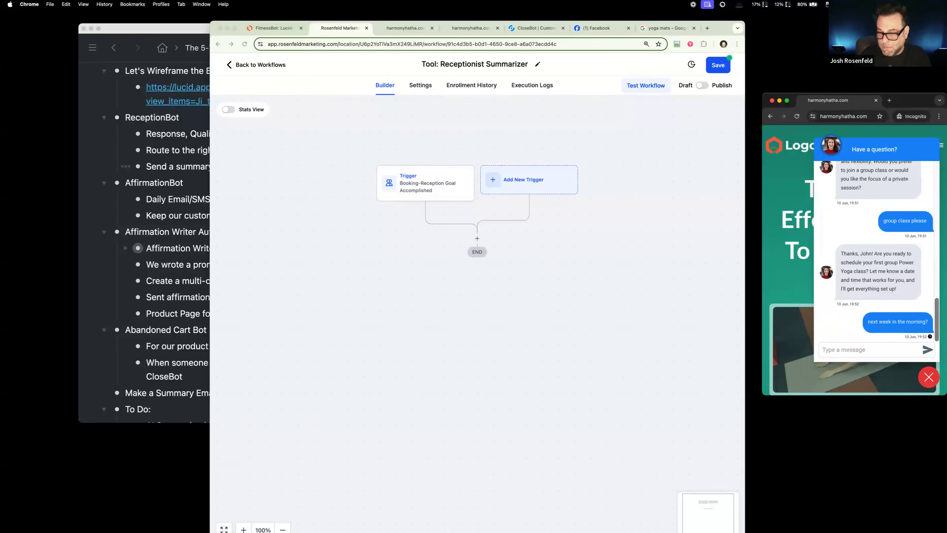
Step: Save the Receptionist Summarizer workflow and add a GPT Powered By OpenAI action below the trigger
{"action": "left_click", "coordinate": [703, 86]}
{"action": "left_click", "coordinate": [719, 65]}
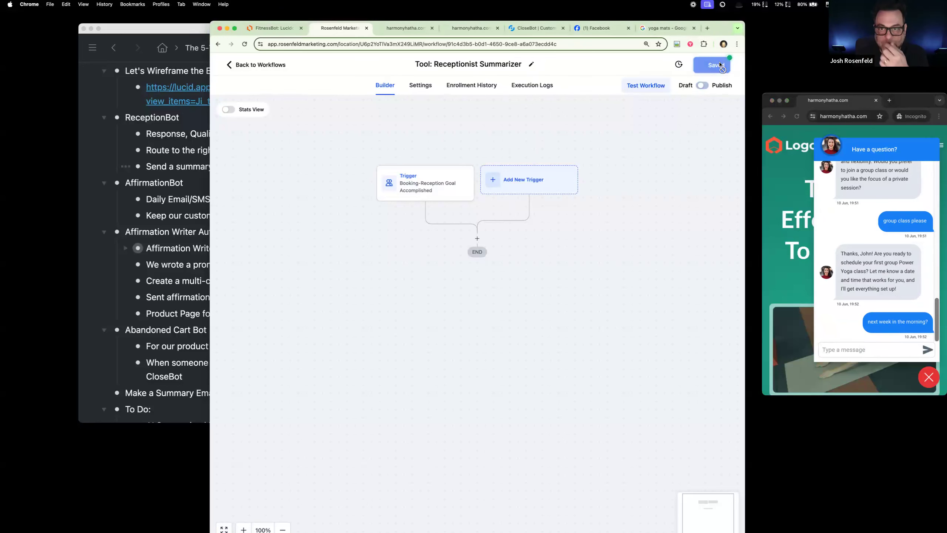
{"action": "left_click", "coordinate": [478, 238]}
{"action": "type", "text": "gpt"}
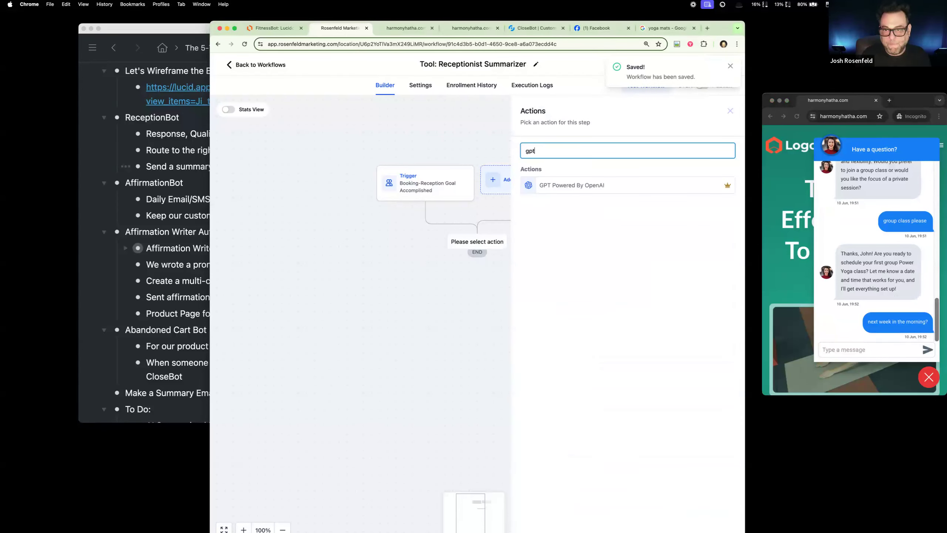
{"action": "left_click", "coordinate": [598, 186]}
Step: Name the GPT action "Summarize AI Conversation"
{"action": "left_click", "coordinate": [602, 160]}
{"action": "key", "text": "super+a"}
{"action": "type", "text": "Summarize AI Conv"}
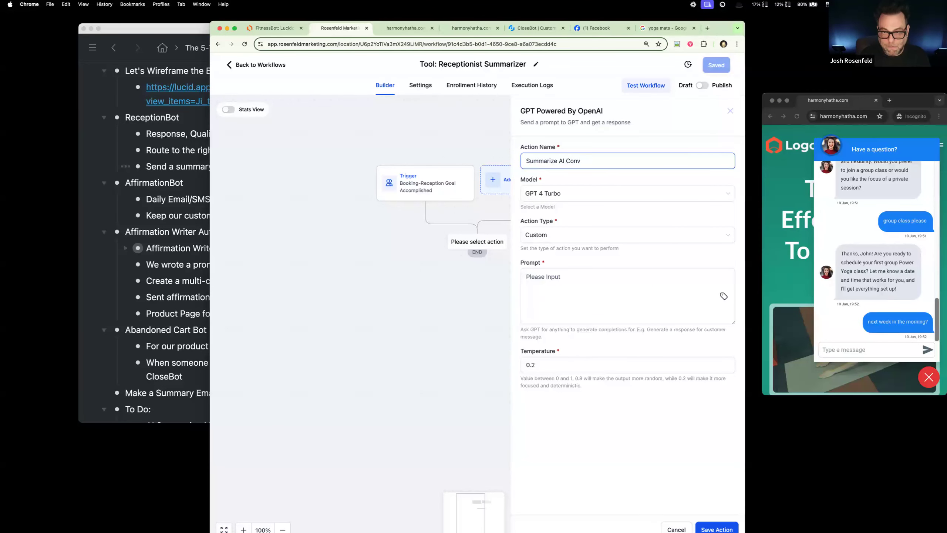
{"action": "type", "text": "ersation"}
Step: Begin the GPT action's prompt with "I want a short, concise, detailed"
{"action": "left_click", "coordinate": [627, 280]}
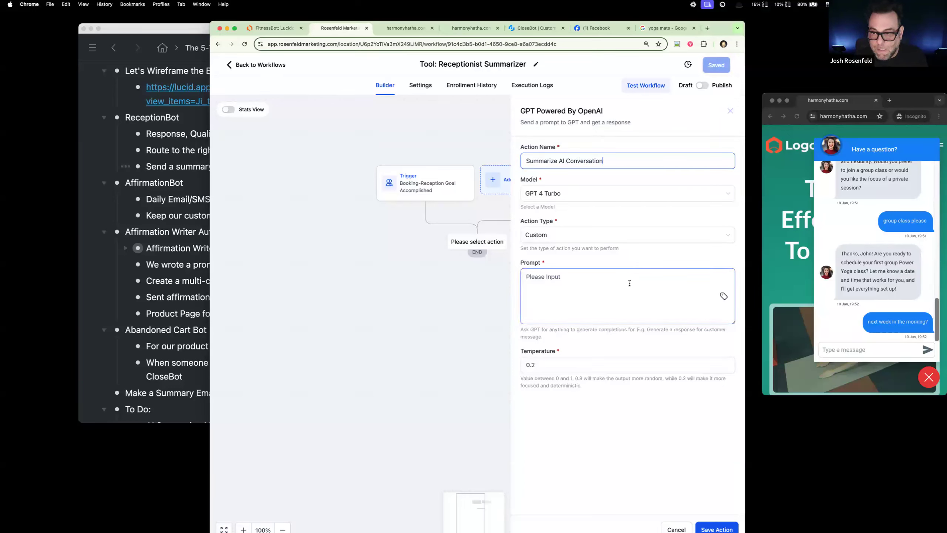
{"action": "type", "text": "I want"}
{"action": "key", "text": "BackSpace"}
{"action": "key", "text": "BackSpace"}
{"action": "key", "text": "BackSpace"}
{"action": "key", "text": "BackSpace"}
{"action": "type", "text": "want a sho"}
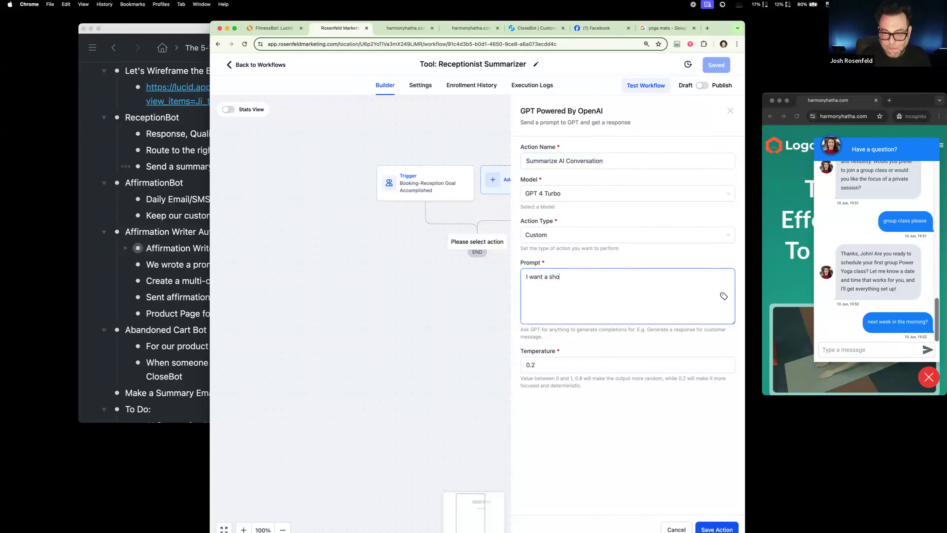
{"action": "type", "text": "rt, conci"}
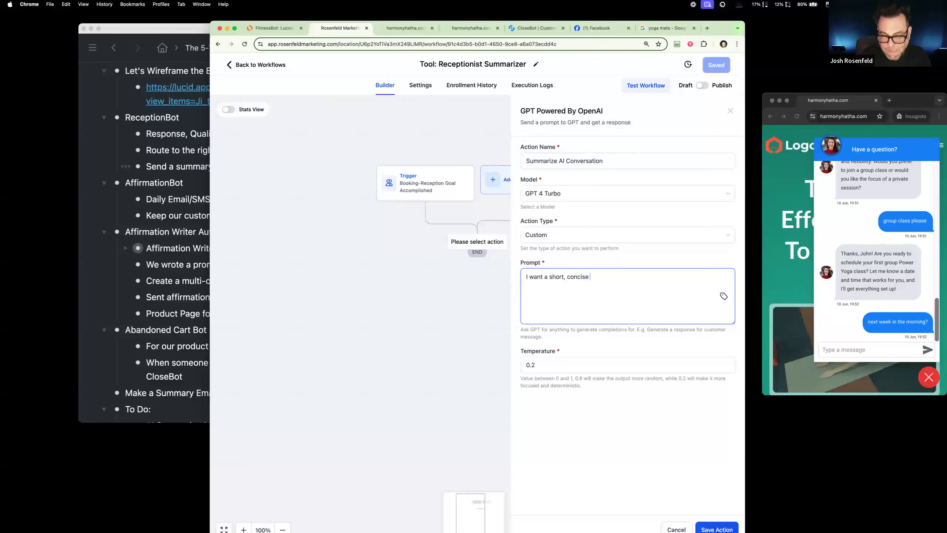
{"action": "type", "text": "se, detiailed "}
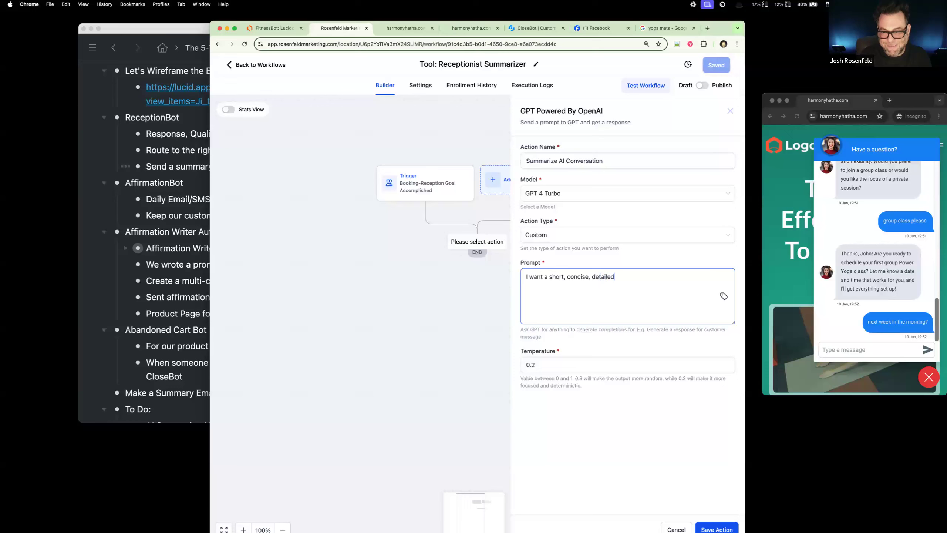
{"action": "type", "text": "summary ofg the"}
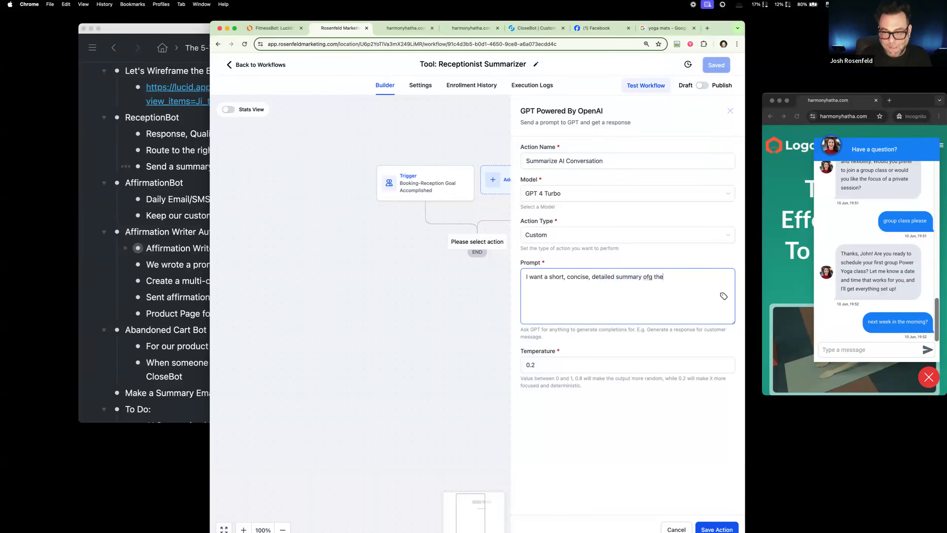
Step: Continue the GPT prompt with "summary of the key points and important details/facts"
{"action": "key", "text": "BackSpace"}
{"action": "key", "text": "BackSpace"}
{"action": "key", "text": "BackSpace"}
{"action": "key", "text": "BackSpace"}
{"action": "type", "text": "the ko"}
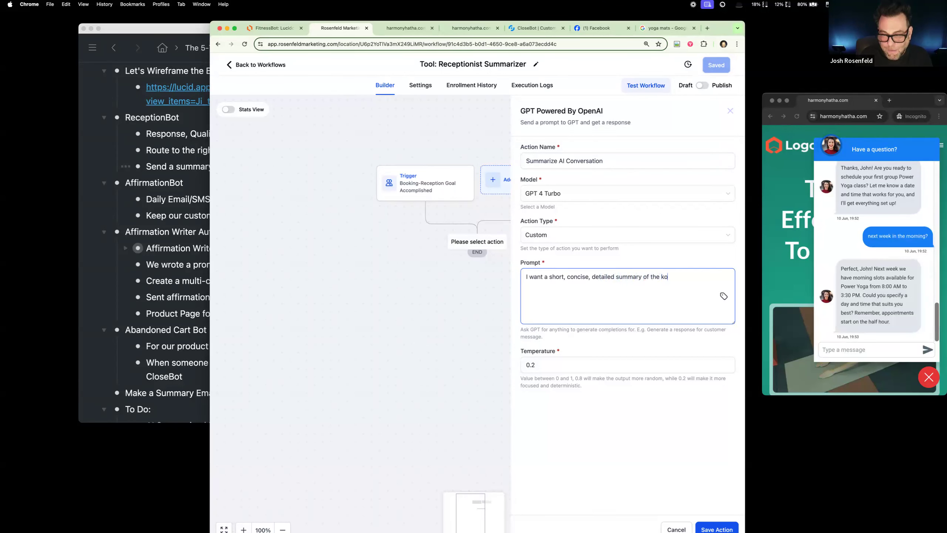
{"action": "key", "text": "BackSpace"}
{"action": "type", "text": "ey pi"}
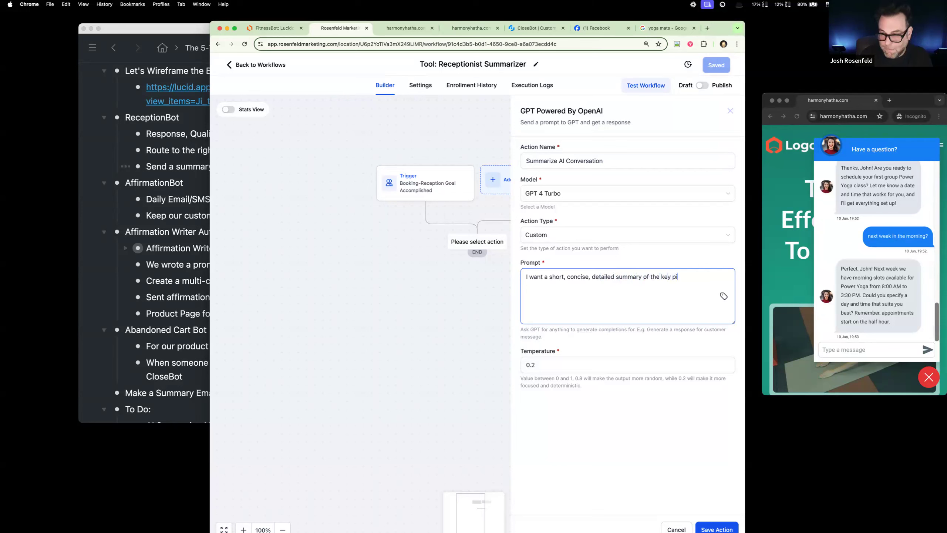
{"action": "type", "text": "ints and imp"}
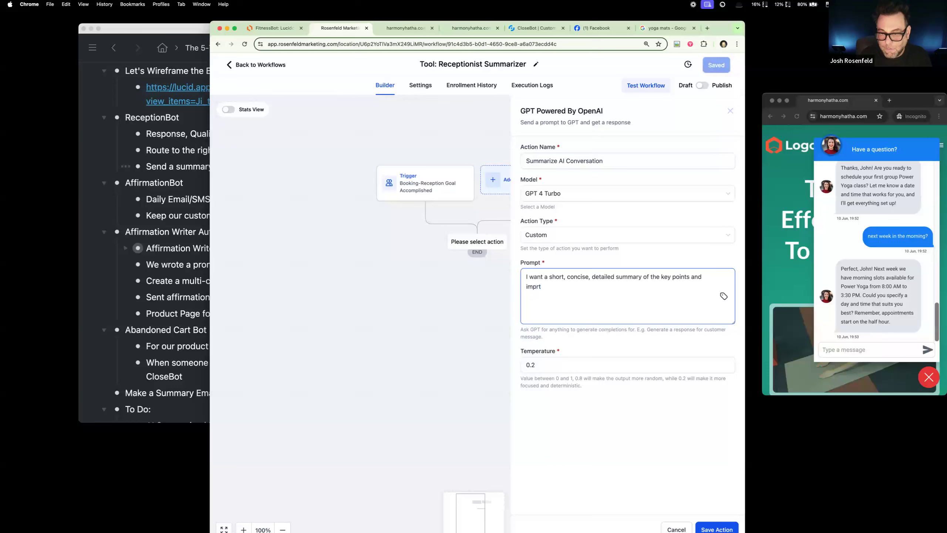
{"action": "type", "text": "ortant sd"}
{"action": "key", "text": "BackSpace"}
{"action": "key", "text": "BackSpace"}
{"action": "type", "text": "details/fact"}
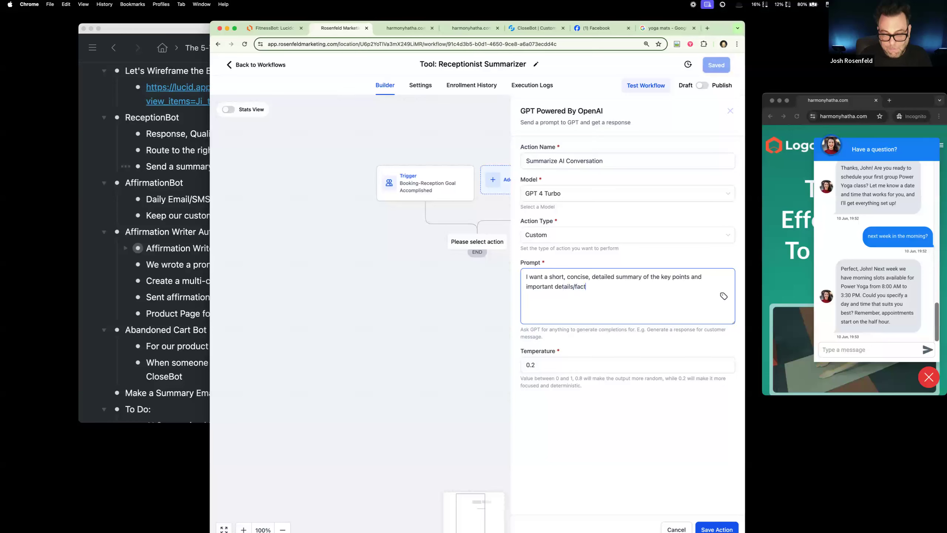
{"action": "type", "text": "s from tne "}
{"action": "type", "text": "followin"}
{"action": "type", "text": "nve"}
Step: Extend the GPT prompt with "from the following conversation"
{"action": "key", "text": "BackSpace"}
{"action": "key", "text": "BackSpace"}
{"action": "key", "text": "BackSpace"}
{"action": "key", "text": "BackSpace"}
{"action": "key", "text": "BackSpace"}
{"action": "type", "text": "convs"}
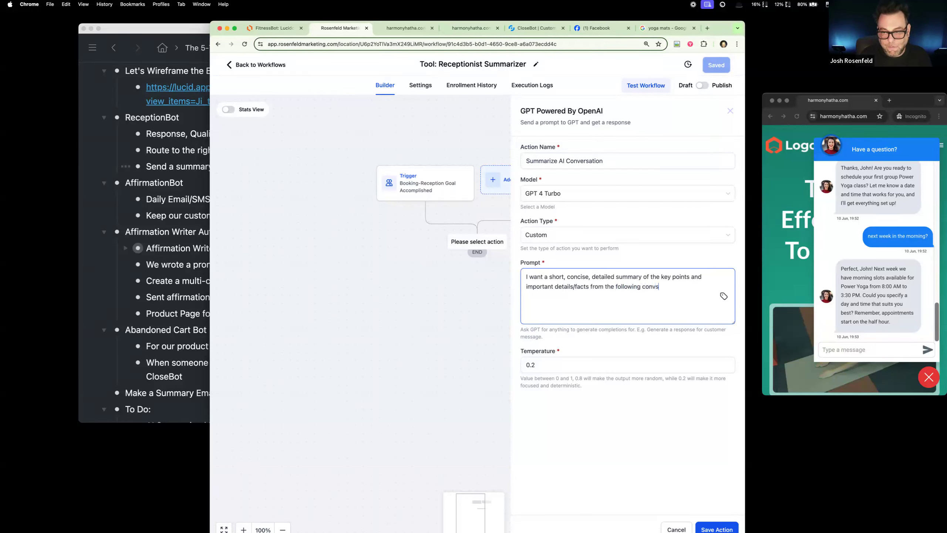
{"action": "key", "text": "BackSpace"}
{"action": "type", "text": "ersation be"}
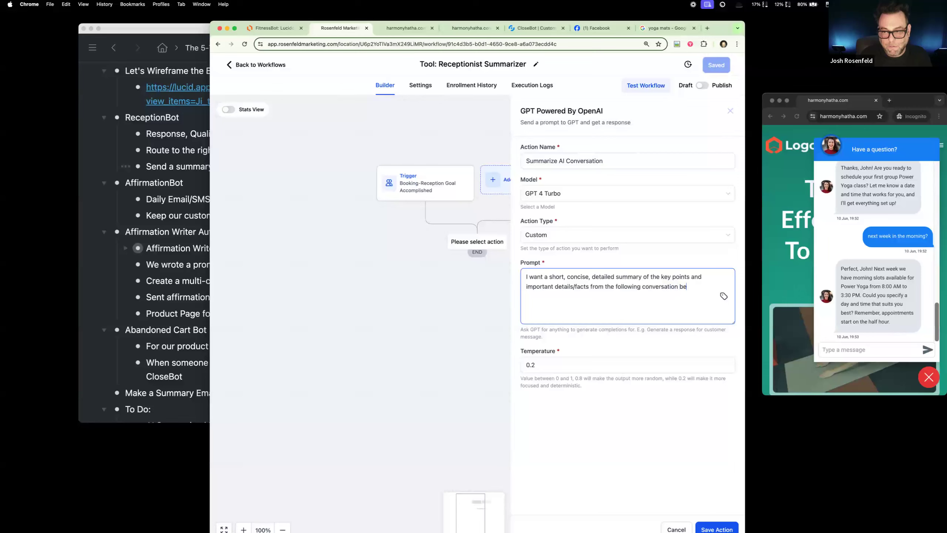
{"action": "type", "text": "twwe"}
Step: Extend the GPT prompt with "between a chatbot (Assistant) and a customer ("
{"action": "key", "text": "BackSpace"}
{"action": "type", "text": "een a chatbot (Assistant)("}
{"action": "key", "text": "BackSpace"}
{"action": "type", "text": "and a sus"}
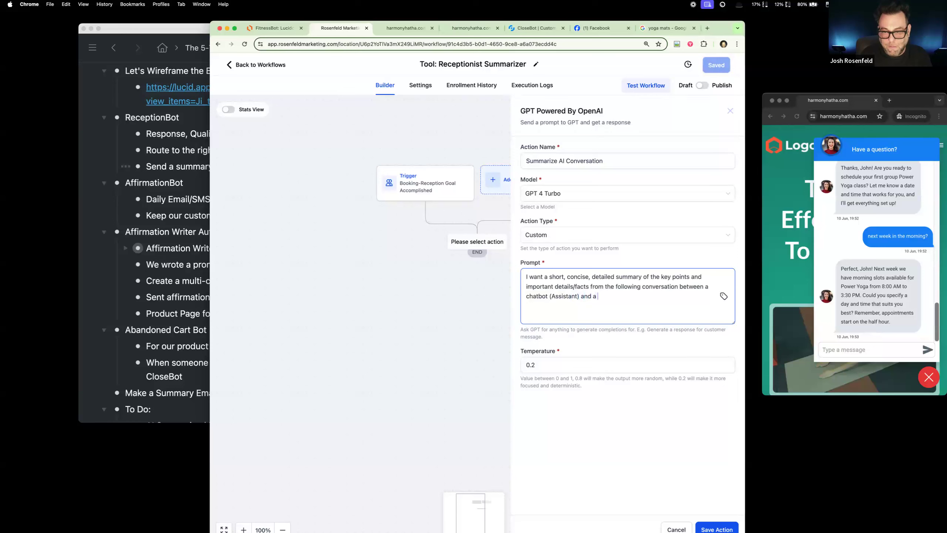
{"action": "key", "text": "BackSpace"}
{"action": "type", "text": "customer ("}
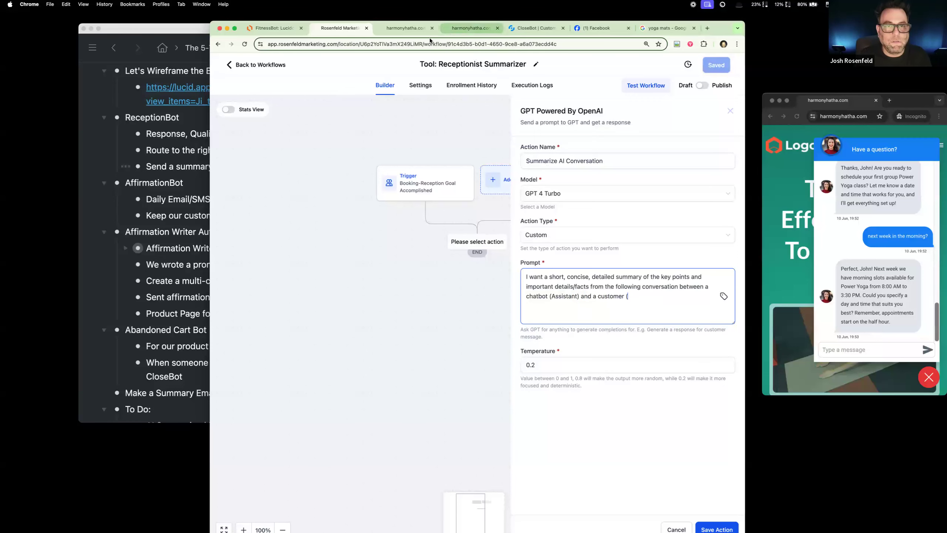
Step: Load app.rosenfeldmarketing.com in the yoga mats browser tab and switch to the Harmony Hatha sub-account
{"action": "left_click", "coordinate": [666, 28]}
{"action": "left_click", "coordinate": [421, 44]}
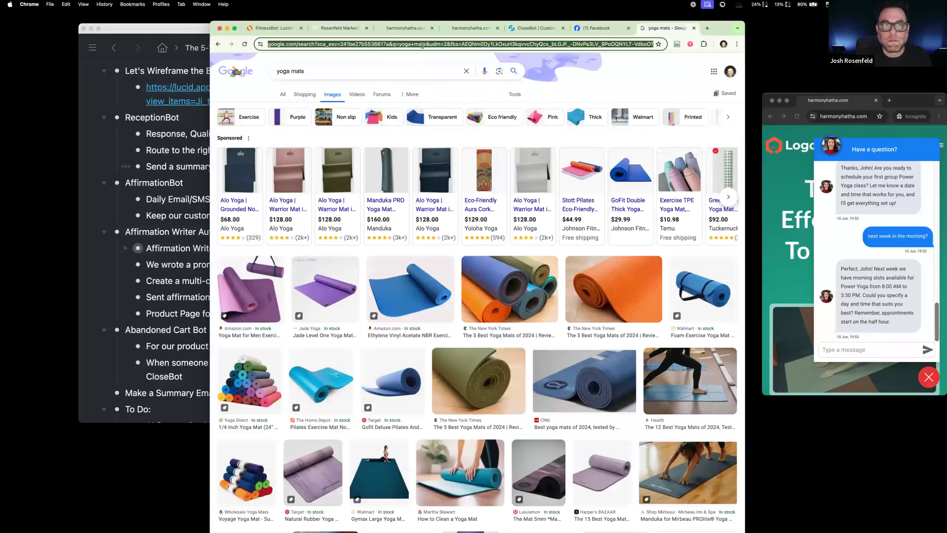
{"action": "type", "text": "app.rosenfeldmarketing.com"}
{"action": "key", "text": "Return"}
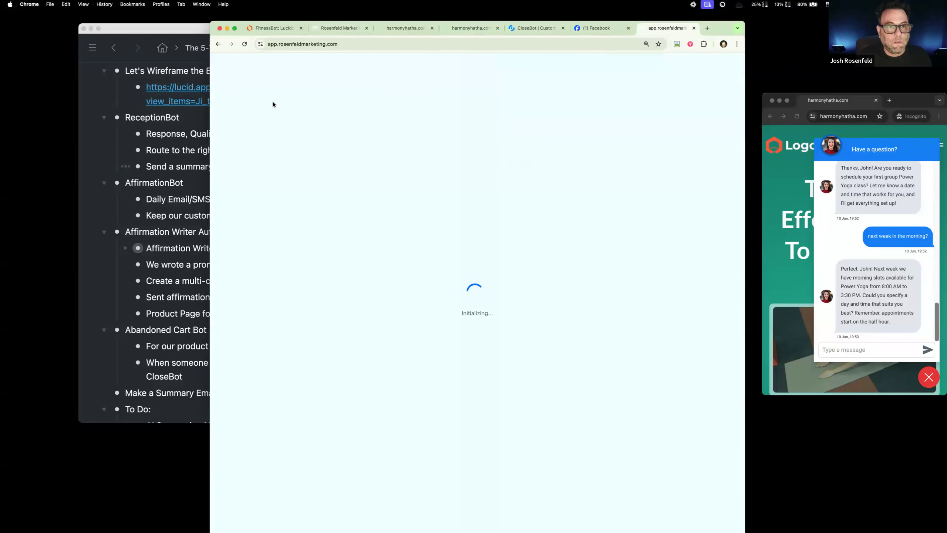
{"action": "left_click", "coordinate": [274, 99]}
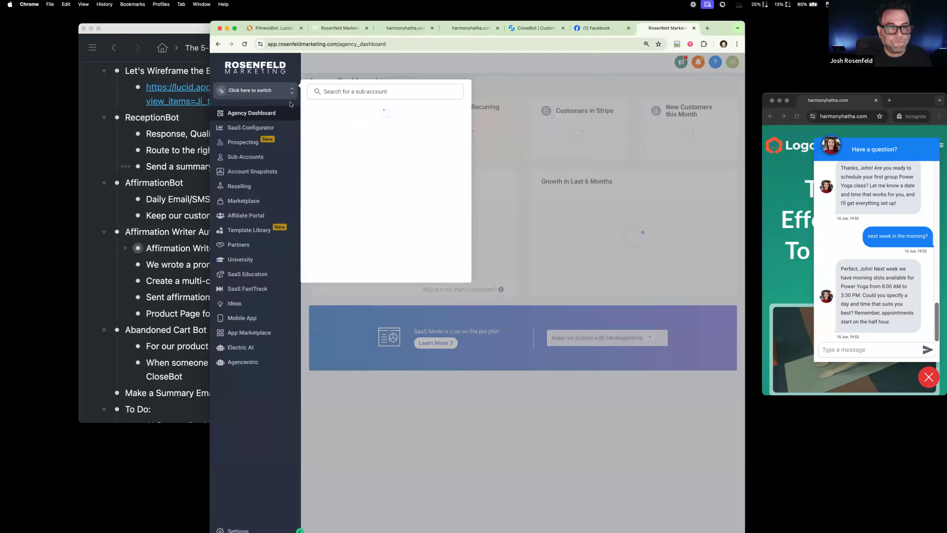
{"action": "scroll", "coordinate": [371, 227], "scroll_direction": "down", "scroll_amount": 3}
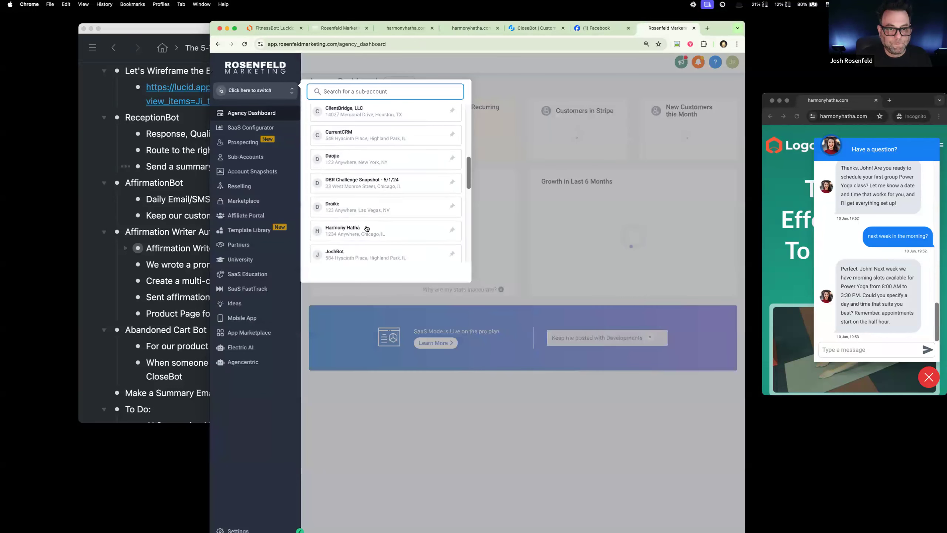
{"action": "left_click", "coordinate": [360, 208]}
{"action": "left_click", "coordinate": [334, 28]}
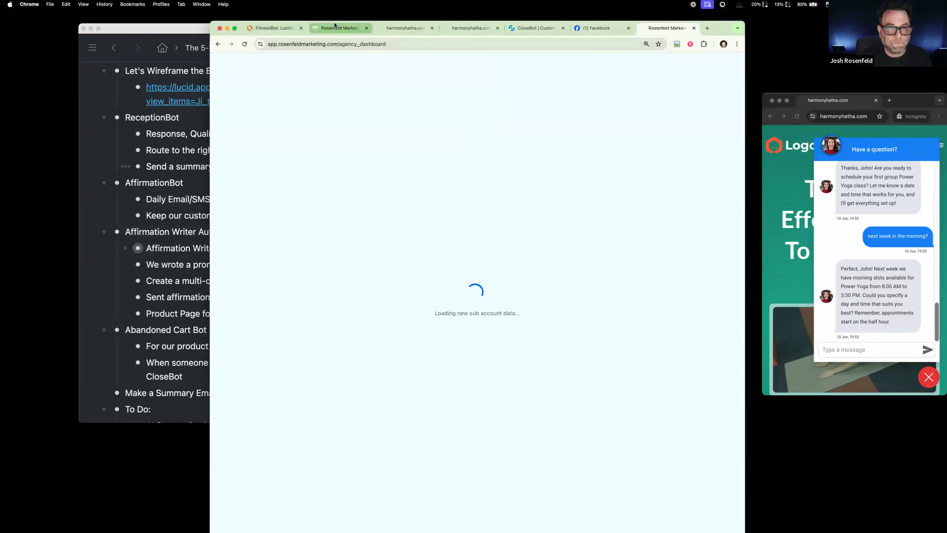
{"action": "left_click", "coordinate": [681, 30]}
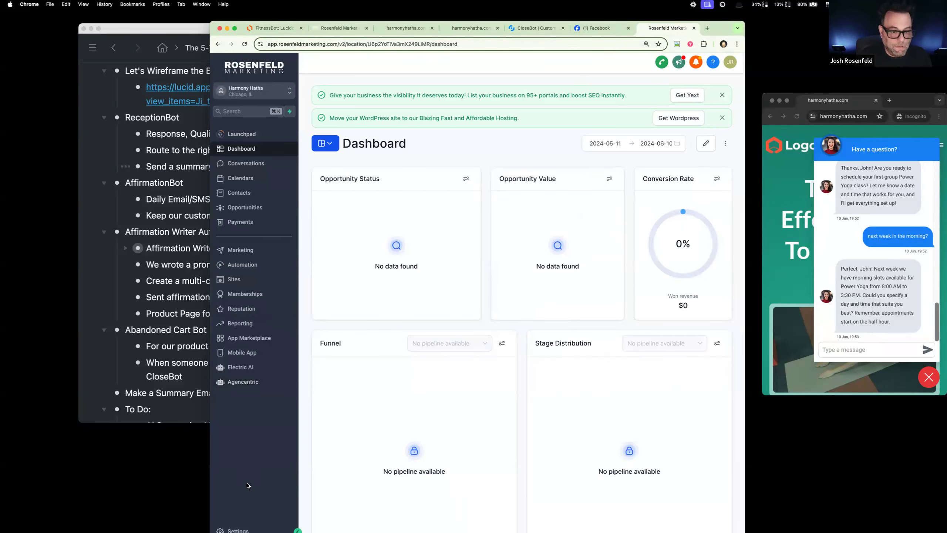
Step: Look up the sub-account's custom fields settings, and leave them for the contacts list
{"action": "left_click", "coordinate": [239, 527]}
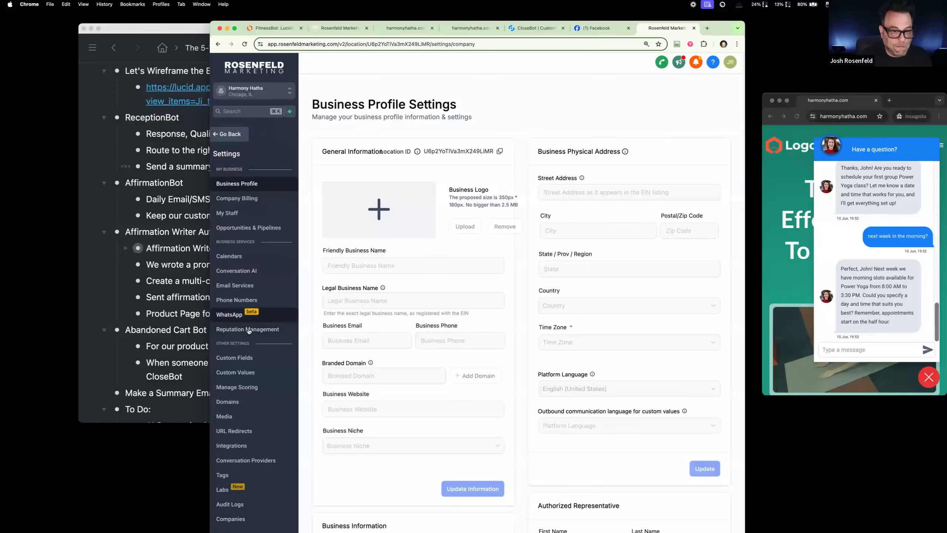
{"action": "left_click", "coordinate": [235, 358]}
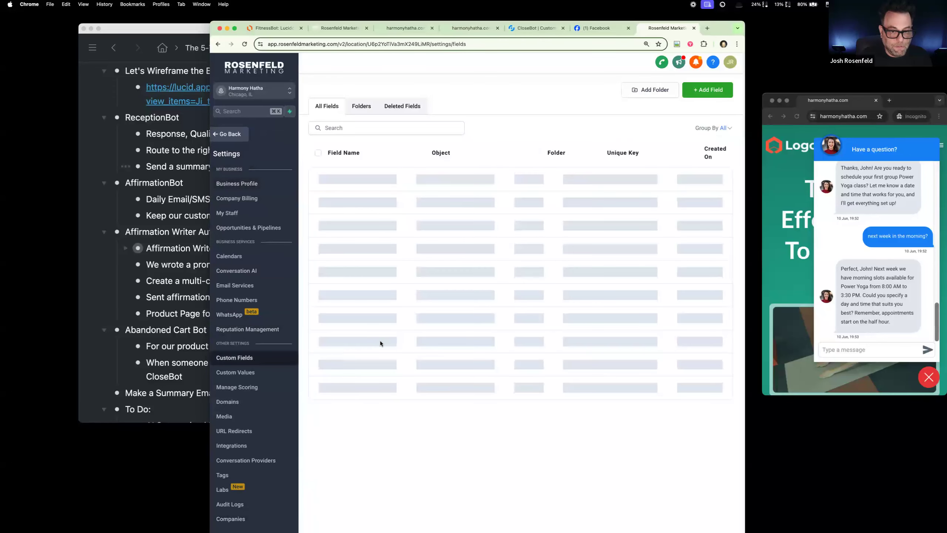
{"action": "left_click", "coordinate": [232, 136]}
{"action": "left_click", "coordinate": [239, 198]}
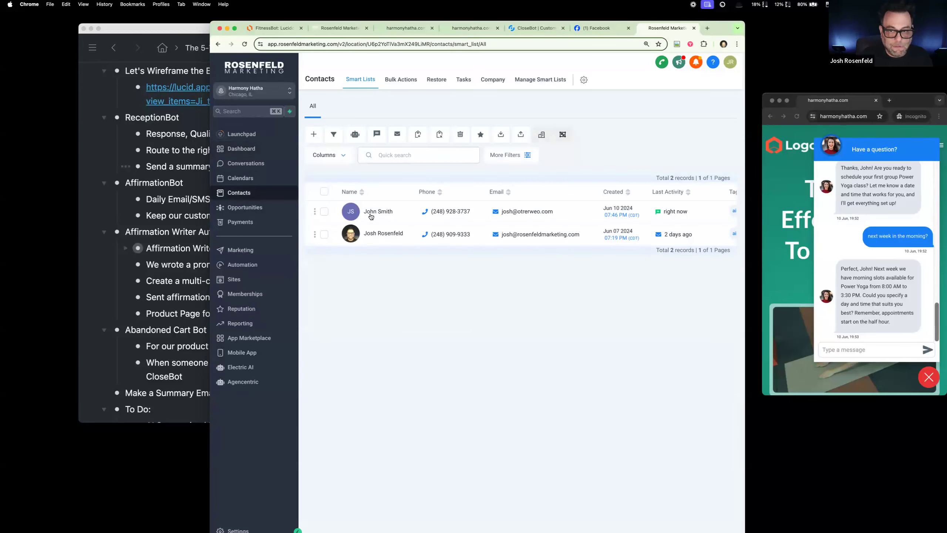
Step: Open the chat test contact's record and examine its CloseBot custom fields, including Goals Accomplished and Message History
{"action": "left_click", "coordinate": [370, 214]}
{"action": "scroll", "coordinate": [408, 372], "scroll_direction": "down", "scroll_amount": 15}
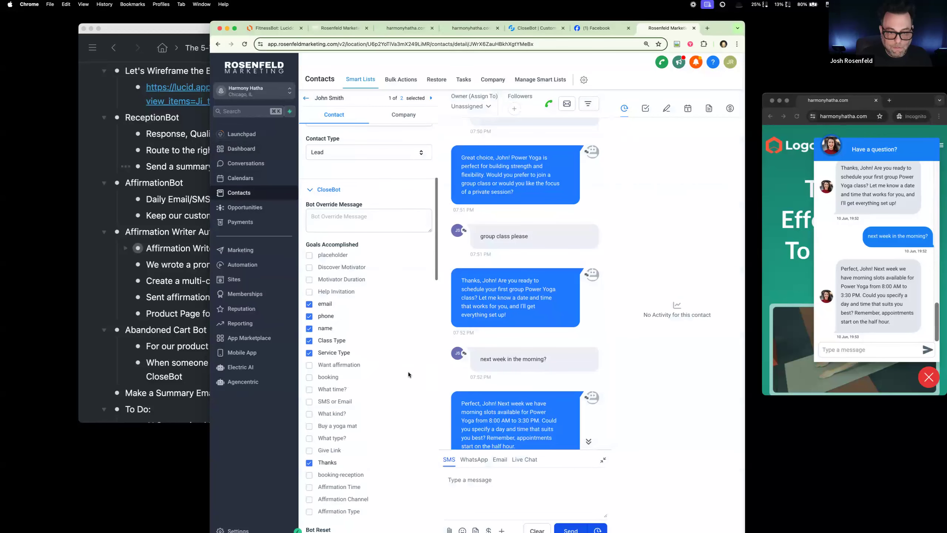
{"action": "scroll", "coordinate": [378, 334], "scroll_direction": "down", "scroll_amount": 3}
{"action": "scroll", "coordinate": [366, 310], "scroll_direction": "up", "scroll_amount": 6}
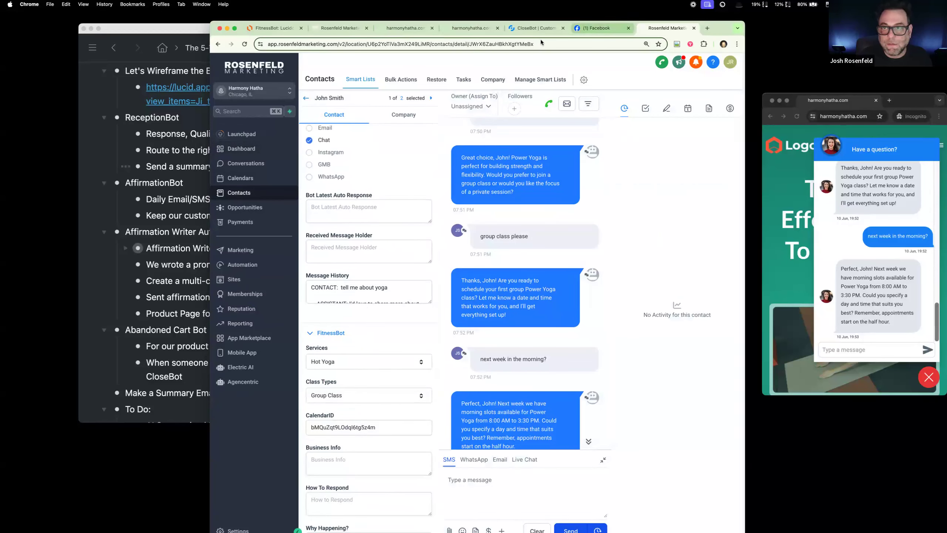
Step: Return to the Receptionist Summarizer workflow and finish the GPT prompt's sentence with "Contact) for use by the business owner:", followed by a blank line
{"action": "left_click", "coordinate": [339, 28]}
{"action": "type", "text": "Contact"}
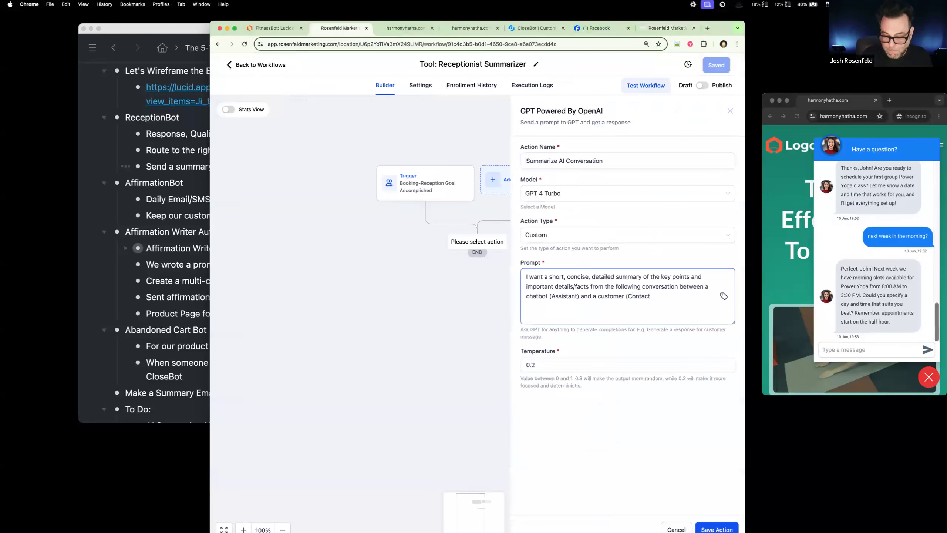
{"action": "type", "text": ") for use n"}
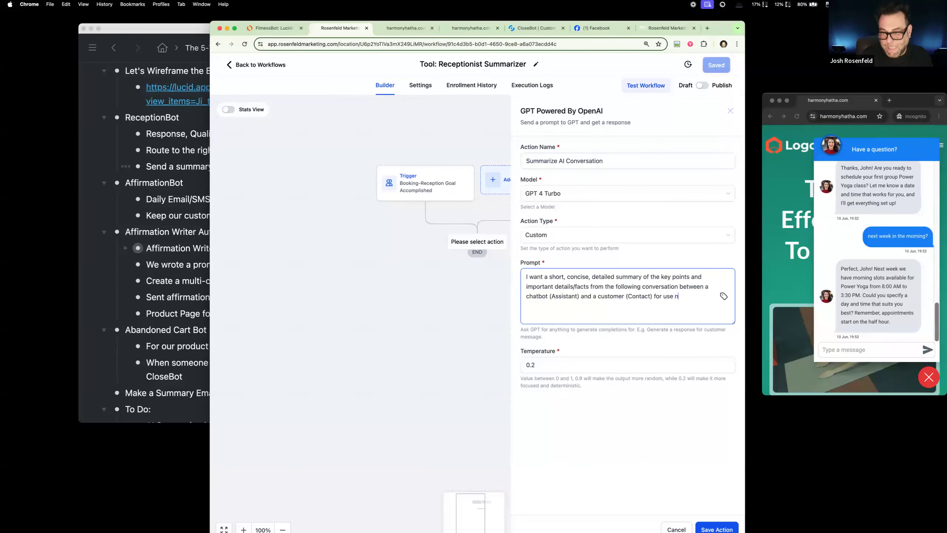
{"action": "key", "text": "BackSpace"}
{"action": "type", "text": "by "}
{"action": "type", "text": "the business owner"}
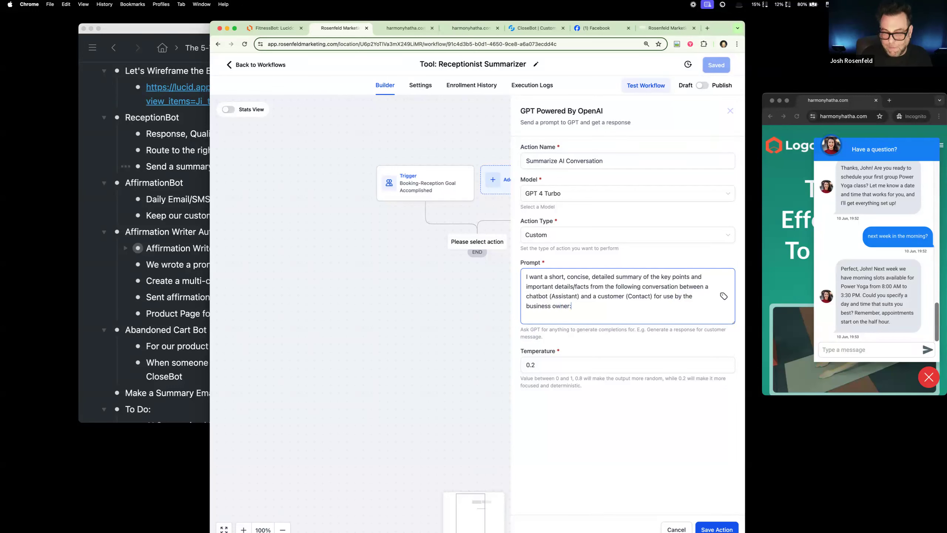
{"action": "type", "text": ":"}
{"action": "key", "text": "Return"}
{"action": "key", "text": "Return"}
Step: Insert the contact's Message History custom field at the end of the prompt, save the GPT action, and set the workflow to Publish
{"action": "left_click", "coordinate": [723, 296]}
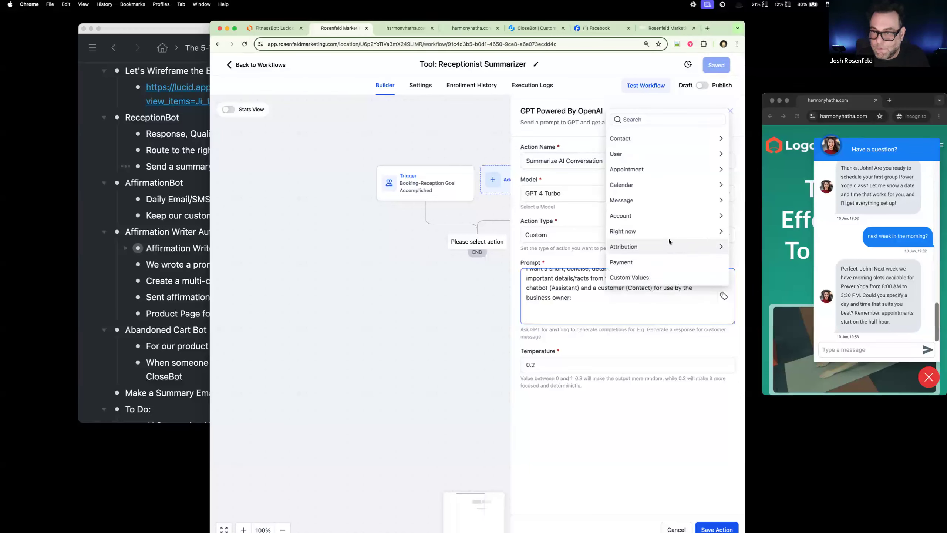
{"action": "left_click", "coordinate": [669, 137]}
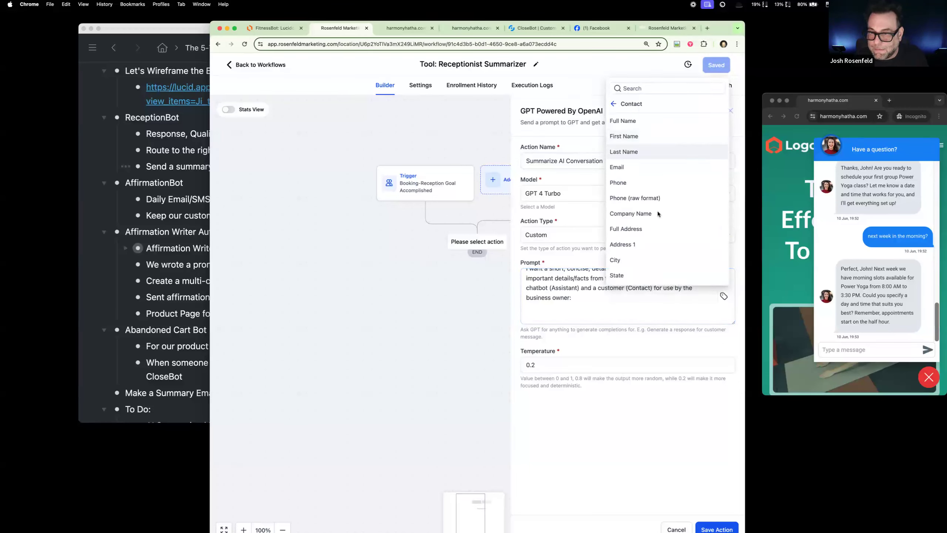
{"action": "scroll", "coordinate": [658, 219], "scroll_direction": "down", "scroll_amount": 5}
{"action": "left_click", "coordinate": [658, 275]}
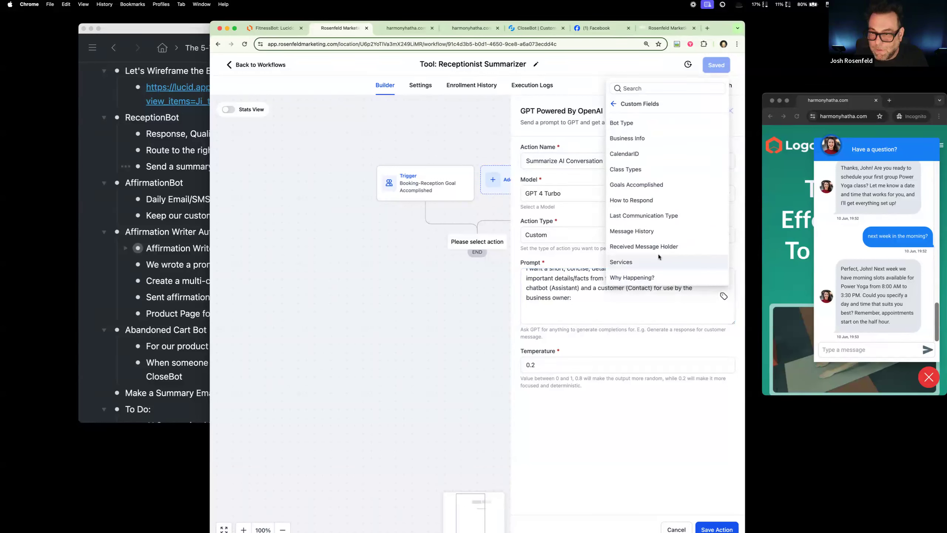
{"action": "left_click", "coordinate": [649, 231]}
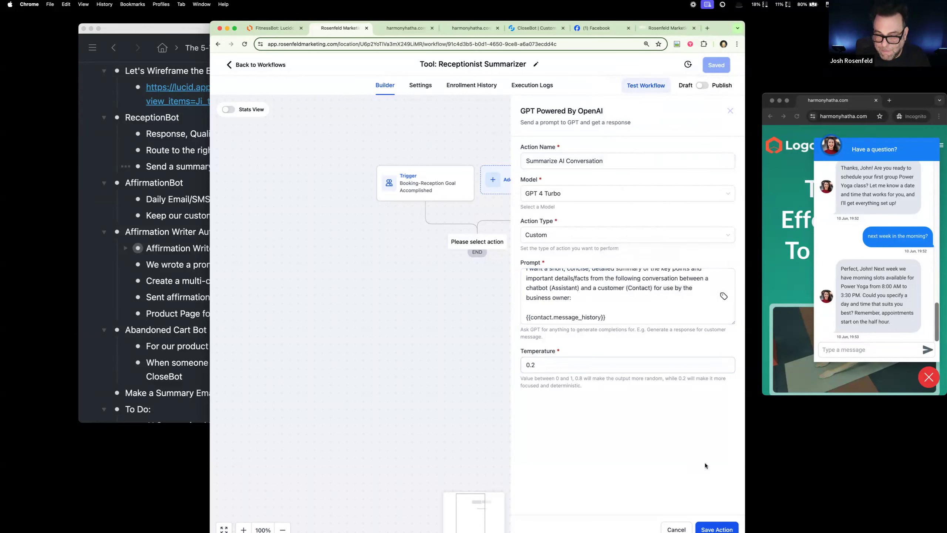
{"action": "left_click", "coordinate": [717, 528]}
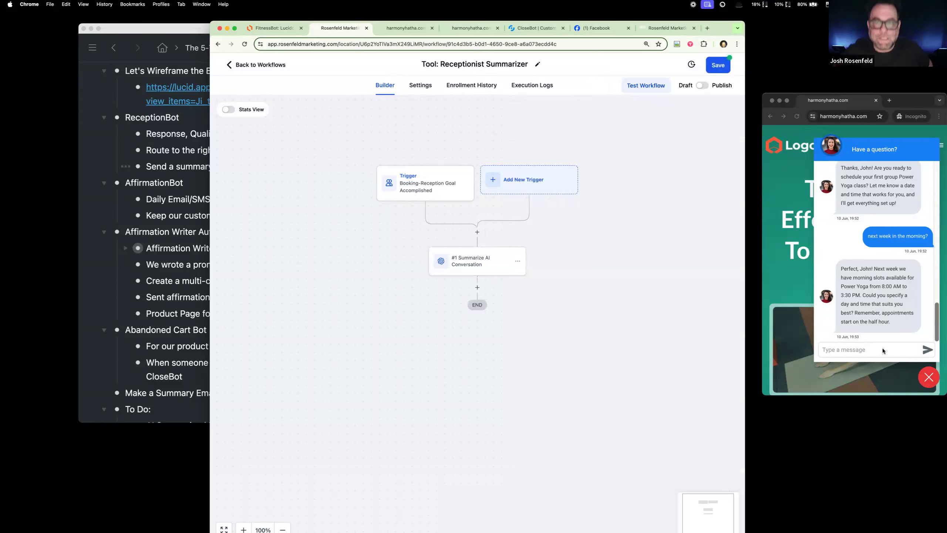
{"action": "left_click", "coordinate": [703, 85]}
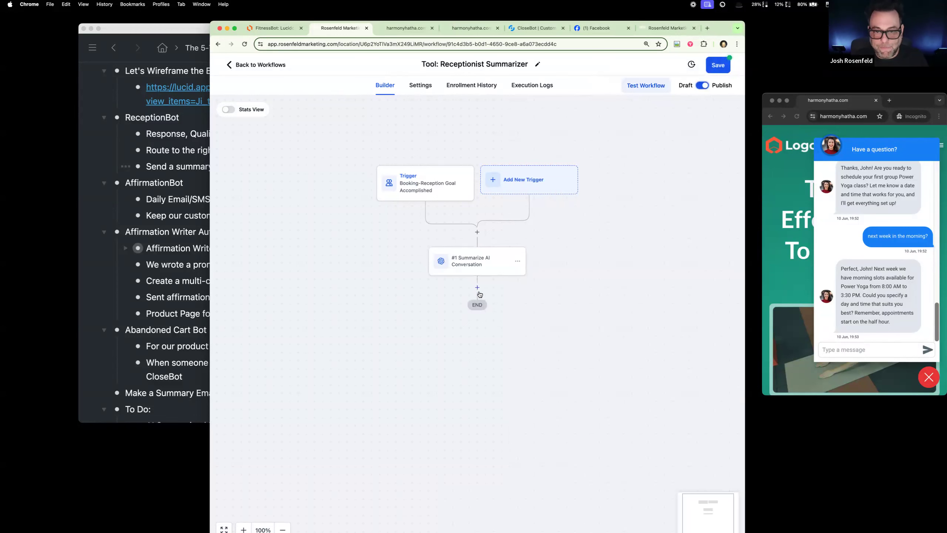
{"action": "left_click", "coordinate": [477, 287]}
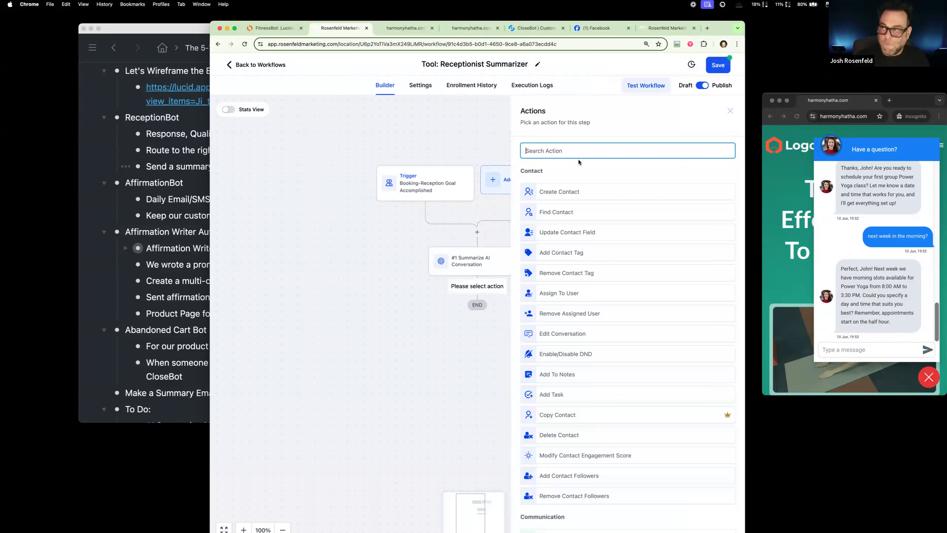
{"action": "type", "text": "em"}
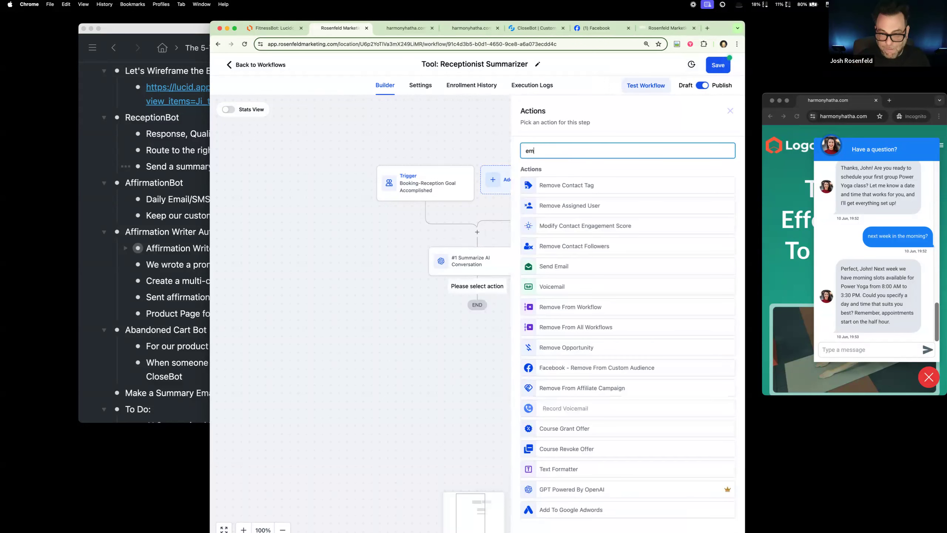
{"action": "left_click", "coordinate": [612, 266]}
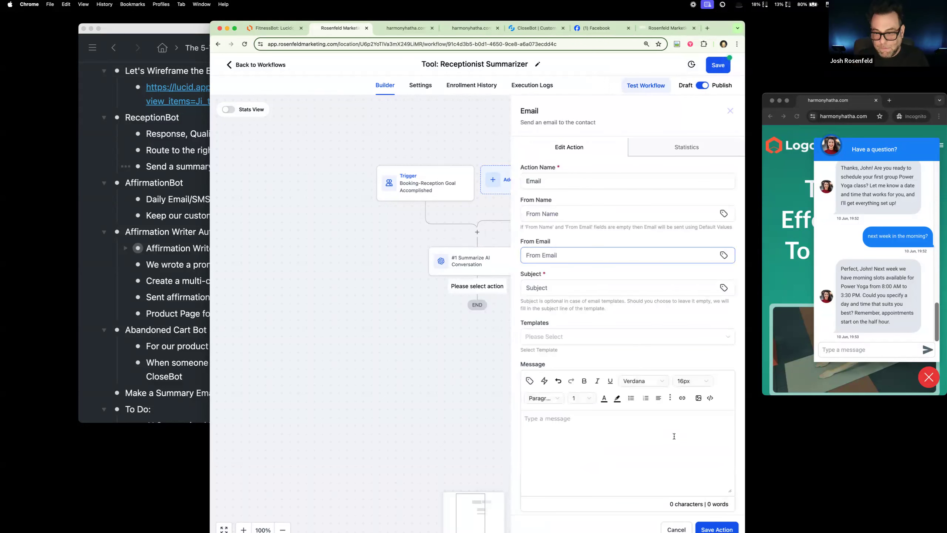
{"action": "left_click", "coordinate": [676, 529]}
Step: Add a Send Internal Notification action after the Summarize AI Conversation step and set its notification type to Email
{"action": "left_click", "coordinate": [477, 288]}
{"action": "type", "text": "in"}
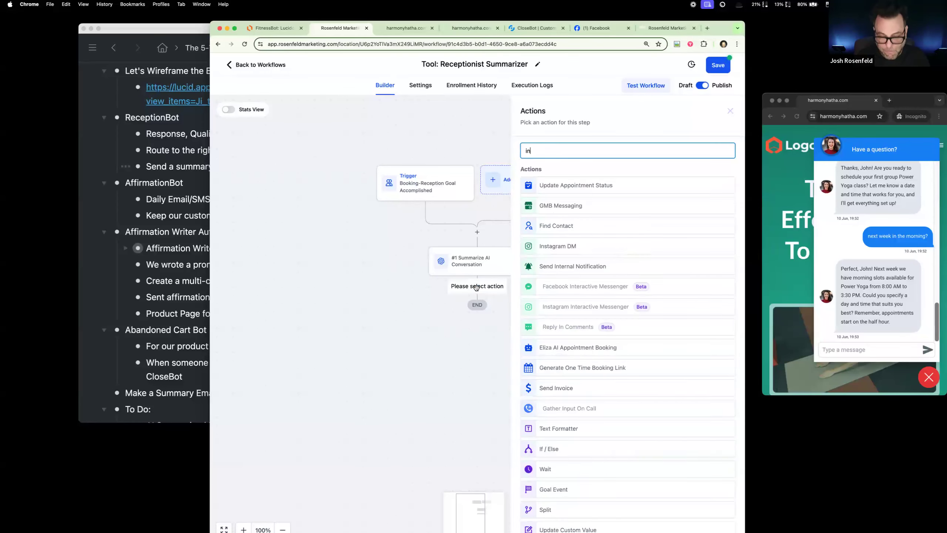
{"action": "left_click", "coordinate": [546, 267]}
{"action": "left_click", "coordinate": [565, 208]}
{"action": "left_click", "coordinate": [556, 223]}
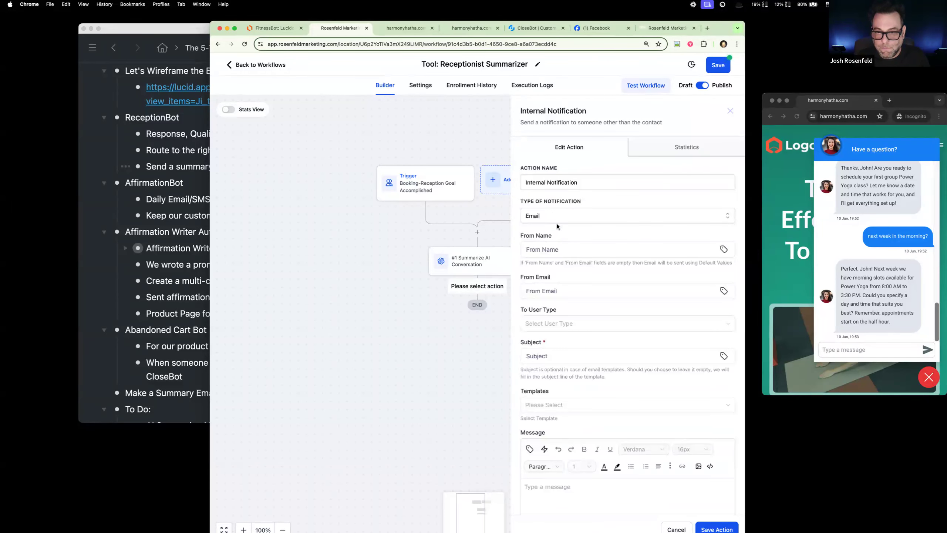
Step: Set the notification's from name to "System: Conversation Summary" and fill in the sender's email address
{"action": "left_click", "coordinate": [568, 249]}
{"action": "type", "text": "System"}
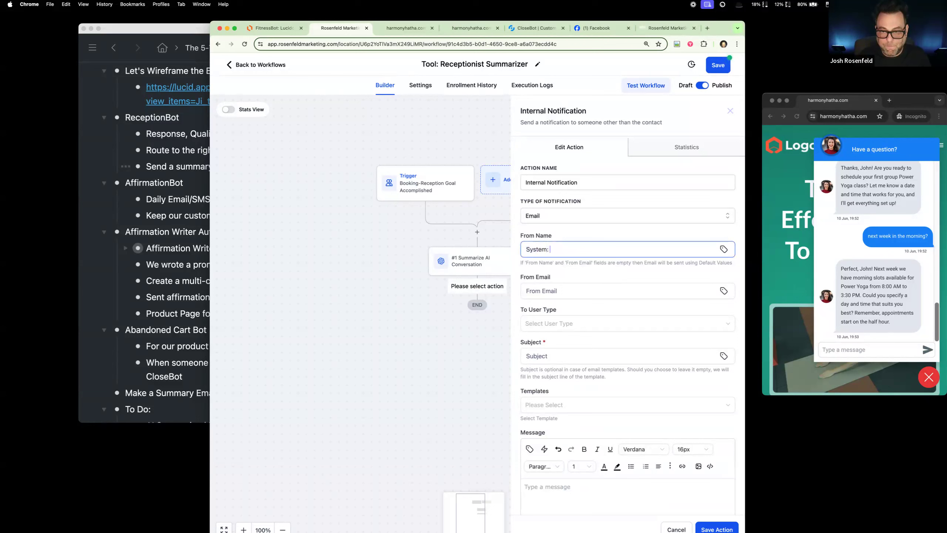
{"action": "type", "text": ": Convertsation Summary"}
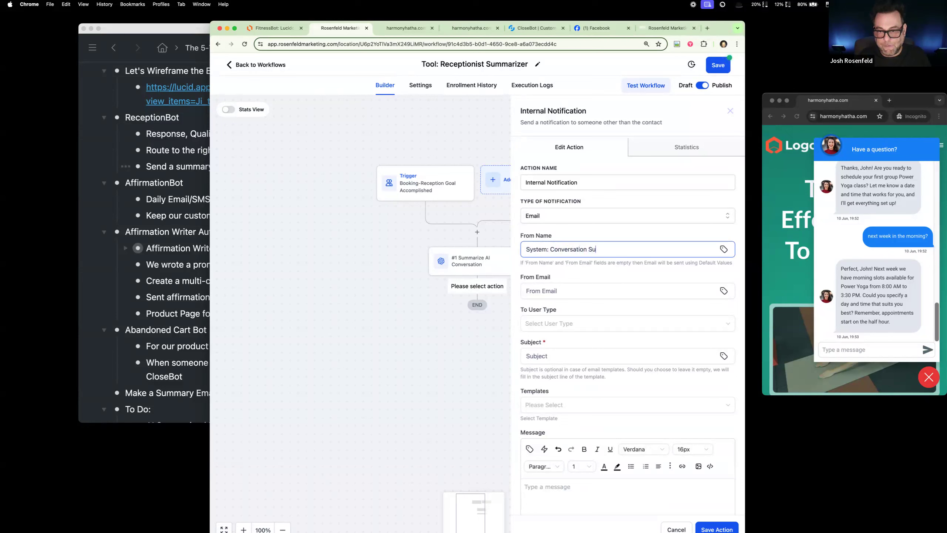
{"action": "left_click", "coordinate": [573, 290]}
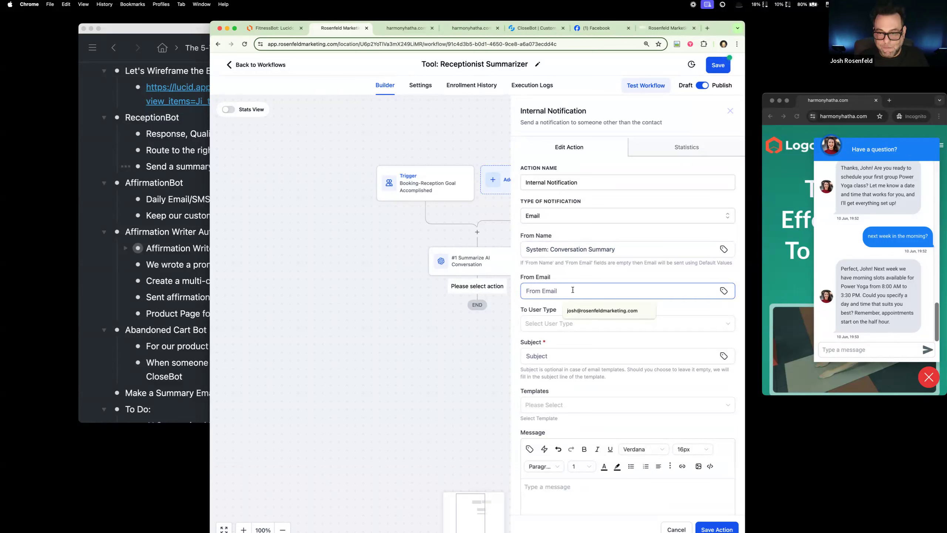
{"action": "left_click", "coordinate": [581, 310]}
Step: Set the notification's recipient type to Custom Email and fill in the recipient's email address
{"action": "left_click", "coordinate": [568, 326]}
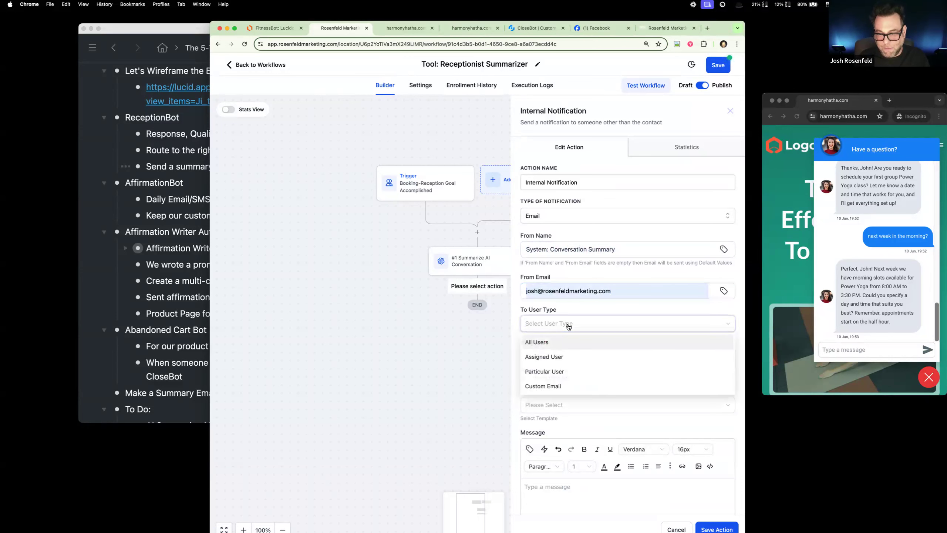
{"action": "left_click", "coordinate": [562, 388]}
{"action": "left_click", "coordinate": [532, 354]}
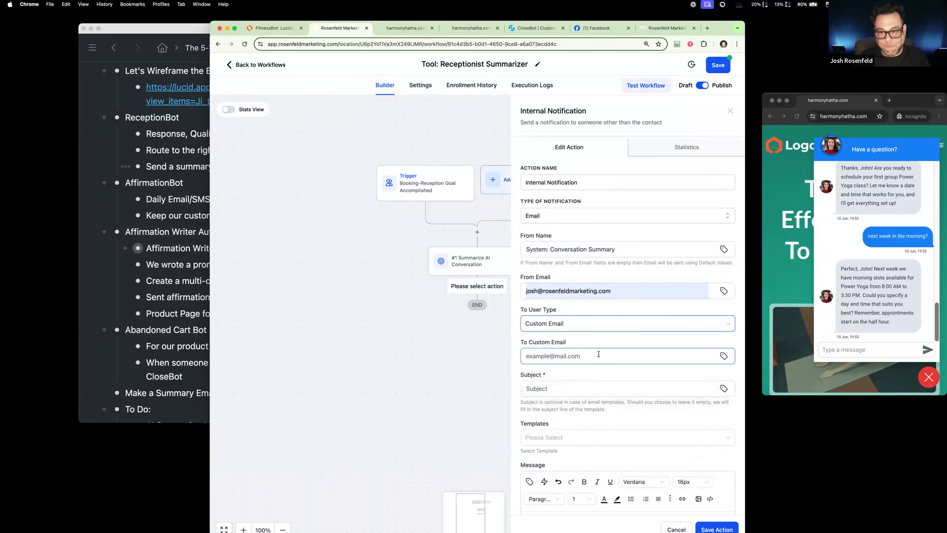
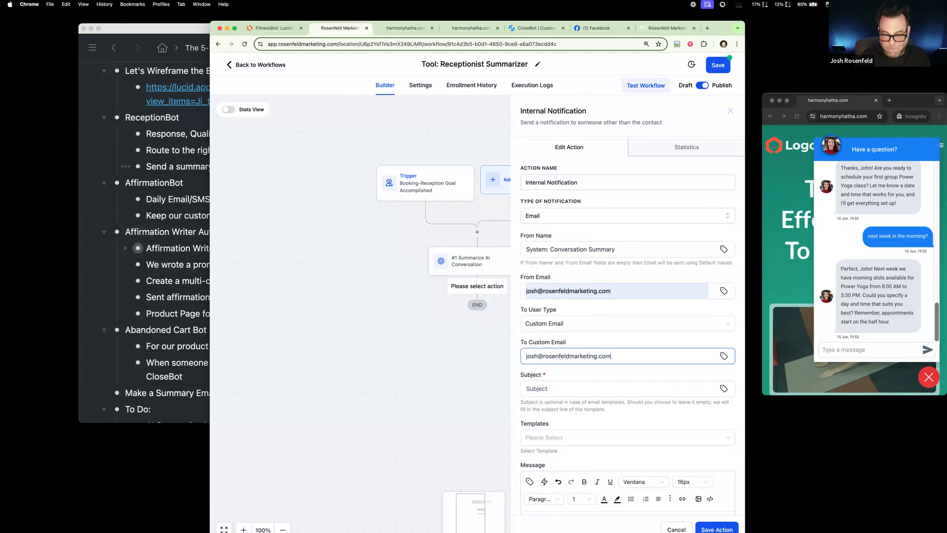
Step: Set the notification's subject to "Message Summary" and start the message body with "Here is a message summary for:"
{"action": "left_click", "coordinate": [605, 385]}
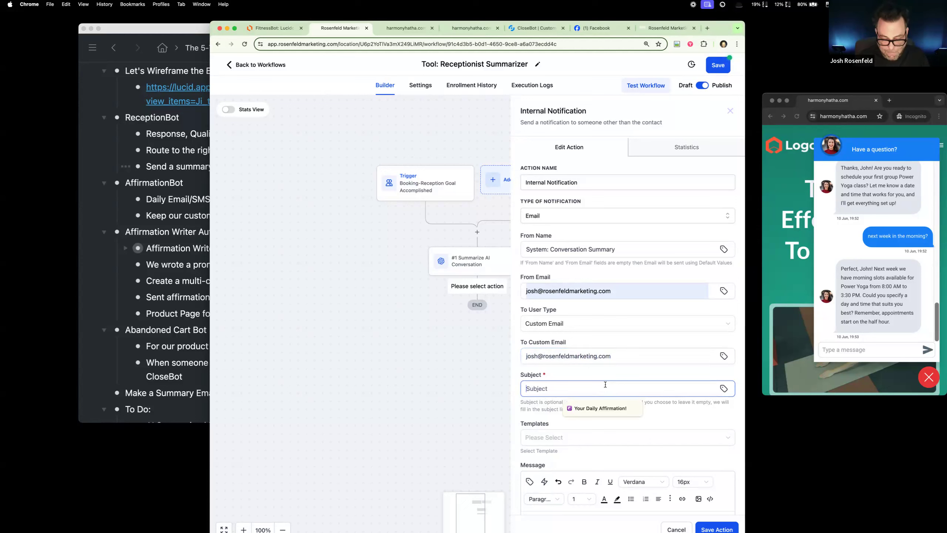
{"action": "type", "text": "Message Summary"}
{"action": "scroll", "coordinate": [563, 356], "scroll_direction": "down", "scroll_amount": 5}
{"action": "left_click", "coordinate": [564, 355]}
{"action": "type", "text": "Here is a message summary for:"}
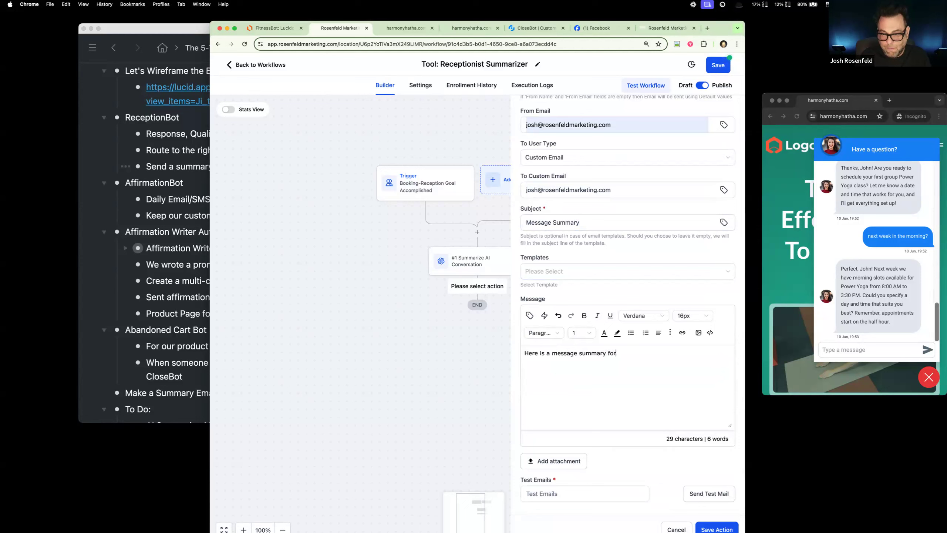
Step: Add a "Client:" line to the message body with the contact's Full Name custom value
{"action": "key", "text": "Return"}
{"action": "type", "text": "Client:"}
{"action": "left_click", "coordinate": [530, 315]}
{"action": "left_click", "coordinate": [530, 140]}
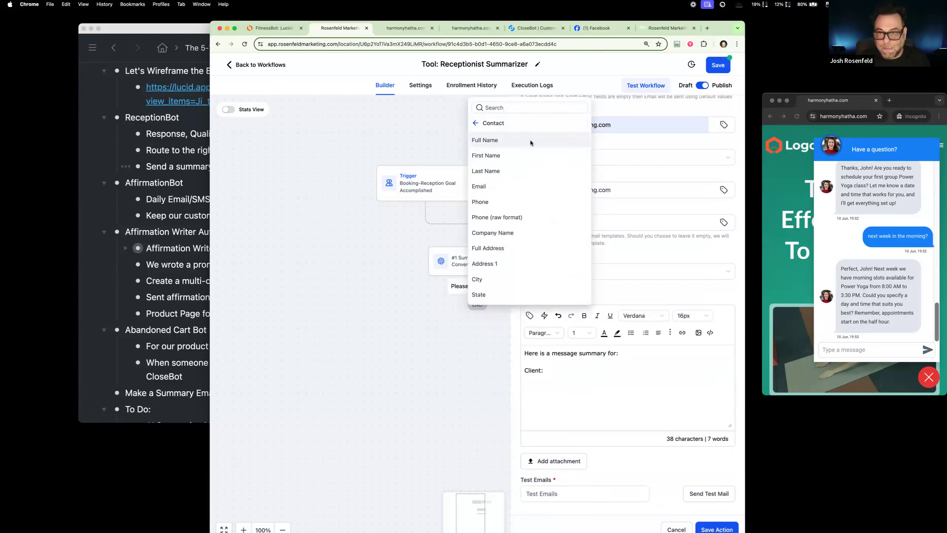
{"action": "left_click", "coordinate": [524, 143]}
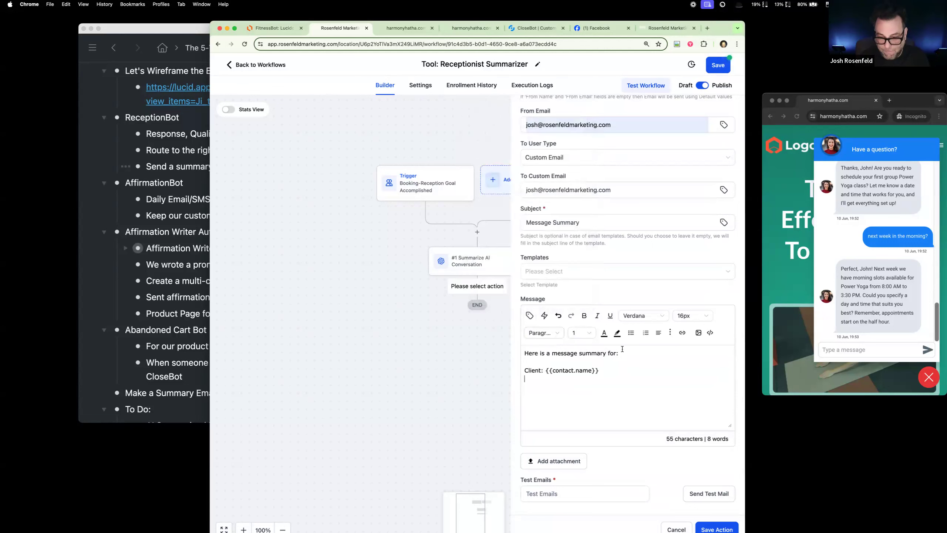
Step: Add a "Phone:" line to the message body with the contact's Phone custom value
{"action": "type", "text": "PhoneL:"}
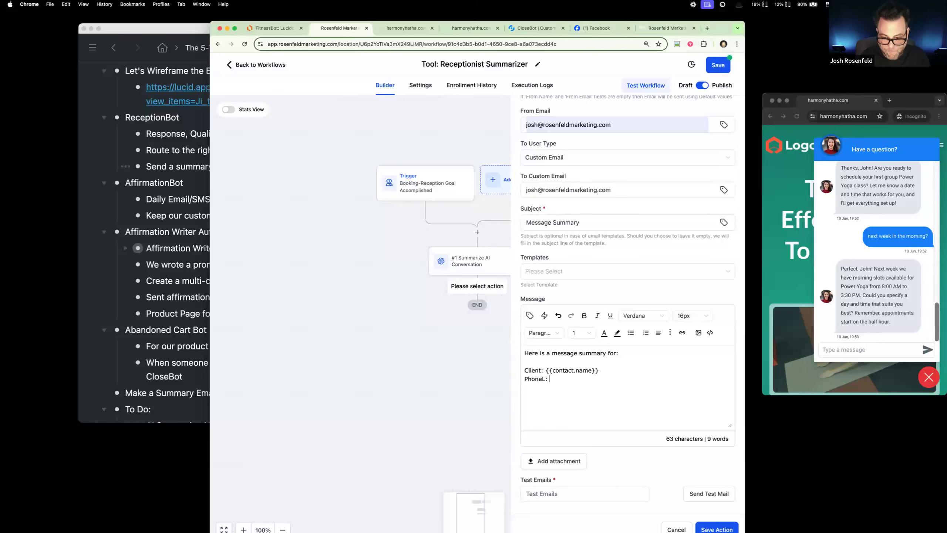
{"action": "key", "text": "BackSpace"}
{"action": "key", "text": "BackSpace"}
{"action": "key", "text": "BackSpace"}
{"action": "type", "text": ":"}
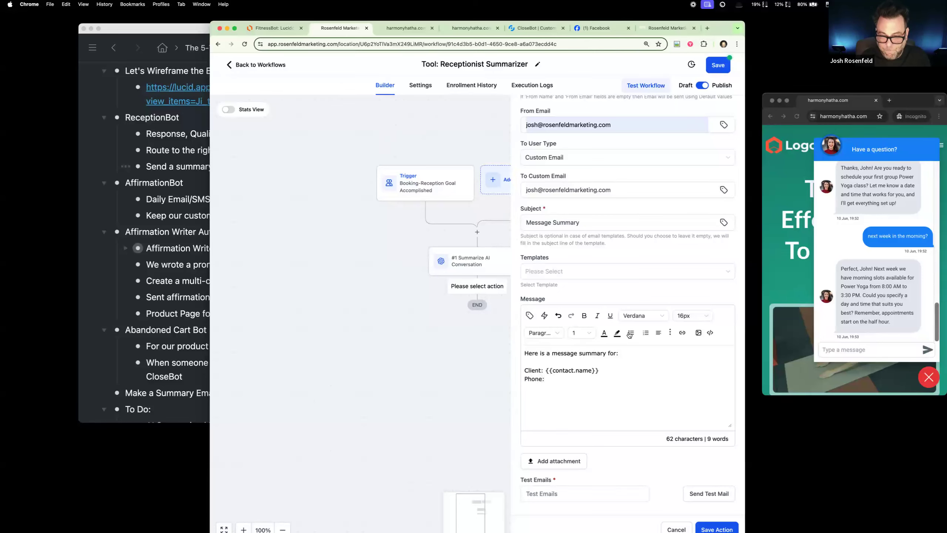
{"action": "left_click", "coordinate": [526, 318]}
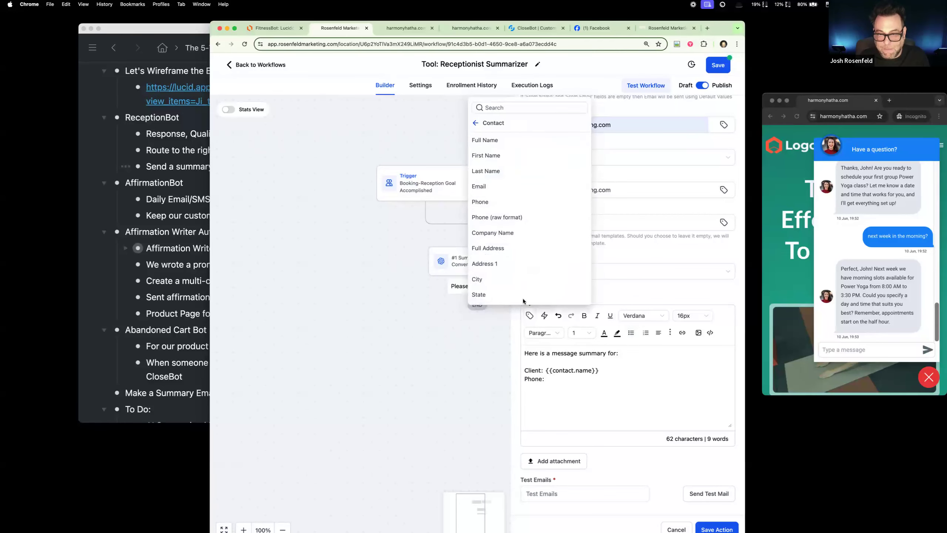
{"action": "left_click", "coordinate": [495, 201]}
Step: Add an "Email:" line to the message body with the contact's Email custom value
{"action": "type", "text": "Email"}
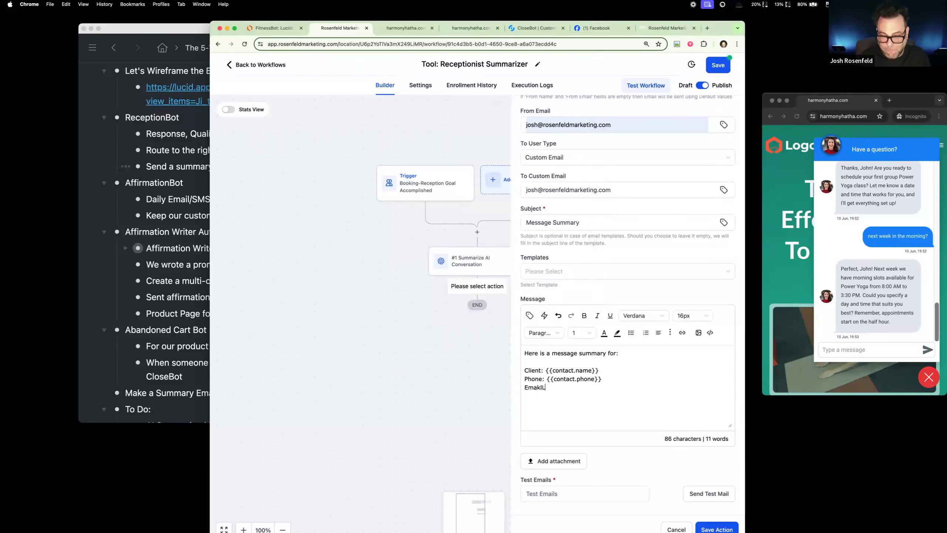
{"action": "type", "text": ":"}
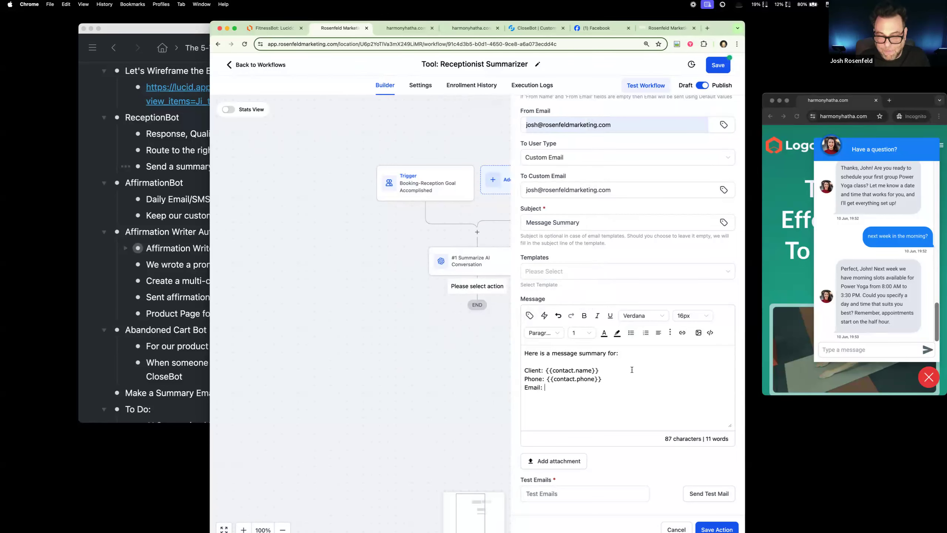
{"action": "left_click", "coordinate": [529, 316]}
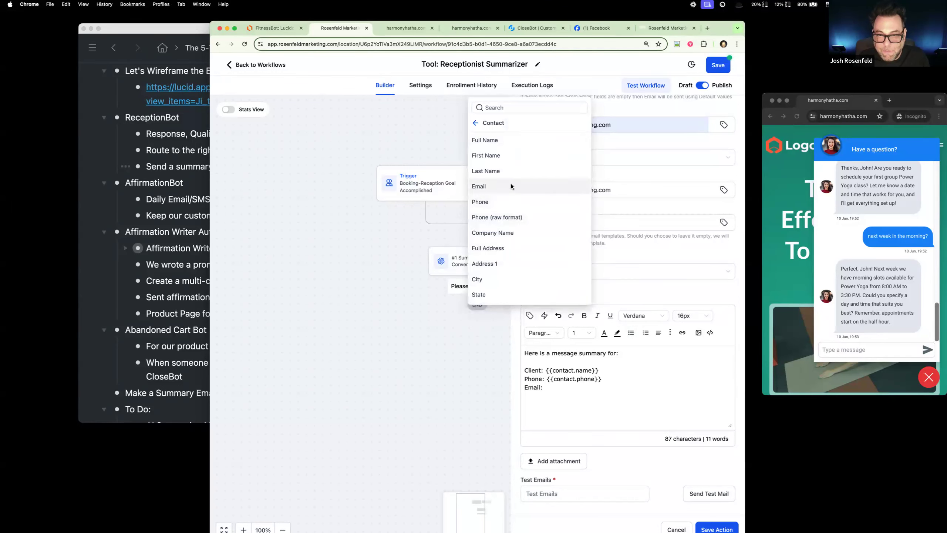
{"action": "left_click", "coordinate": [510, 184]}
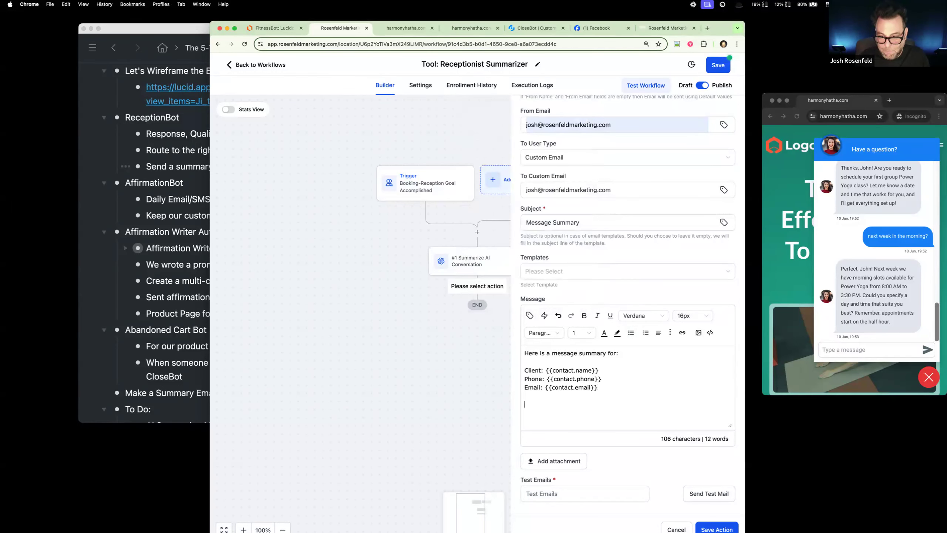
Step: Add a "Date:" line below the email line with the Right now custom value Time AM/PM format
{"action": "type", "text": "Date:"}
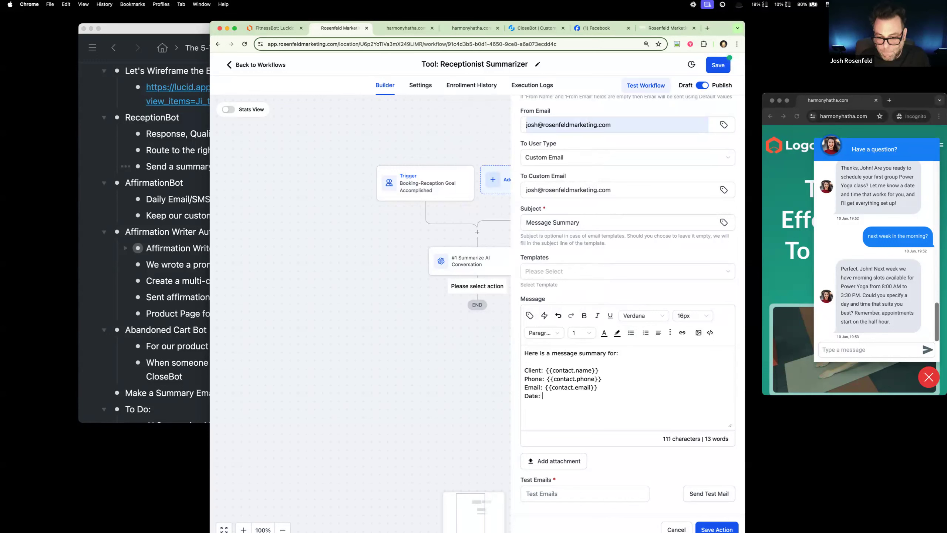
{"action": "left_click", "coordinate": [529, 315]}
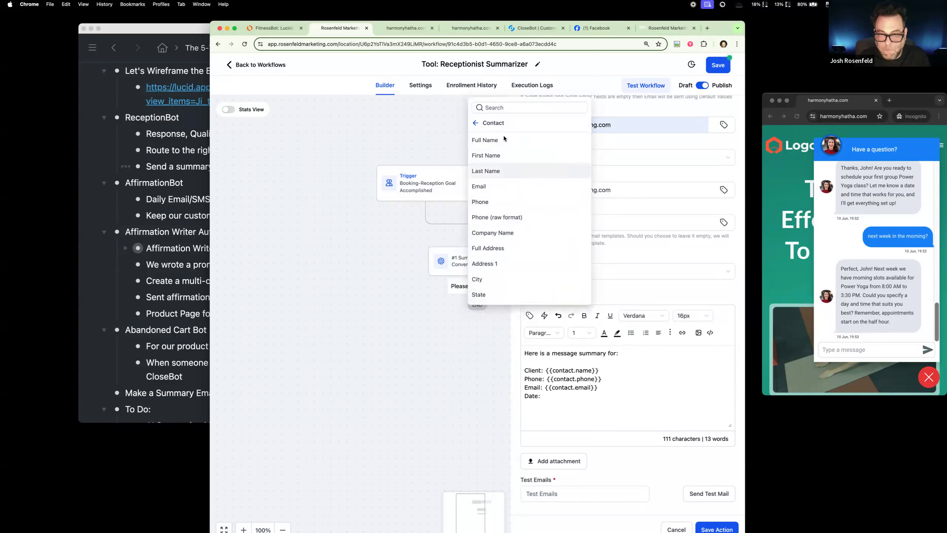
{"action": "left_click", "coordinate": [475, 122]}
{"action": "left_click", "coordinate": [495, 190]}
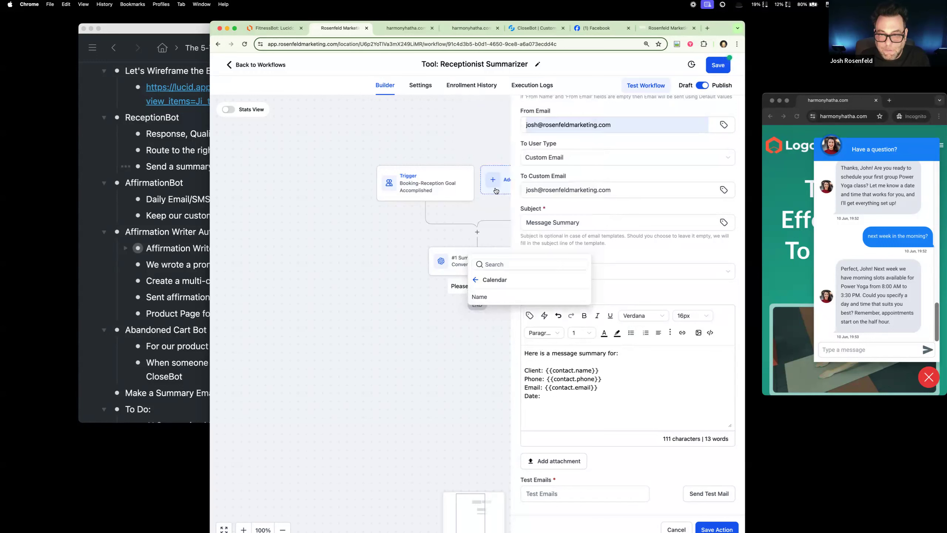
{"action": "left_click", "coordinate": [479, 281]}
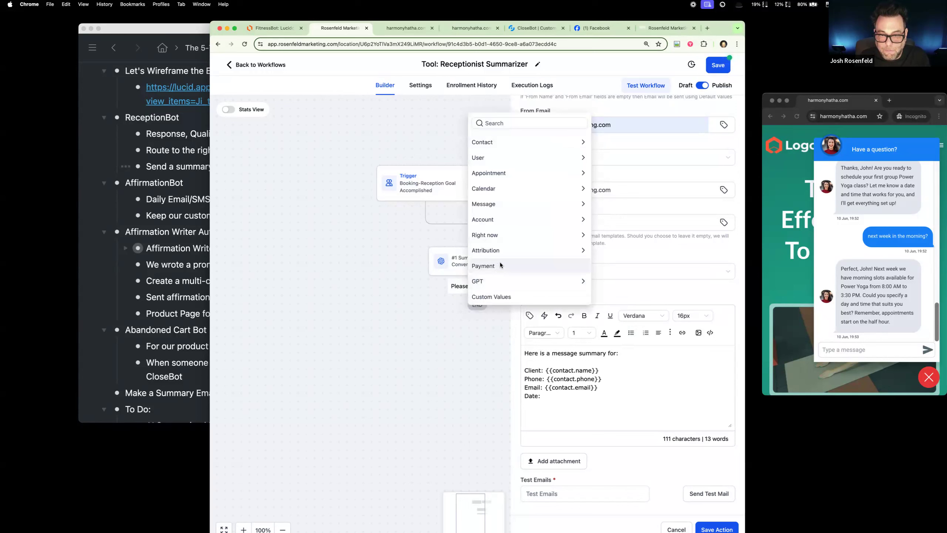
{"action": "left_click", "coordinate": [515, 235]}
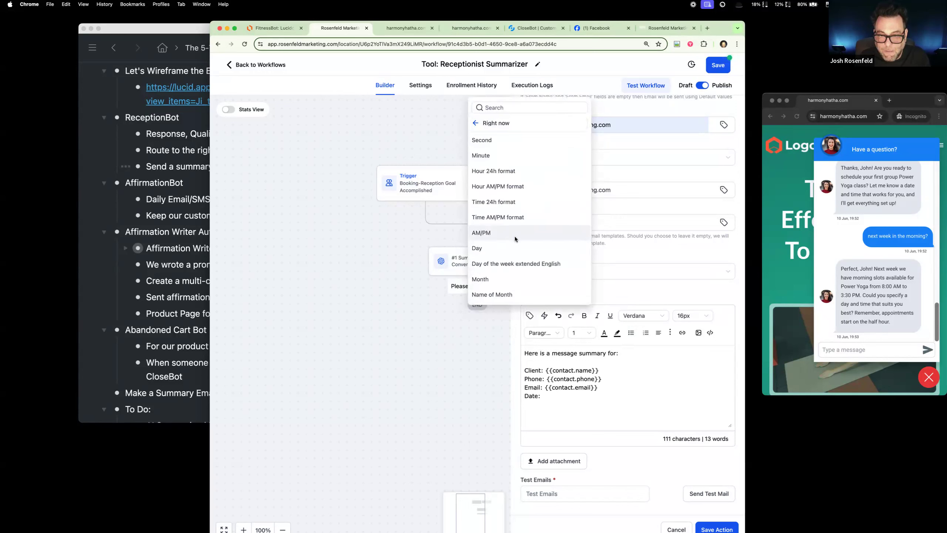
{"action": "scroll", "coordinate": [510, 279], "scroll_direction": "down", "scroll_amount": 2}
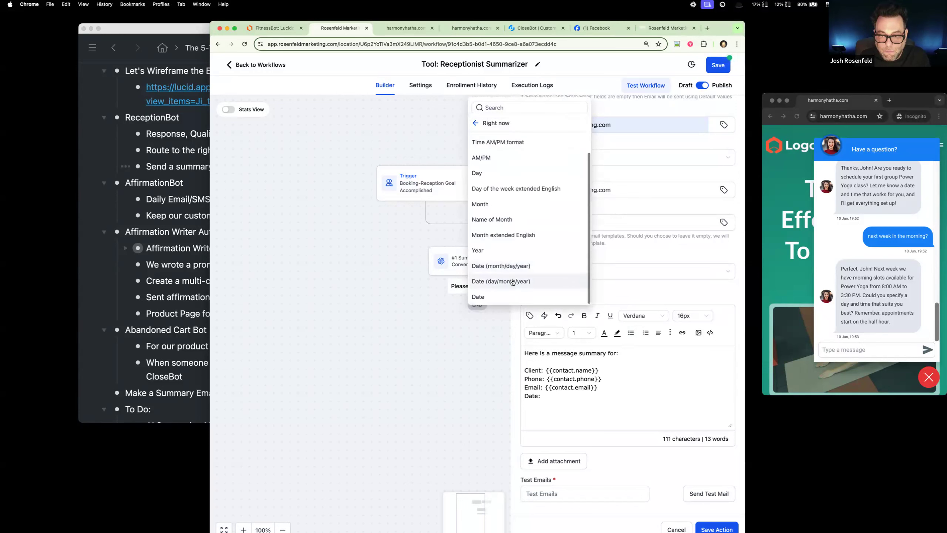
{"action": "scroll", "coordinate": [511, 277], "scroll_direction": "up", "scroll_amount": 2}
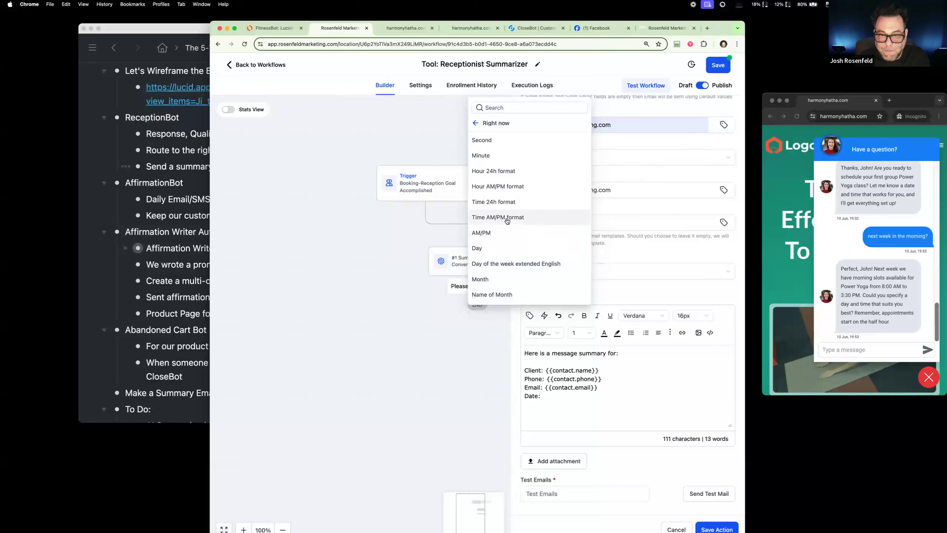
{"action": "left_click", "coordinate": [507, 220]}
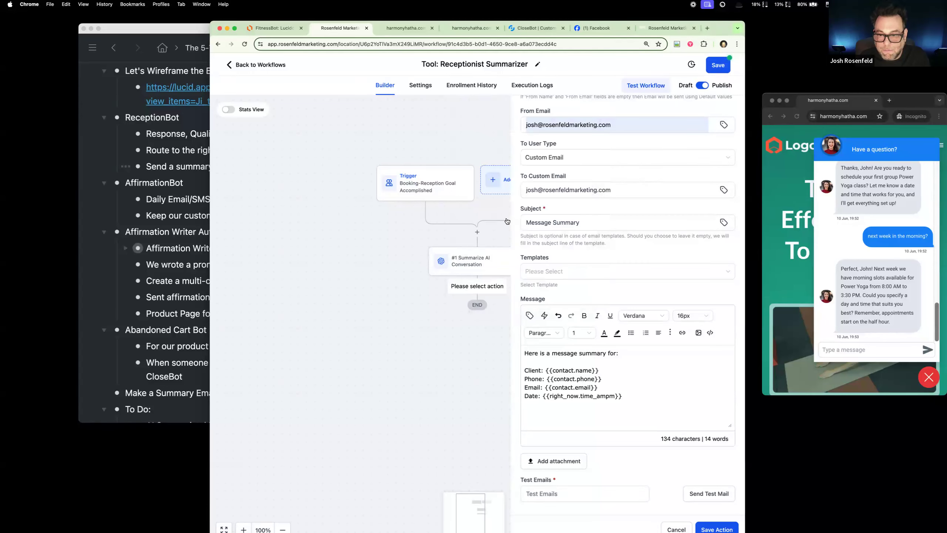
Step: Append a "/" separator and the current date value {{right_now.middle_endian_date}} after the time on the Date line
{"action": "type", "text": "\\|"}
{"action": "key", "text": "BackSpace"}
{"action": "type", "text": "/"}
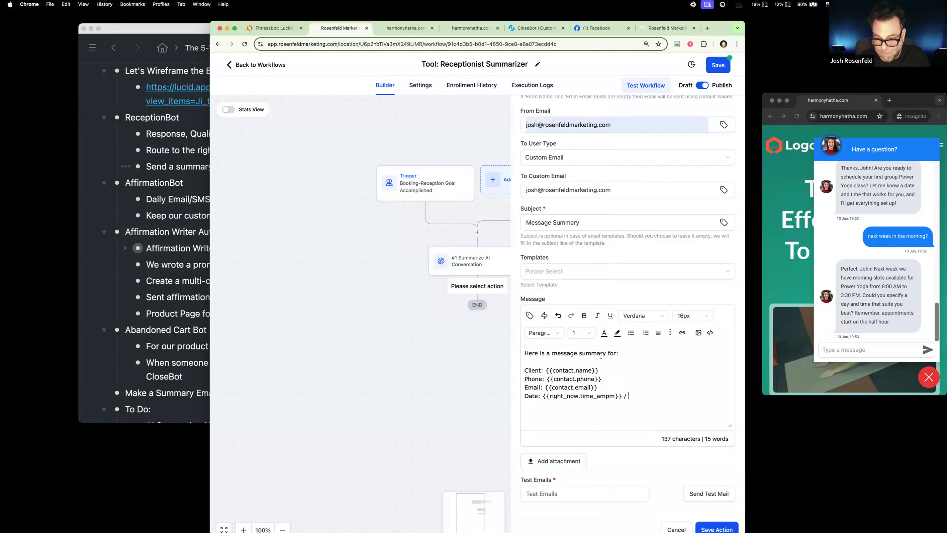
{"action": "left_click", "coordinate": [529, 315]}
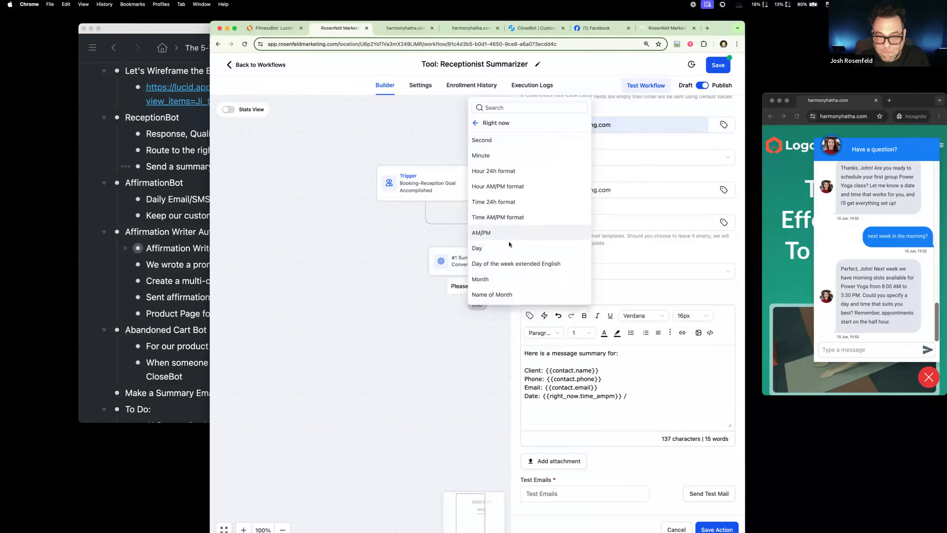
{"action": "scroll", "coordinate": [507, 269], "scroll_direction": "down", "scroll_amount": 3}
{"action": "left_click", "coordinate": [507, 281]}
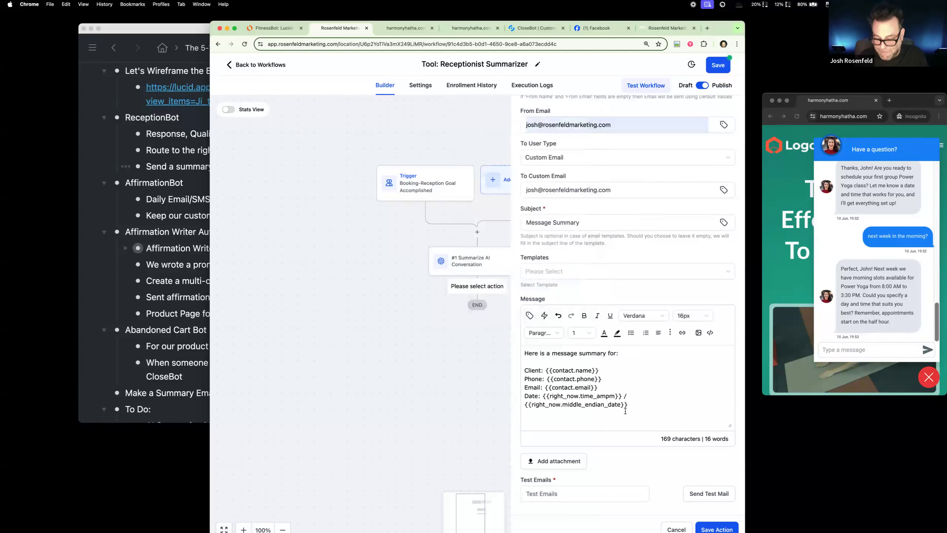
Step: Add a "--- Summary" heading below the date, separated by blank lines
{"action": "key", "text": "Return"}
{"action": "key", "text": "Return"}
{"action": "type", "text": "---"}
{"action": "key", "text": "Return"}
{"action": "key", "text": "Return"}
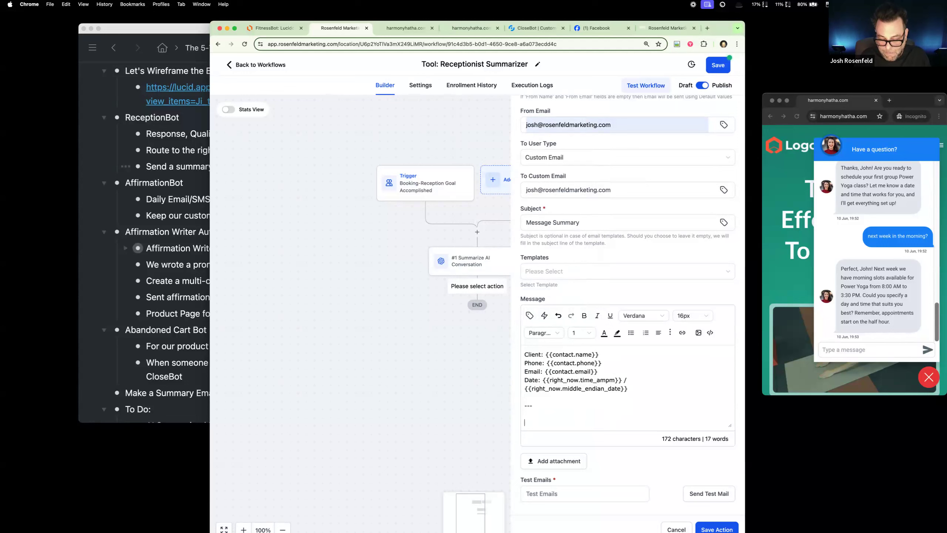
{"action": "type", "text": "Summ"}
{"action": "key", "text": "BackSpace"}
{"action": "key", "text": "BackSpace"}
{"action": "key", "text": "BackSpace"}
{"action": "key", "text": "BackSpace"}
{"action": "key", "text": "BackSpace"}
{"action": "key", "text": "BackSpace"}
{"action": "type", "text": "Summary"}
{"action": "key", "text": "BackSpace"}
{"action": "key", "text": "BackSpace"}
{"action": "key", "text": "BackSpace"}
{"action": "key", "text": "BackSpace"}
{"action": "key", "text": "BackSpace"}
{"action": "key", "text": "BackSpace"}
{"action": "type", "text": "ummary"}
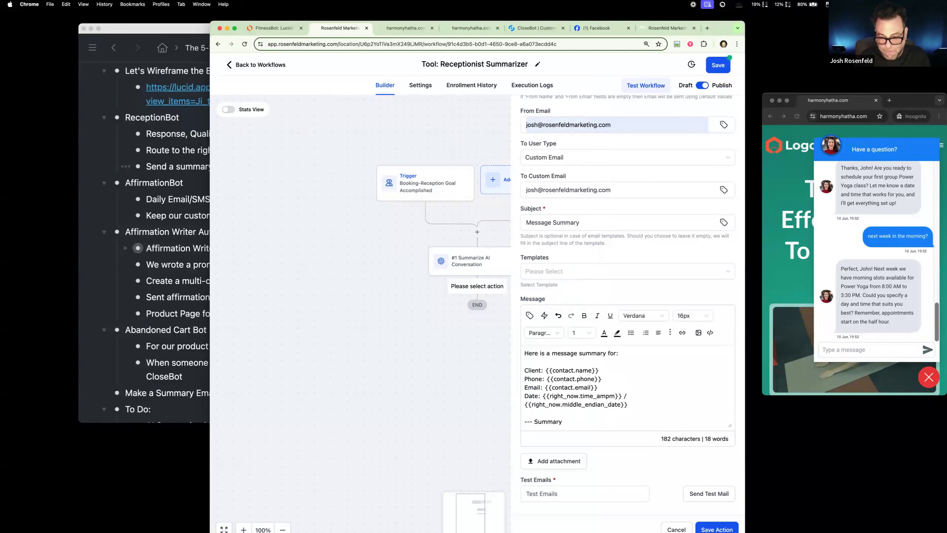
{"action": "key", "text": "Return"}
{"action": "key", "text": "Return"}
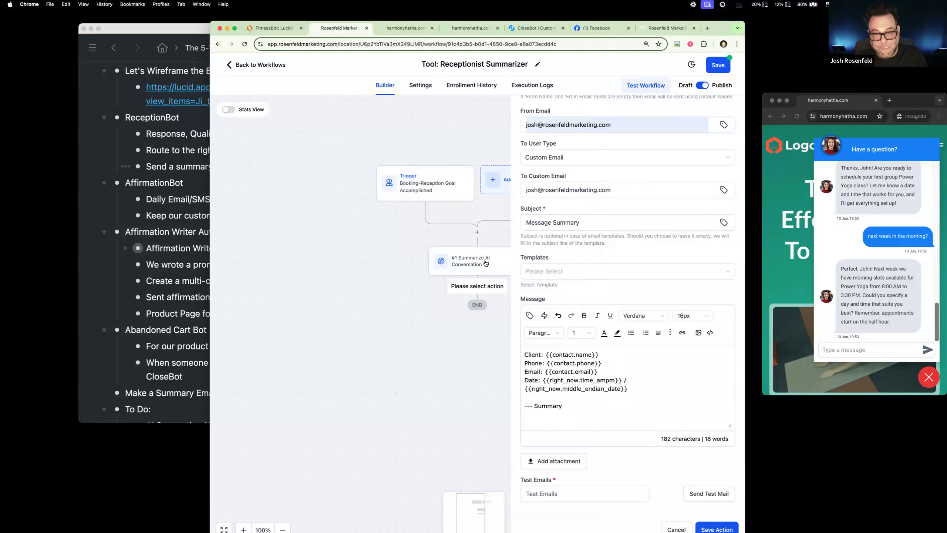
Step: Insert the GPT response value of "#1 Summarize AI Conversation" under the Summary heading
{"action": "left_click", "coordinate": [529, 316]}
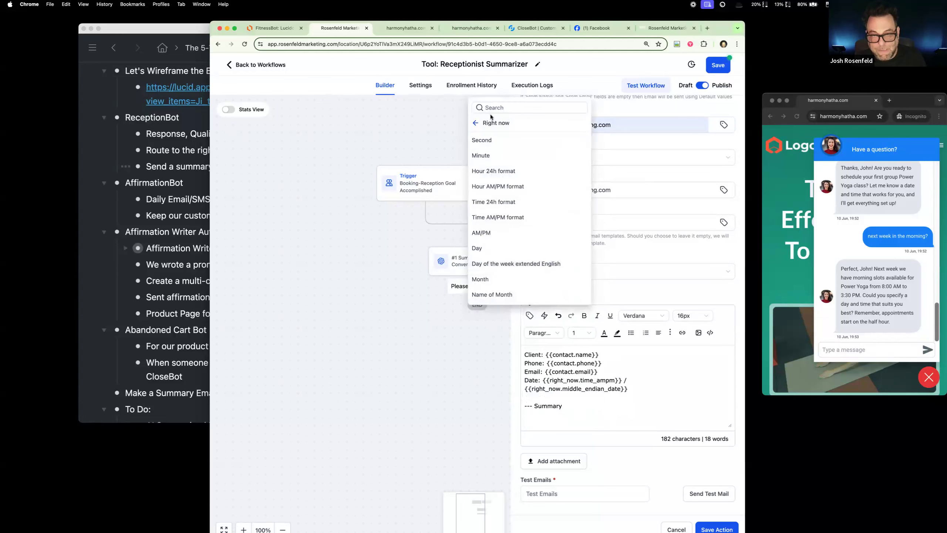
{"action": "left_click", "coordinate": [485, 122]}
{"action": "left_click", "coordinate": [512, 281]}
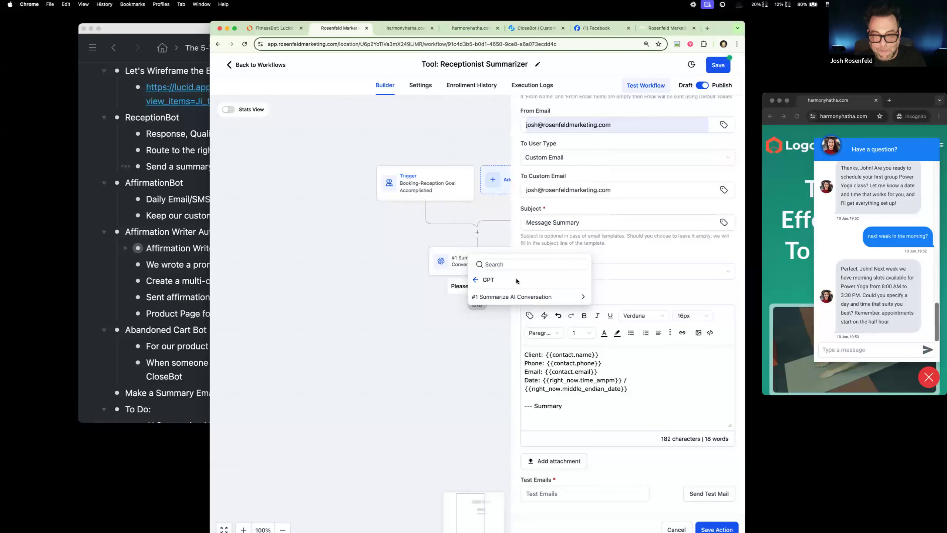
{"action": "left_click", "coordinate": [520, 295]}
{"action": "left_click", "coordinate": [496, 298]}
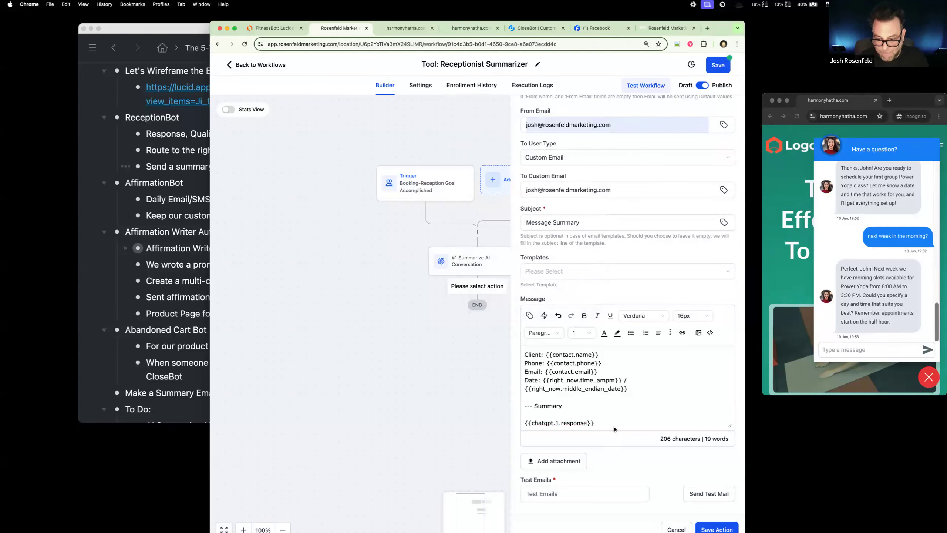
Step: Add a "-- Full Conversation History" heading below the GPT response in the message body
{"action": "key", "text": "Return"}
{"action": "key", "text": "Return"}
{"action": "type", "text": "-- dfi"}
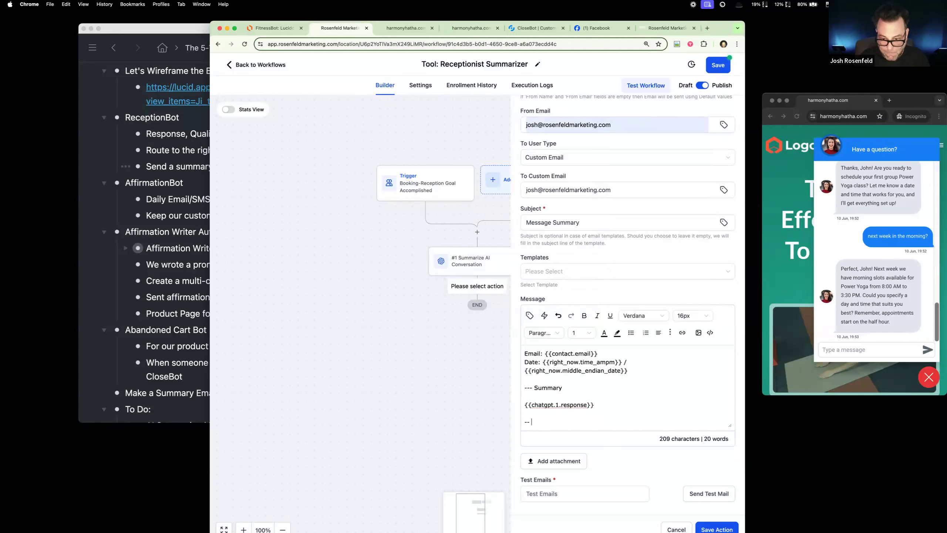
{"action": "key", "text": "BackSpace"}
{"action": "key", "text": "BackSpace"}
{"action": "key", "text": "BackSpace"}
{"action": "type", "text": "Fill"}
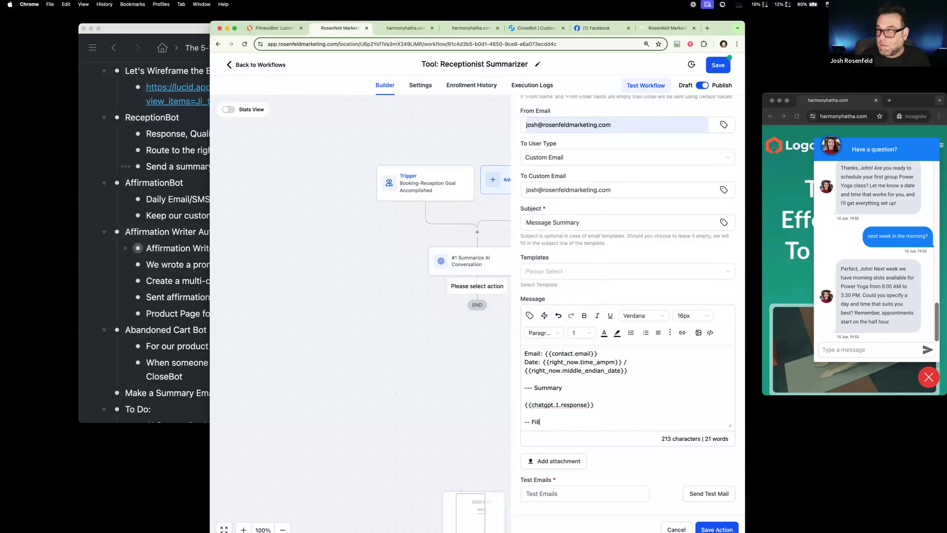
{"action": "key", "text": "BackSpace"}
{"action": "key", "text": "BackSpace"}
{"action": "key", "text": "BackSpace"}
{"action": "type", "text": "ull C"}
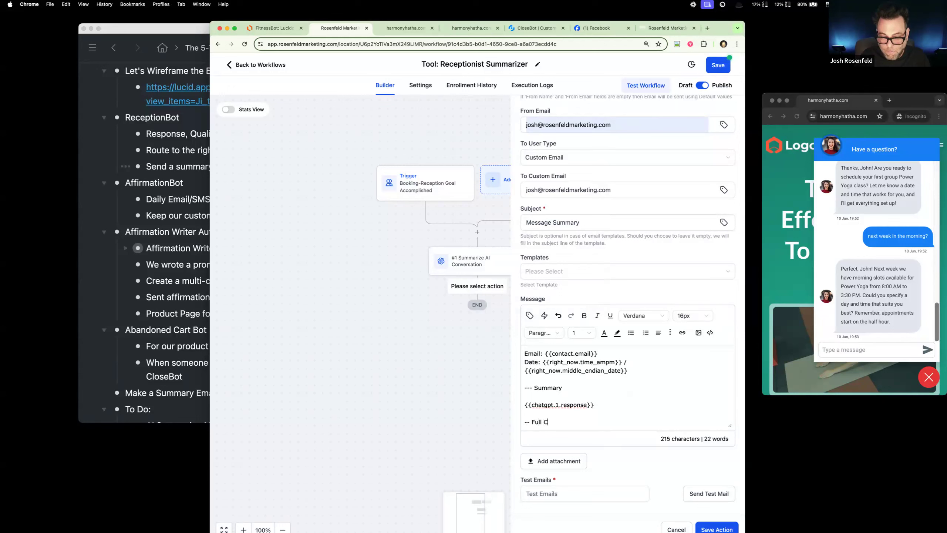
{"action": "type", "text": "onversatin"}
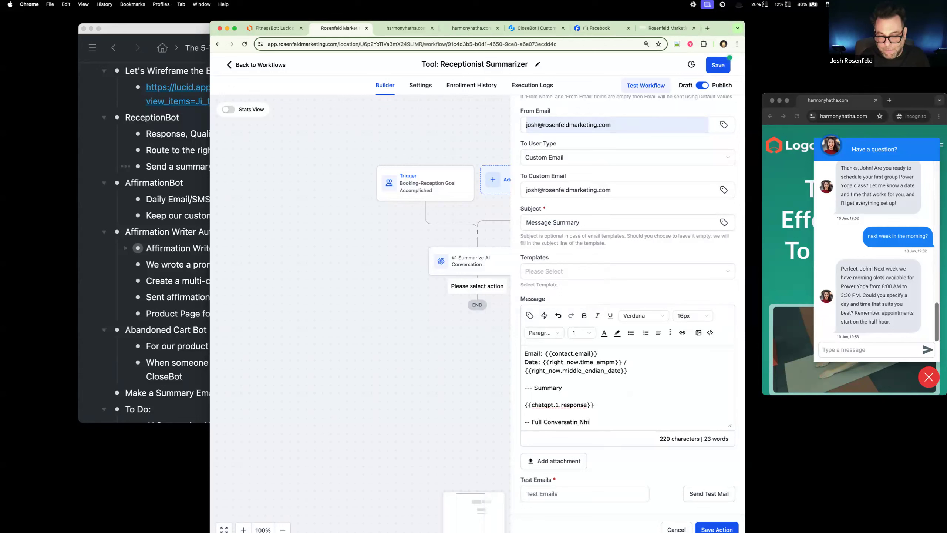
{"action": "key", "text": "BackSpace"}
{"action": "type", "text": "on History"}
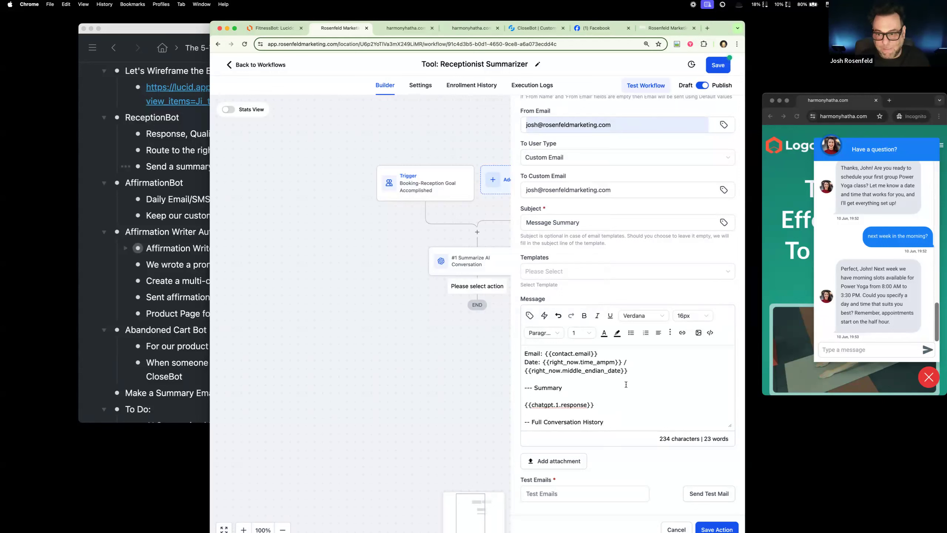
Step: Save the internal notification action and the Receptionist Summarizer workflow
{"action": "scroll", "coordinate": [611, 402], "scroll_direction": "down", "scroll_amount": 1}
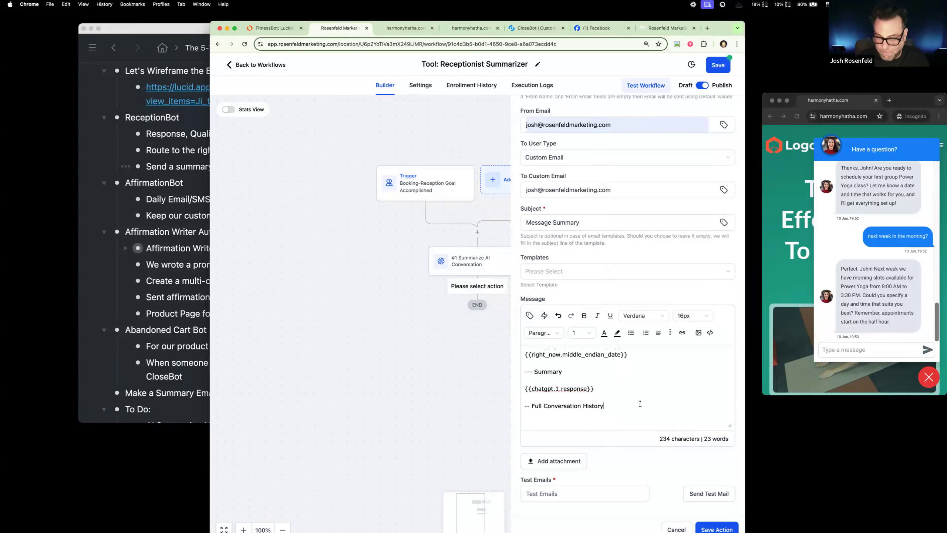
{"action": "left_click", "coordinate": [729, 525]}
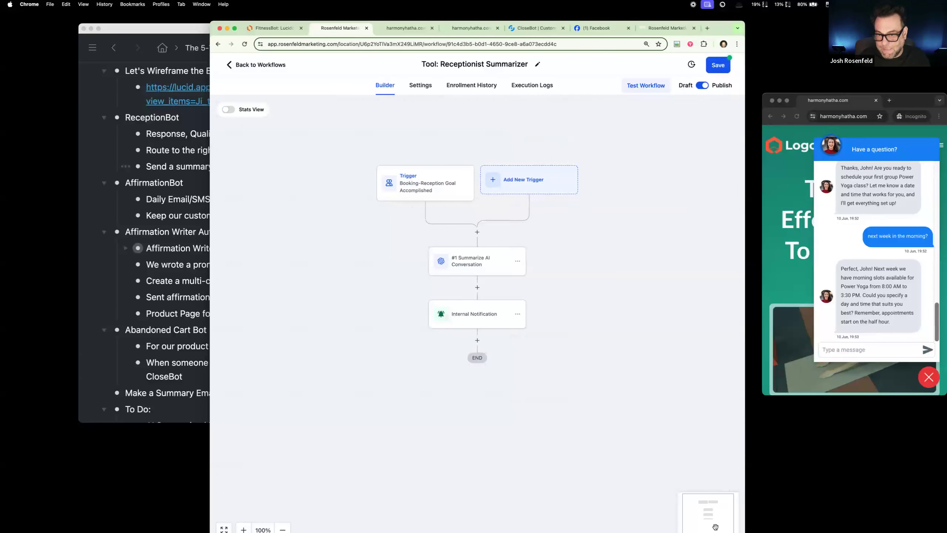
{"action": "left_click", "coordinate": [719, 66]}
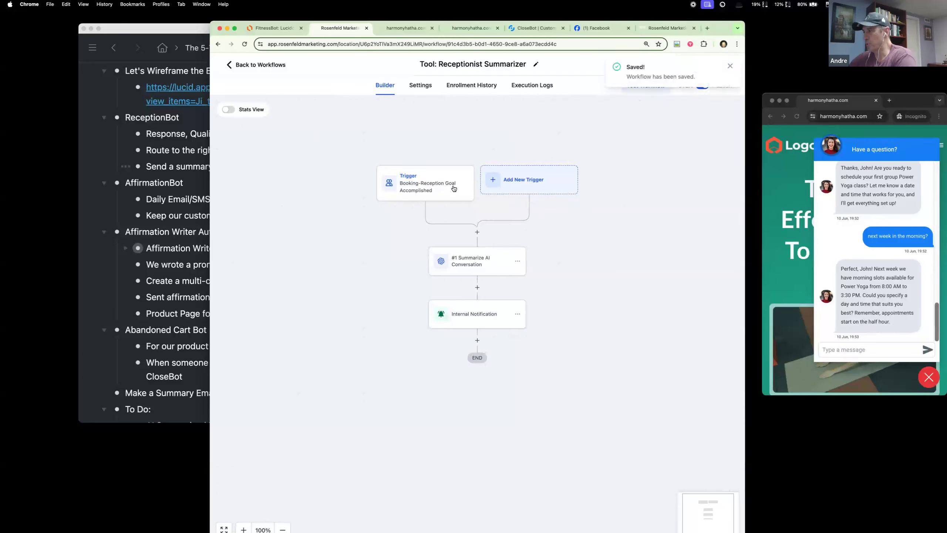
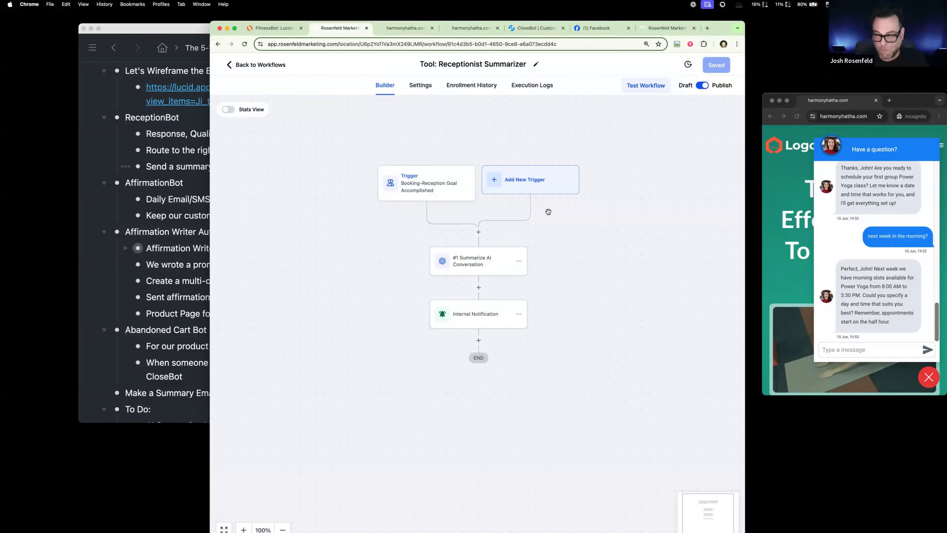
Step: Answer the scheduling question in the website chat with "8am is great!"
{"action": "left_click_drag", "start_coordinate": [548, 212], "coordinate": [549, 203]}
{"action": "left_click", "coordinate": [861, 349]}
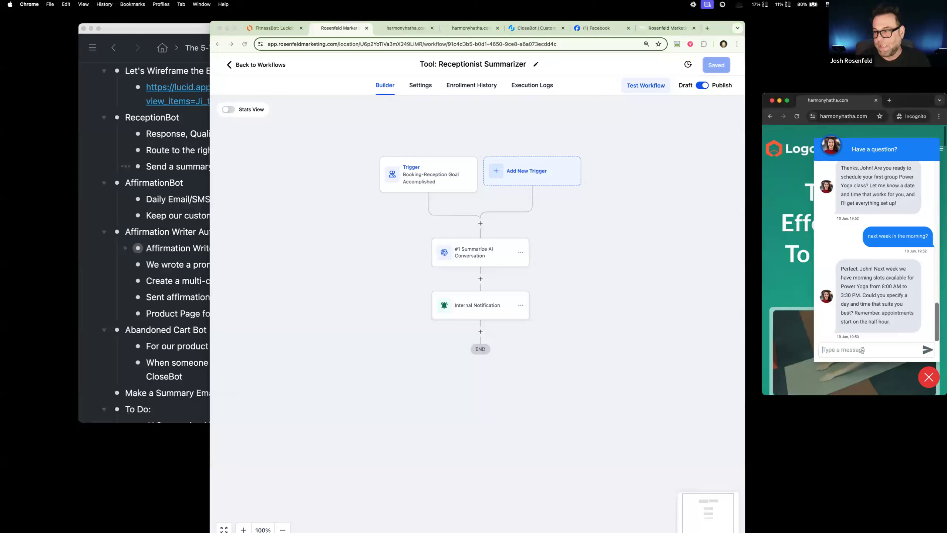
{"action": "type", "text": "8am is great!"}
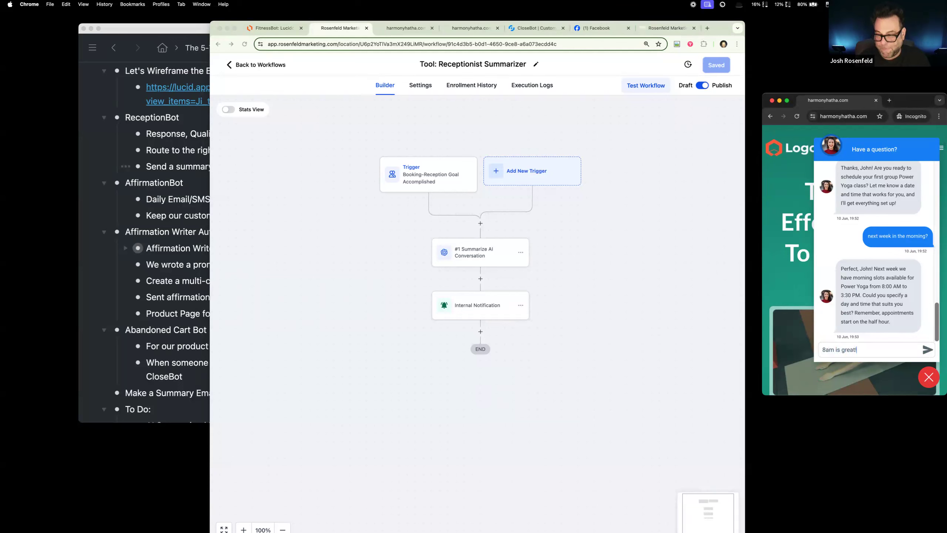
{"action": "key", "text": "Return"}
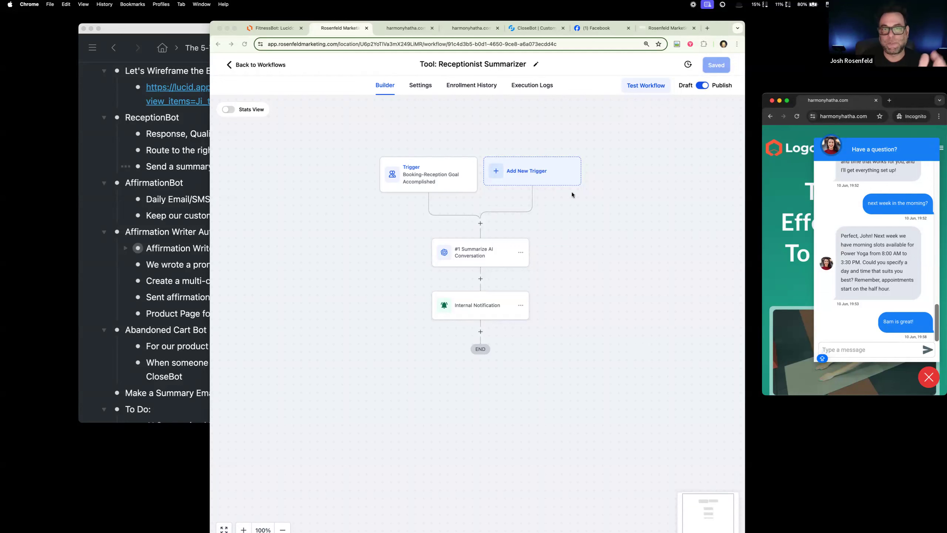
Step: Open the "#1 Summarize AI Conversation" action and reply "YES" to the daily affirmations offer in the website chat
{"action": "left_click", "coordinate": [478, 252]}
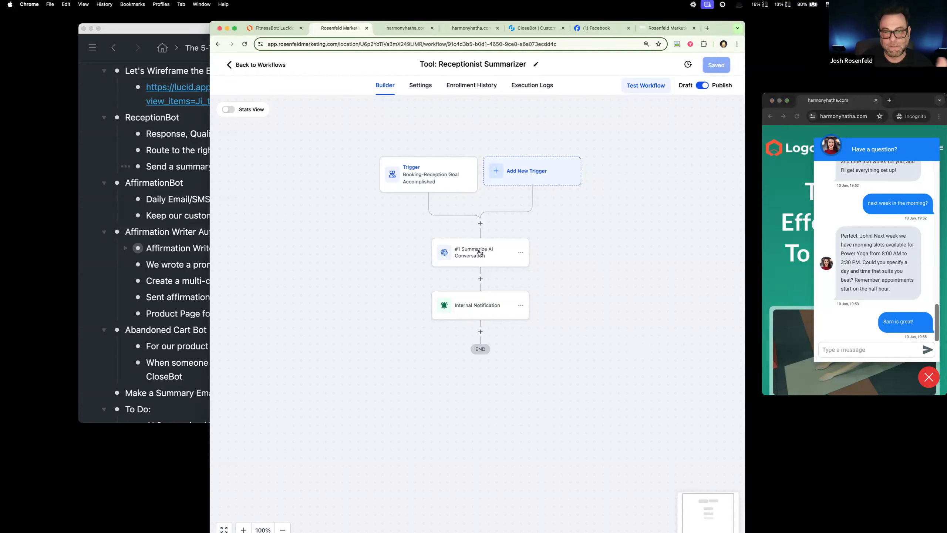
{"action": "left_click", "coordinate": [479, 252]}
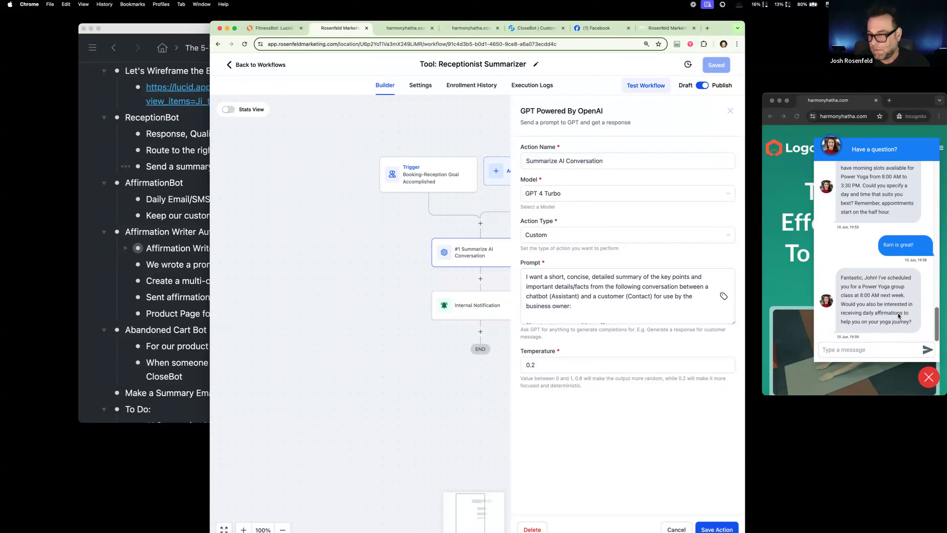
{"action": "left_click", "coordinate": [872, 351]}
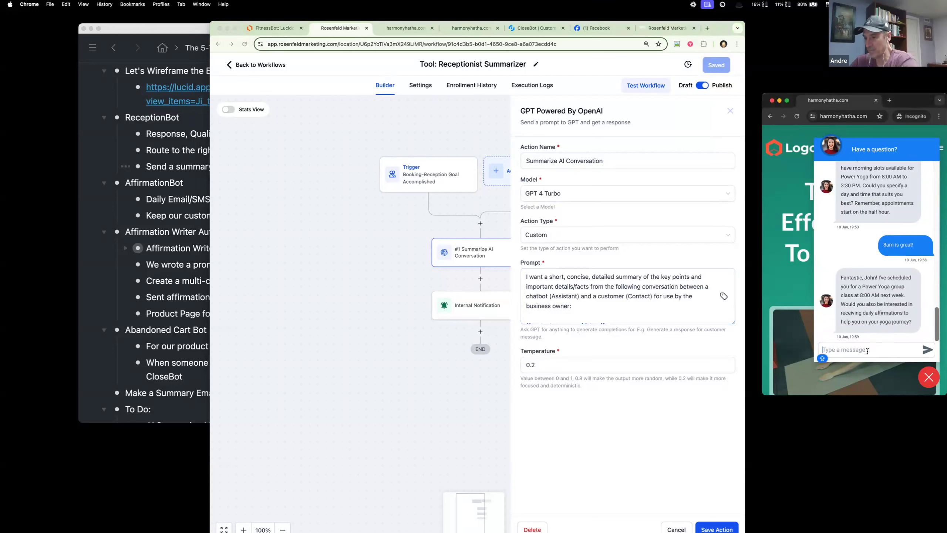
{"action": "type", "text": "YES OL"}
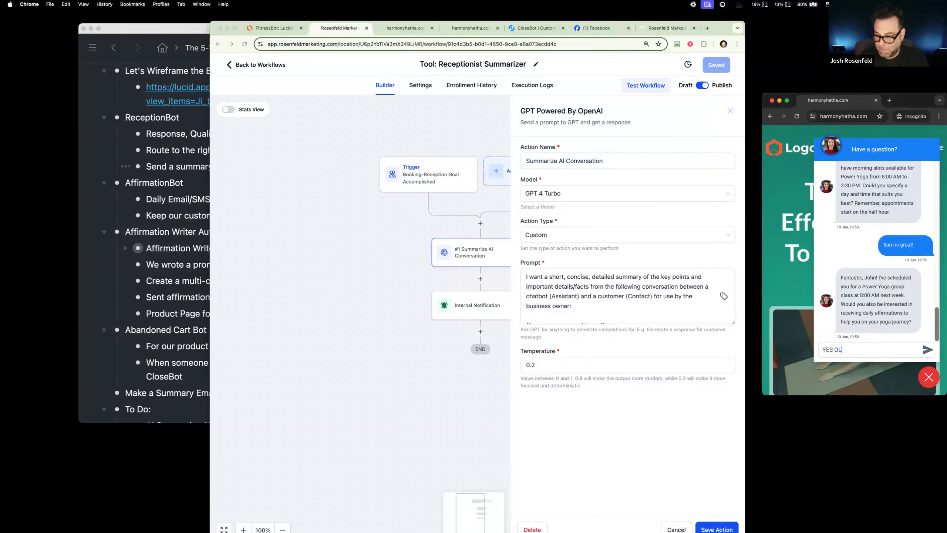
{"action": "key", "text": "Return"}
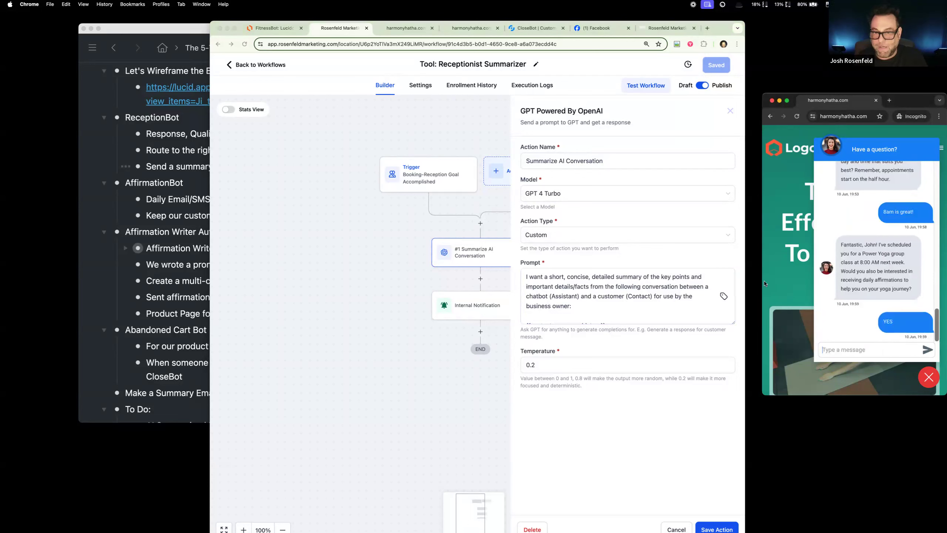
Step: Widen the browser window and close the Summarize AI Conversation action without saving changes
{"action": "left_click", "coordinate": [312, 277]}
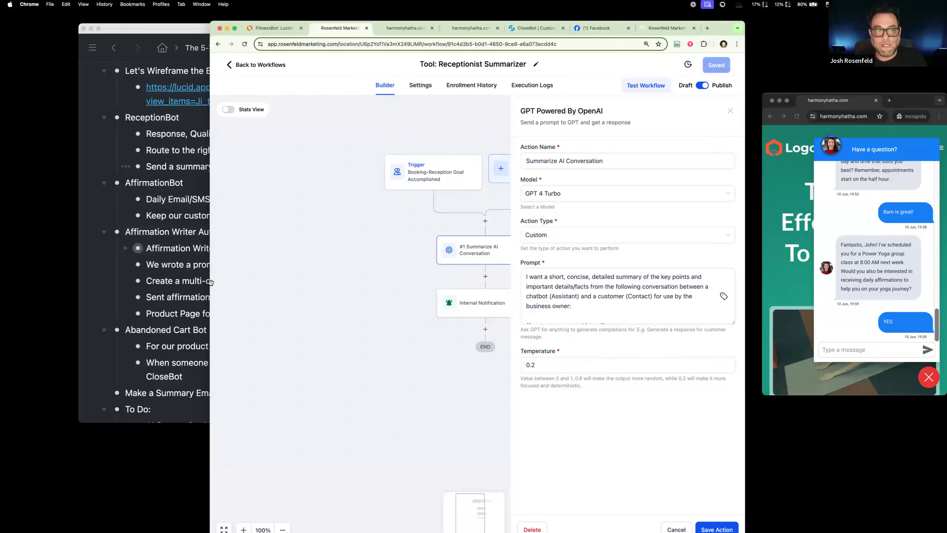
{"action": "left_click_drag", "start_coordinate": [210, 282], "coordinate": [111, 282]}
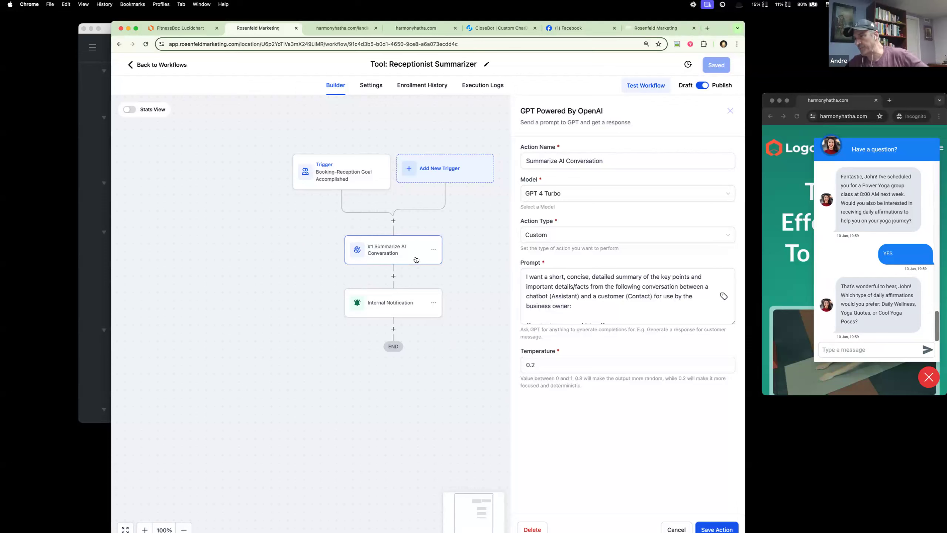
{"action": "scroll", "coordinate": [416, 259], "scroll_direction": "down", "scroll_amount": 1}
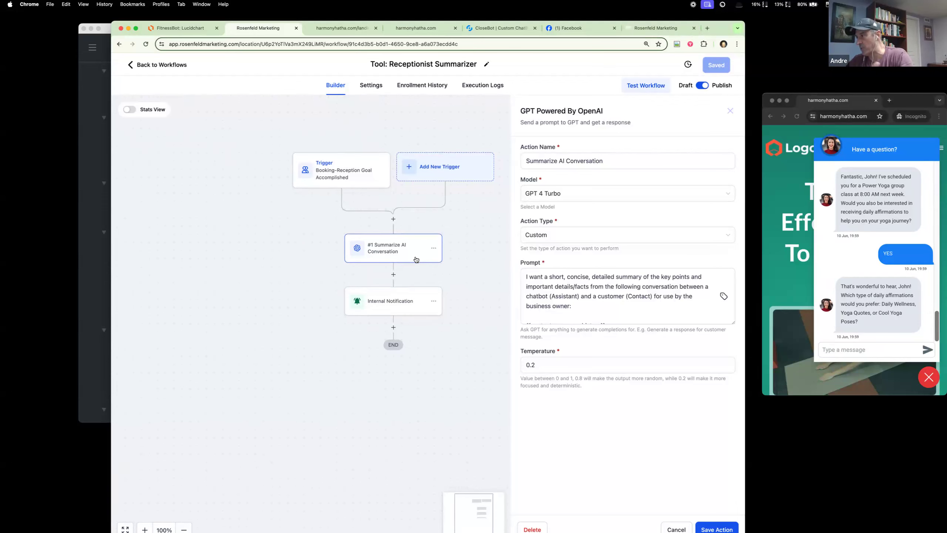
{"action": "scroll", "coordinate": [401, 257], "scroll_direction": "down", "scroll_amount": 1}
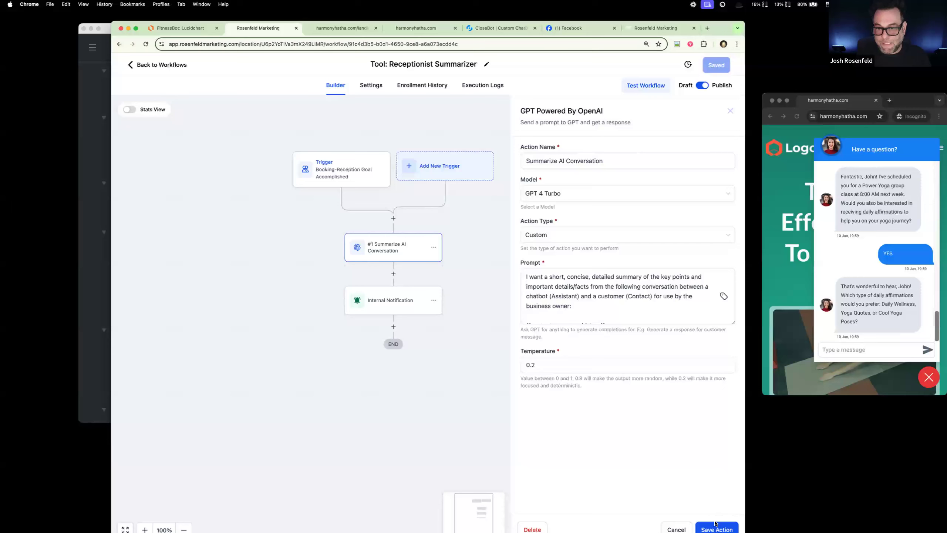
{"action": "left_click", "coordinate": [676, 528]}
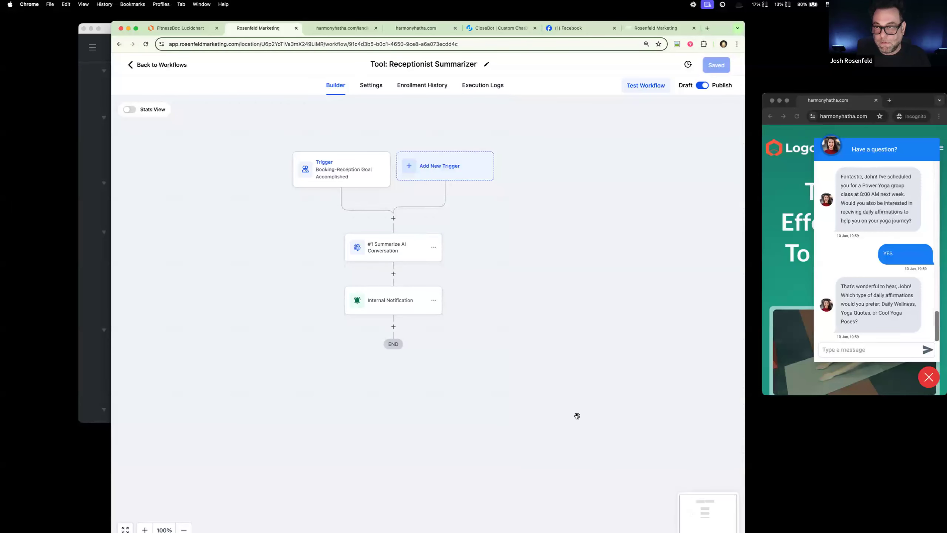
Step: Close the extra Rosenfeld Marketing page and bring the Gmail Message Summary email into the main browser window
{"action": "left_click", "coordinate": [655, 28]}
{"action": "left_click", "coordinate": [693, 28]}
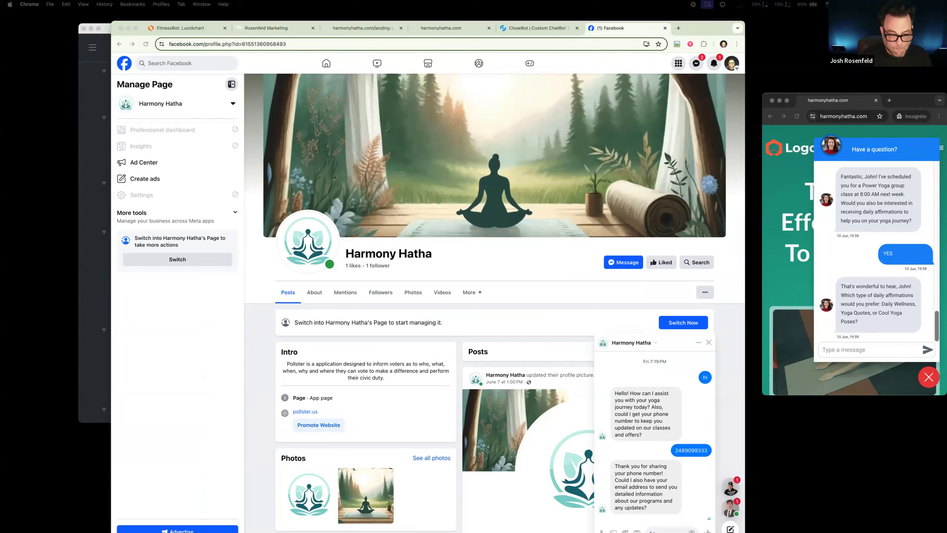
{"action": "left_click_drag", "start_coordinate": [481, 529], "coordinate": [384, 32]}
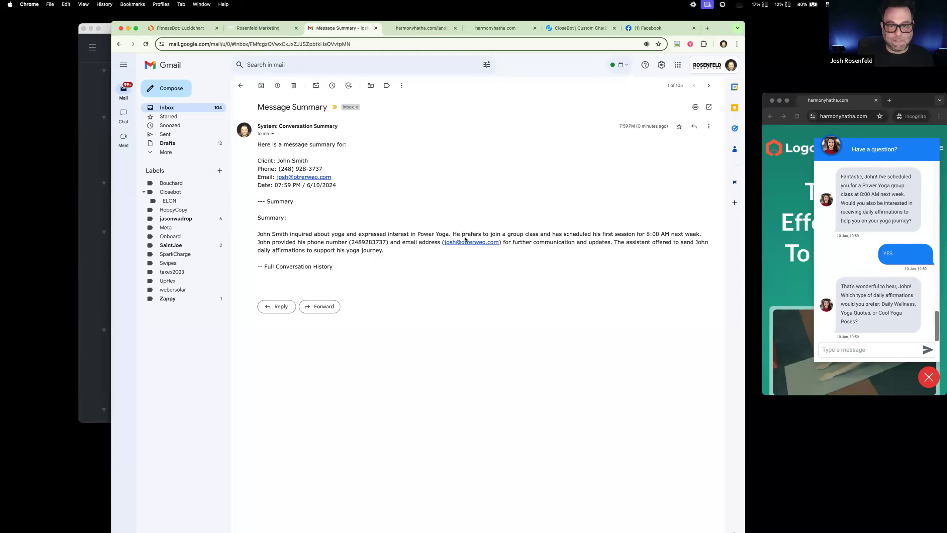
Step: Highlight the generated summary paragraph in the Message Summary email for review
{"action": "left_click_drag", "start_coordinate": [385, 251], "coordinate": [255, 234]}
{"action": "left_click_drag", "start_coordinate": [384, 256], "coordinate": [257, 235]}
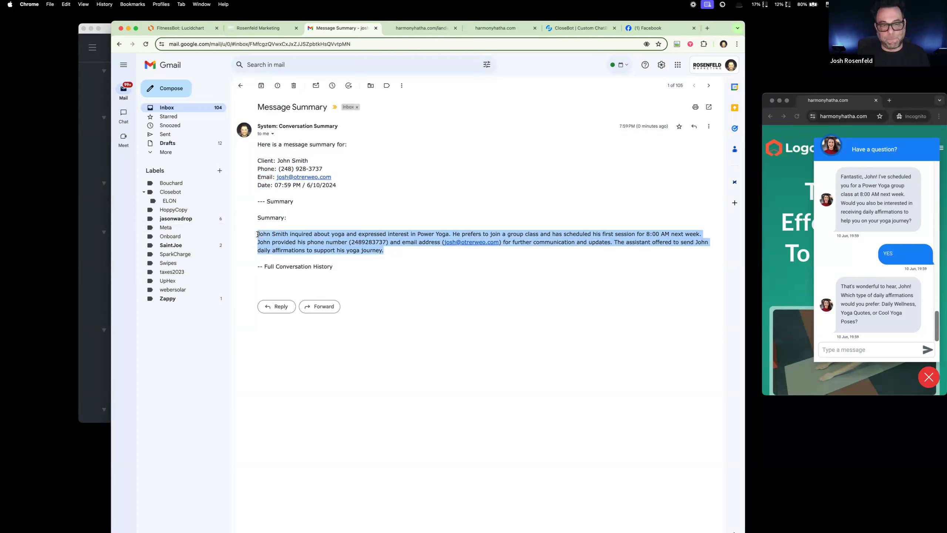
{"action": "left_click_drag", "start_coordinate": [381, 248], "coordinate": [255, 234]}
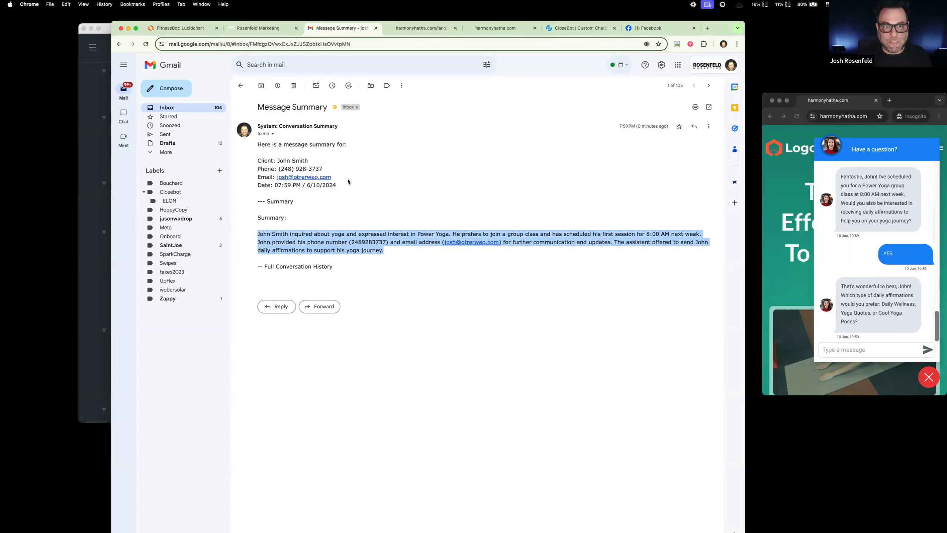
Step: Insert the contact's Message History custom field at the end of the Internal Notification message and rename its heading "-- Full Message History"
{"action": "left_click", "coordinate": [263, 28]}
{"action": "scroll", "coordinate": [485, 326], "scroll_direction": "down", "scroll_amount": 2}
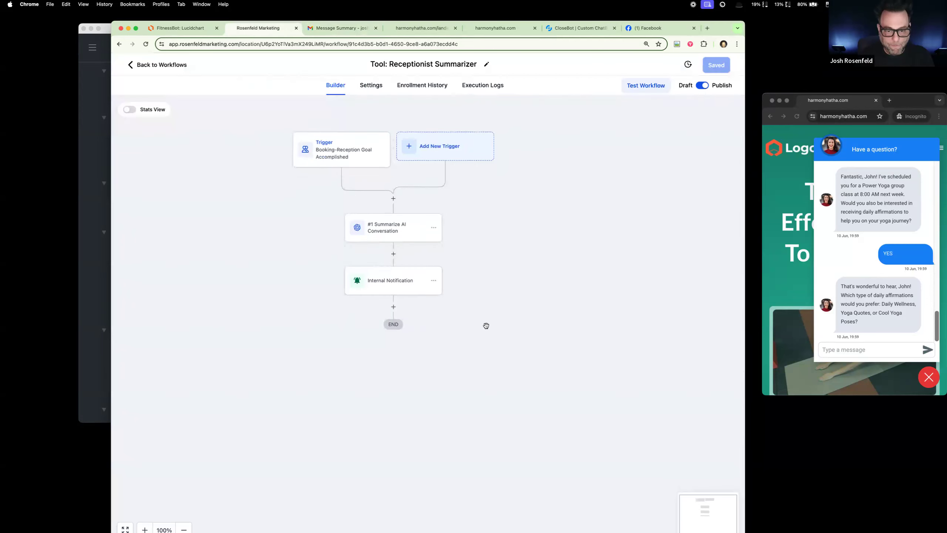
{"action": "left_click", "coordinate": [393, 258]}
{"action": "scroll", "coordinate": [623, 404], "scroll_direction": "down", "scroll_amount": 4}
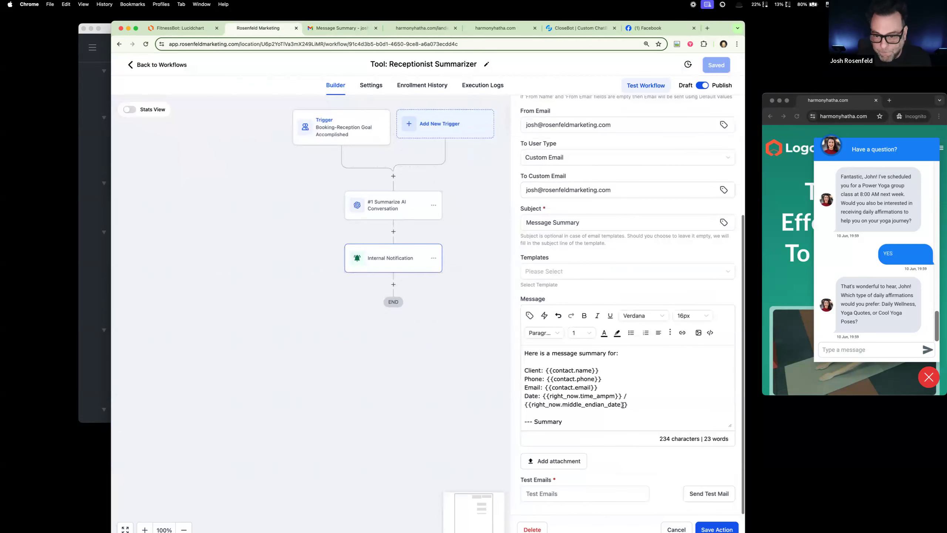
{"action": "scroll", "coordinate": [578, 420], "scroll_direction": "down", "scroll_amount": 2}
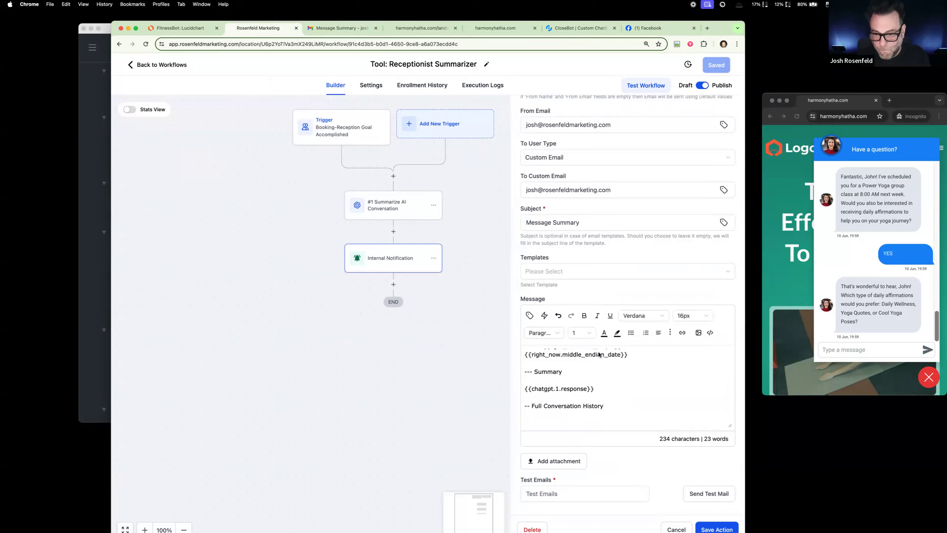
{"action": "left_click", "coordinate": [529, 315]}
{"action": "left_click", "coordinate": [527, 142]}
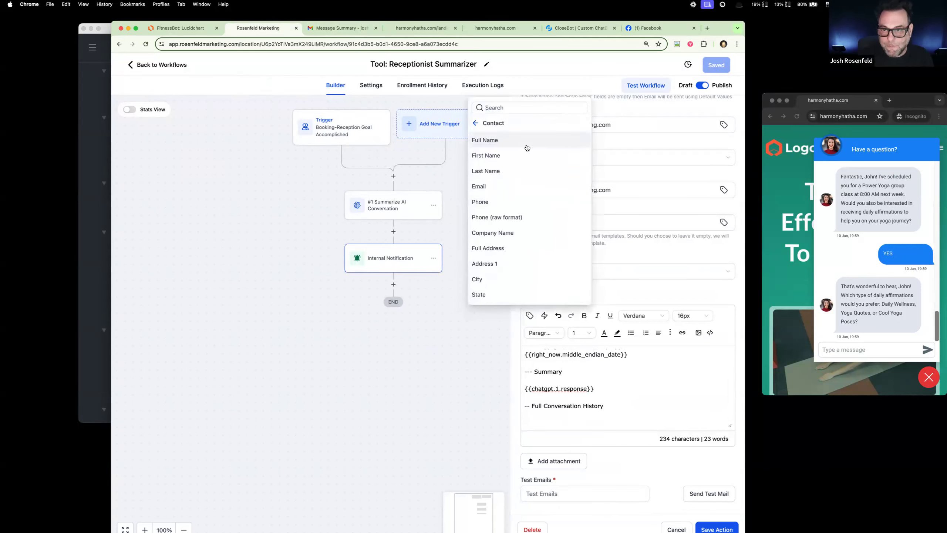
{"action": "scroll", "coordinate": [528, 254], "scroll_direction": "down", "scroll_amount": 5}
{"action": "left_click", "coordinate": [523, 298]}
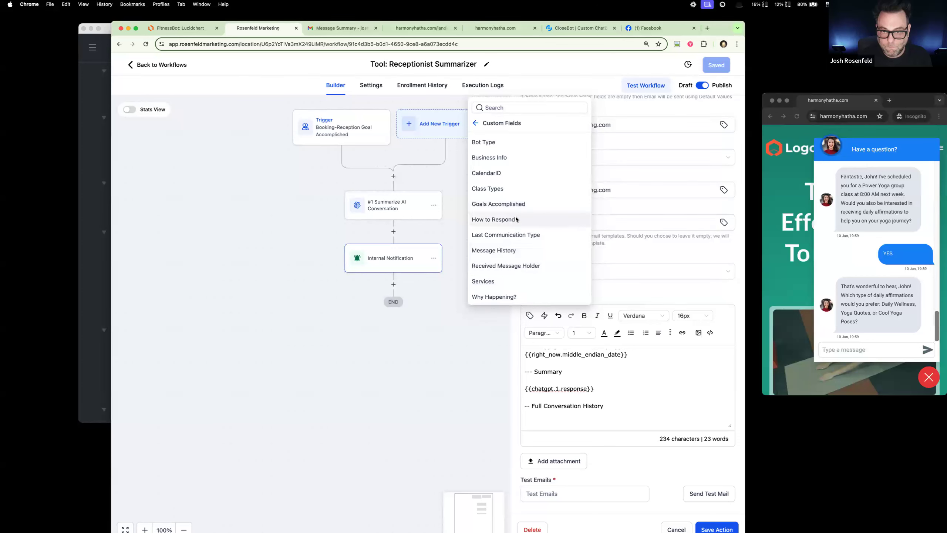
{"action": "scroll", "coordinate": [528, 260], "scroll_direction": "up", "scroll_amount": 3}
{"action": "scroll", "coordinate": [528, 260], "scroll_direction": "down", "scroll_amount": 3}
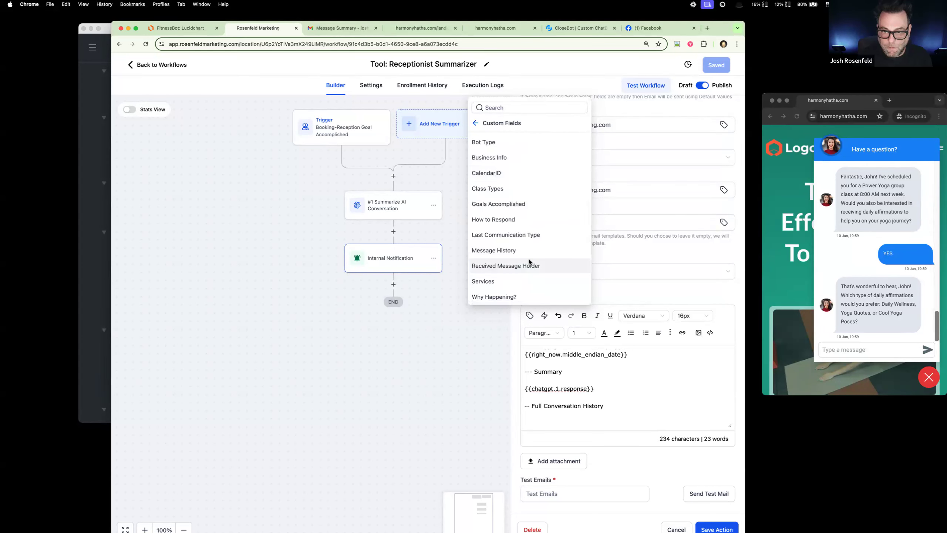
{"action": "left_click", "coordinate": [519, 251]}
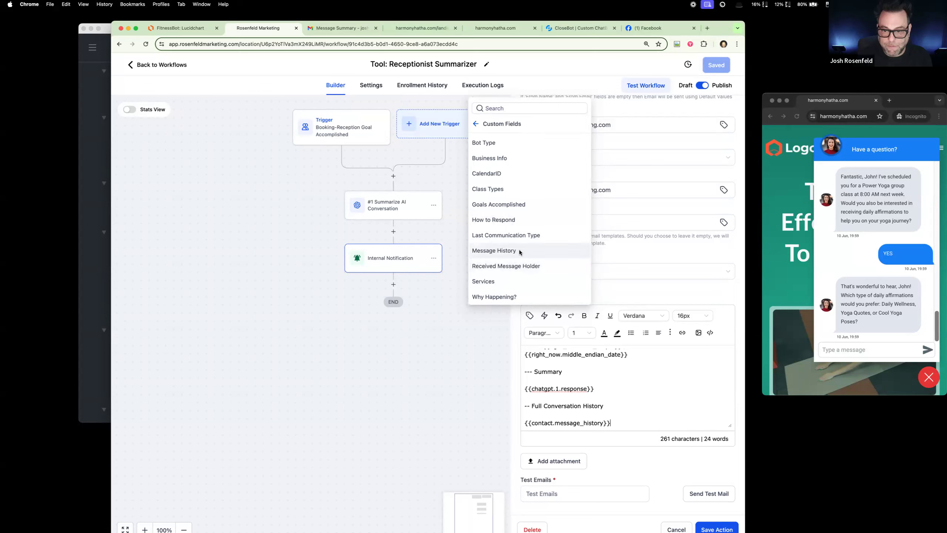
{"action": "double_click", "coordinate": [563, 405]}
{"action": "type", "text": "Message"}
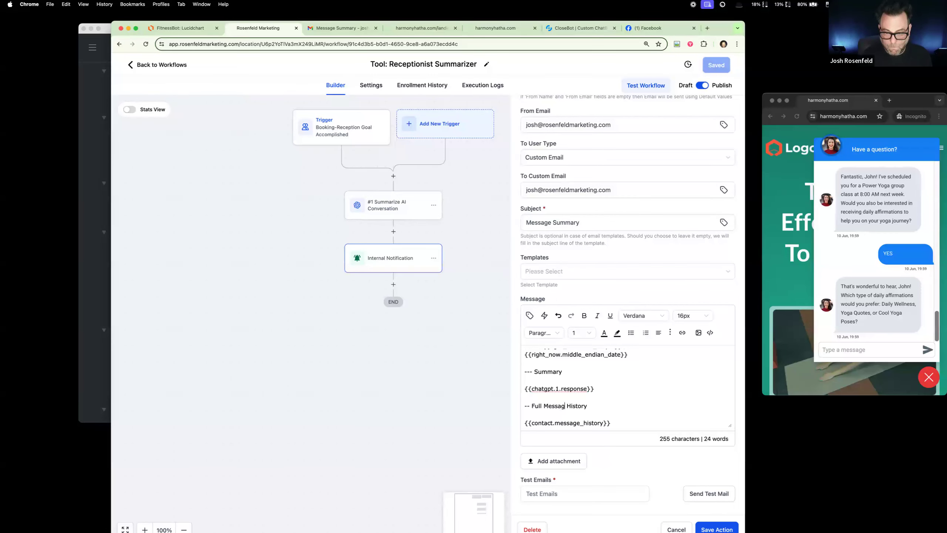
Step: Set the notification email subject to "New Client! Message Summary." and save the action and the workflow
{"action": "left_click", "coordinate": [564, 226]}
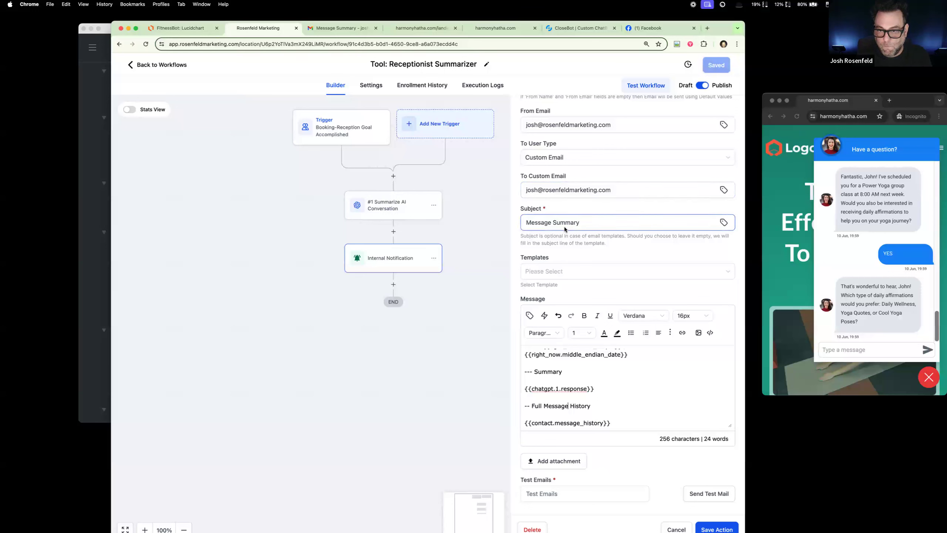
{"action": "left_click", "coordinate": [527, 223]}
{"action": "type", "text": "New Clien"}
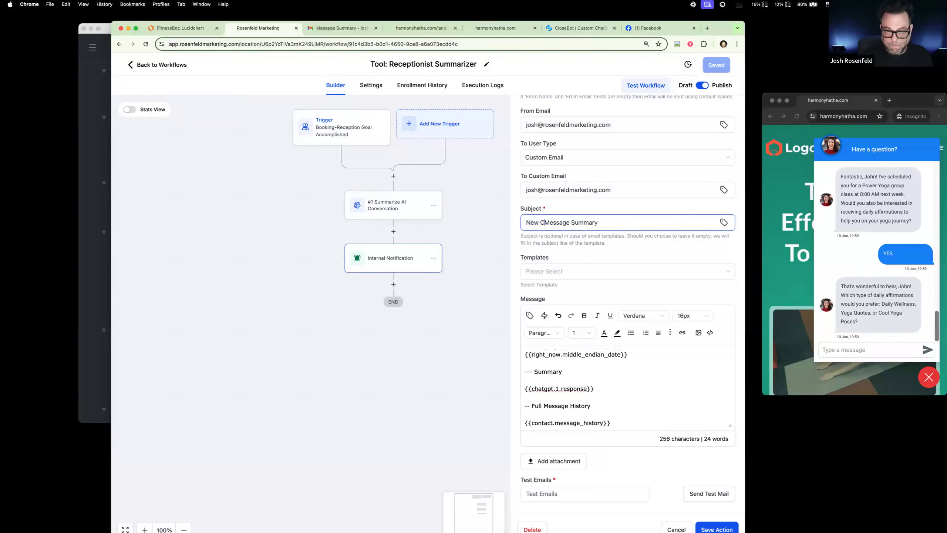
{"action": "type", "text": "t!"}
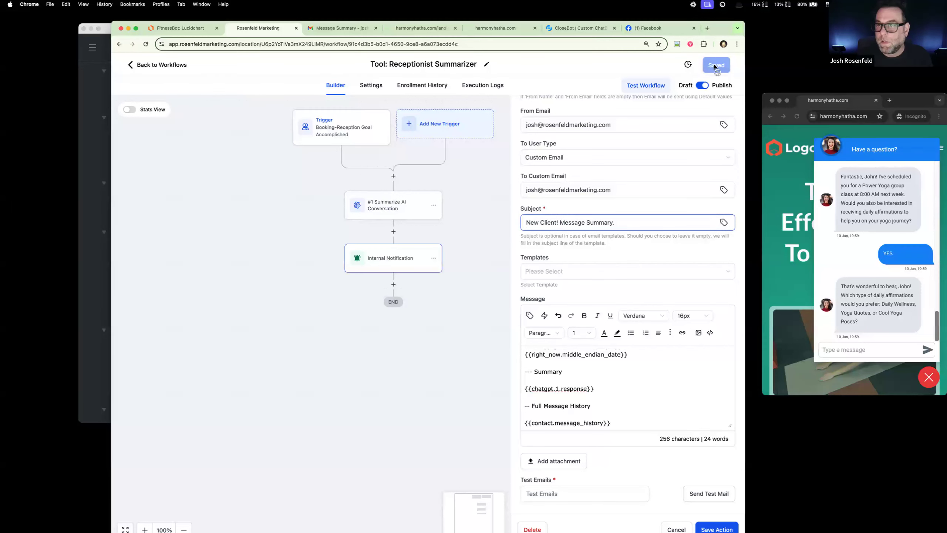
{"action": "left_click", "coordinate": [715, 528]}
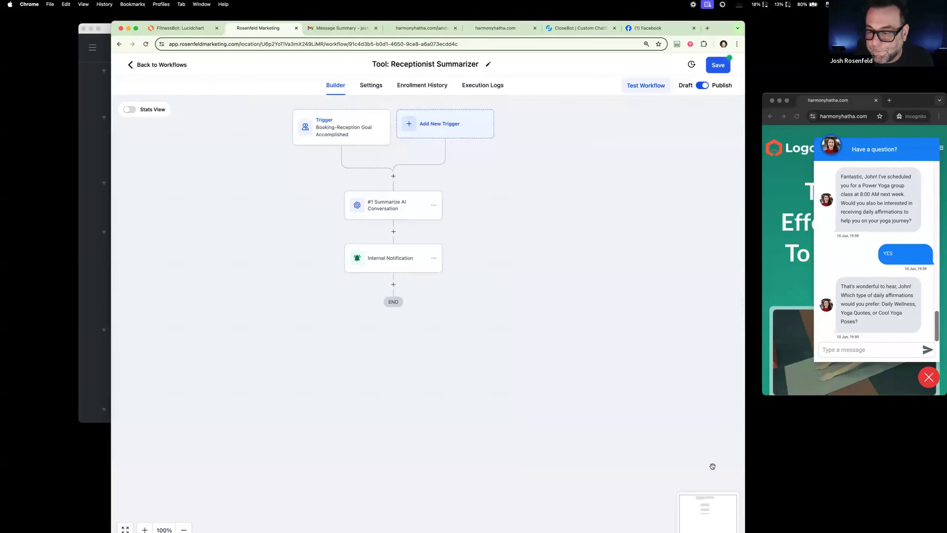
{"action": "left_click", "coordinate": [720, 66]}
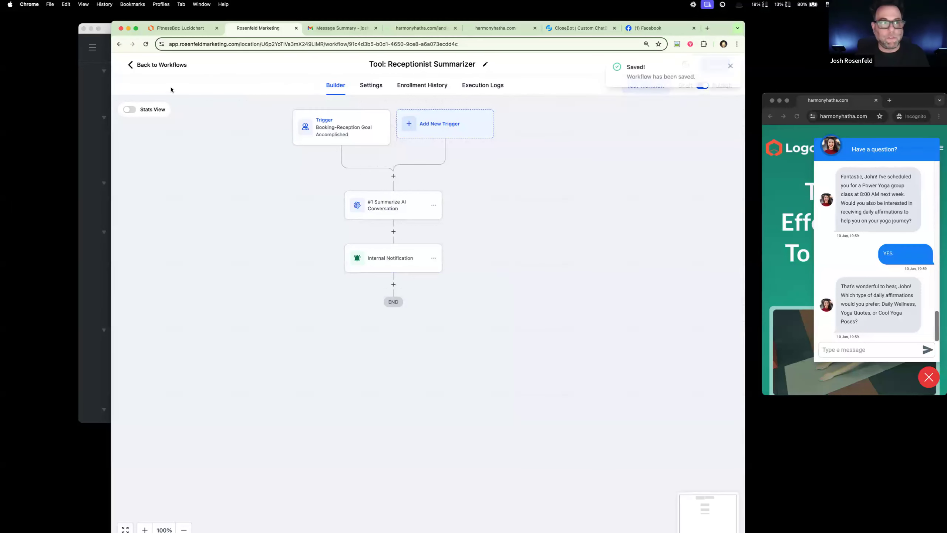
Step: Switch to the WorkFlowy outline and move "AI Summarized Email" from To Do to the end of the ReceptionBot list
{"action": "left_click", "coordinate": [85, 128]}
{"action": "scroll", "coordinate": [169, 361], "scroll_direction": "down", "scroll_amount": 5}
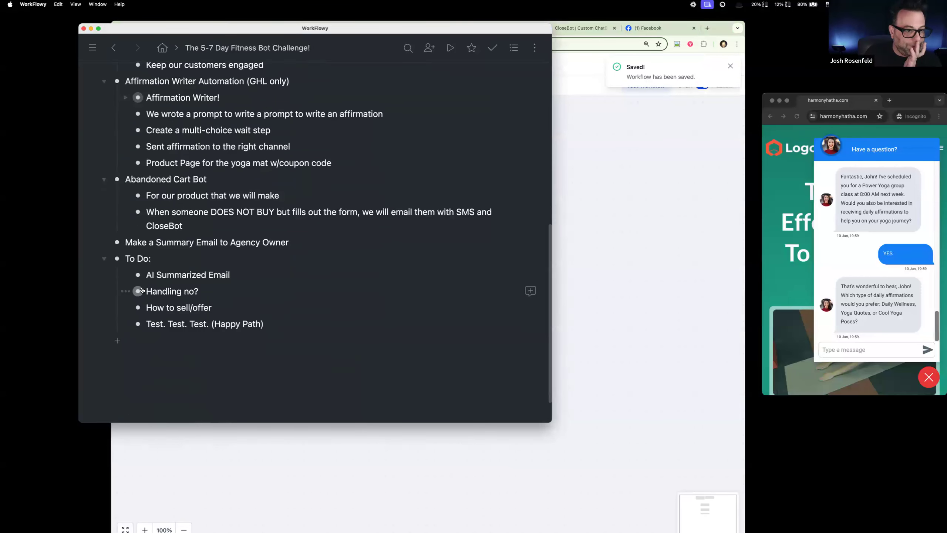
{"action": "left_click_drag", "start_coordinate": [139, 280], "coordinate": [138, 151]}
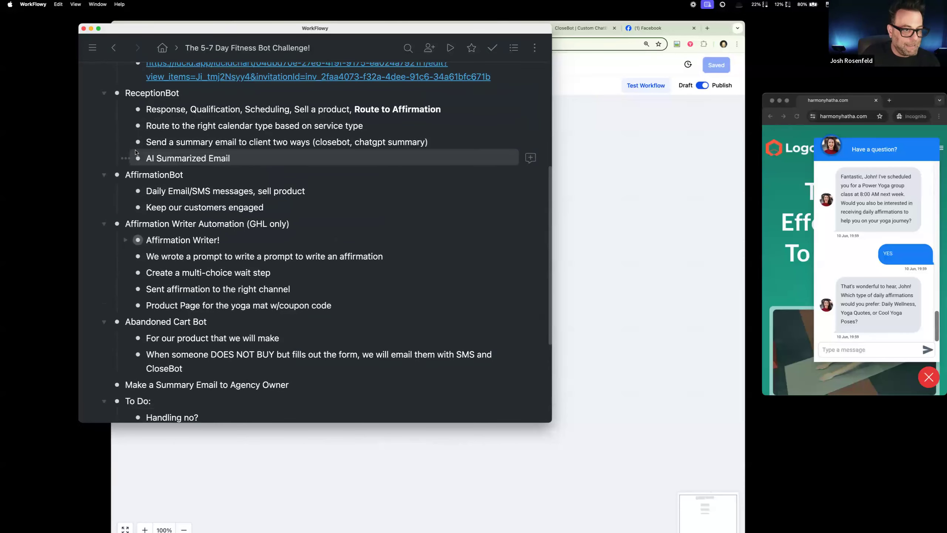
Step: Rename the "AI Summarized Email" item under ReceptionBot as "AI Summarizer Tool in GHL!"
{"action": "double_click", "coordinate": [225, 159]}
{"action": "left_click_drag", "start_coordinate": [197, 159], "coordinate": [237, 161]}
{"action": "key", "text": "BackSpace"}
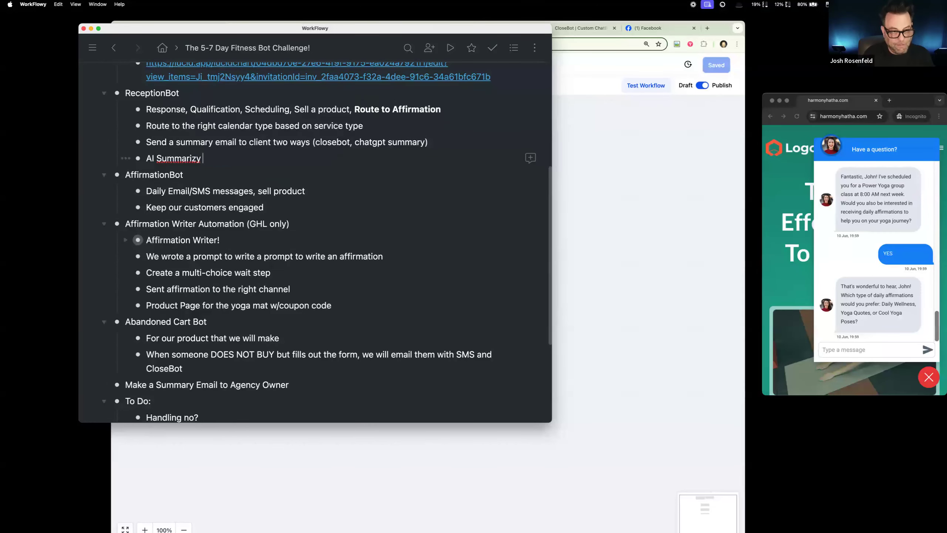
{"action": "type", "text": "er Too"}
{"action": "type", "text": "l unsi"}
{"action": "key", "text": "BackSpace"}
{"action": "key", "text": "BackSpace"}
{"action": "key", "text": "BackSpace"}
{"action": "key", "text": "BackSpace"}
{"action": "type", "text": "in GHL!"}
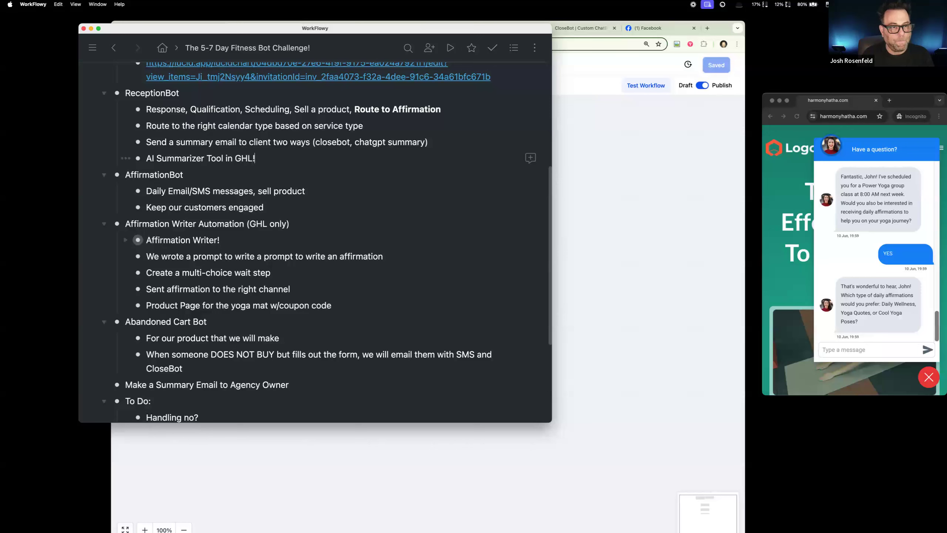
{"action": "scroll", "coordinate": [212, 285], "scroll_direction": "down", "scroll_amount": 5}
{"action": "left_click_drag", "start_coordinate": [211, 285], "coordinate": [135, 317]}
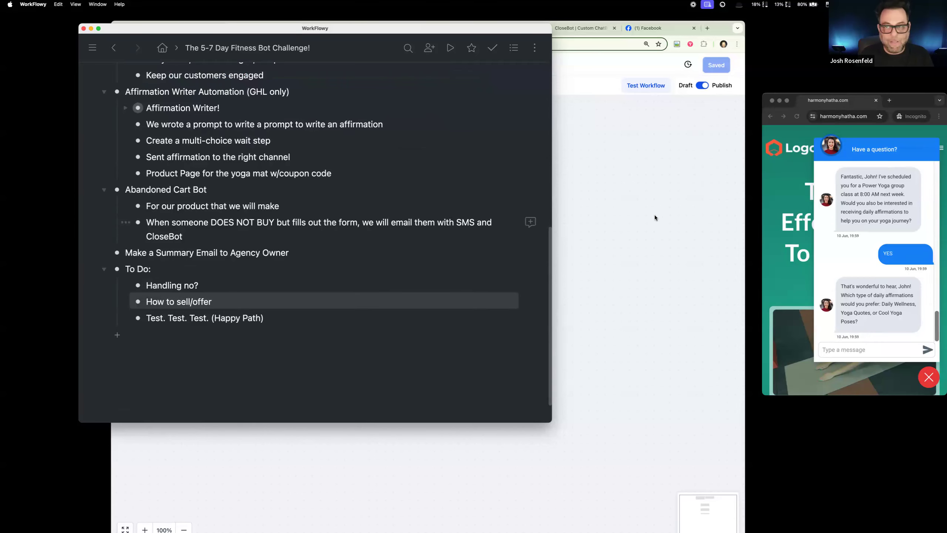
Step: Switch to the FitnessBot diagram in Lucidchart and review the receptionist flow from contact info through calendar scheduling to the daily affirmations question
{"action": "left_click", "coordinate": [655, 217]}
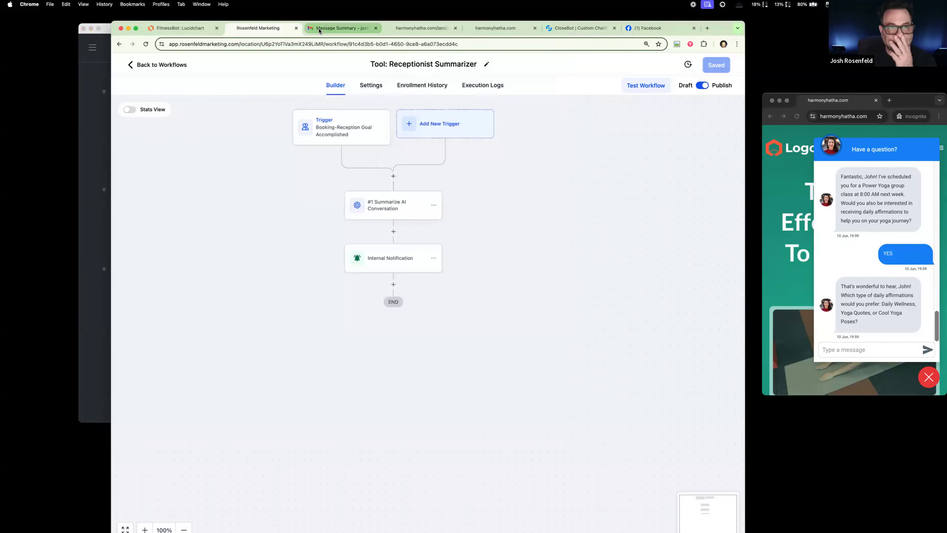
{"action": "left_click", "coordinate": [214, 33]}
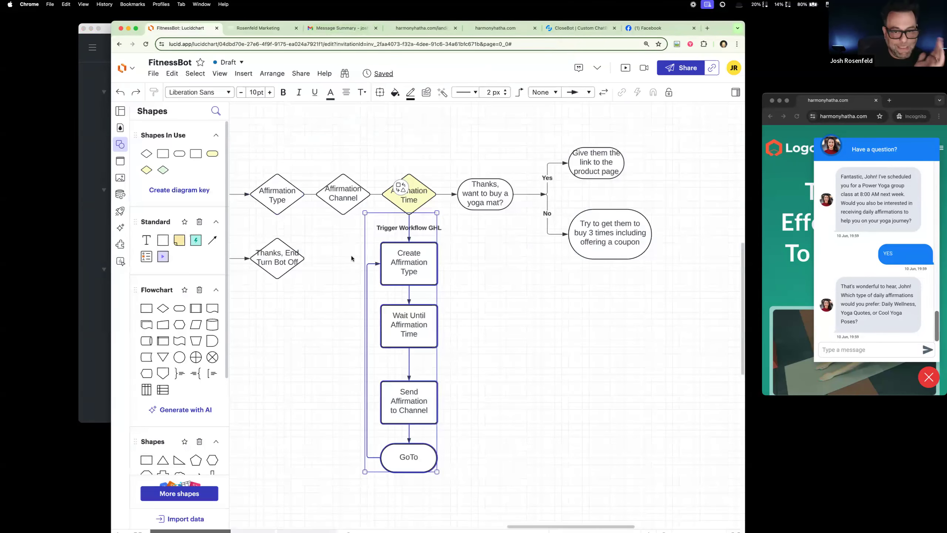
{"action": "scroll", "coordinate": [349, 255], "scroll_direction": "left", "scroll_amount": 15}
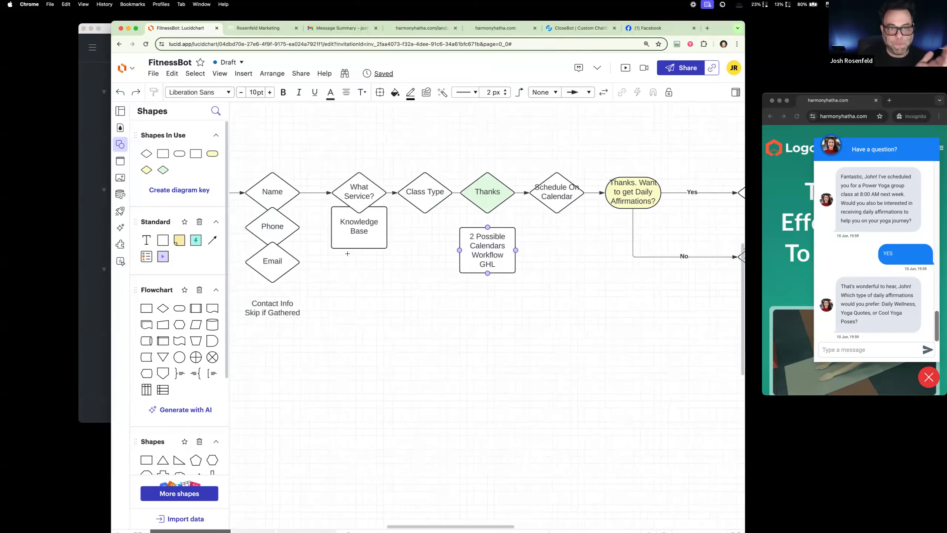
{"action": "scroll", "coordinate": [347, 253], "scroll_direction": "left", "scroll_amount": 3}
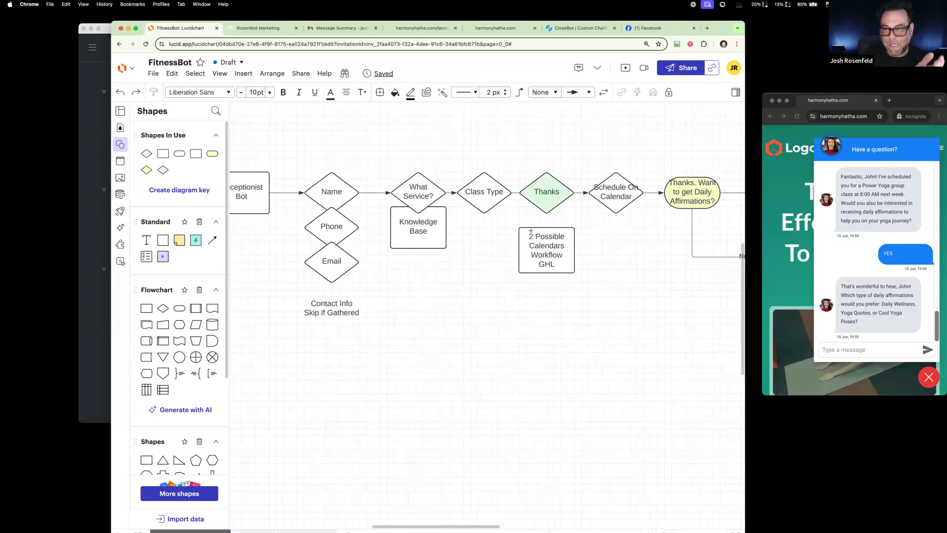
{"action": "scroll", "coordinate": [531, 230], "scroll_direction": "right", "scroll_amount": 3}
{"action": "scroll", "coordinate": [531, 230], "scroll_direction": "right", "scroll_amount": 3}
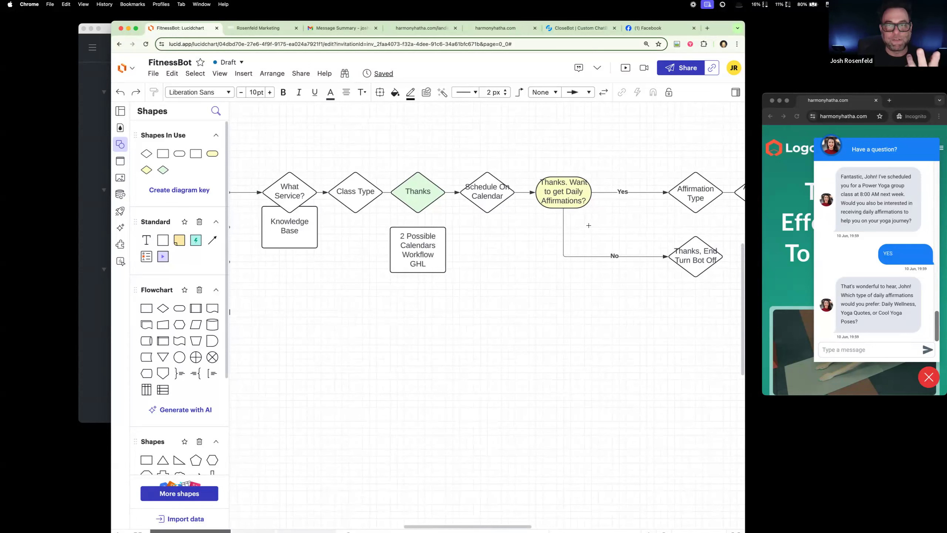
{"action": "scroll", "coordinate": [588, 225], "scroll_direction": "right", "scroll_amount": 3}
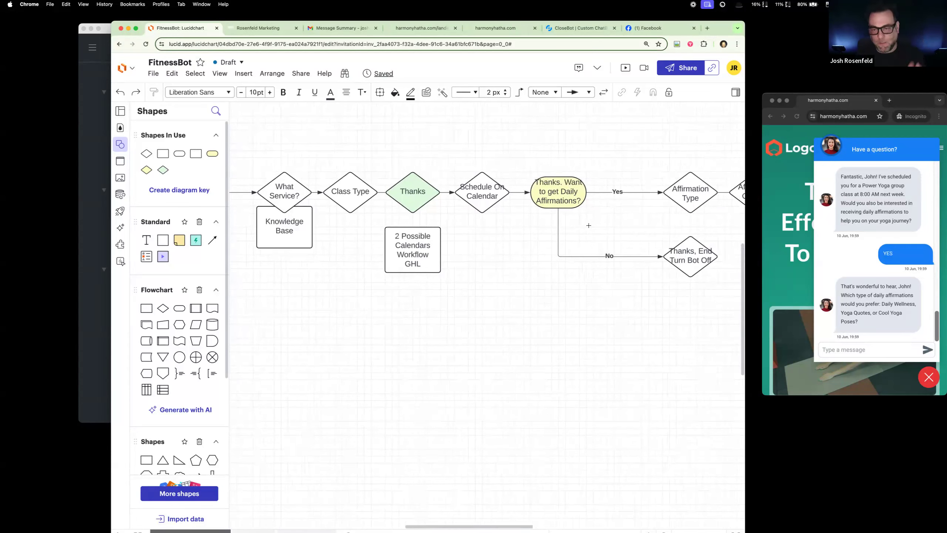
Step: Switch to the WorkFlowy outline and highlight the "How to sell/offer" item under To Do for review
{"action": "left_click", "coordinate": [83, 130]}
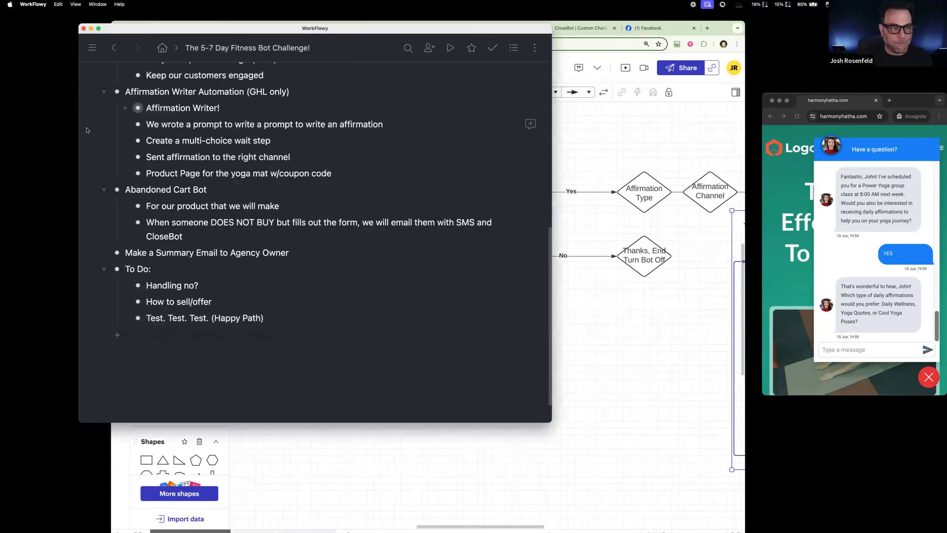
{"action": "left_click_drag", "start_coordinate": [227, 299], "coordinate": [145, 301]}
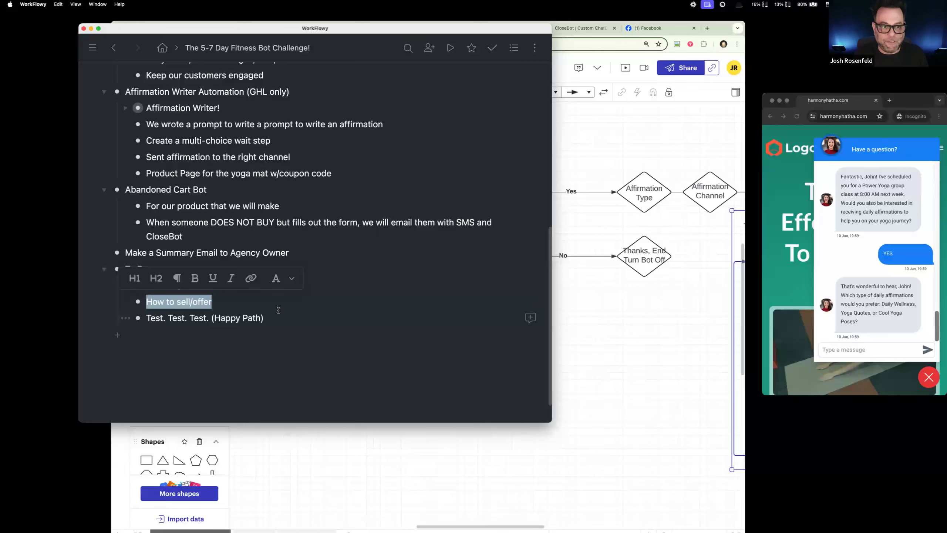
{"action": "left_click", "coordinate": [263, 306]}
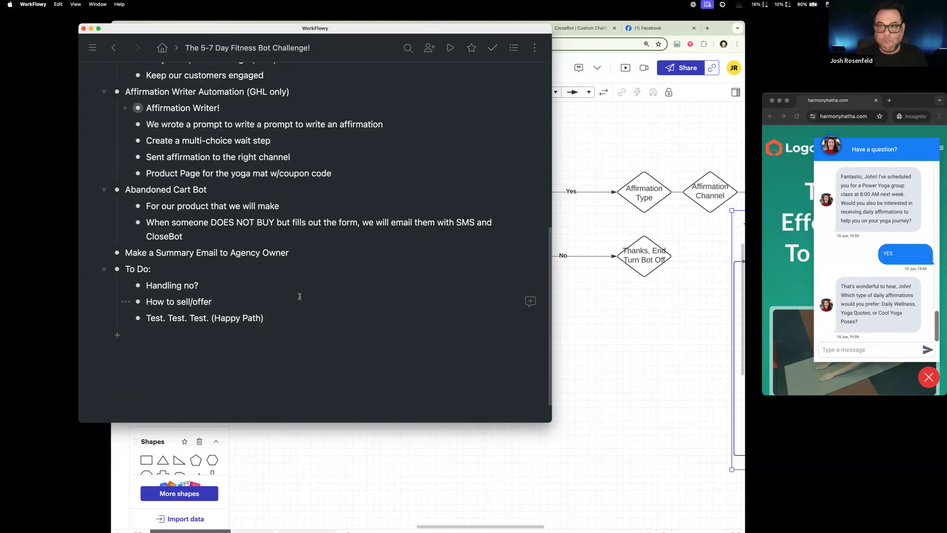
Step: Return to the FitnessBot diagram in Lucidchart and examine the affirmation branch and its Trigger Workflow GHL sequence
{"action": "left_click", "coordinate": [604, 289]}
{"action": "scroll", "coordinate": [371, 250], "scroll_direction": "left", "scroll_amount": 5}
{"action": "scroll", "coordinate": [370, 248], "scroll_direction": "left", "scroll_amount": 3}
{"action": "scroll", "coordinate": [370, 249], "scroll_direction": "right", "scroll_amount": 8}
{"action": "scroll", "coordinate": [369, 249], "scroll_direction": "right", "scroll_amount": 15}
{"action": "scroll", "coordinate": [360, 250], "scroll_direction": "right", "scroll_amount": 9}
{"action": "scroll", "coordinate": [361, 250], "scroll_direction": "down", "scroll_amount": 3}
{"action": "left_click", "coordinate": [381, 285]}
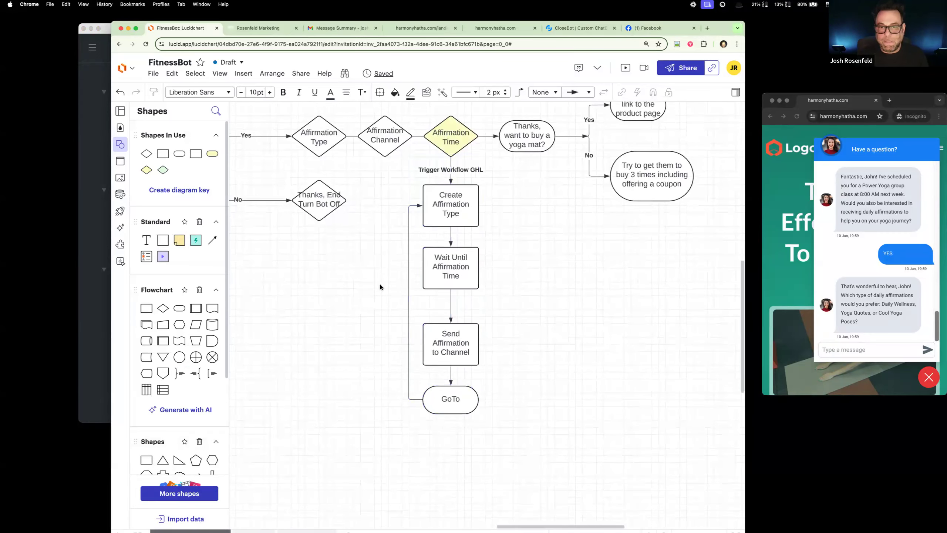
Step: Highlight the affirmation workflow from Create Affirmation Type to GoTo, and select the connector looping back from GoTo
{"action": "left_click_drag", "start_coordinate": [402, 159], "coordinate": [496, 435]}
{"action": "left_click", "coordinate": [521, 351]}
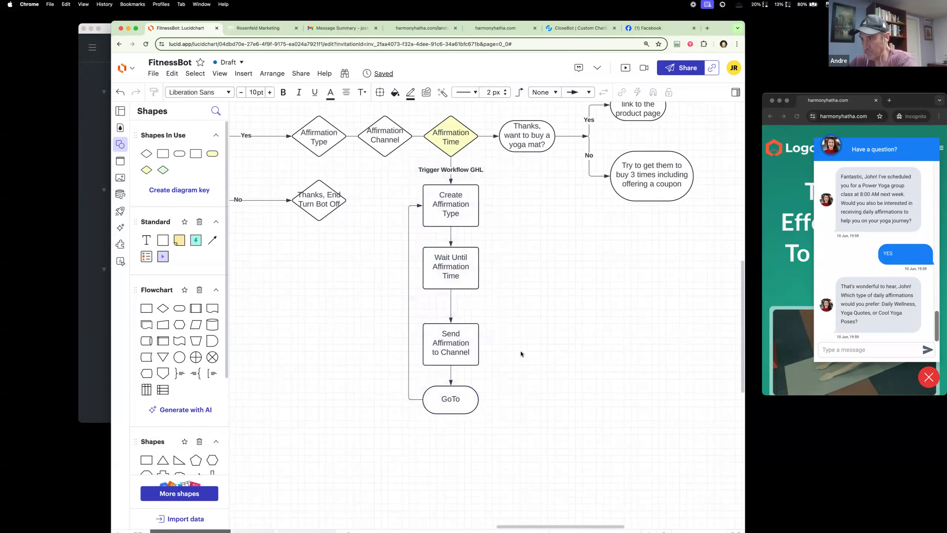
{"action": "scroll", "coordinate": [521, 351], "scroll_direction": "up", "scroll_amount": 2}
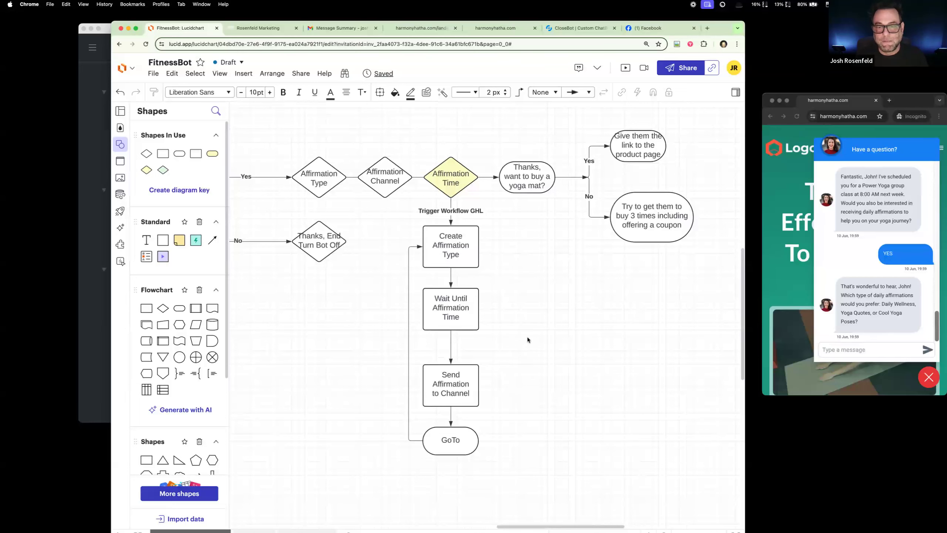
{"action": "left_click", "coordinate": [409, 335]}
{"action": "left_click", "coordinate": [409, 336]}
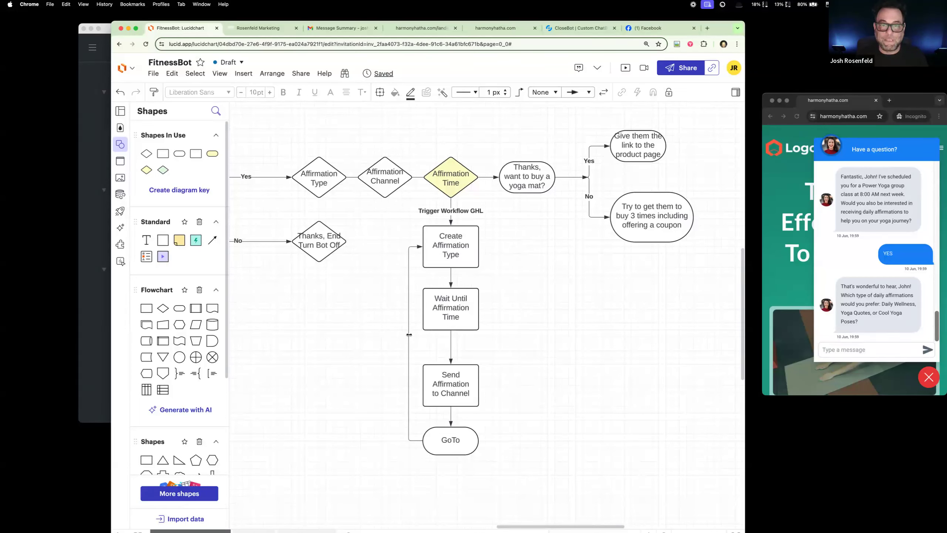